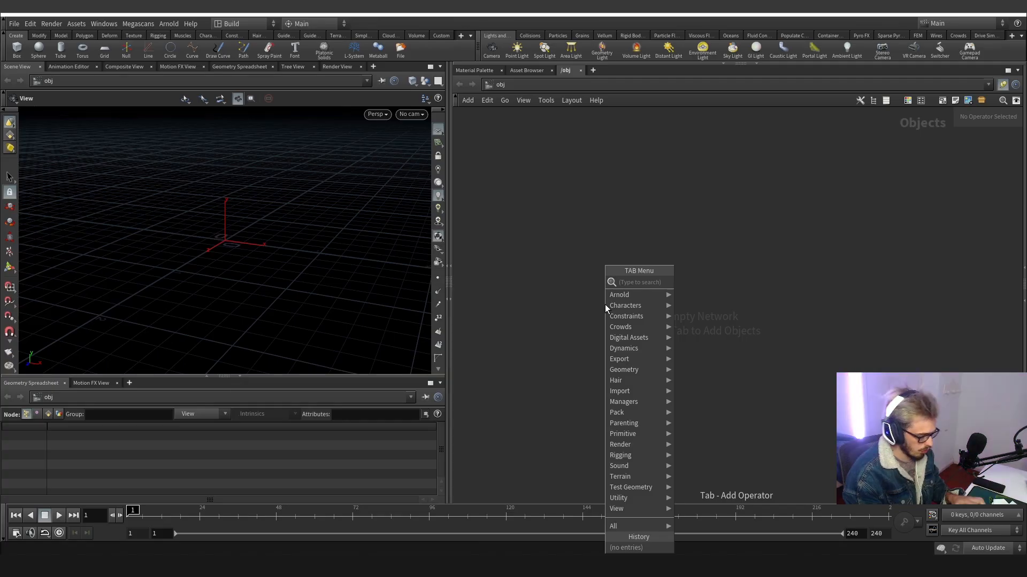
Create a Geometry object in the obj network and go inside it.
type("ge")
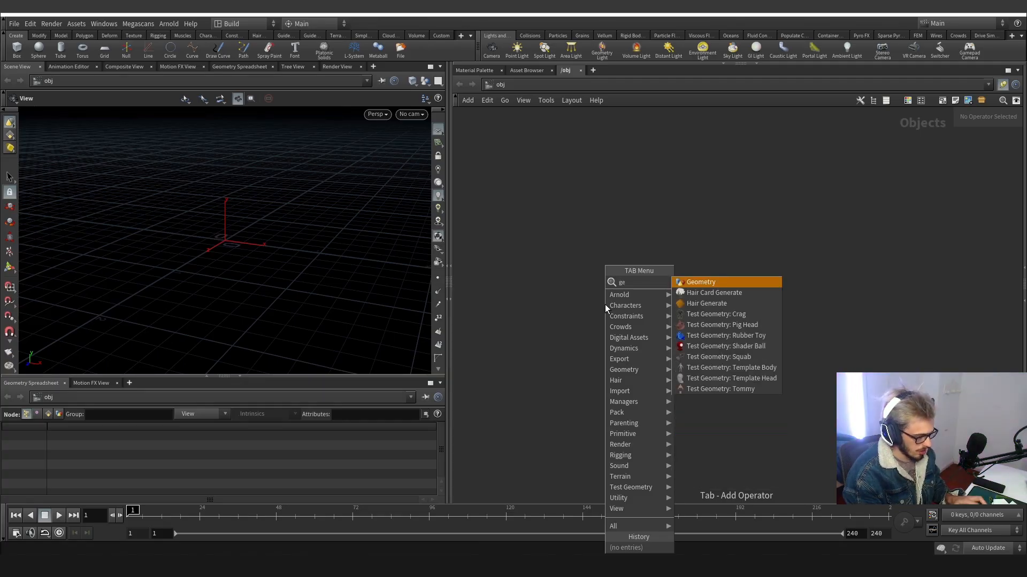
key("Return")
left_click(604, 304)
double_click(605, 305)
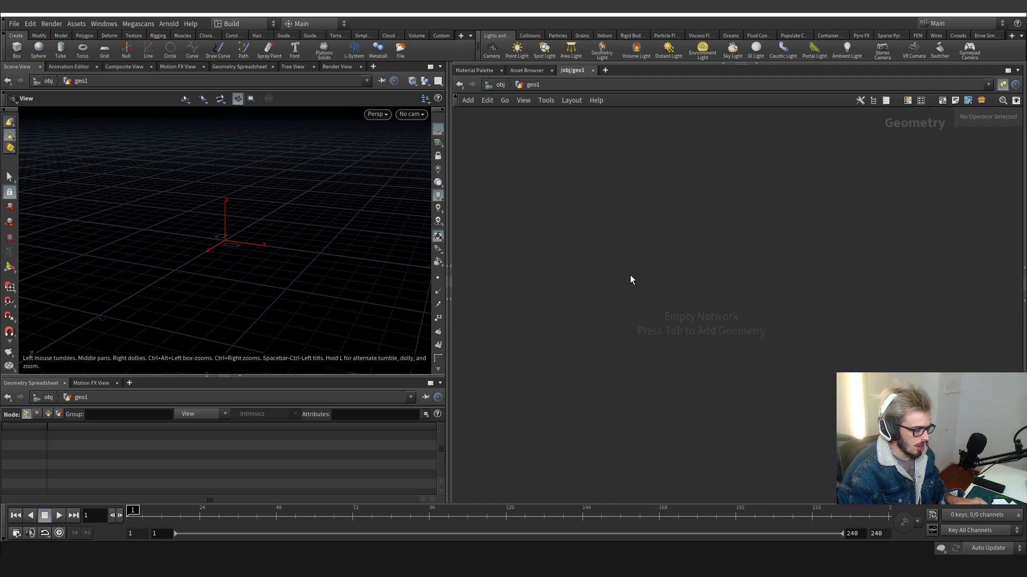
Add a Cube primitive to the empty geometry network.
key("Tab")
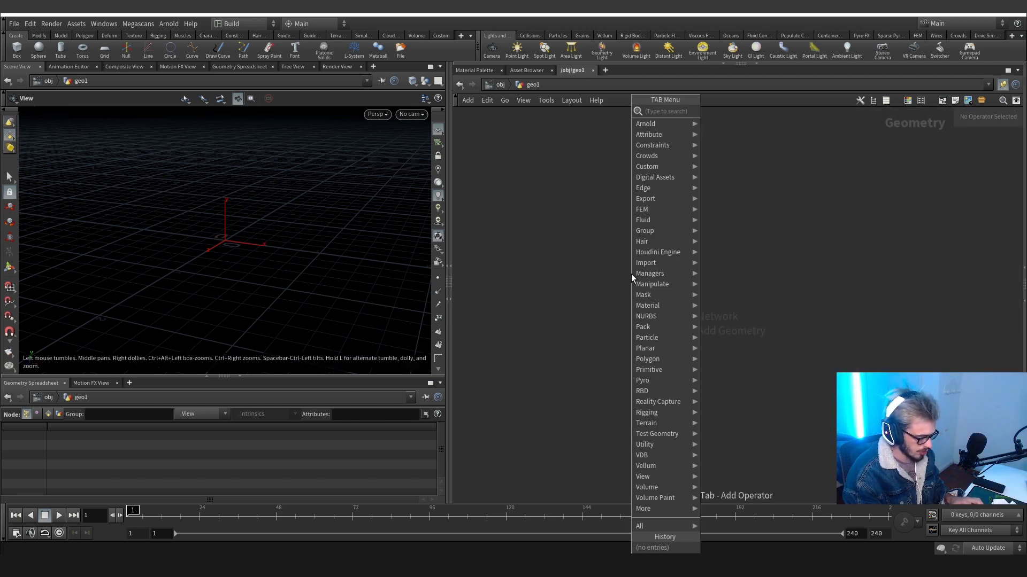
type("cube")
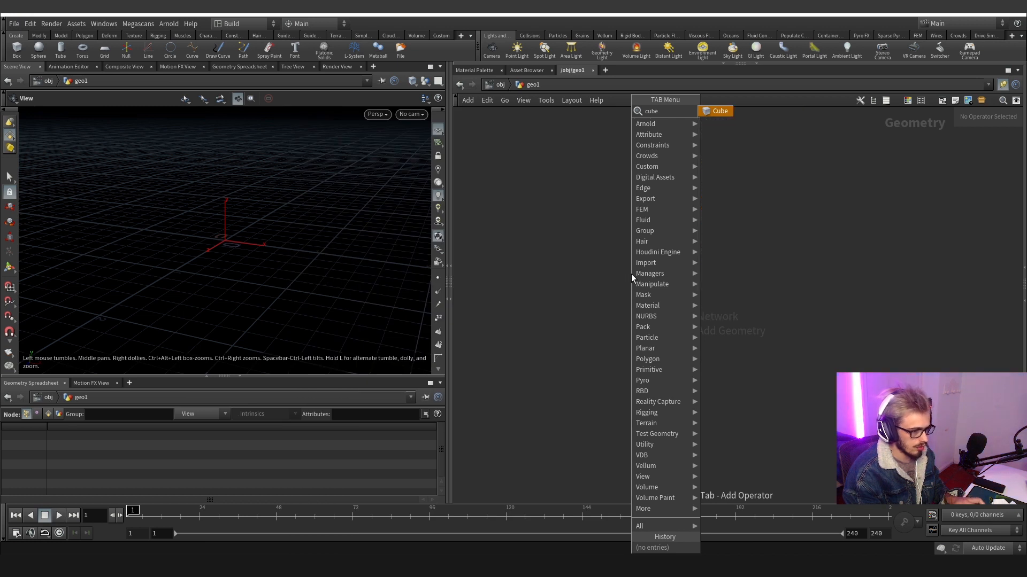
key("Return")
left_click(633, 270)
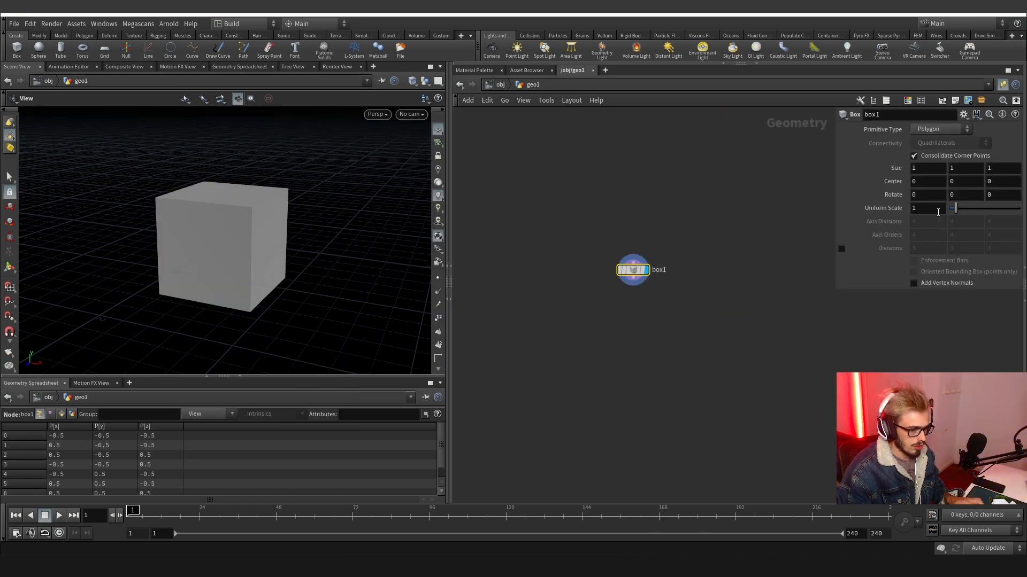
type("00")
key("Return")
key("g")
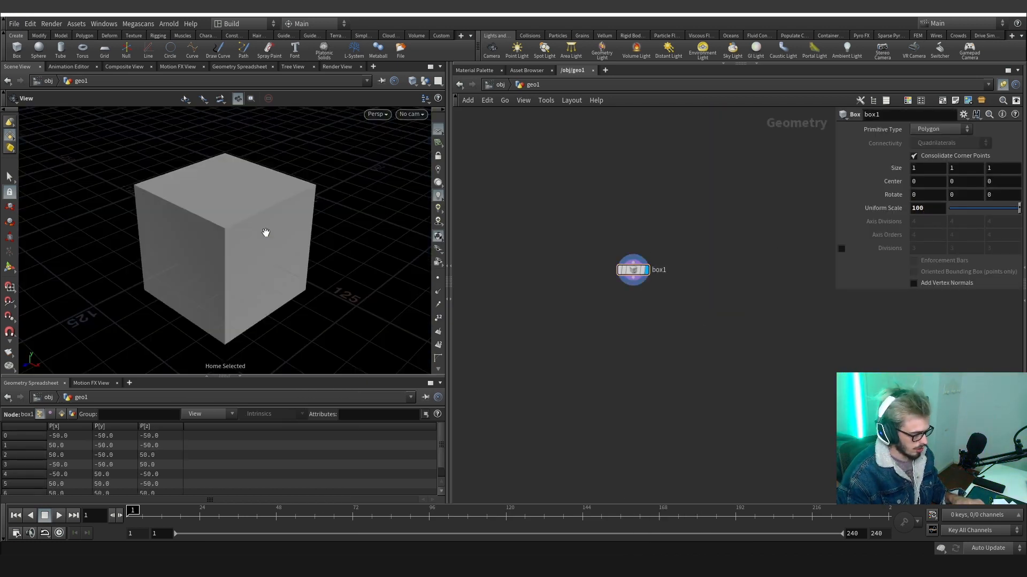
left_click_drag(264, 233, 268, 213)
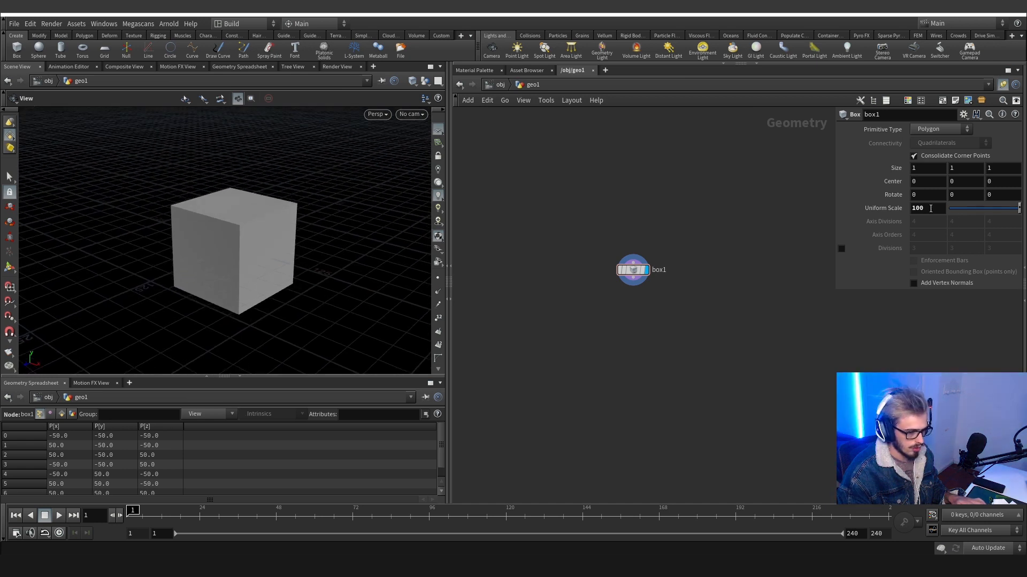
key("Return")
Set the box's size to 100 on all axes and its Y center to the expression ch("sizey")/2.
left_click(963, 167)
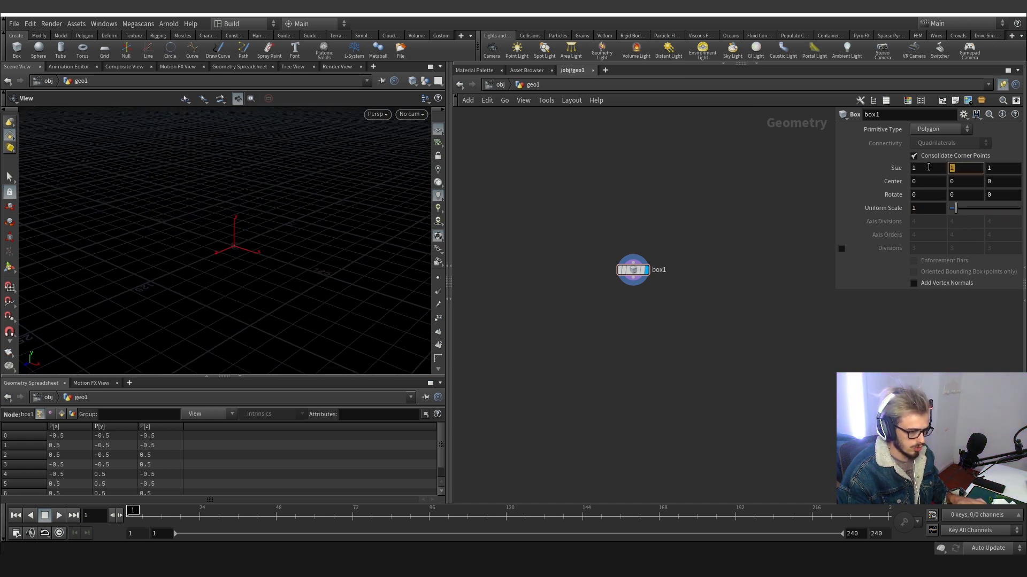
type("1")
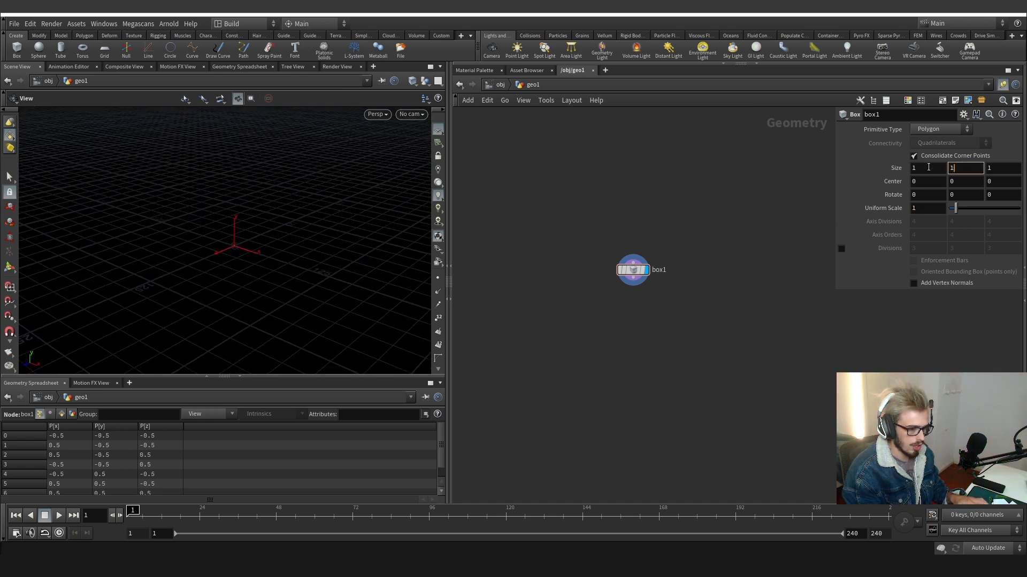
right_click(962, 172)
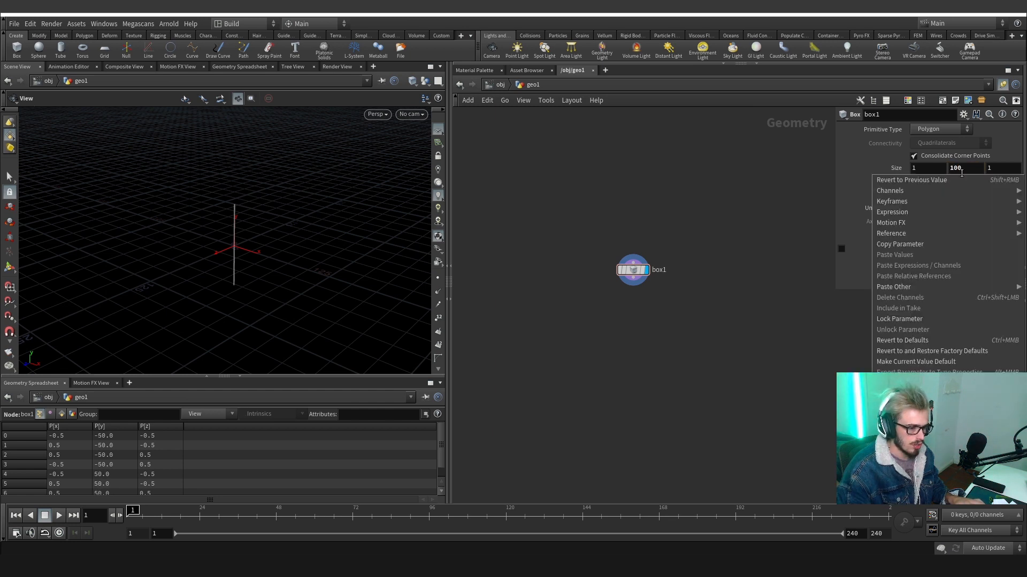
left_click(951, 244)
right_click(963, 181)
left_click(968, 284)
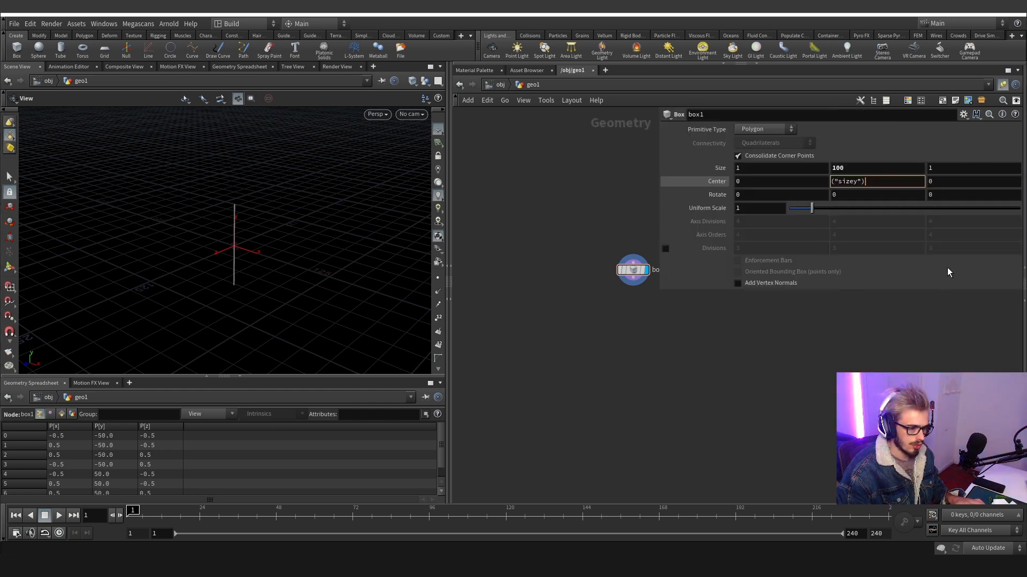
type("/2")
key("Return")
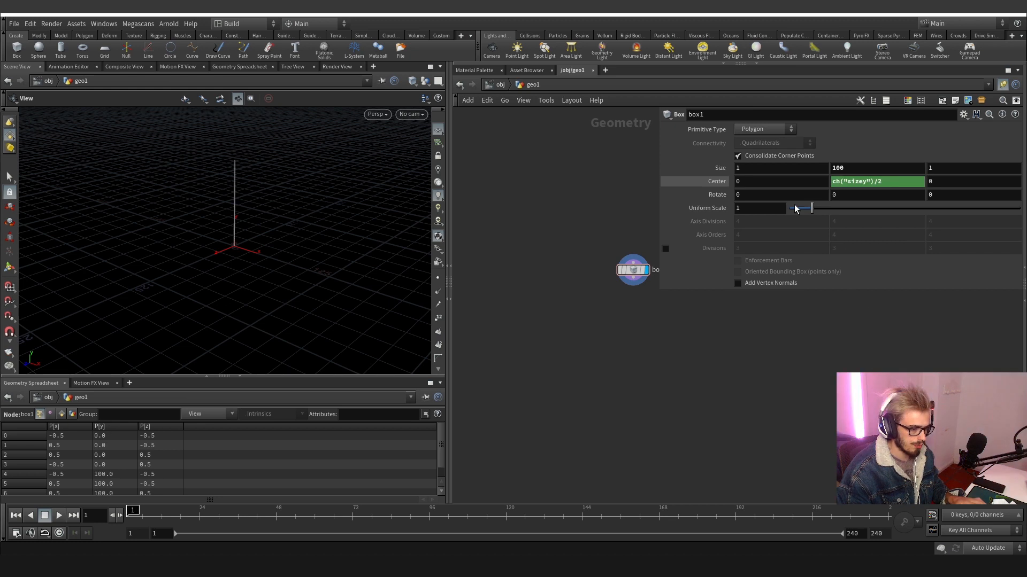
type("00")
key("Tab")
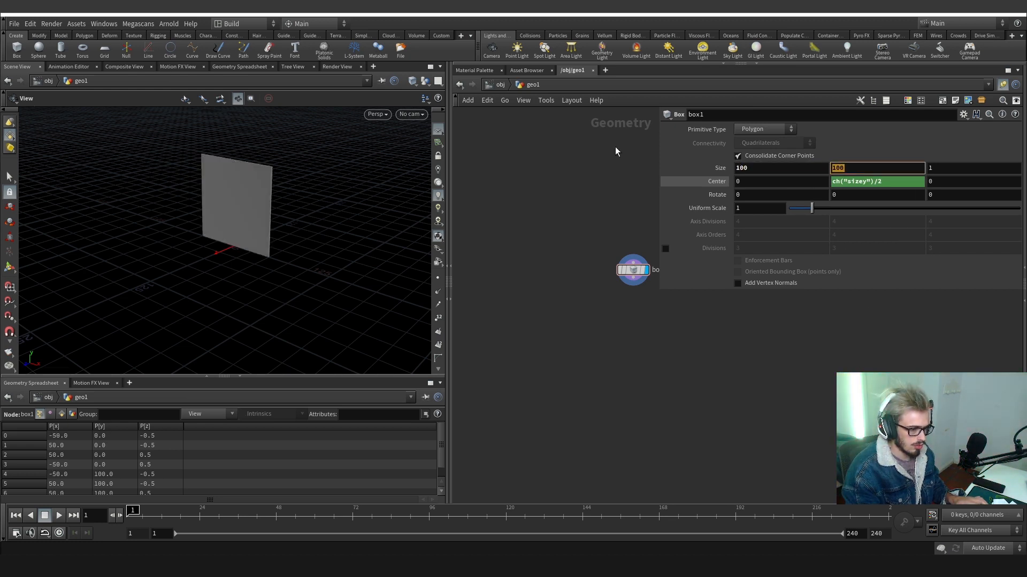
Change the box's primitive type to Polygon Mesh and shade the viewport as Flat Wire Shaded.
left_click(764, 129)
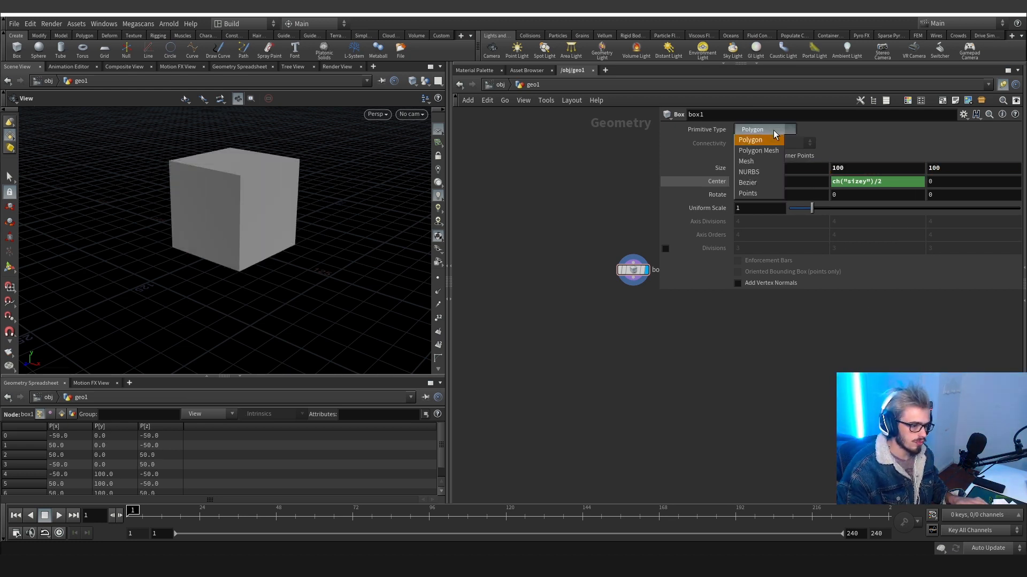
left_click(771, 155)
left_click(412, 81)
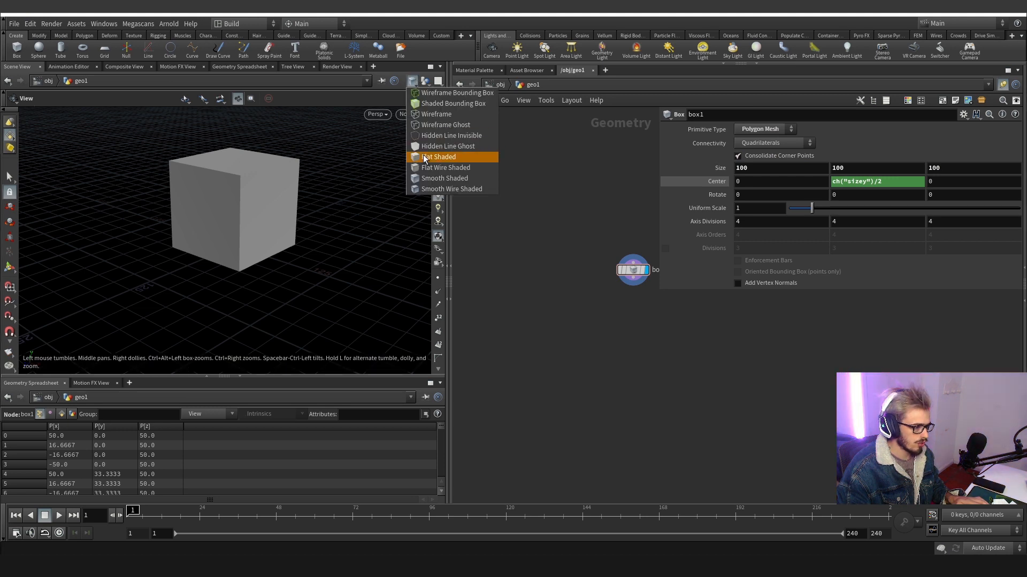
left_click(457, 159)
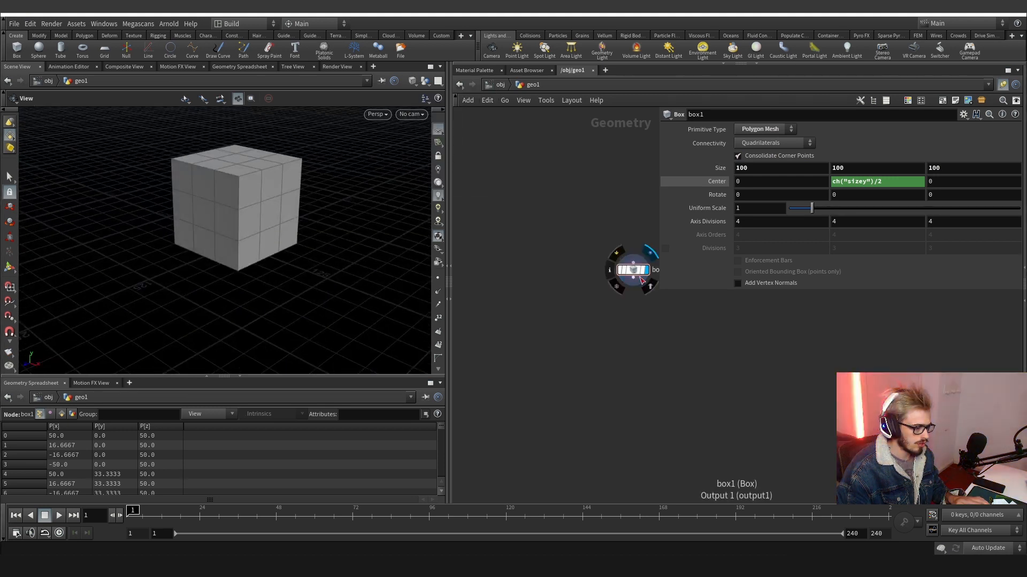
Connect a Mountain node below the box and make it the displayed node.
left_click(634, 278)
key("Tab")
type("moun")
key("Return")
left_click(638, 317)
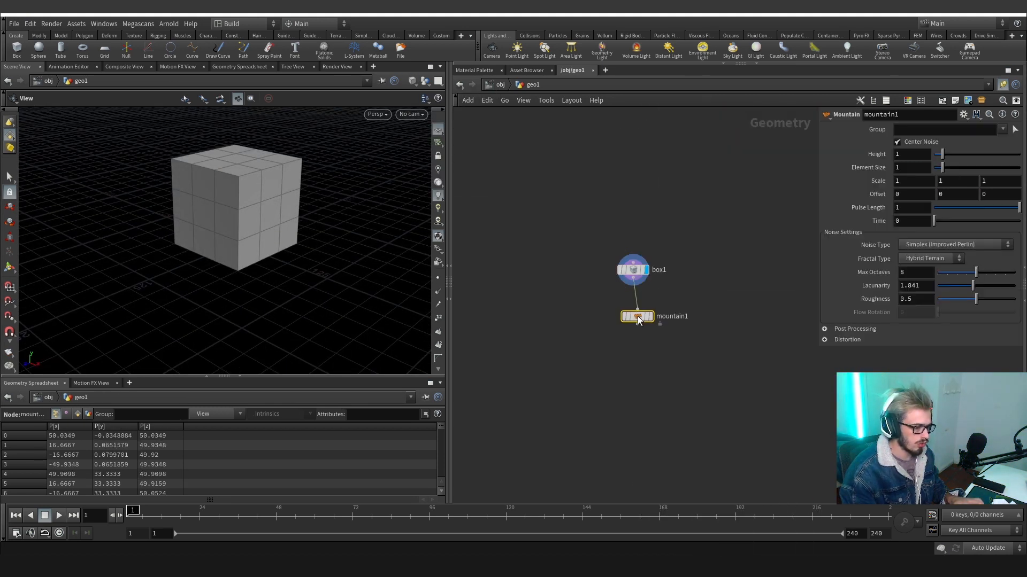
left_click(648, 322)
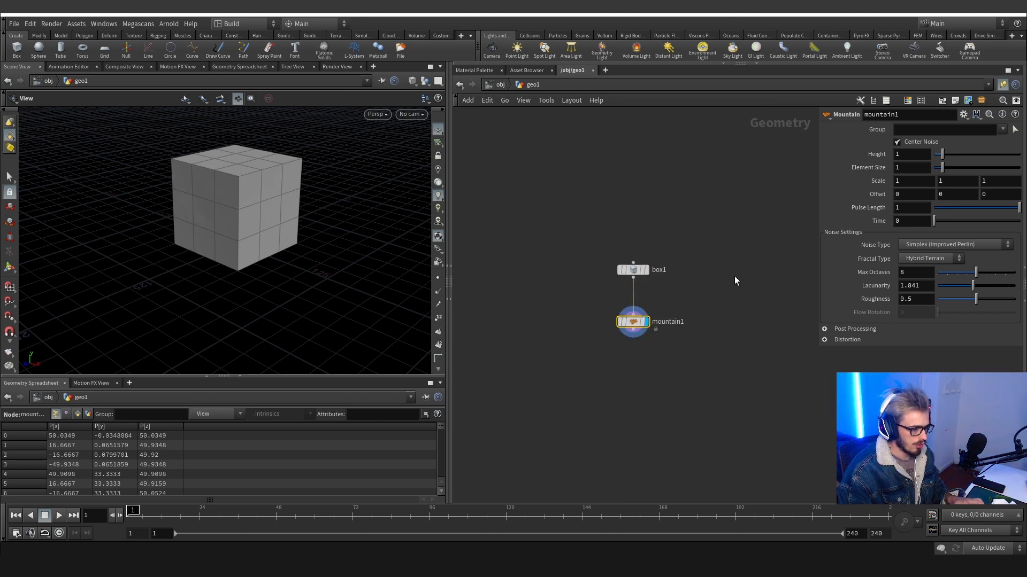
Raise the Mountain node's noise height to about 58.8.
left_click_drag(950, 154, 1019, 154)
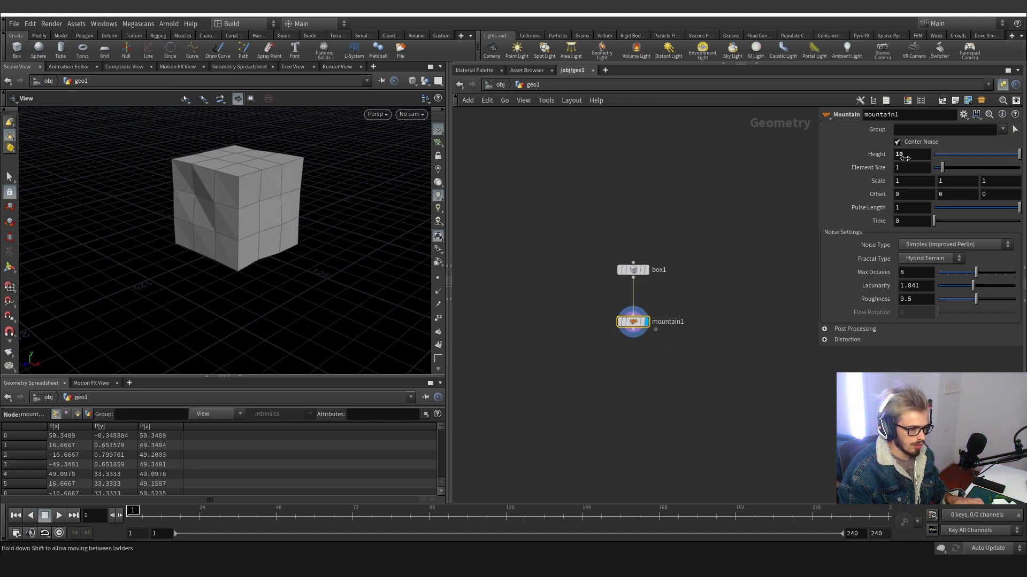
middle_click_drag(904, 158, 1018, 178)
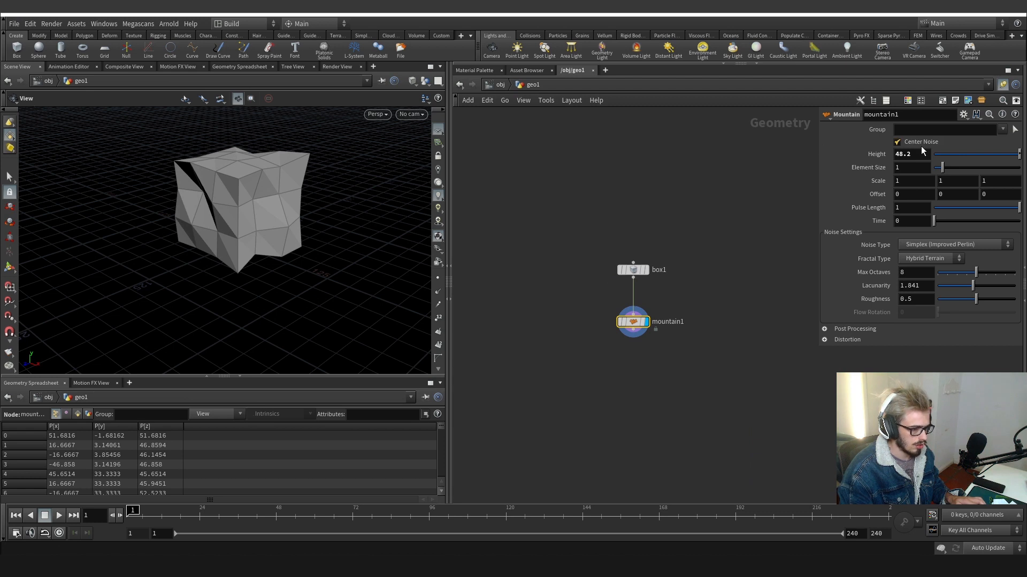
middle_click_drag(907, 152, 904, 153)
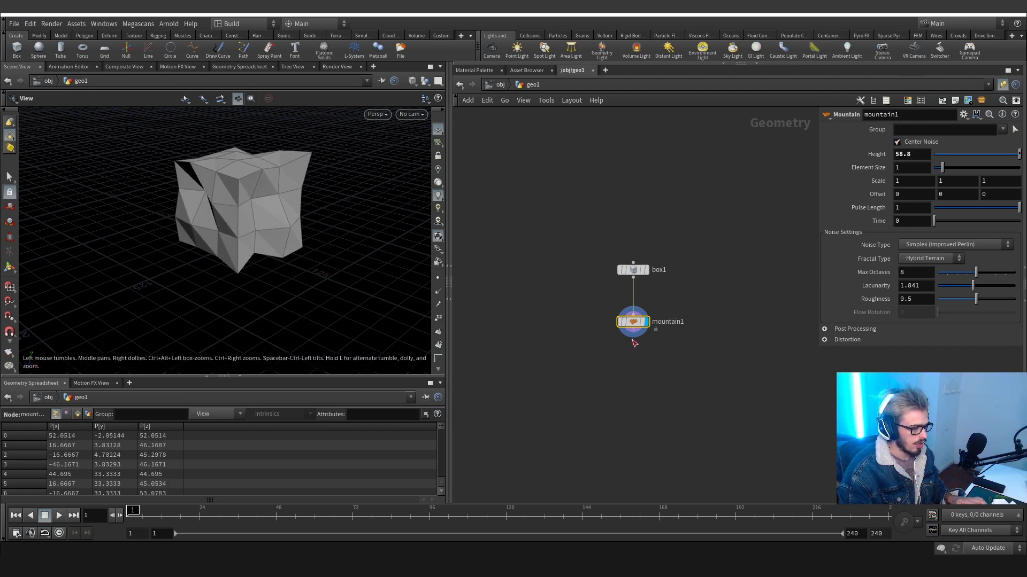
Add a VDB from Polygons node below the Mountain node.
key("Tab")
type("vdb f")
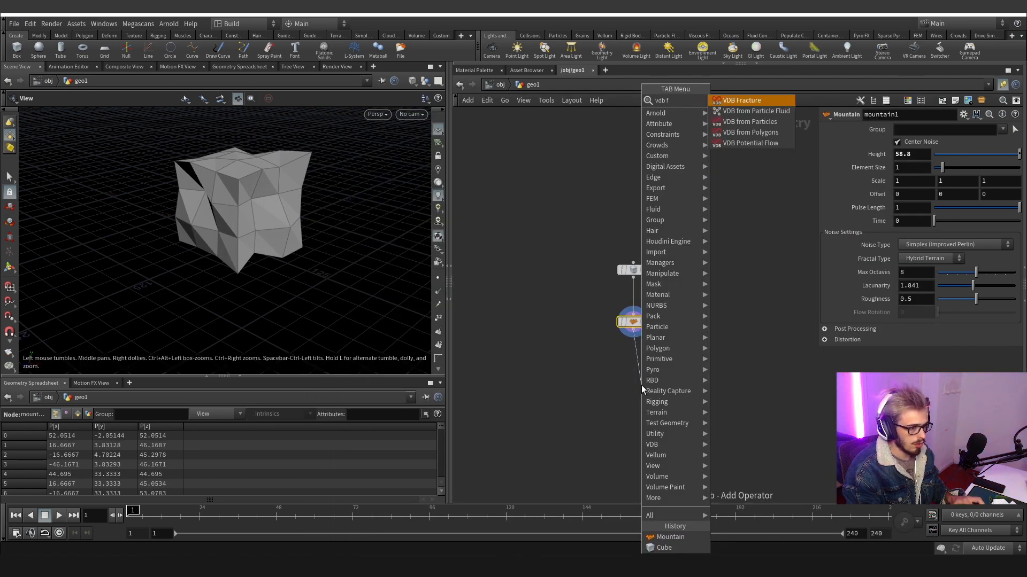
type("rom")
key("Down")
key("Down")
key("Return")
left_click(641, 385)
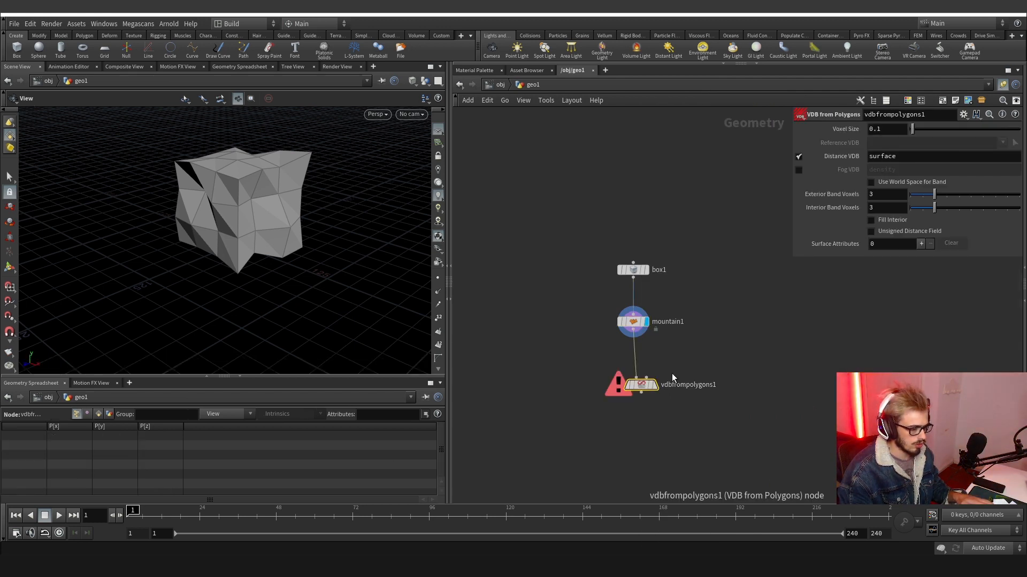
Disconnect the VDB from Polygons node, set its voxel size to 4, and reconnect and display it under mountain1.
key("ctrl+z")
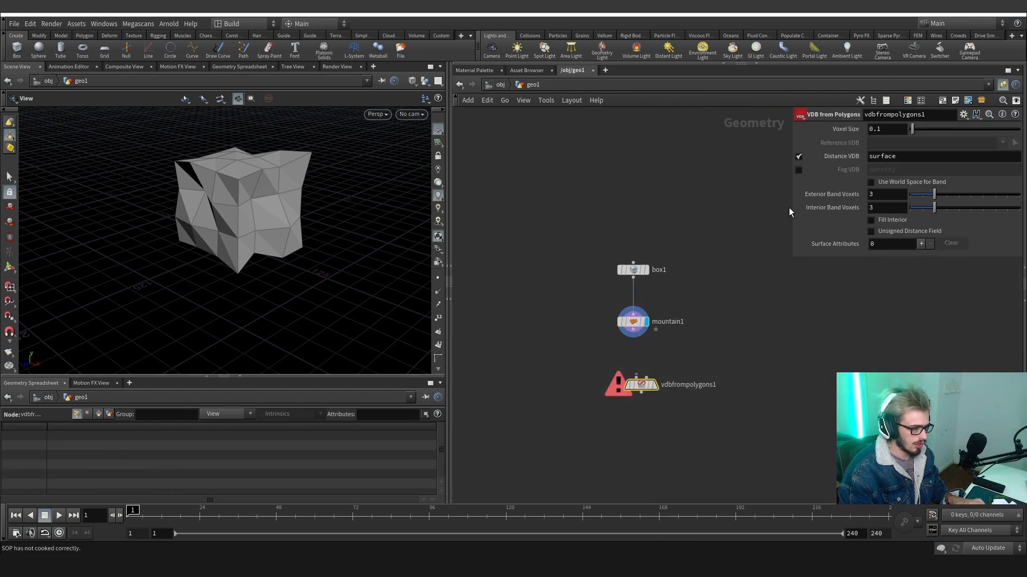
type("4")
left_click_drag(635, 376, 640, 351)
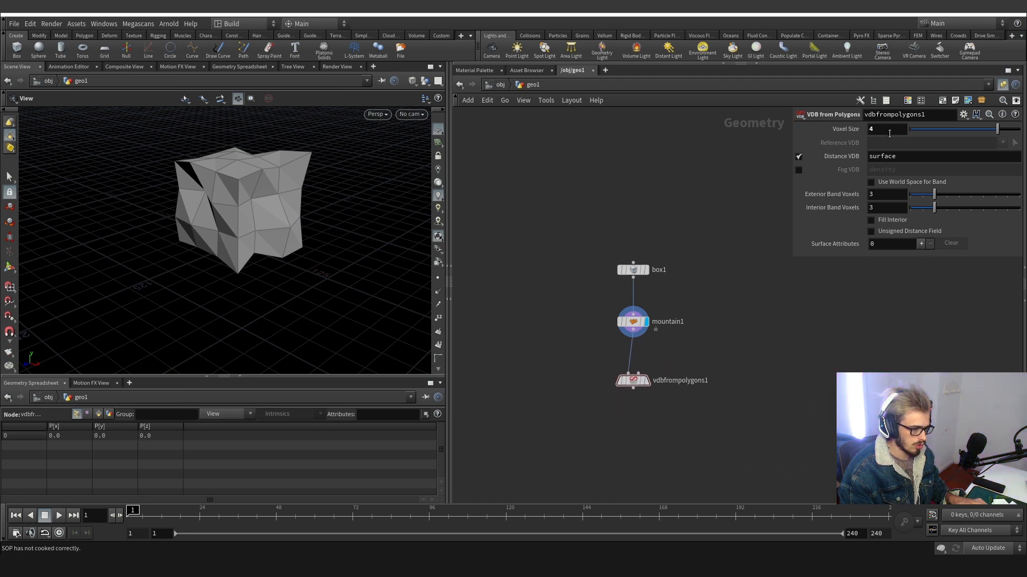
left_click(647, 389)
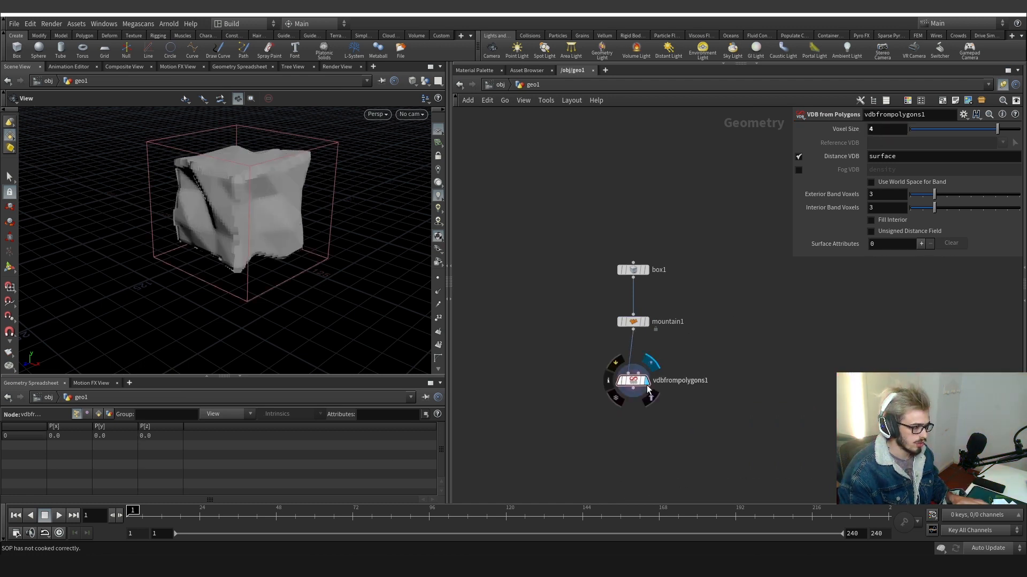
Connect a Convert VDB node below VDB from Polygons and make it the displayed node.
left_click(635, 401)
key("Tab")
type("conver")
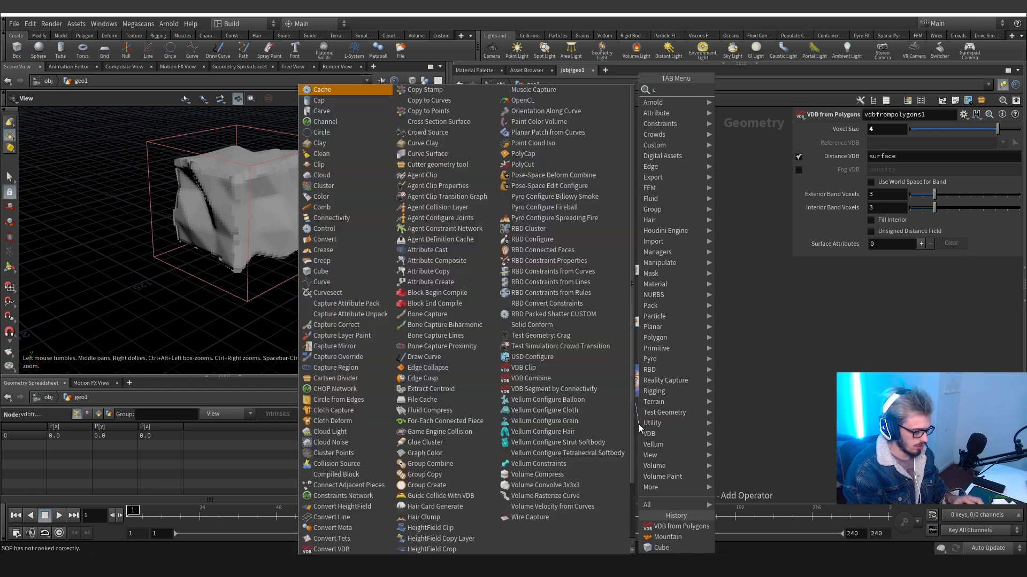
key("Down")
key("Down")
key("Down")
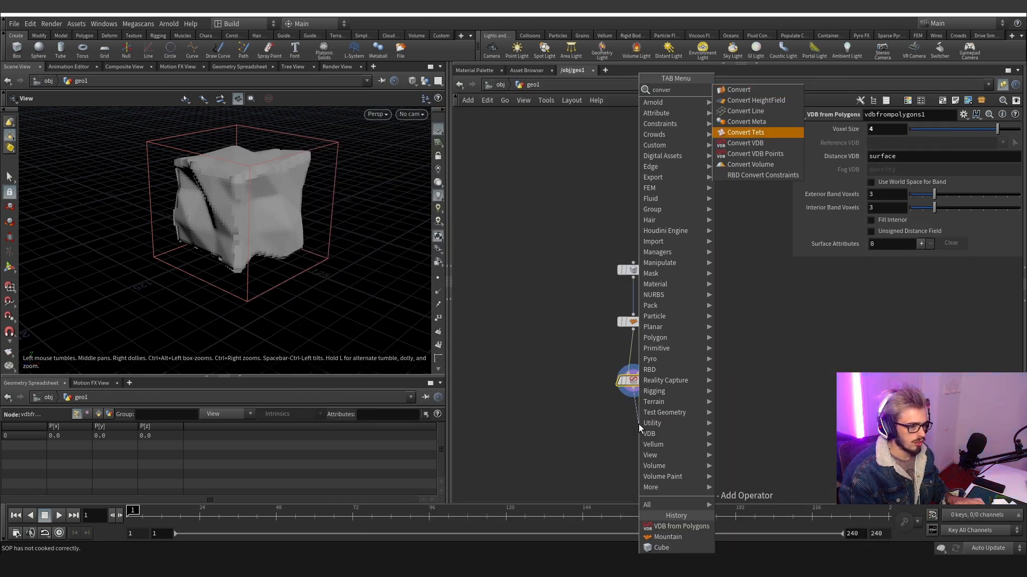
key("Return")
left_click(644, 427)
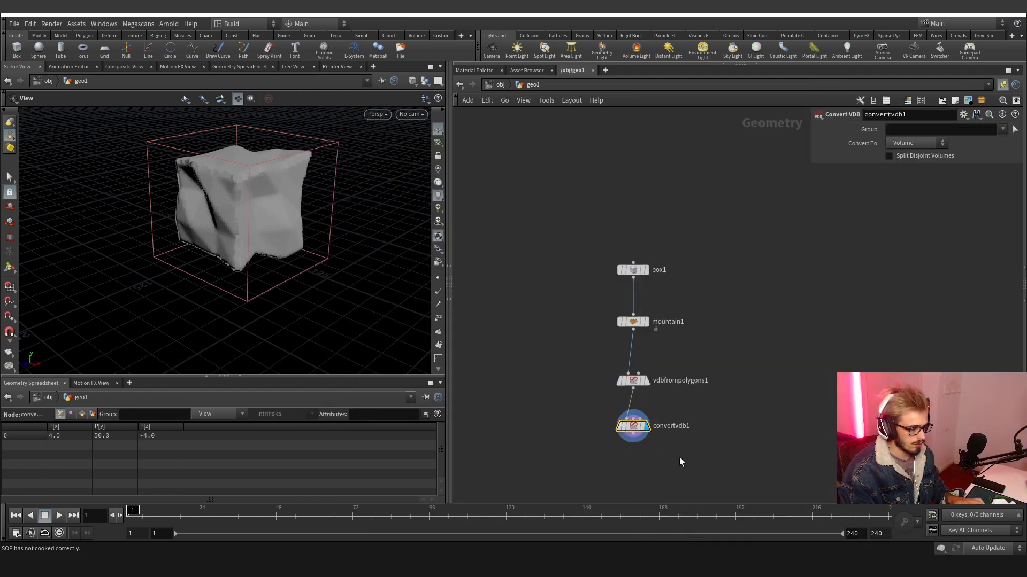
Set the Convert VDB node to convert to Polygons and inspect the resulting mesh up close.
left_click(925, 143)
left_click(918, 175)
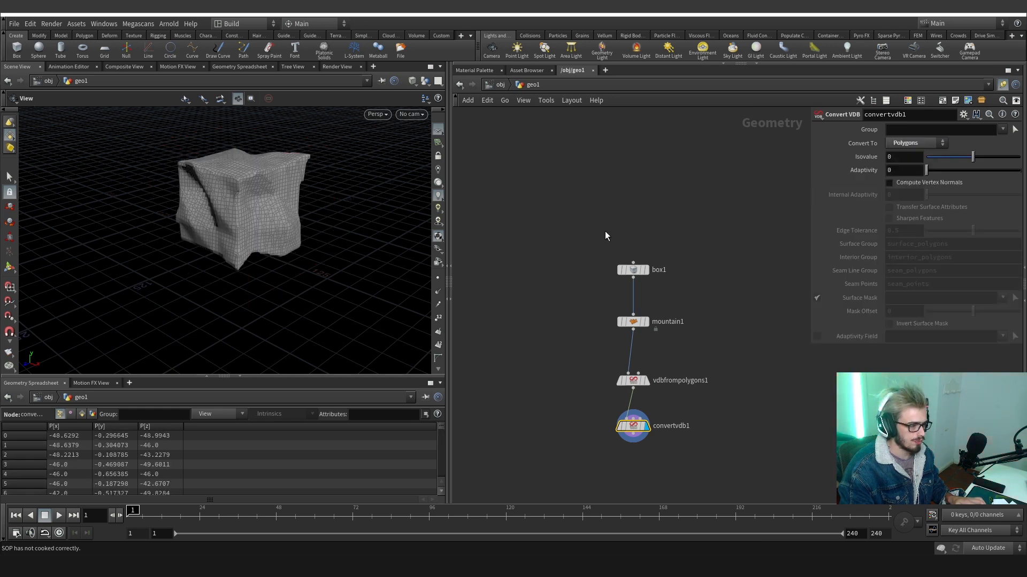
left_click_drag(278, 208, 310, 237)
right_click_drag(310, 237, 215, 219)
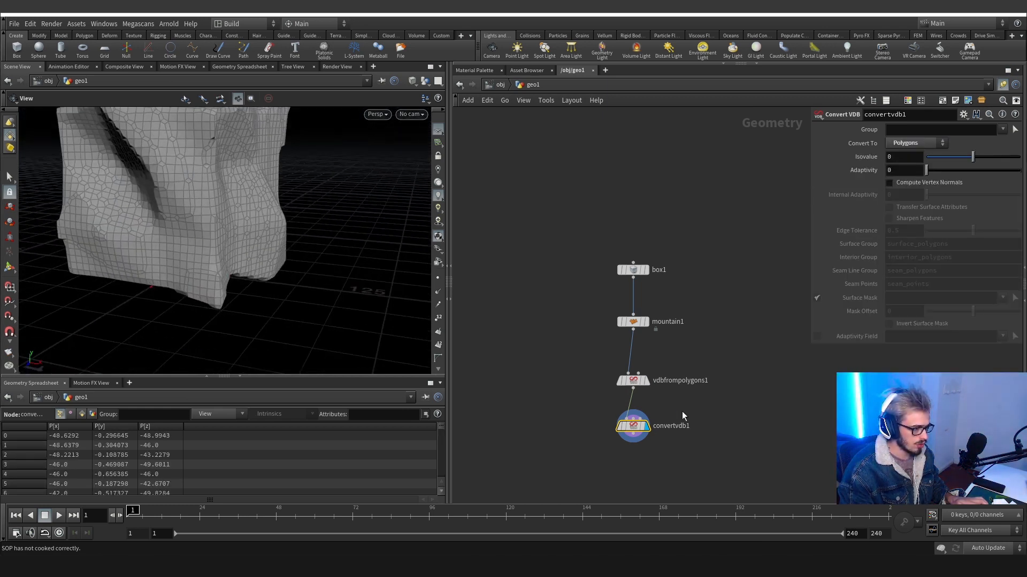
Connect a second Mountain node below Convert VDB and display its result on the whole mesh.
middle_click_drag(644, 441, 623, 345)
key("Tab")
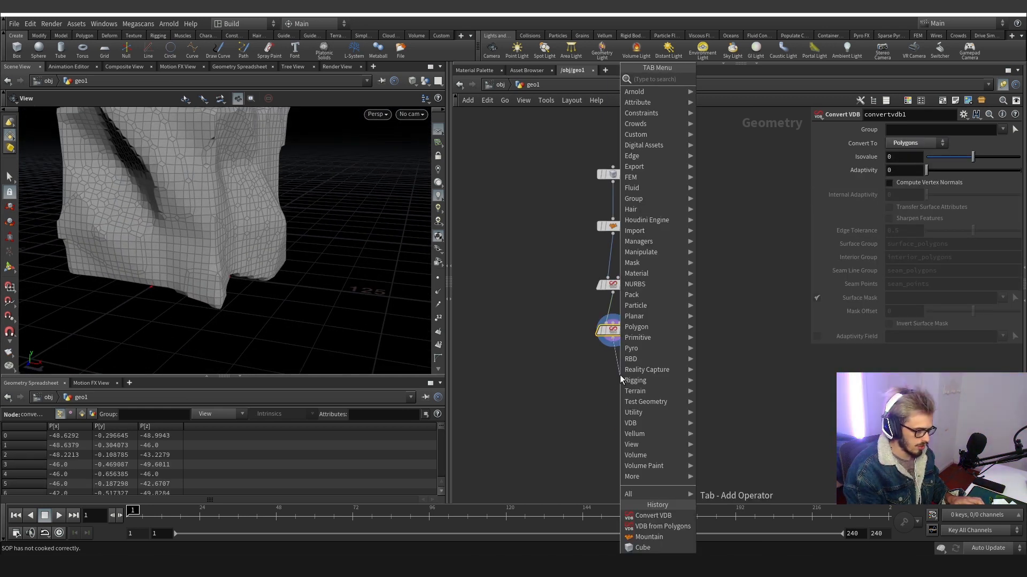
type("mo")
key("Return")
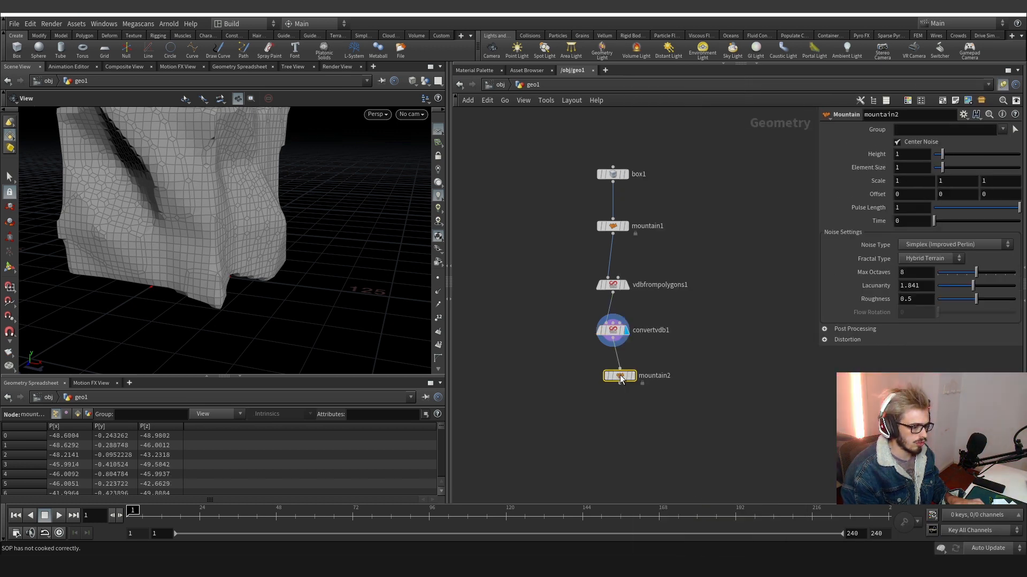
left_click(618, 395)
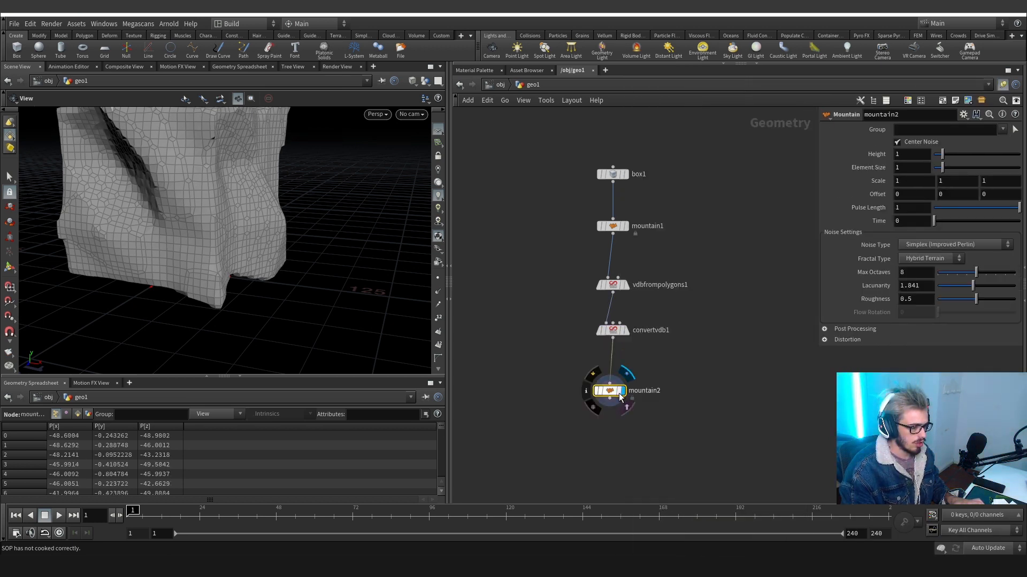
scroll(214, 193, "down", 3)
left_click_drag(213, 192, 174, 227)
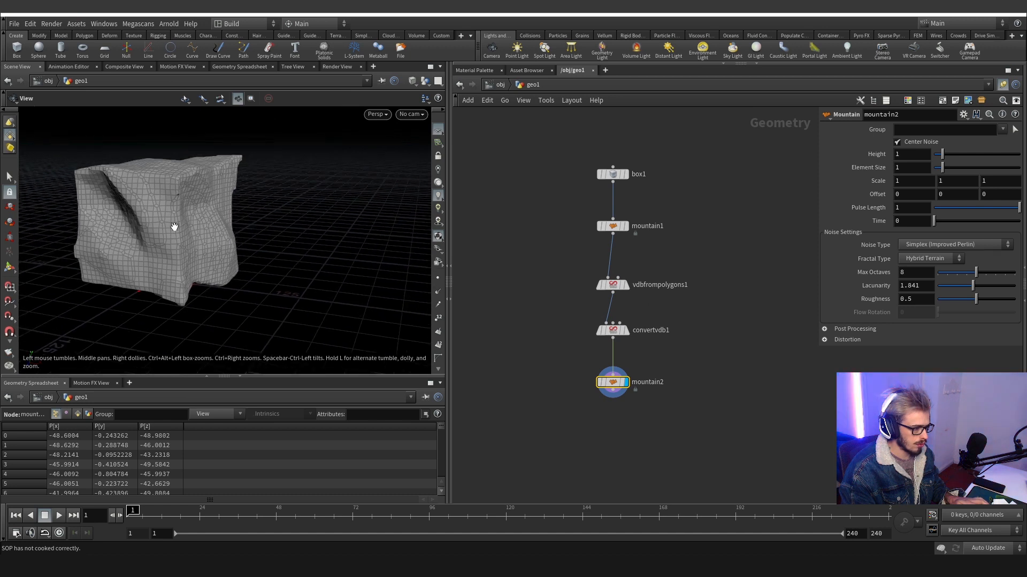
Set mountain2's noise scale to 29 on all three axes and raise its height to 52.
scroll(175, 227, "down", 1)
left_click_drag(945, 155, 1010, 155)
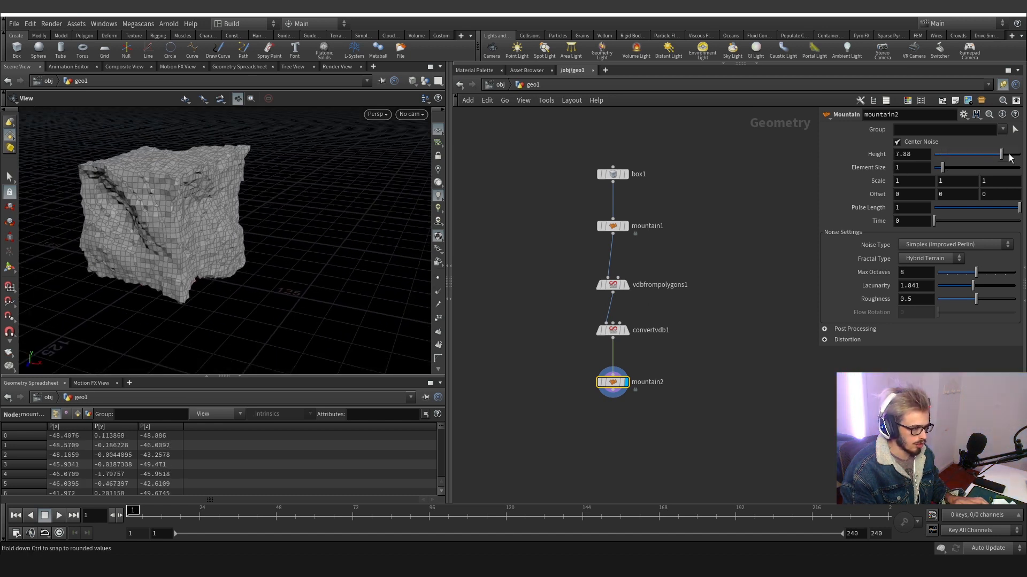
mouse_move(886, 185)
middle_mouse_down()
mouse_move(898, 195)
mouse_move(963, 195)
mouse_move(872, 190)
middle_mouse_up()
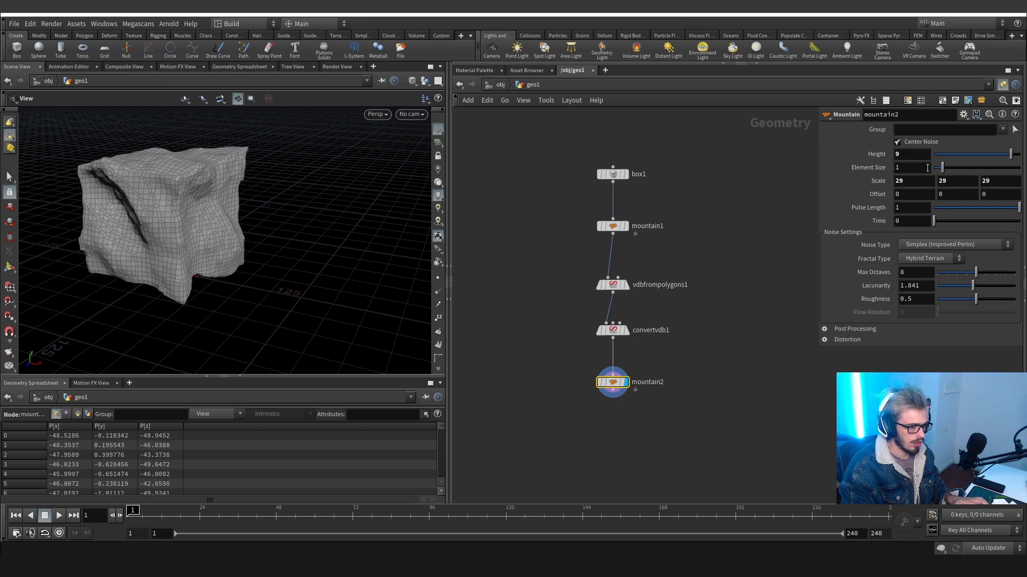
middle_click_drag(922, 154, 923, 154)
middle_click_drag(1004, 151, 1026, 151)
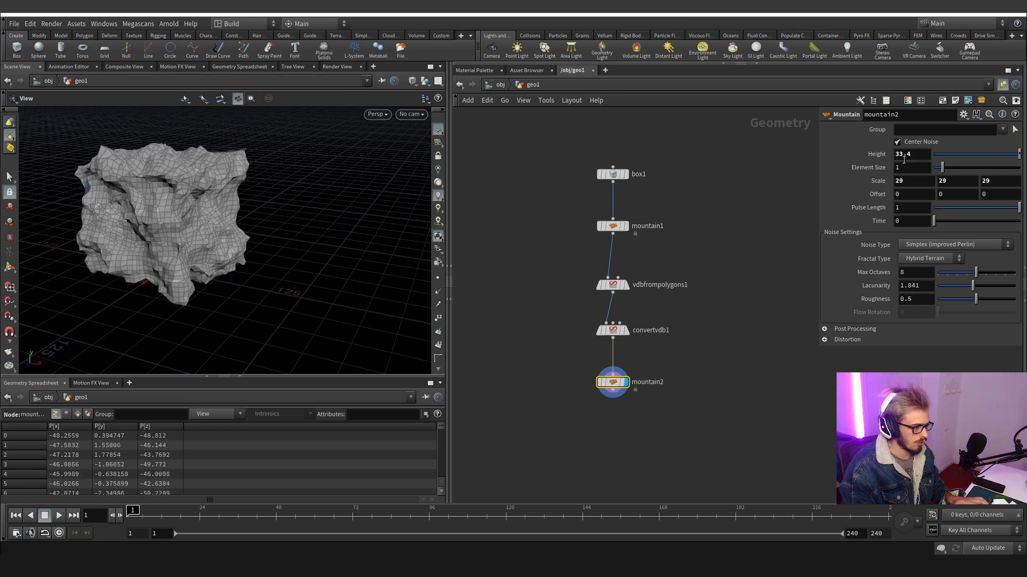
left_click_drag(65, 164, 225, 192)
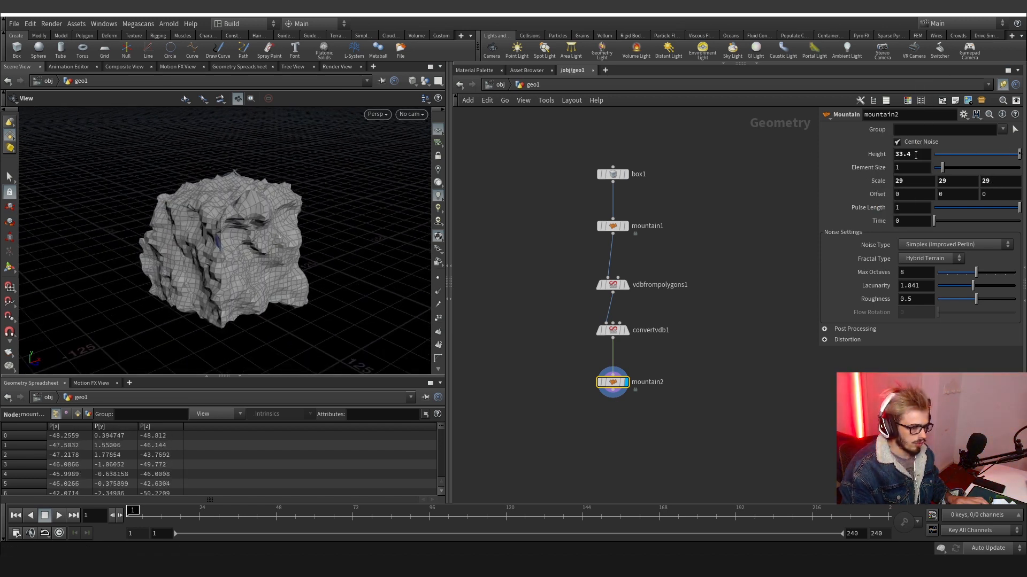
middle_click_drag(915, 155, 1002, 155)
left_click_drag(299, 214, 225, 206)
Insert a Normal node between convertvdb1 and mountain2, adding its normals to points.
key("Tab")
type("n")
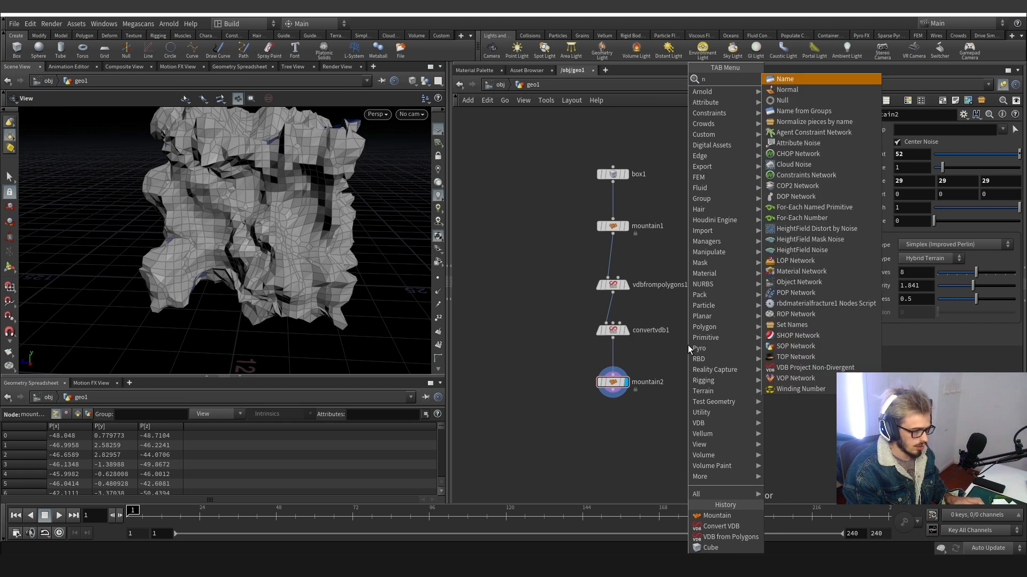
type("o")
key("Return")
left_click(684, 348)
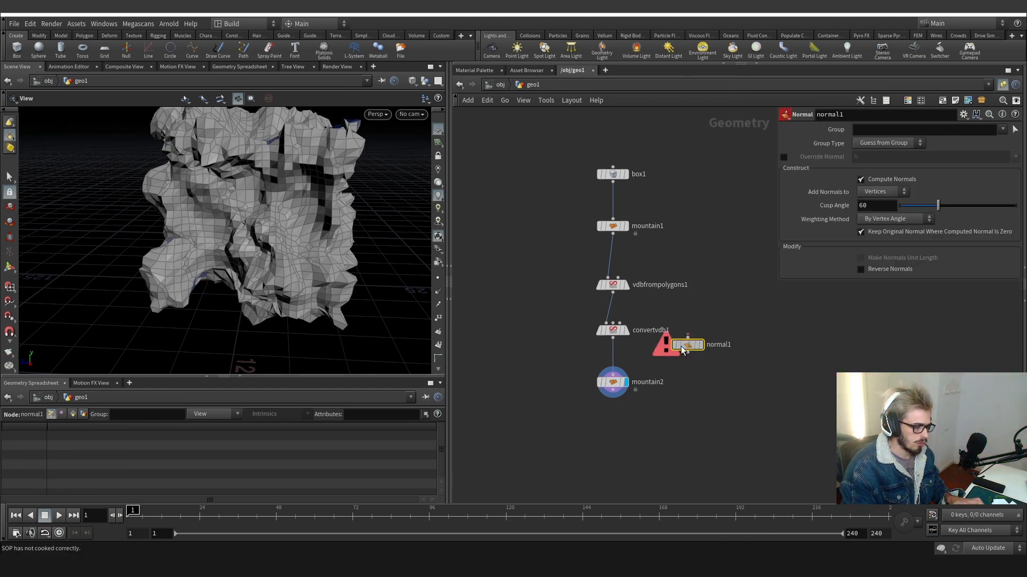
left_click_drag(681, 347, 615, 355)
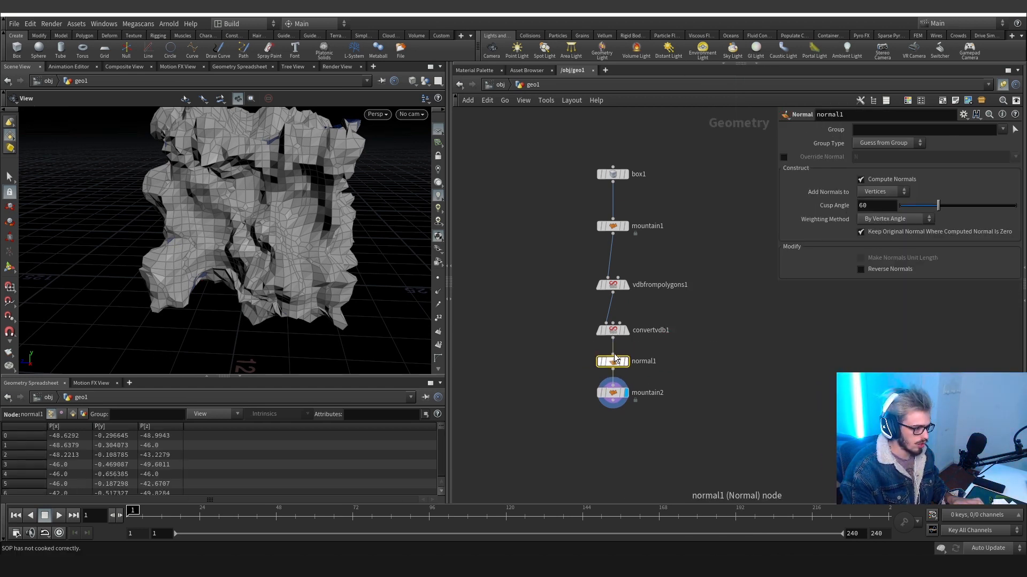
left_click(874, 204)
left_click_drag(235, 177, 353, 182)
Reduce the height of mountain2 to 30.9.
left_click(639, 396)
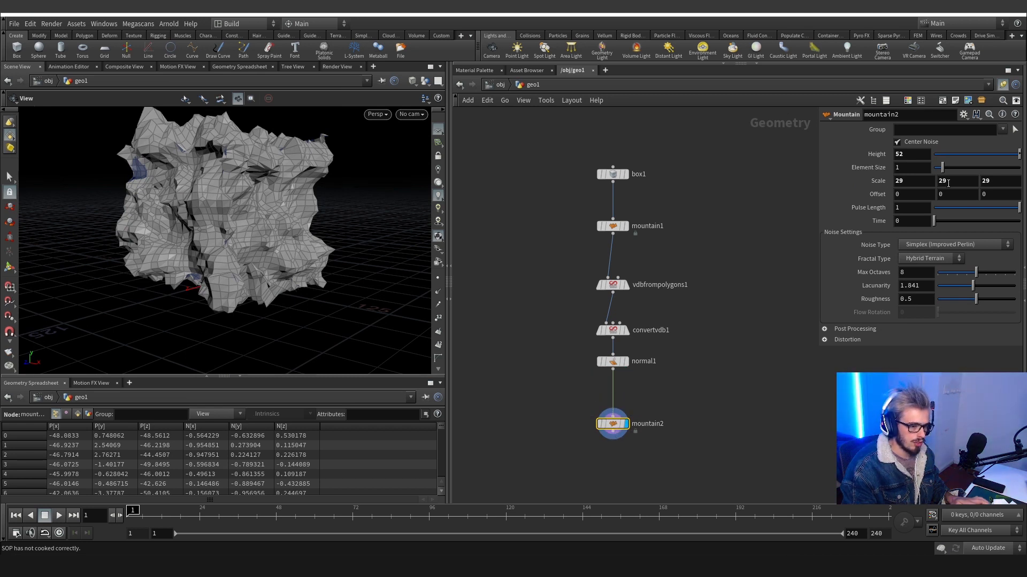
middle_click_drag(907, 155, 711, 160)
middle_click_drag(645, 397, 636, 301)
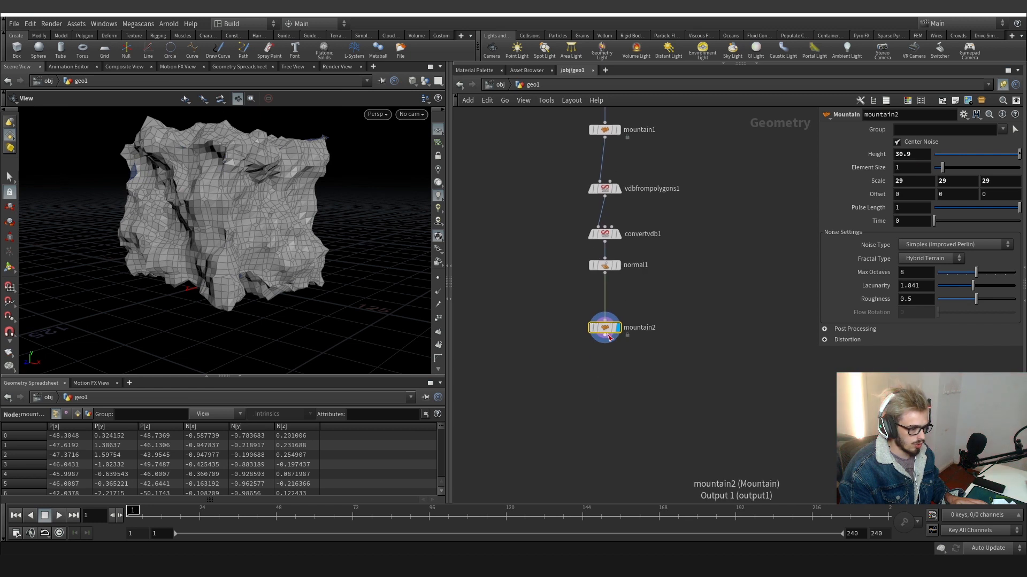
Add a Bend node below mountain2, connect it to mountain2's output, and display it.
key("Tab")
type("bend")
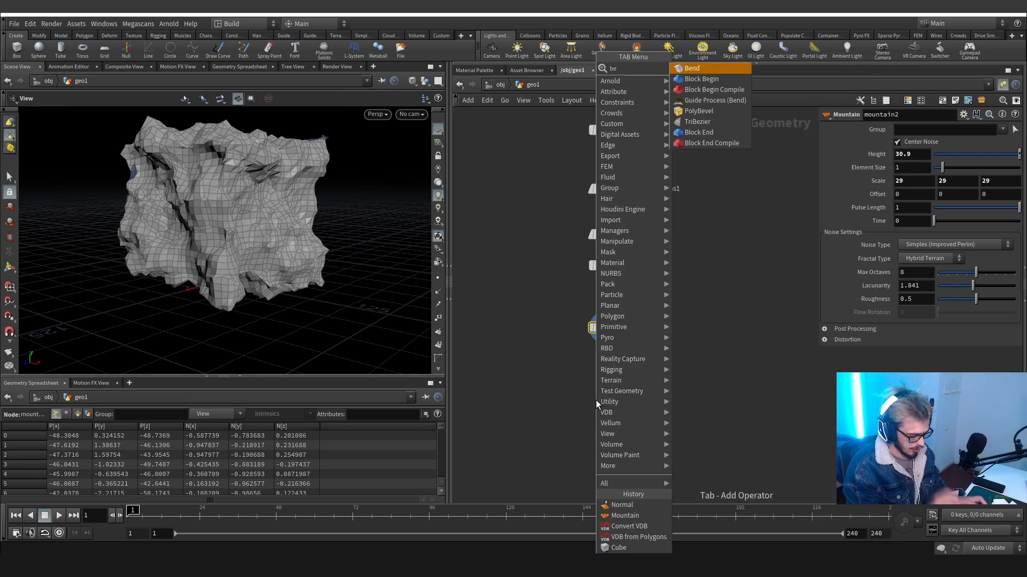
key("Return")
left_click(595, 400)
left_click_drag(596, 400, 605, 384)
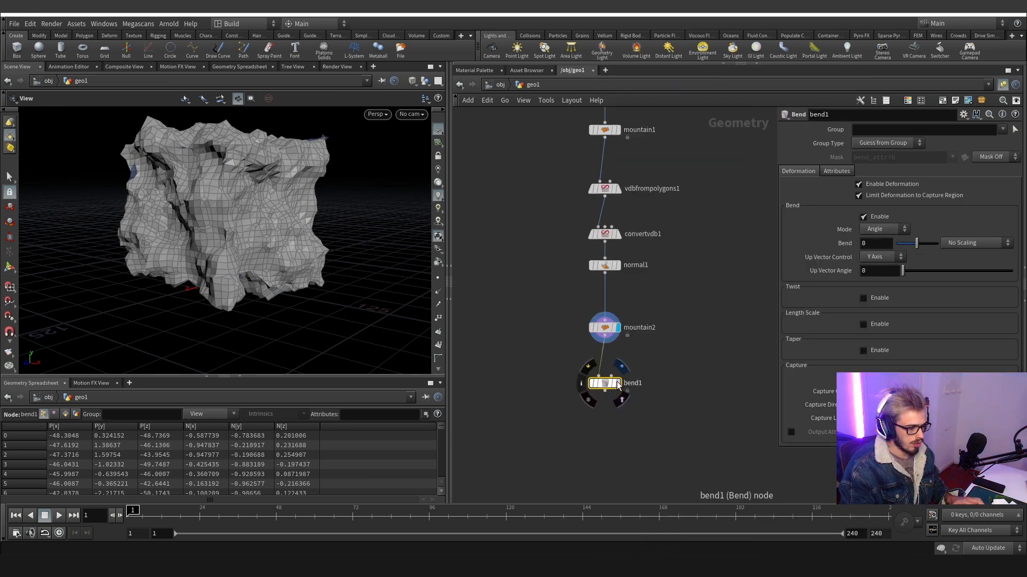
Examine box1's Y centre expression and the capture settings of bend1.
middle_click_drag(662, 116, 667, 236)
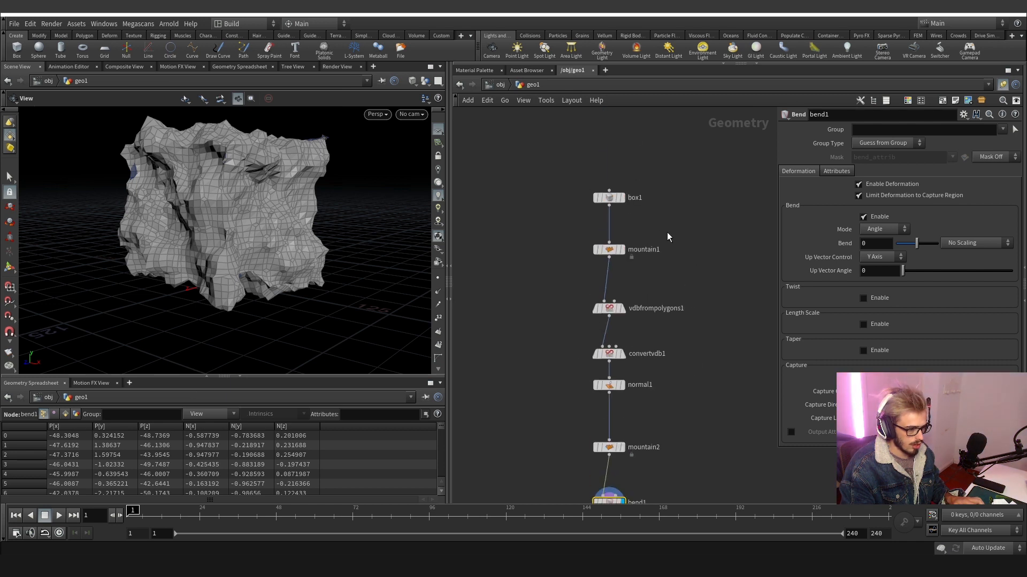
left_click(609, 198)
right_click(888, 182)
left_click(902, 250)
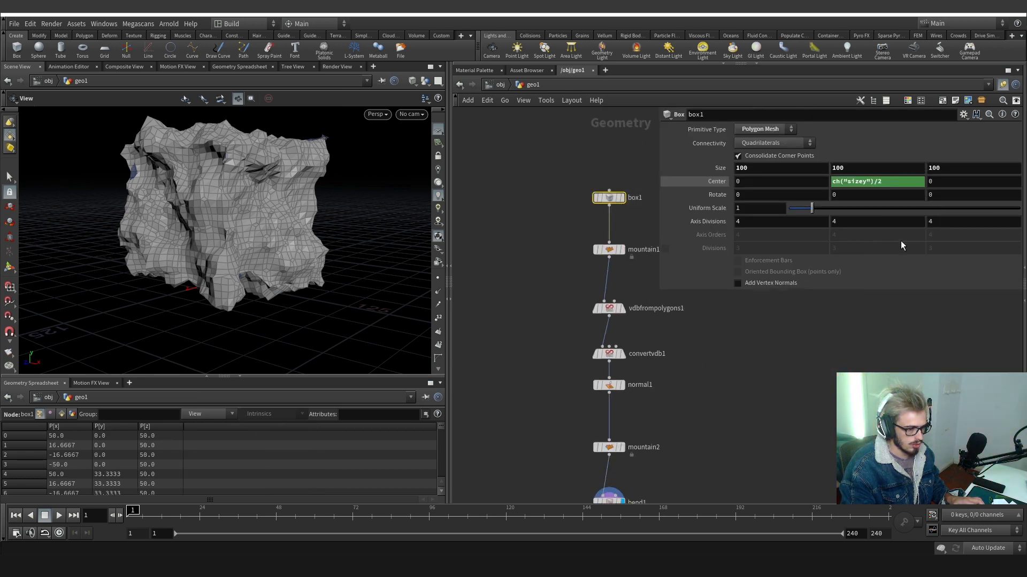
scroll(628, 364, "down", 5)
left_click(625, 358)
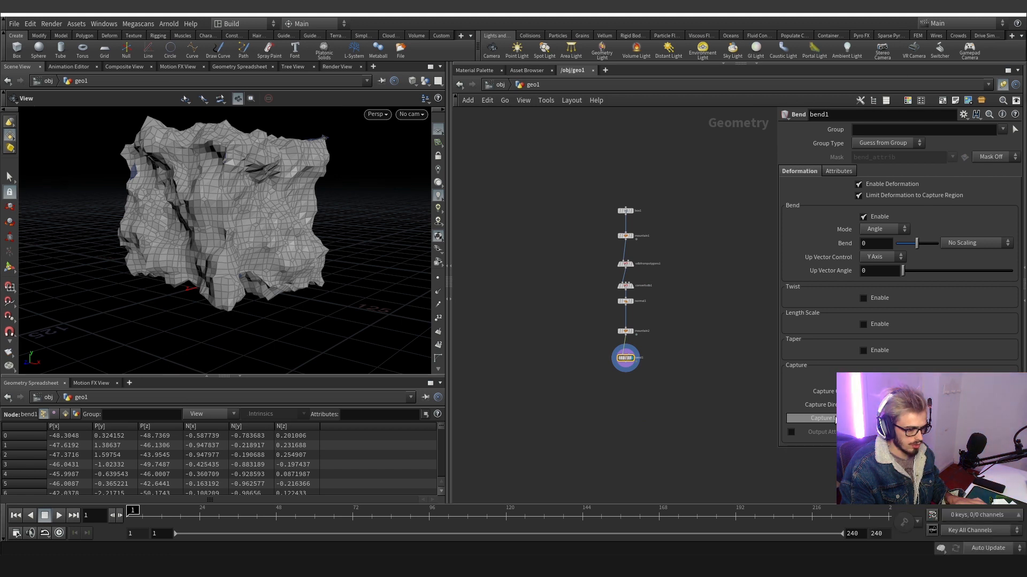
Set box1's Y size to 300 to stretch the rock into a tall column.
left_click(610, 304)
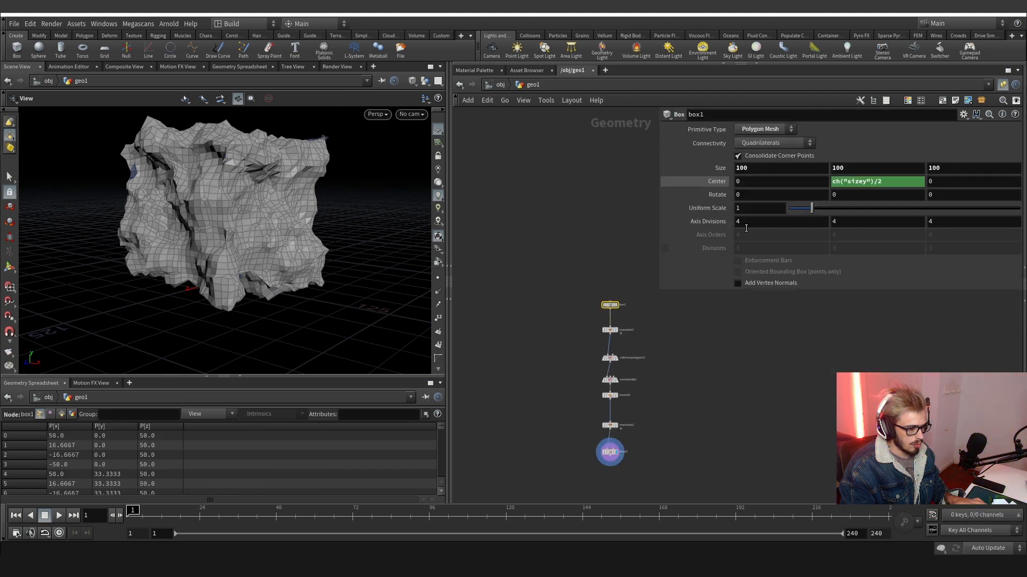
left_click(853, 169)
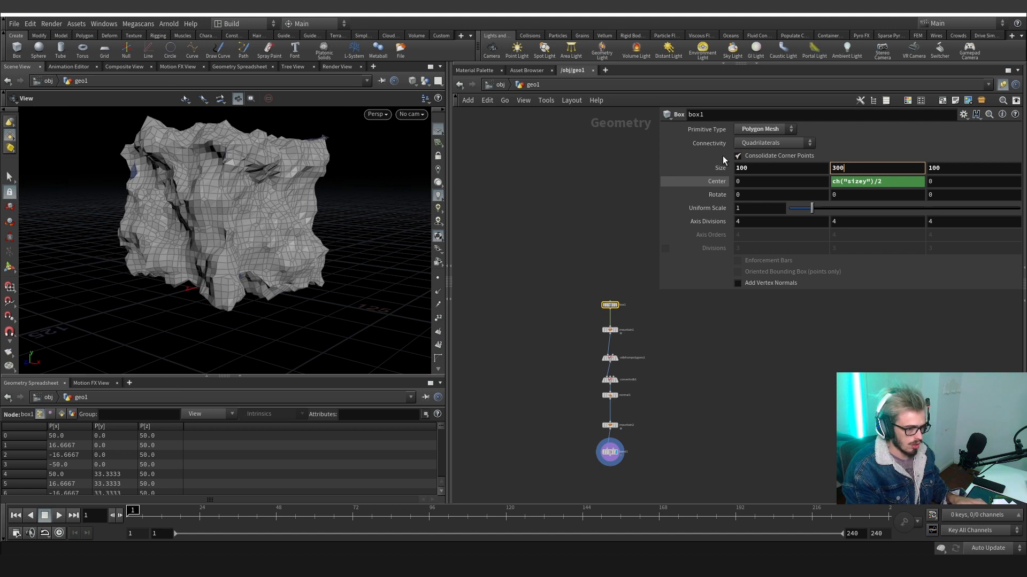
key("Return")
scroll(220, 188, "down", 3)
left_click_drag(220, 188, 234, 184)
middle_click_drag(233, 184, 246, 290)
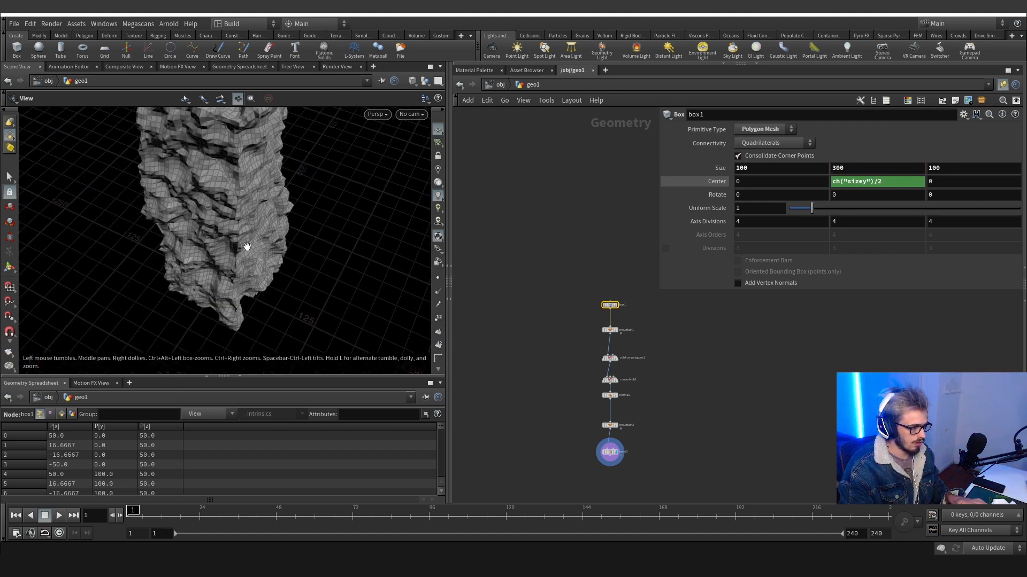
scroll(247, 254, "down", 3)
Try a negative bend angle on bend1 and undo it.
left_click_drag(667, 481, 581, 440)
middle_click_drag(732, 418, 702, 363)
left_click_drag(915, 244, 899, 243)
key("ctrl+z")
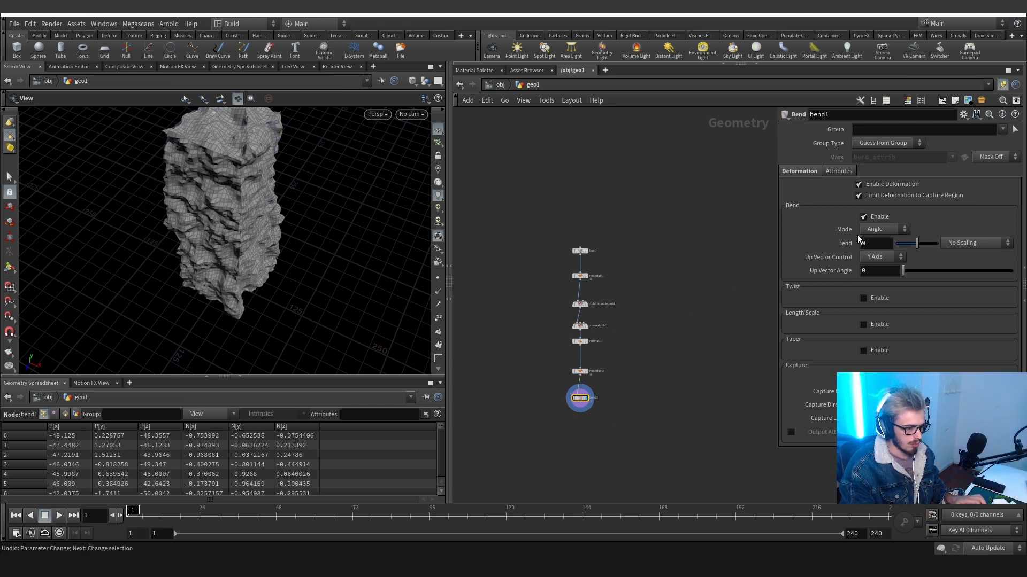
Enable Twist on bend1, try a twist of 175, and undo that twist value.
left_click(863, 299)
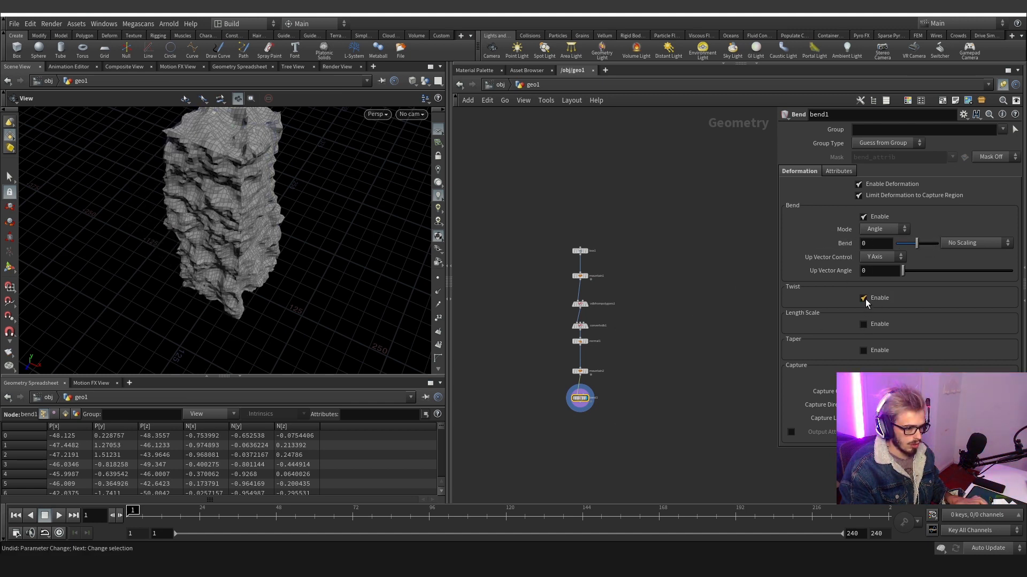
left_click_drag(918, 310, 936, 315)
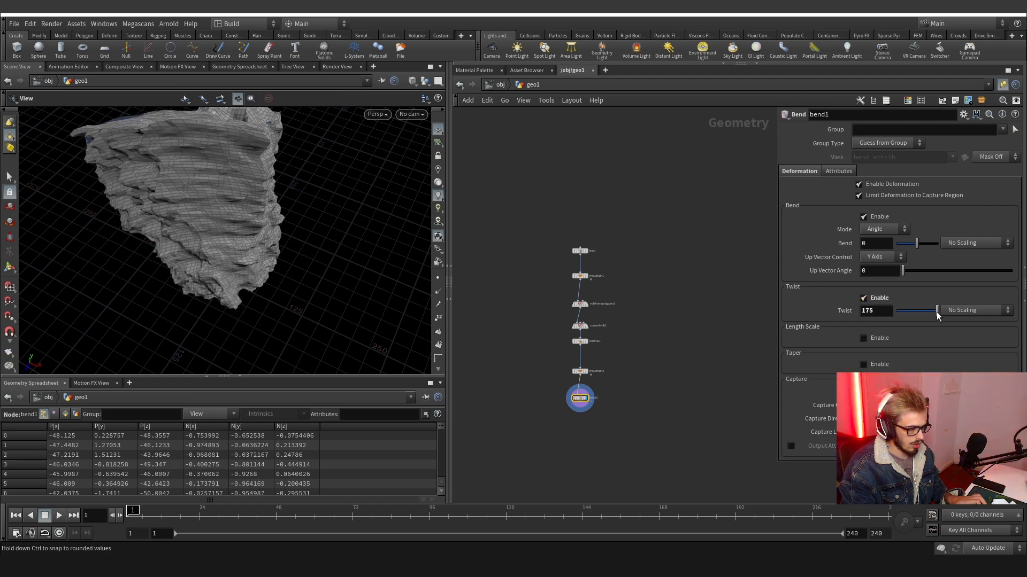
key("ctrl+z")
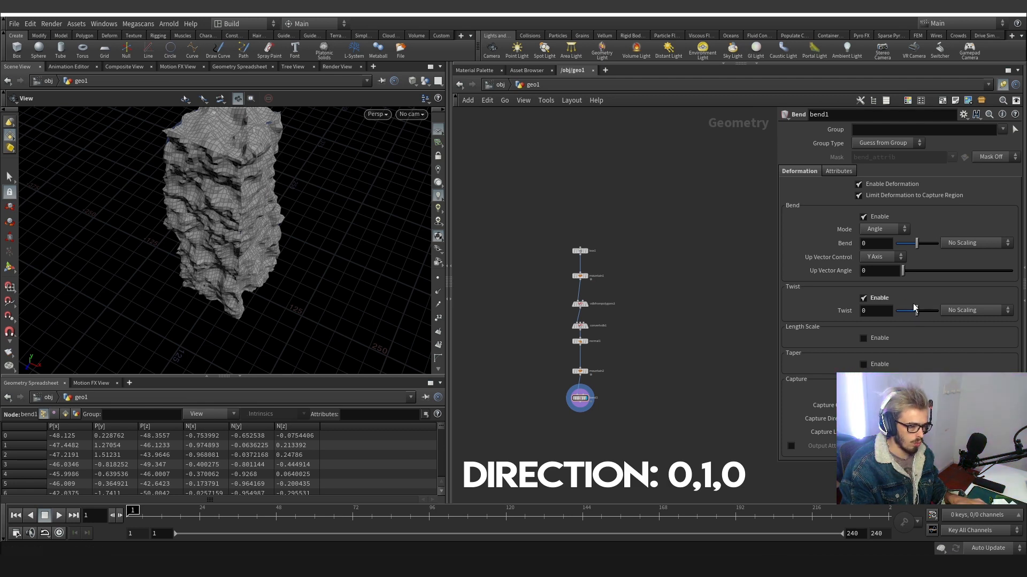
Set bend1's twist to 138.3 and its bend angle to -37.
left_click_drag(916, 310, 932, 313)
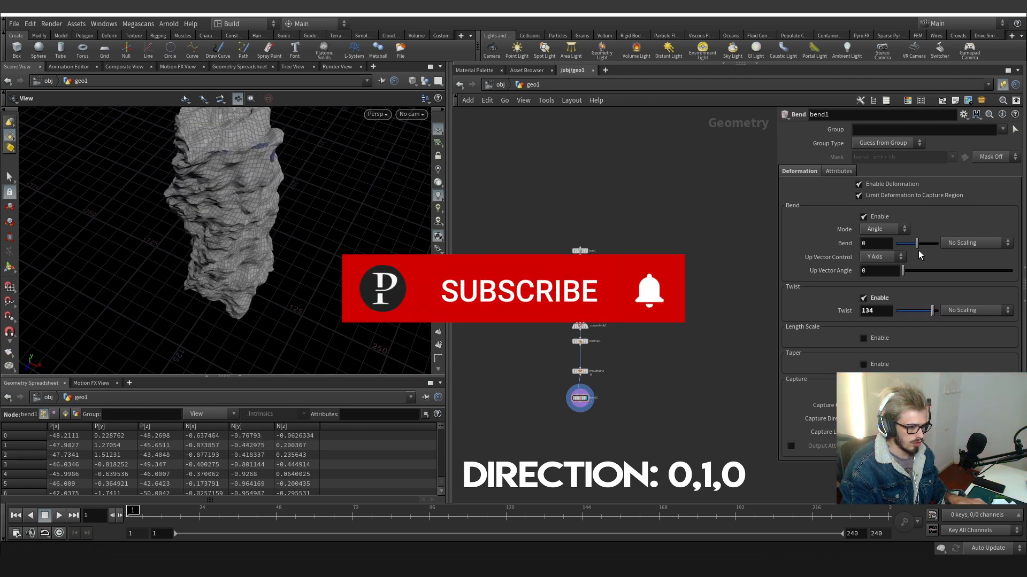
left_click_drag(918, 246, 927, 253)
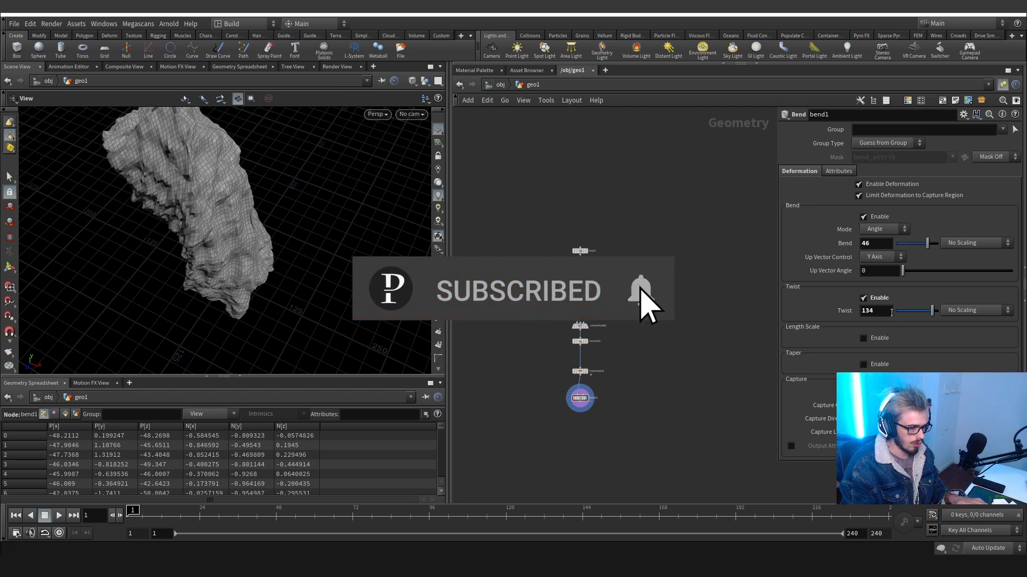
middle_click_drag(877, 311, 1004, 316)
left_click_drag(928, 244, 908, 247)
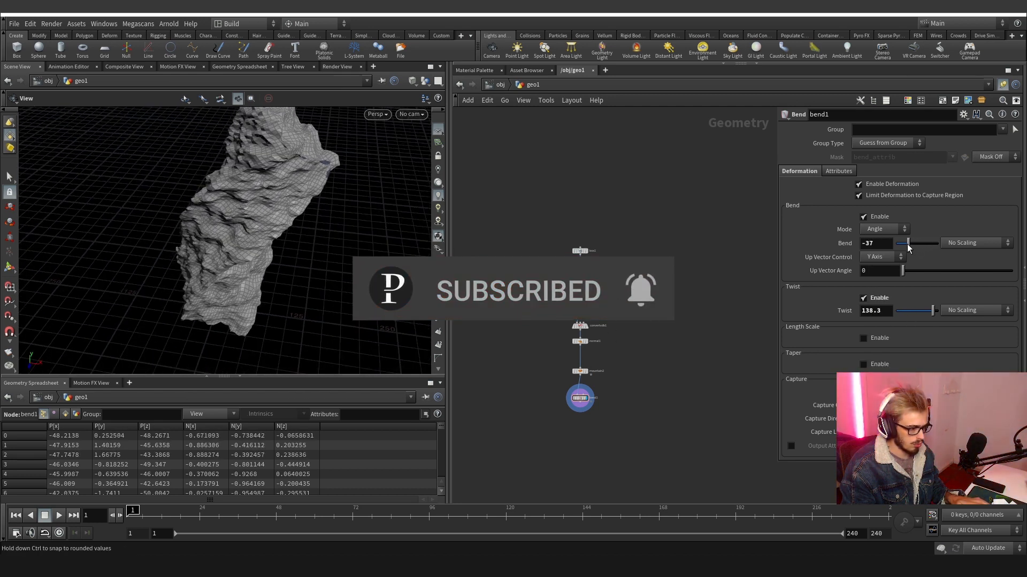
Enable Taper on bend1 and narrow the rock column toward its top.
left_click_drag(300, 236, 160, 289)
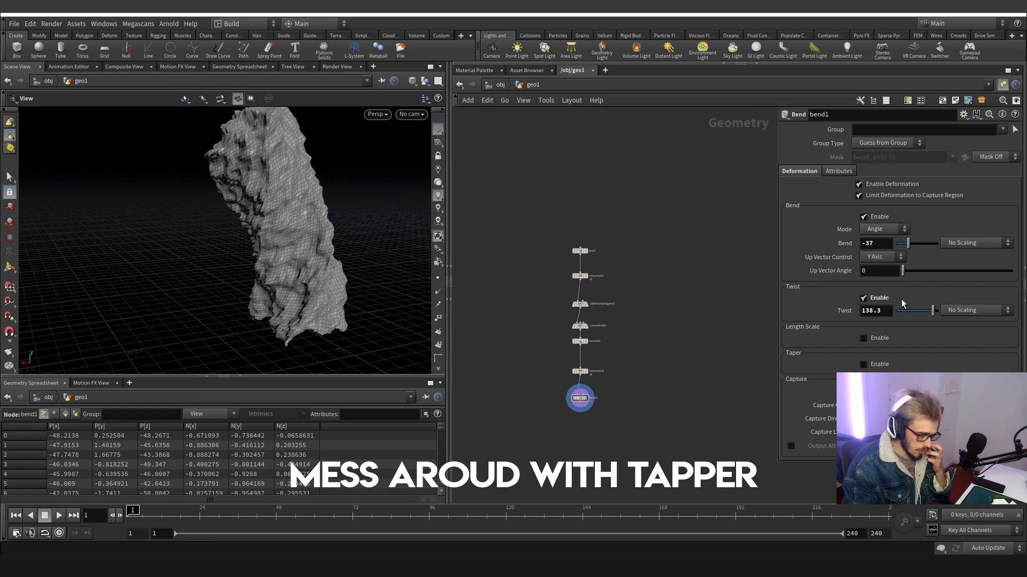
left_click(864, 363)
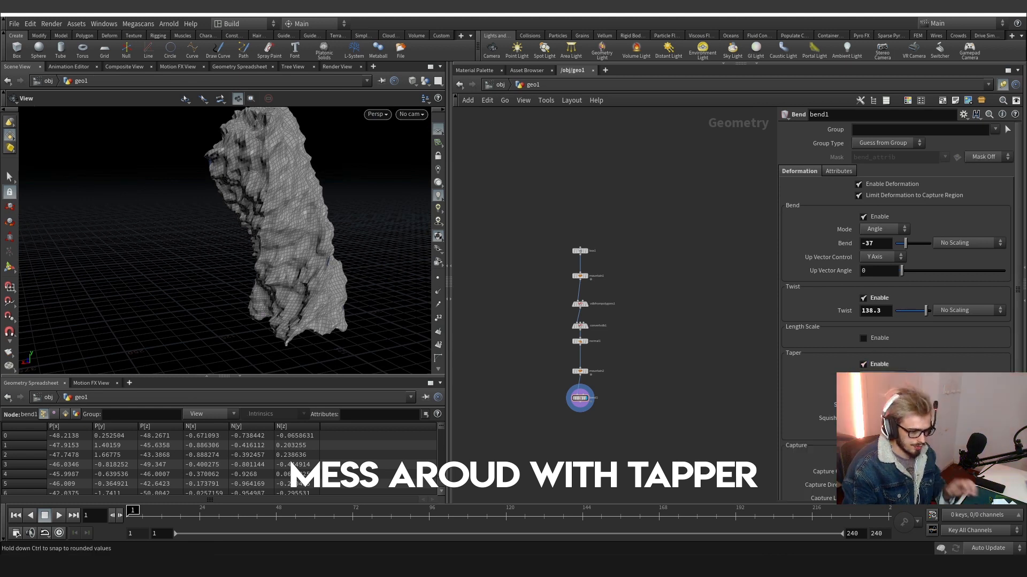
left_click_drag(262, 252, 470, 278)
Duplicate the VDB from Polygons and Convert VDB nodes and place the copies below bend1.
middle_click_drag(598, 385, 565, 273)
scroll(576, 245, "up", 2)
left_click_drag(596, 212, 540, 329)
scroll(541, 305, "up", 3)
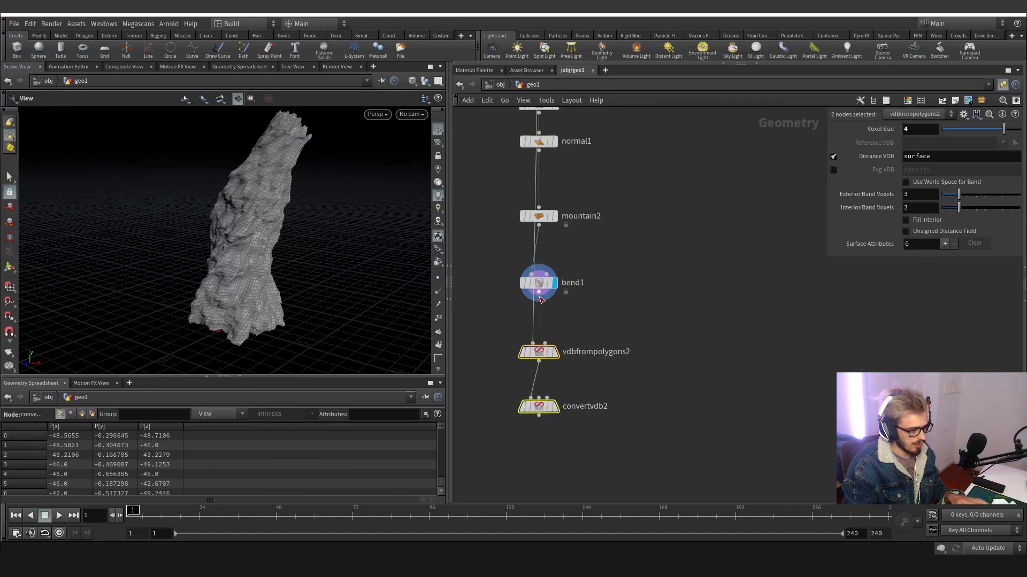
Connect bend1's output to vdbfrompolygons2 and display the result of convertvdb2.
left_click(538, 292)
left_click(533, 343)
left_click(555, 408)
left_click_drag(593, 442, 516, 393)
left_click_drag(294, 225, 208, 236)
scroll(241, 237, "up", 4)
scroll(210, 235, "down", 2)
Set vdbfrompolygons2's voxel size to 2 and inspect the finer mesh from several angles.
middle_click_drag(665, 360, 633, 245)
left_click(506, 236)
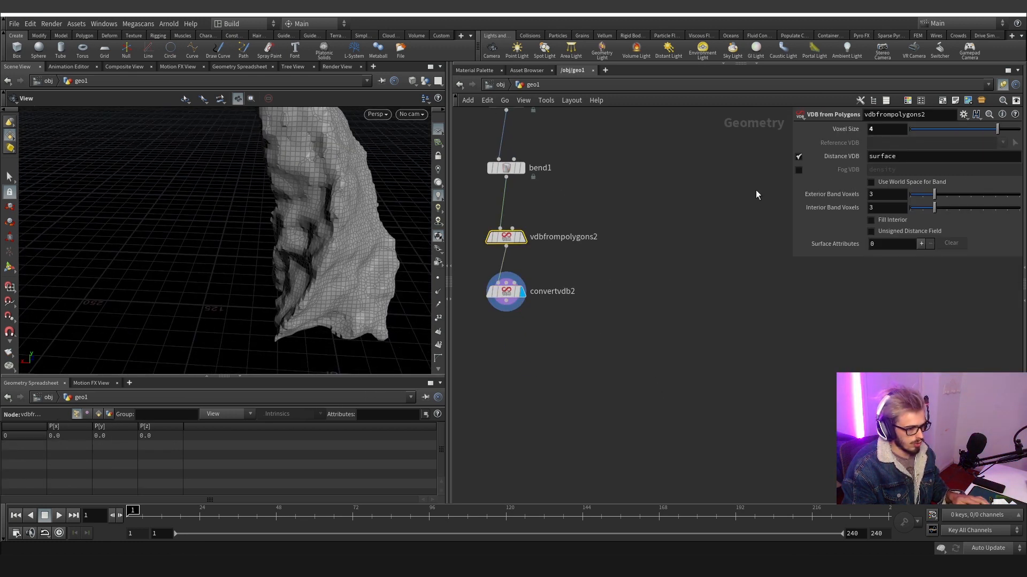
double_click(880, 134)
type("2")
key("Return")
left_click_drag(362, 192, 439, 187)
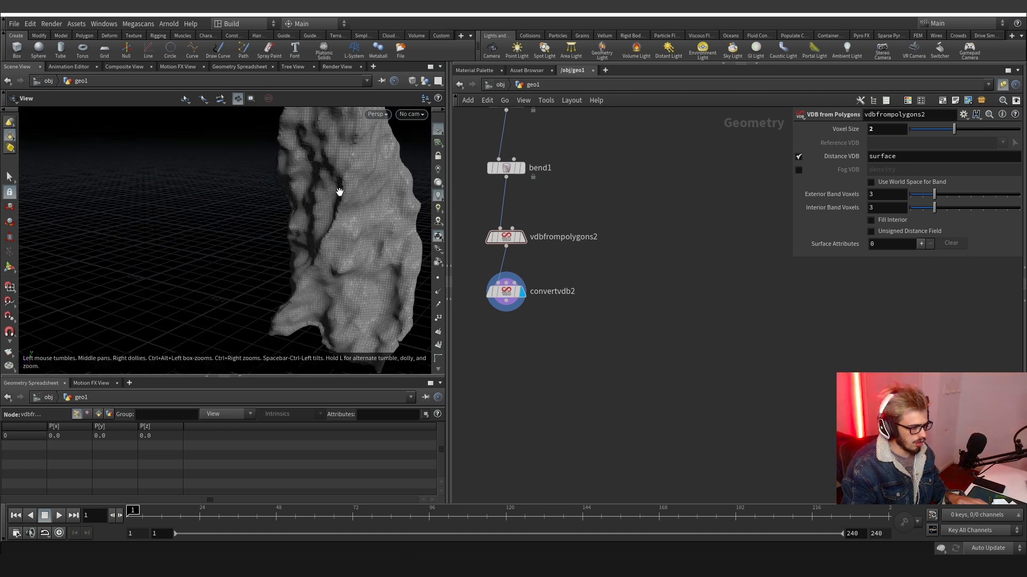
left_click_drag(339, 191, 323, 275)
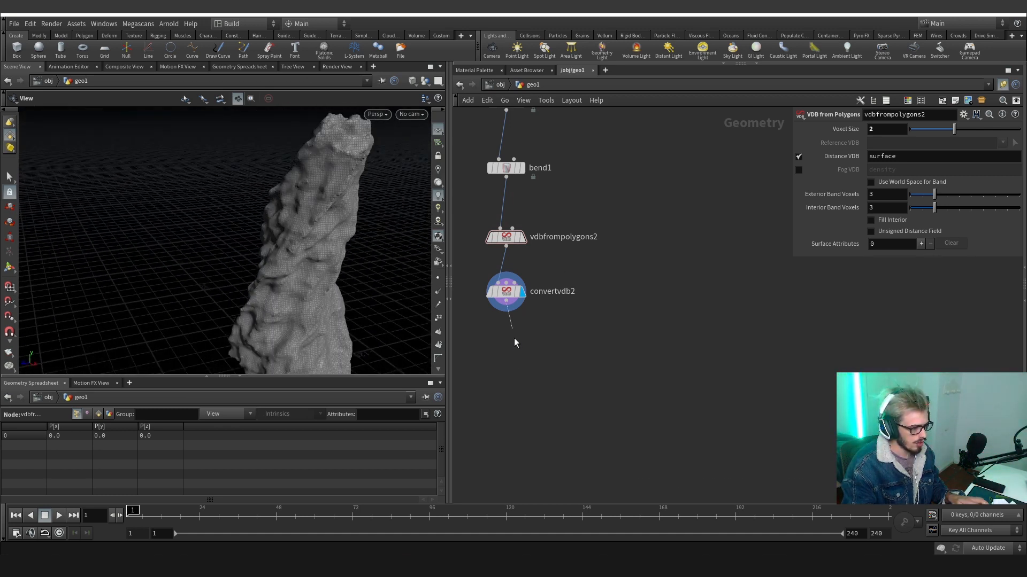
Add a Point VOP node connected below convertvdb2 and go inside its network.
key("Tab")
type("pointvop")
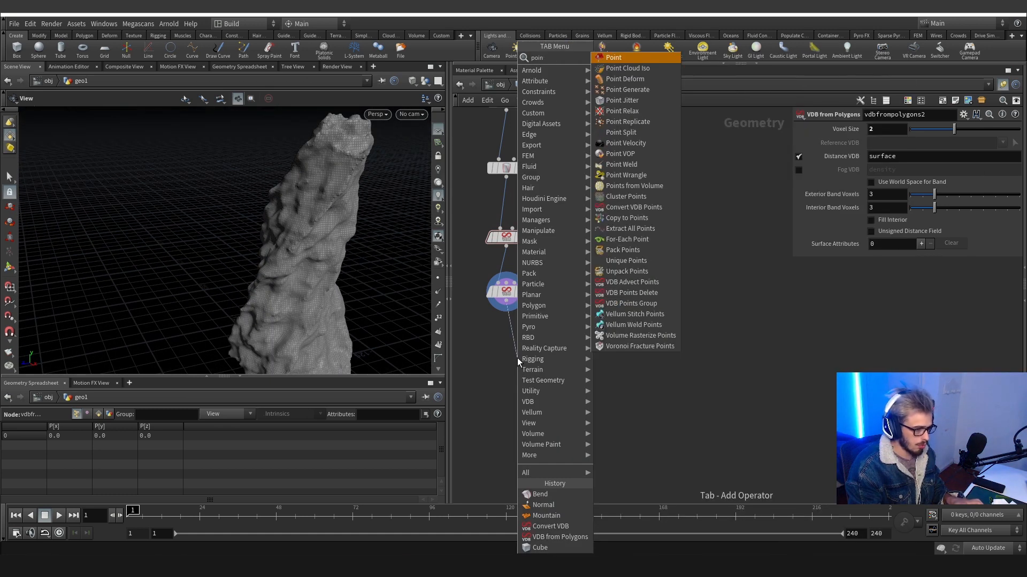
key("Return")
double_click(505, 352)
Add an Anti-Aliased Noise node between the global parameters and output nodes.
key("Tab")
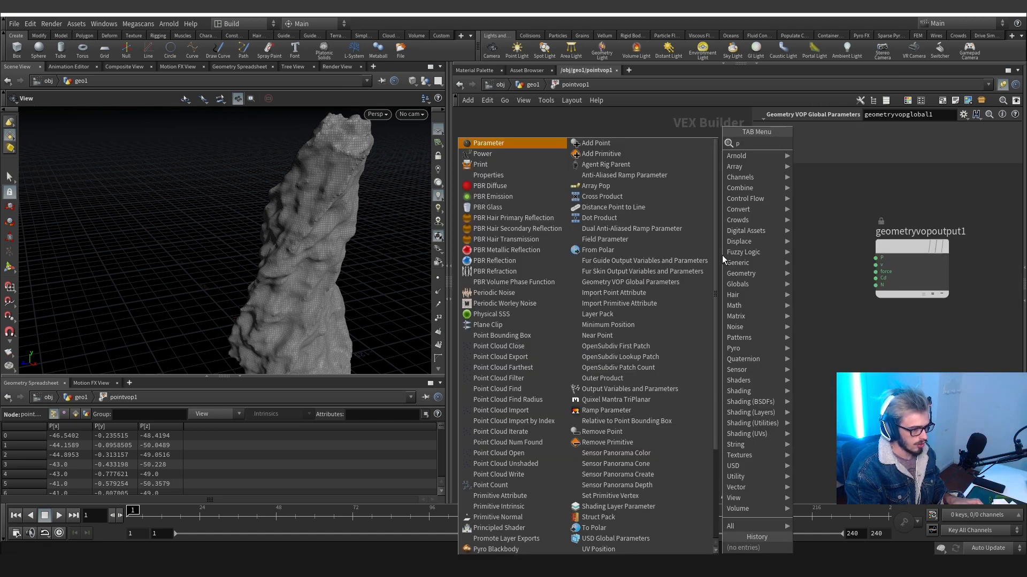
type("ani")
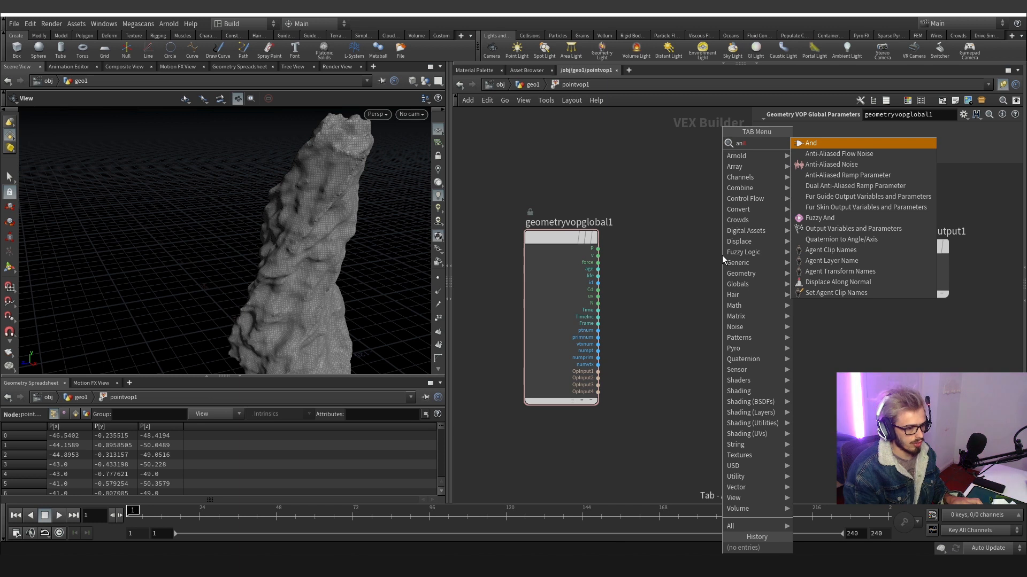
key("Down")
key("Down")
key("Return")
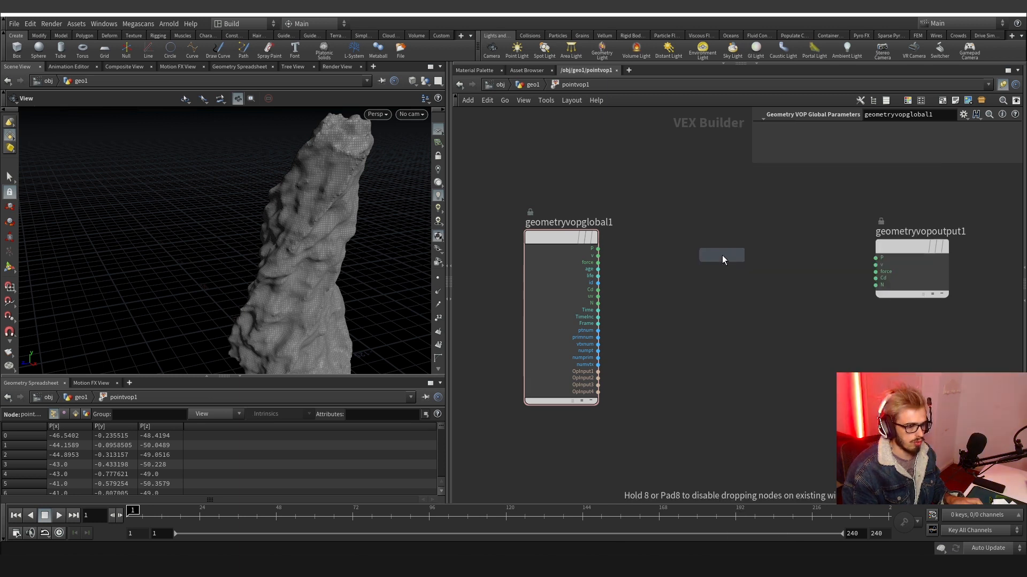
left_click(722, 255)
Add an Add node above aanoise1 and connect the global position P to its first input.
key("Tab")
type("add")
key("Return")
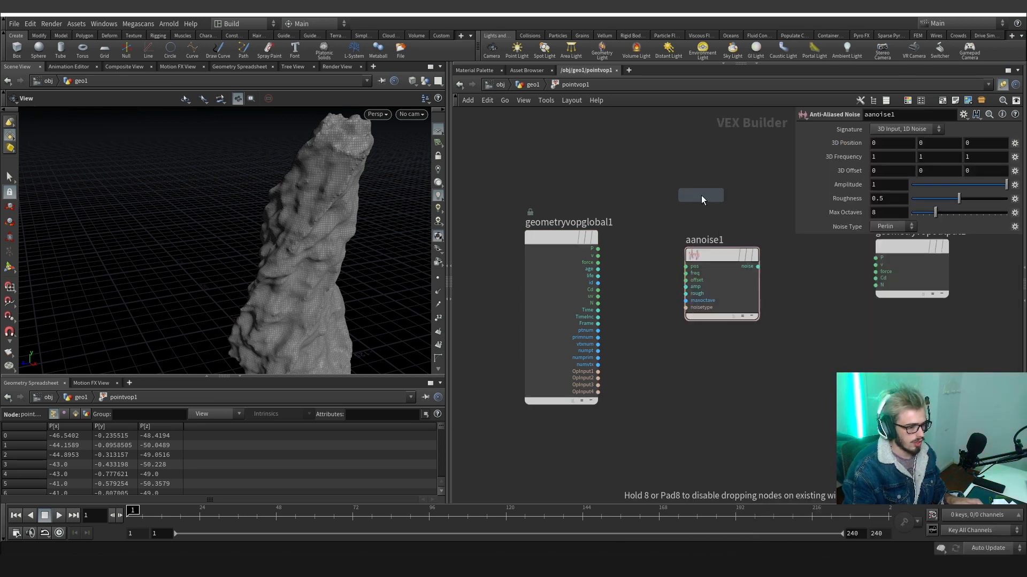
left_click(701, 194)
left_click(665, 207)
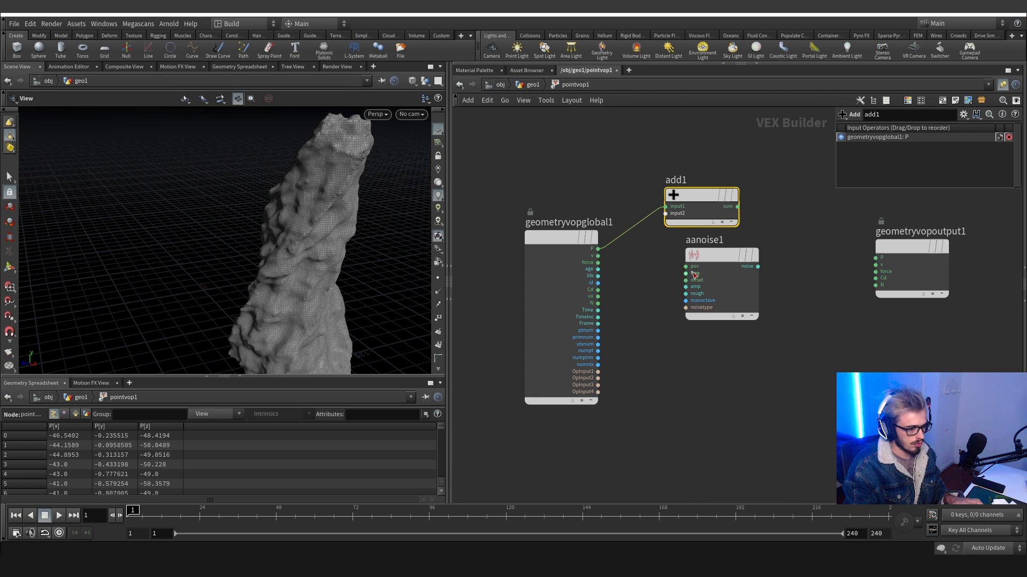
Connect P to aanoise1's pos, its noise to add1's second input, and add1's sum to the output node's P.
left_click(598, 249)
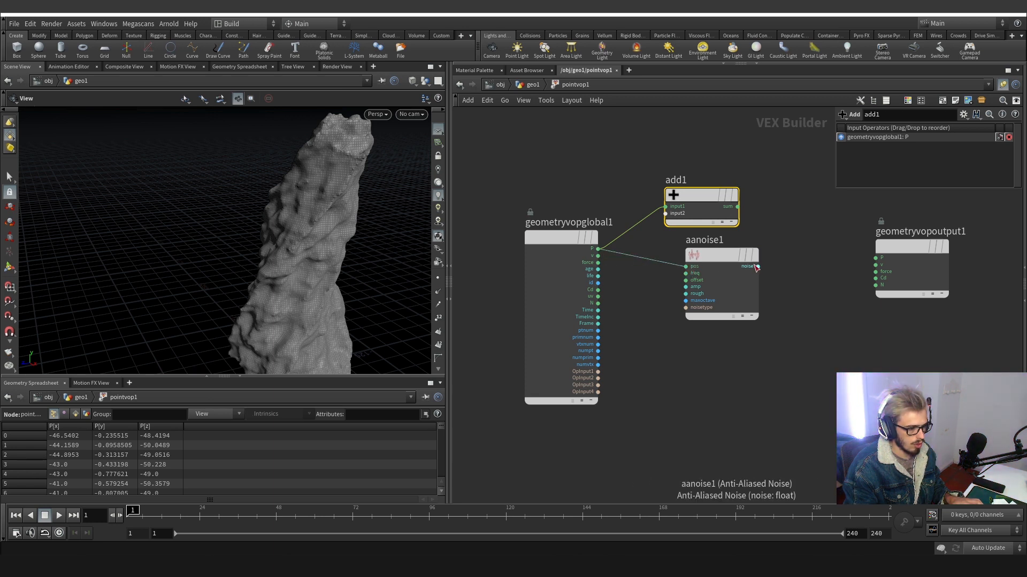
left_click(666, 214)
left_click(875, 257)
left_click(737, 207)
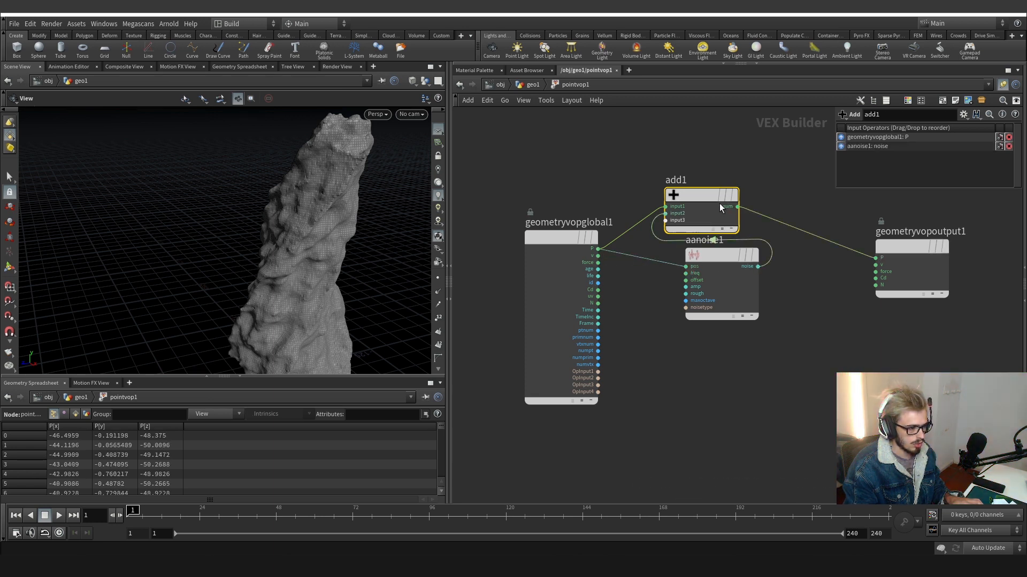
Set aanoise1's signature to 3D Input, 3D Noise and its 3D frequency to .1 on all three axes.
left_click(730, 258)
left_click(911, 151)
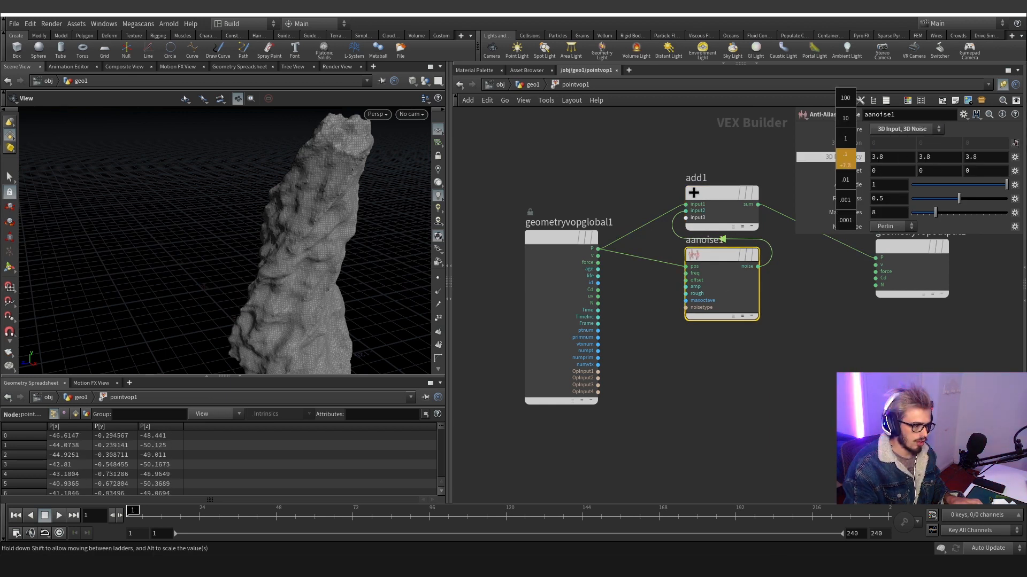
middle_click_drag(845, 158, 850, 167)
left_click(893, 157)
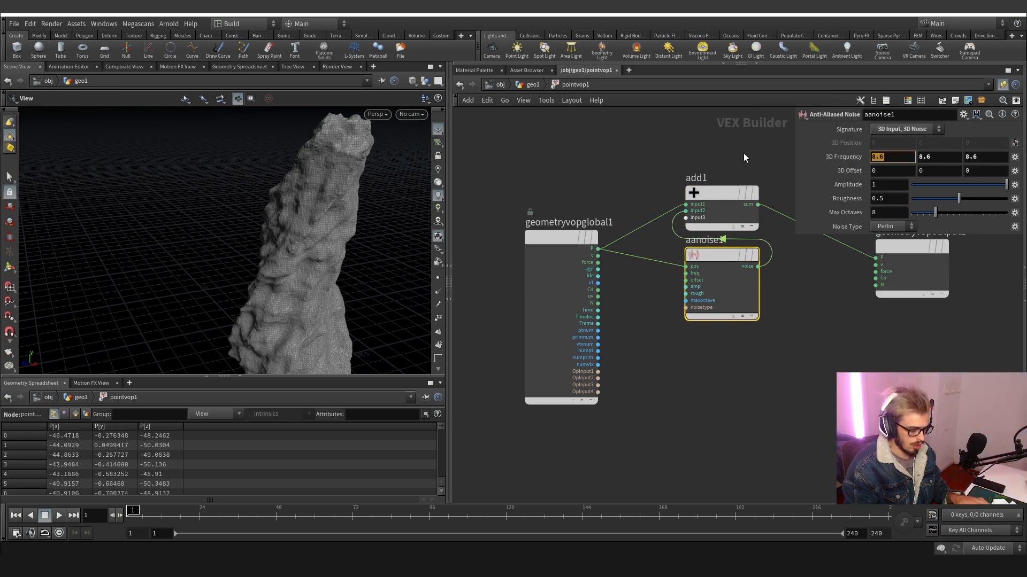
type(".1")
key("Tab")
type(".1")
key("Tab")
type(".")
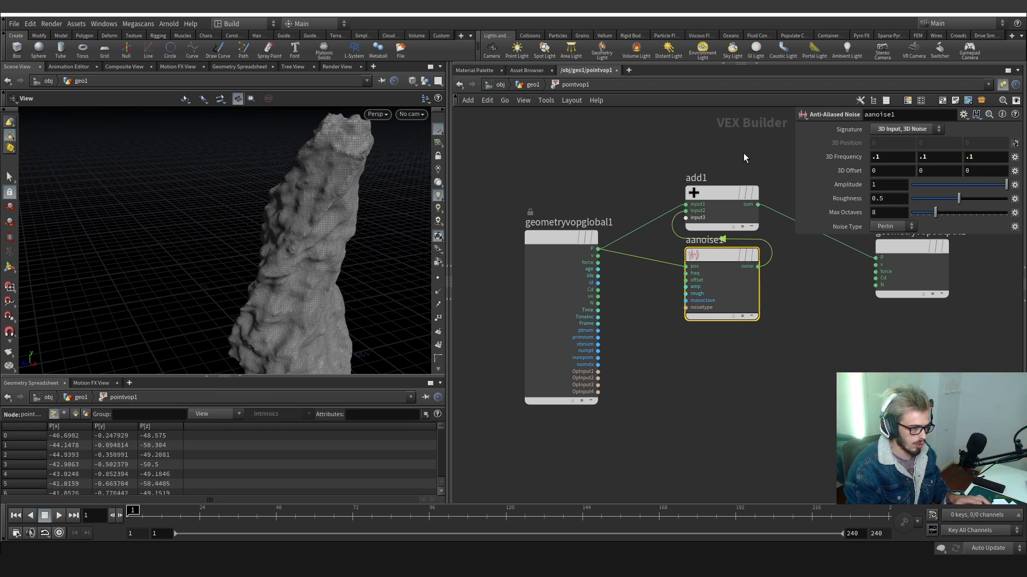
Set the noise amplitude to 7.5 and its Y frequency to .2, checking the column from several angles.
middle_click_drag(847, 183, 915, 183)
left_click_drag(321, 300, 359, 189)
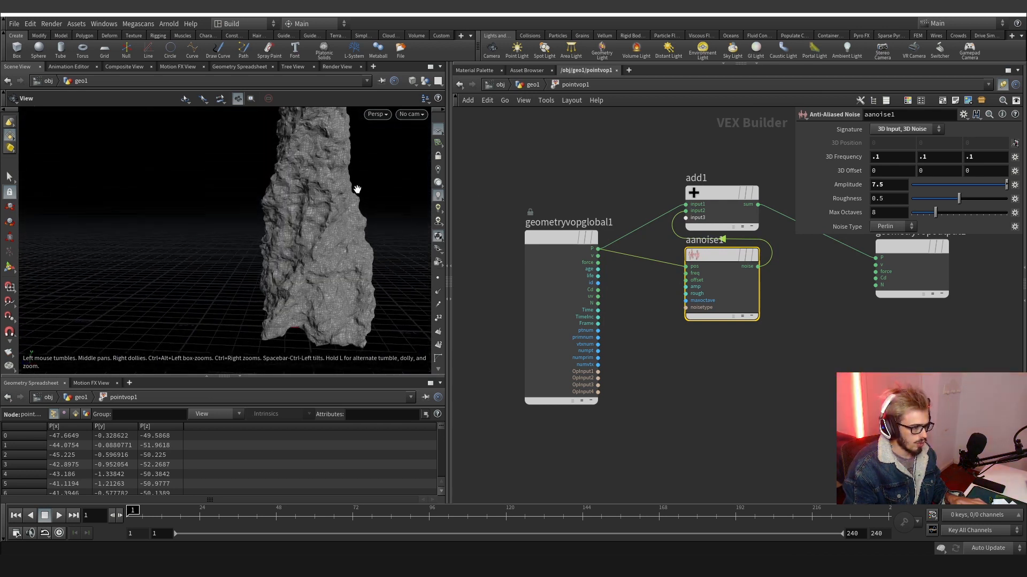
middle_click_drag(357, 189, 343, 206)
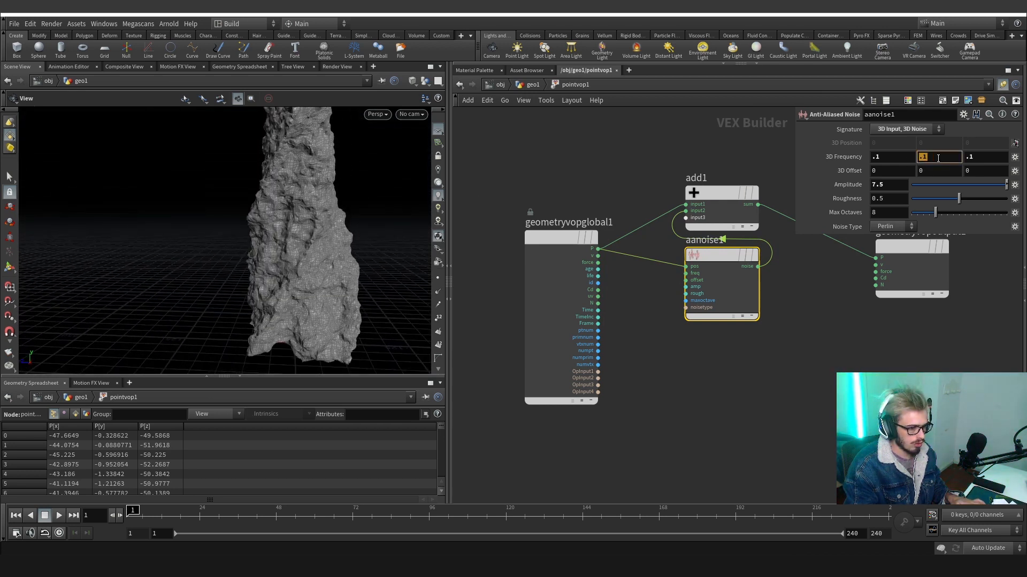
type("2")
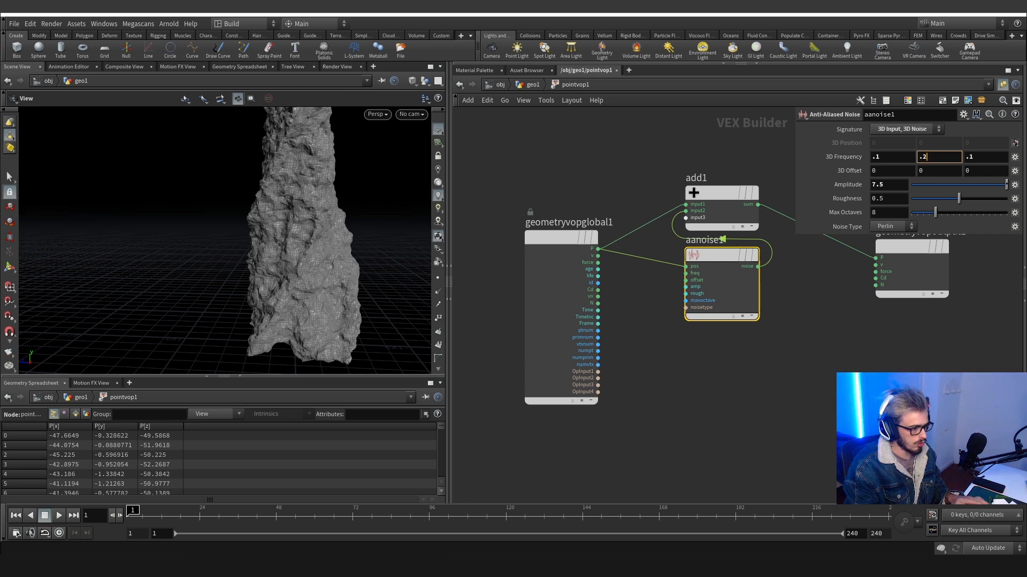
scroll(355, 236, "up", 5)
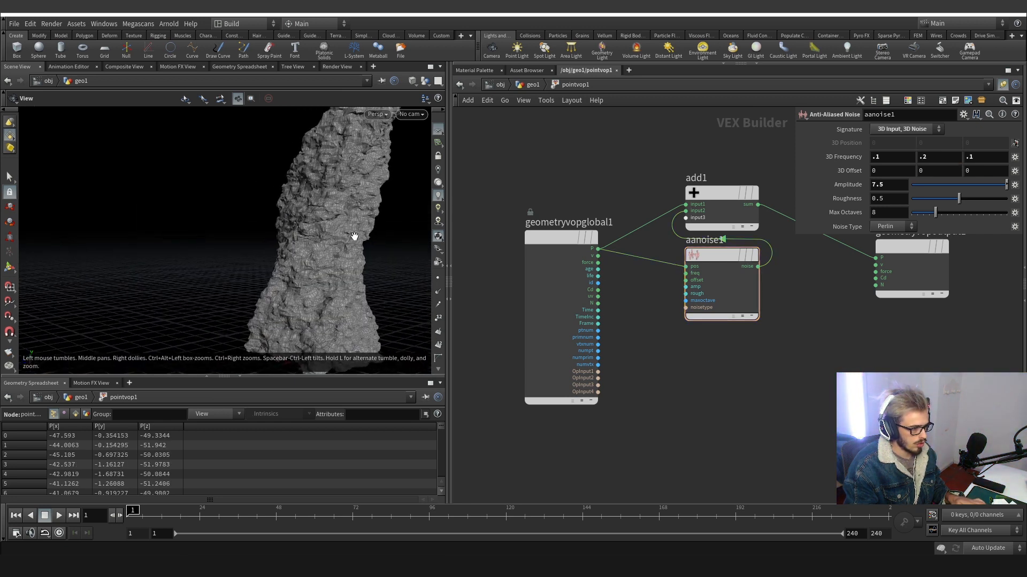
left_click_drag(340, 234, 334, 261)
Return to the geo1 network, duplicate vdbfrompolygons2 and convertvdb2, connect the copies below pointvop1, and display the result of convertvdb3.
left_click(527, 88)
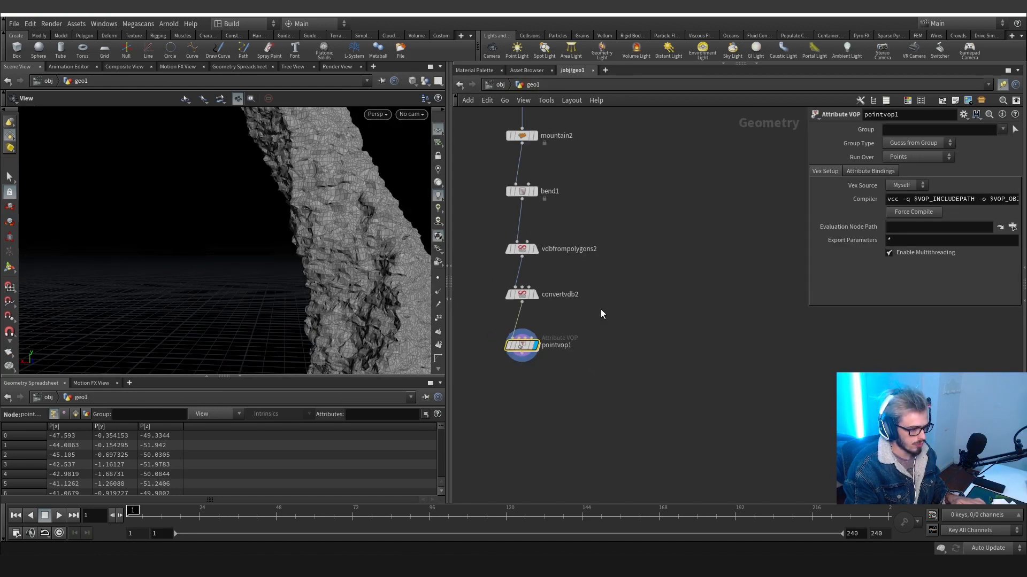
left_click_drag(601, 312, 507, 244)
key("ctrl+c")
key("ctrl+v")
left_click(525, 402)
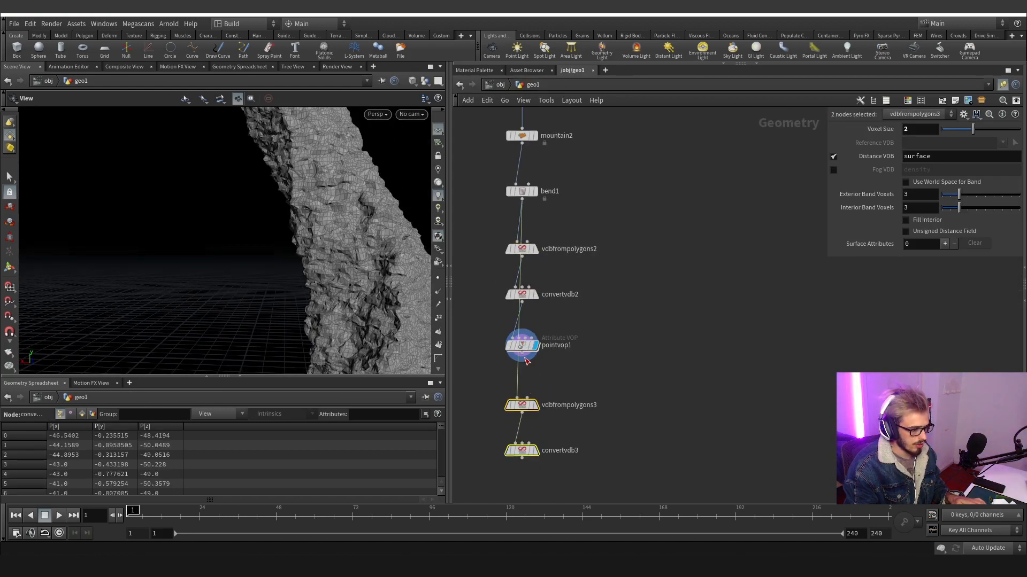
left_click(559, 403)
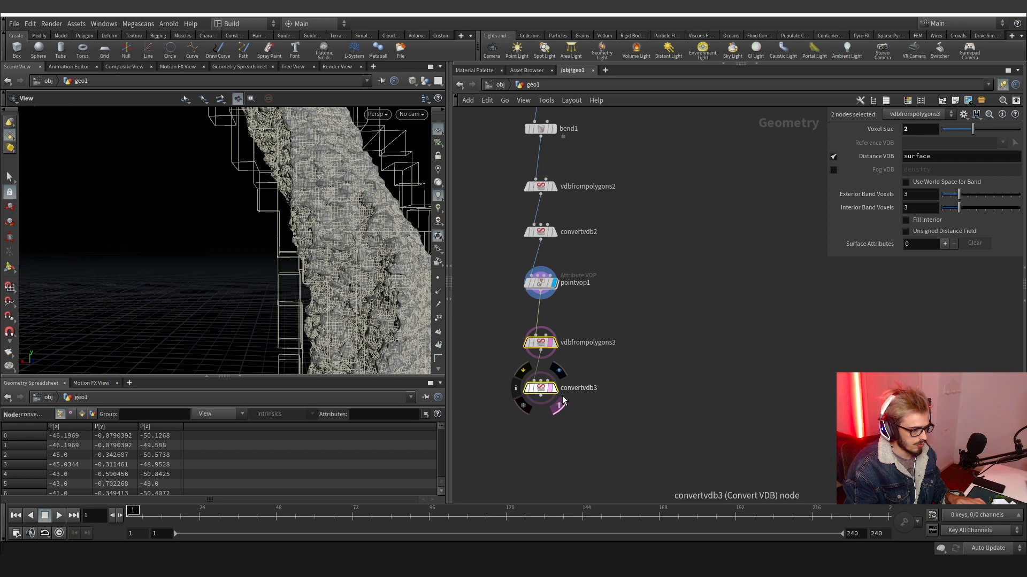
left_click(508, 377)
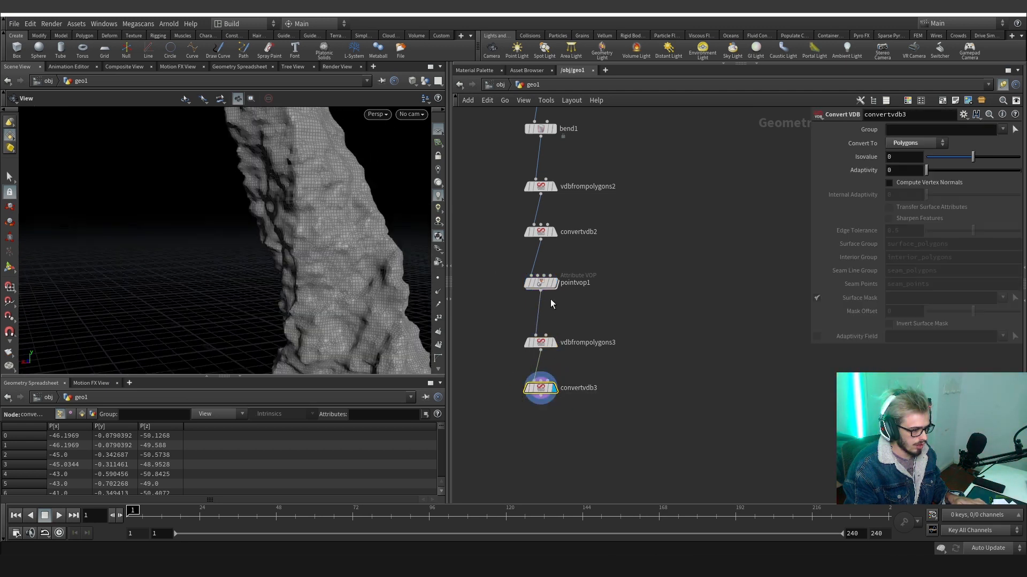
Set vdbfrompolygons3's voxel size to 1 and inspect the resulting mesh and convertvdb3's geometry information.
type("1")
key("Return")
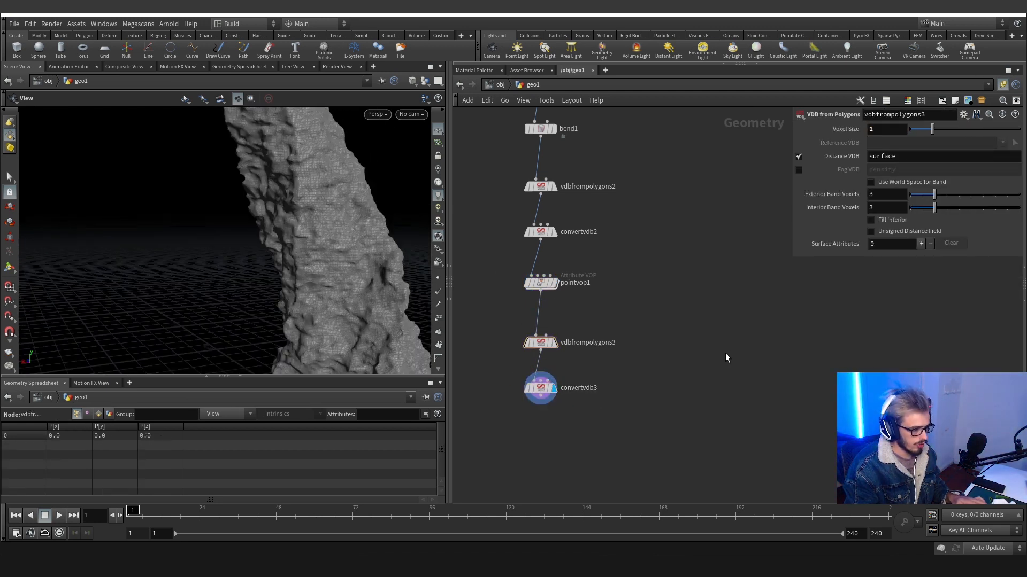
mouse_move(303, 223)
left_mouse_down()
mouse_move(378, 227)
mouse_move(276, 244)
mouse_move(297, 236)
left_mouse_up()
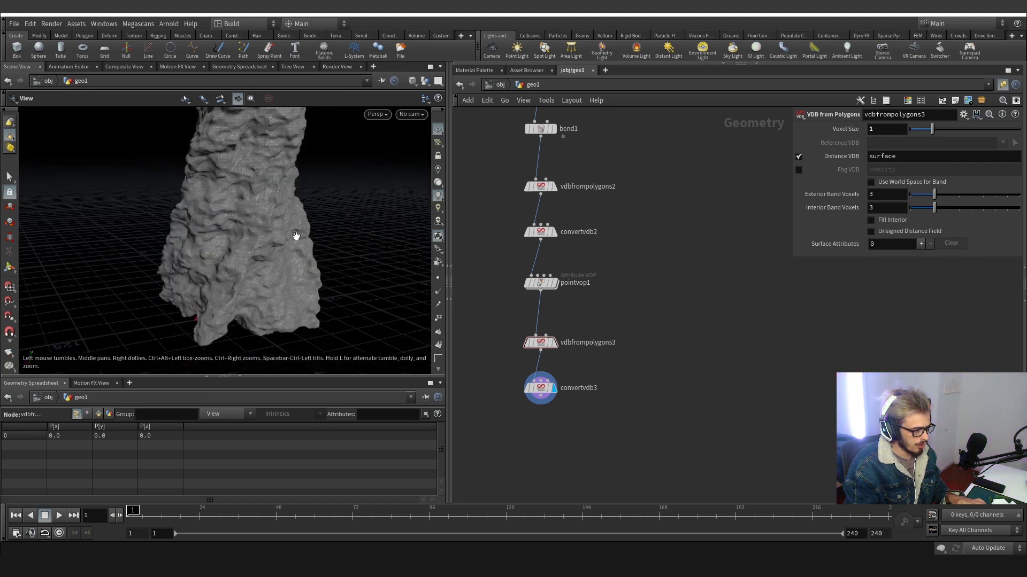
middle_click(540, 392)
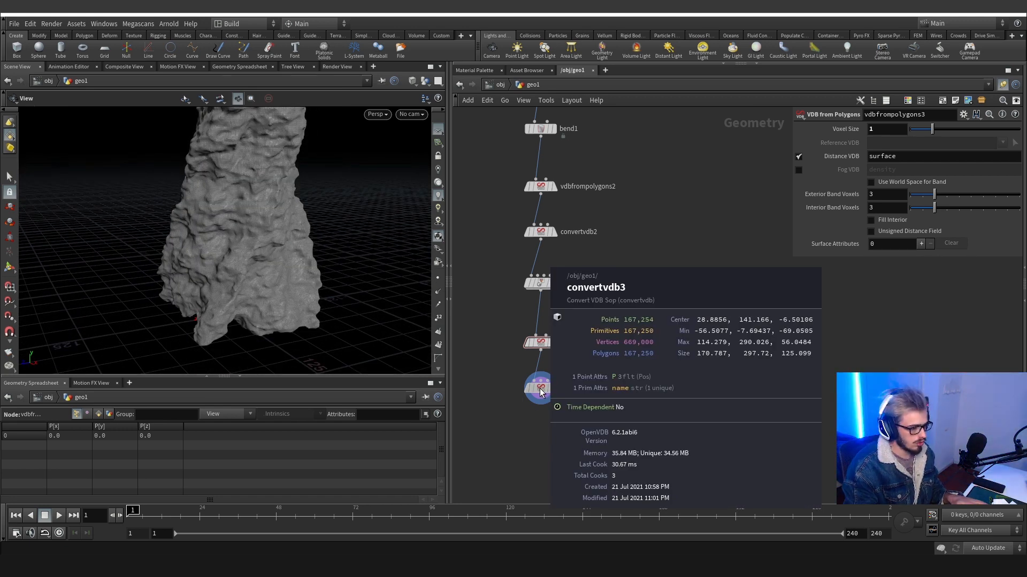
left_click(540, 388)
left_click_drag(378, 298, 126, 265)
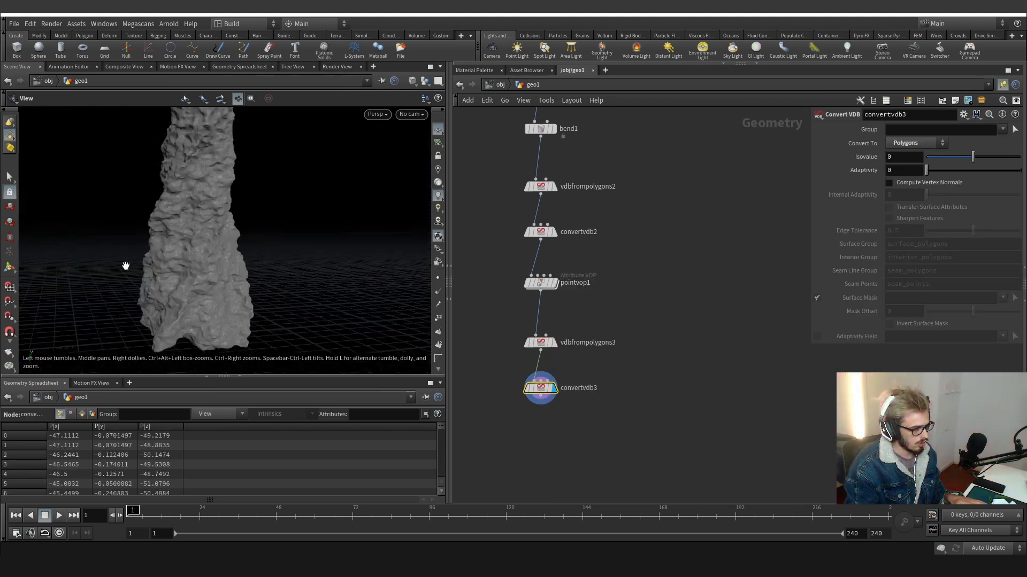
Select all the nodes in the geo1 network and lay them out in an evenly spaced column.
middle_click_drag(575, 405, 576, 308)
left_click_drag(626, 449, 507, 185)
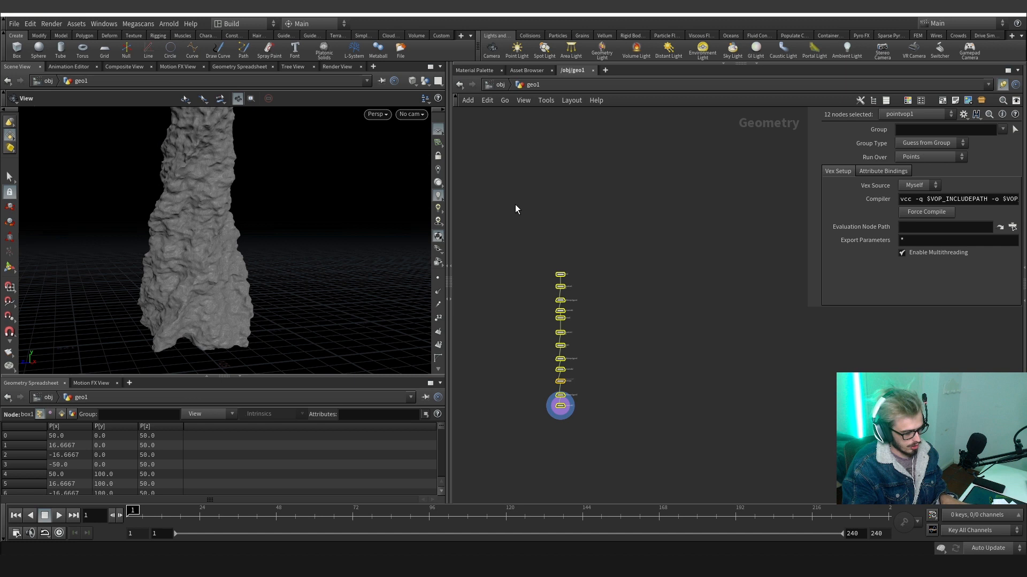
key("shift+l")
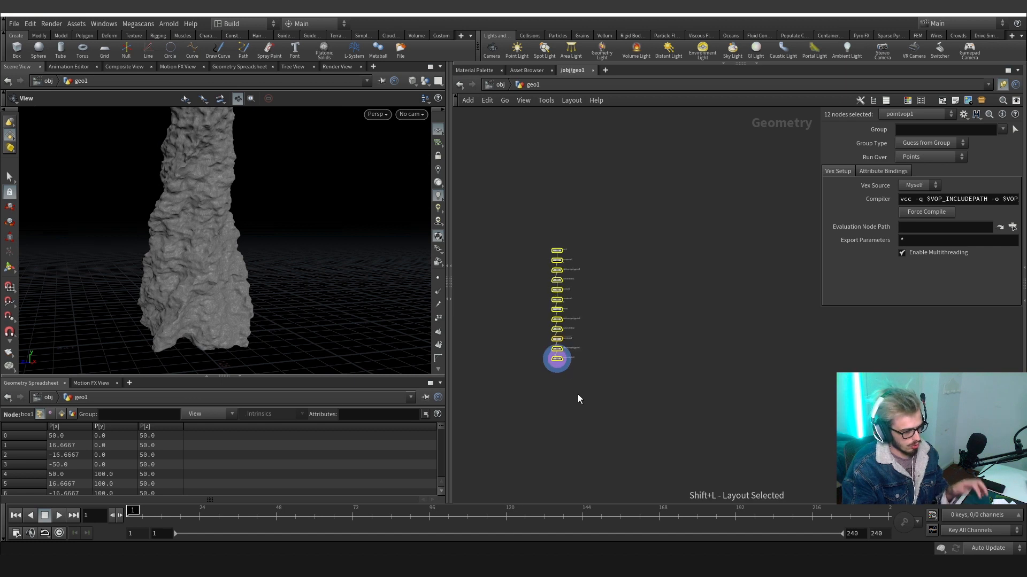
scroll(578, 396, "up", 3)
left_click(614, 298)
scroll(538, 348, "up", 3)
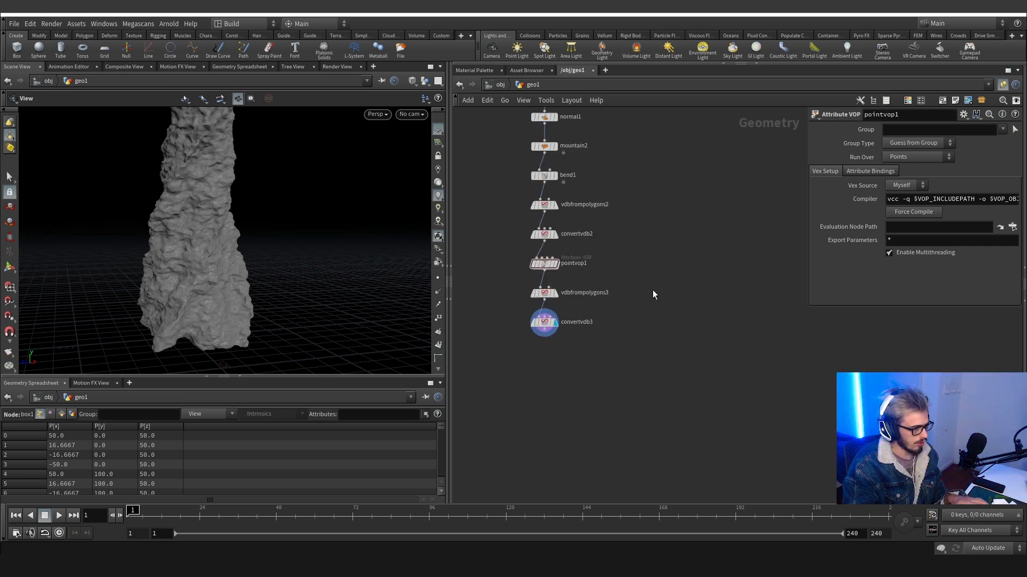
left_click(14, 23)
left_click(32, 83)
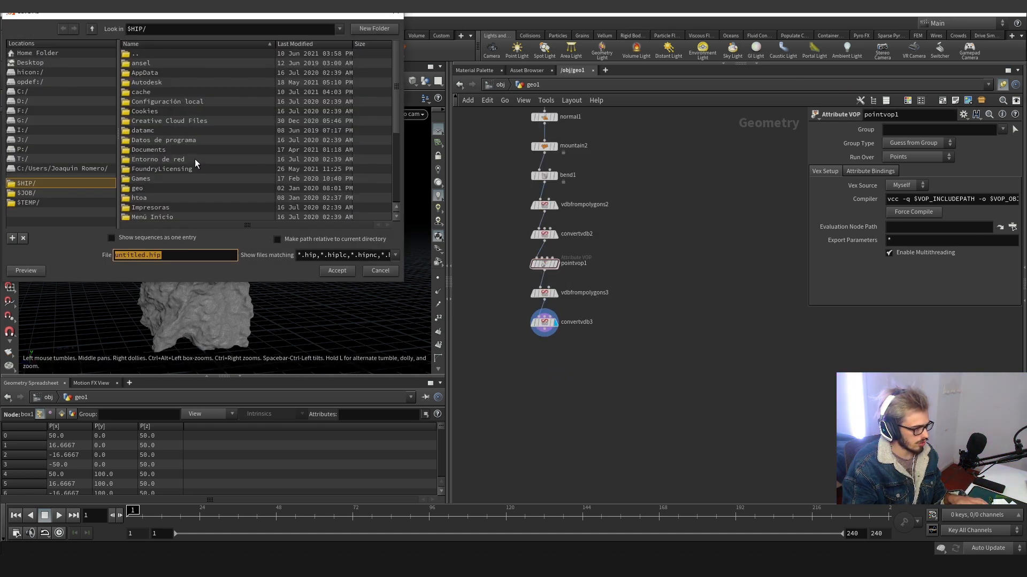
left_click(380, 271)
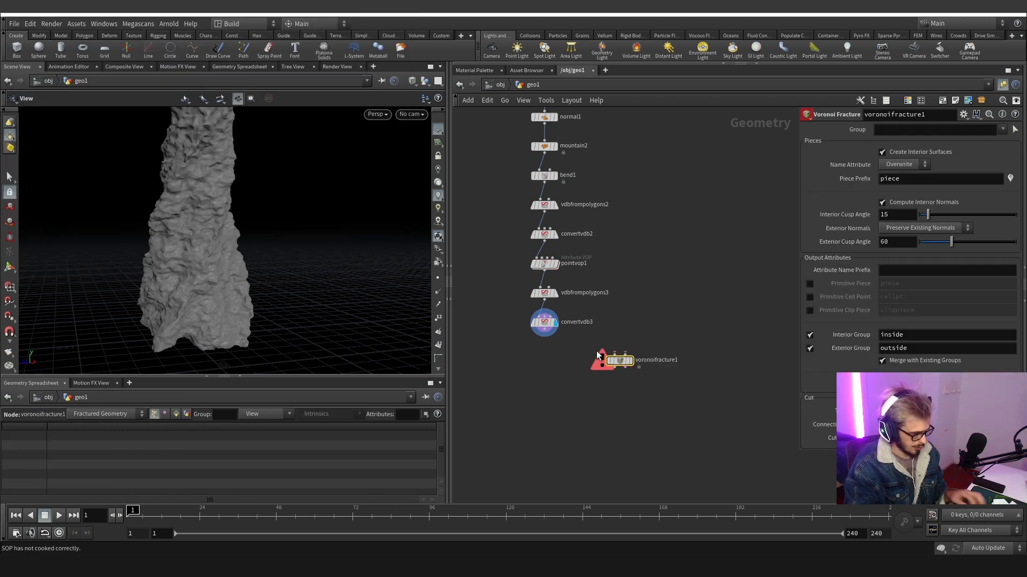
Add a Boolean Fracture node below the chain with convertvdb3 connected to its first input.
key("Tab")
type("bo")
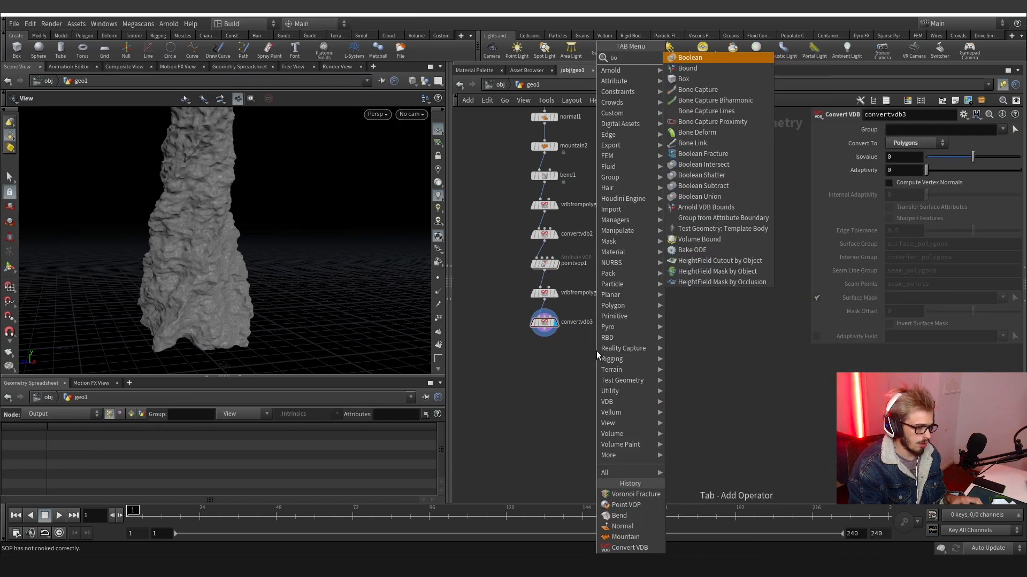
type("olean")
key("Down")
key("Return")
left_click(596, 350)
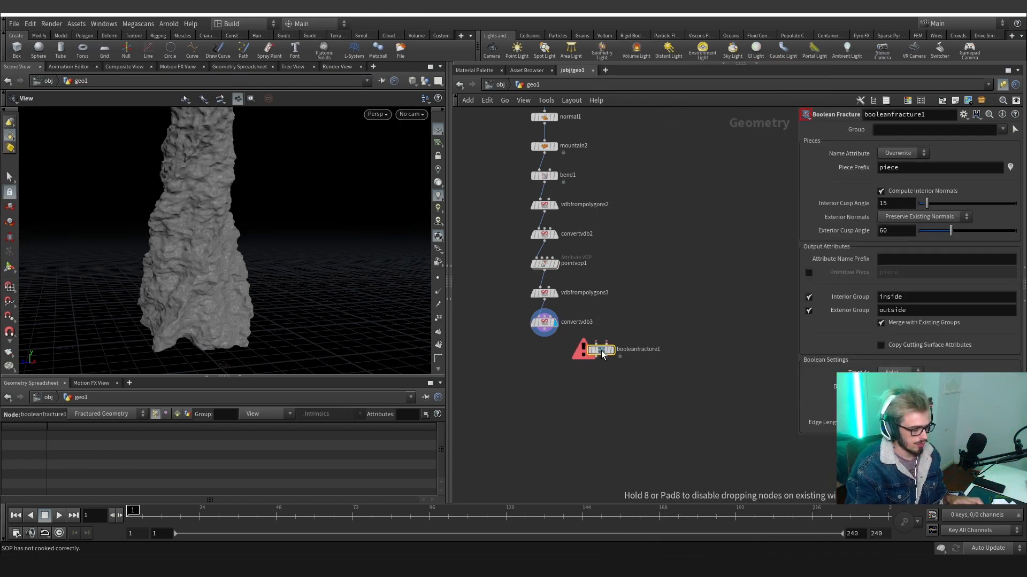
left_click_drag(598, 357, 589, 402)
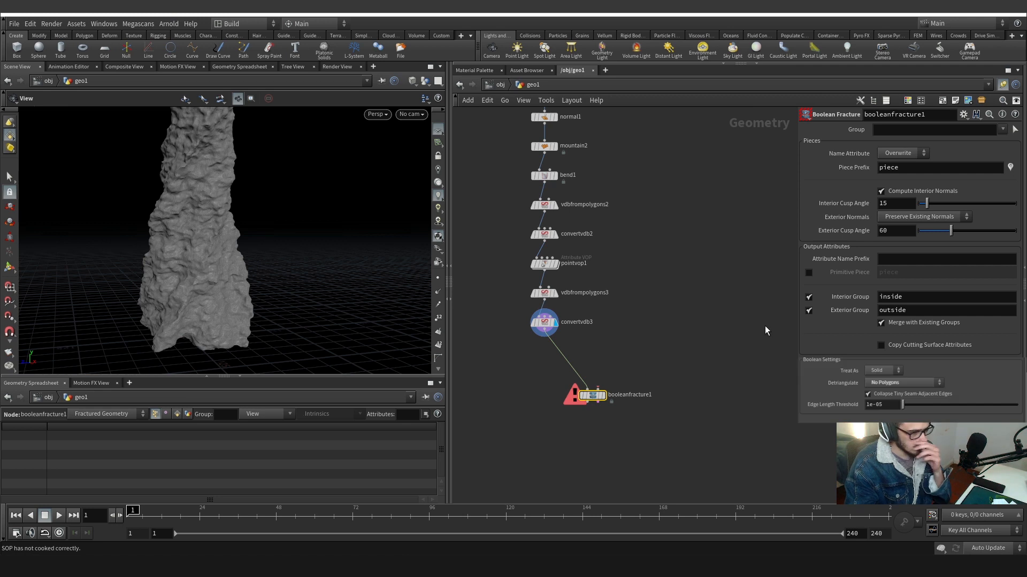
Try the Append mode for booleanfracture1's name attribute and restore it to Overwrite.
left_click(902, 153)
left_click(904, 166)
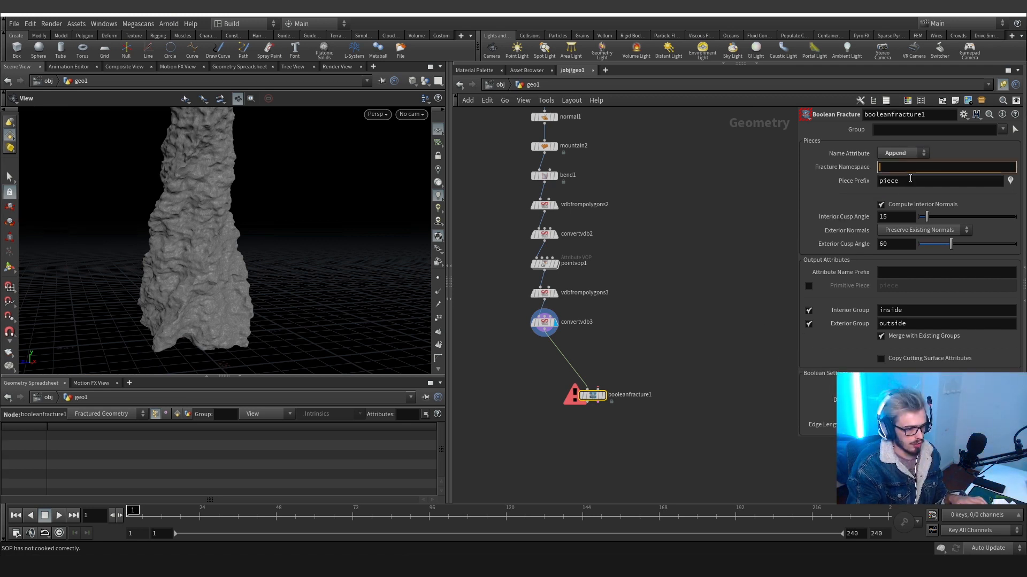
left_click(902, 157)
left_click(900, 167)
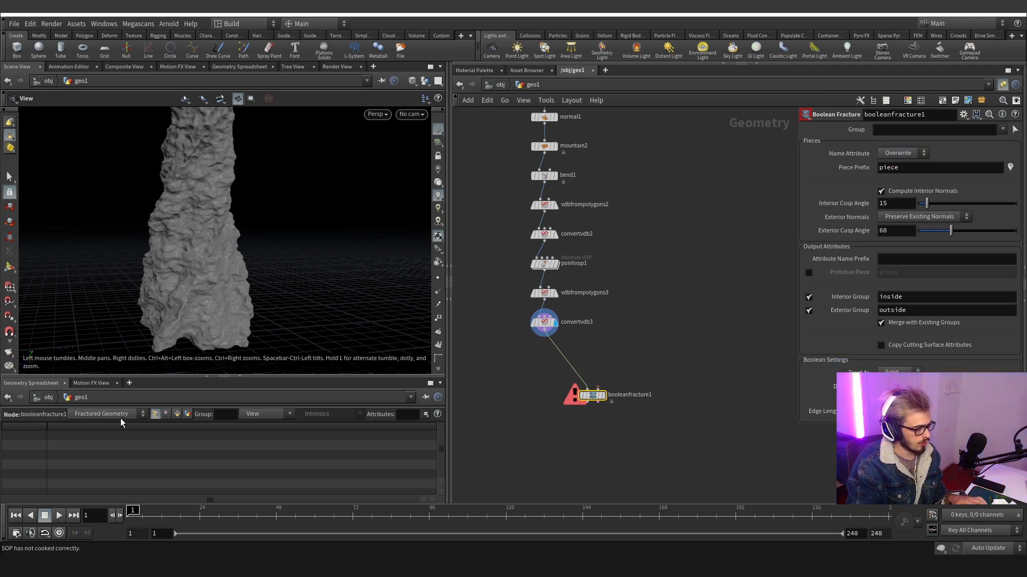
left_click(544, 323)
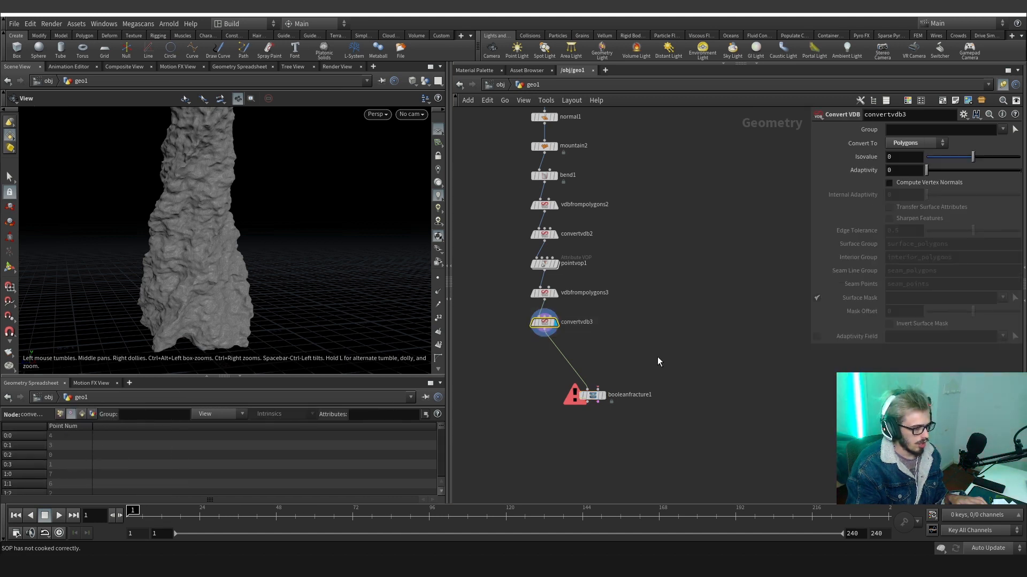
Add a Sphere node beside convertvdb3 and display it.
left_click(592, 395)
key("Tab")
type("sphere")
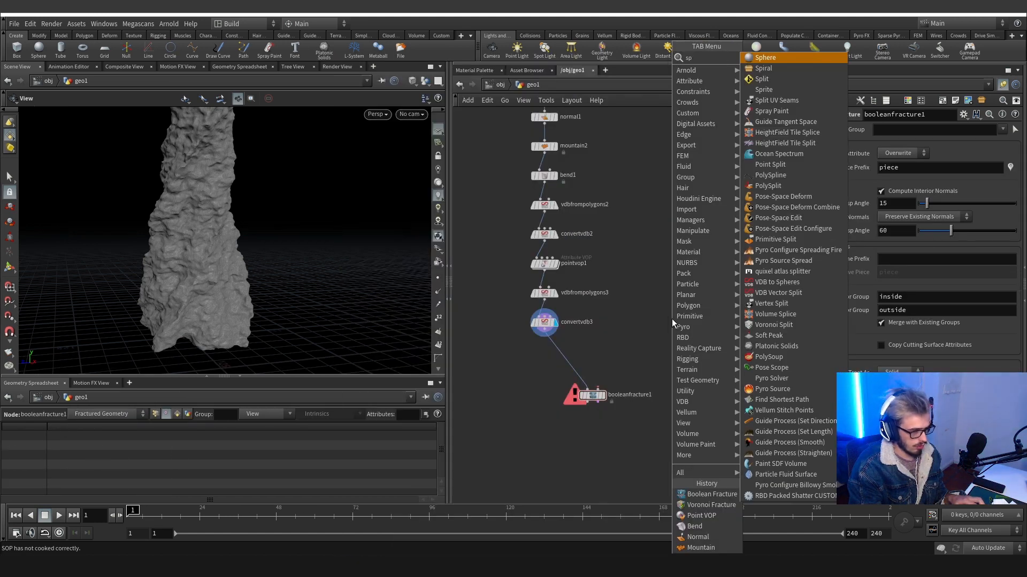
key("Return")
left_click(672, 319)
left_click(682, 319)
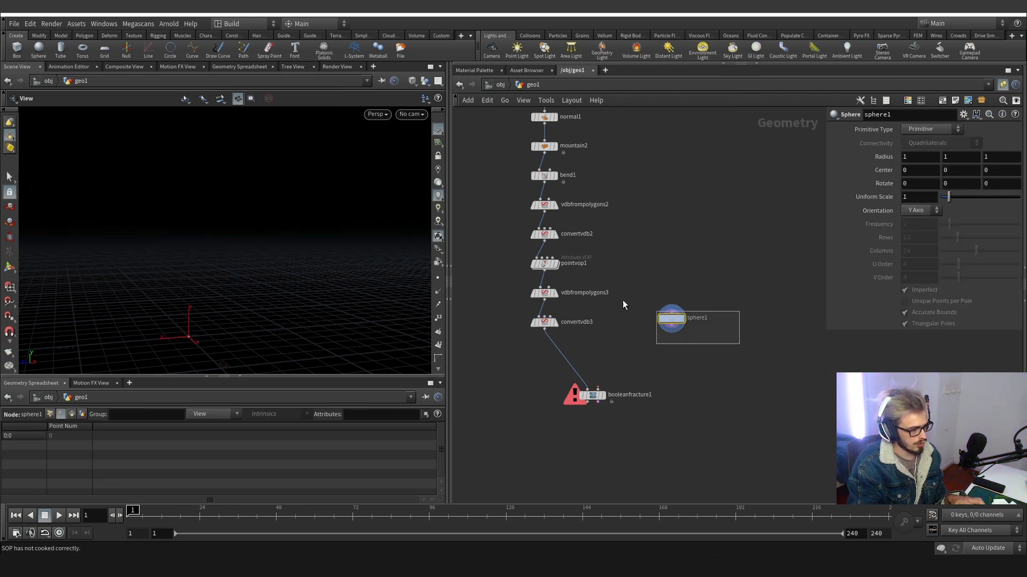
Make sphere1 a Polygon sphere, uniform scale 40.8, Y radius about 4.13, centred at about 85.07, 127.76, and connect it to booleanfracture1's second input.
middle_click_drag(904, 198, 907, 201)
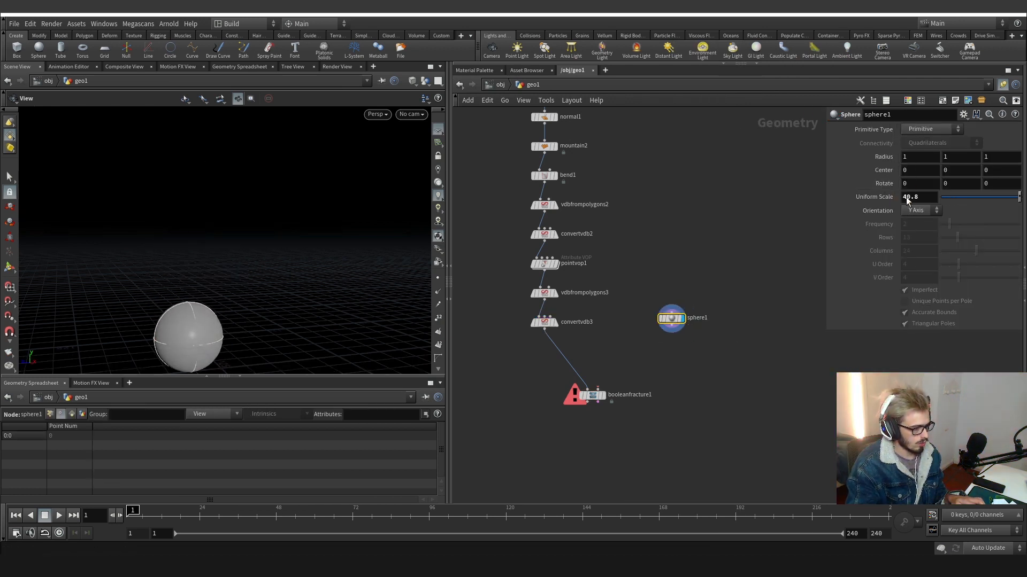
left_click(929, 131)
left_click(926, 152)
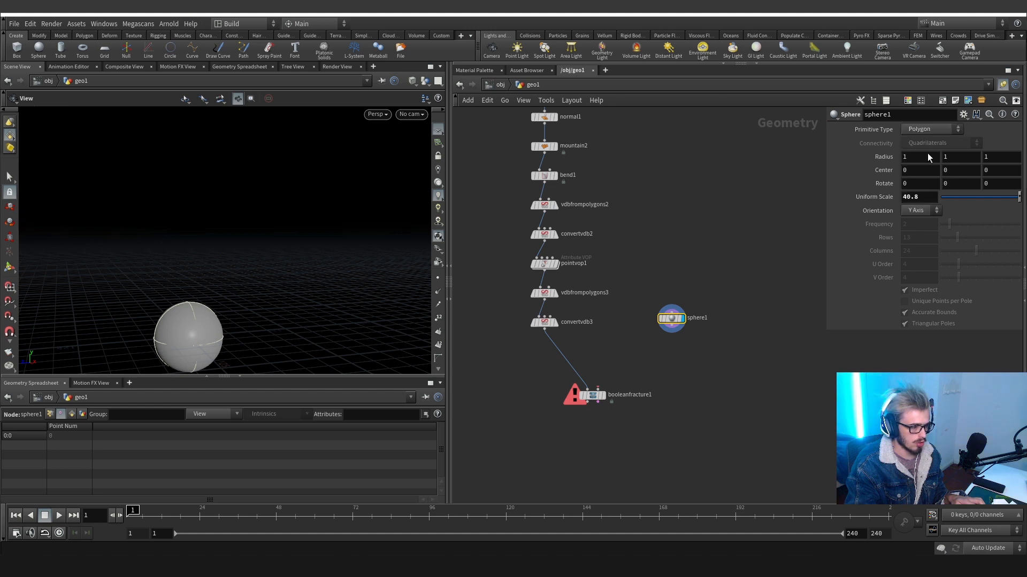
left_click_drag(247, 338, 203, 78)
key("Return")
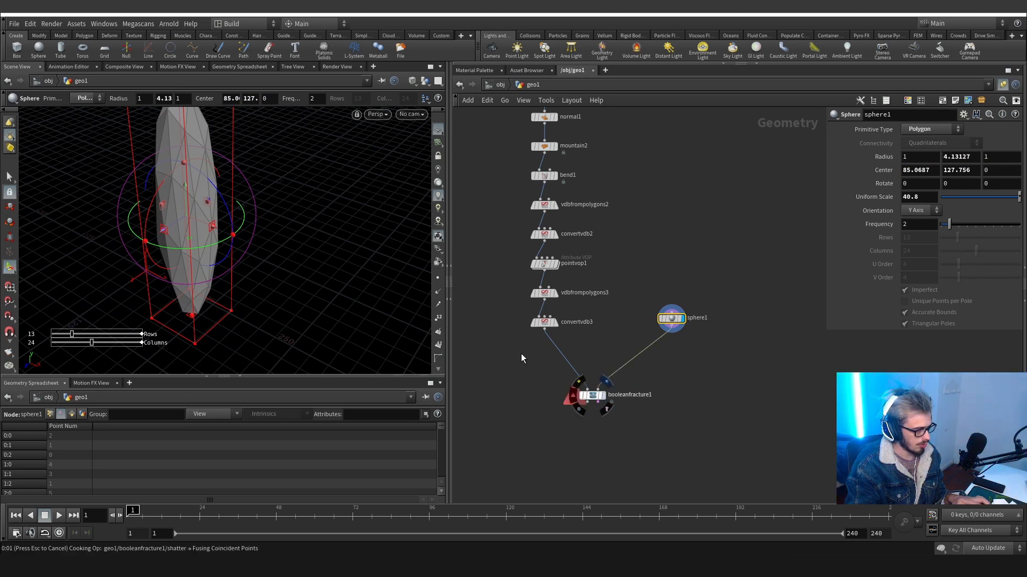
Display booleanfracture1 and colour the fractured column by its name attribute to inspect the cut pieces.
left_click_drag(179, 254, 154, 197, "alt")
right_click_drag(154, 197, 229, 278, "alt")
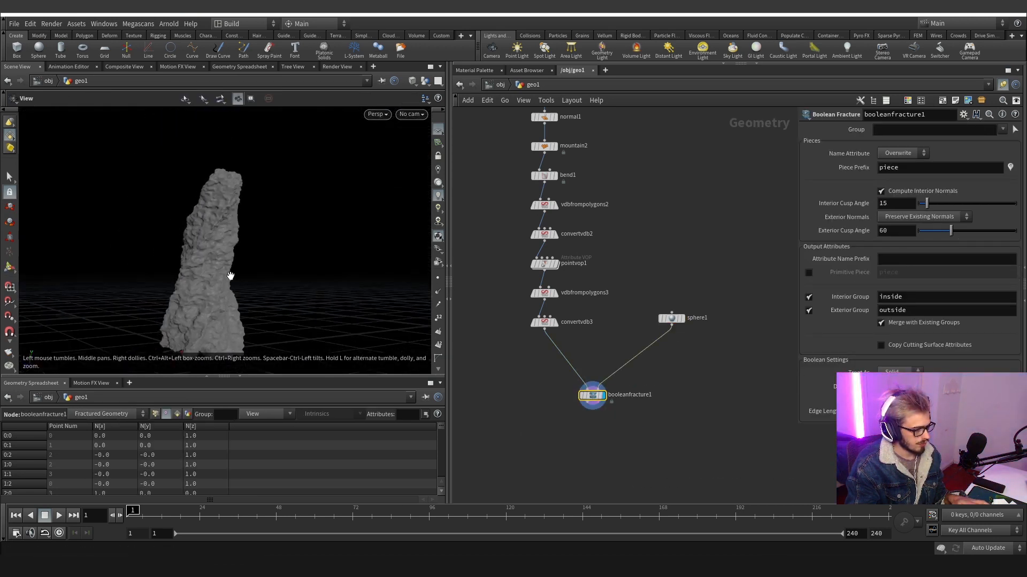
middle_click(595, 398)
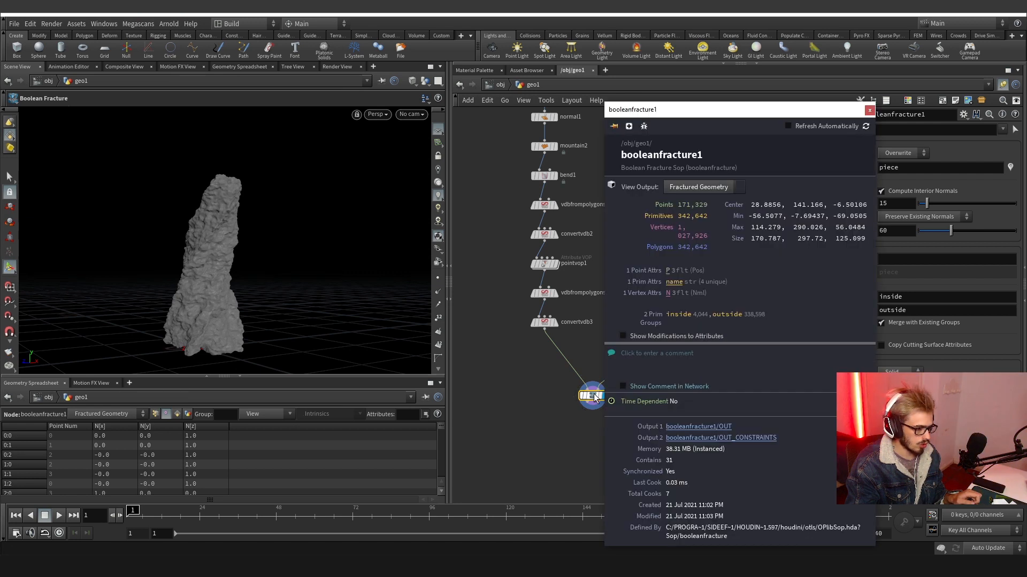
left_click(674, 281)
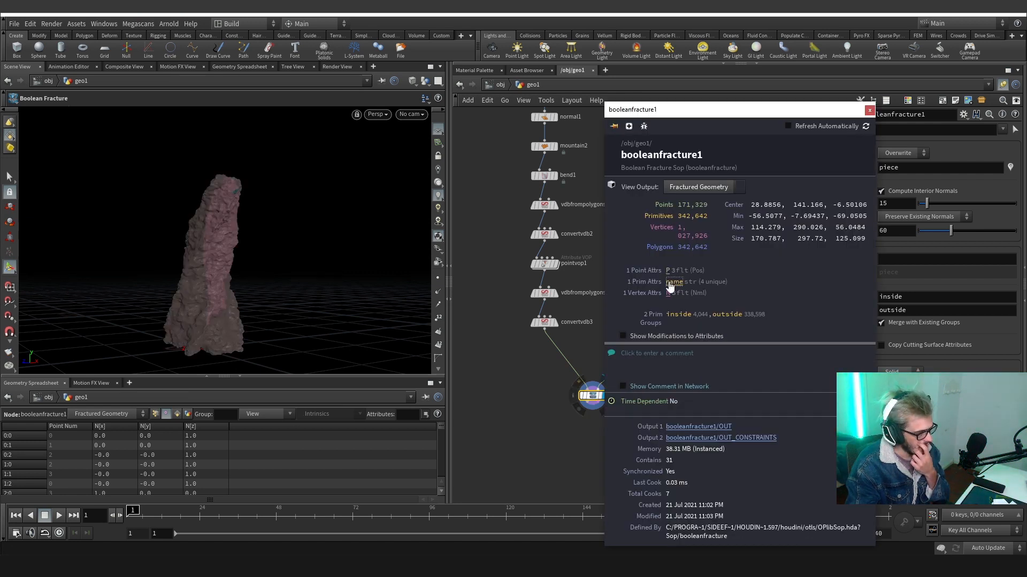
left_click(869, 111)
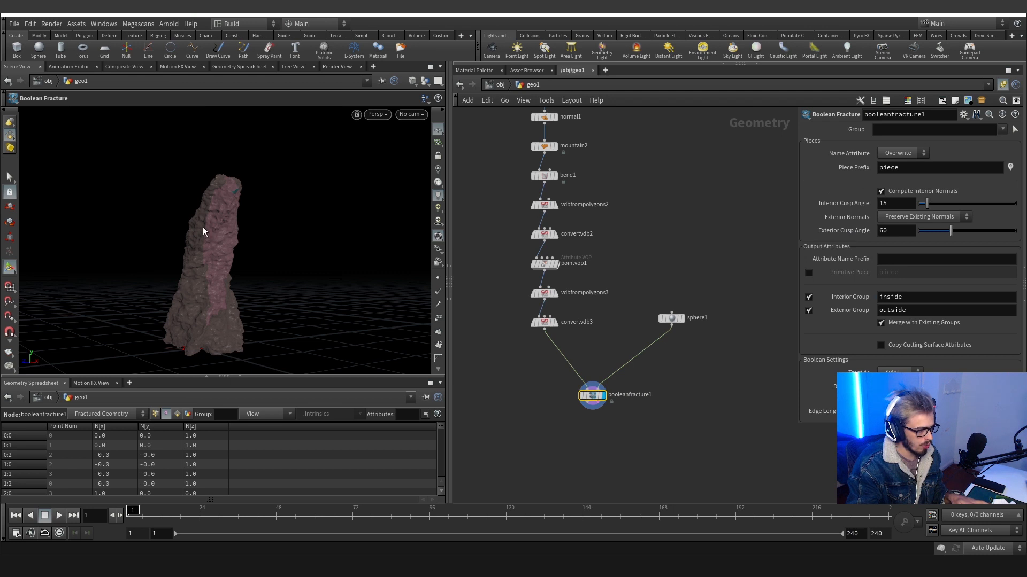
left_click_drag(203, 231, 321, 235, "alt")
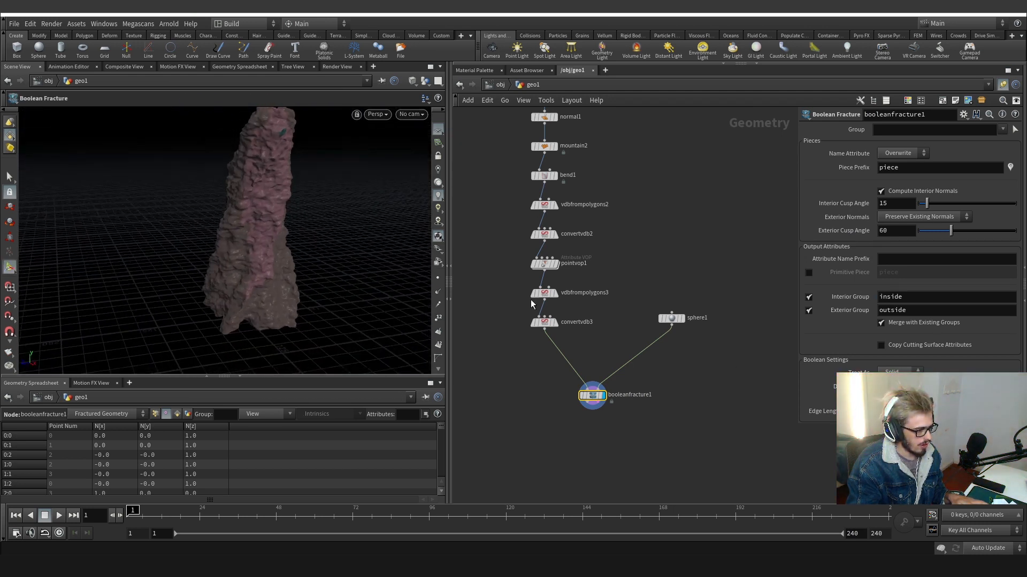
Widen sphere1 along Z to a radius of about 1.54 so that it cuts deeper across the column.
left_click(671, 318)
left_click_drag(252, 229, 300, 248, "alt")
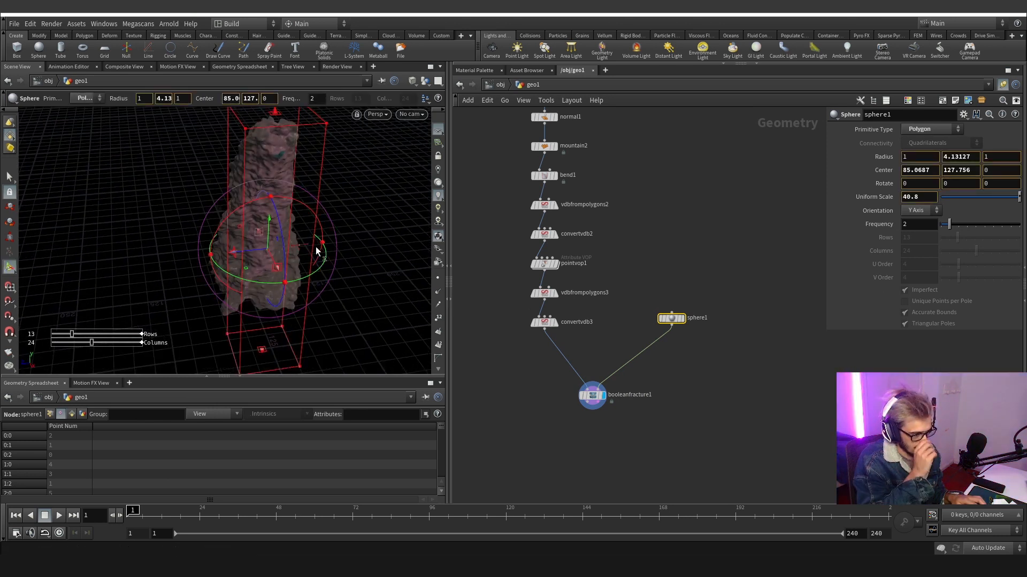
left_click_drag(317, 251, 316, 246)
left_click_drag(316, 246, 209, 229, "alt")
scroll(264, 173, "up", 10)
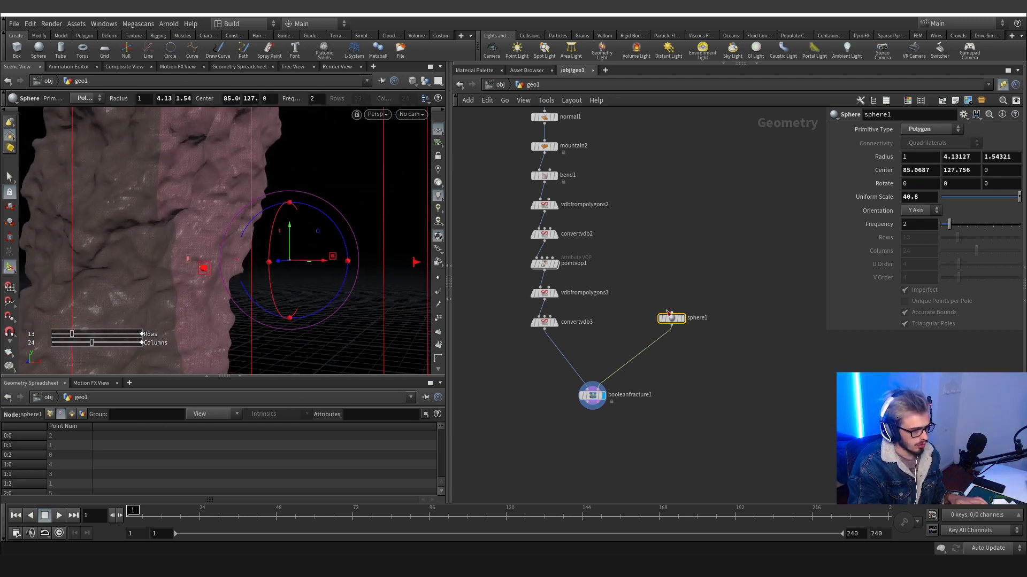
Duplicate the vdbfrompolygons2 to convertvdb3 node chain beneath sphere1 and connect sphere1 to its first node.
left_click_drag(605, 336, 648, 280)
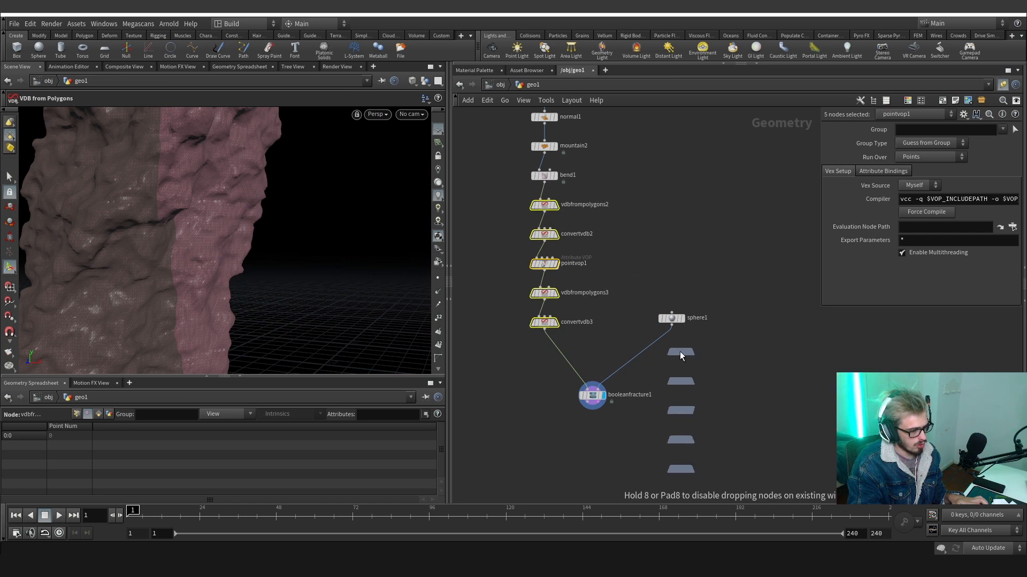
left_click_drag(672, 355, 672, 354, "alt")
left_click(697, 333)
left_click(672, 325)
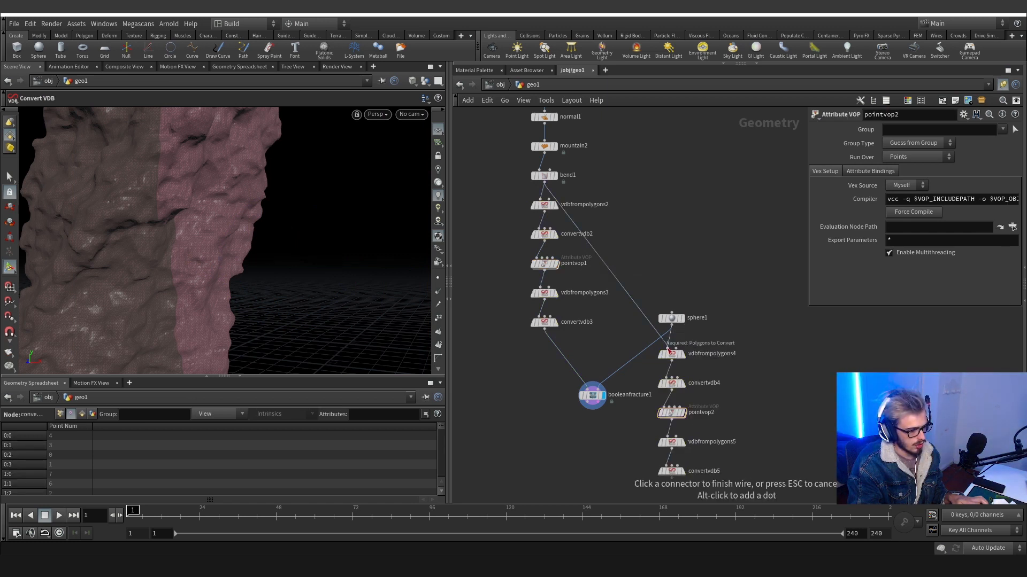
left_click(667, 348)
middle_click_drag(629, 381, 632, 281)
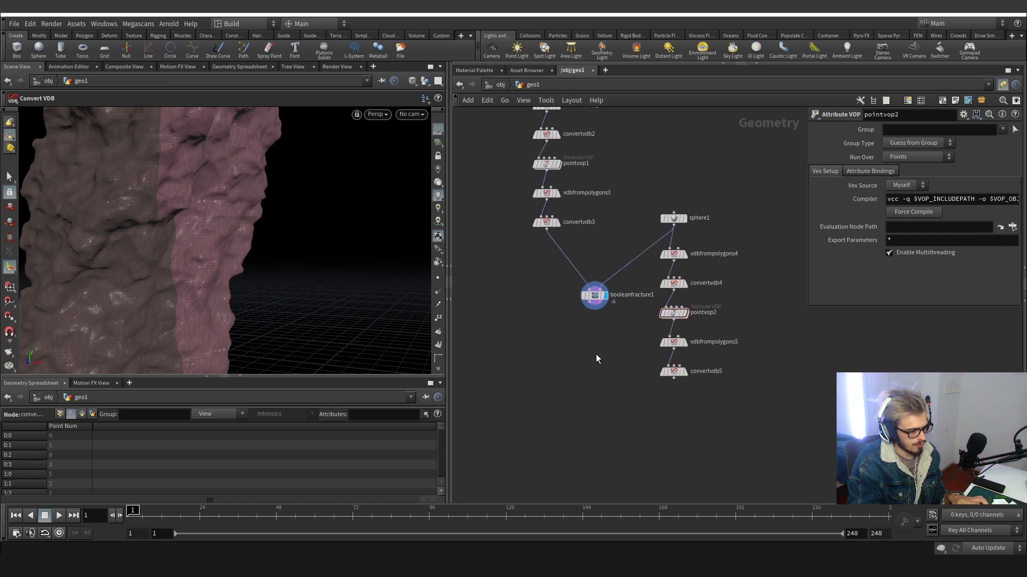
Move booleanfracture1 below both node chains and display convertvdb5 to inspect the remeshed sphere.
left_click_drag(597, 307, 594, 419)
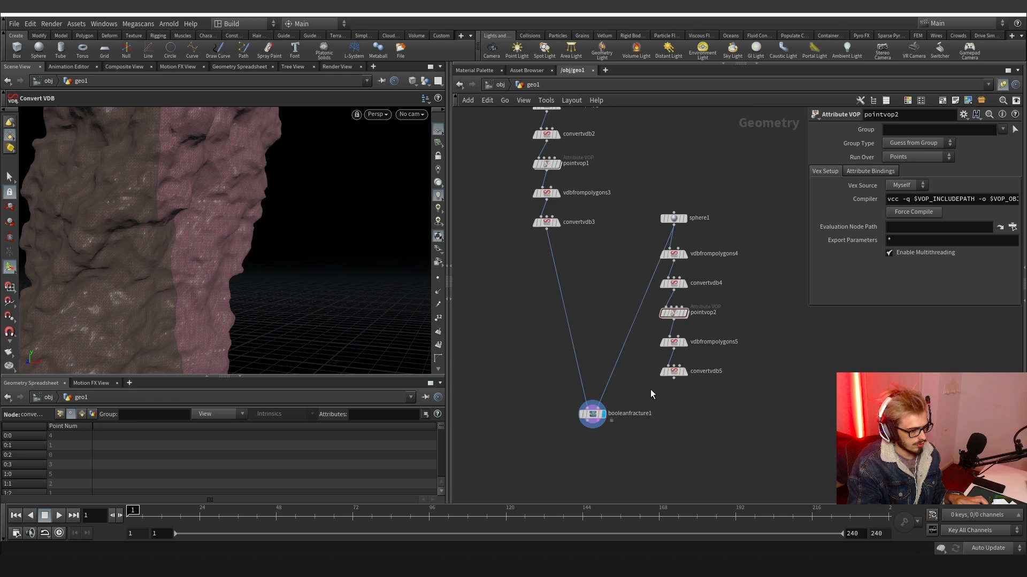
left_click(687, 375)
right_click_drag(222, 249, 295, 273, "alt")
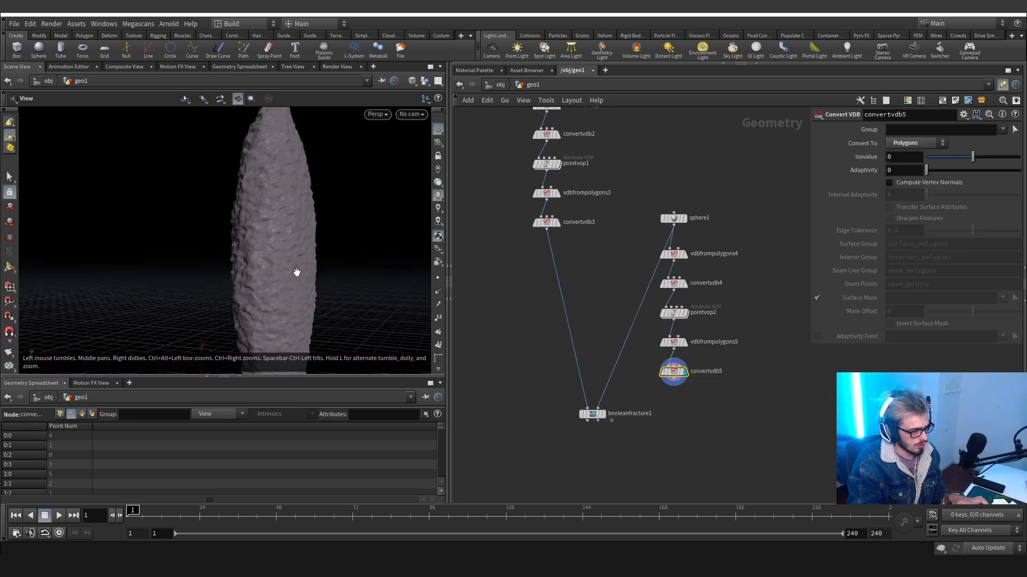
left_click_drag(296, 272, 230, 252, "alt")
Insert a Mountain node between sphere1 and vdbfrompolygons4, display it and set its height to 47.3.
left_click(657, 308)
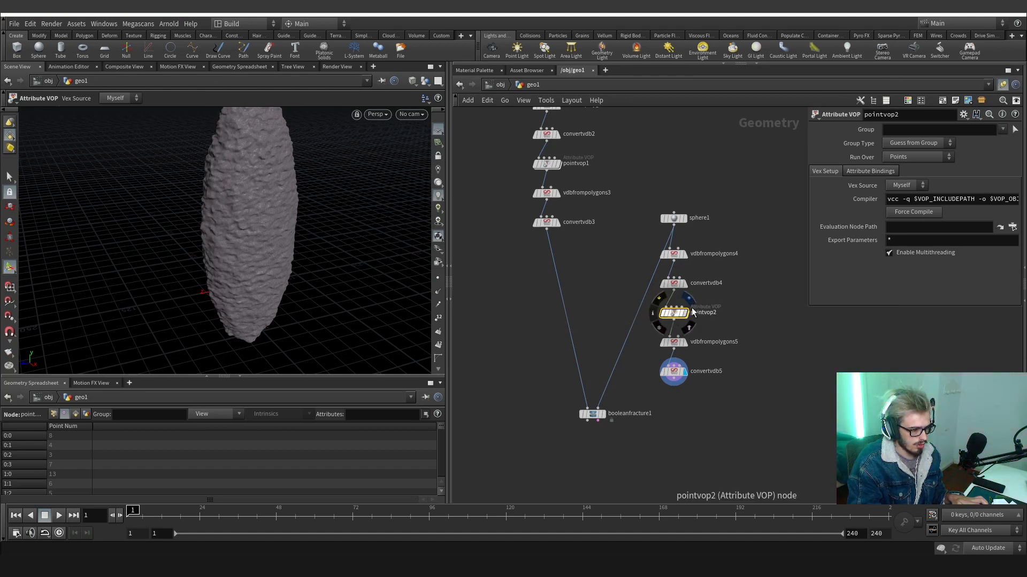
key("Tab")
type("mou")
key("Return")
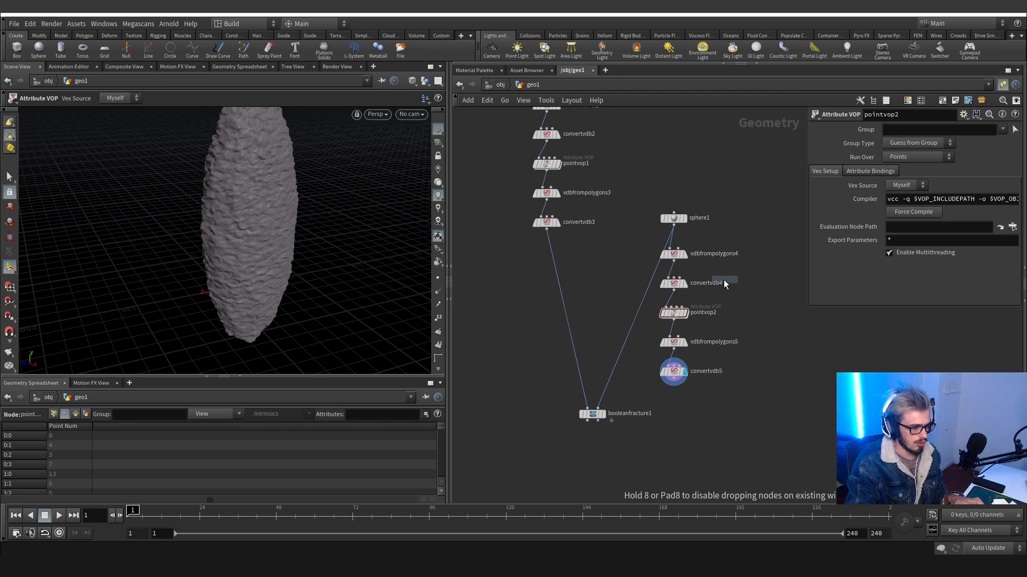
left_click(723, 283)
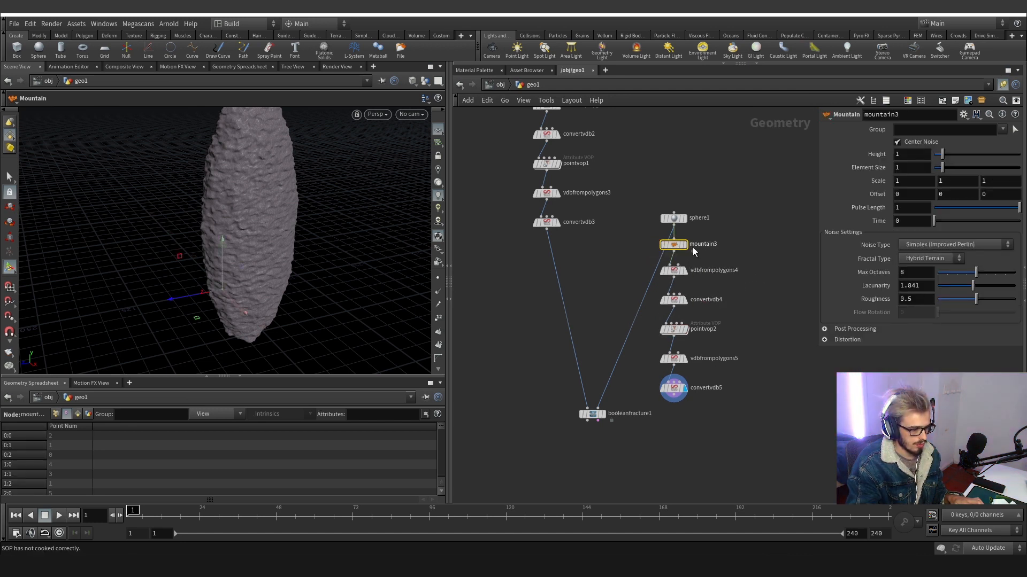
left_click(685, 244)
middle_click_drag(899, 157, 1016, 157)
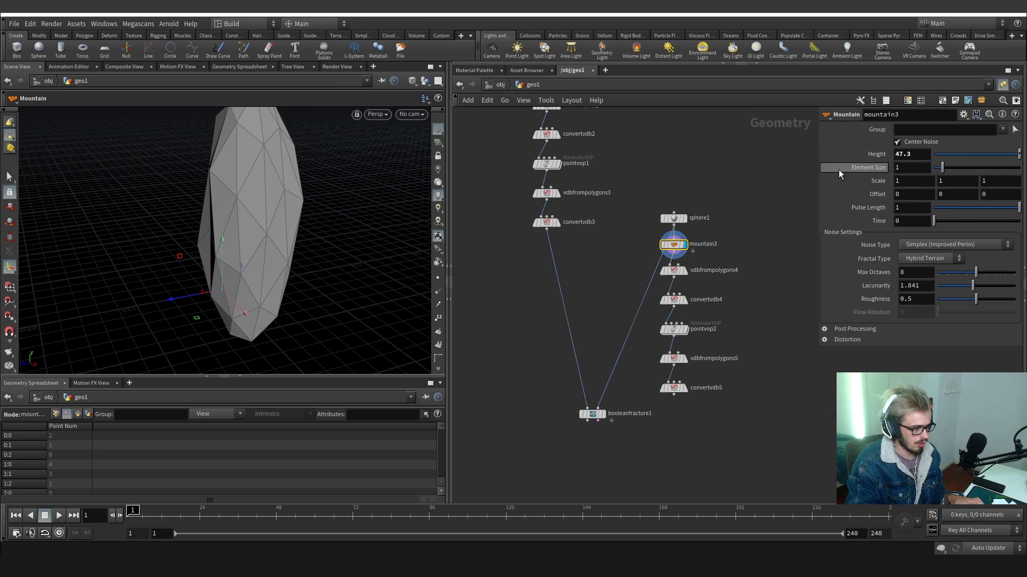
Check the noise result on pointvop2, then raise sphere1's frequency to 10 with mountain3 displayed.
left_click(688, 330)
left_click(674, 329)
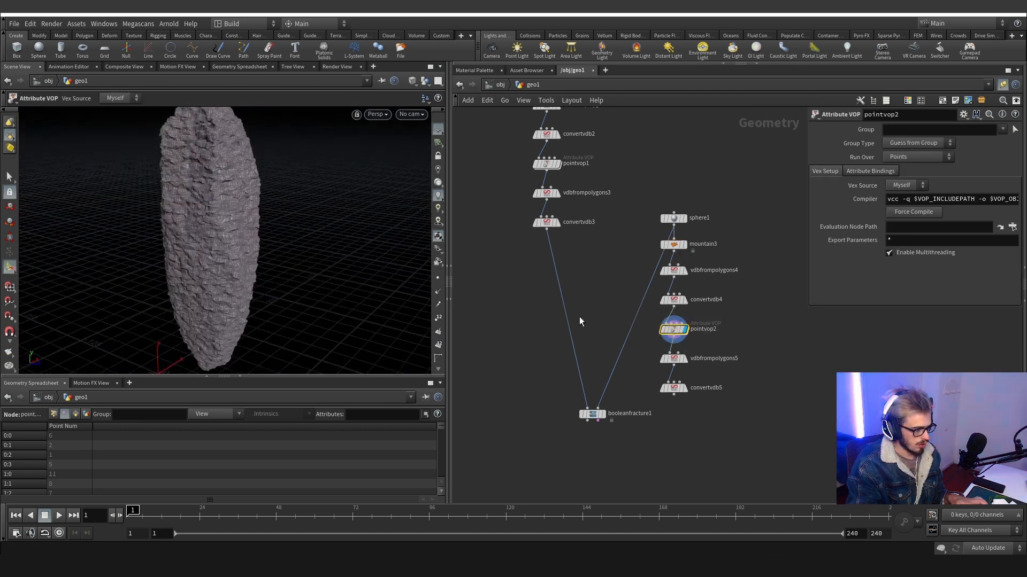
mouse_move(675, 395)
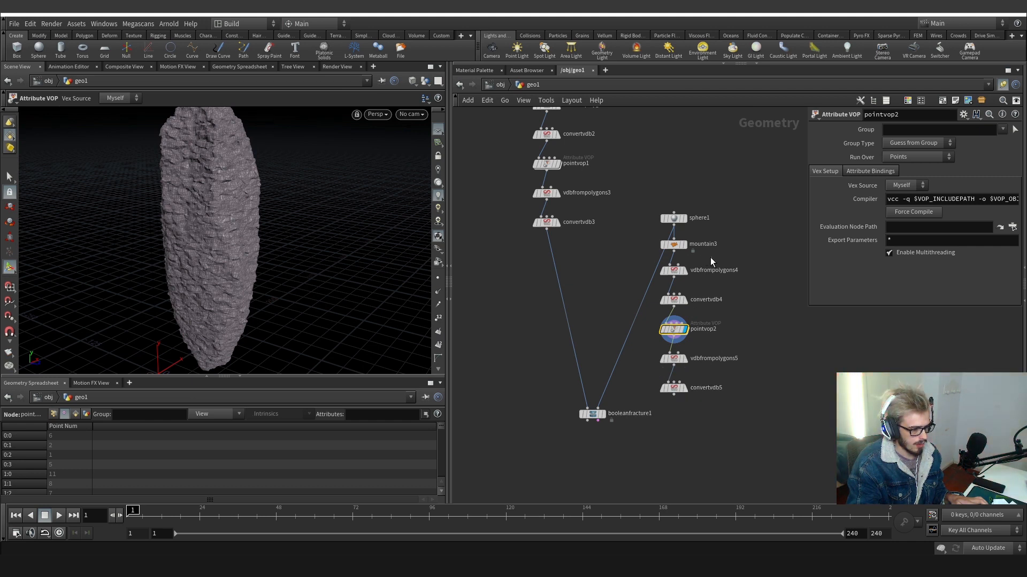
left_click(674, 218)
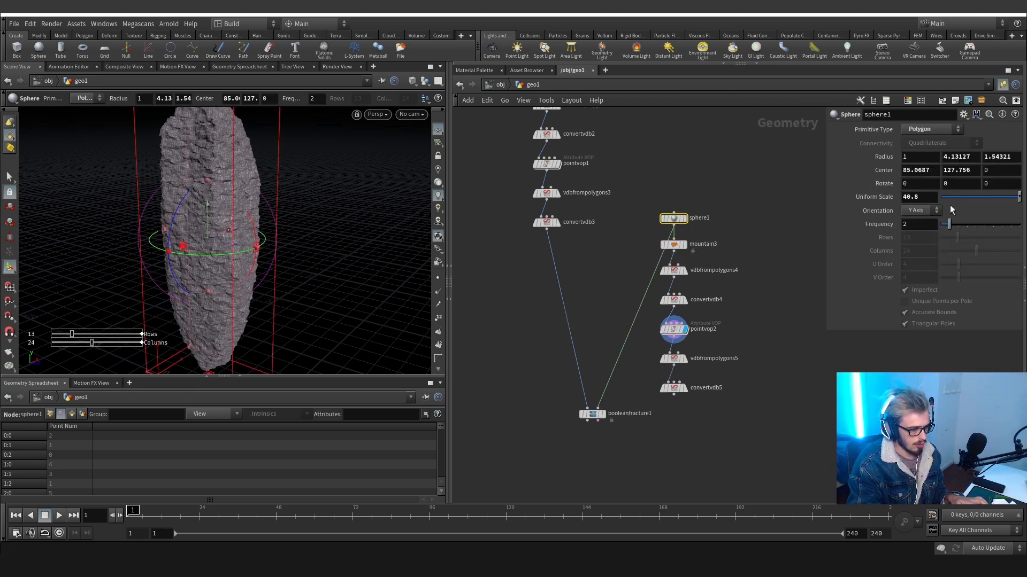
left_click_drag(949, 224, 957, 224)
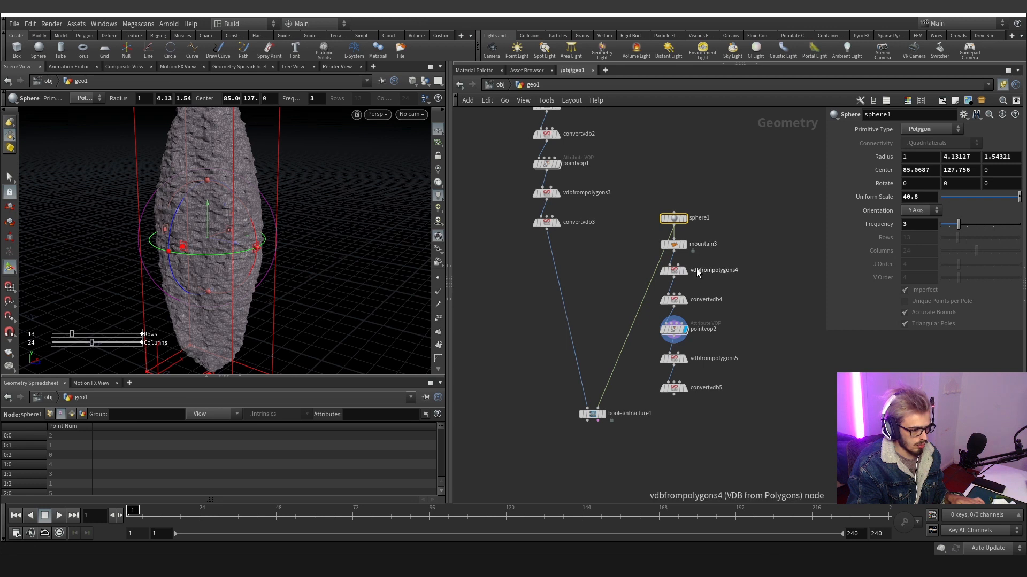
left_click(683, 245)
middle_click_drag(926, 225, 954, 224)
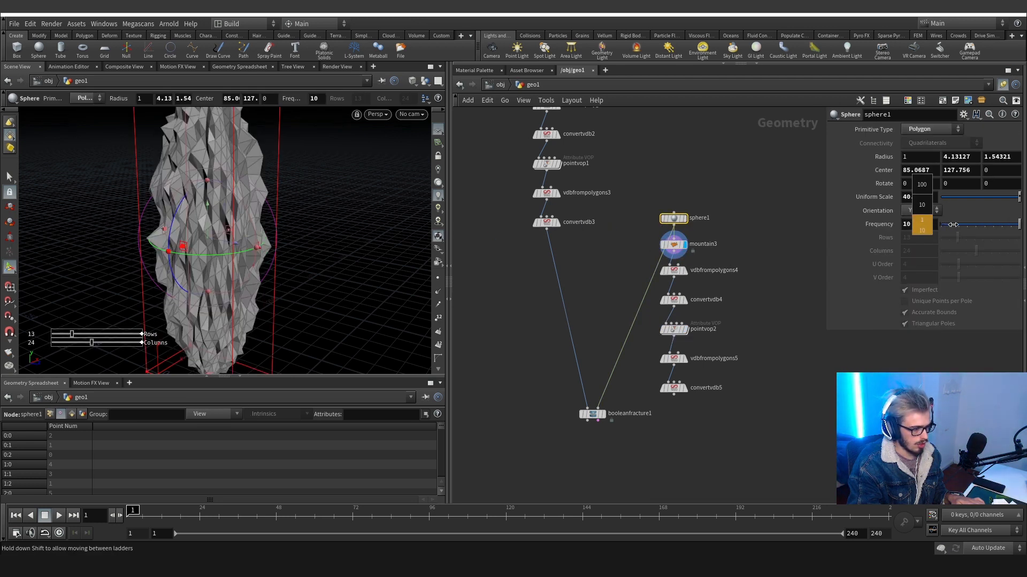
Set mountain3's height to 112 and its element size to 93.9.
left_click(668, 243)
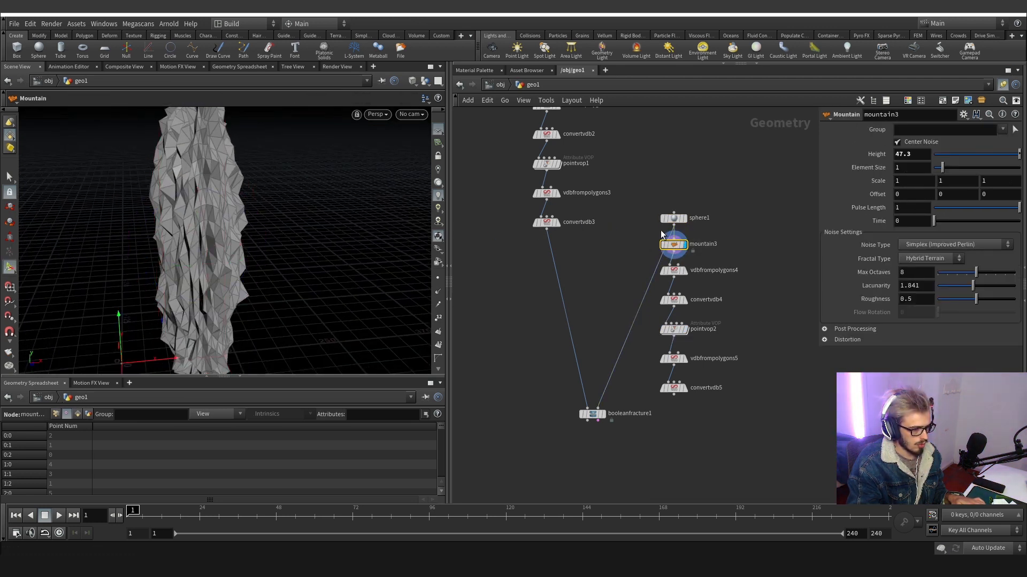
middle_click_drag(878, 155, 968, 156)
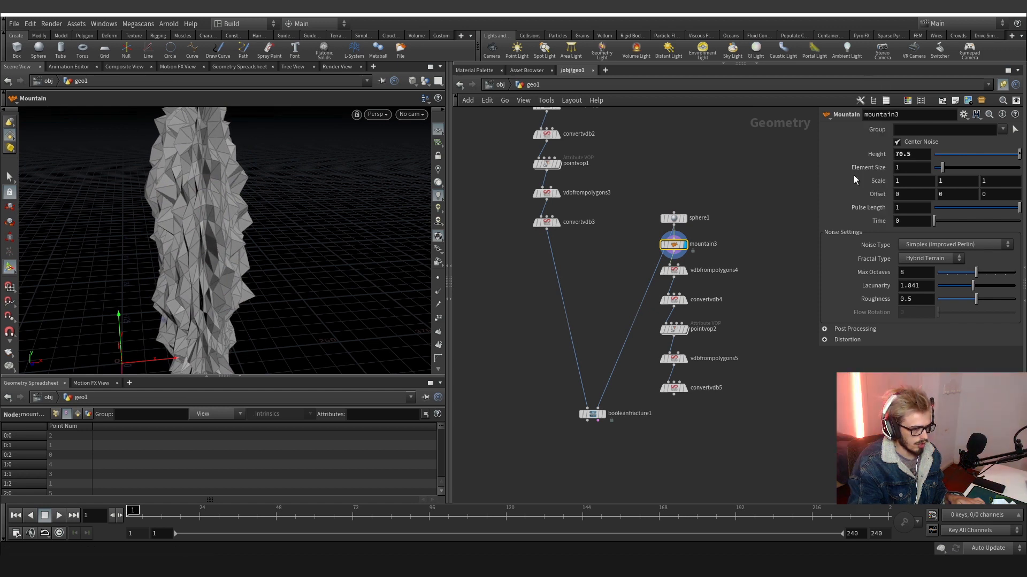
middle_click_drag(867, 172, 968, 167)
middle_click_drag(857, 174, 1011, 171)
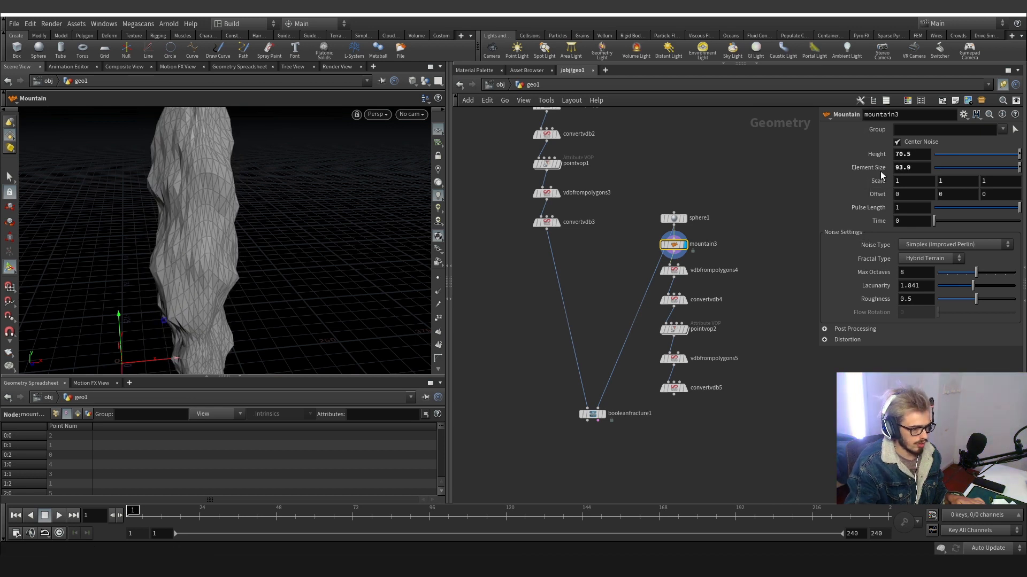
middle_click_drag(873, 156, 958, 156)
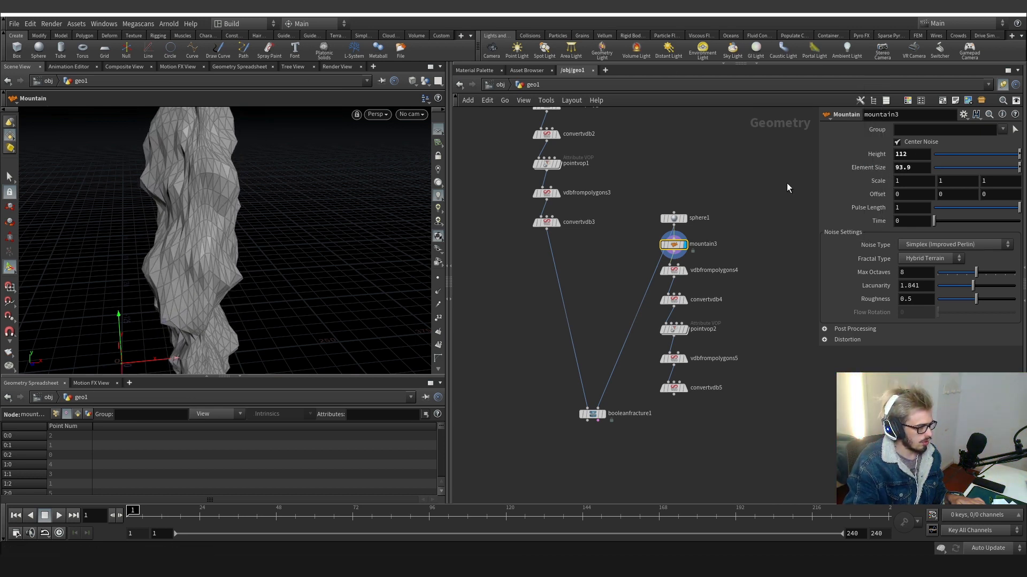
left_click_drag(194, 262, 218, 291)
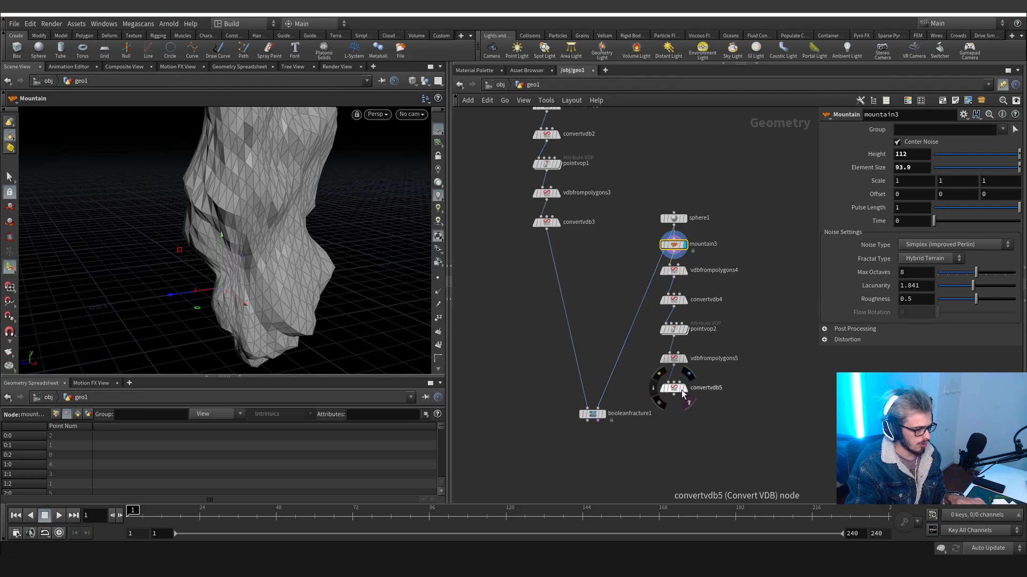
Display convertvdb5 and set vdbfrompolygons5's voxel size to 2.
left_click(684, 389)
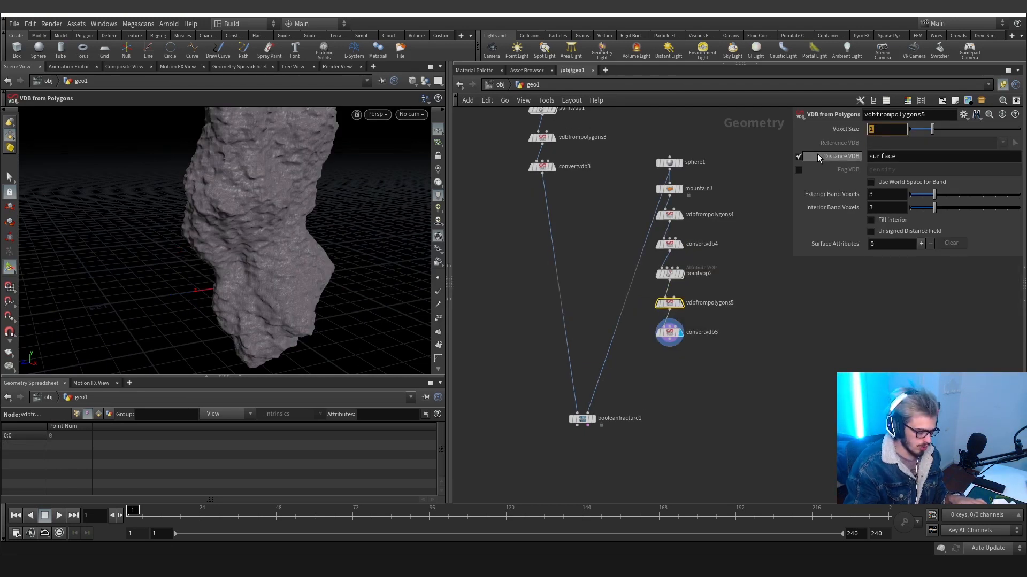
type("2")
key("Return")
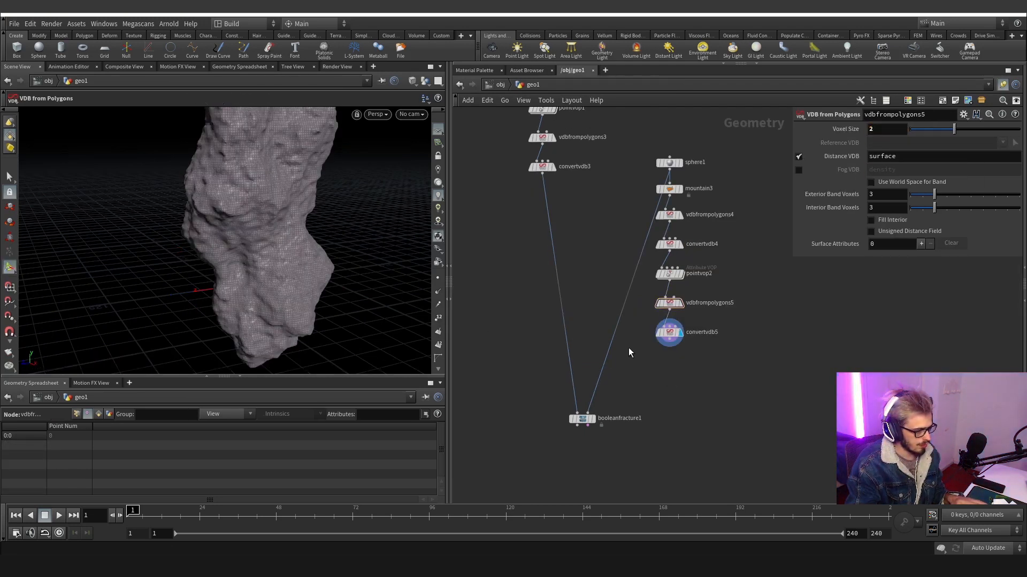
Connect convertvdb5 to booleanfracture1's second input and display booleanfracture1 to inspect the irregular cut around the column.
left_click(668, 345)
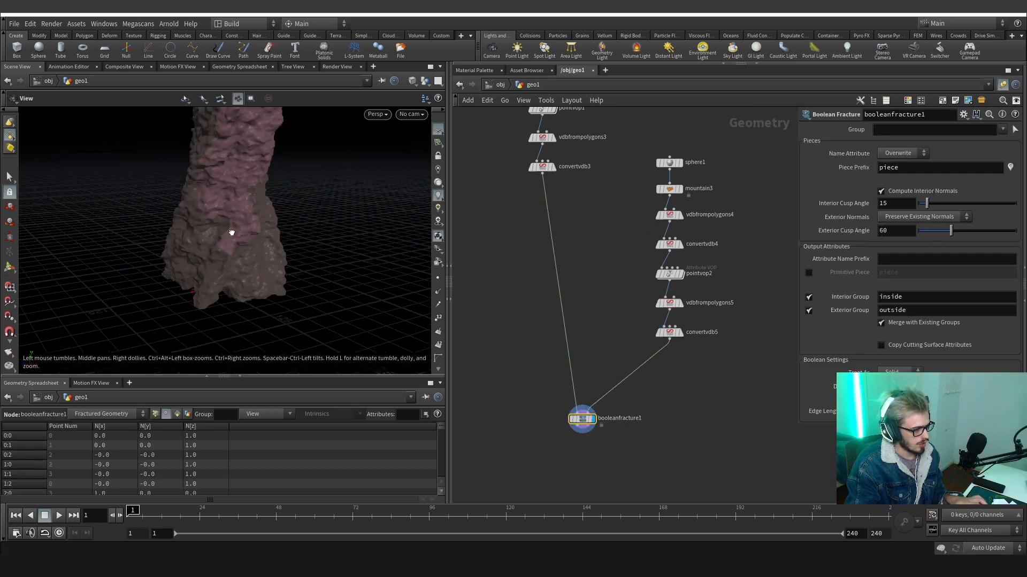
left_click_drag(230, 229, 62, 224)
scroll(259, 187, "up", 3)
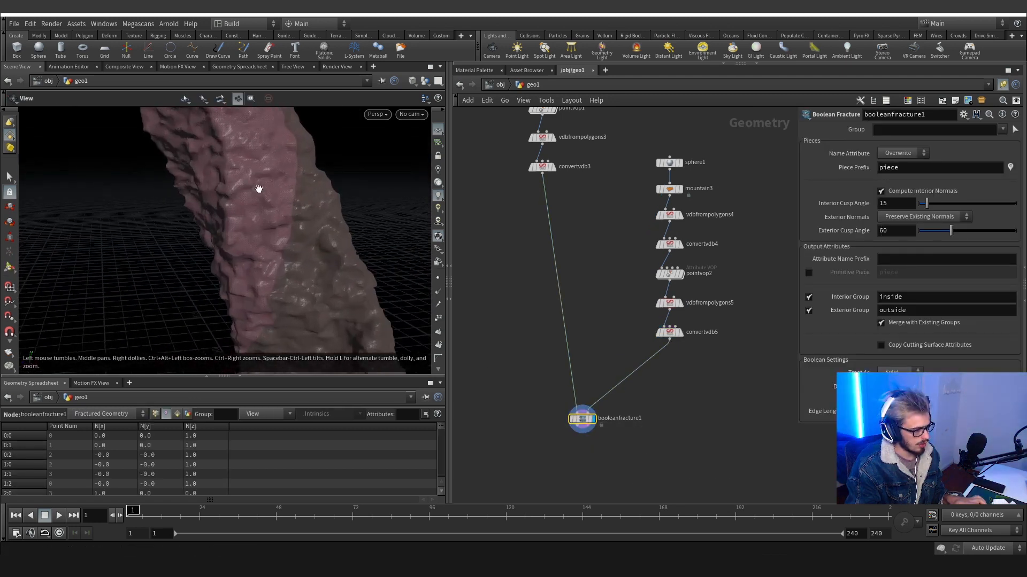
mouse_move(259, 188)
left_mouse_down()
mouse_move(268, 247)
mouse_move(293, 244)
mouse_move(309, 211)
mouse_move(214, 175)
mouse_move(180, 232)
mouse_move(174, 223)
mouse_move(255, 178)
left_mouse_up()
left_click_drag(252, 218, 289, 216)
Add an Assemble node below booleanfracture1, connected to its first output, and display it.
middle_click_drag(581, 440, 592, 373)
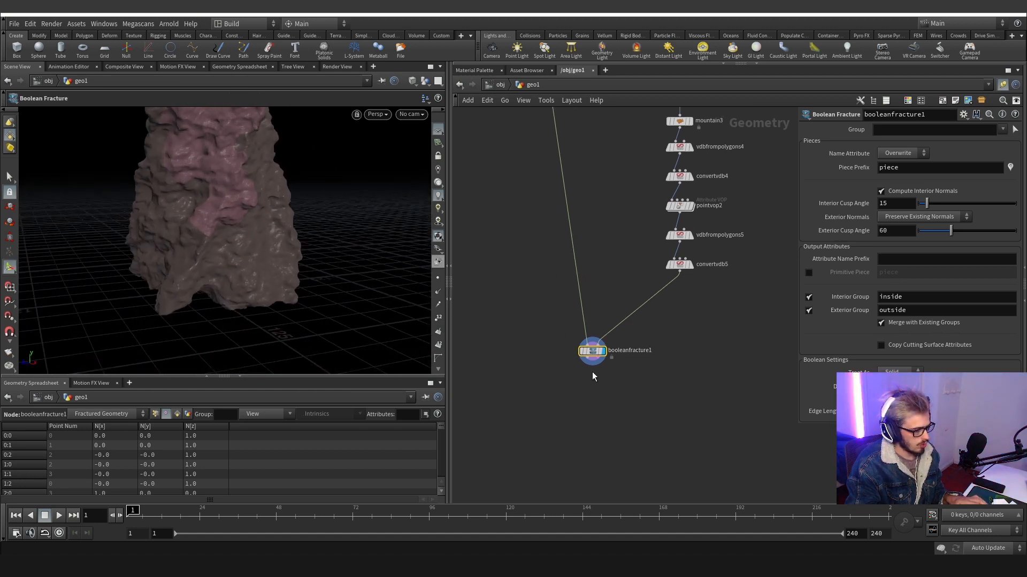
left_click(590, 362)
key("Tab")
type("ass")
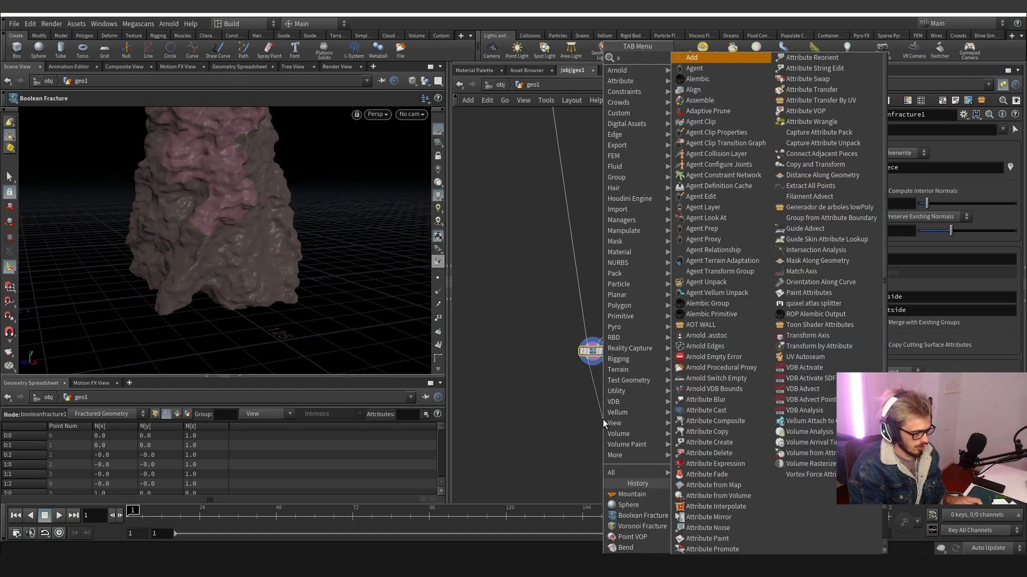
key("Return")
left_click(602, 419)
left_click_drag(603, 422, 597, 420)
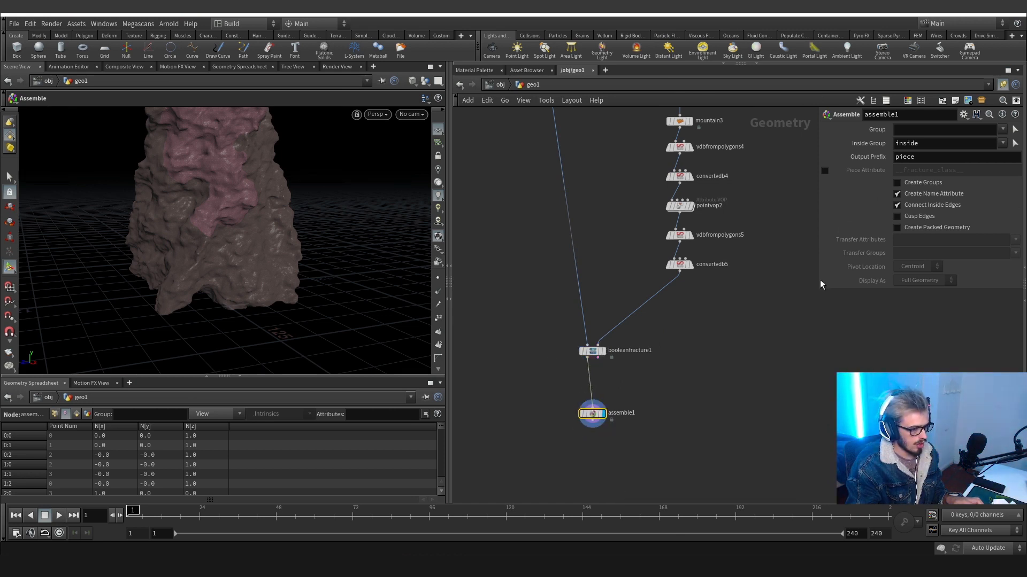
Enable Create Packed Geometry on assemble1 and inspect the packed column.
left_click(918, 228)
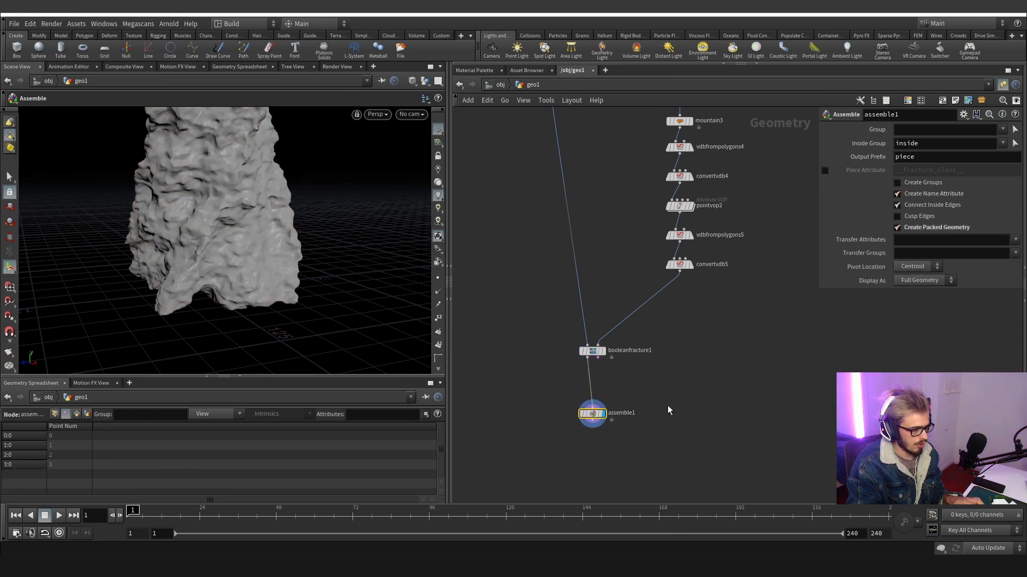
key("s")
left_click_drag(214, 188, 241, 241, "alt")
middle_click_drag(235, 188, 220, 249, "alt")
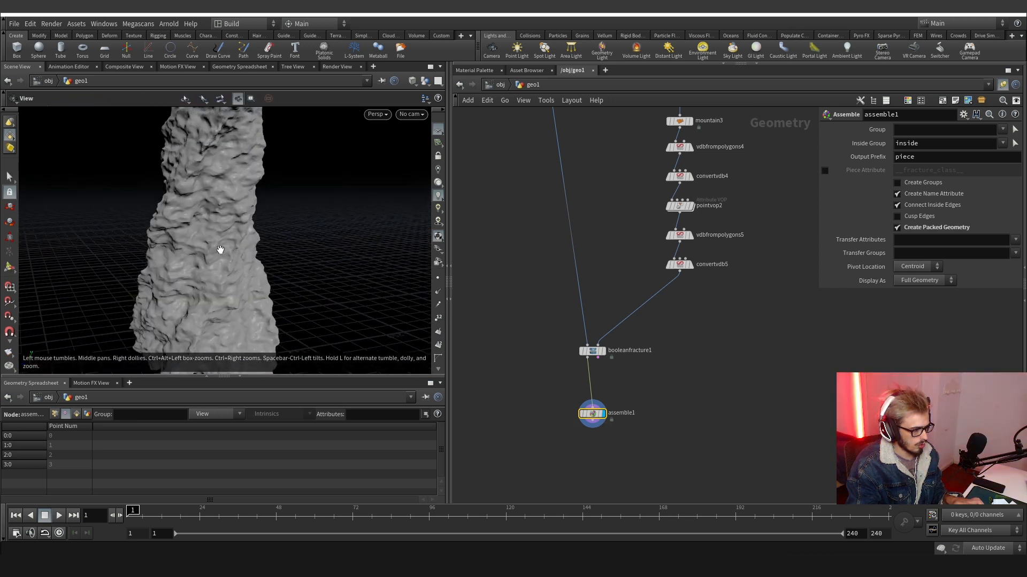
Select the column's broken-off packed piece 2, split it with a displayed Split node below assemble1, and invert the split's selection.
left_click_drag(217, 229, 264, 194, "alt")
left_click(264, 195)
key("Tab")
type("sp")
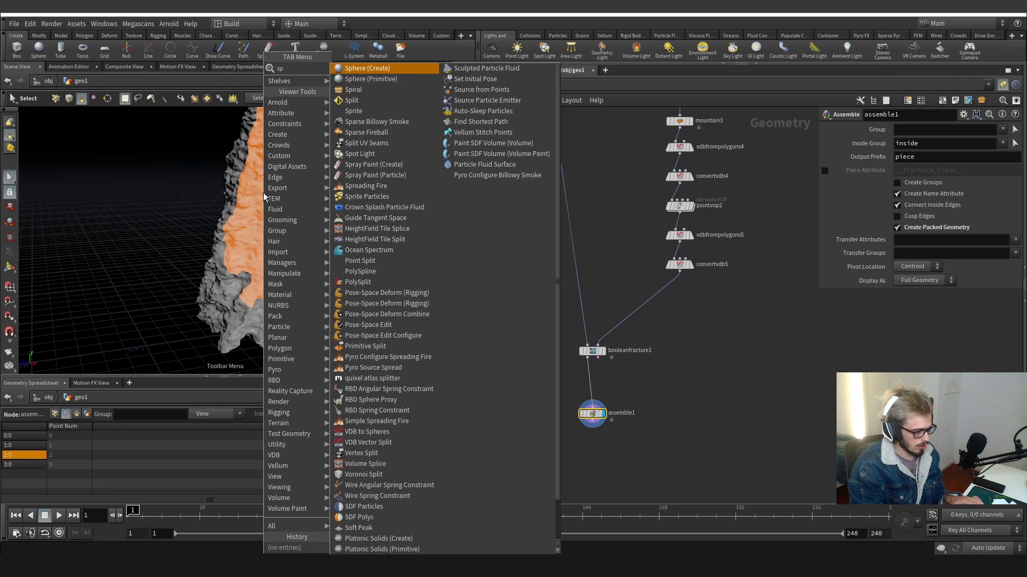
type("li")
key("Return")
middle_click_drag(599, 441, 580, 376)
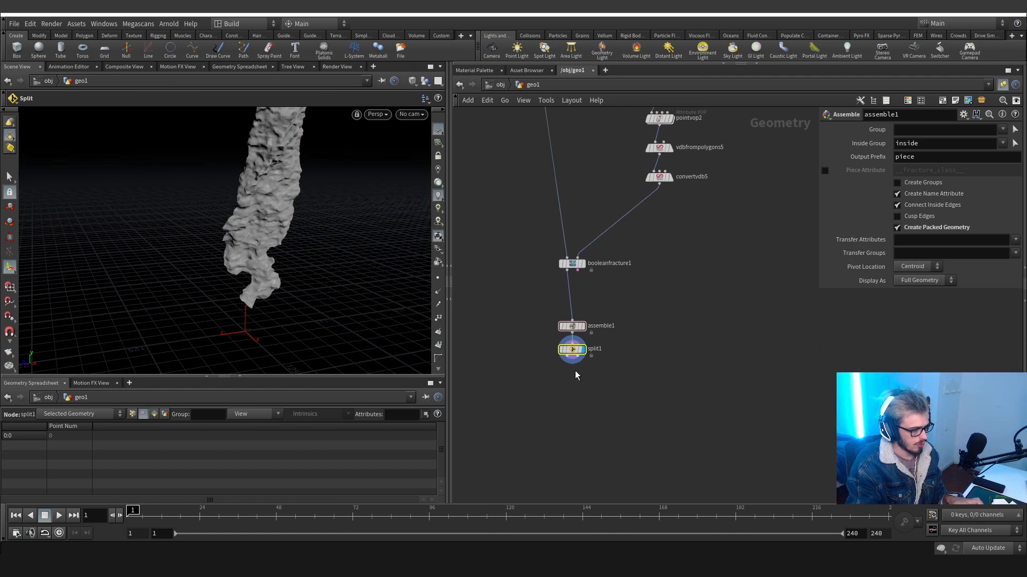
left_click(567, 360)
left_click(585, 374)
left_click(578, 350)
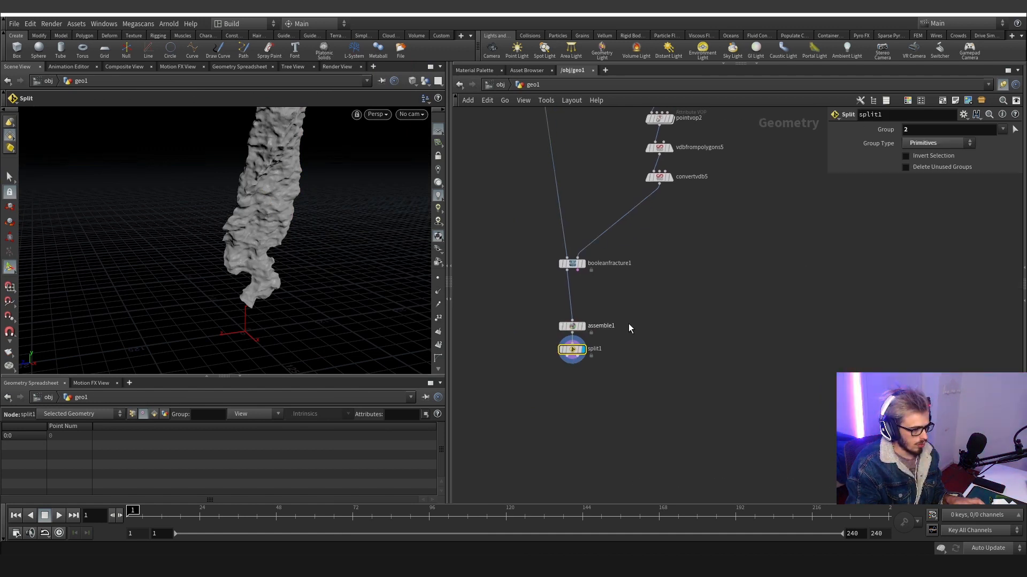
left_click(915, 155)
Attach a Null named OUT_BASE to split1's first output and switch the network wires to the rounded style.
left_click_drag(569, 362, 501, 420)
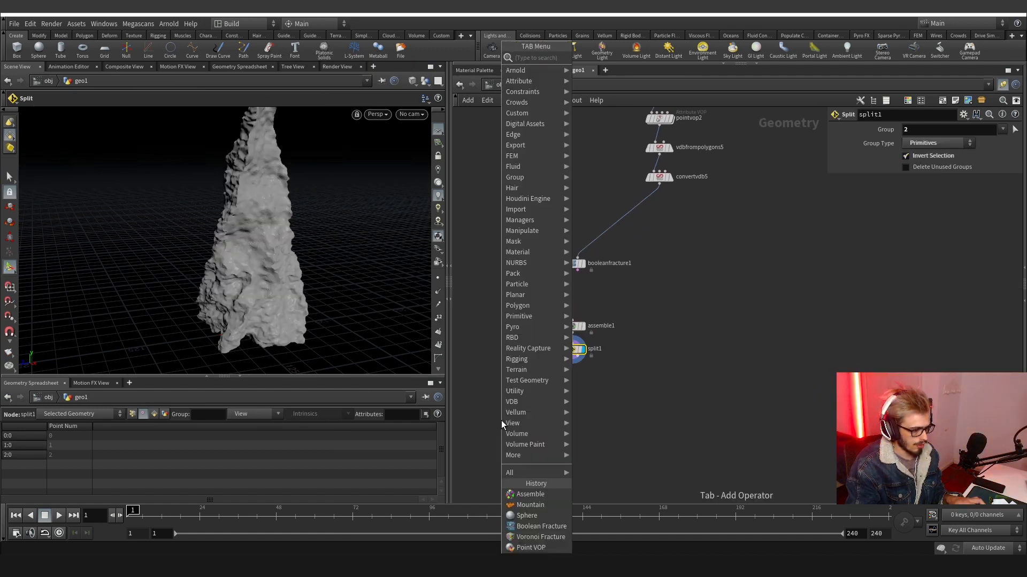
type("null")
key("Return")
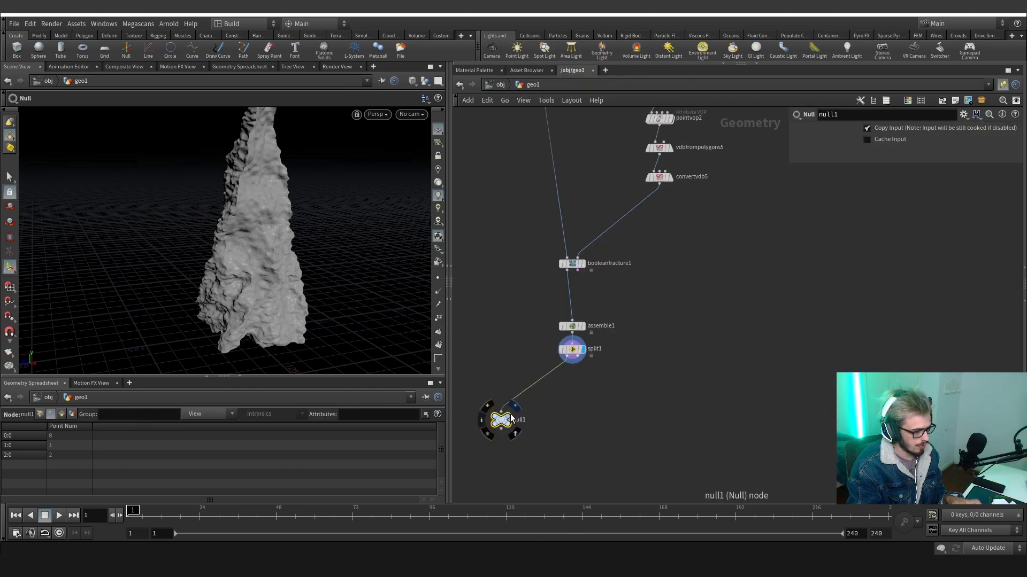
double_click(518, 420)
type("OUT_BASE")
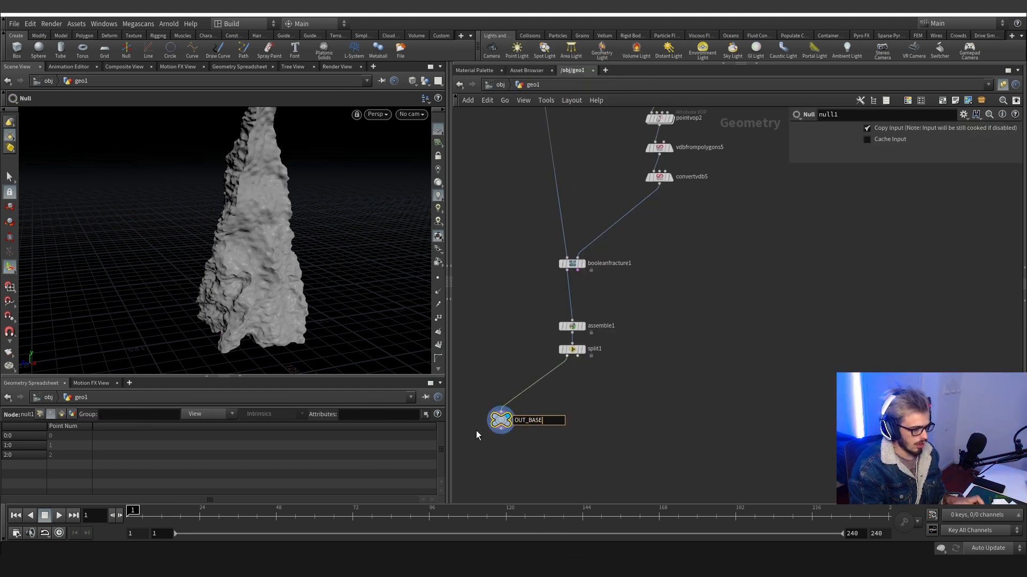
key("Return")
key("shift+s")
Attach a Null named MAIN_DESTRUCTION to split1's second output and display it.
scroll(588, 351, "down", 2)
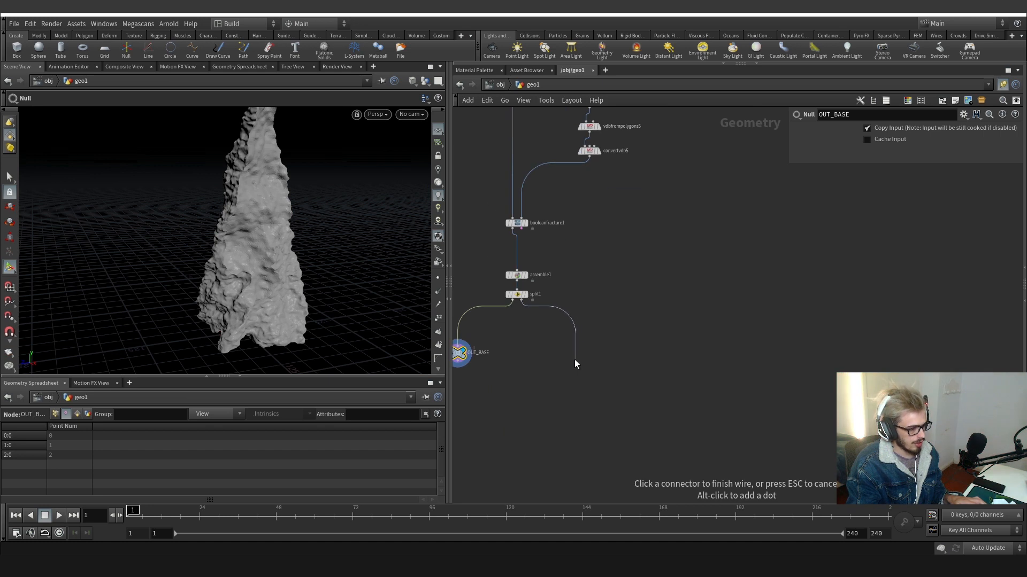
key("Tab")
type("null")
key("Return")
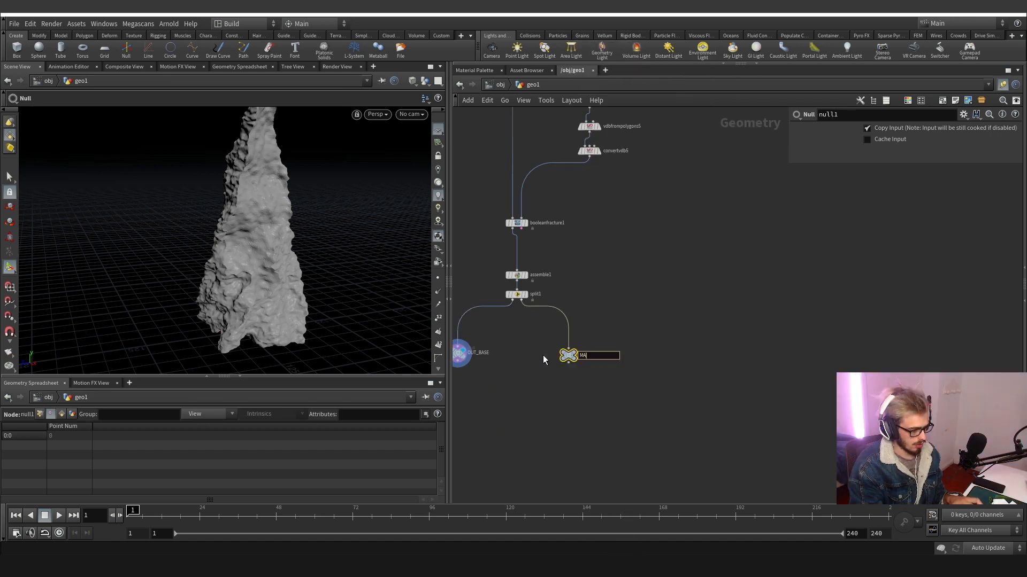
type("MAIN_DESTRUCTION")
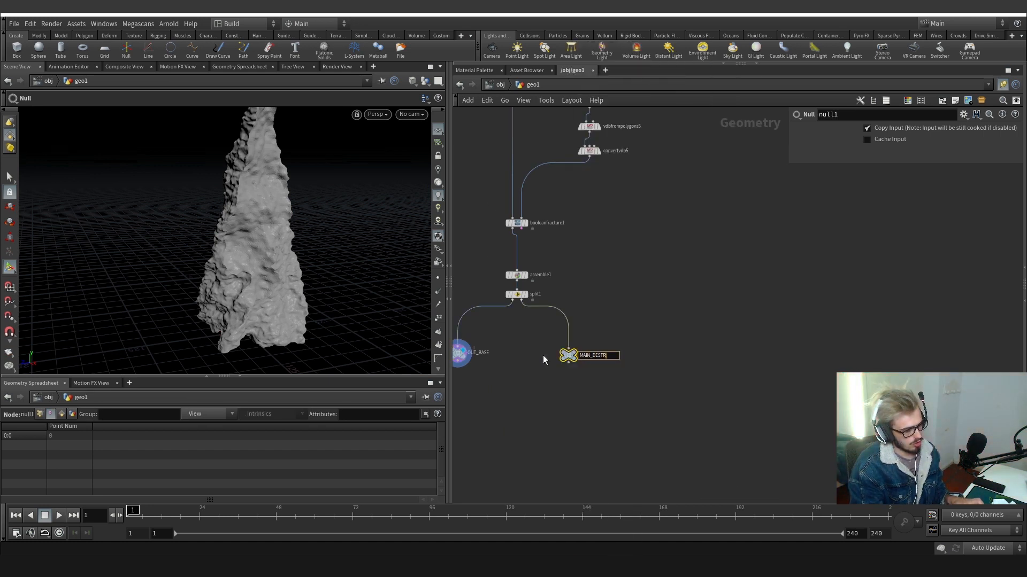
key("Return")
scroll(543, 355, "up", 3)
left_click_drag(321, 202, 253, 201, "alt")
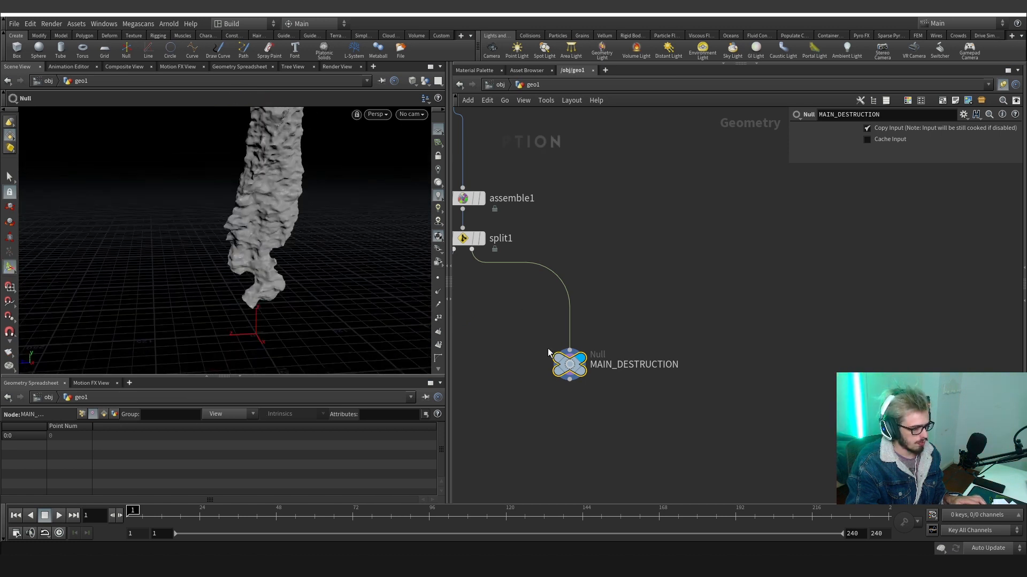
Add an Unpack node below MAIN_DESTRUCTION, display it, and inspect its primitive attributes sorted by the inside group.
left_click(570, 380)
key("Tab")
type("unpack")
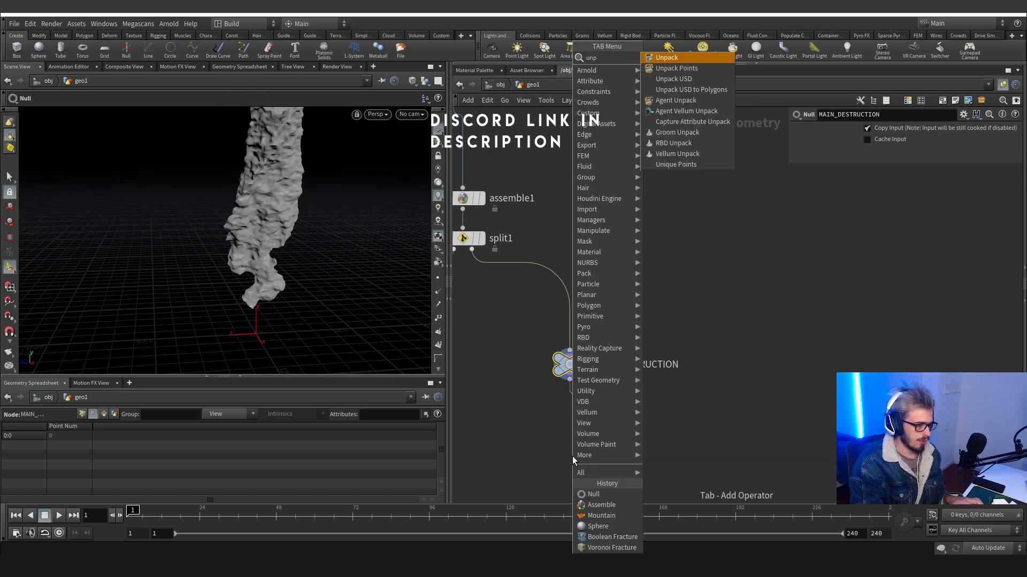
key("Return")
left_click_drag(575, 460, 573, 446)
left_click(590, 442)
left_click_drag(251, 199, 321, 199, "alt")
middle_click_drag(688, 411, 687, 308)
left_click(518, 364)
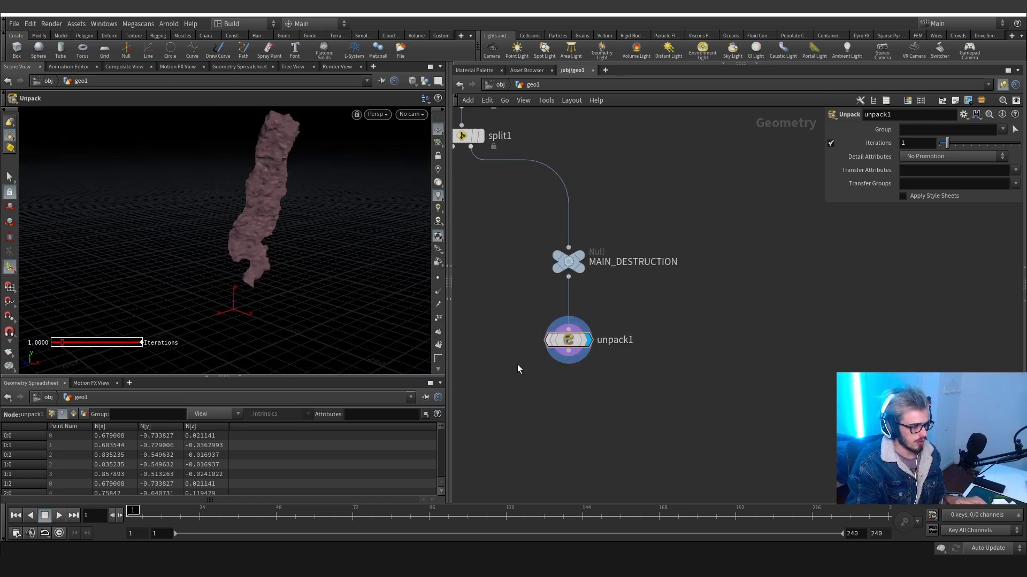
left_click(74, 415)
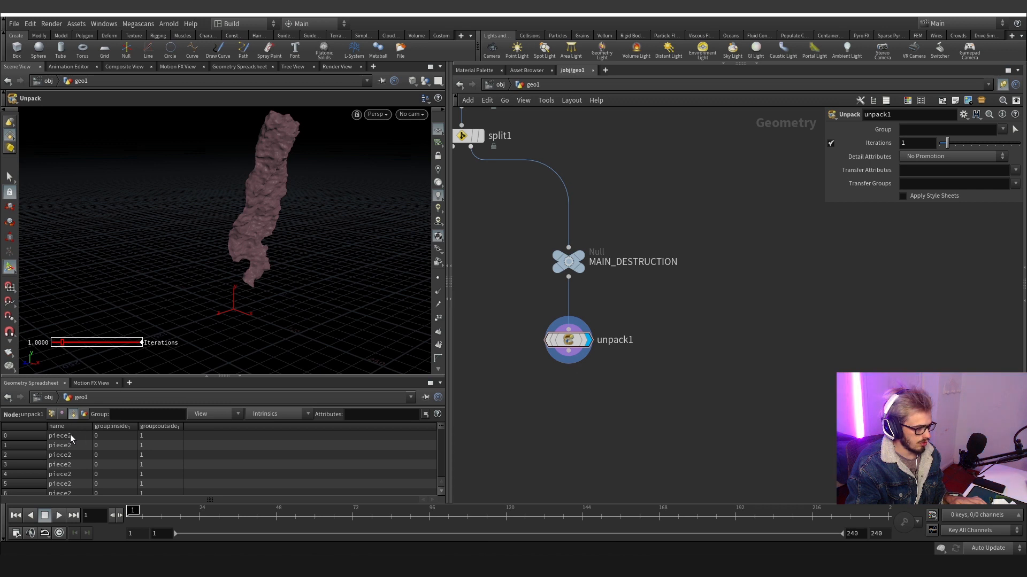
left_click(96, 427)
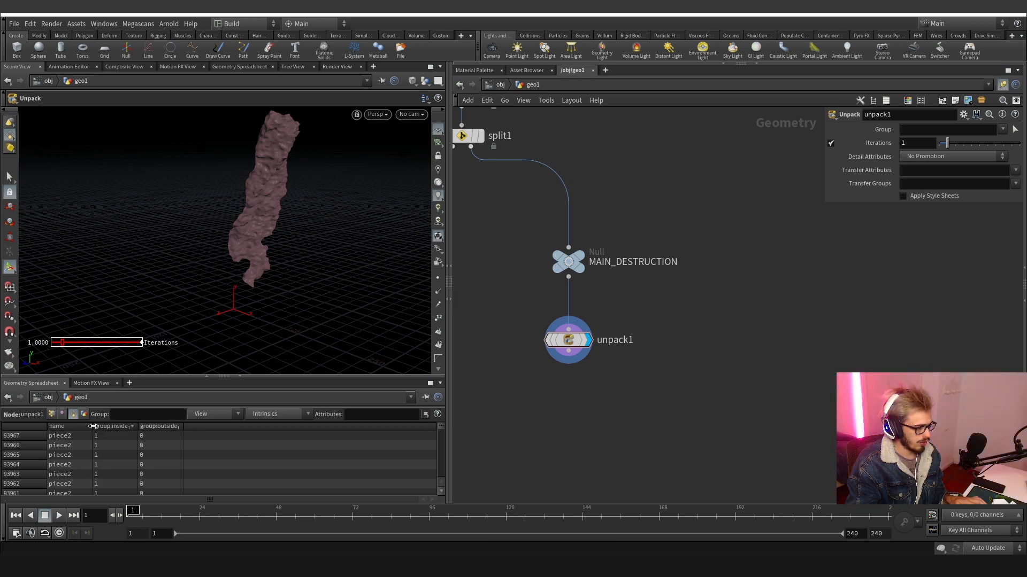
key("Tab")
type("set")
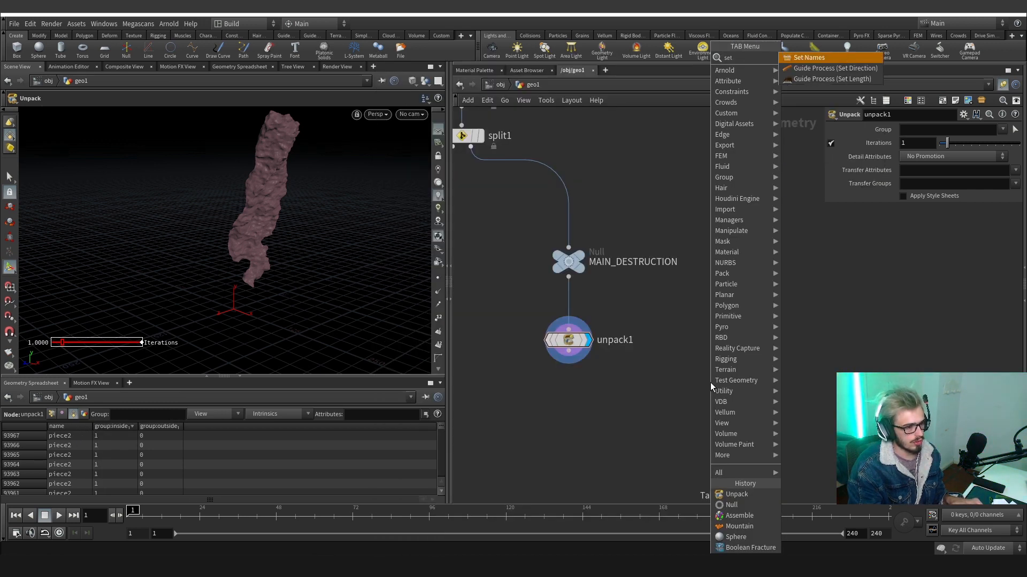
key("Return")
left_click(711, 380)
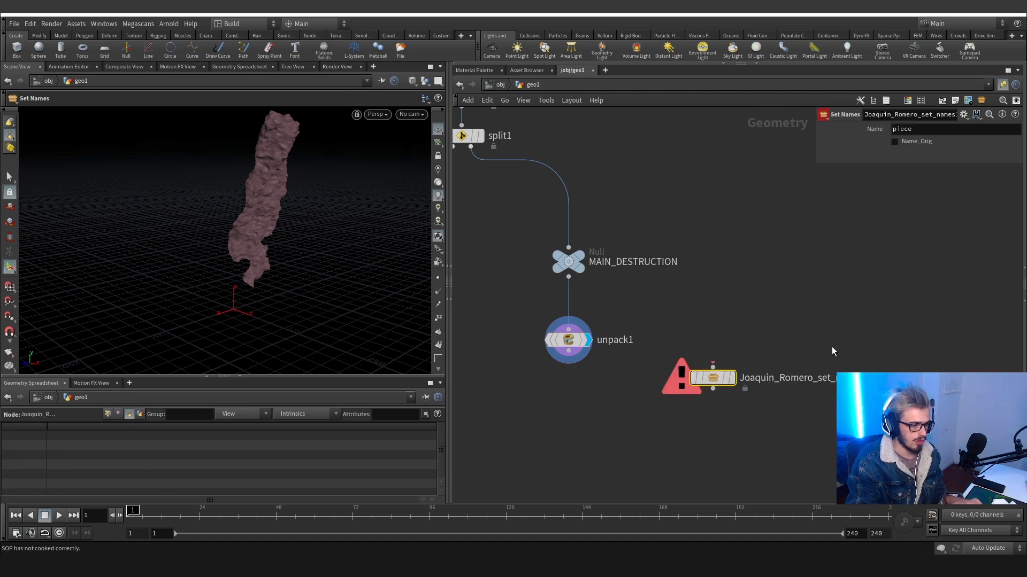
double_click(713, 379)
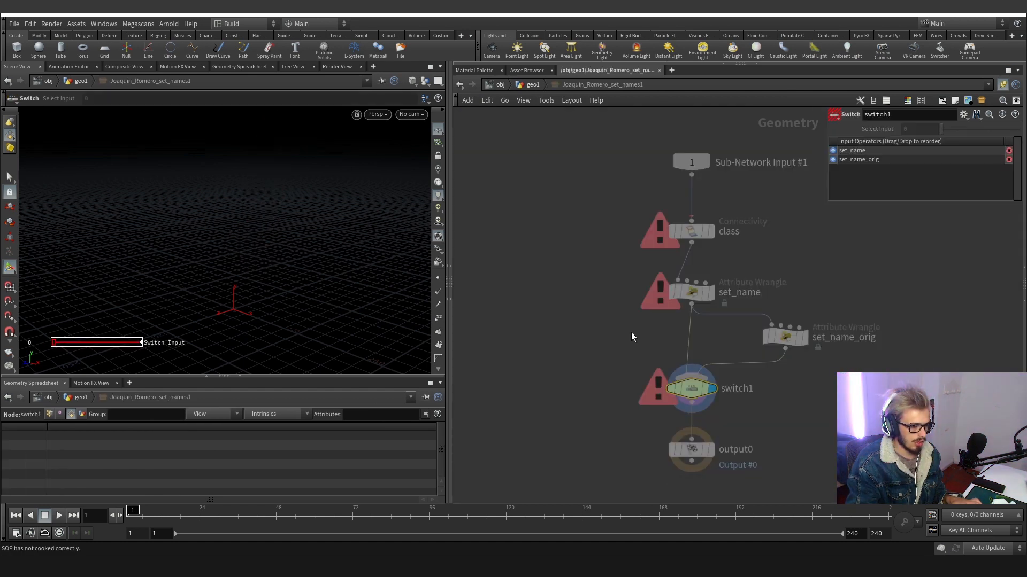
key("u")
key("Delete")
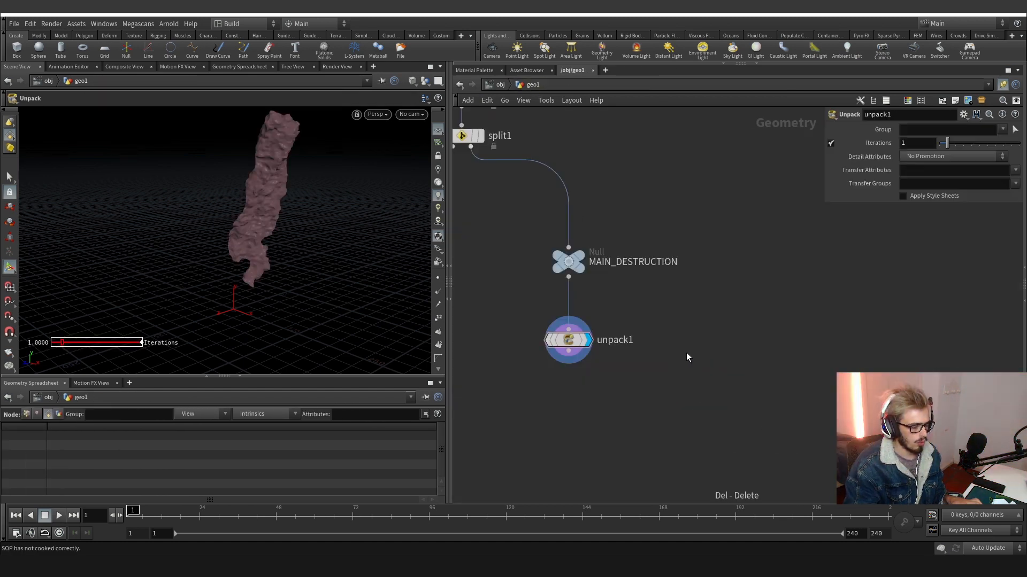
Add a Connectivity node below unpack1, display it, and set its connectivity type to Primitive.
left_click(568, 363)
key("Tab")
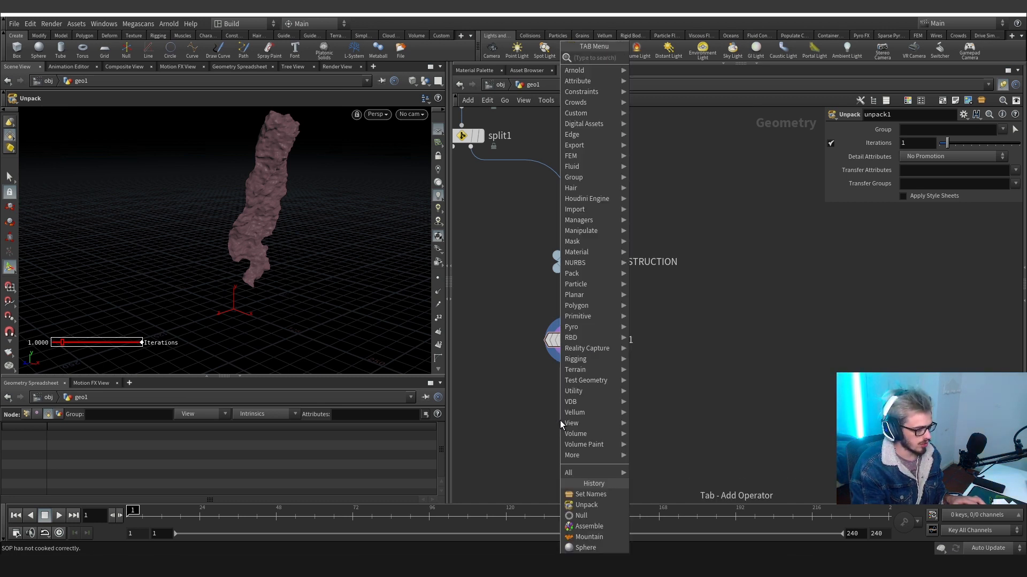
type("con")
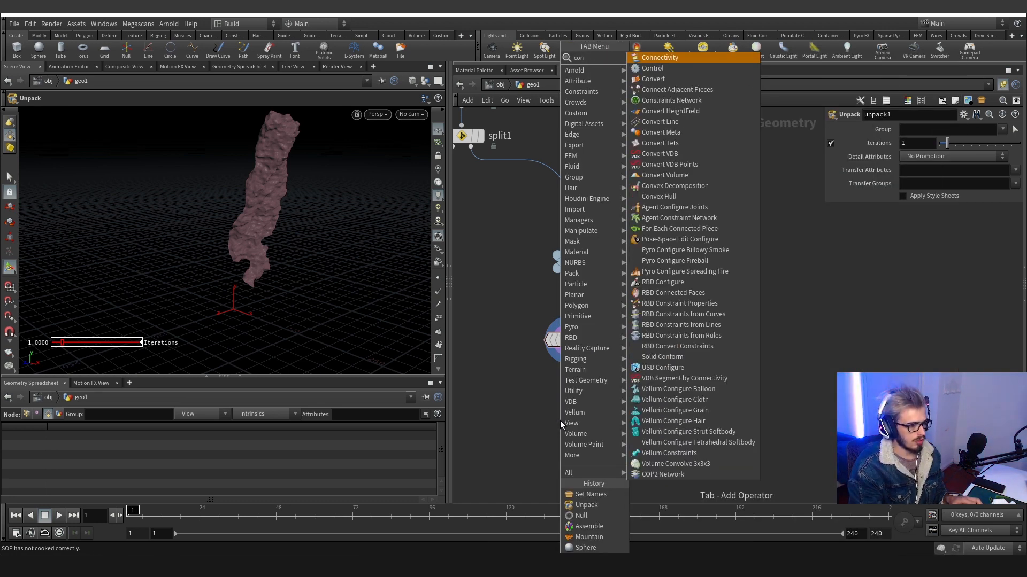
key("Return")
left_click(560, 421)
left_click(582, 419)
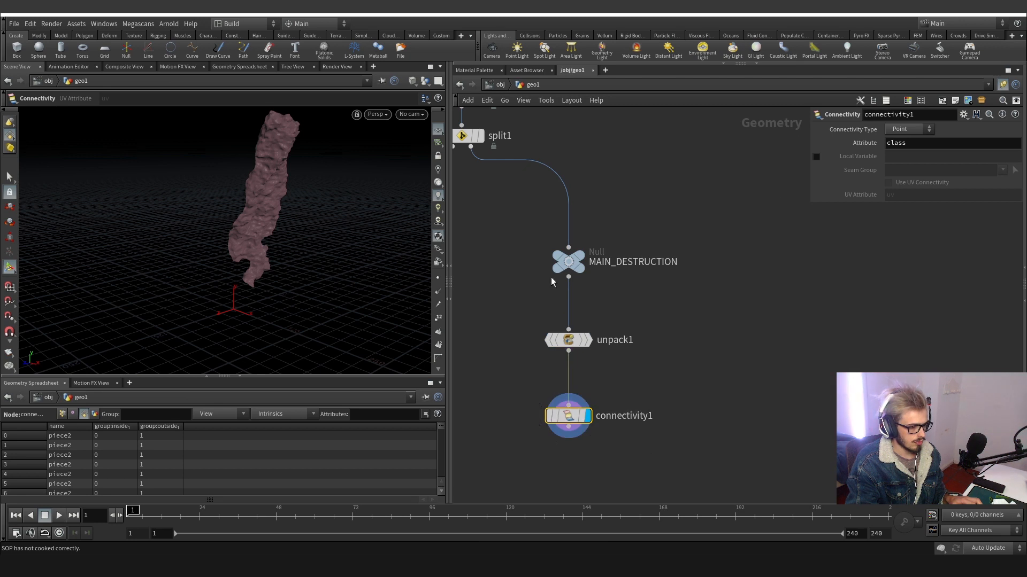
left_click(906, 130)
left_click(912, 152)
Add an Attribute Wrangle connected below connectivity1 and display it.
mouse_move(742, 349)
middle_mouse_down()
mouse_move(733, 294)
mouse_move(743, 252)
middle_mouse_up()
left_click_drag(690, 344, 591, 318)
key("w")
left_click_drag(676, 346, 527, 296)
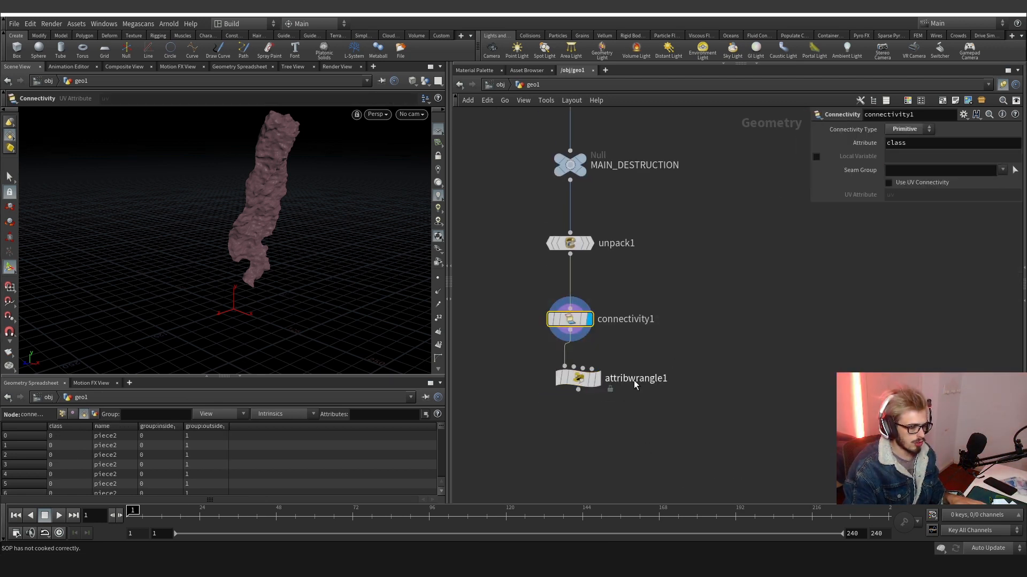
left_click(599, 380)
left_click_drag(601, 383, 594, 388)
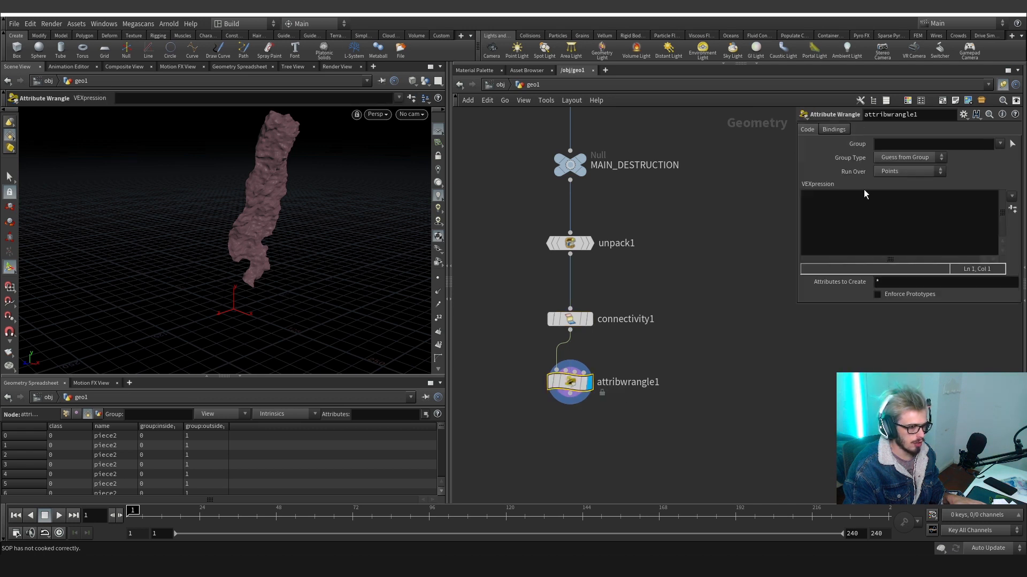
Load the saved preset containing s@name = "piece_" + itoa(i@class); into attribwrangle1 and space the node below connectivity1.
left_click(964, 116)
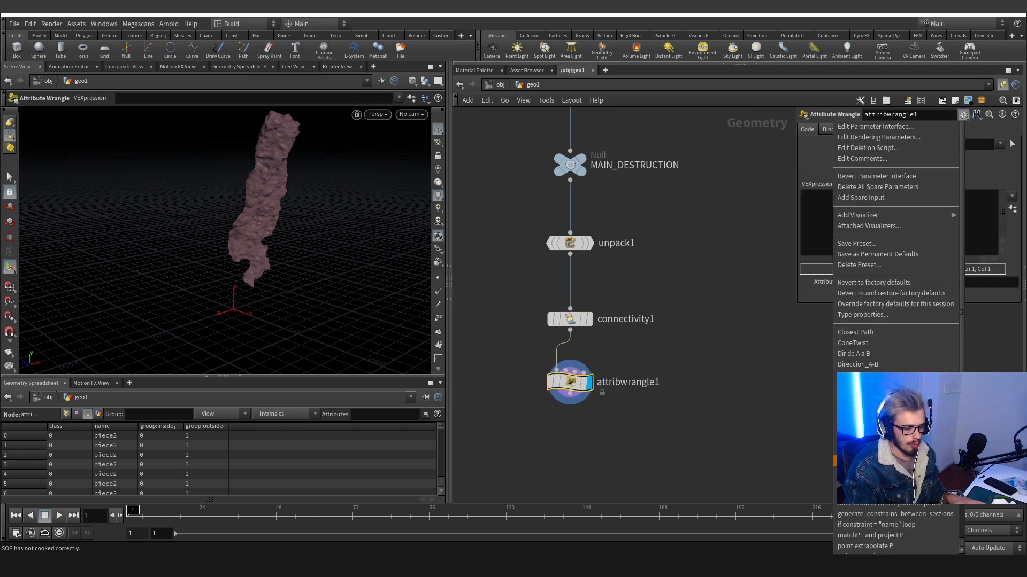
scroll(856, 461, "down", 2)
left_click(867, 540)
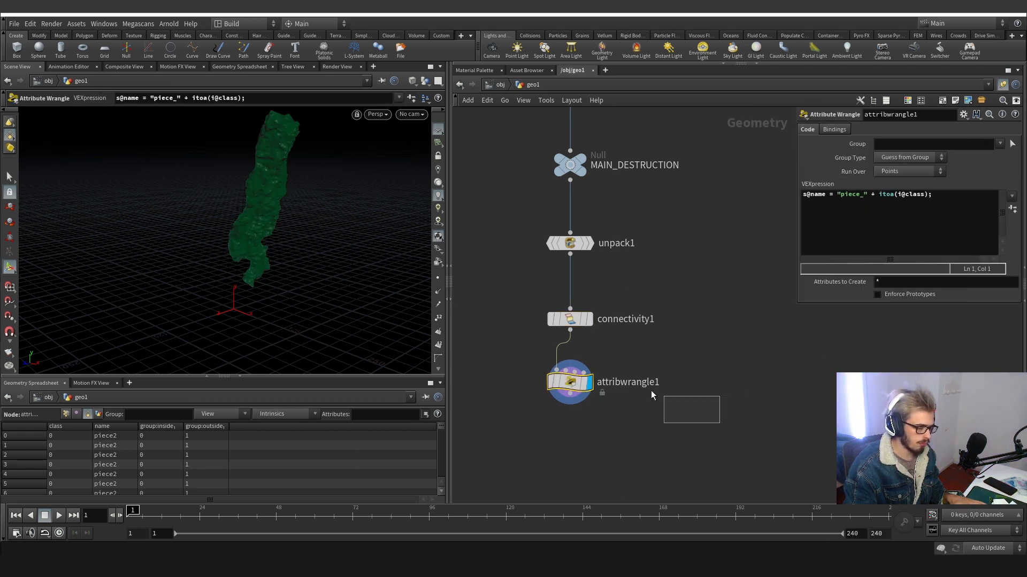
left_click_drag(651, 395, 636, 393)
left_click_drag(570, 379, 570, 392)
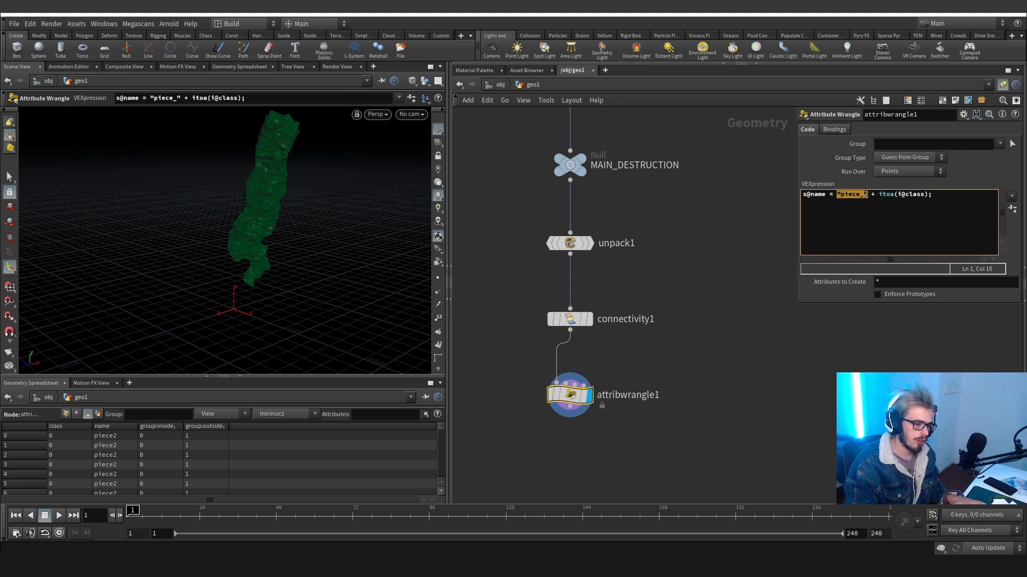
Change the name prefix in attribwrangle1's expression to "fractureMain_" and run the wrangle over Primitives.
left_click_drag(867, 194, 872, 196)
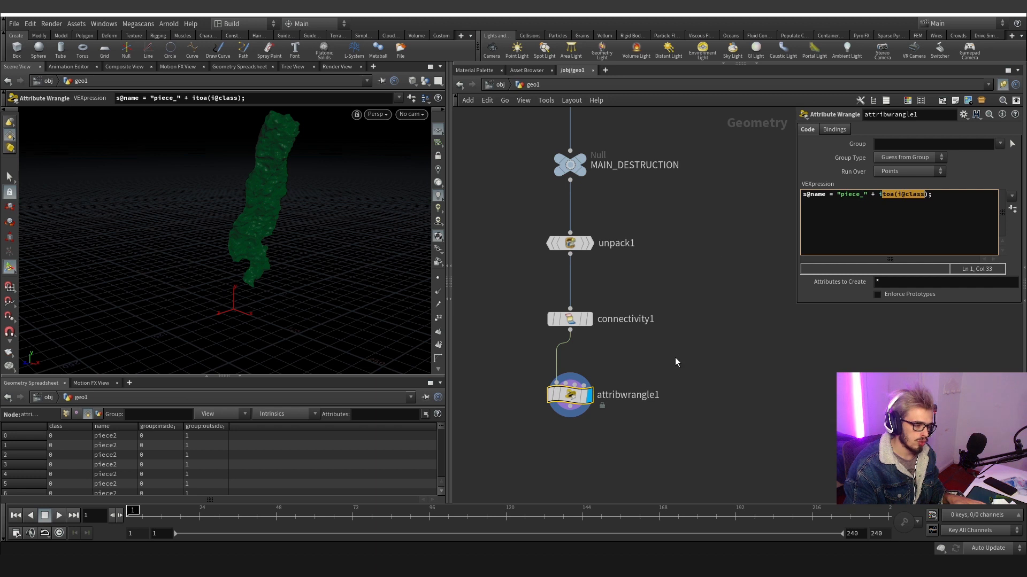
left_click(570, 321)
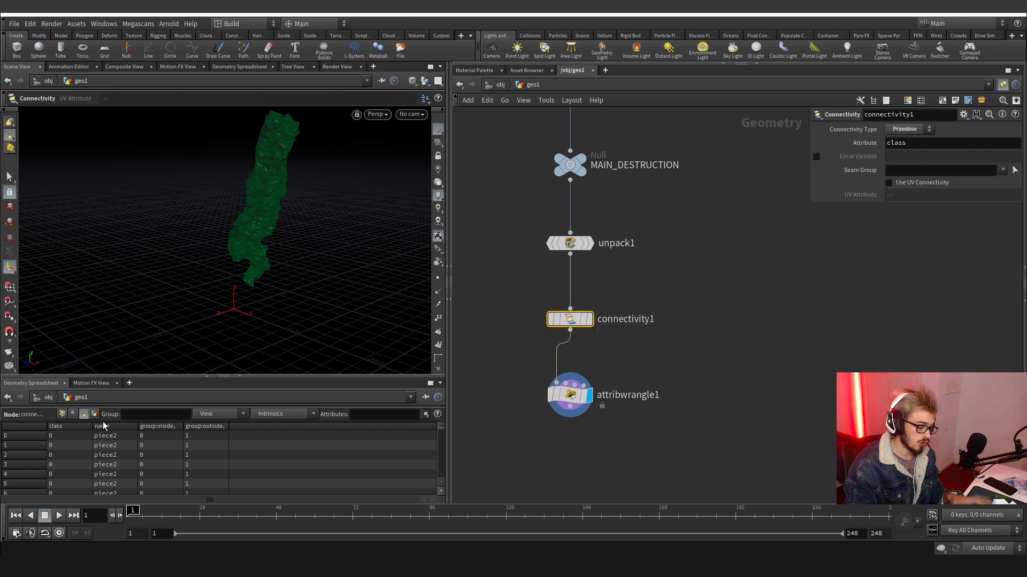
left_click(570, 396)
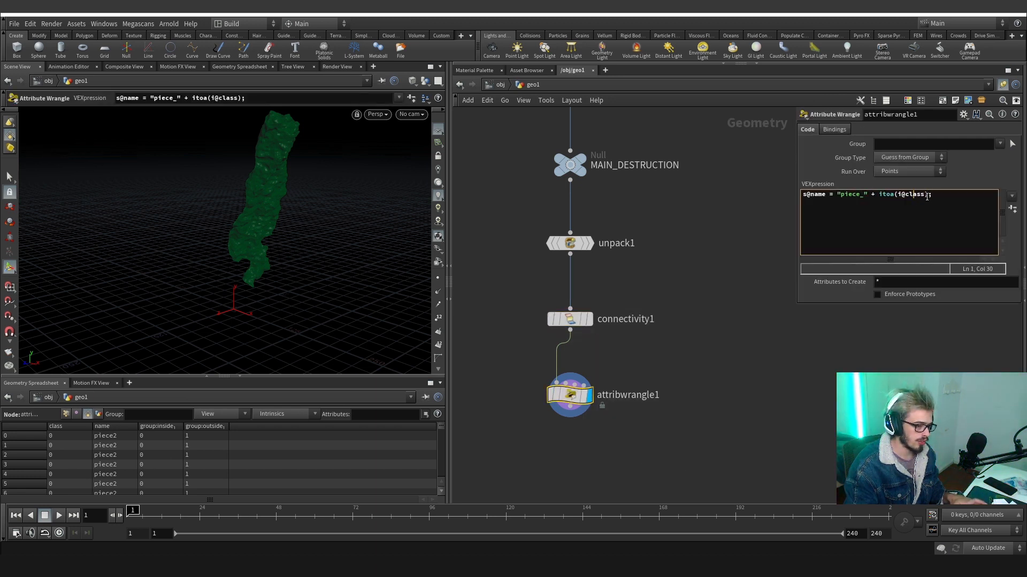
left_click_drag(862, 196, 848, 196)
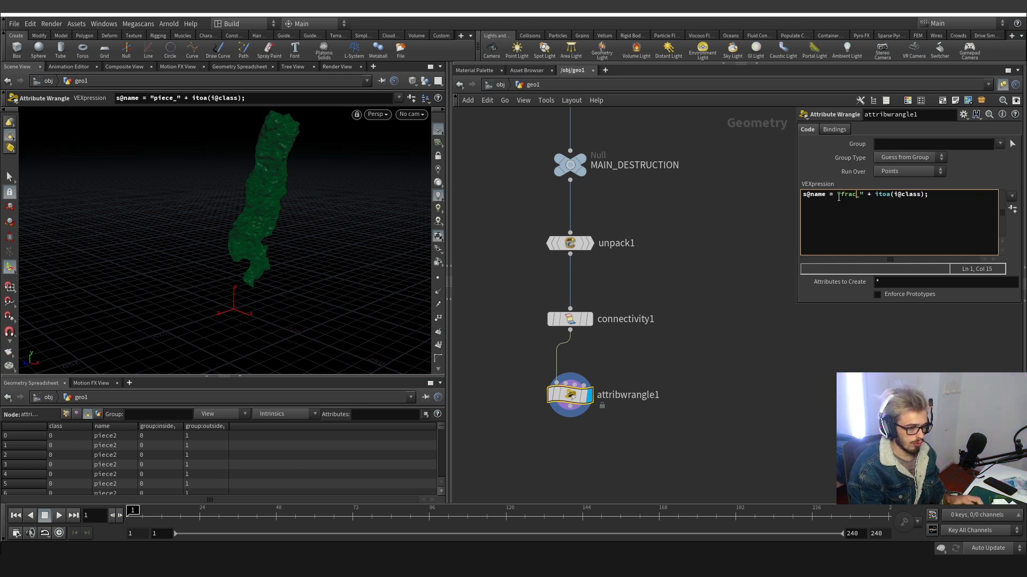
type("fractureMain")
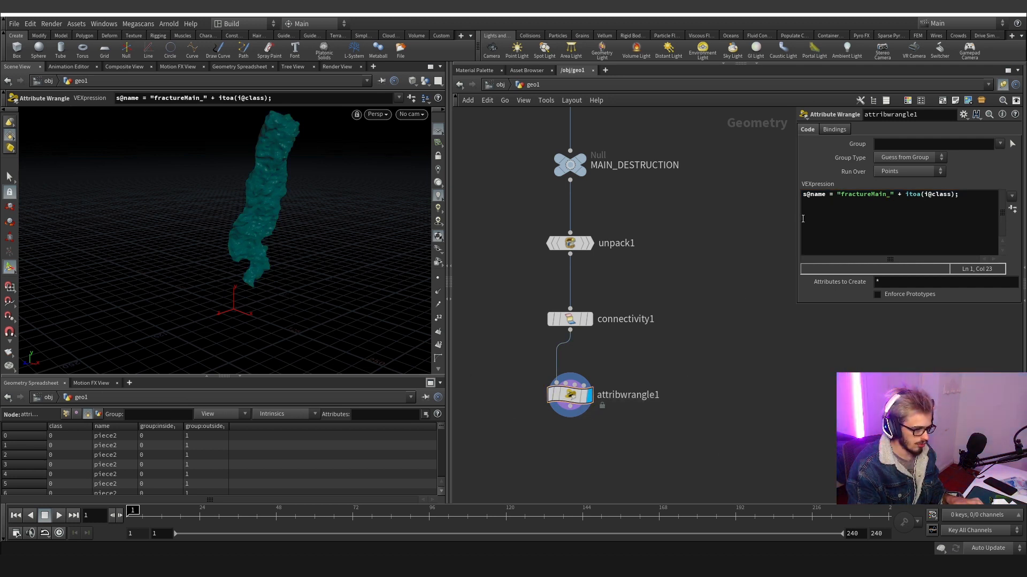
left_click(902, 172)
left_click(897, 187)
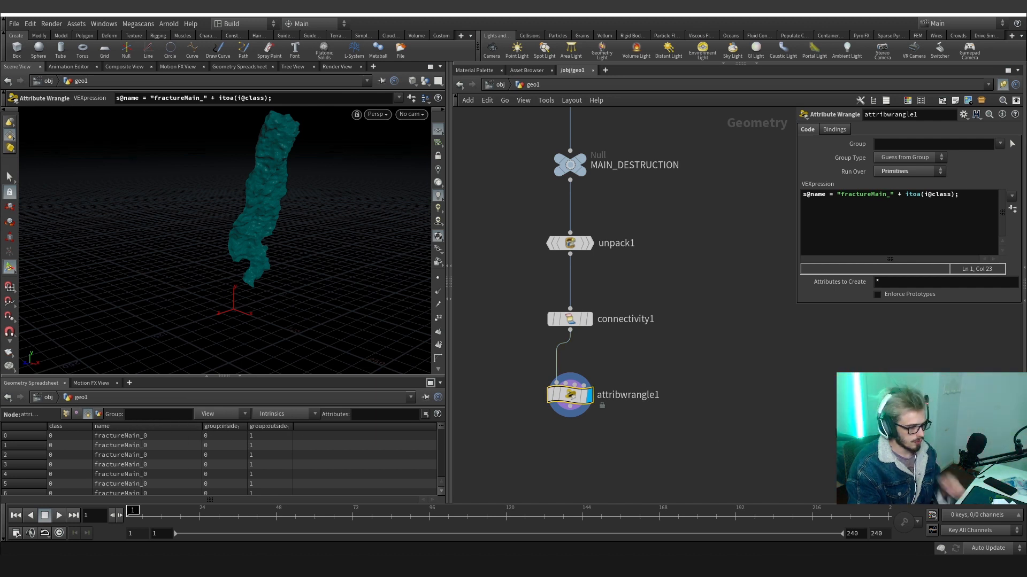
type("@")
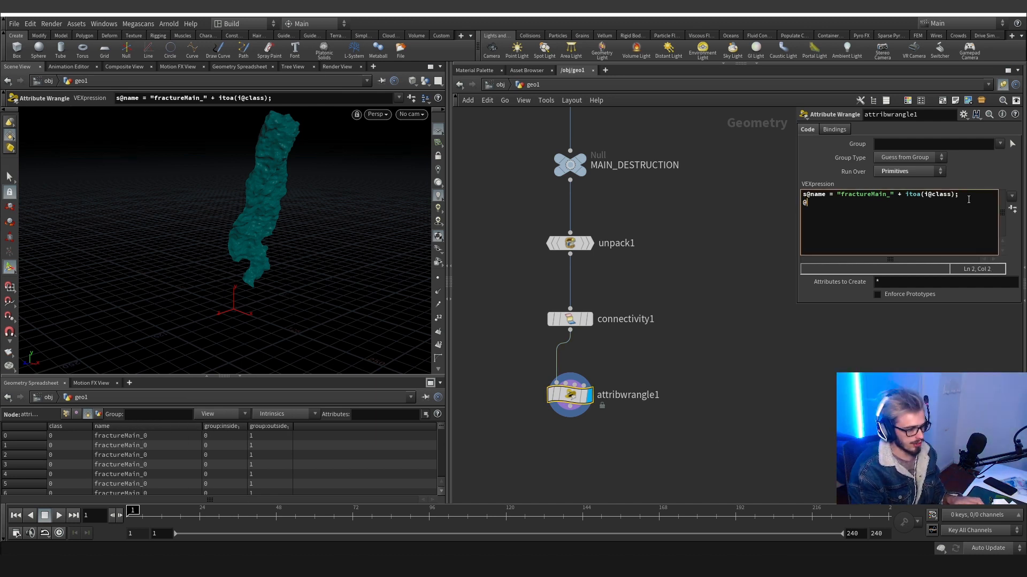
type("s@na")
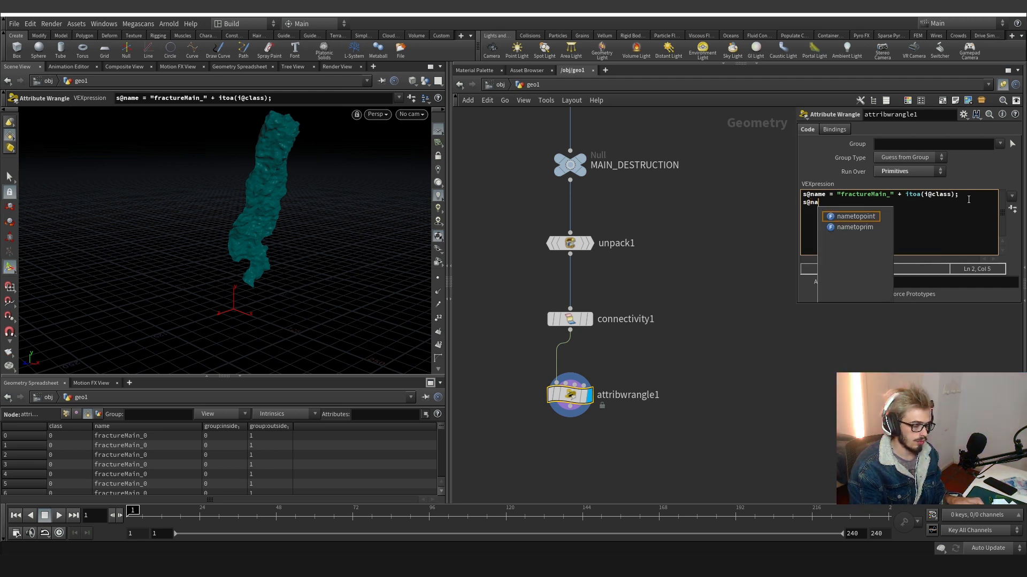
type("me_")
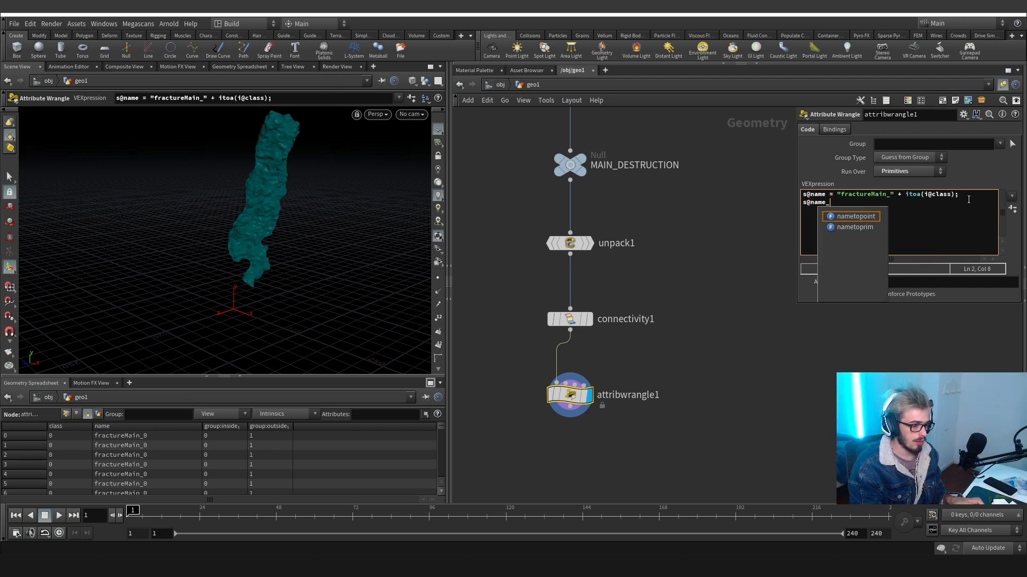
type("orig = @")
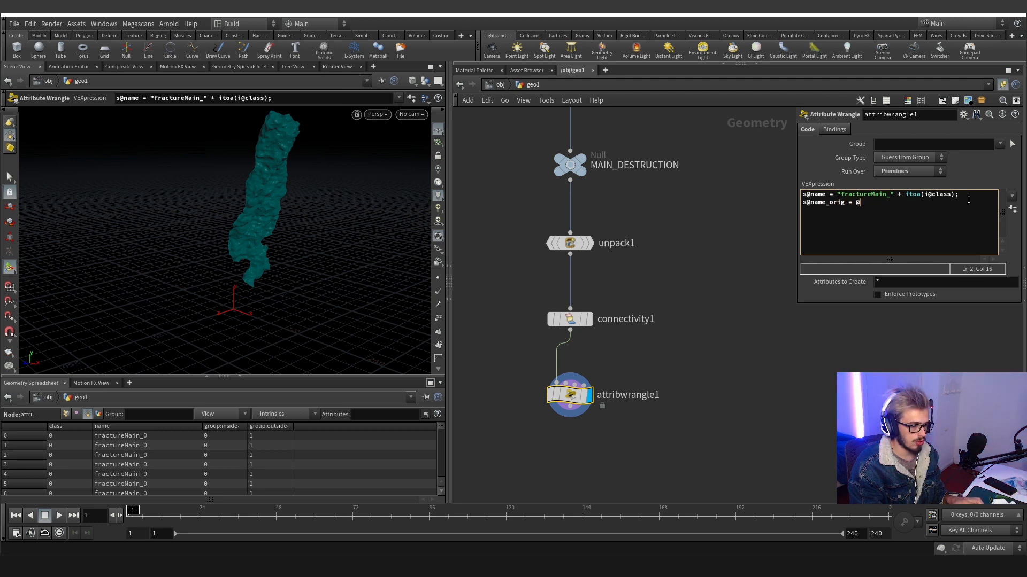
type("name;")
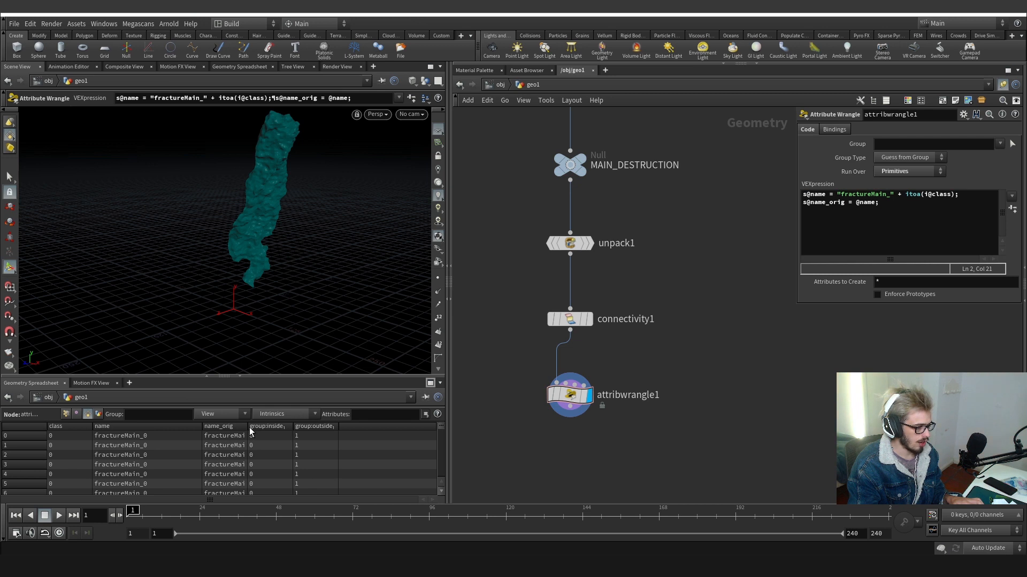
left_click_drag(248, 427, 294, 427)
Add an IsoOffset node connected below attribwrangle1 and display it.
middle_click_drag(594, 420, 595, 333)
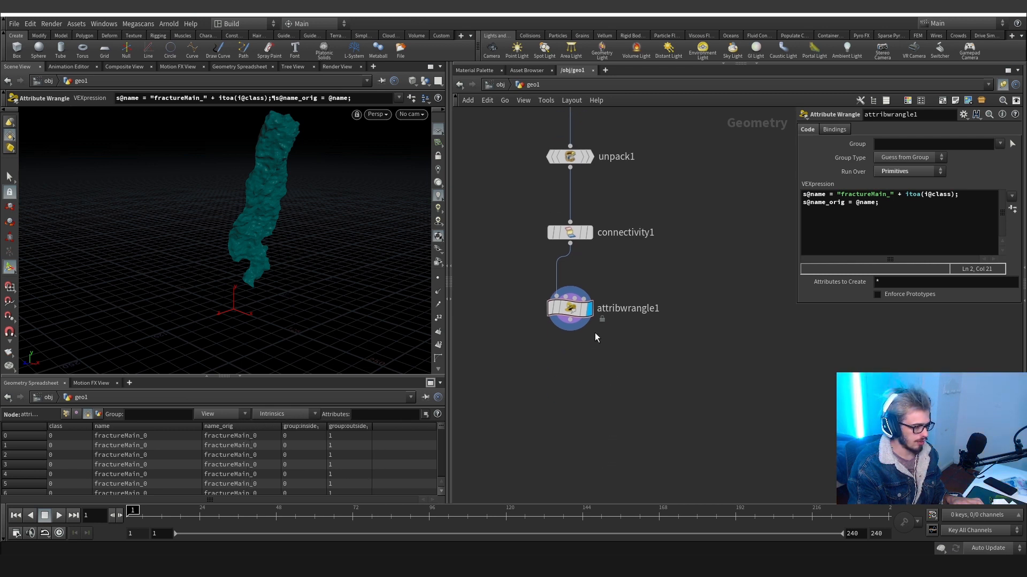
left_click(570, 320)
key("Tab")
type("iso")
key("Return")
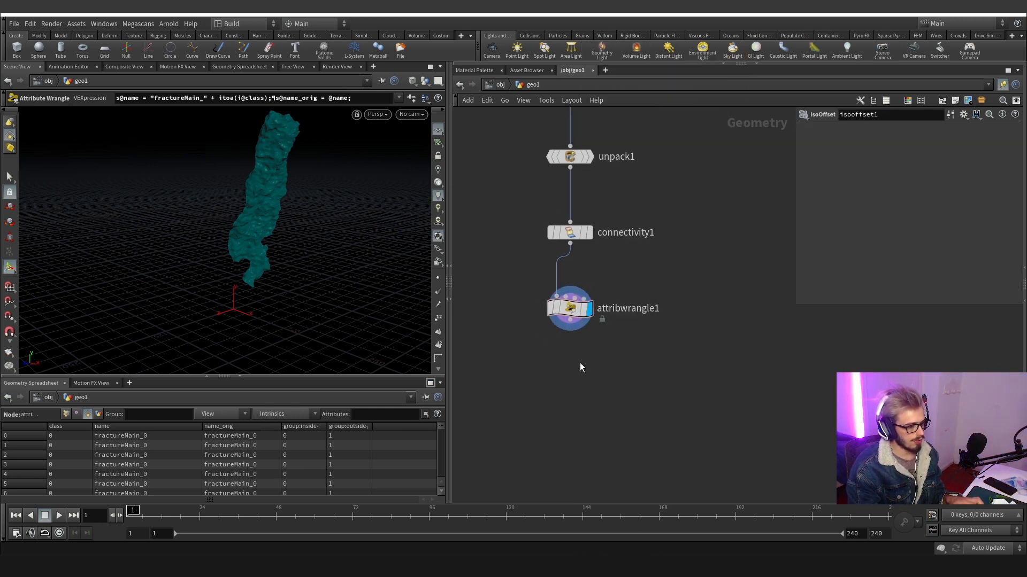
left_click(583, 377)
left_click(588, 378)
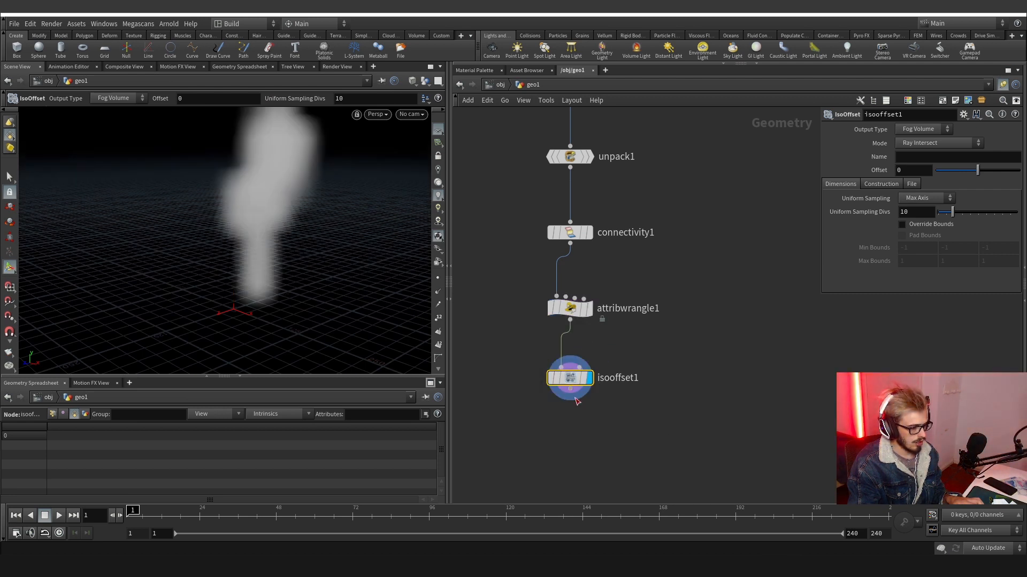
Add a Scatter node below isooffset1, display it, and align it with the chain.
key("Tab")
type("scatter")
key("Return")
left_click(576, 448)
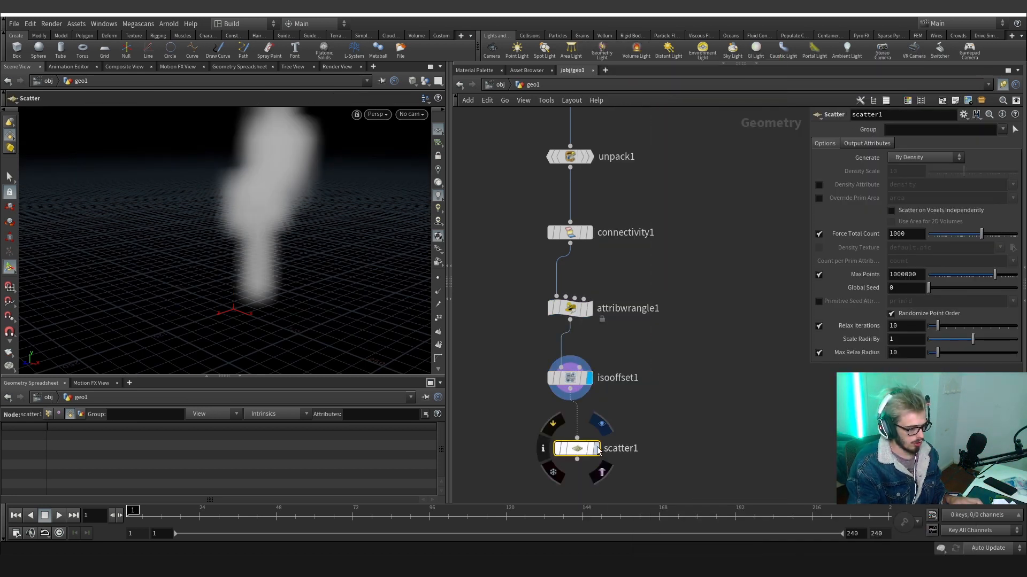
left_click(598, 450)
left_click_drag(580, 454, 574, 458)
Turn off Relax Iterations on scatter1 and set Force Total Count to 20.
left_click(819, 326)
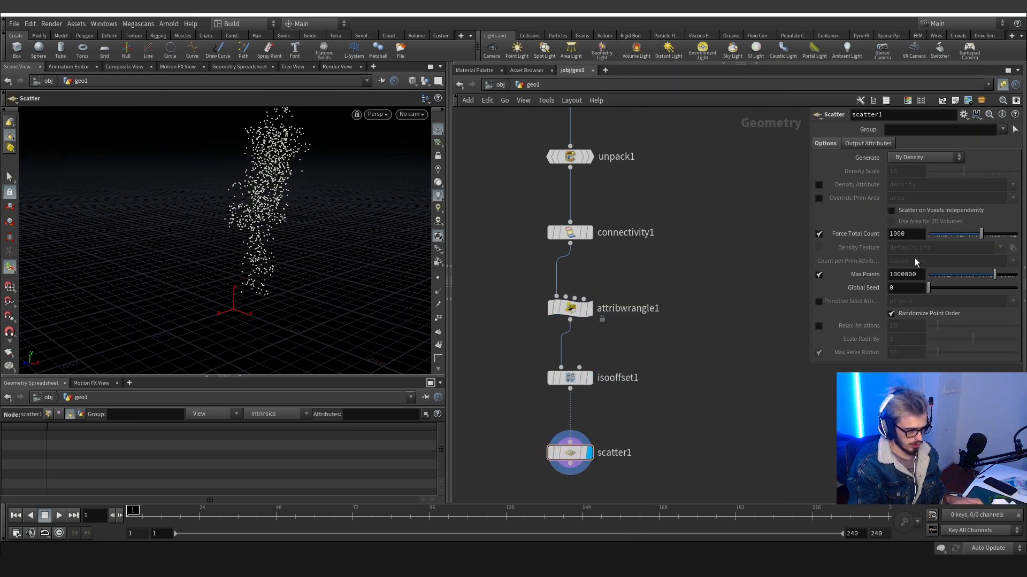
left_click(907, 234)
type("20")
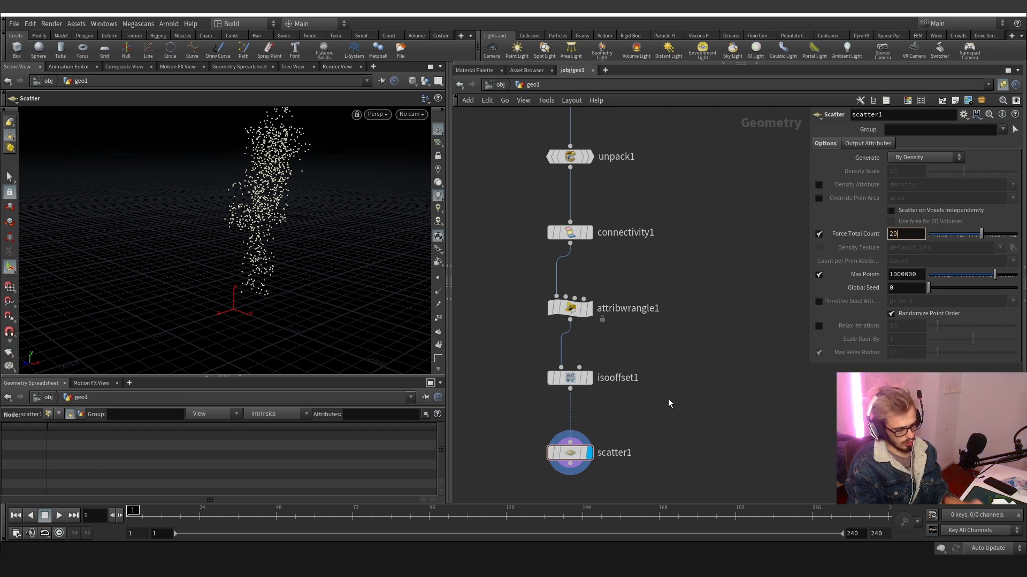
key("Return")
Add a Copy to Points node below scatter1, display it, and leave space between the two nodes.
middle_click_drag(689, 424, 672, 349)
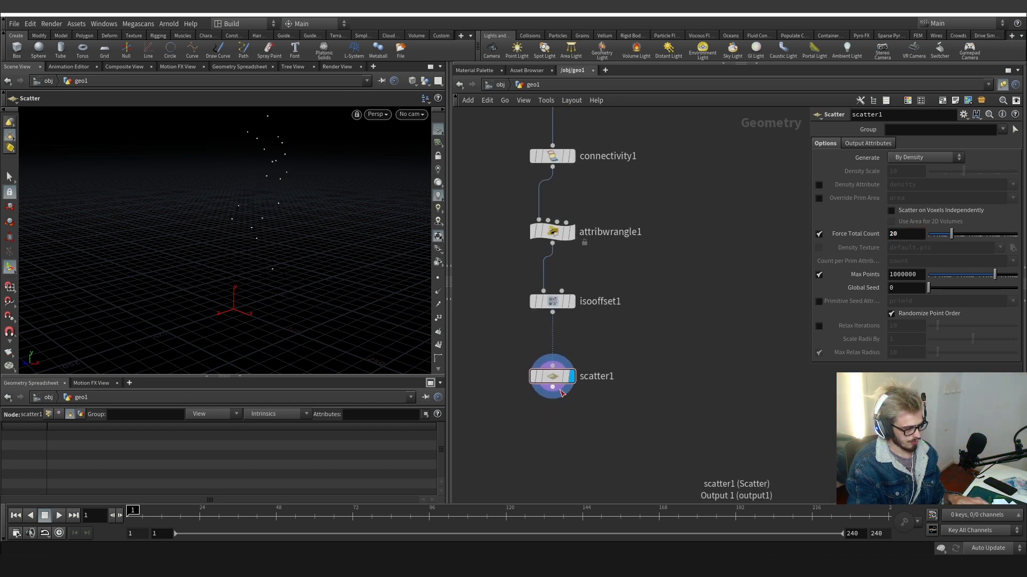
key("Tab")
type("copy")
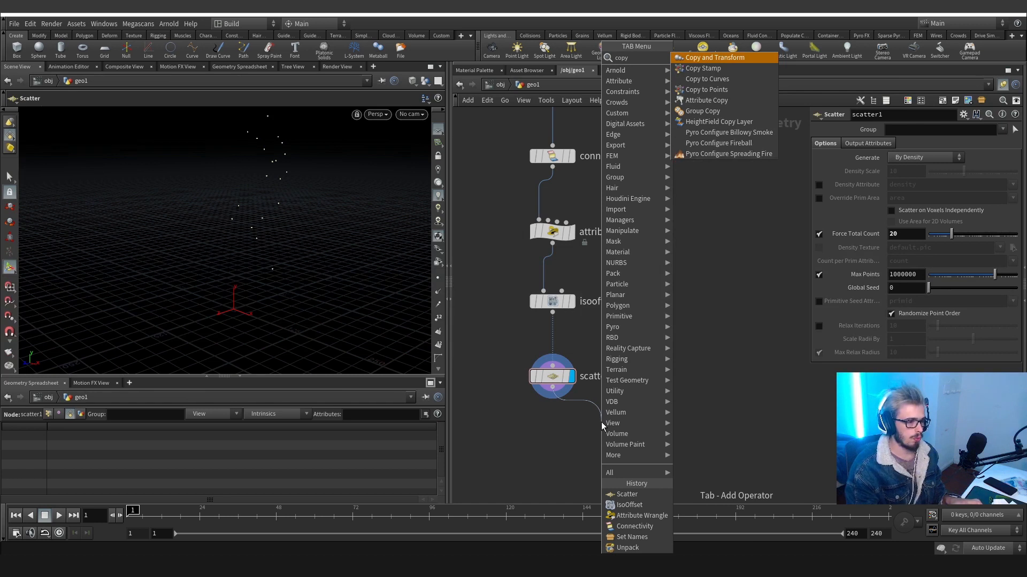
key("Down")
key("Down")
key("Down")
key("Return")
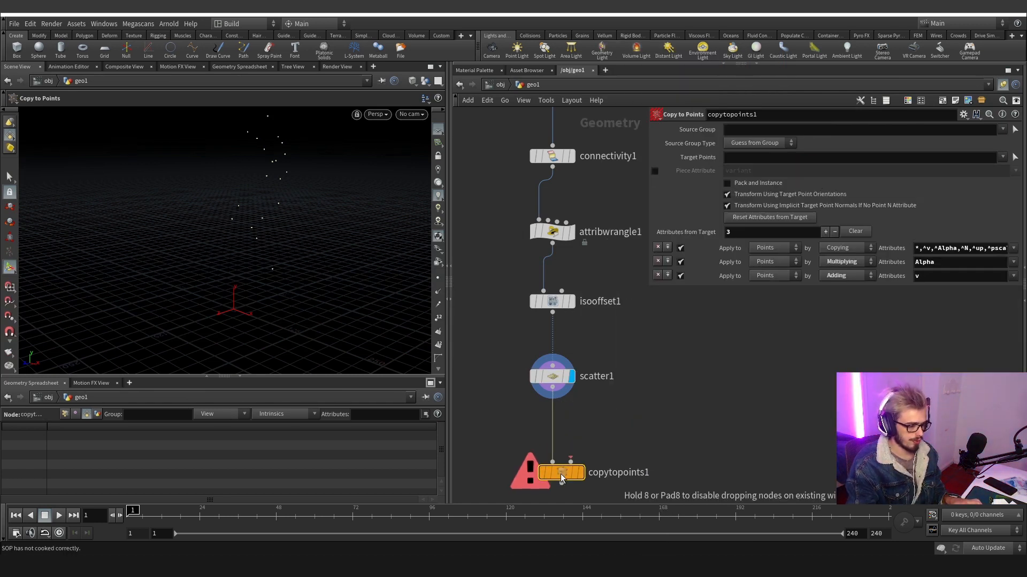
middle_click_drag(627, 420, 634, 324)
left_click_drag(569, 380, 560, 415)
left_click(578, 411)
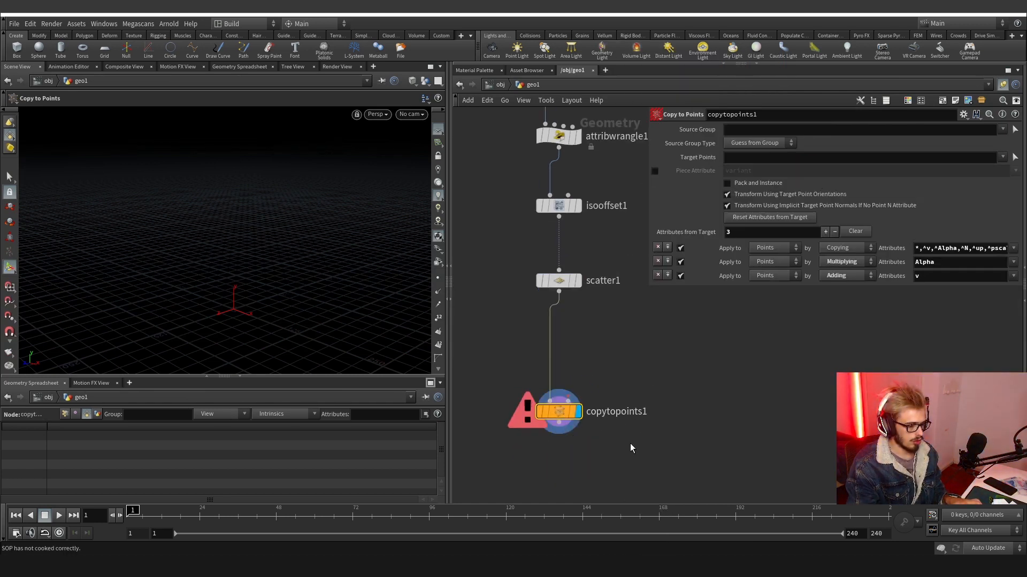
left_click(558, 422)
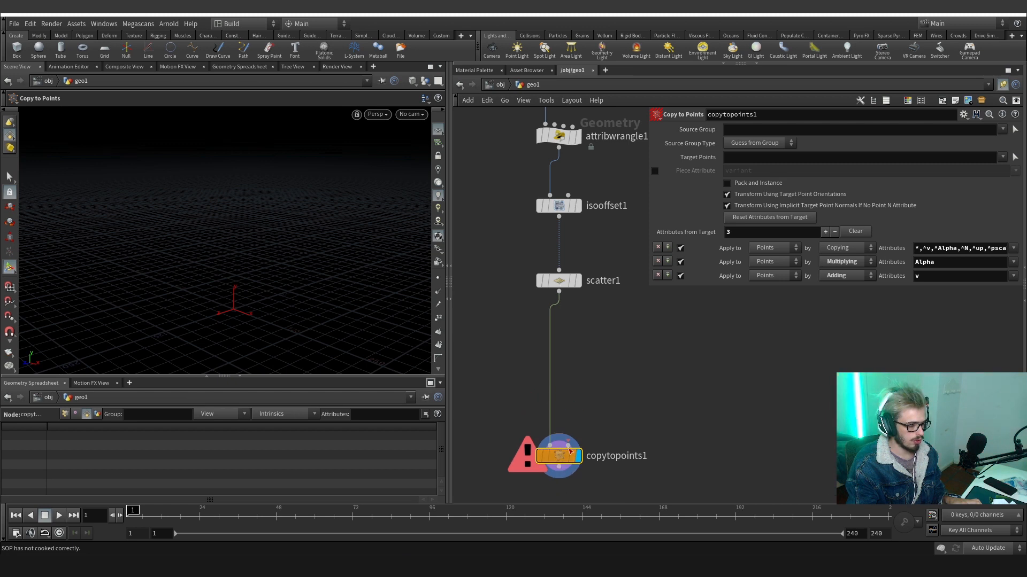
Add a Grid node beside scatter1, above copytopoints1.
scroll(675, 367, "down", 3)
key("Tab")
type("grid")
key("Return")
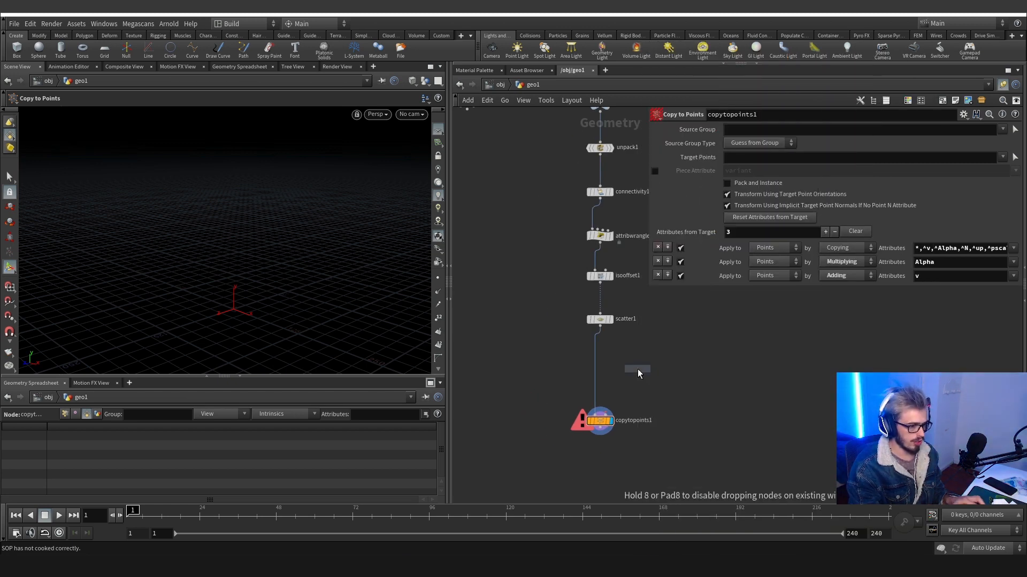
left_click(678, 331)
left_click(678, 338)
Wire grid1 into copytopoints1's first input and scatter1 into its second input.
left_click(606, 405)
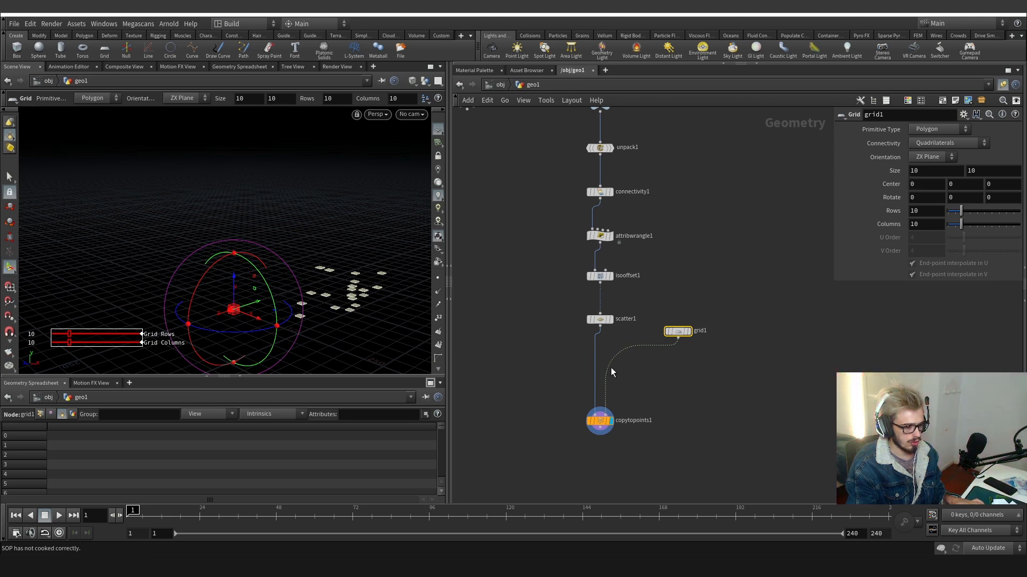
left_click_drag(606, 381, 592, 392)
left_click(606, 408)
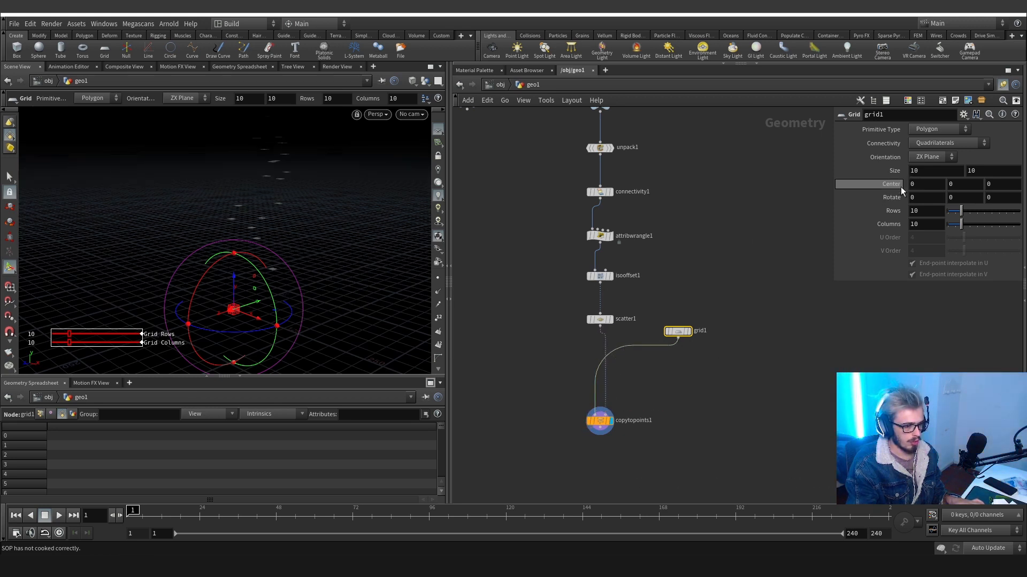
Set grid1's size to 1000 by 1000.
type("0")
left_click(988, 168)
type("00")
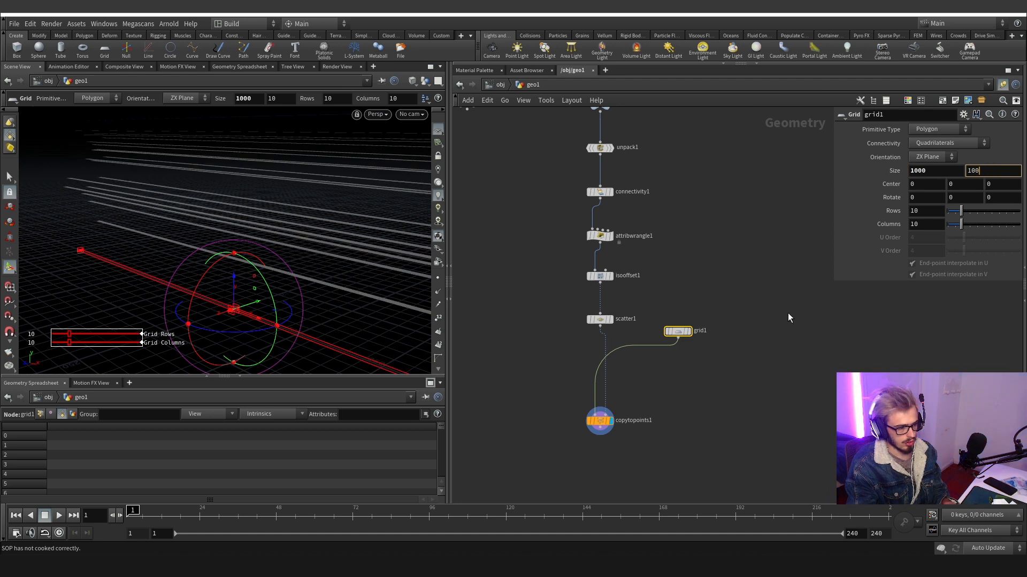
left_click(769, 329)
left_click_drag(324, 248, 328, 231, "alt")
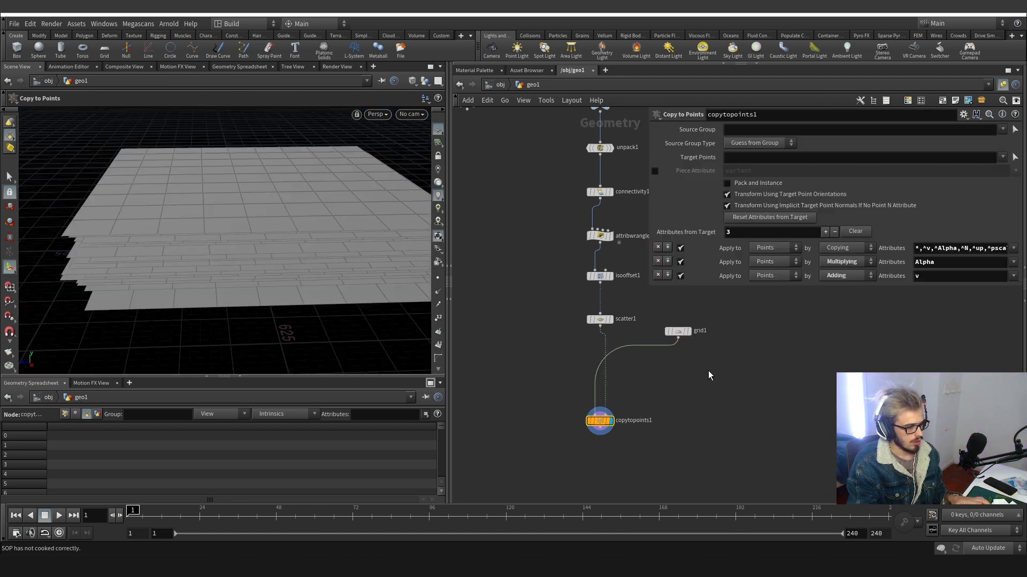
Add an Attribute Randomize node and insert it between scatter1 and copytopoints1.
middle_click_drag(708, 376, 633, 386)
key("Tab")
type("w")
key("BackSpace")
type("rand")
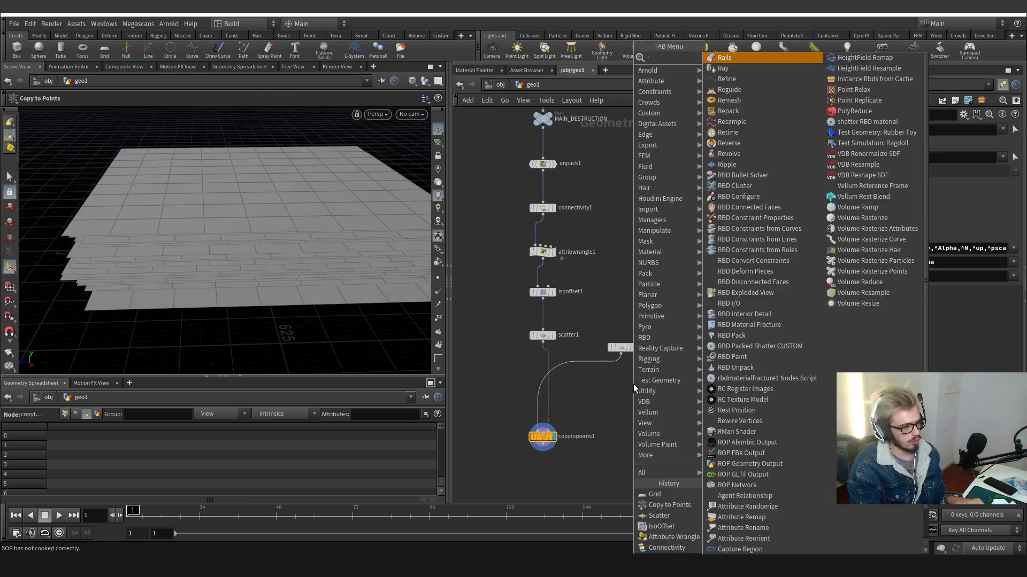
key("Return")
left_click(640, 385)
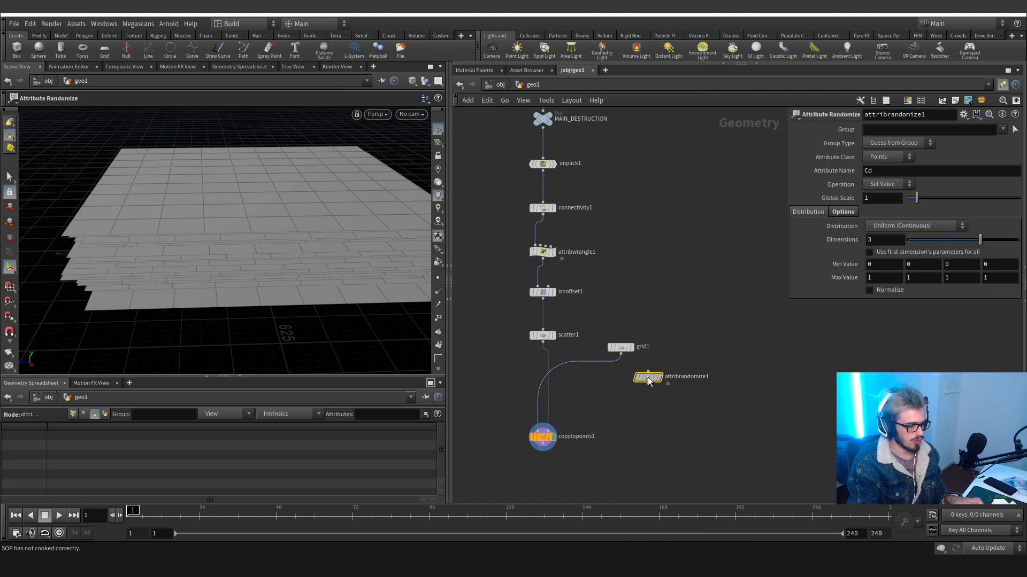
left_click_drag(639, 377, 561, 401)
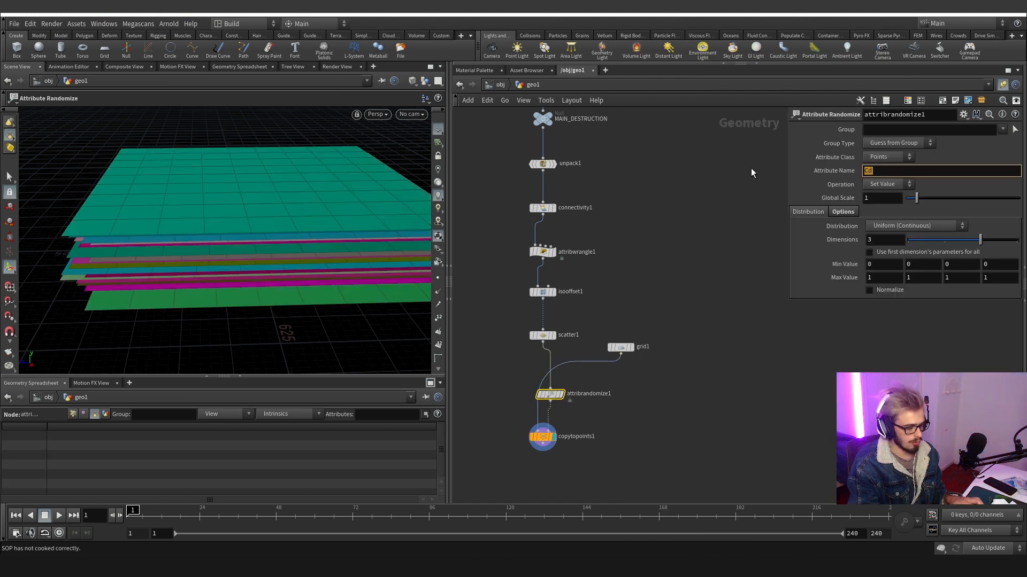
Set attribrandomize1 to randomize the attribute N with the Direction or Orientation distribution.
type("N")
key("Return")
left_click(912, 226)
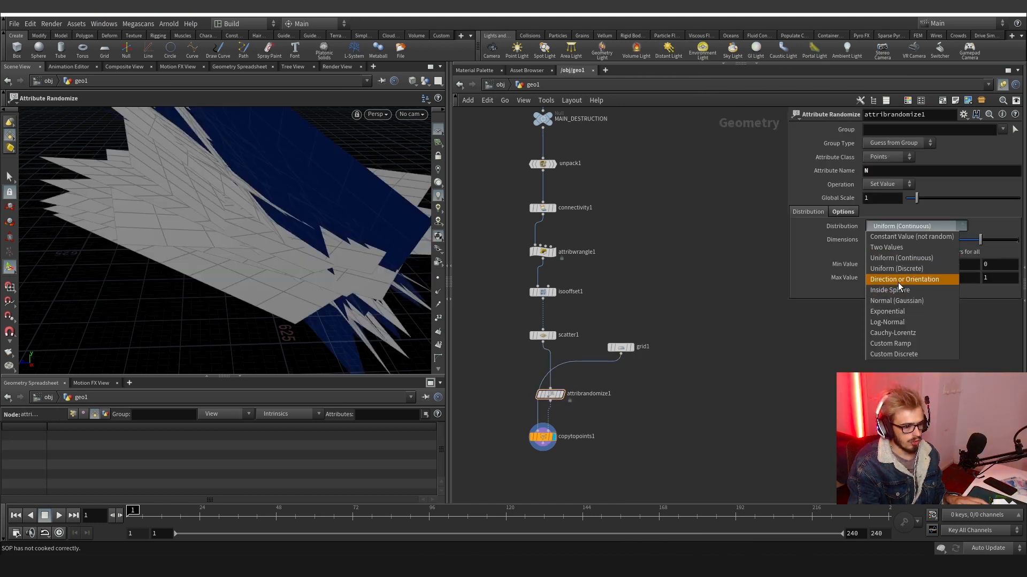
left_click(900, 282)
left_click_drag(295, 259, 260, 218, "alt")
Set grid1's rows and columns to 100 each.
left_click(621, 347)
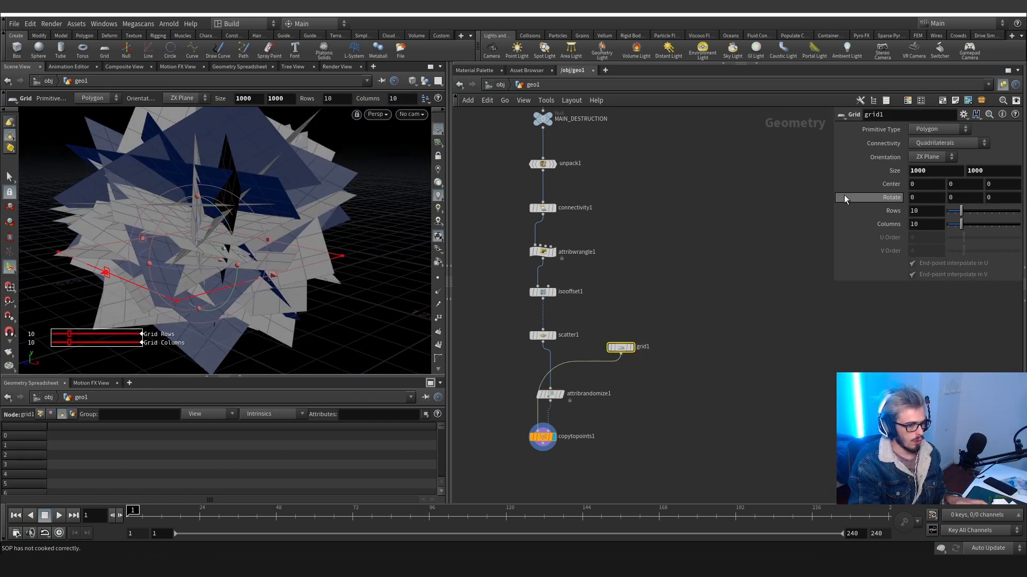
type("0")
left_click(932, 224)
type("0")
left_click(742, 344)
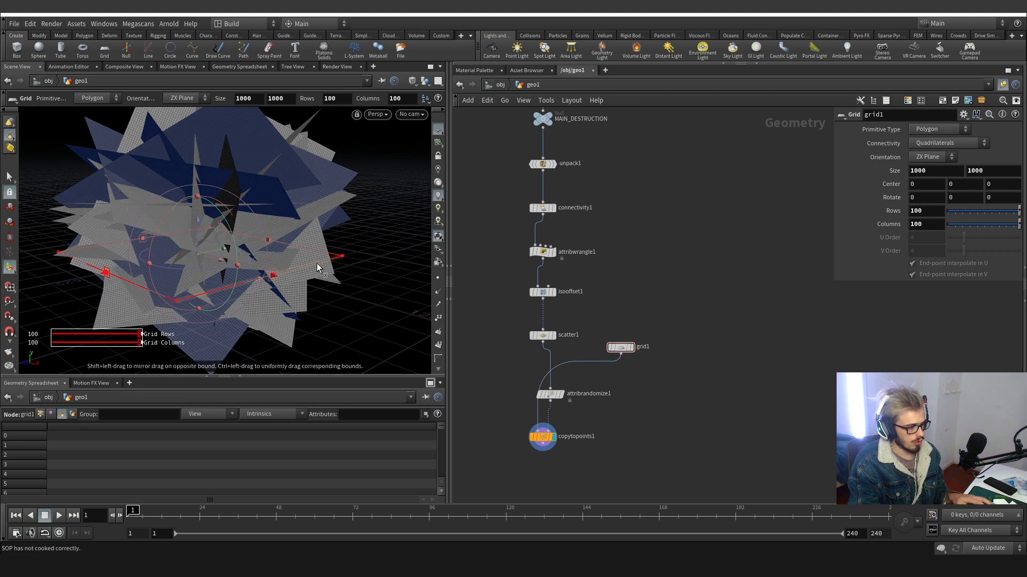
Add a Mountain node and insert it between grid1 and copytopoints1.
scroll(633, 375, "up", 1)
key("Tab")
type("mountain")
key("Return")
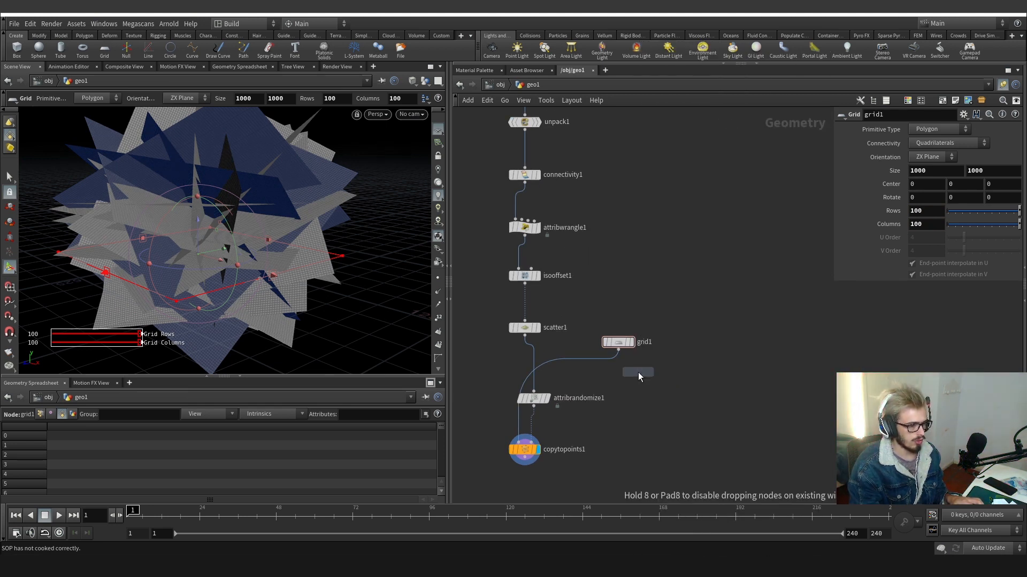
left_click(623, 370)
mouse_move(622, 370)
left_mouse_down()
mouse_move(596, 363)
mouse_move(613, 378)
left_mouse_up()
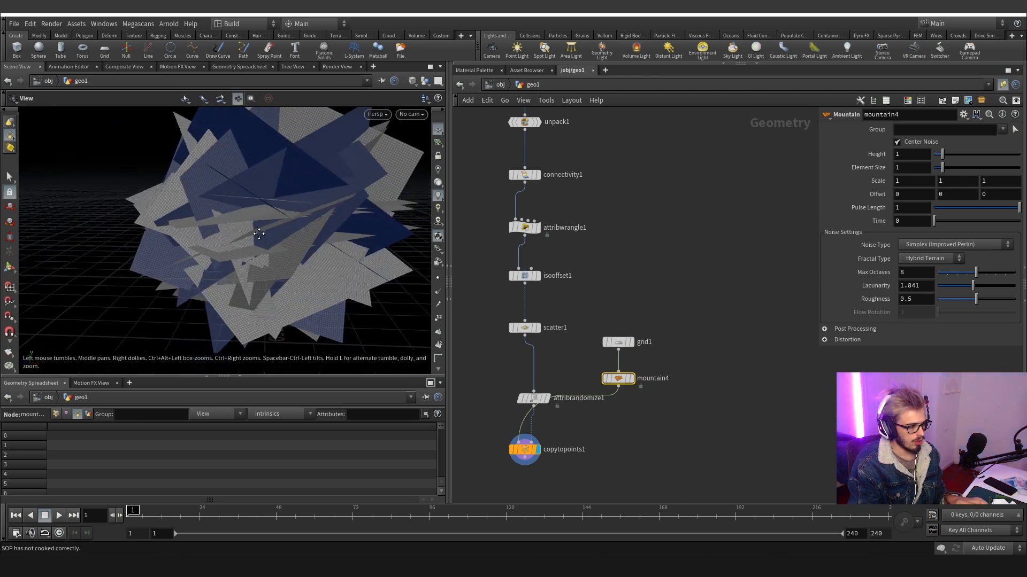
Set mountain4's height to 154.5 and its element size to 130.4.
middle_click_drag(901, 154, 1016, 155)
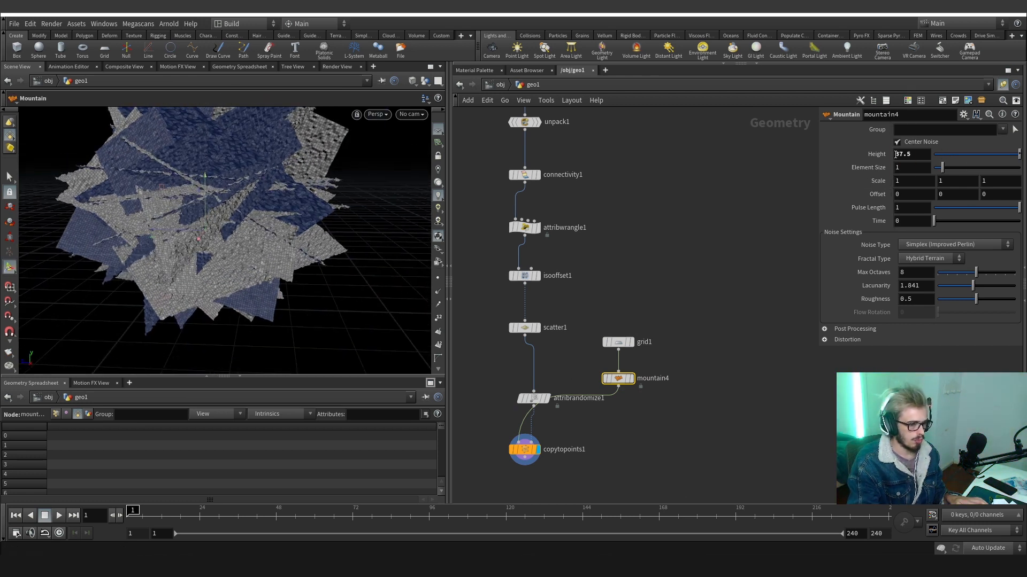
middle_click_drag(895, 155, 952, 135)
key("space")
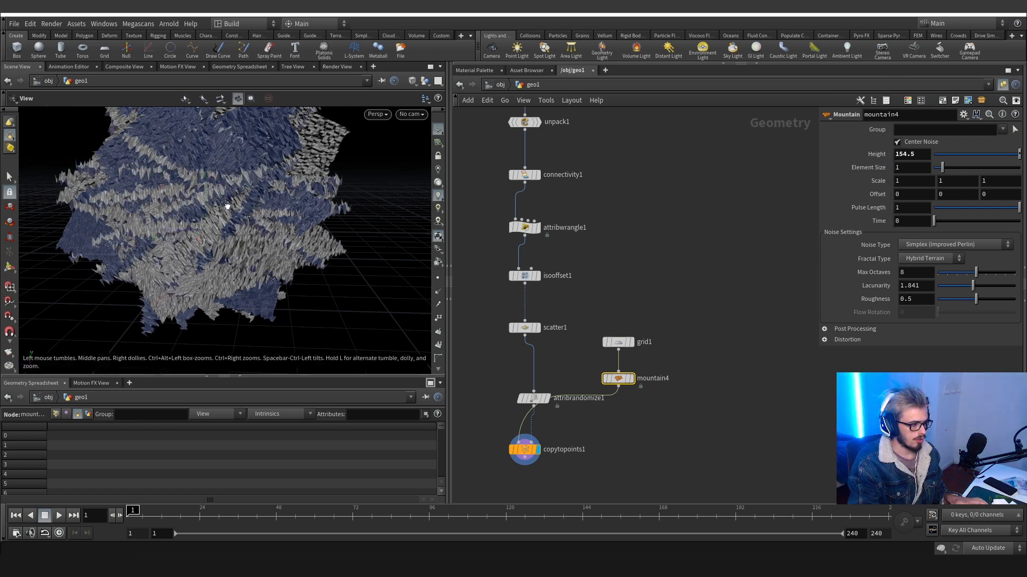
left_click_drag(228, 206, 241, 199)
middle_click_drag(895, 166, 825, 168)
left_click_drag(246, 206, 201, 166, "alt")
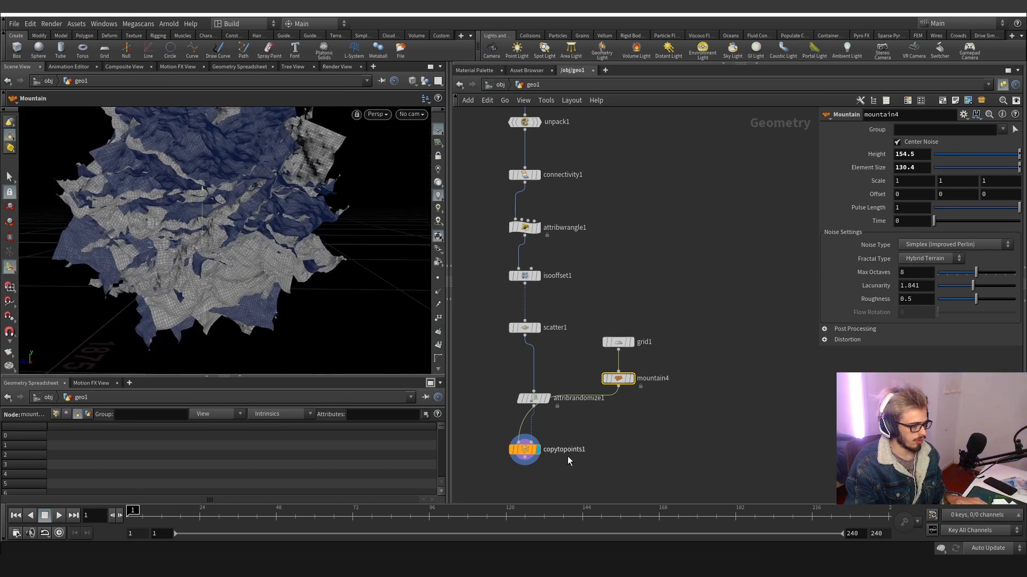
Rearrange attribrandomize1 and copytopoints1 below scatter1, and move grid1 and mountain4 farther to the side of the main chain.
middle_click_drag(585, 464, 583, 410)
left_click_drag(674, 432, 545, 344)
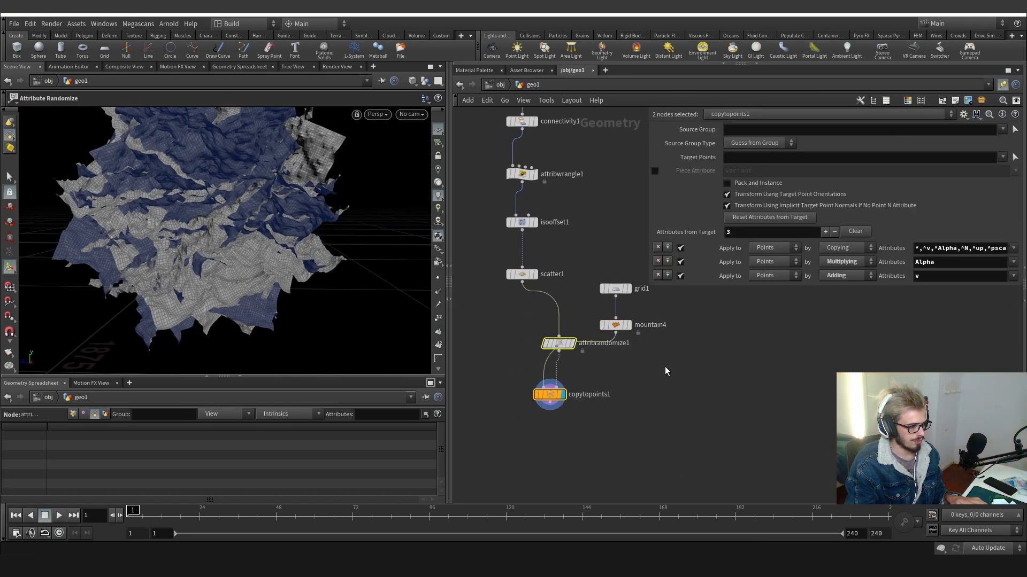
left_click_drag(668, 338, 590, 280)
left_click_drag(621, 328, 496, 325)
middle_click_drag(650, 344, 726, 330)
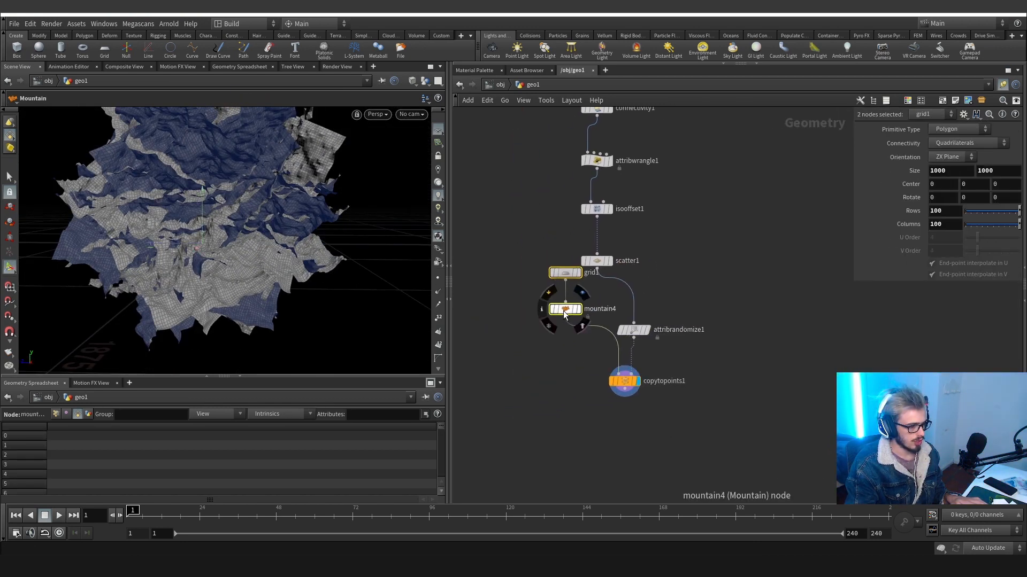
left_click_drag(567, 309, 749, 315)
Add a Boolean Fracture node below copytopoints1 and connect copytopoints1 to it as the cutting surface.
left_click(620, 431)
key("Tab")
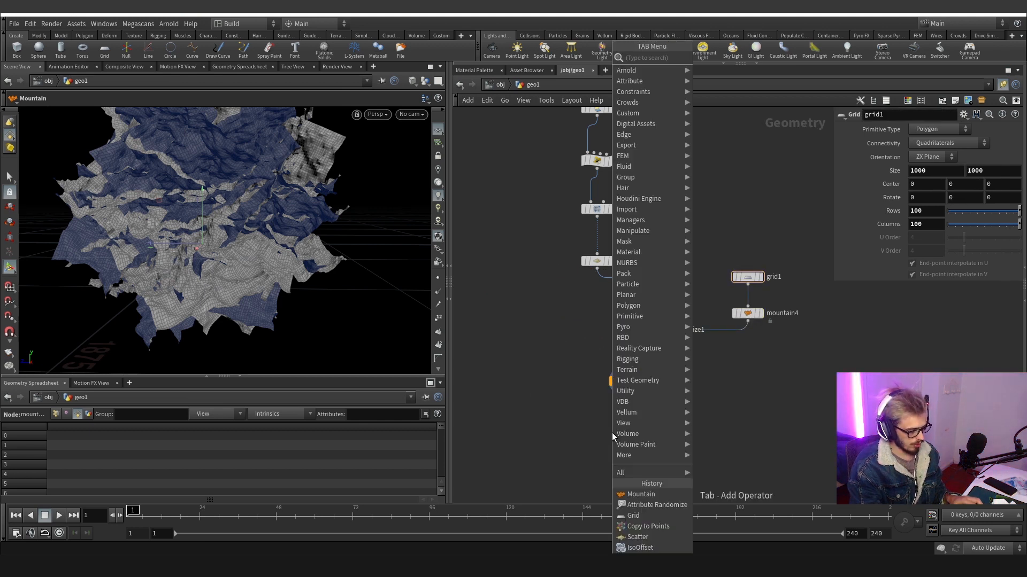
type("bool")
key("Down")
key("Return")
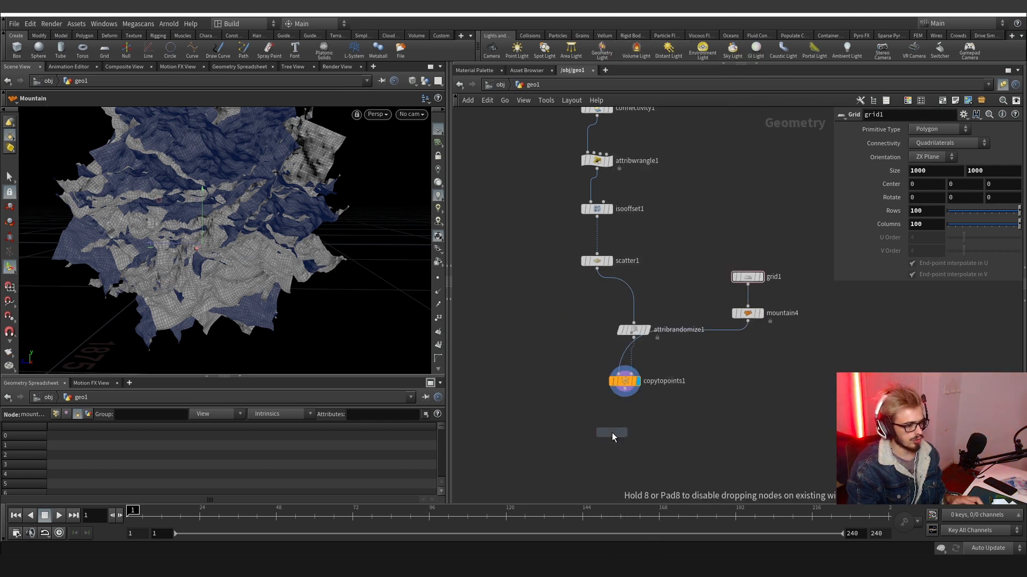
left_click(615, 441)
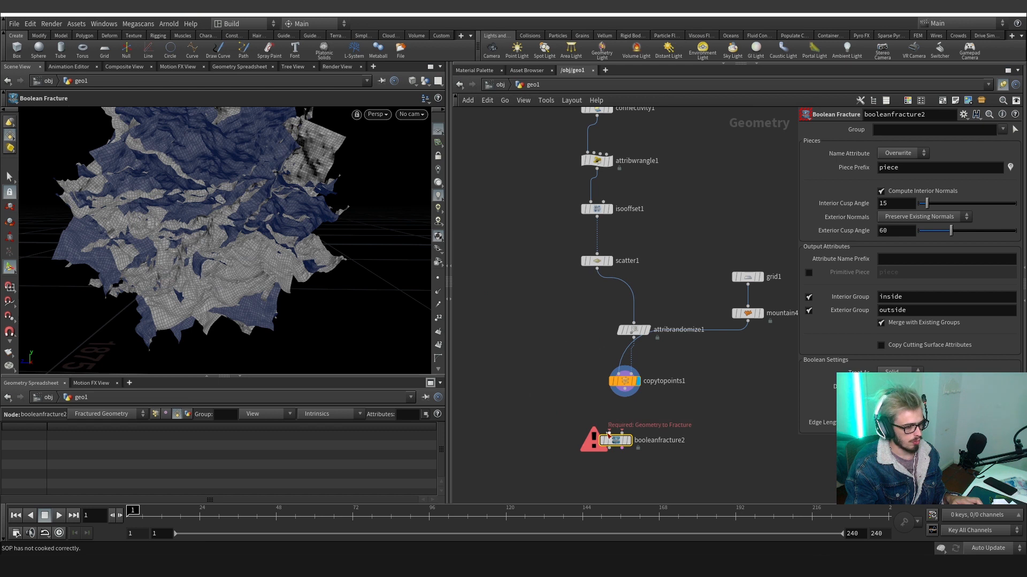
left_click_drag(609, 444, 554, 448)
left_click(619, 393)
left_click(566, 435)
Connect attribwrangle1 to booleanfracture2 as the geometry to fracture and display the fractured result.
middle_click_drag(547, 286, 546, 346)
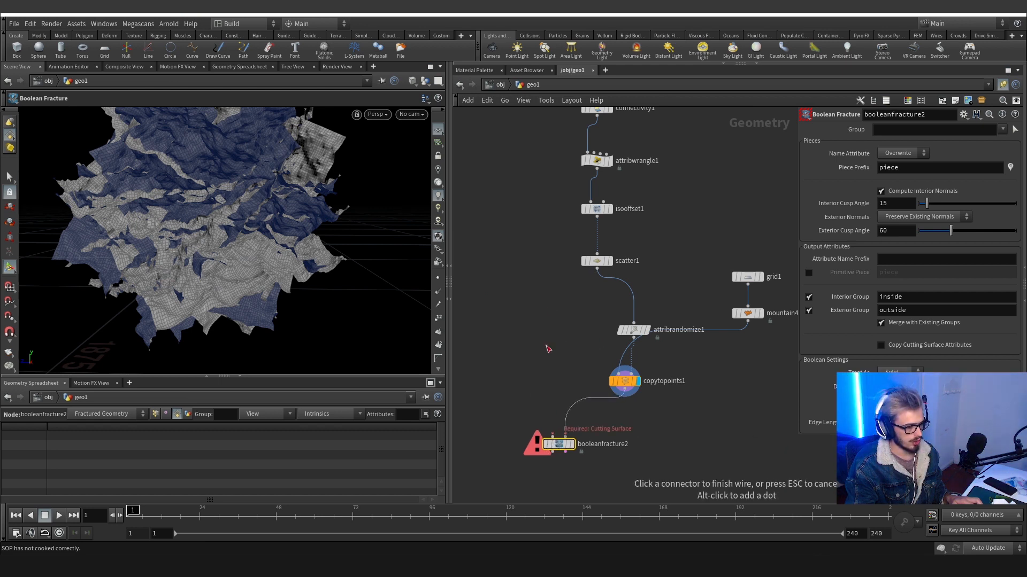
left_click(596, 229)
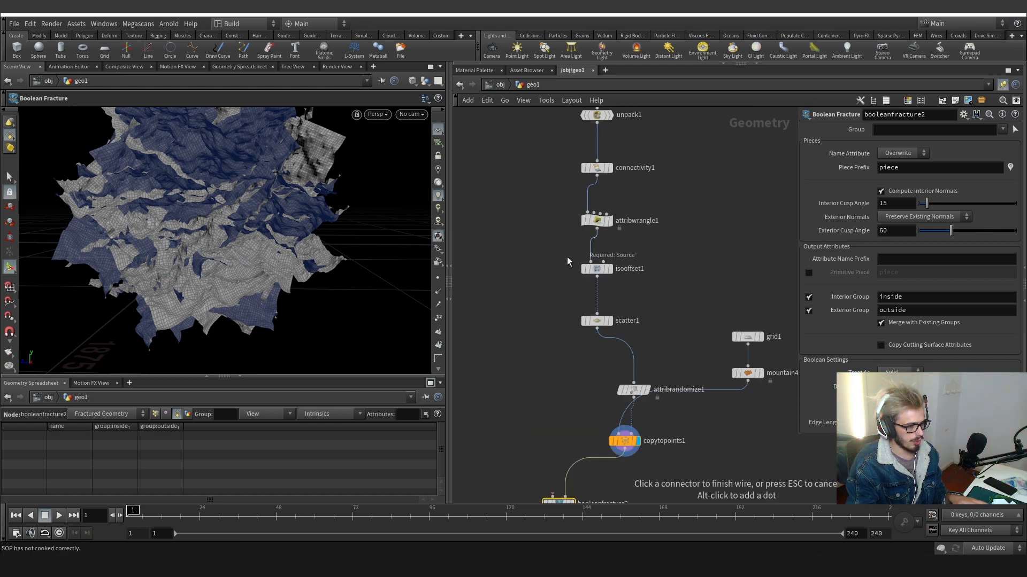
middle_click_drag(544, 479, 552, 373)
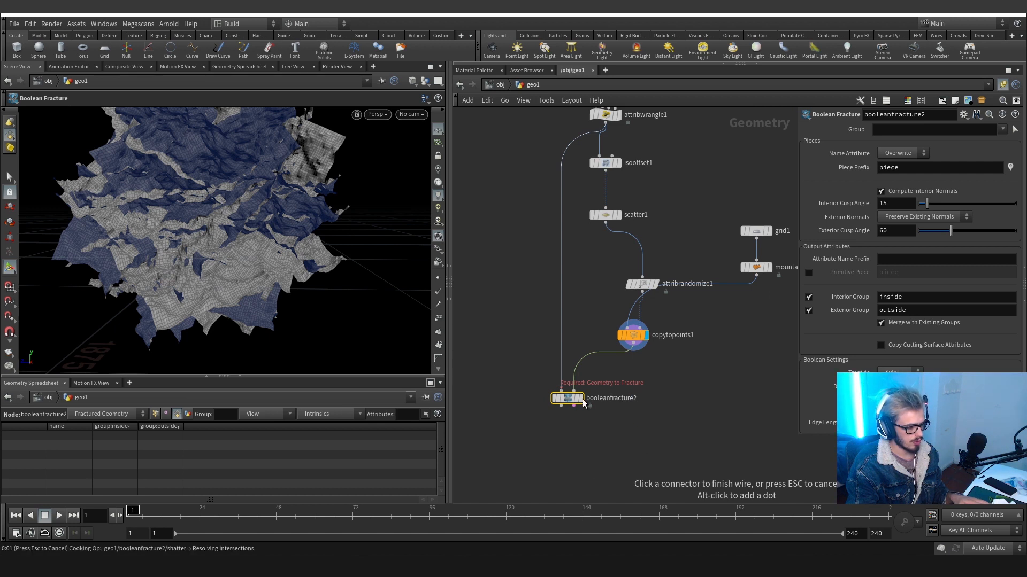
left_click(556, 392)
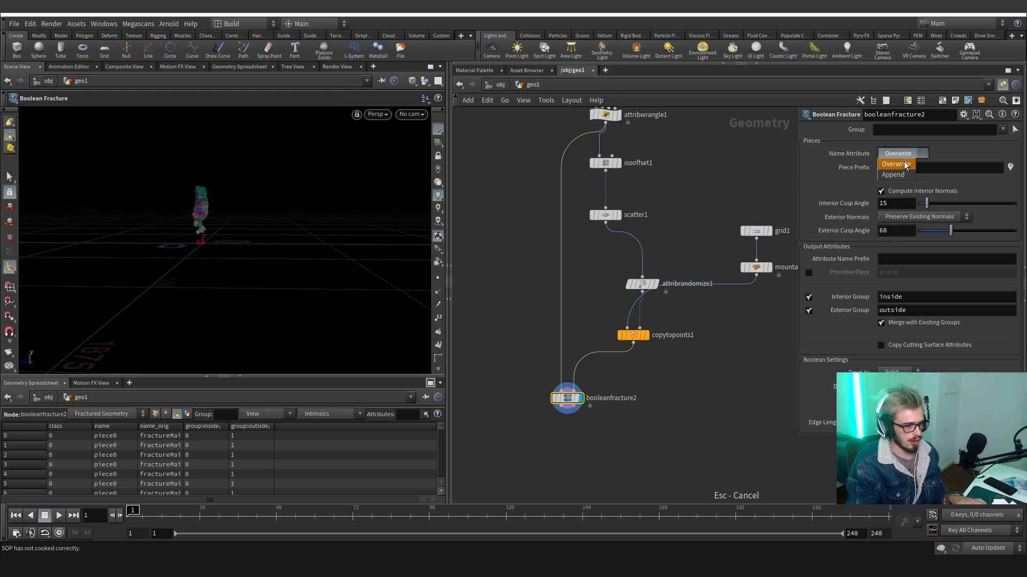
Set booleanfracture2's name attribute mode to Append and its piece prefix to "_".
left_click(907, 174)
double_click(905, 179)
type("_")
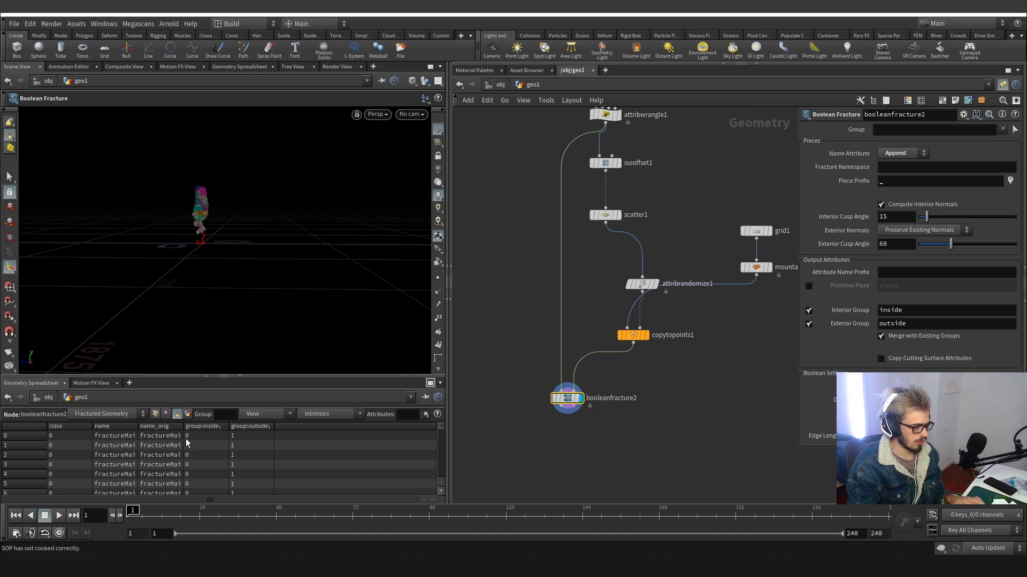
Widen the name and name_orig columns in the geometry spreadsheet and sort the primitives by name.
left_click_drag(183, 429, 278, 428)
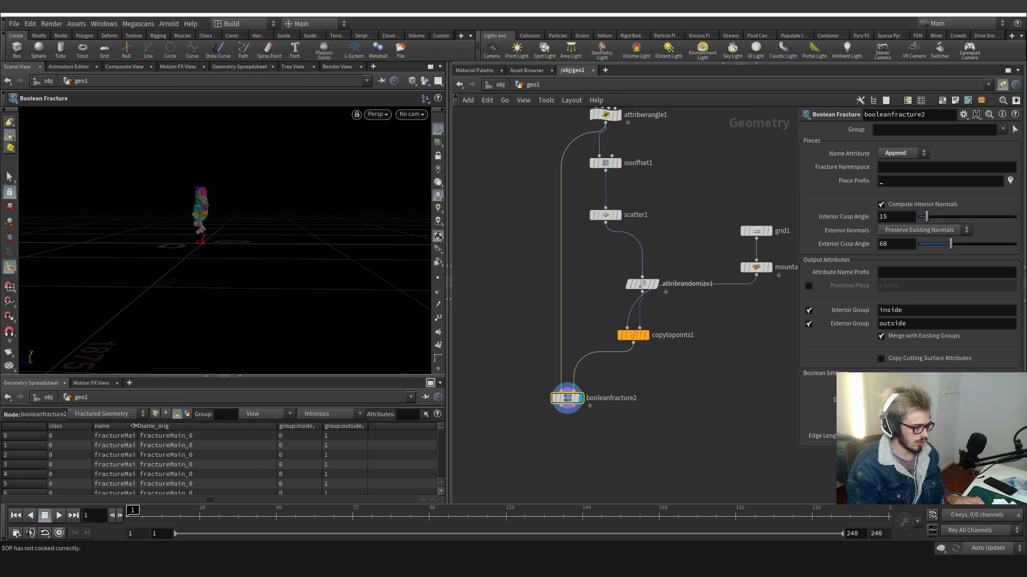
left_click_drag(138, 428, 247, 429)
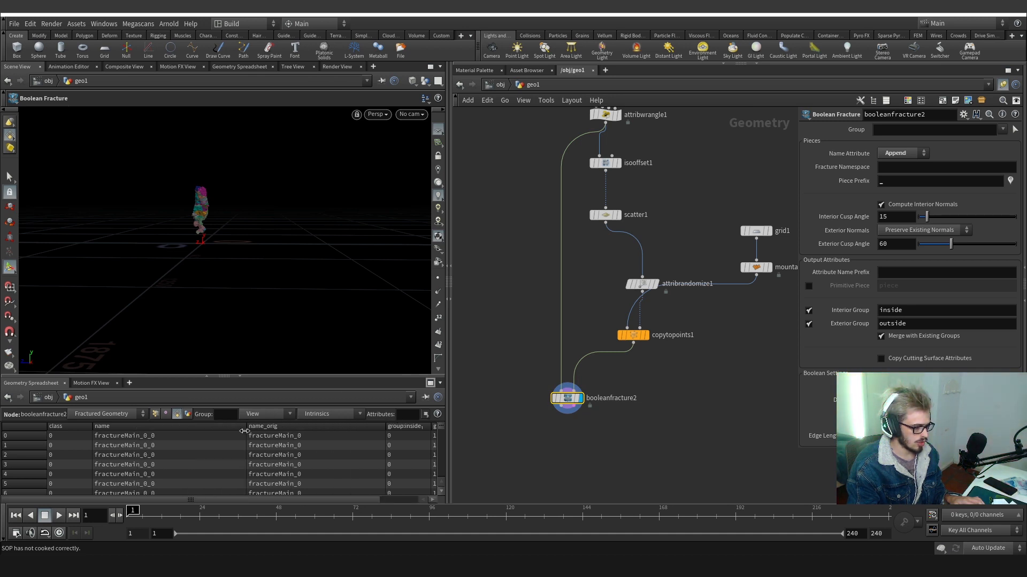
left_click(137, 426)
Examine the fractured column's coloured pieces from several angles and check booleanfracture2's node information.
right_click_drag(199, 177, 213, 225, "alt")
mouse_move(213, 224)
left_mouse_down("alt")
mouse_move(353, 231)
mouse_move(210, 236)
left_mouse_up("alt")
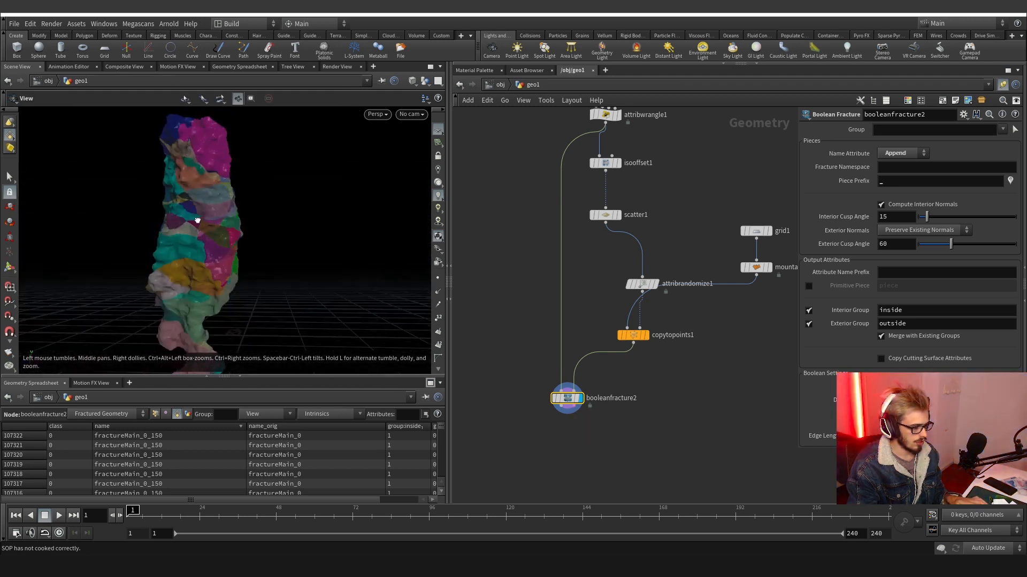
right_click_drag(209, 235, 218, 282, "alt")
middle_click_drag(217, 282, 208, 229, "alt")
right_click_drag(209, 229, 188, 184, "alt")
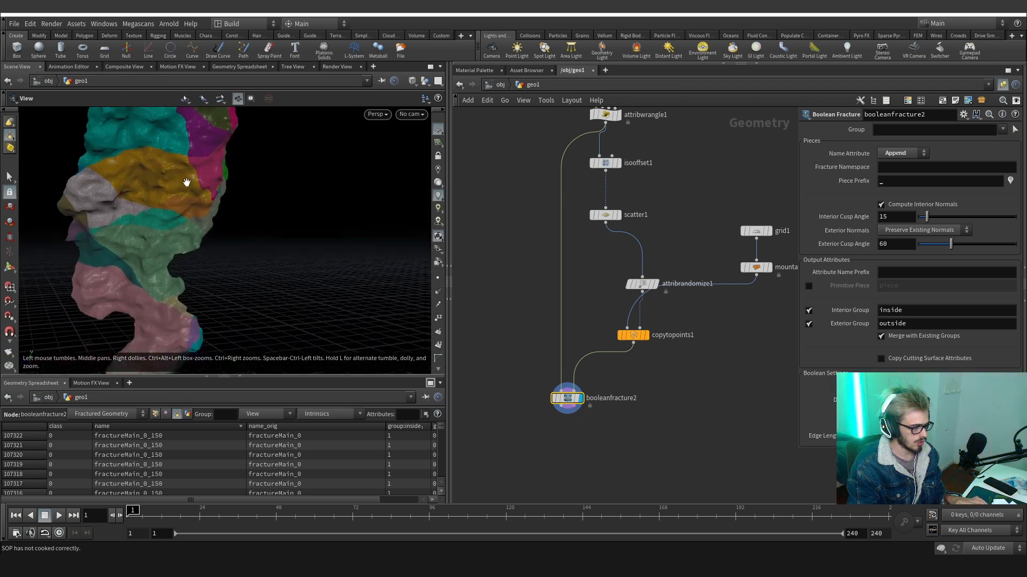
left_click_drag(188, 183, 165, 278, "alt")
right_click_drag(165, 278, 184, 243, "alt")
mouse_move(183, 243)
left_mouse_down("alt")
mouse_move(38, 237)
mouse_move(192, 227)
left_mouse_up("alt")
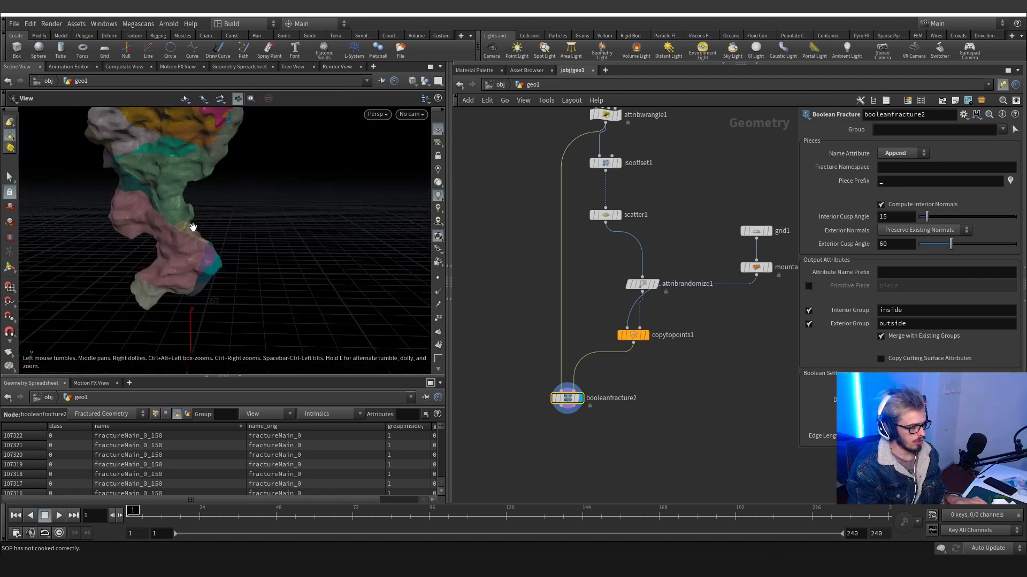
middle_click_drag(192, 226, 215, 324, "alt")
middle_click_drag(571, 420, 577, 354)
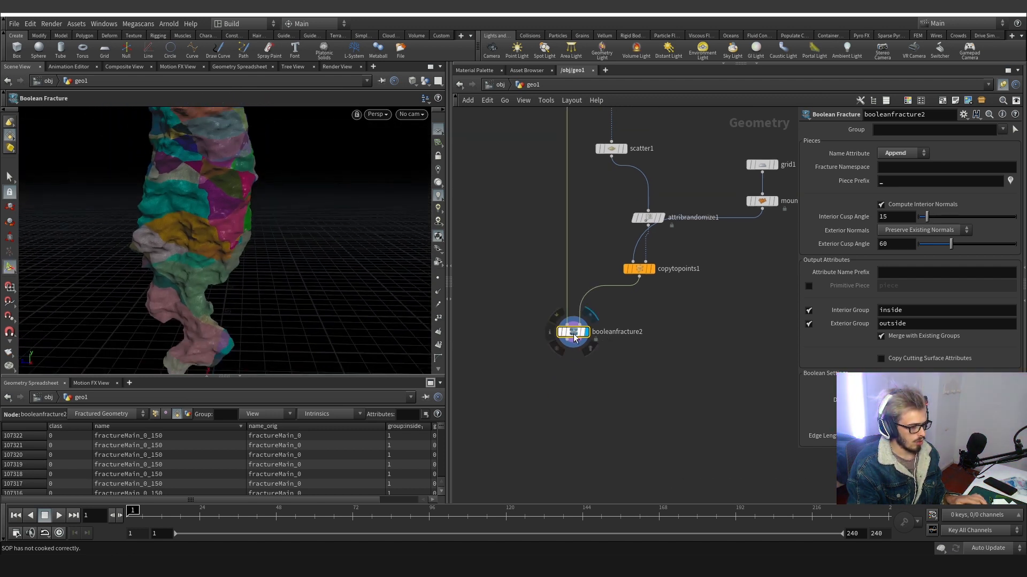
middle_click(571, 333)
Change the name visualizer's colour attribute to name_orig.
scroll(442, 342, "down", 4)
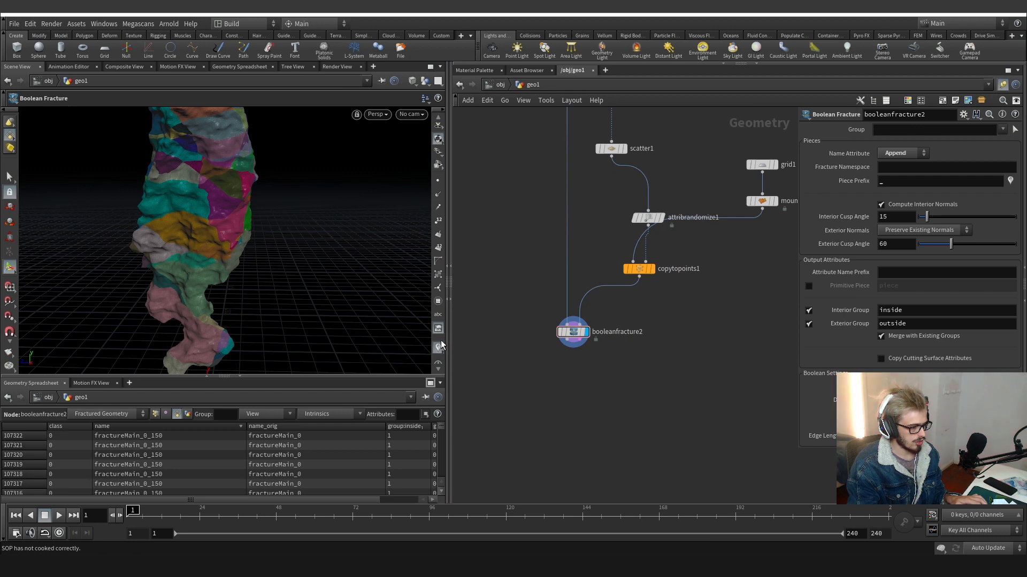
left_click(438, 347)
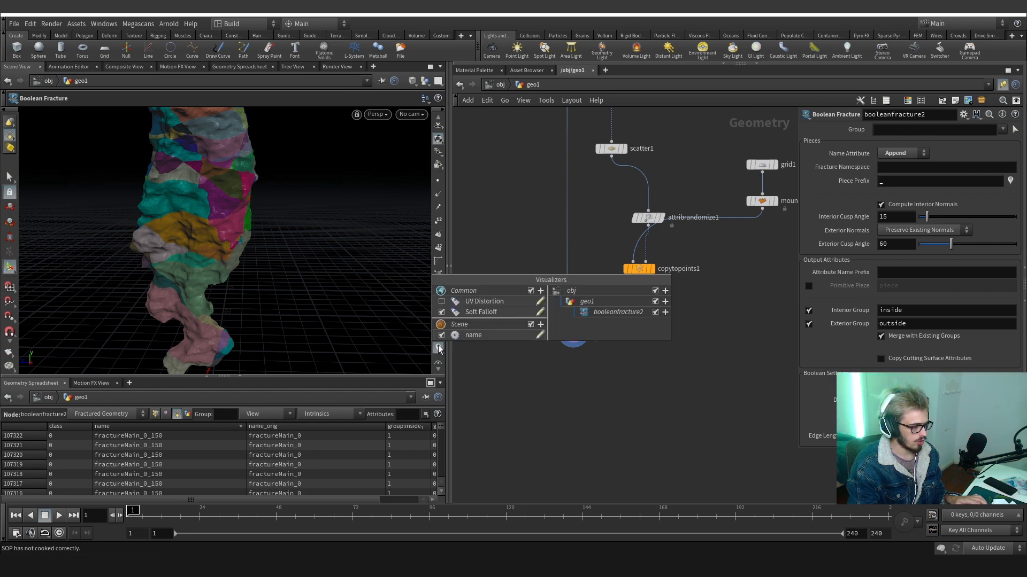
left_click(540, 336)
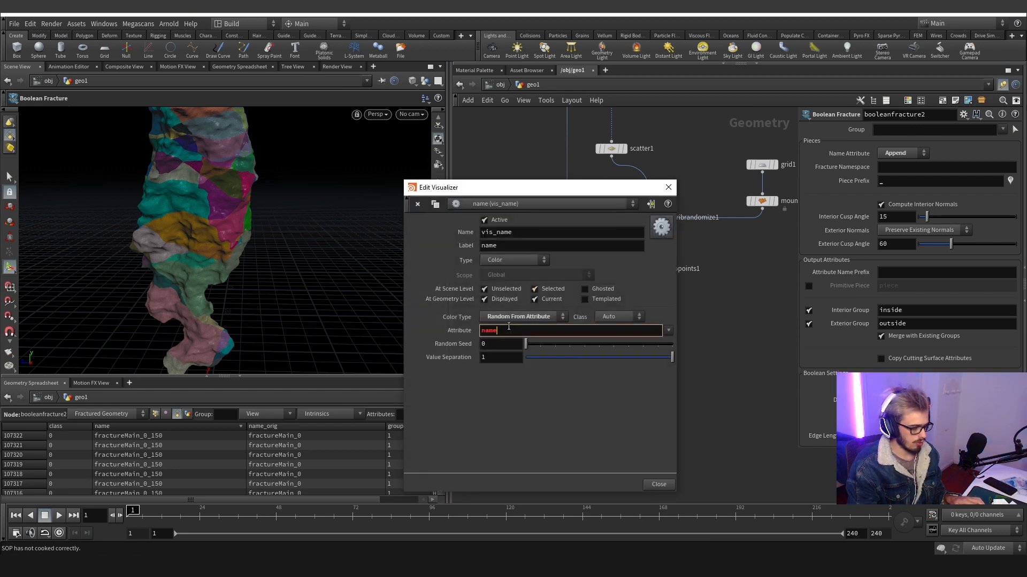
type("orig")
key("Return")
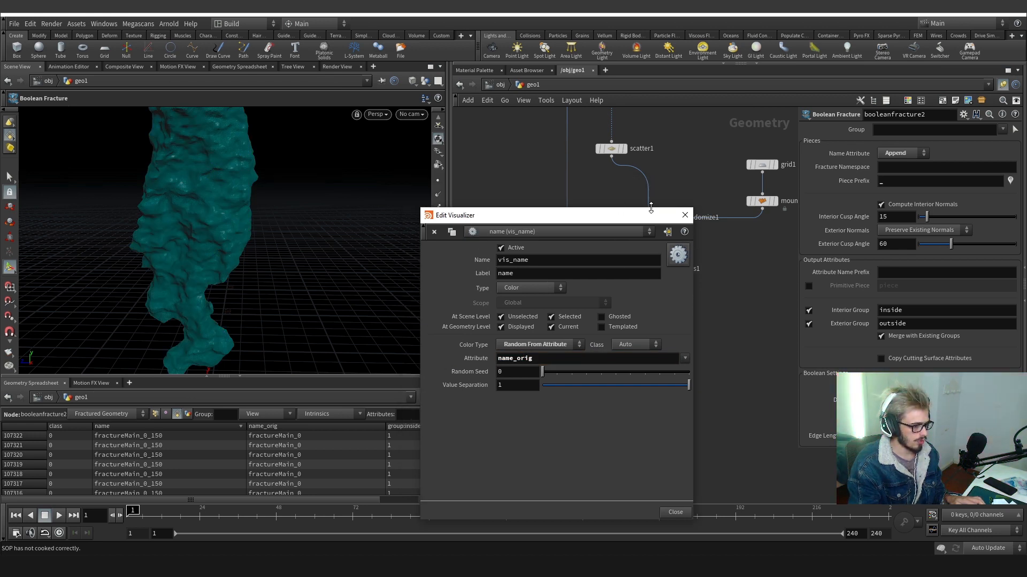
left_click(684, 216)
Duplicate connectivity1 and attribwrangle1 and place the copies in the chain below booleanfracture2.
middle_click_drag(526, 220, 527, 329)
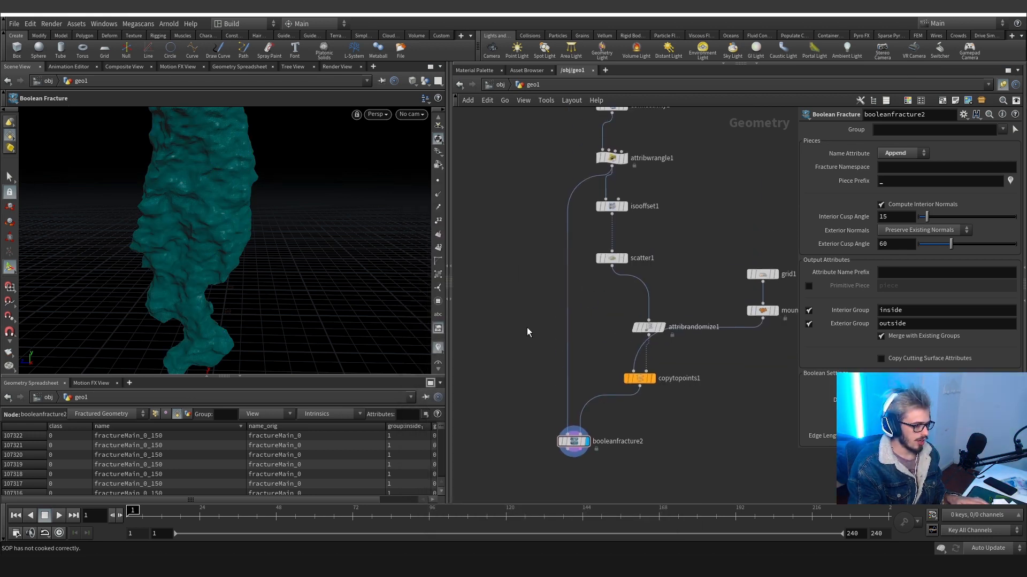
middle_click_drag(670, 240, 644, 324)
scroll(656, 295, "down", 1)
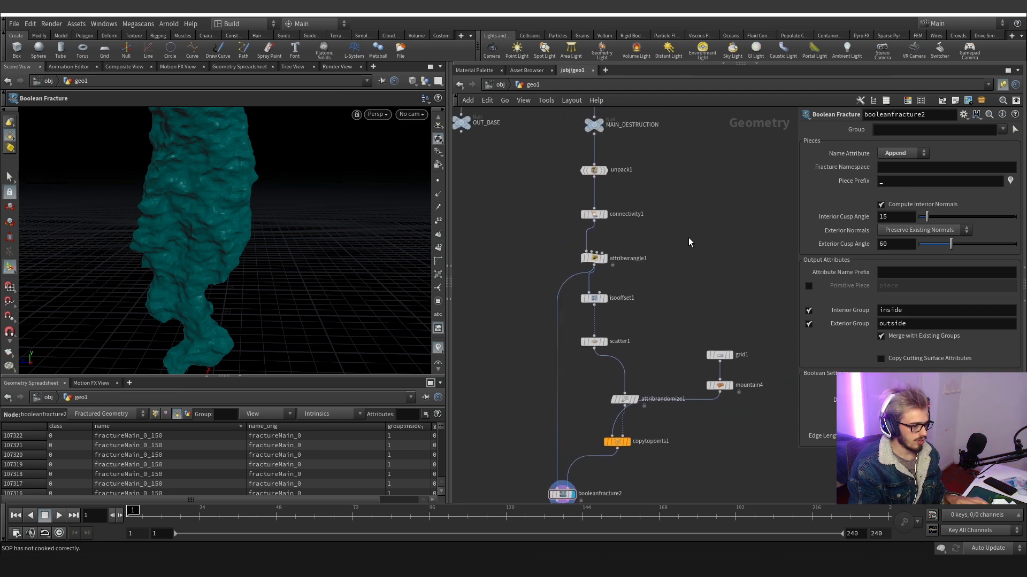
left_click_drag(689, 242, 568, 163)
left_click_drag(596, 221, 500, 454, "alt")
middle_click_drag(503, 395, 497, 369)
key("ctrl+z")
left_click_drag(625, 290, 479, 380)
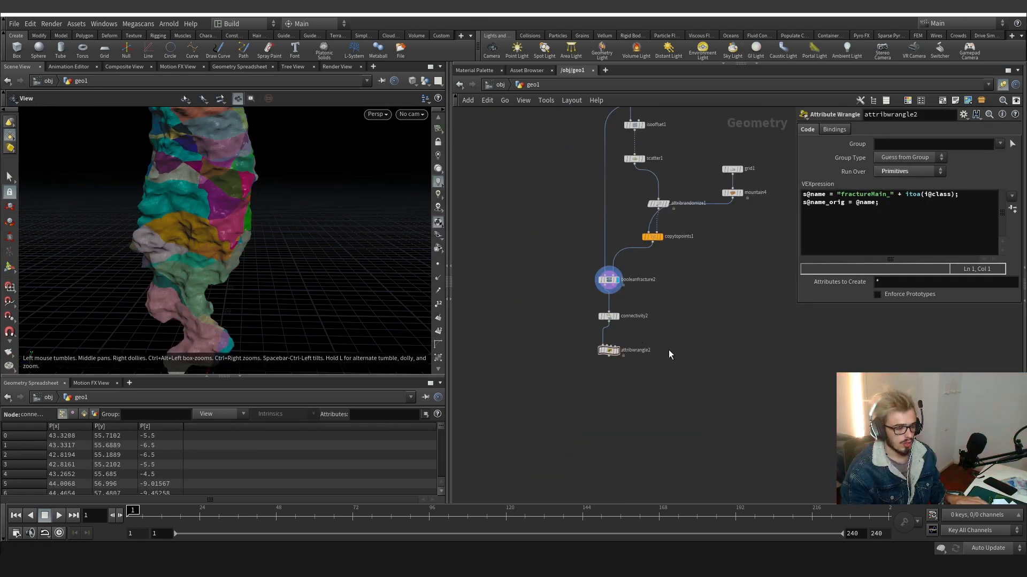
scroll(622, 327, "up", 3)
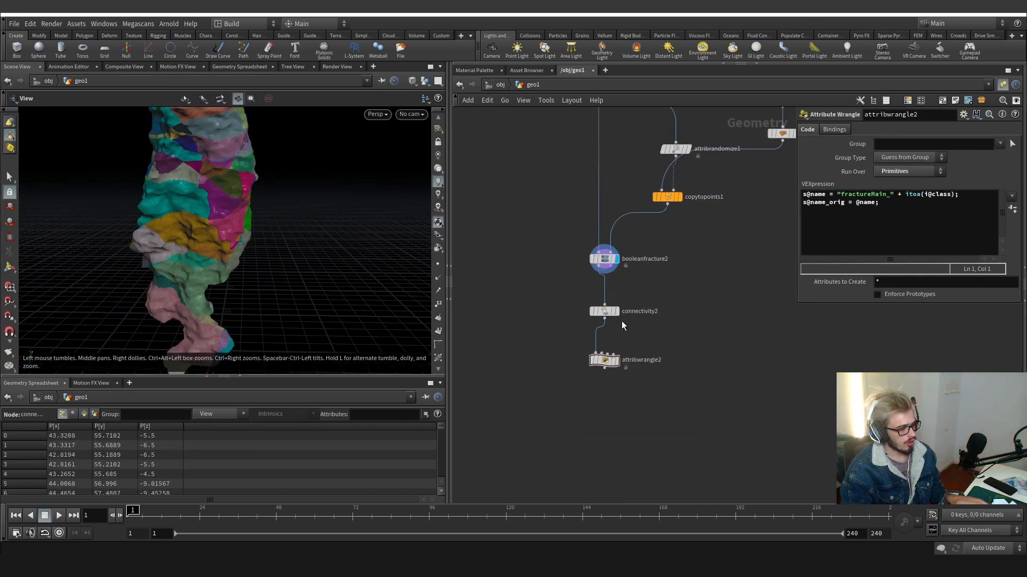
middle_click_drag(658, 319, 629, 374)
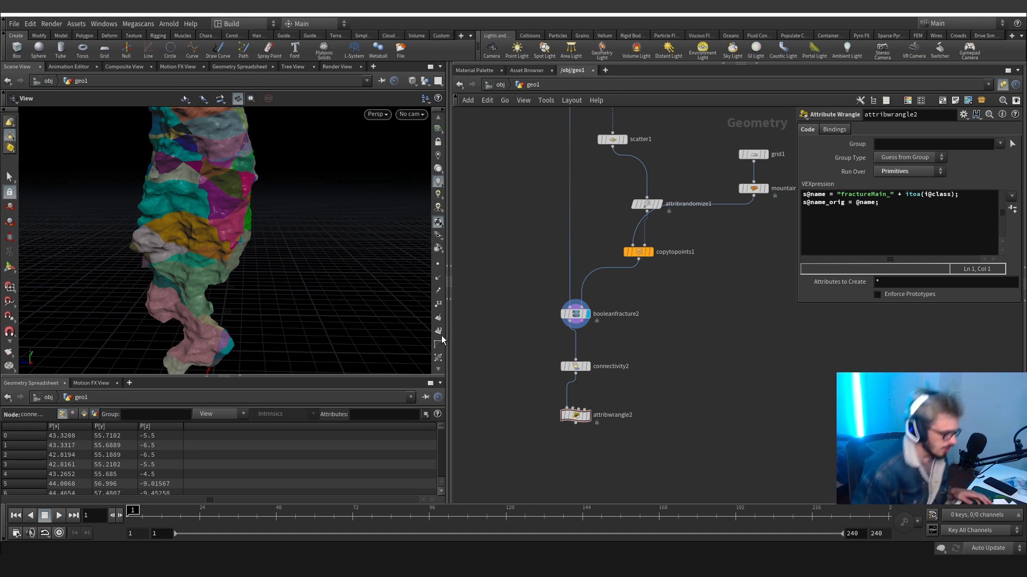
Display attribwrangle2 and check its primitives' name and name_orig values, sorted by name, in the geometry spreadsheet.
left_click(587, 367)
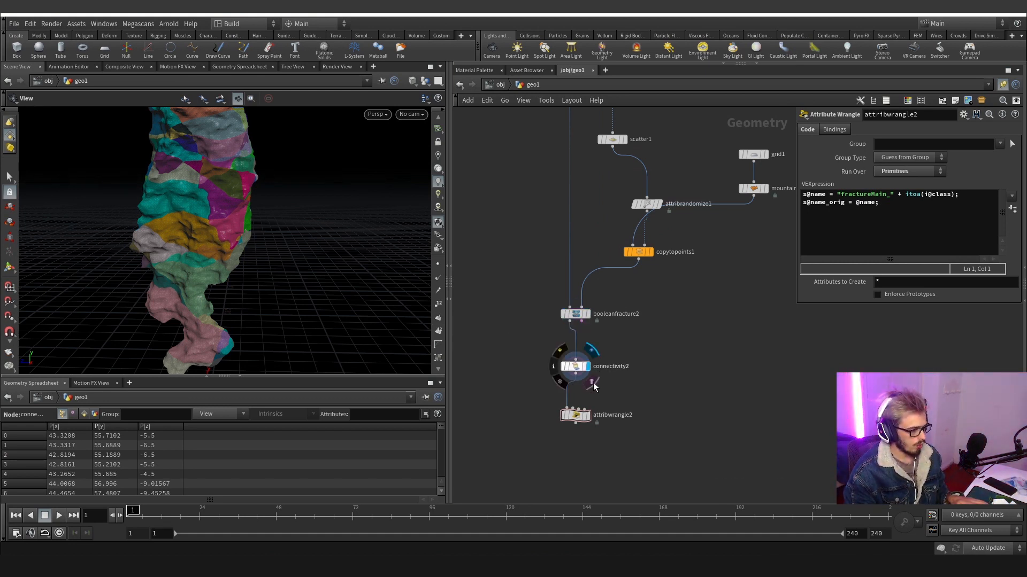
left_click(586, 415)
left_click_drag(657, 455, 524, 407)
left_click_drag(241, 257, 224, 224)
left_click(88, 416)
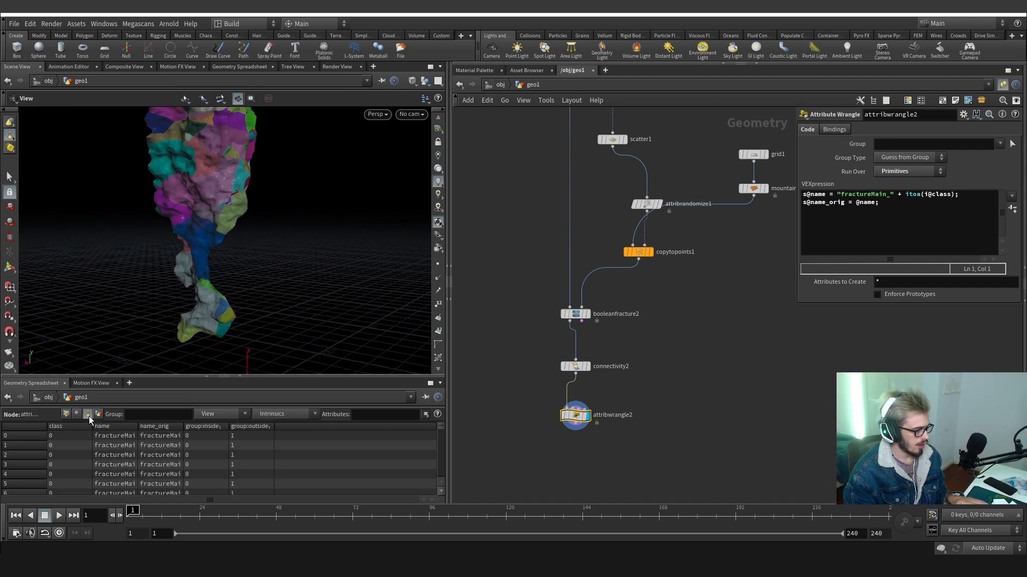
left_click(133, 429)
left_click_drag(135, 429, 174, 429)
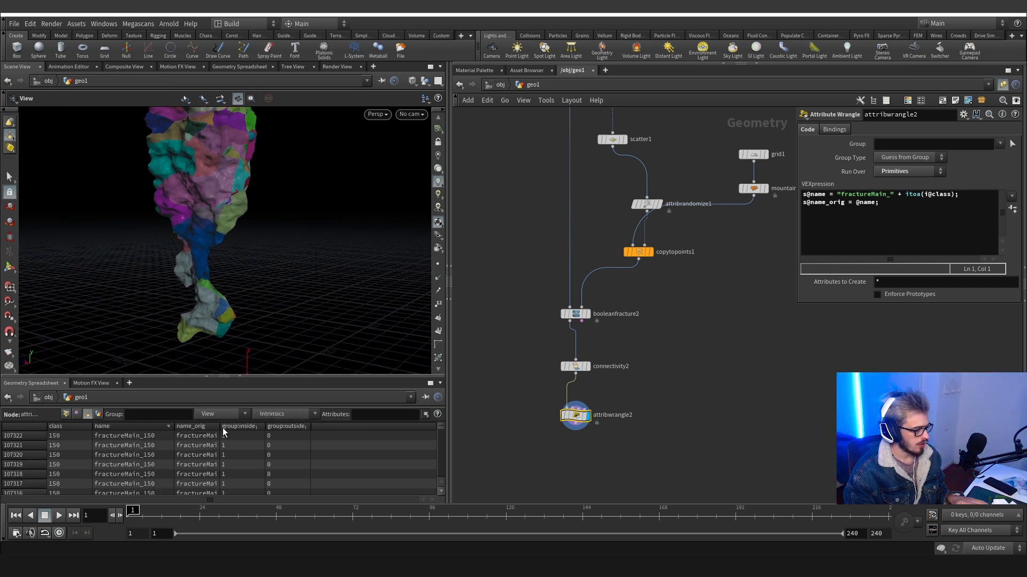
left_click_drag(251, 428, 247, 428)
Add a For-Each Named Primitive block below attribwrangle2, feed attribwrangle2 into it, and display foreach_end1.
scroll(672, 402, "down", 2)
middle_click_drag(614, 432, 611, 348)
scroll(610, 347, "down", 1)
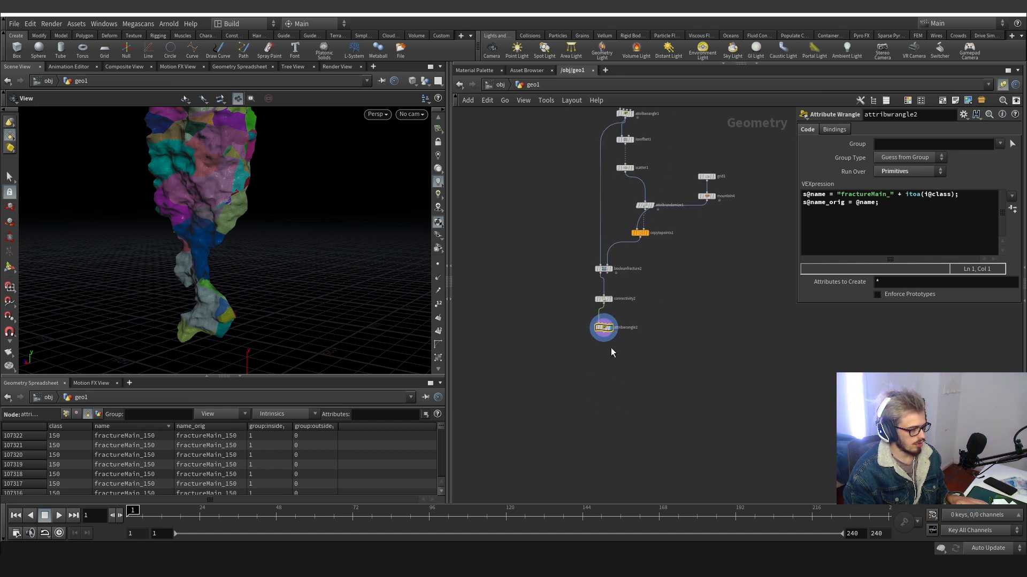
scroll(611, 348, "up", 2)
left_click(604, 332)
key("Tab")
type("for ea")
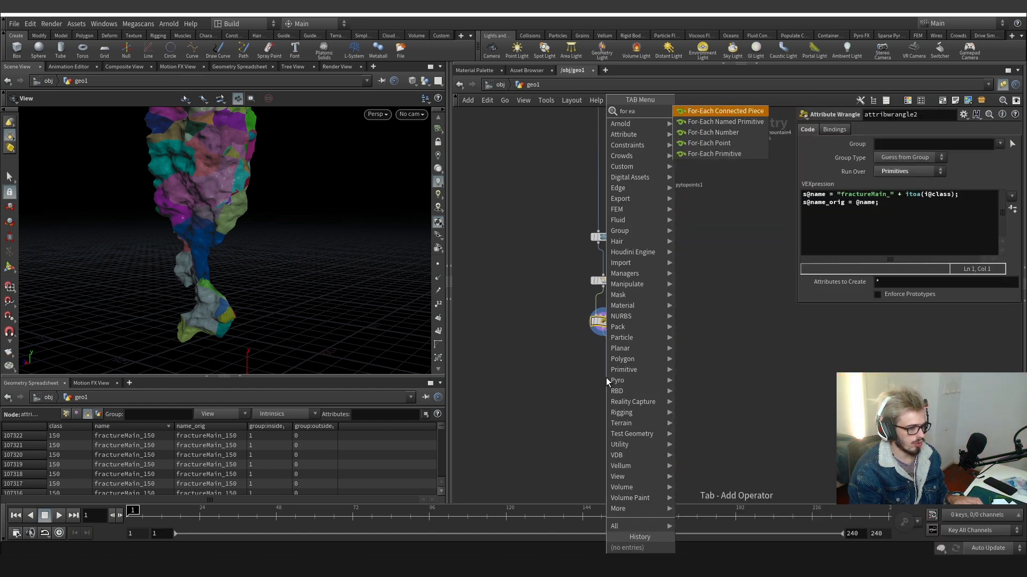
key("Down")
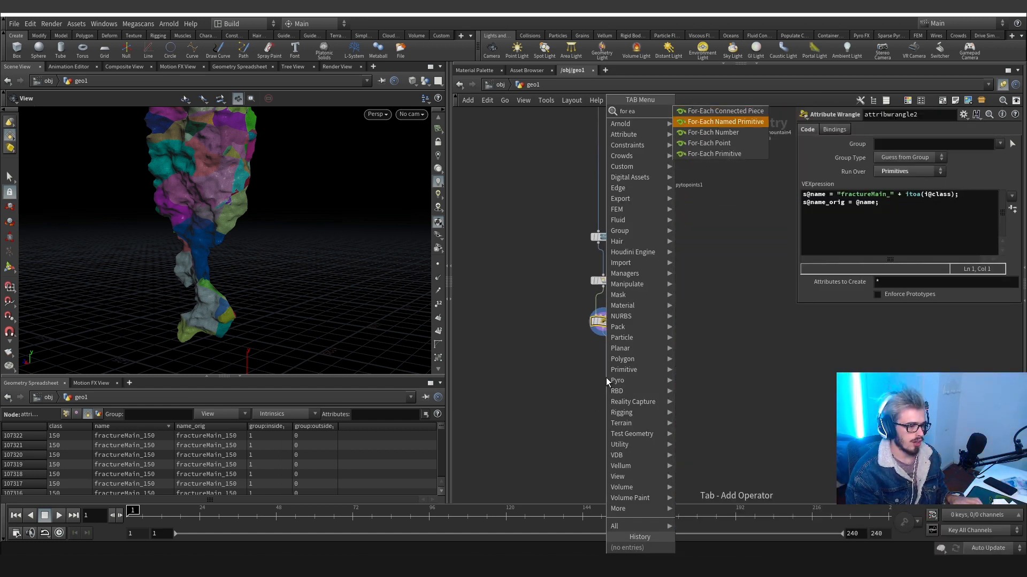
key("Return")
left_click(605, 378)
left_click_drag(635, 448, 611, 427)
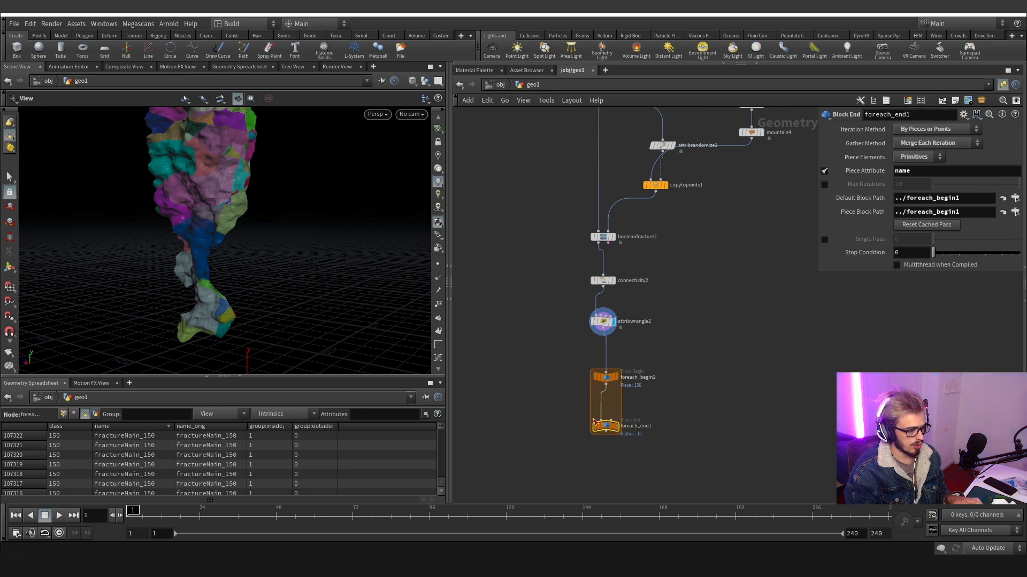
left_click(614, 427)
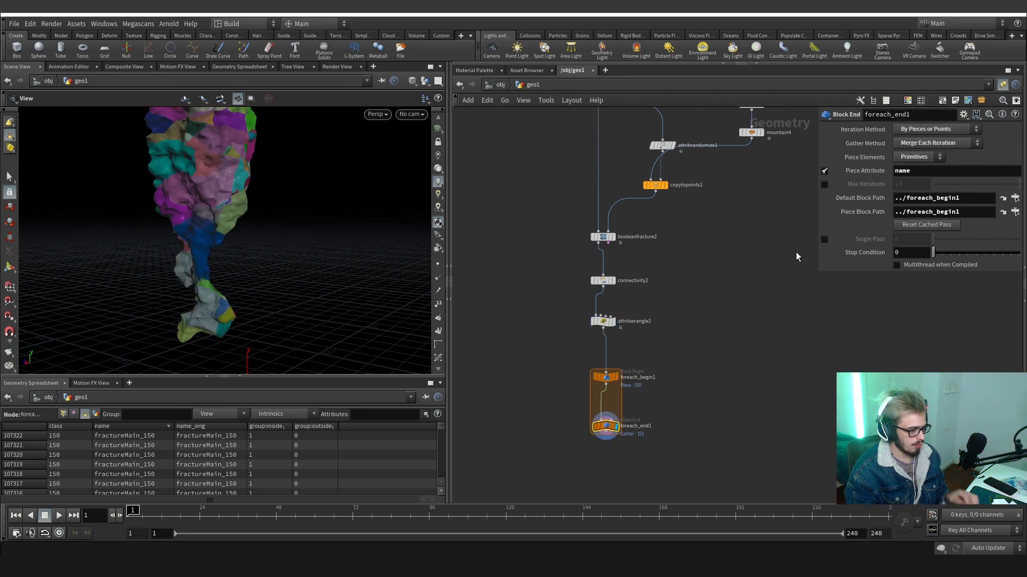
Align the for-each block under attribwrangle2, move foreach_end1 farther down, and enable its Single Pass option.
left_click(909, 171)
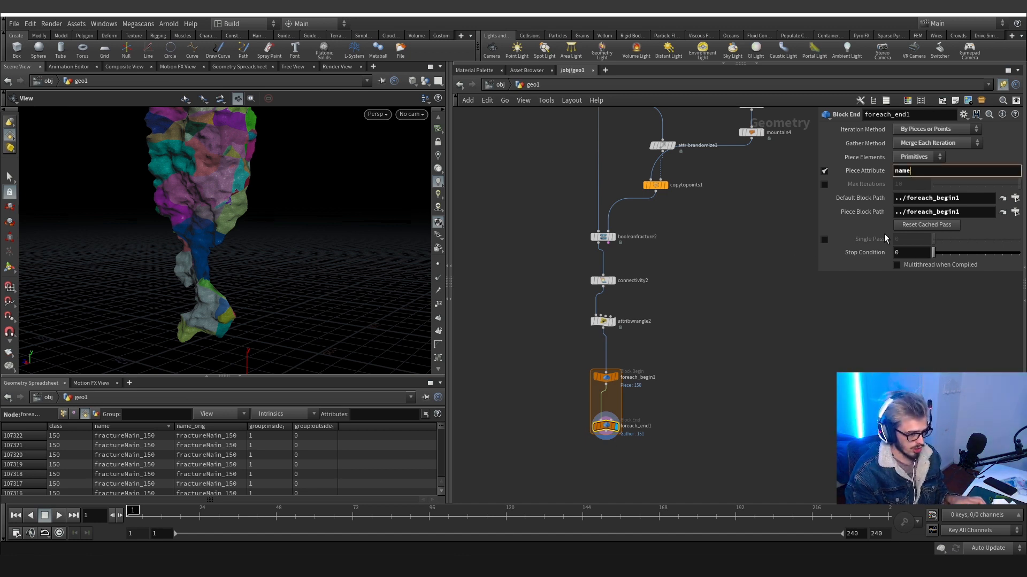
left_click_drag(691, 462, 608, 373)
left_click(668, 400)
middle_click_drag(668, 393, 667, 336)
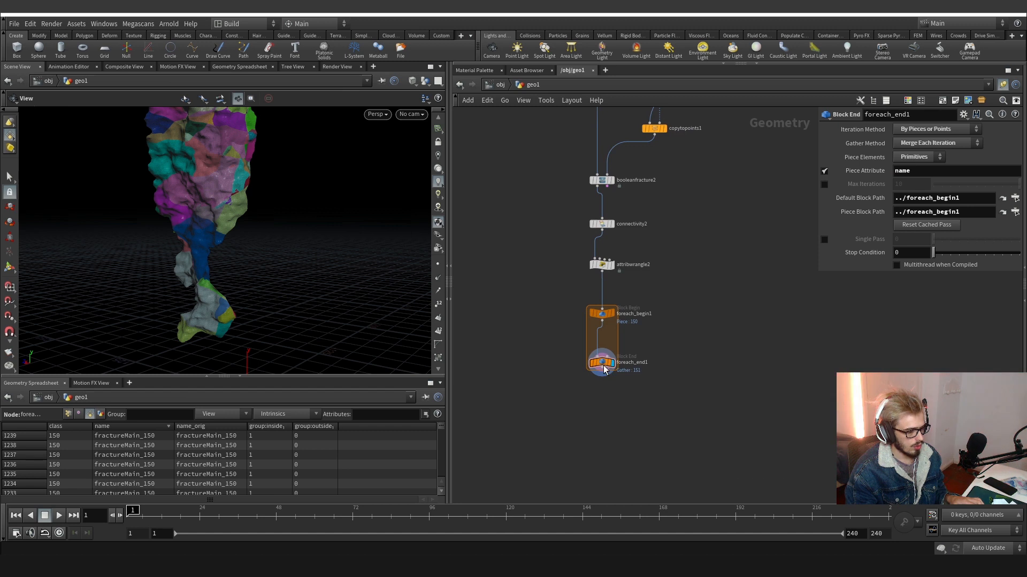
left_click_drag(606, 370, 604, 429)
left_click(824, 240)
Duplicate the isooffset1, scatter1, attribrandomize1, grid1, mountain4 and copytopoints1 branch, place the copies beside the for-each block, and move foreach_end1 farther down.
scroll(789, 153, "down", 1)
middle_click_drag(788, 153, 718, 322)
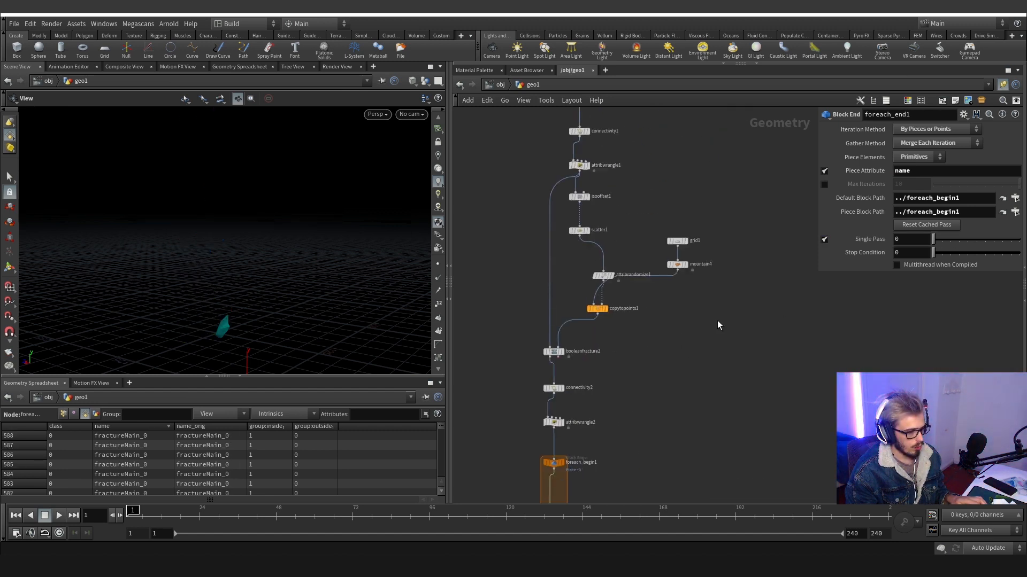
left_click_drag(578, 217, 579, 220)
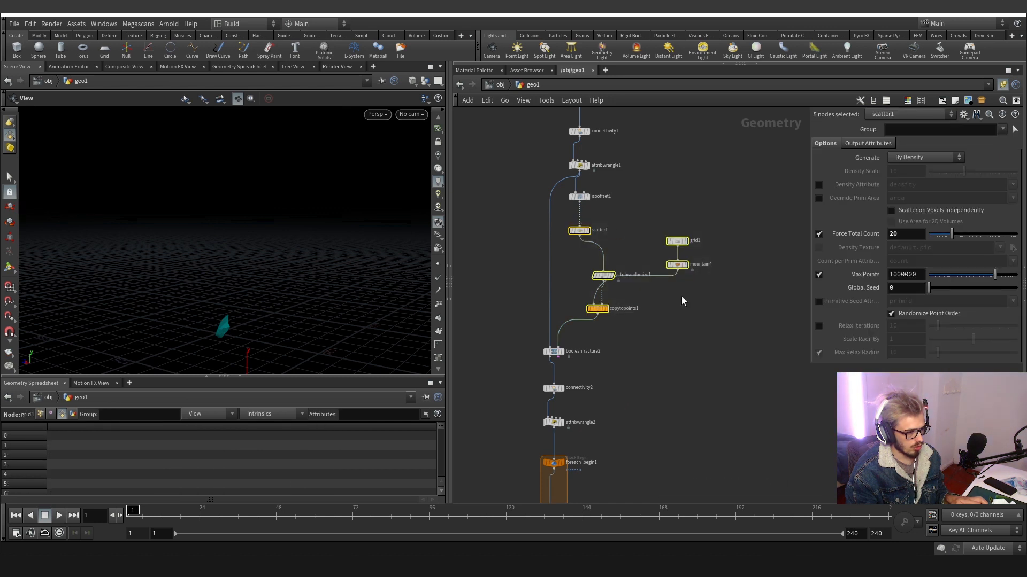
left_click_drag(727, 334, 577, 197)
key("ctrl+c")
key("ctrl+v")
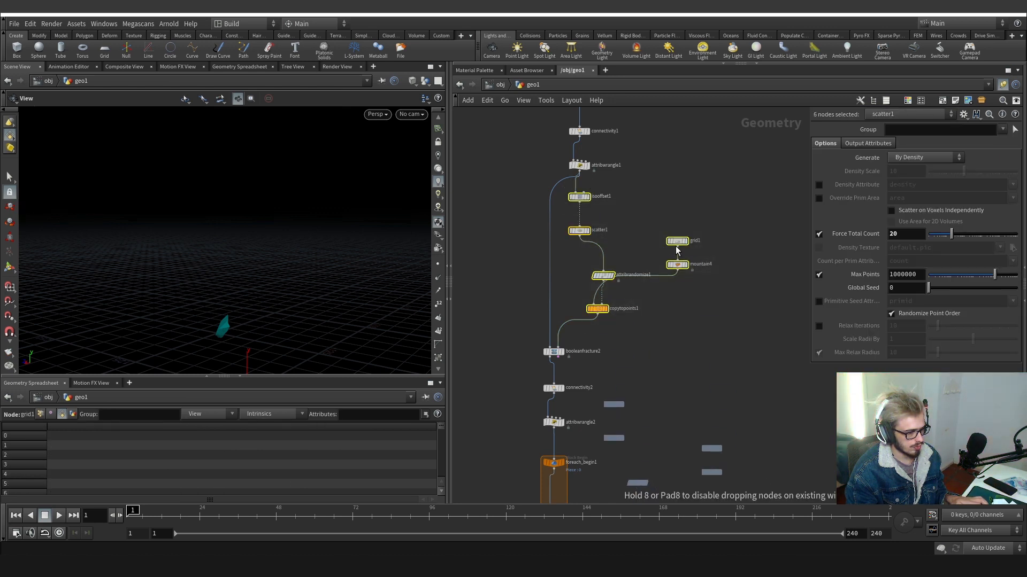
middle_click_drag(675, 341, 677, 279)
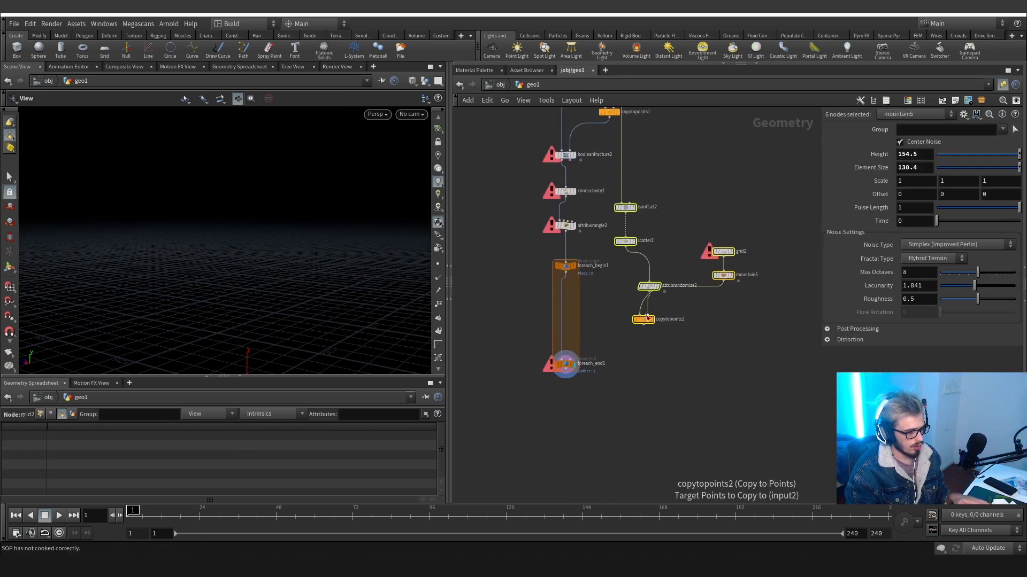
left_click_drag(647, 318, 664, 362)
left_click(576, 366)
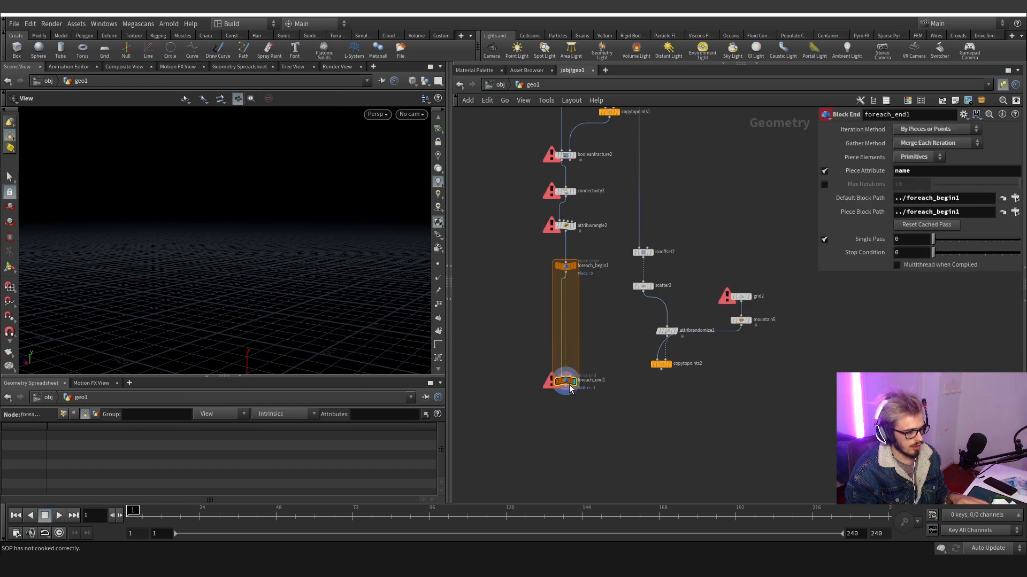
left_click_drag(570, 389, 575, 412)
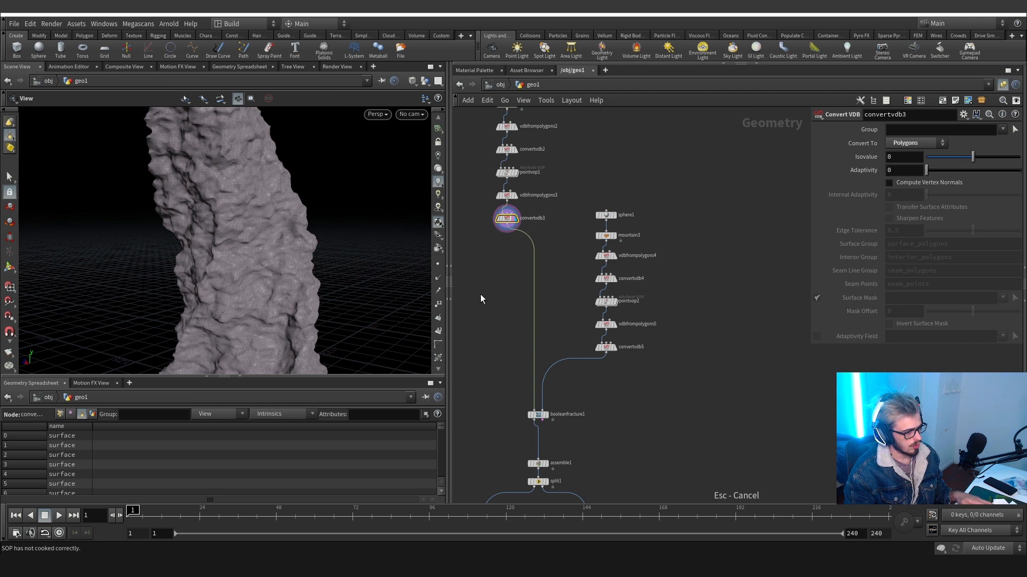
Check convertvdb5, booleanfracture1 and MAIN_DESTRUCTION in order down the chain to trace the cooking error.
middle_click_drag(480, 298, 511, 229)
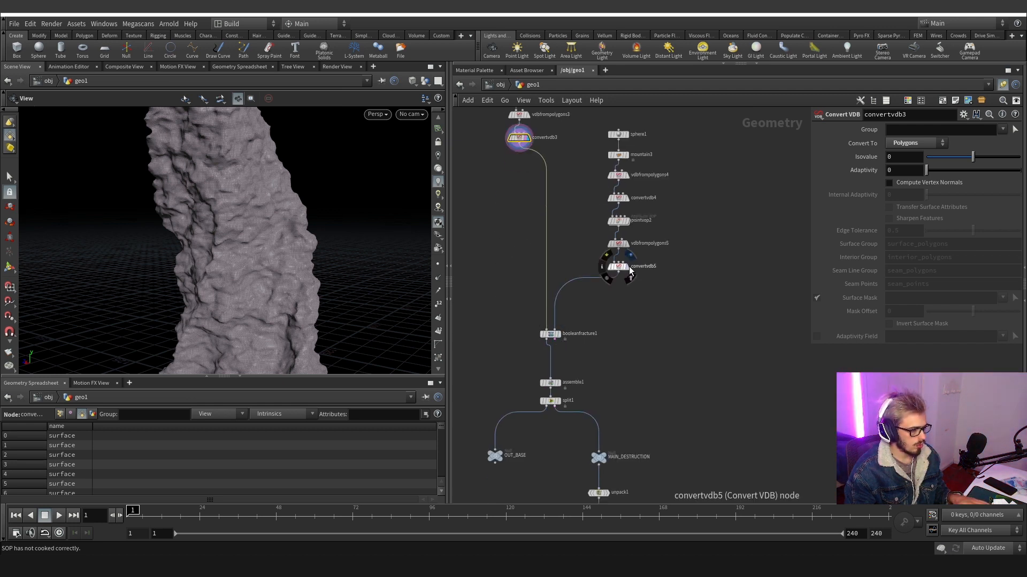
left_click(630, 271)
left_click(557, 335)
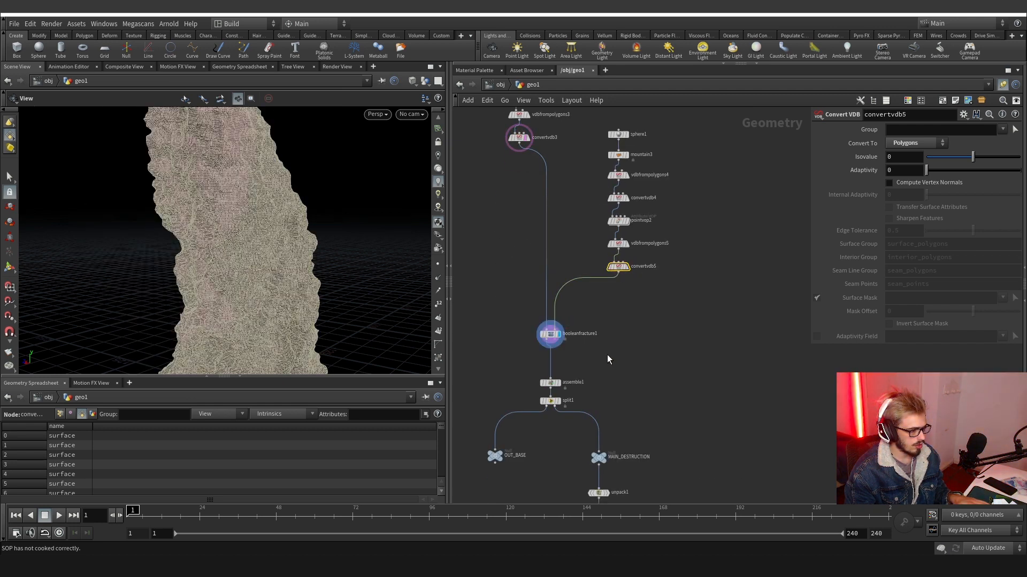
scroll(557, 337, "up", 3)
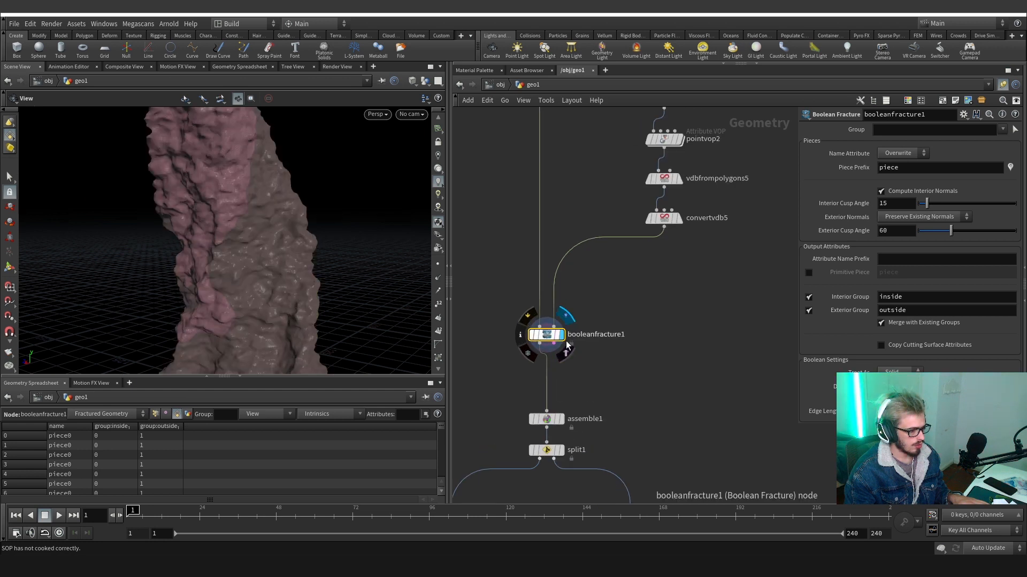
middle_click_drag(646, 454, 608, 256)
scroll(608, 255, "down", 1)
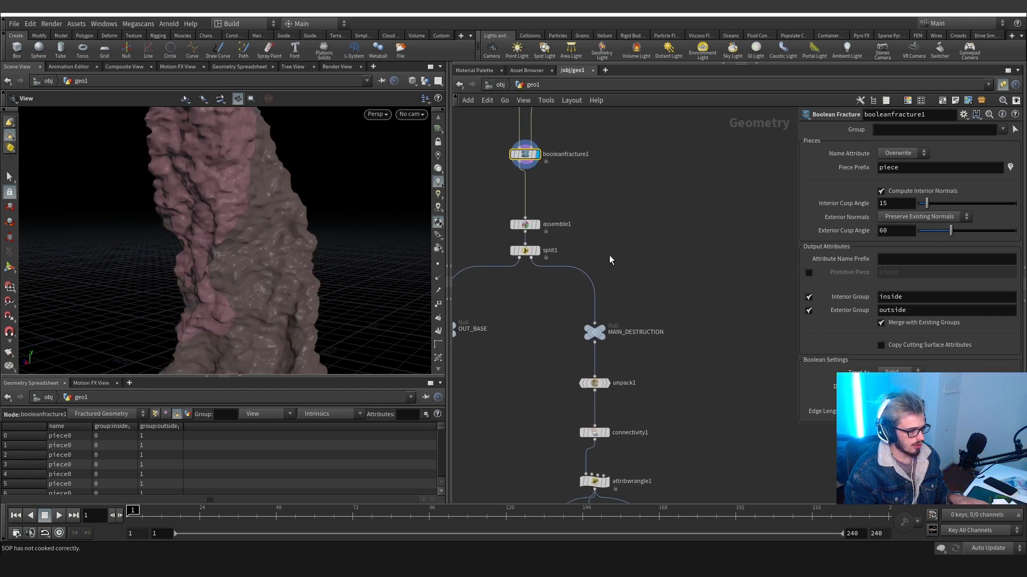
left_click(601, 328)
left_click_drag(668, 297, 592, 344)
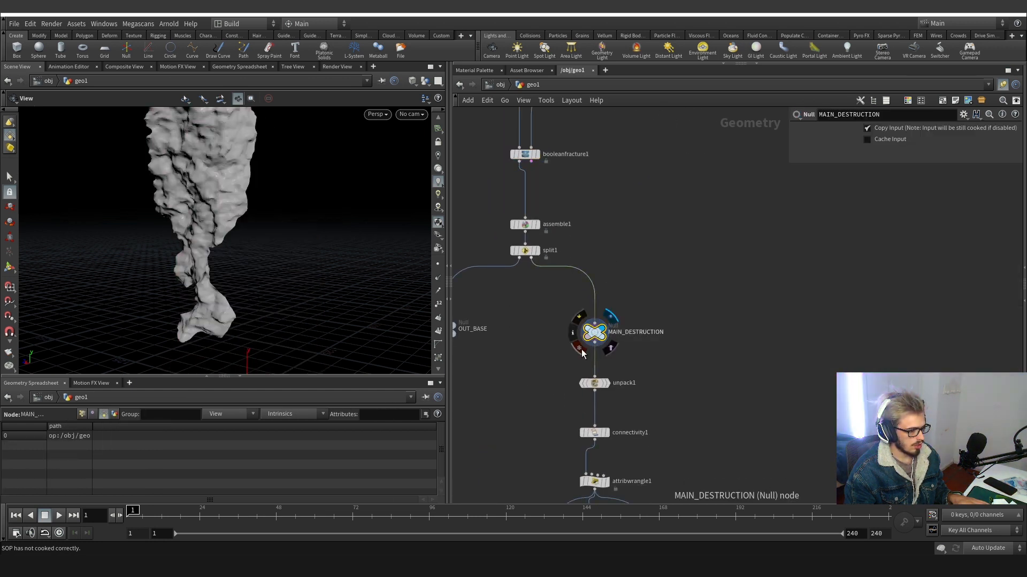
Display booleanfracture2 and attribwrangle2 in turn to check that the nodes above the for-each block cook.
scroll(648, 374, "down", 2)
middle_click_drag(649, 431, 638, 272)
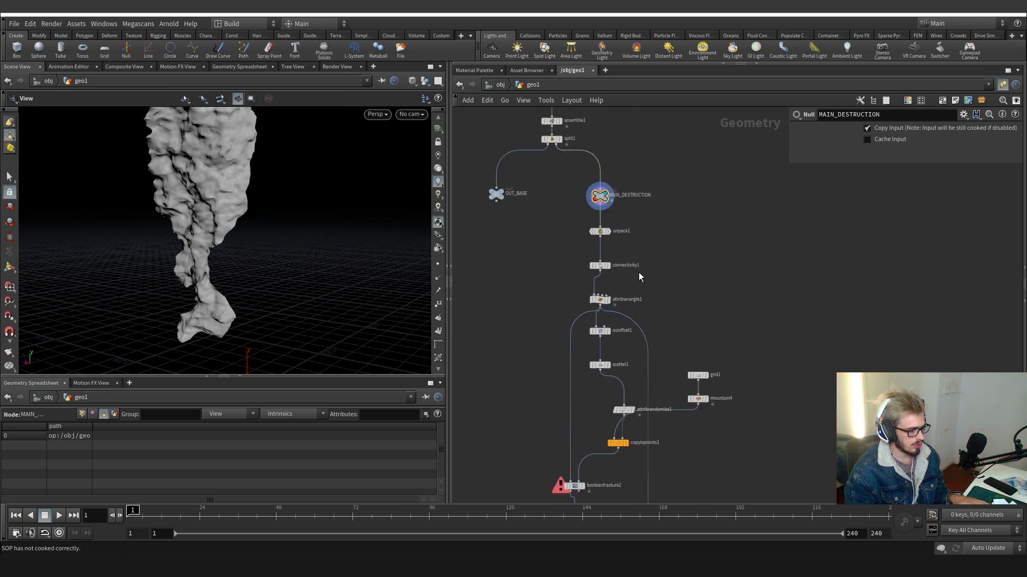
middle_click_drag(626, 470, 566, 273)
scroll(550, 279, "up", 3)
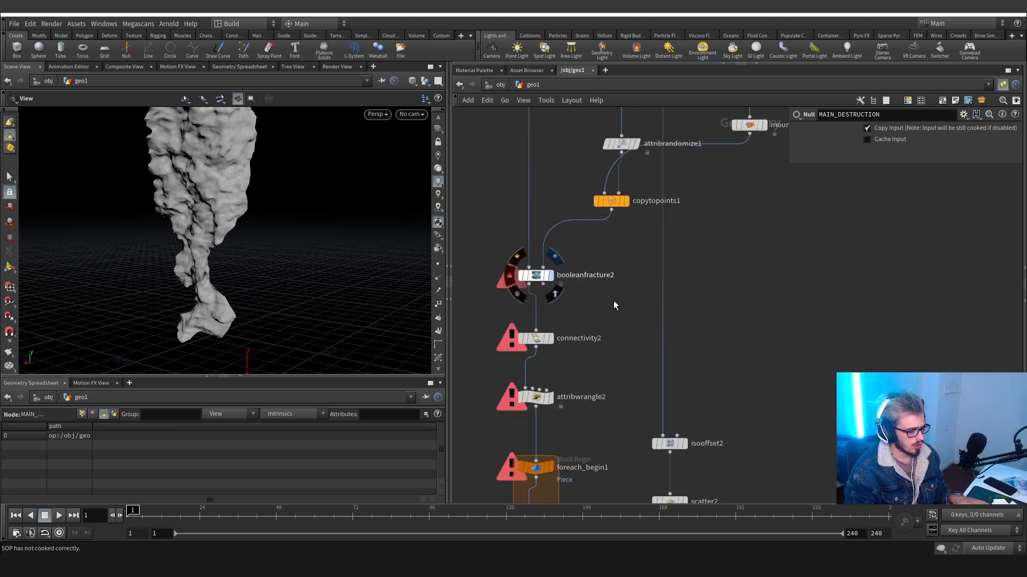
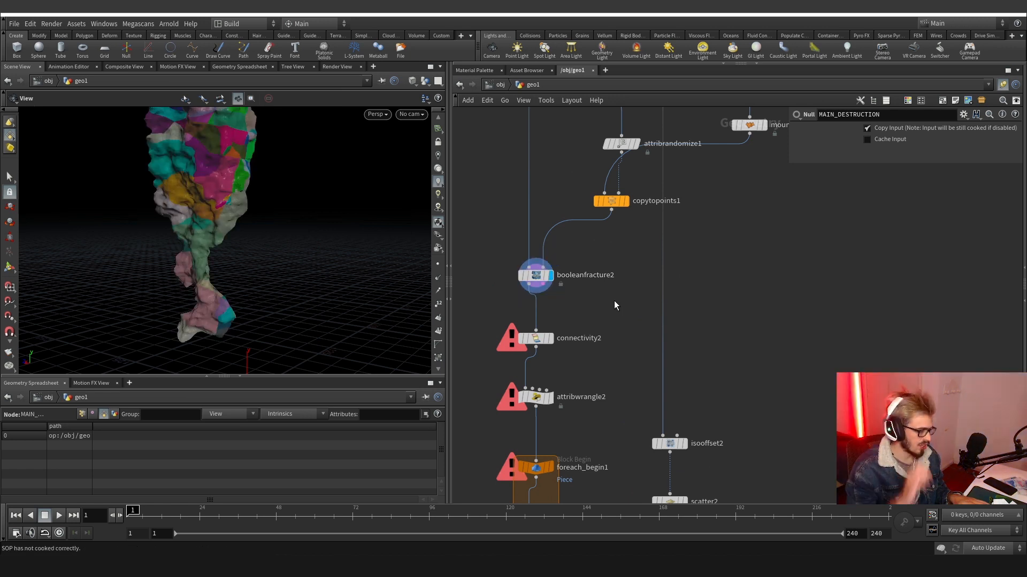
scroll(594, 312, "down", 4)
middle_click_drag(594, 313, 596, 220)
scroll(589, 247, "up", 4)
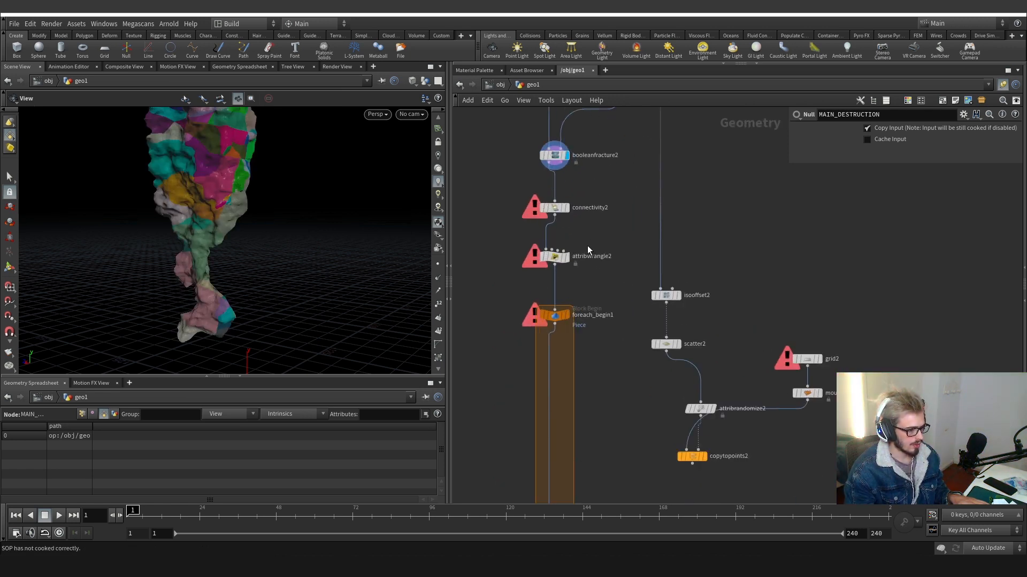
left_click(564, 260)
middle_click_drag(596, 320, 588, 181)
Display foreach_end1, set its Single Pass to 51, and inspect the isolated fracture piece.
left_click(557, 455)
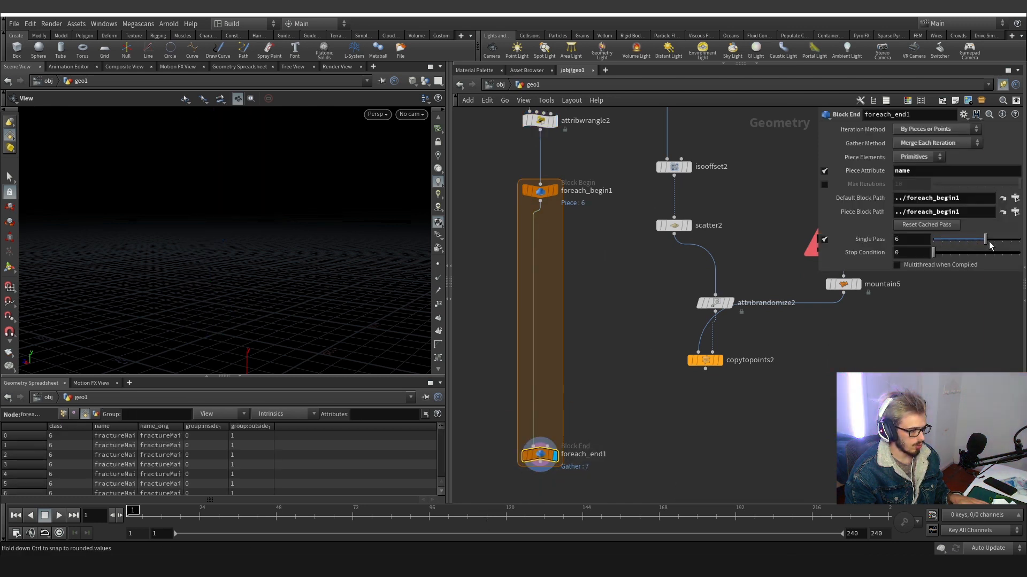
left_click_drag(987, 245, 969, 245)
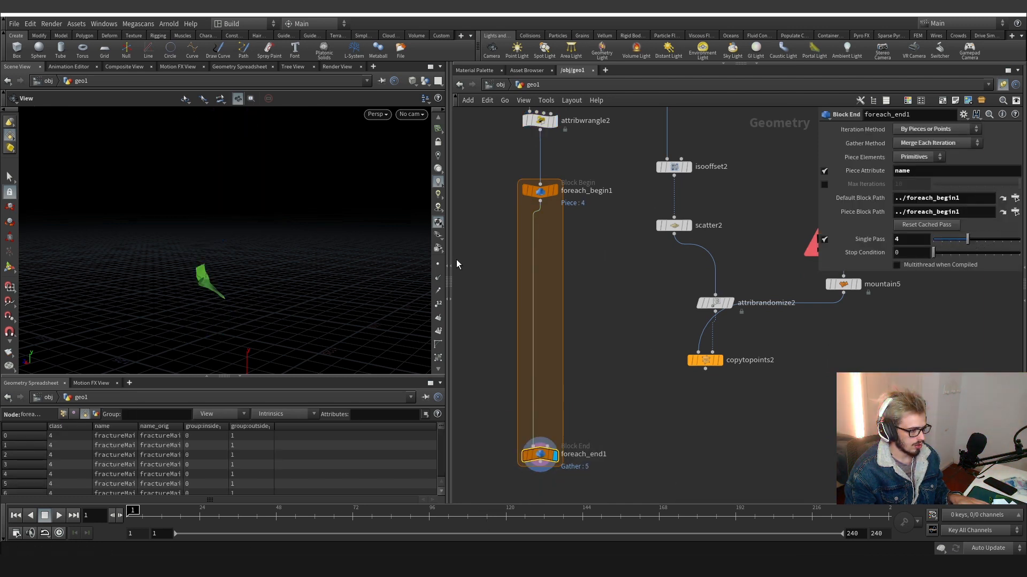
left_click_drag(223, 276, 228, 299)
middle_click_drag(912, 239, 928, 251)
left_click_drag(227, 177, 283, 181)
scroll(219, 186, "up", 5)
scroll(184, 205, "up", 2)
left_click_drag(118, 183, 272, 224)
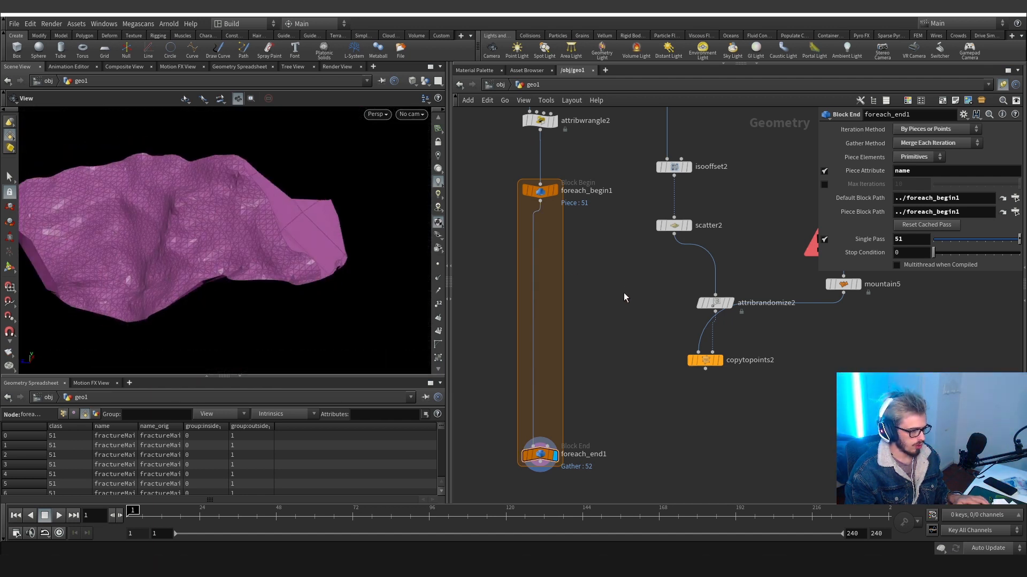
Feed foreach_begin1 into isooffset2 and display copytopoints2.
scroll(599, 294, "down", 2)
left_click_drag(588, 253, 620, 242)
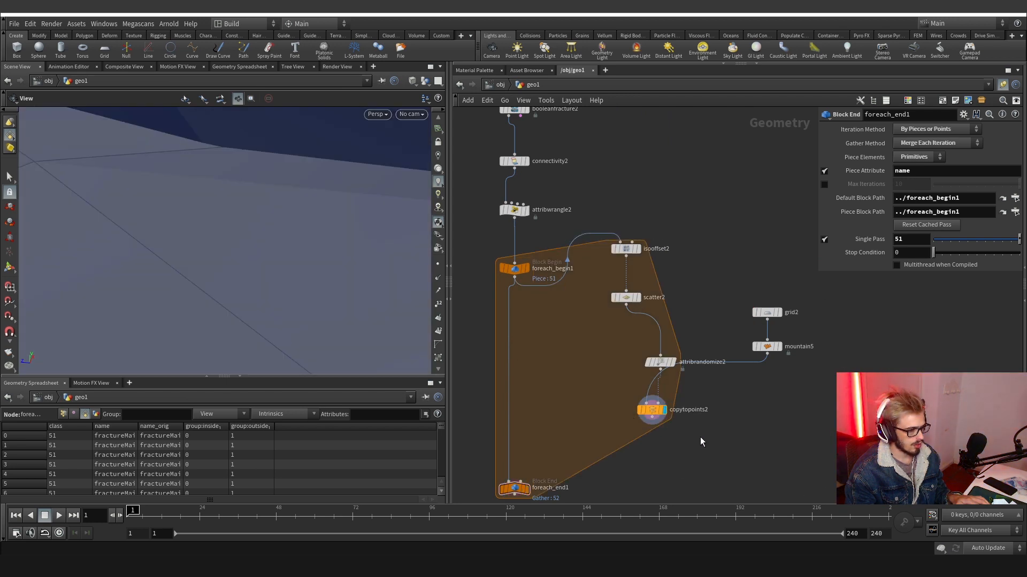
Set scatter2's Force Total Count to 15 and inspect the copied cutting grids.
left_click(626, 297)
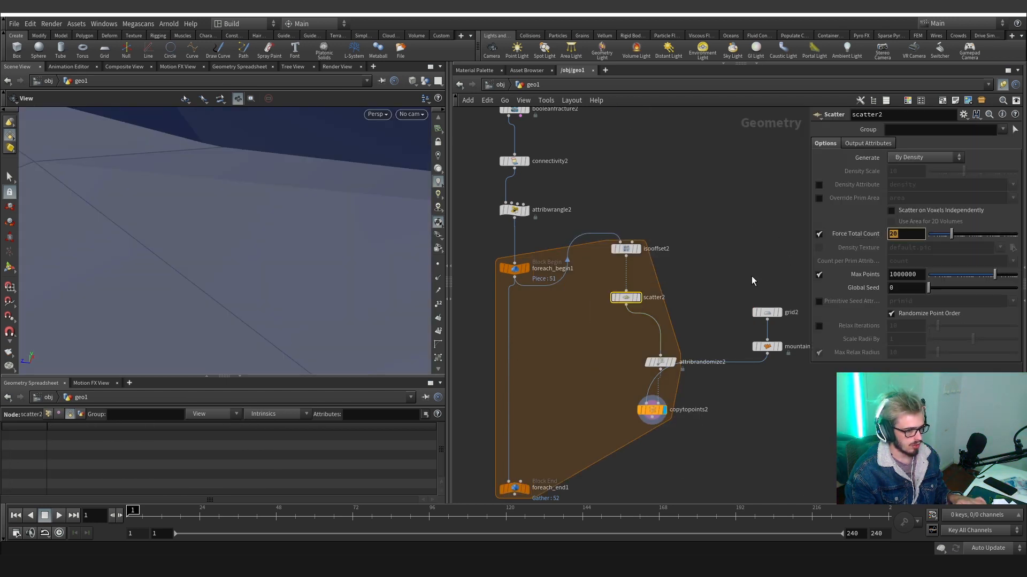
type("15")
key("Return")
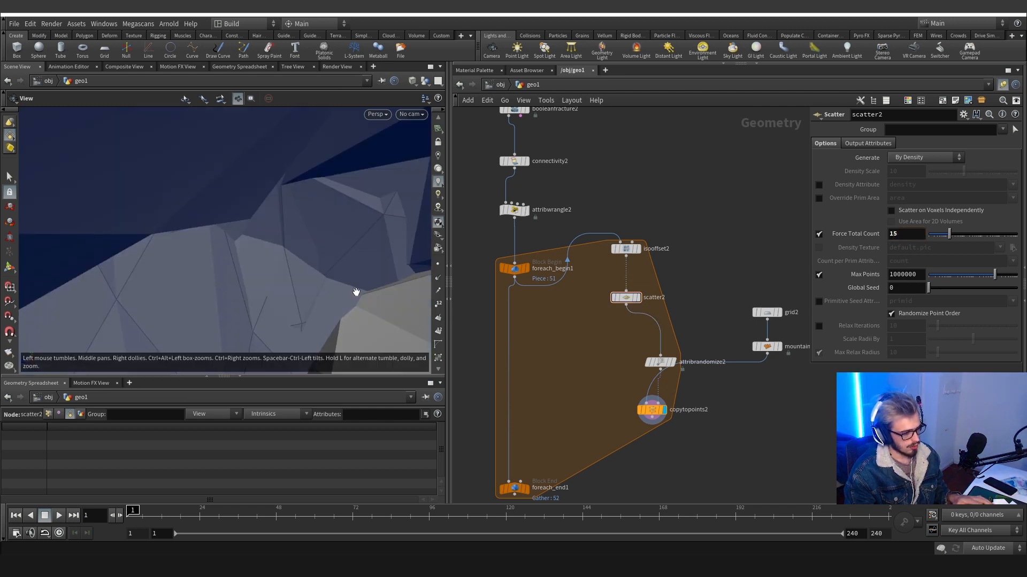
left_click_drag(355, 291, 315, 259)
scroll(266, 249, "down", 10)
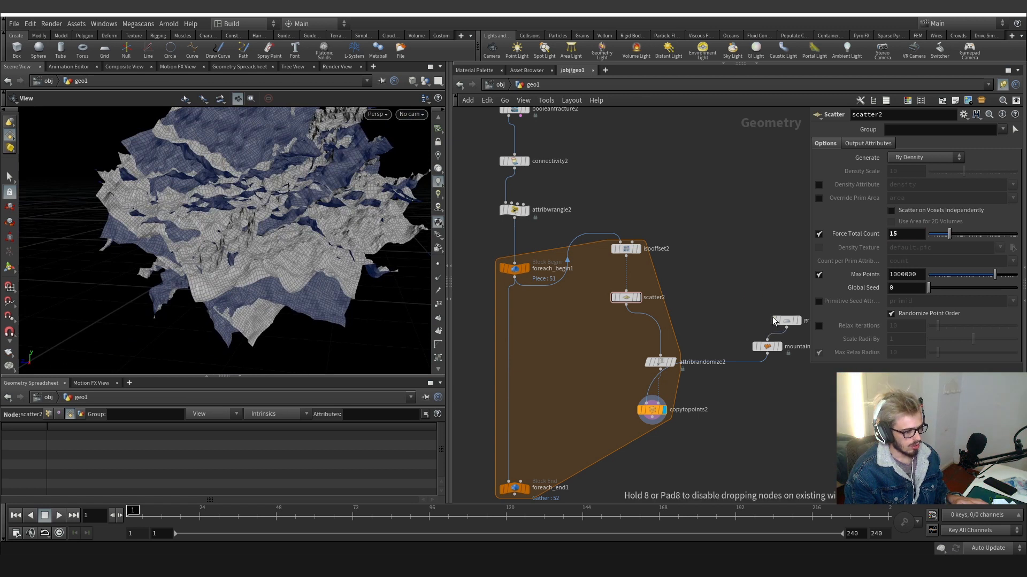
Resize grid2 to 100 by 100 and inspect the smaller cutting surfaces.
left_click(765, 308)
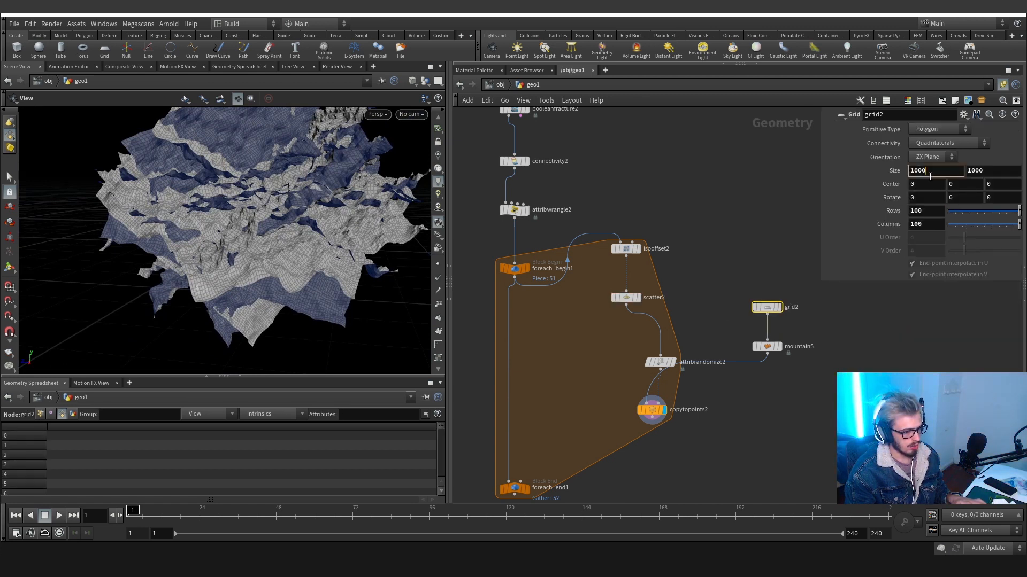
key("BackSpace")
left_click(992, 172)
key("BackSpace")
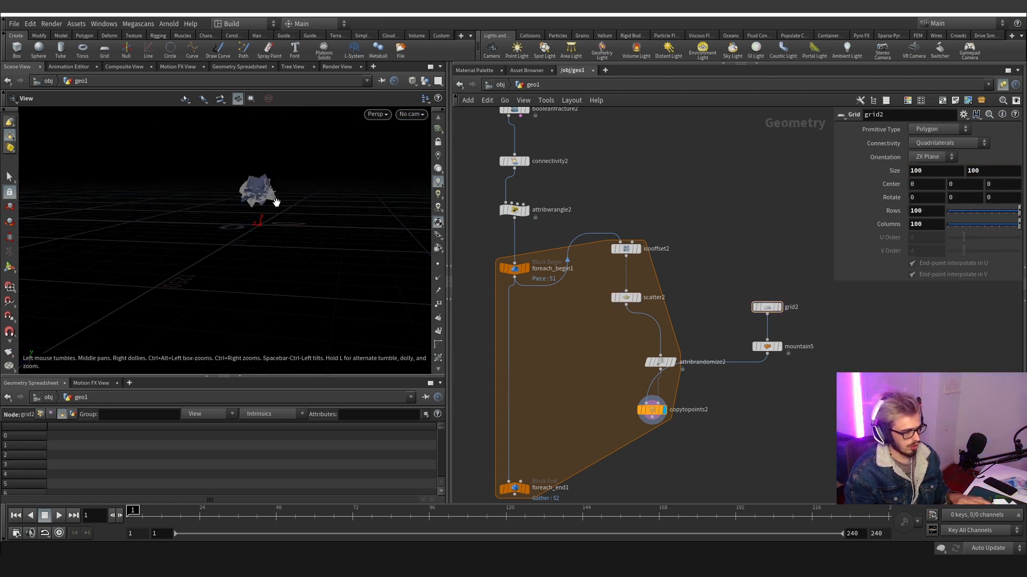
scroll(567, 329, "up", 3)
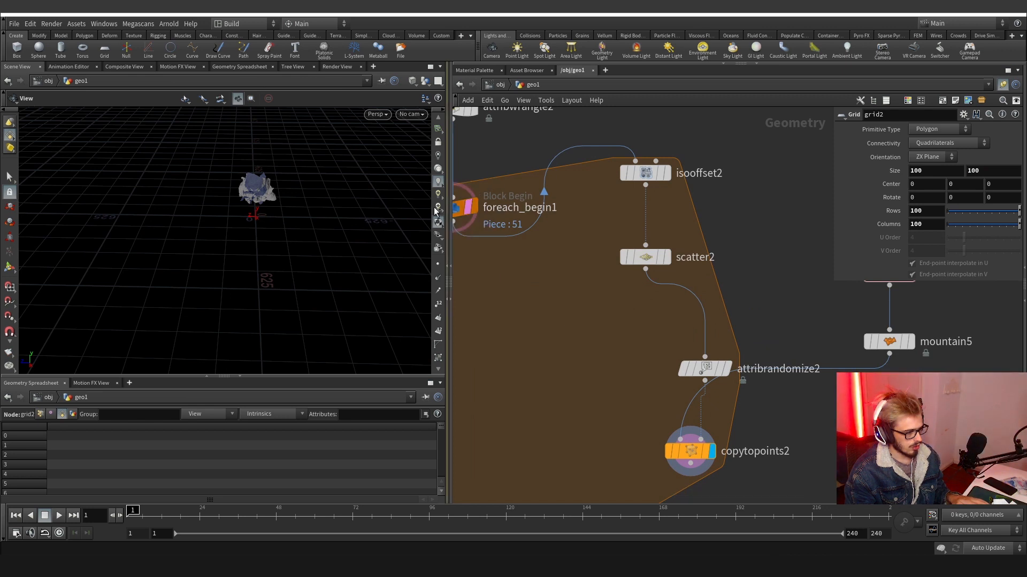
scroll(256, 188, "up", 10)
left_click_drag(254, 184, 351, 162)
scroll(320, 182, "down", 8)
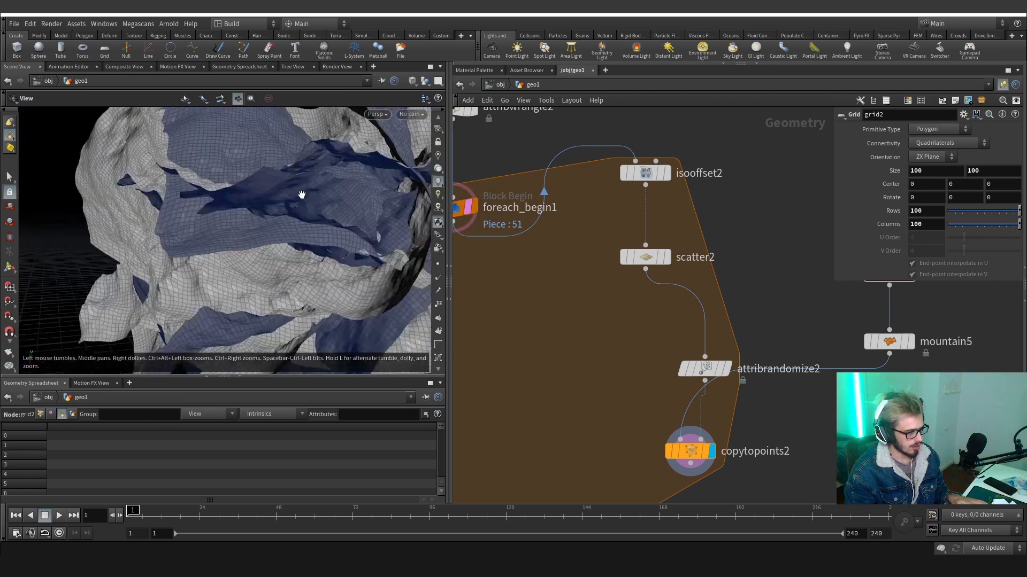
Set mountain5's Element Size to 75.4, Height to 81.5 and Scale to -0.9 on all three axes.
scroll(556, 337, "down", 2)
middle_click_drag(560, 340, 566, 299)
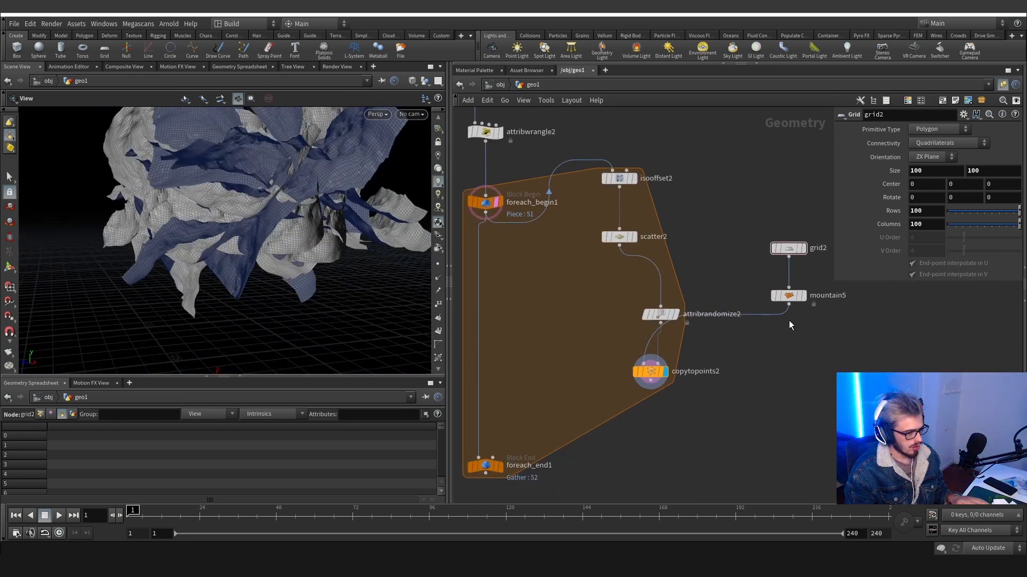
left_click(788, 296)
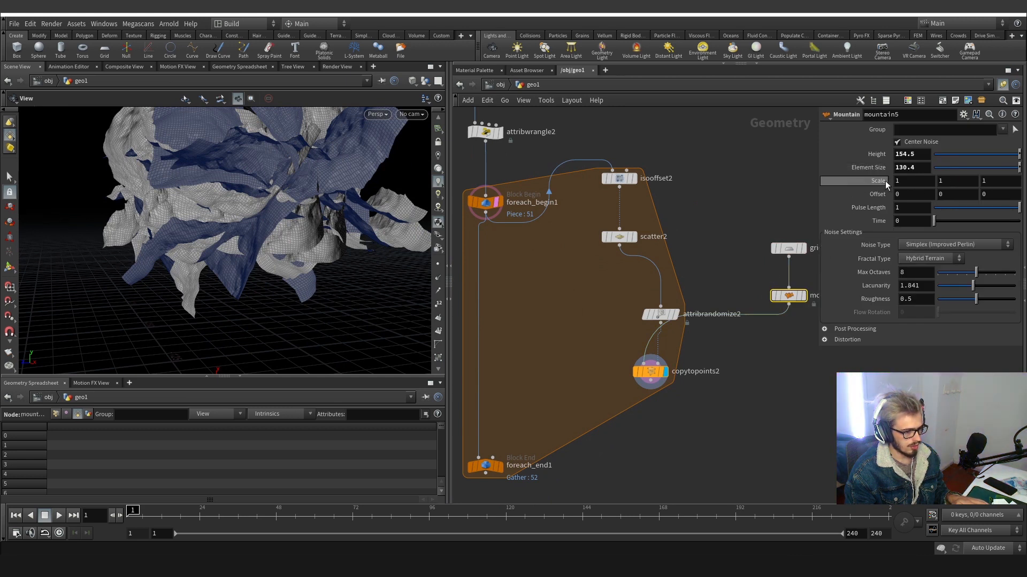
middle_click_drag(881, 170, 593, 167)
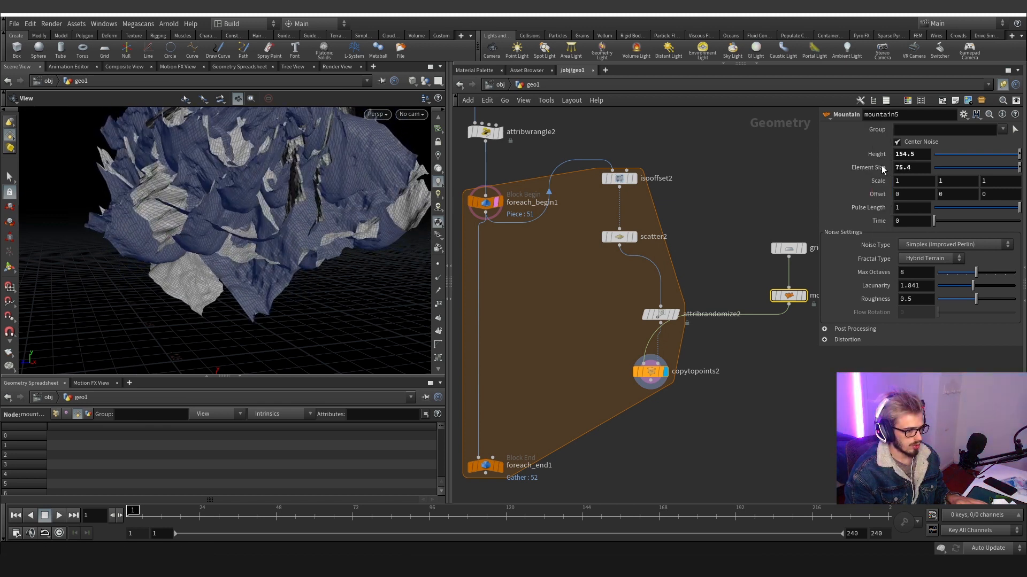
middle_click_drag(883, 155, 509, 133)
middle_click_drag(314, 127, 91, 121)
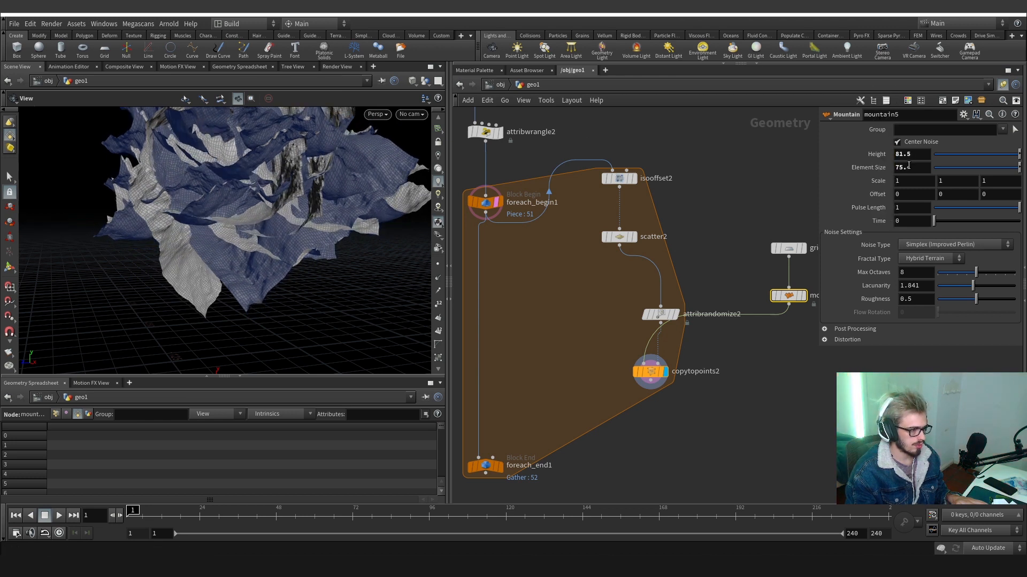
left_click_drag(270, 227, 270, 210)
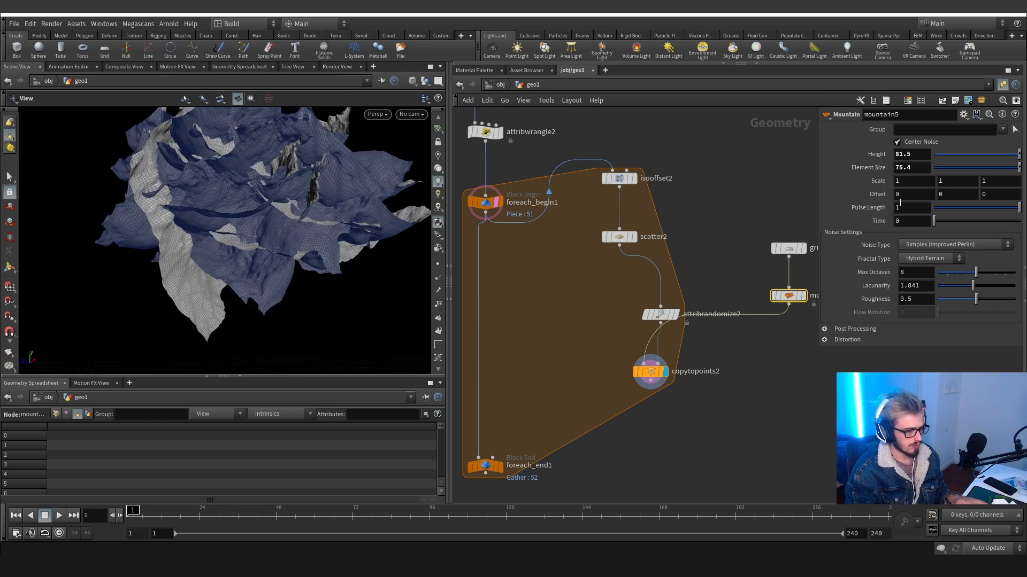
middle_click_drag(878, 181, 1006, 196)
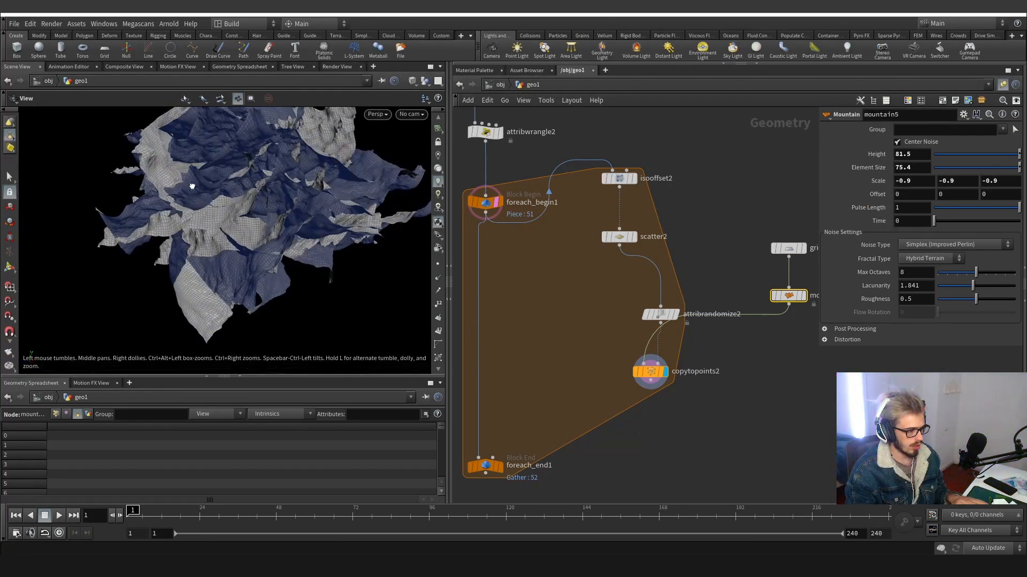
left_click_drag(192, 185, 161, 214)
middle_click_drag(555, 331, 573, 312)
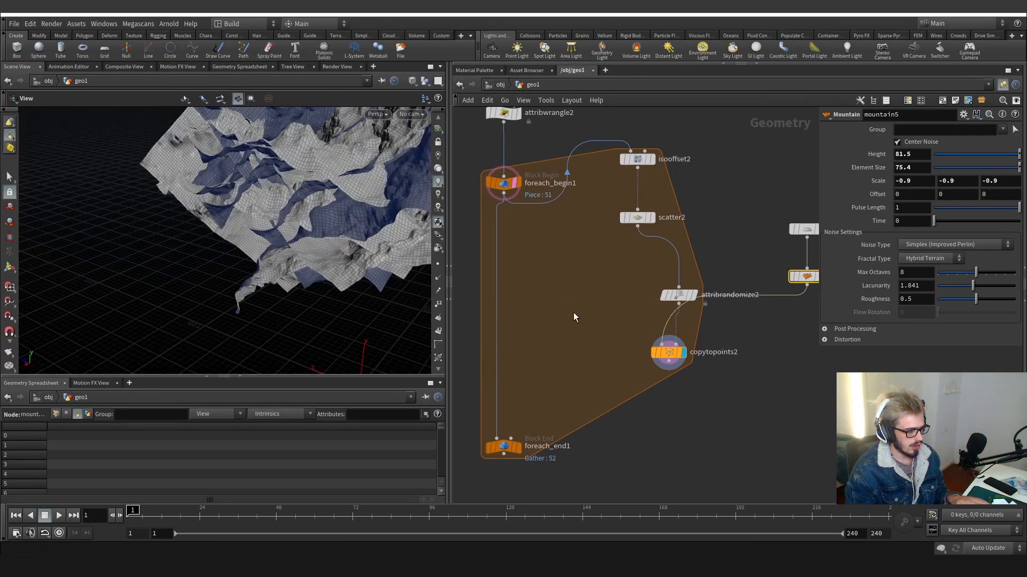
key("Tab")
left_click(477, 327)
Place a copy of booleanfracture2 inside the for-each loop, between foreach_begin1 and foreach_end1.
scroll(477, 327, "down", 4)
middle_click_drag(540, 354, 535, 481)
scroll(518, 286, "up", 2)
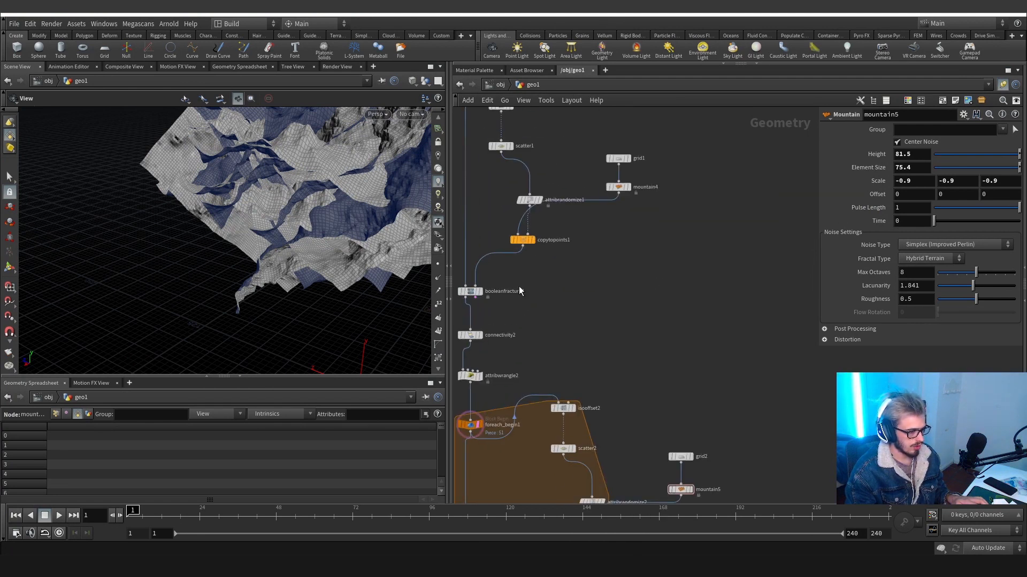
left_click(480, 292)
left_click(470, 292)
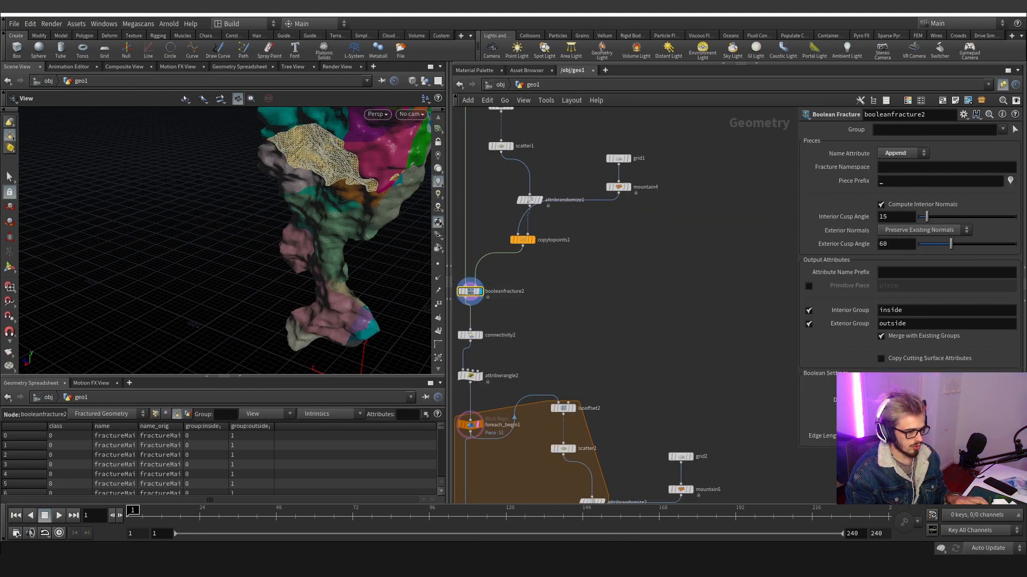
scroll(658, 286, "down", 4)
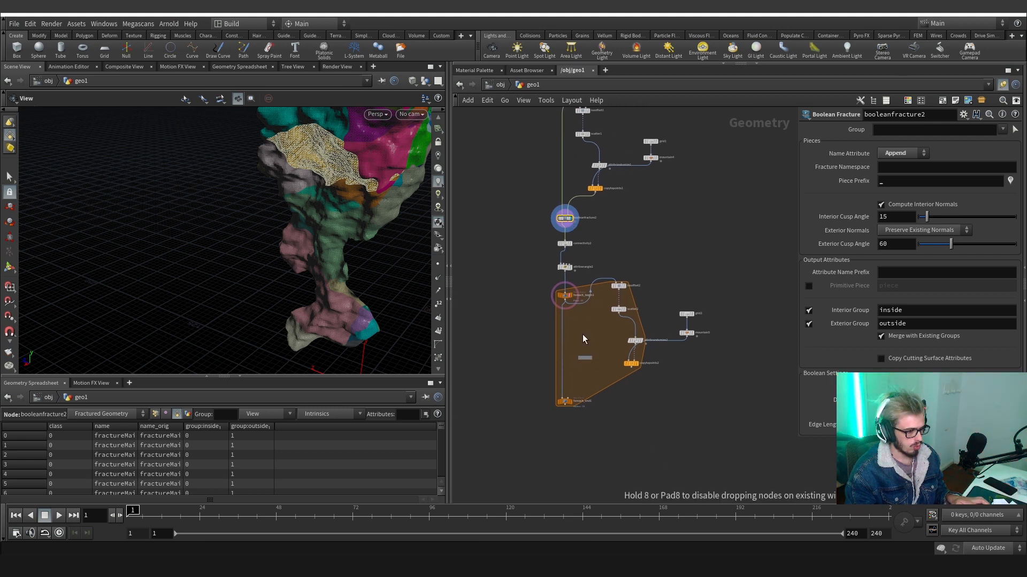
left_click(585, 337)
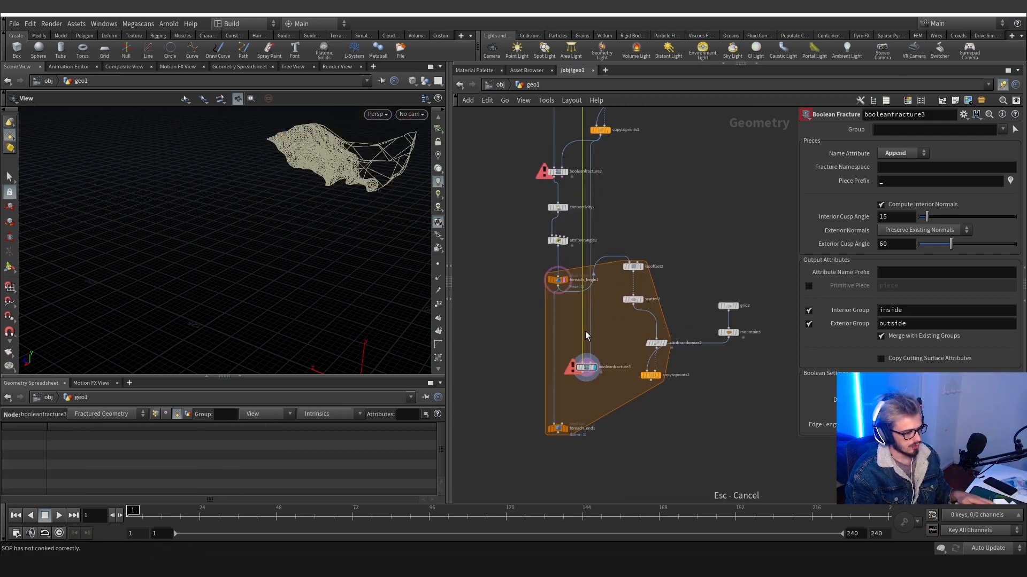
Wire foreach_begin1 into booleanfracture3's first input, cut its old cutter wire and connect copytopoints2 as the cutting geometry.
scroll(584, 335, "up", 4)
left_click(542, 262)
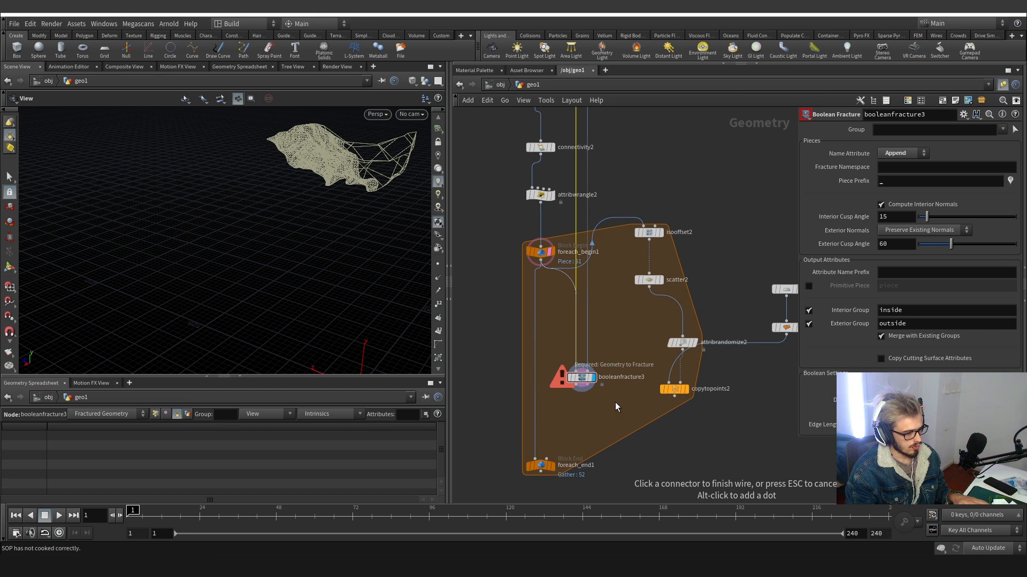
key("Escape")
key("y")
left_click_drag(618, 329, 589, 322)
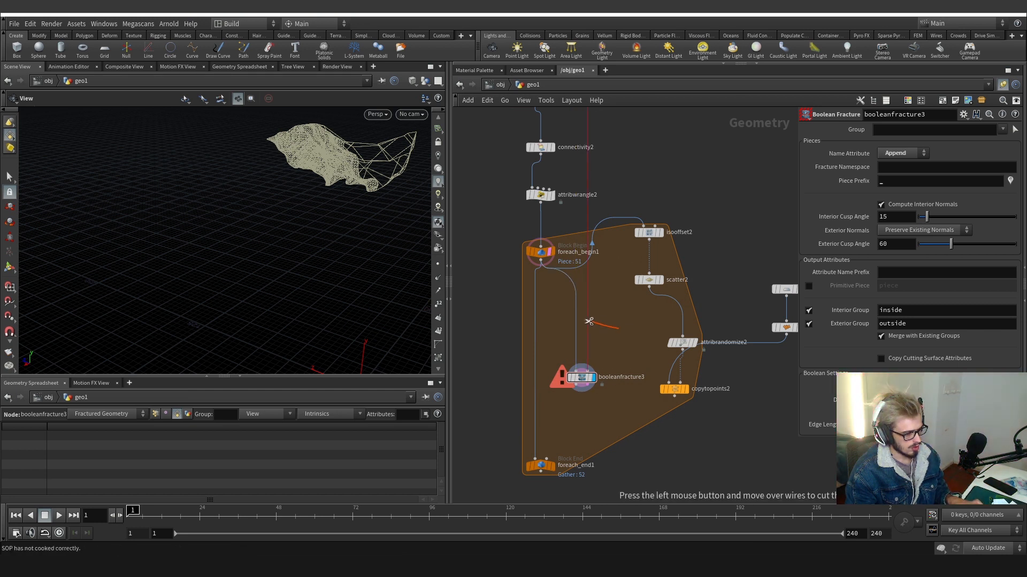
left_click(591, 370)
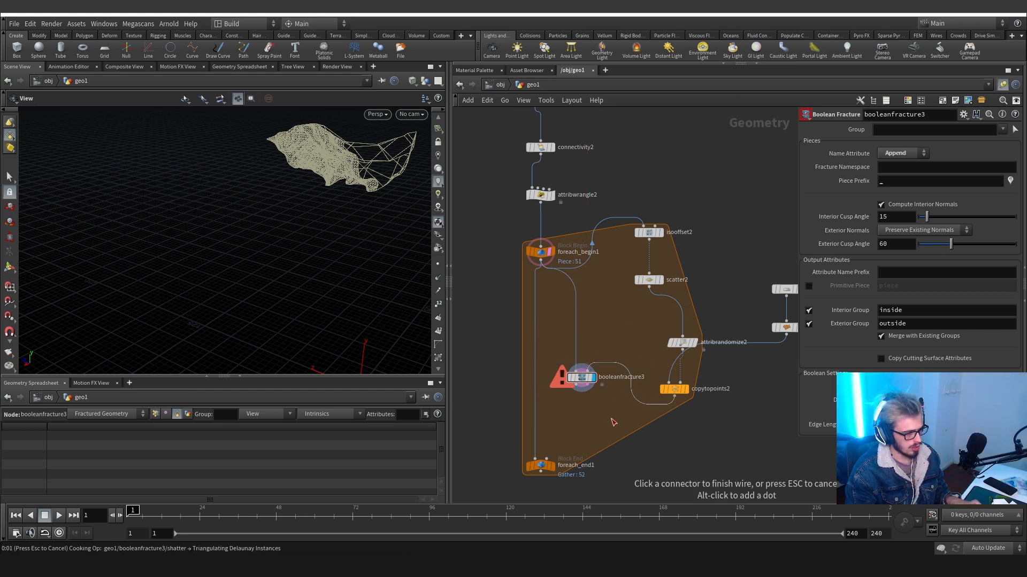
left_click_drag(611, 418, 590, 378)
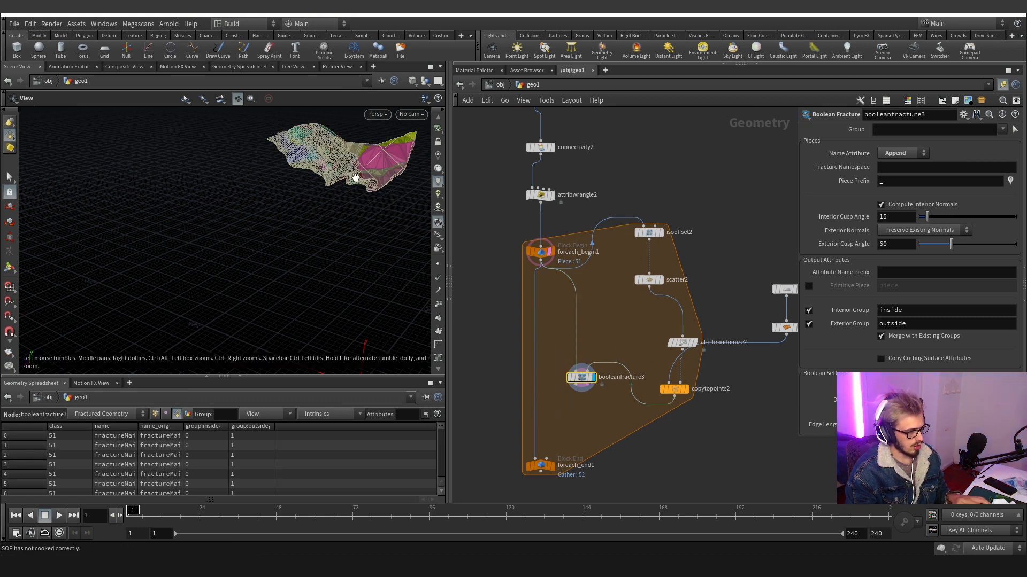
Turn off foreach_begin1's template overlay and inspect the fractured piece, widening the spreadsheet's name column.
left_click_drag(356, 178, 405, 166)
scroll(332, 165, "up", 5)
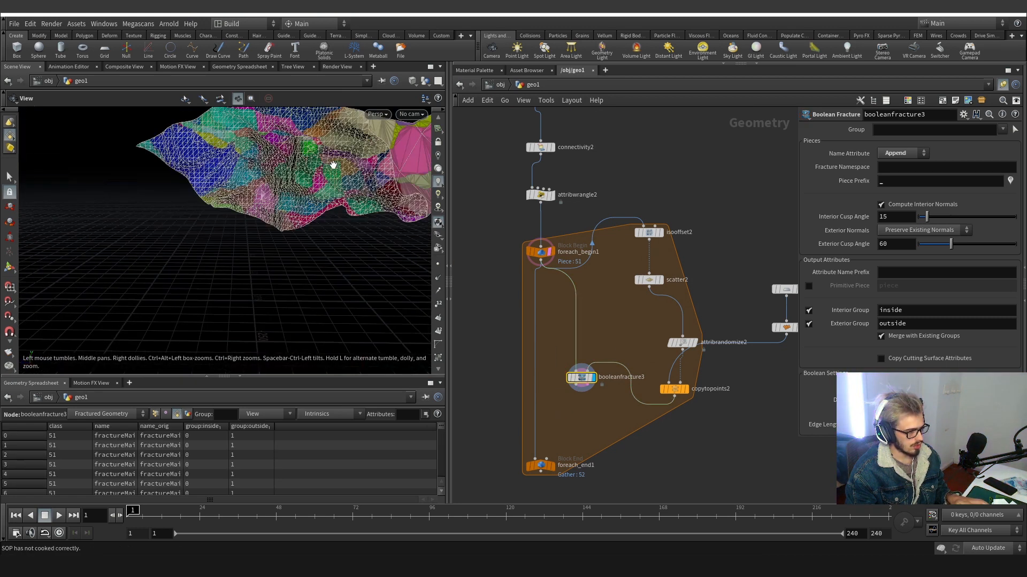
left_click(588, 379)
left_click(595, 397)
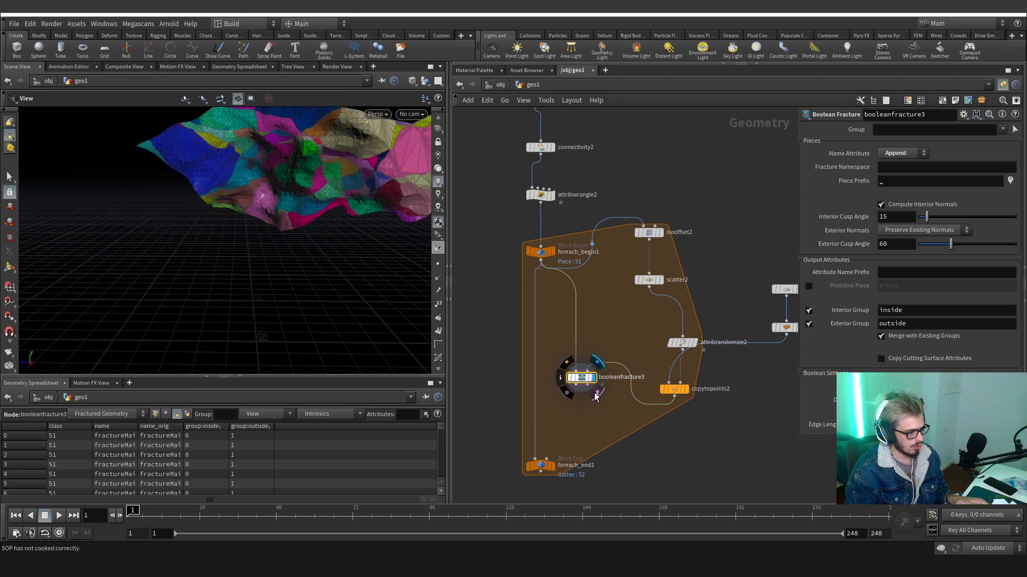
left_click_drag(330, 183, 360, 160)
middle_click_drag(360, 160, 302, 275)
left_click_drag(302, 275, 324, 315)
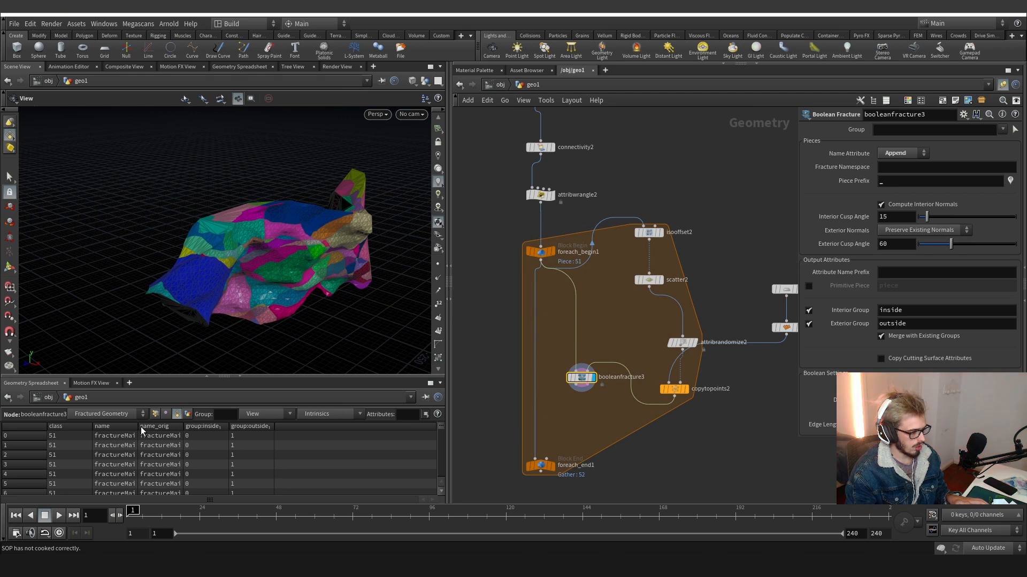
left_click_drag(138, 426, 181, 426)
Feed booleanfracture3 into foreach_end1 and display the loop's gathered result on the whole column.
middle_click_drag(575, 407, 570, 347)
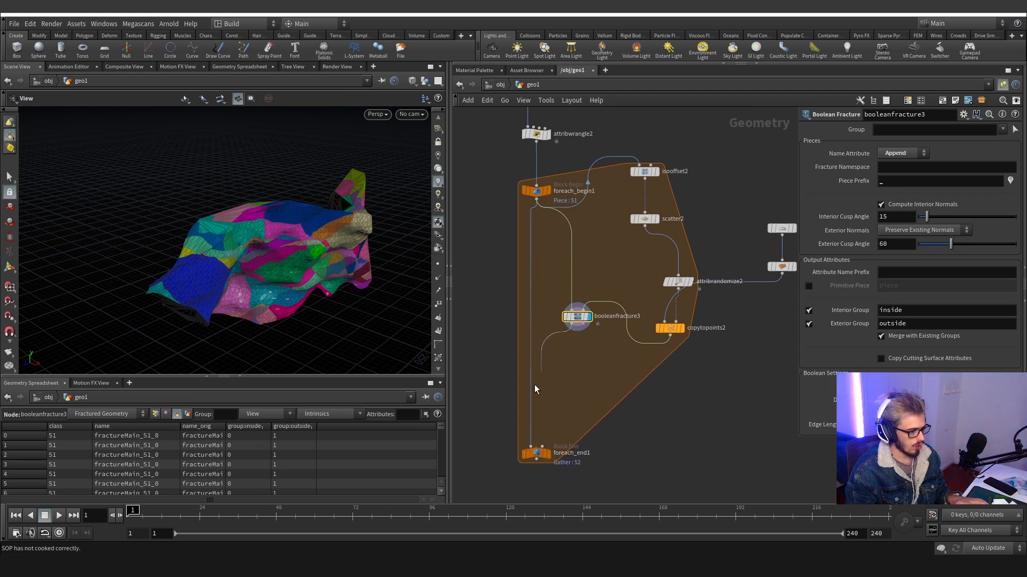
left_click(530, 446)
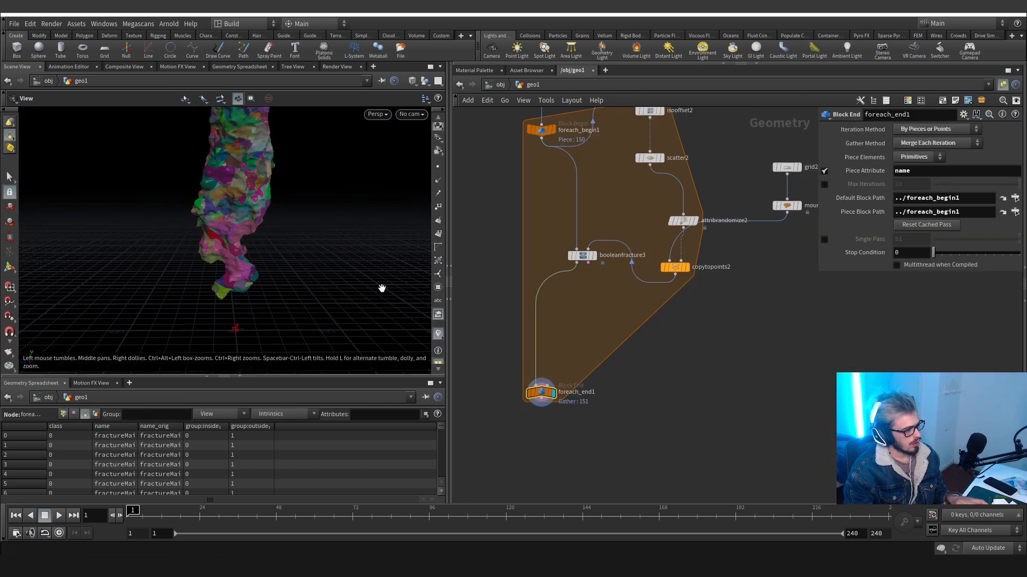
left_click_drag(383, 288, 185, 200)
right_click_drag(185, 200, 174, 251)
left_click_drag(174, 251, 246, 307)
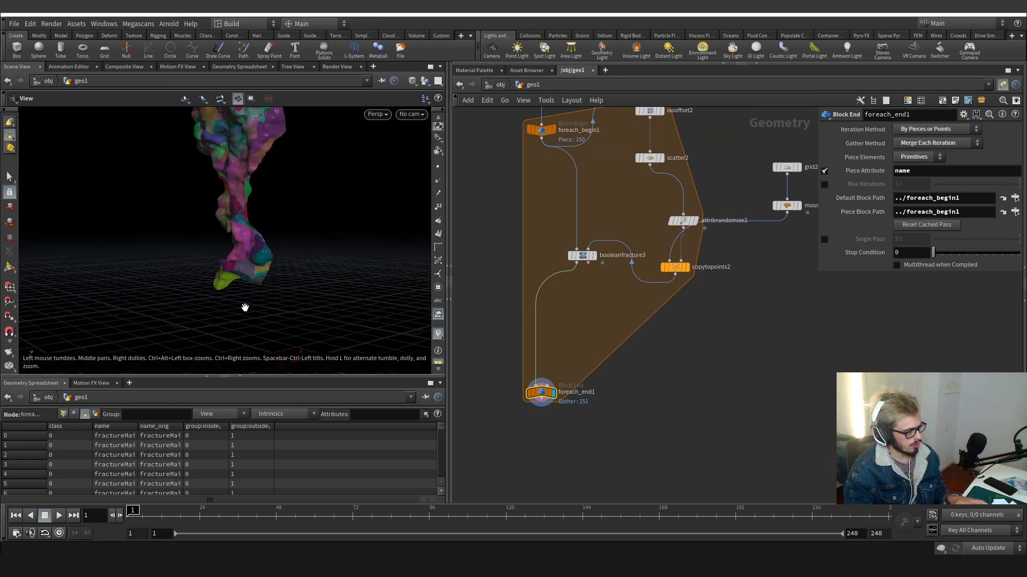
Sort the spreadsheet by name and examine the secondary fracture pieces along the column.
double_click(135, 430)
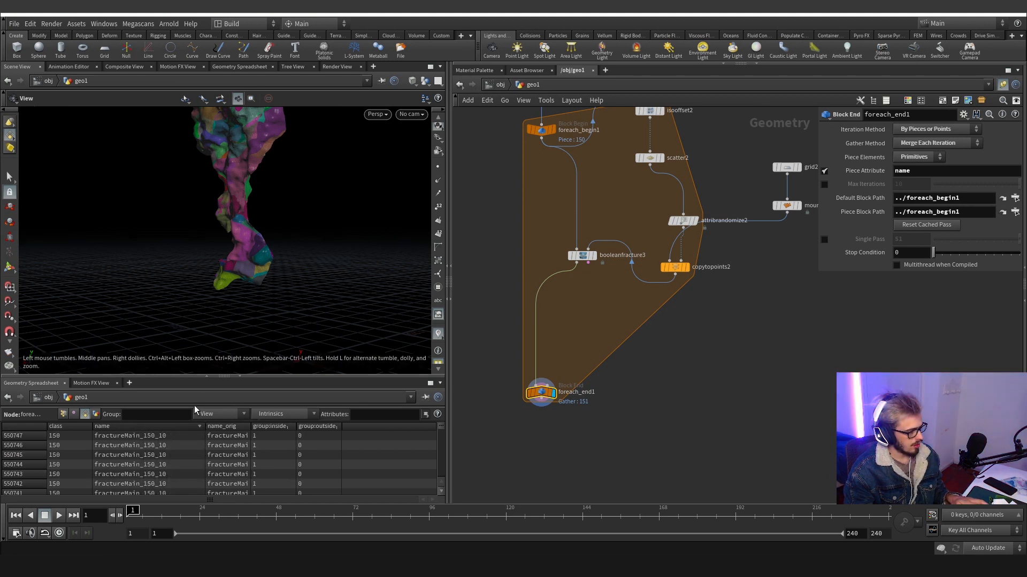
middle_click_drag(241, 172, 239, 254)
mouse_move(239, 254)
left_mouse_down()
mouse_move(211, 243)
mouse_move(234, 238)
left_mouse_up()
right_click_drag(173, 214, 246, 225)
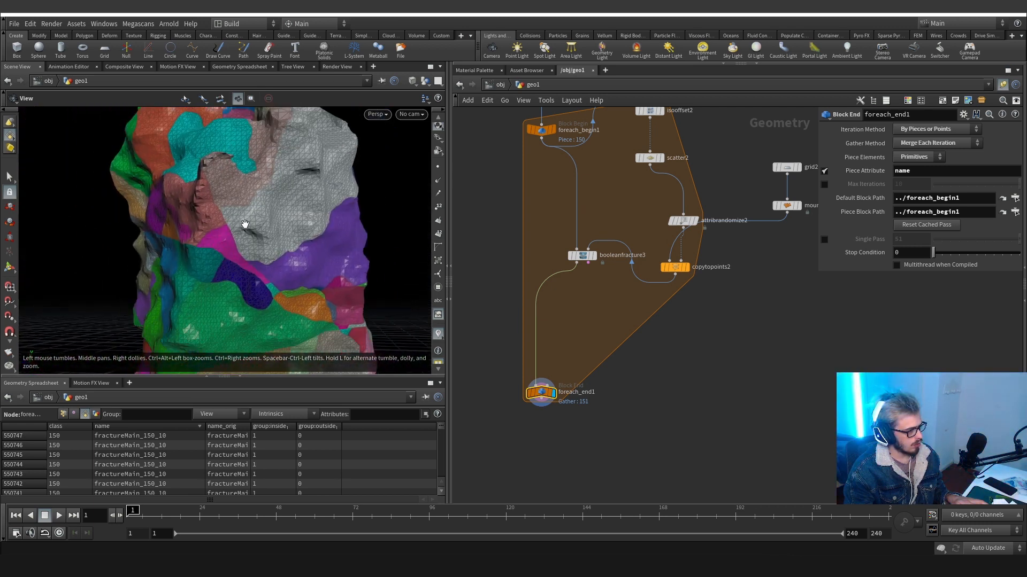
left_click_drag(246, 225, 254, 258)
middle_click_drag(255, 258, 268, 189)
right_click_drag(268, 188, 251, 200)
middle_click_drag(251, 200, 246, 91)
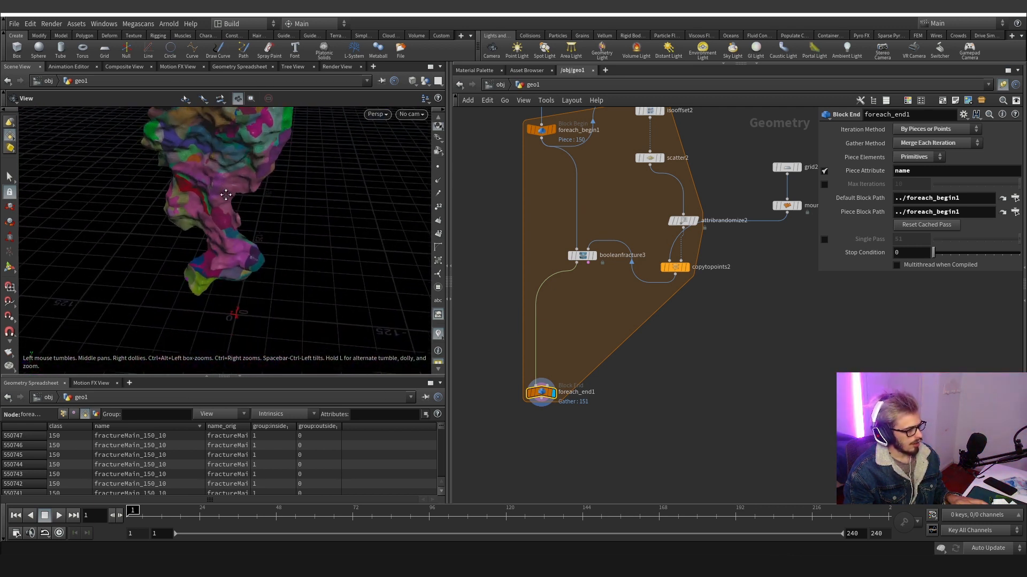
Add a Measure node below foreach_end1, connect it and display it.
middle_click_drag(580, 415, 626, 331)
scroll(626, 331, "up", 1)
left_click(579, 312)
left_click(593, 408)
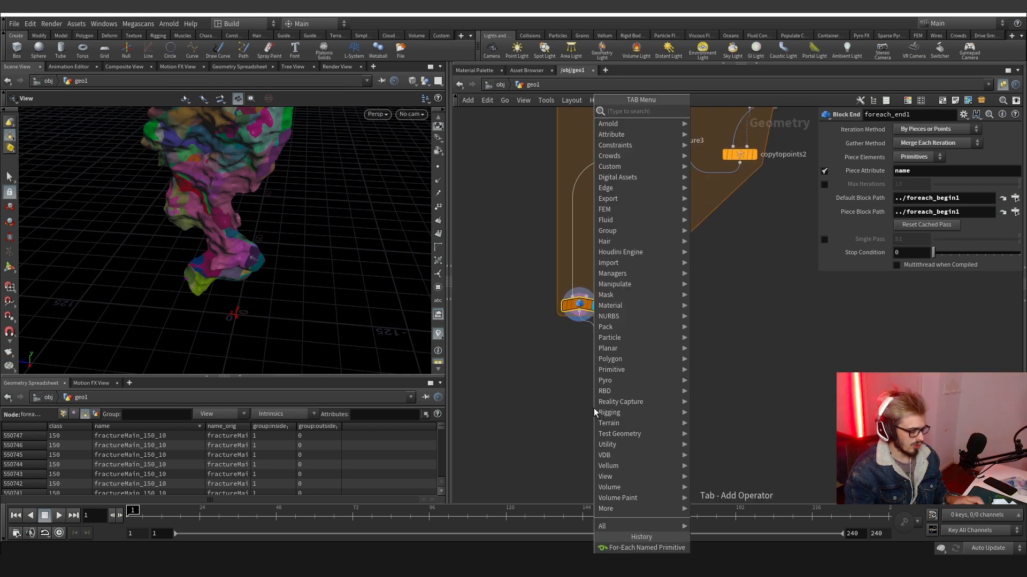
key("Escape")
left_click(594, 408)
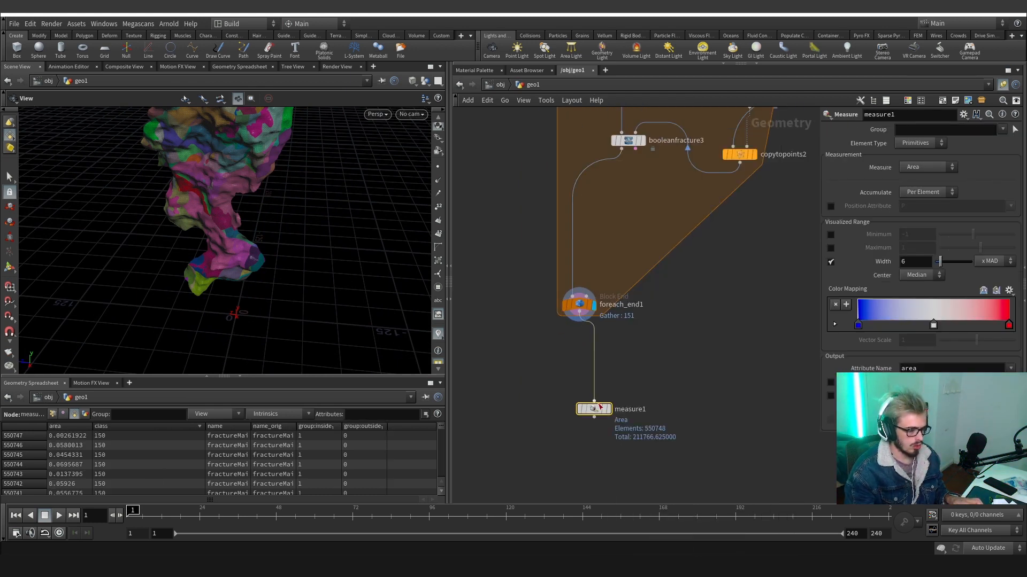
left_click_drag(582, 408, 579, 413)
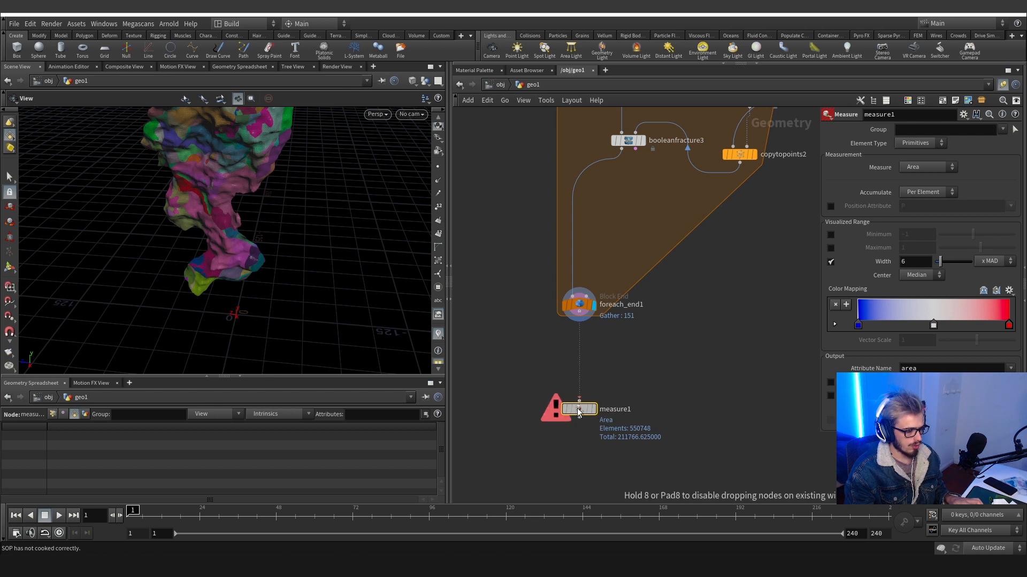
left_click(580, 395)
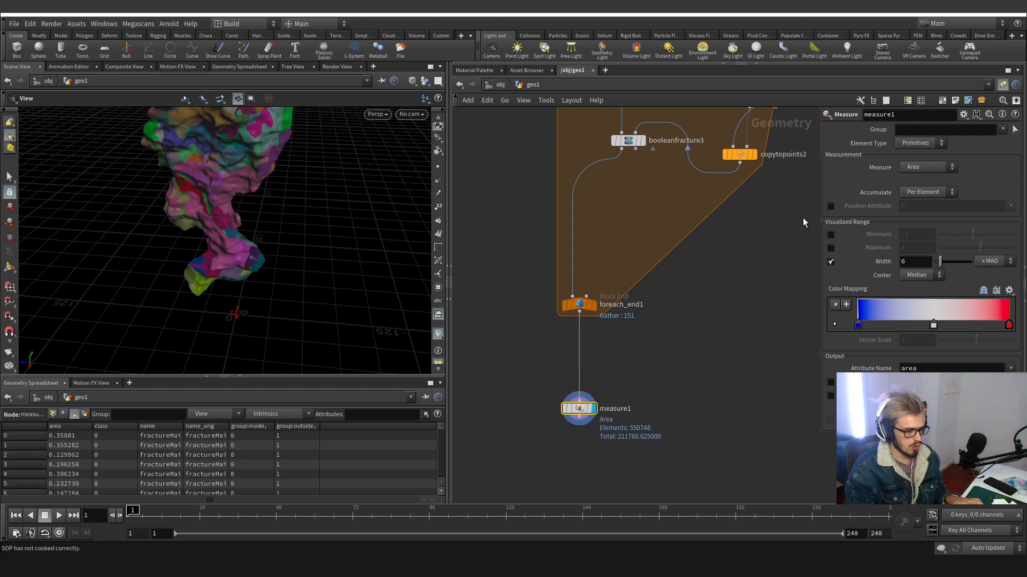
Set measure1 to measure Volume and sort the spreadsheet by the volume attribute.
left_click(919, 167)
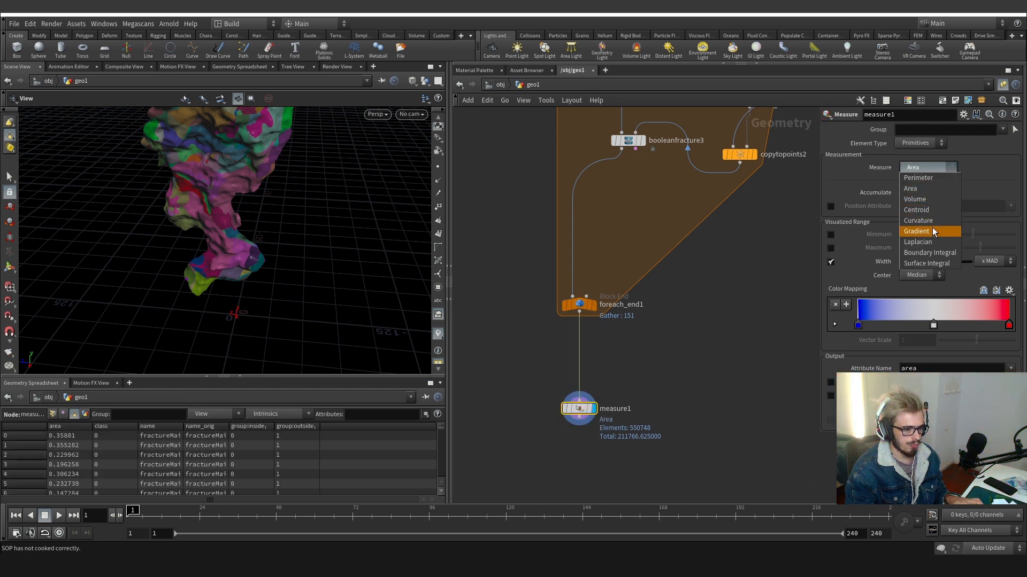
left_click(931, 200)
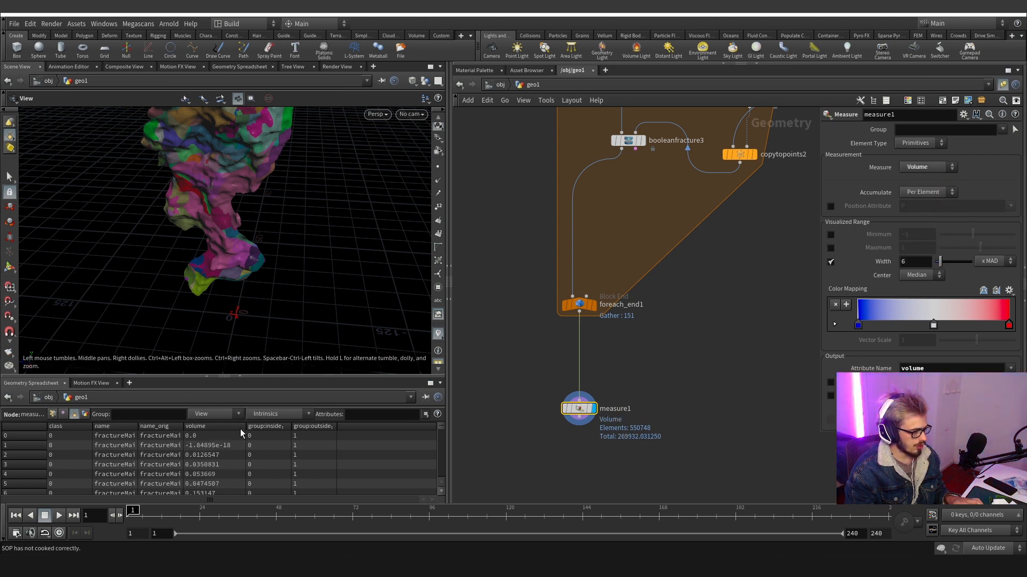
left_click(240, 427)
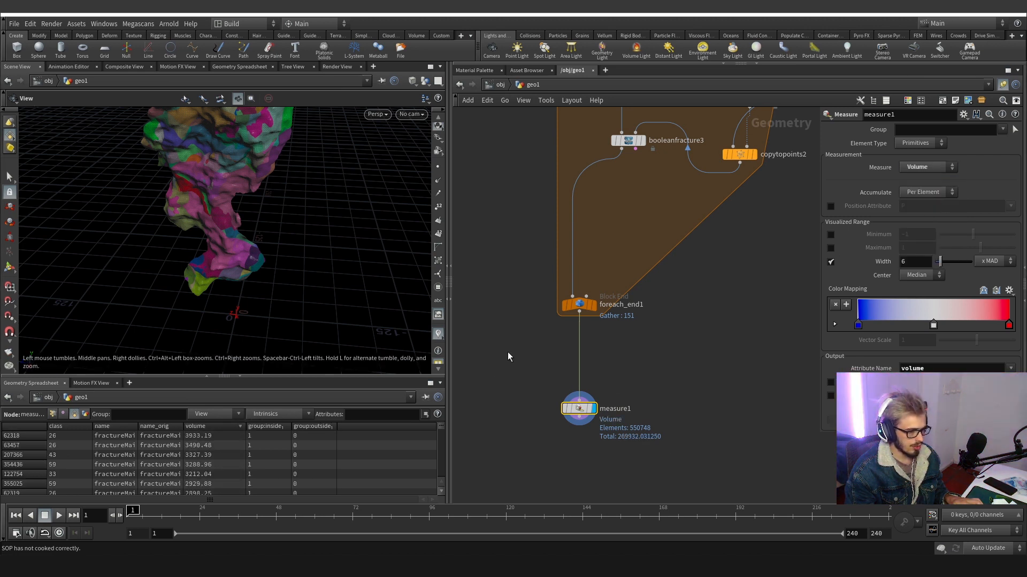
Set measure1's Accumulate option to Per Piece with name as the Piece Attribute.
left_click(919, 192)
left_click(915, 208)
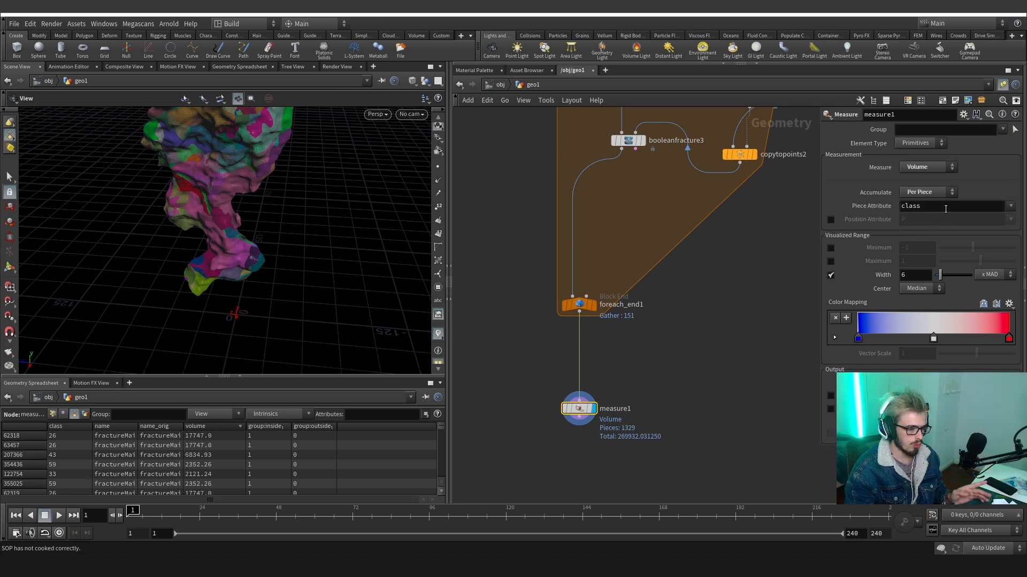
type("name")
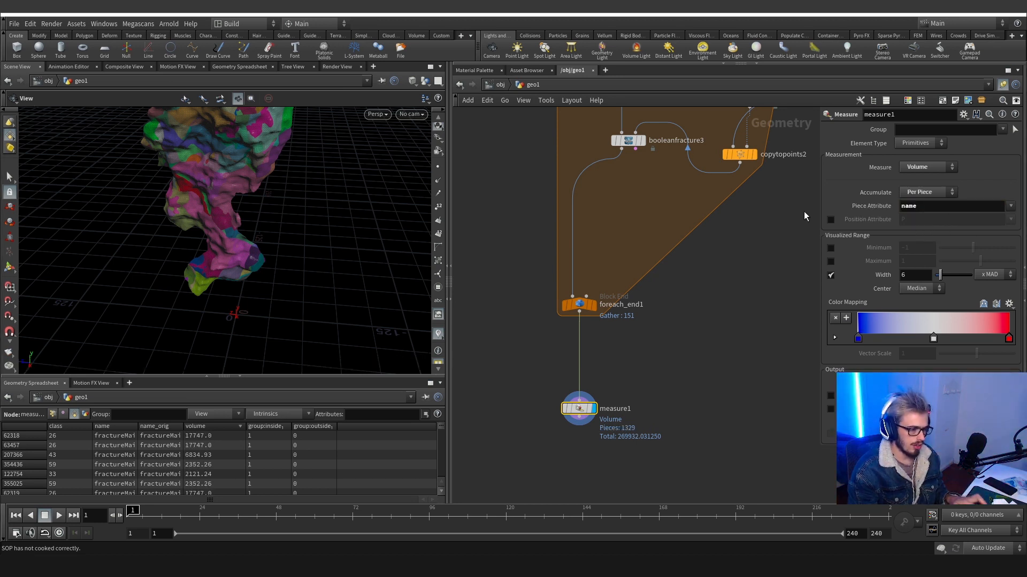
key("Return")
left_click_drag(557, 452, 556, 452)
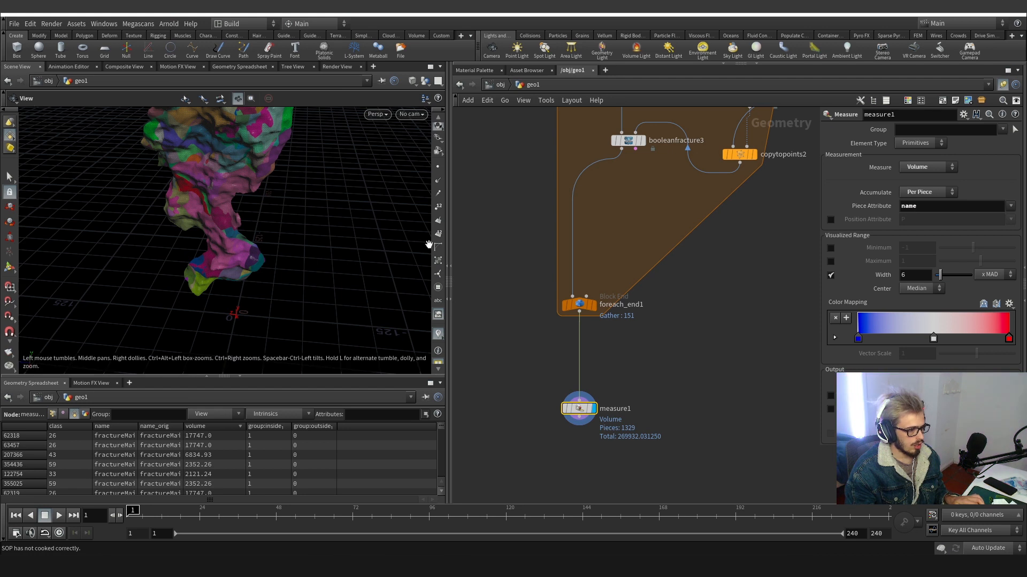
Turn off the piece colour visualization, check measure1's node info and show its volume colours in the viewport.
left_click(437, 336)
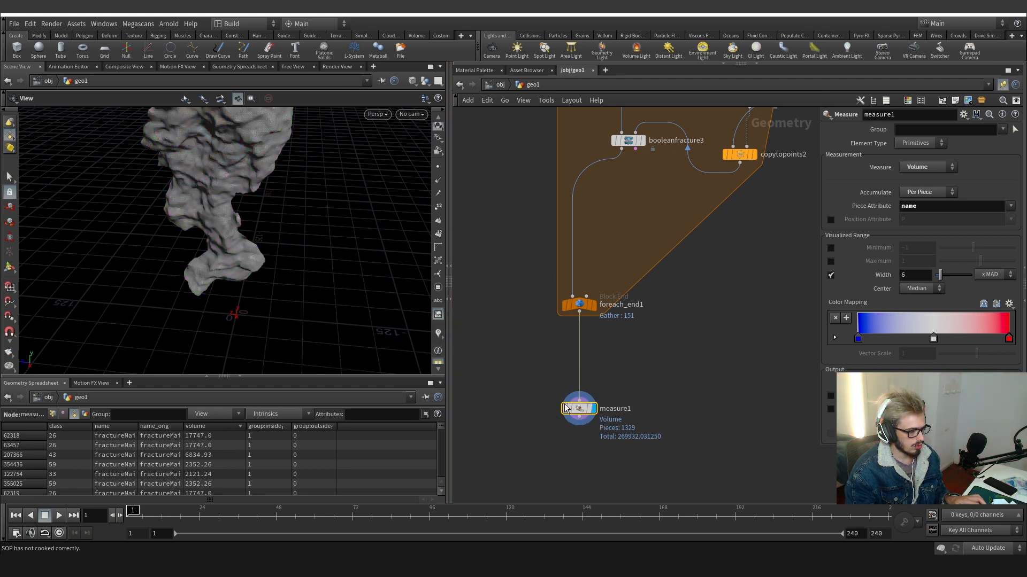
left_click_drag(222, 189, 224, 176)
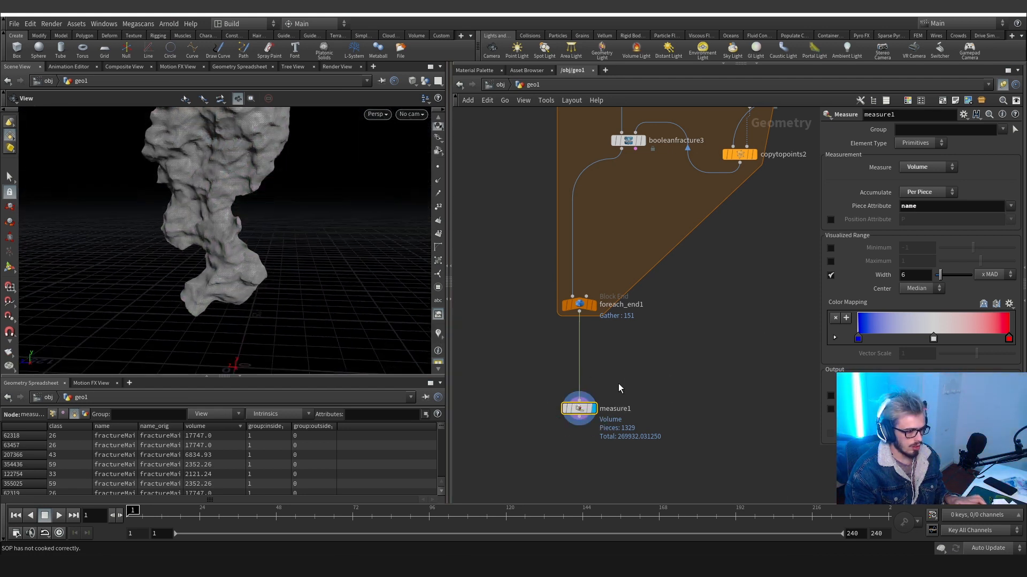
middle_click(579, 410)
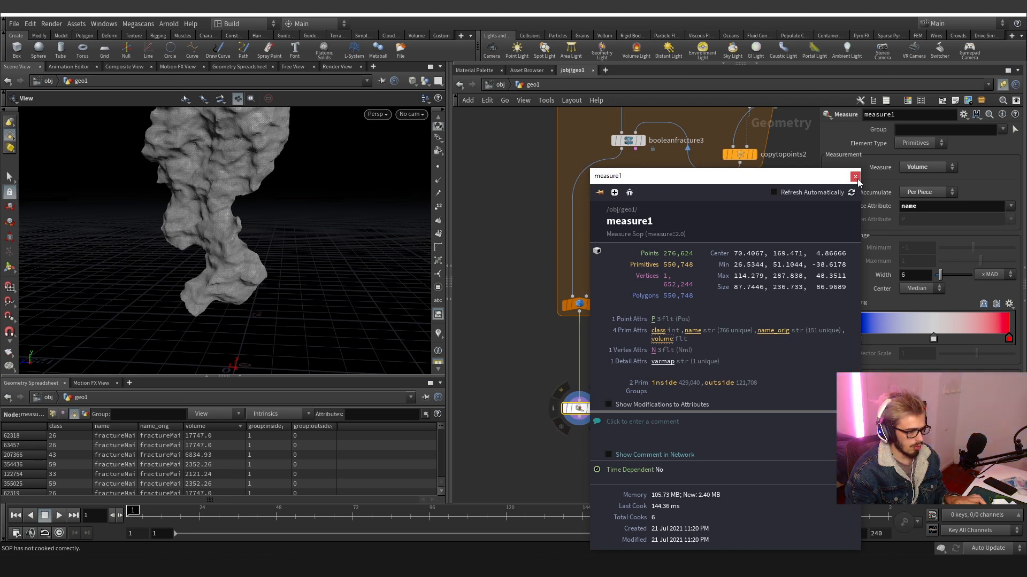
left_click(12, 269)
left_click_drag(232, 200, 337, 229, "alt")
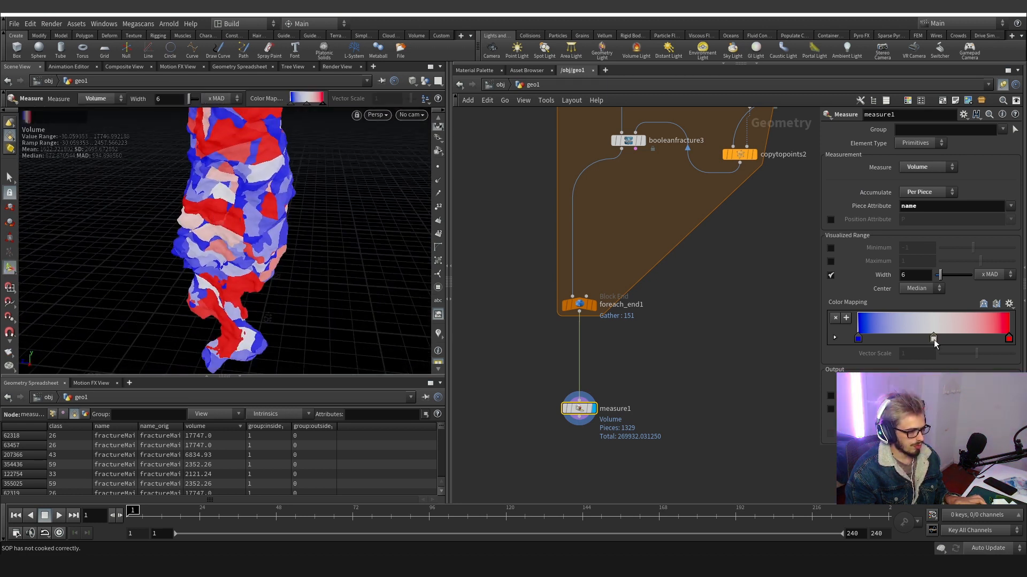
Remove the middle white marker from measure1's colour ramp and inspect the volume colours on the column.
left_click_drag(934, 340, 935, 381)
left_click_drag(250, 225, 278, 227, "alt")
left_click_drag(230, 192, 271, 275, "alt")
left_click_drag(251, 230, 280, 223, "alt")
right_click_drag(280, 223, 264, 236, "alt")
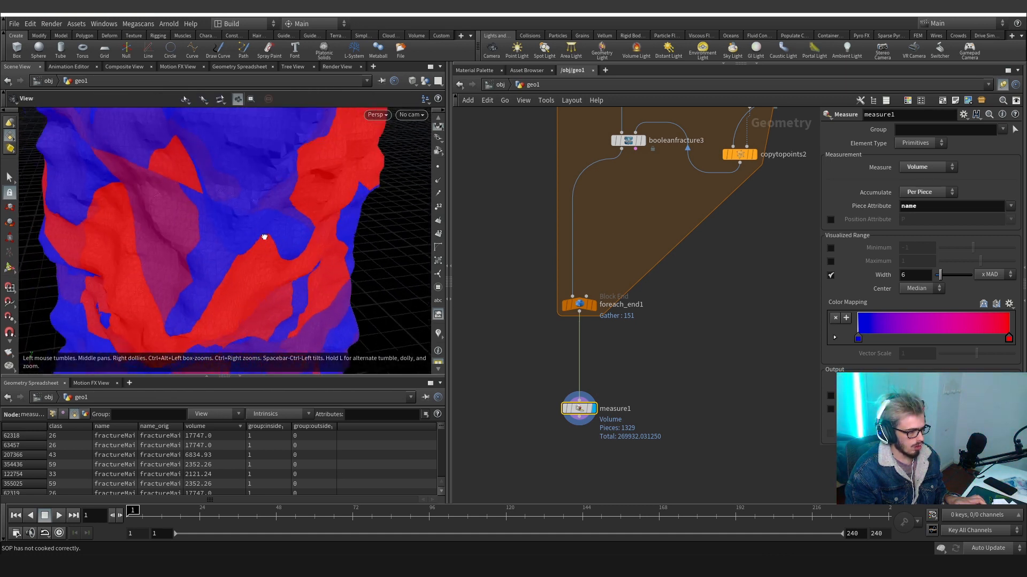
left_click_drag(264, 236, 377, 289, "alt")
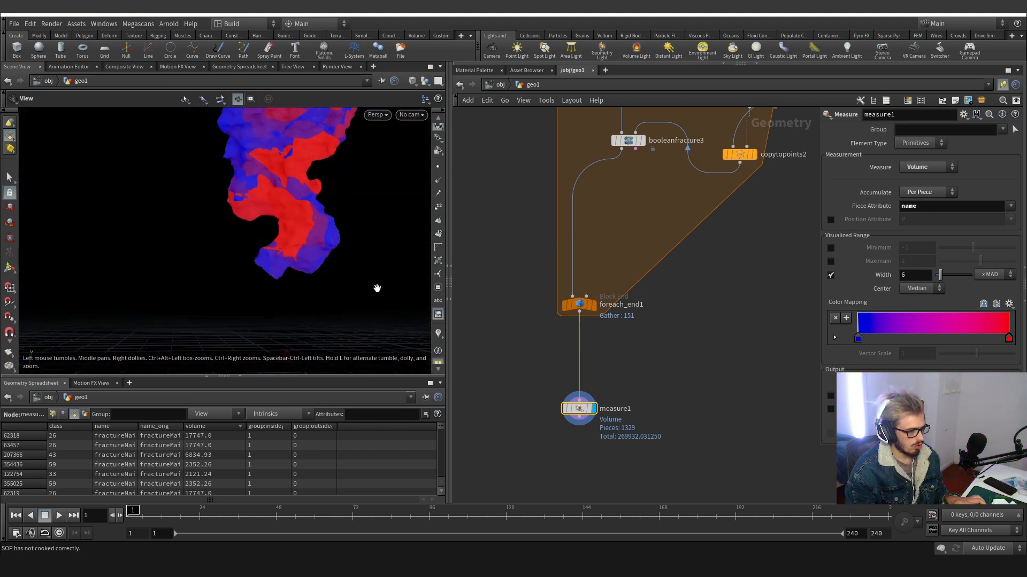
Add a Split node below measure1 and display it.
key("Return")
middle_click_drag(636, 428, 633, 317)
key("Tab")
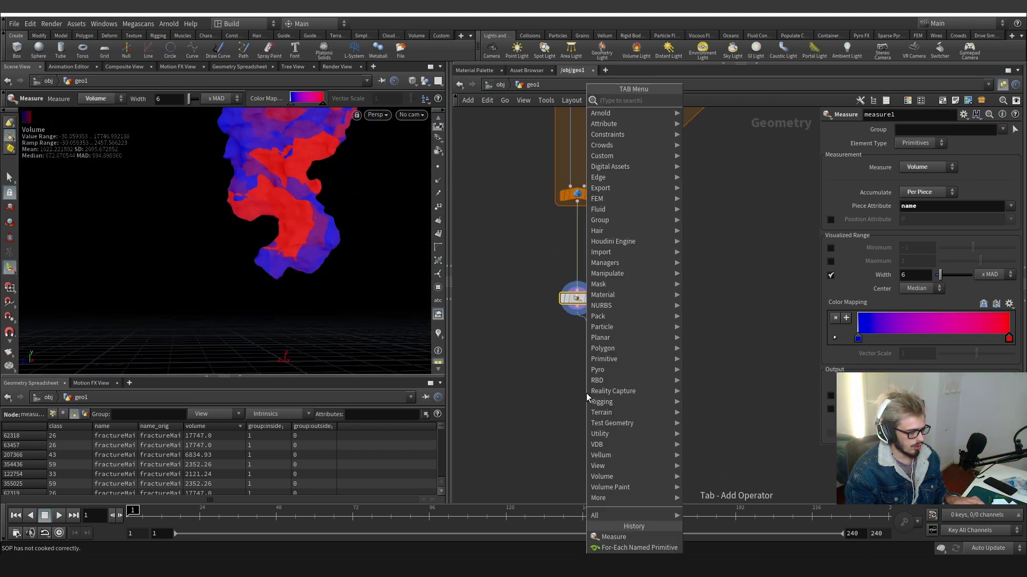
type("split")
key("Return")
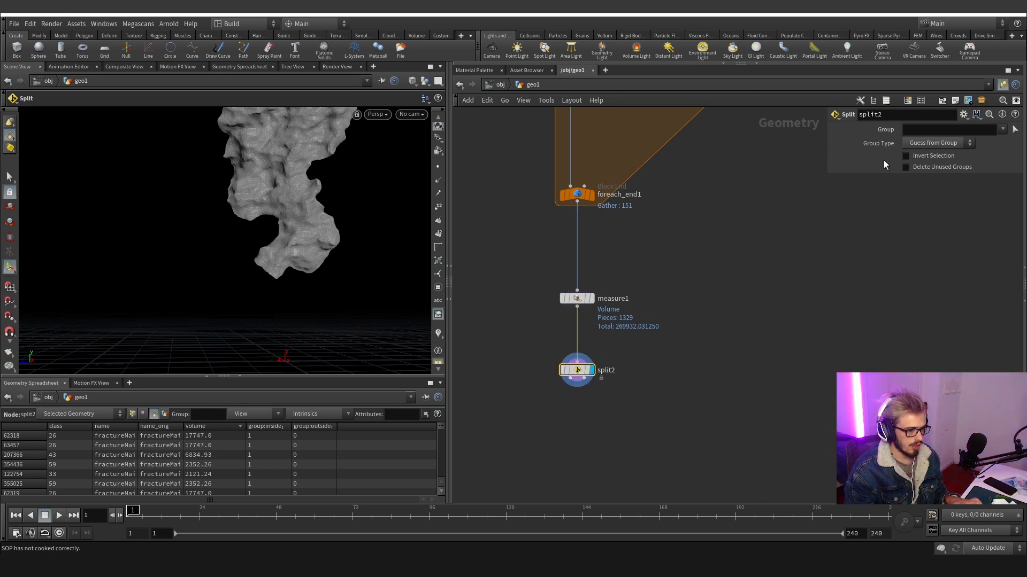
Add a float parameter labelled tresh to the split2 node's parameter interface.
left_click(965, 116)
left_click(945, 127)
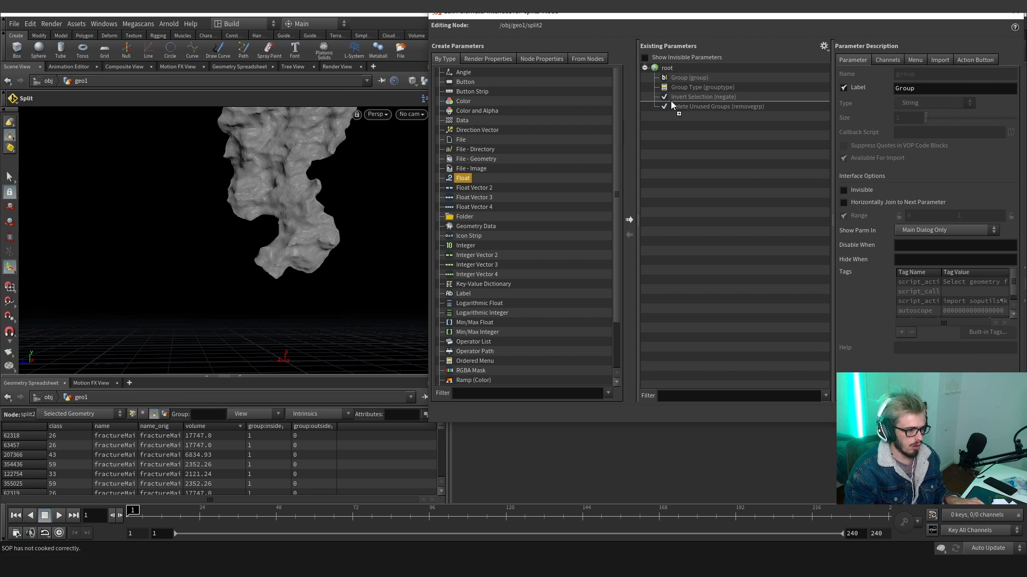
left_click_drag(670, 71, 671, 72)
type("t")
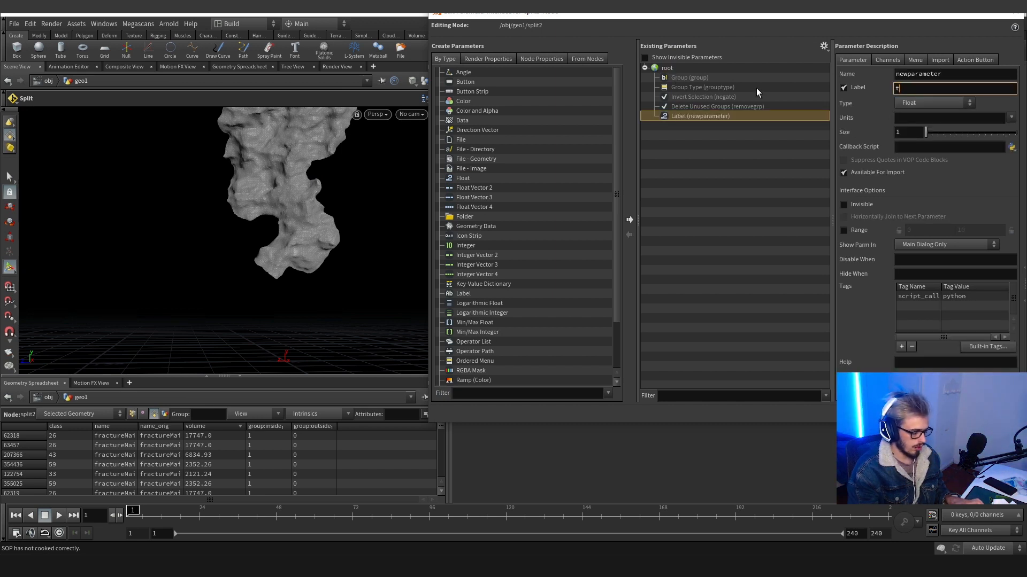
type("resh")
left_click(952, 413)
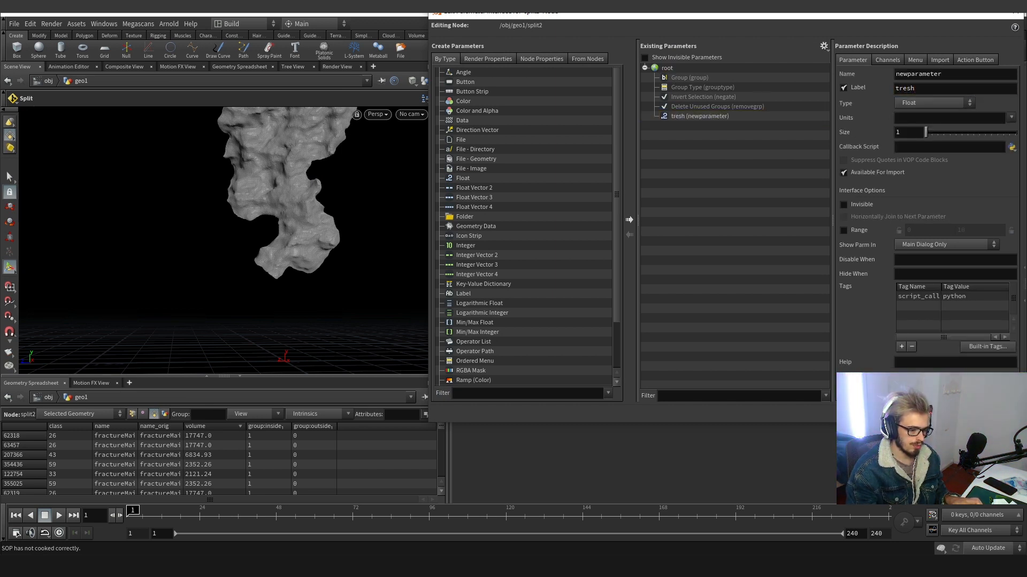
left_click(922, 130)
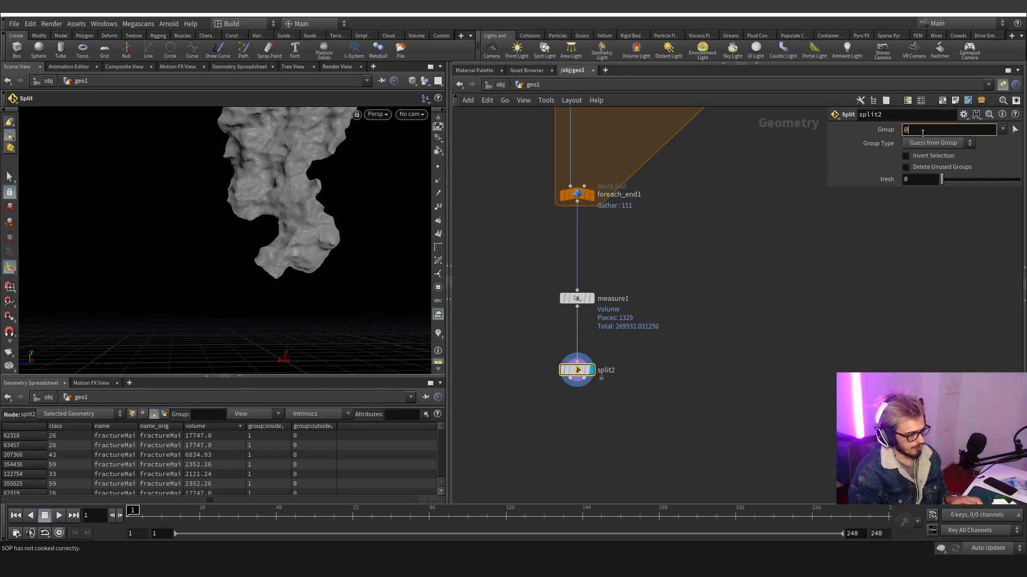
type("@volume>")
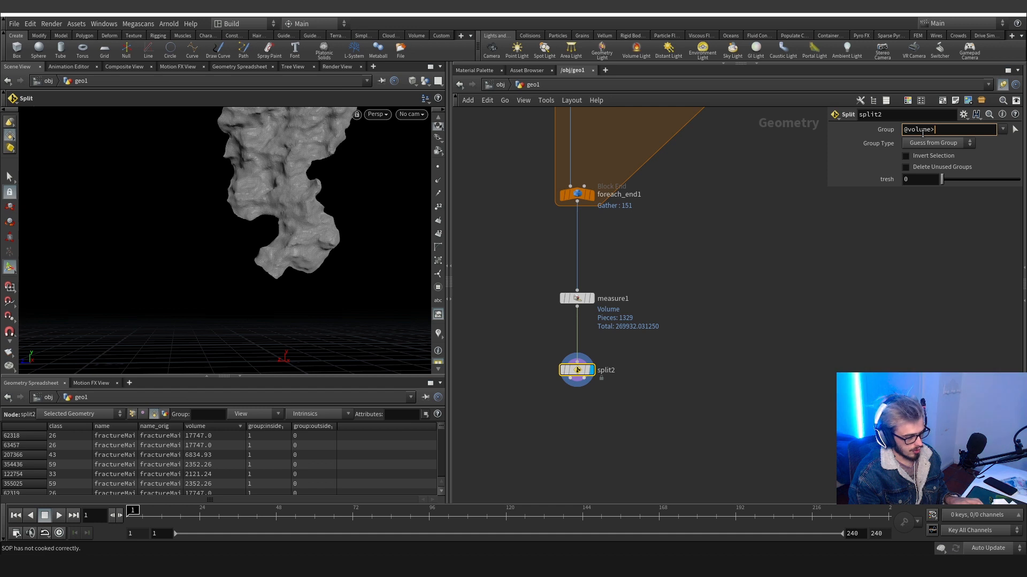
right_click(915, 180)
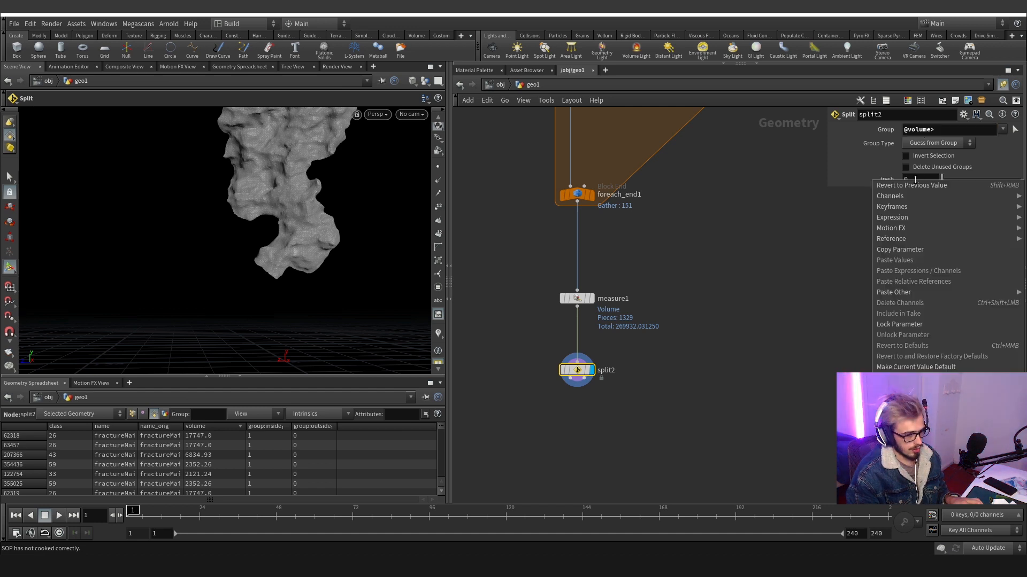
left_click(921, 249)
right_click(938, 134)
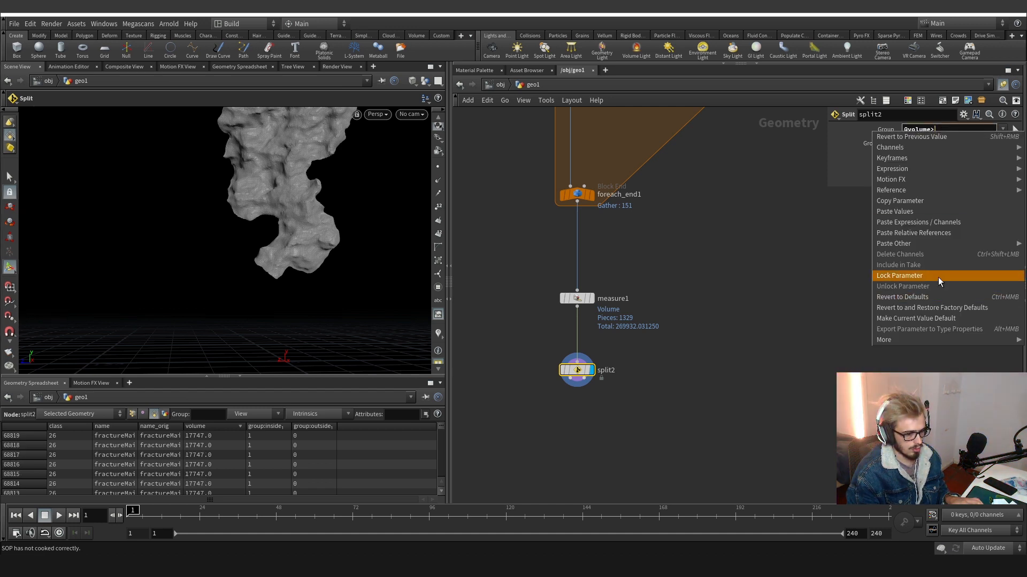
left_click(933, 234)
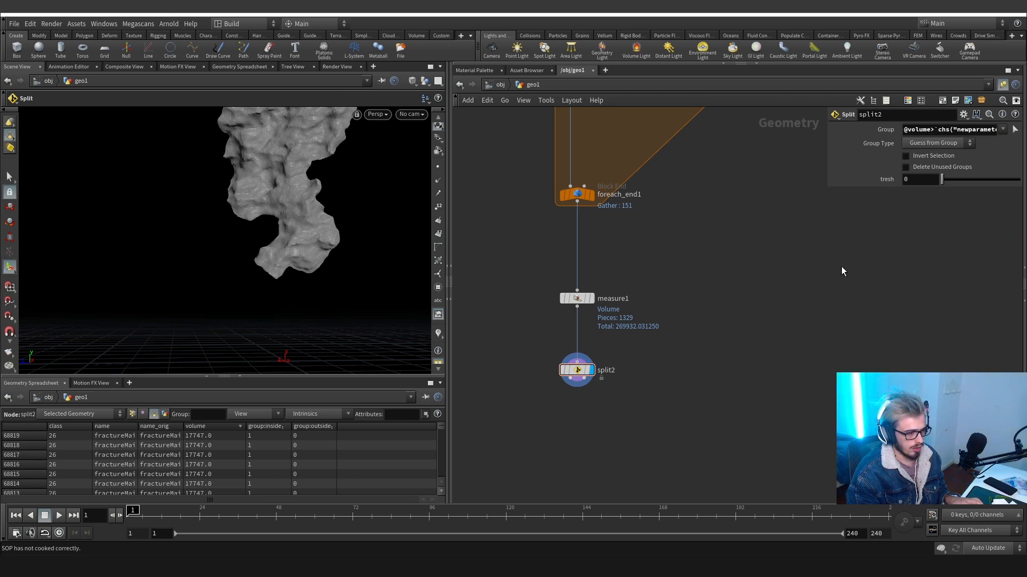
left_click(580, 370)
Raise split2's tresh to 786.52, temporarily inverting the selection to judge which small pieces are separated.
left_click_drag(316, 152, 293, 245, "alt")
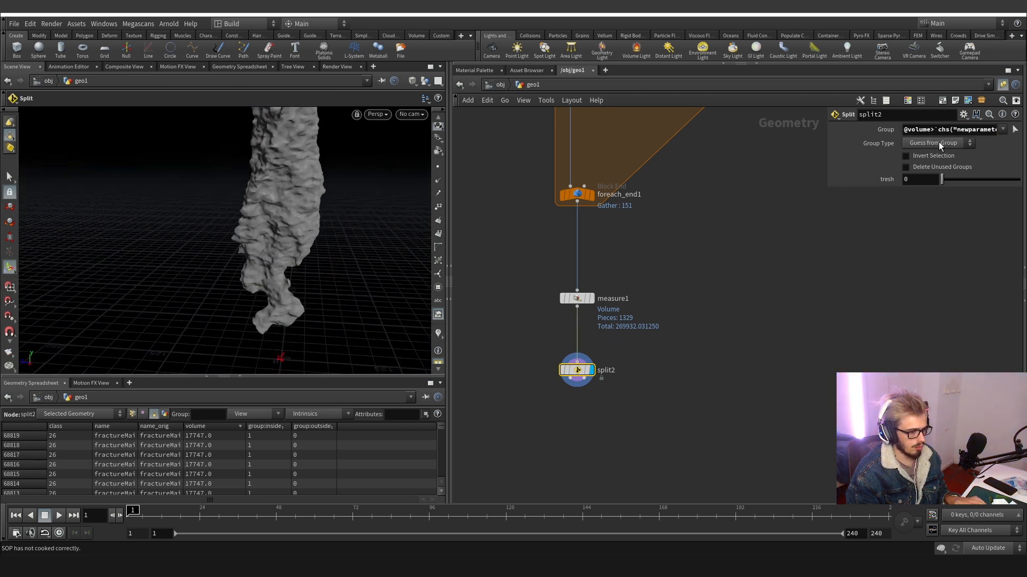
left_click_drag(941, 181, 951, 181)
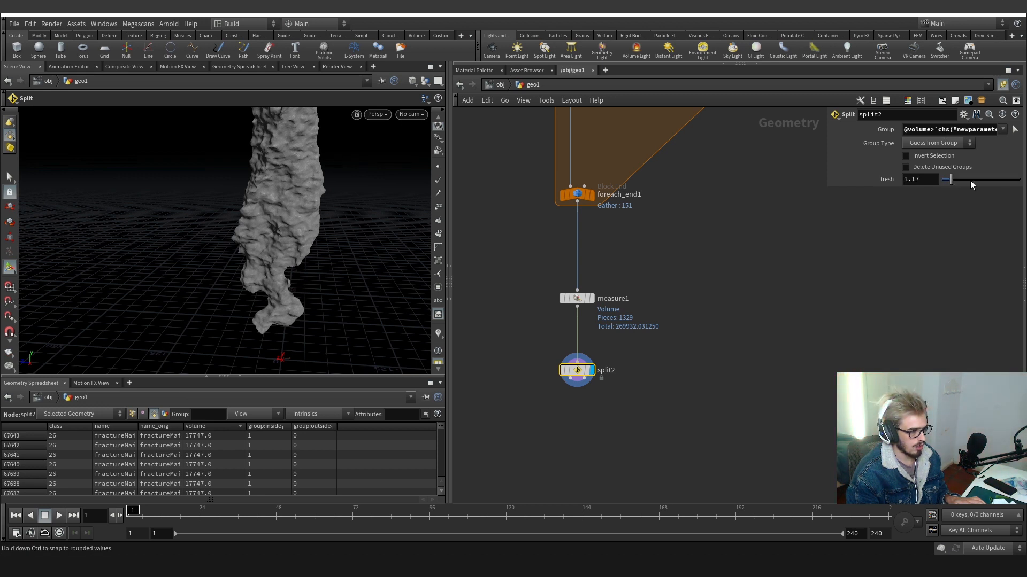
middle_click_drag(921, 180, 912, 155)
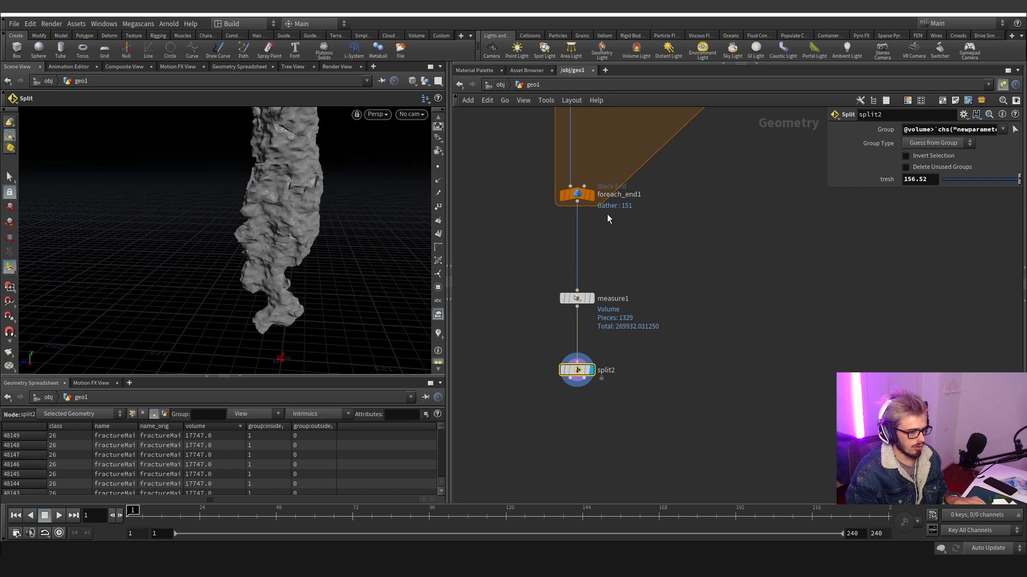
left_click(906, 157)
left_click_drag(353, 187, 303, 208, "alt")
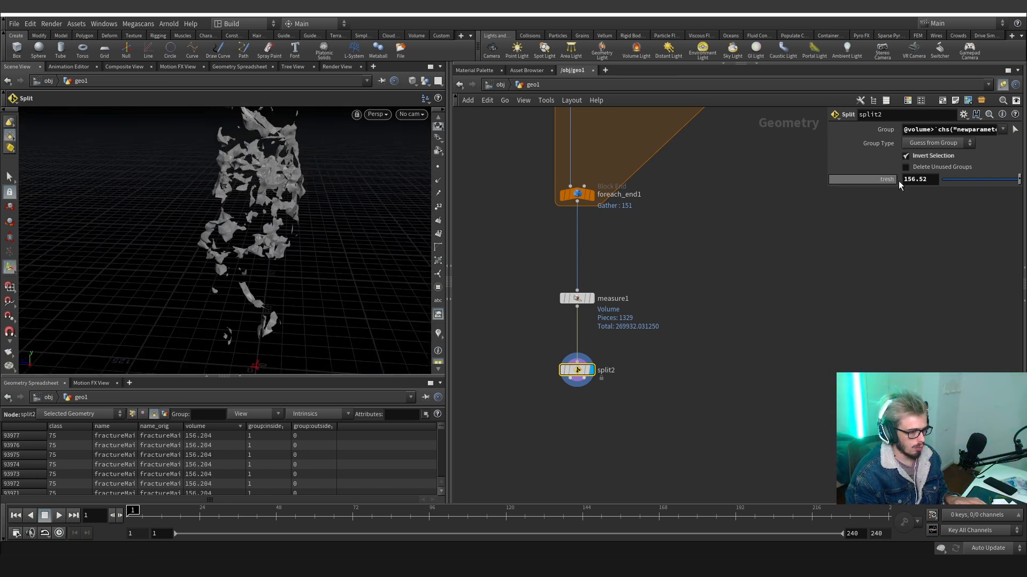
middle_click_drag(927, 183, 1000, 143)
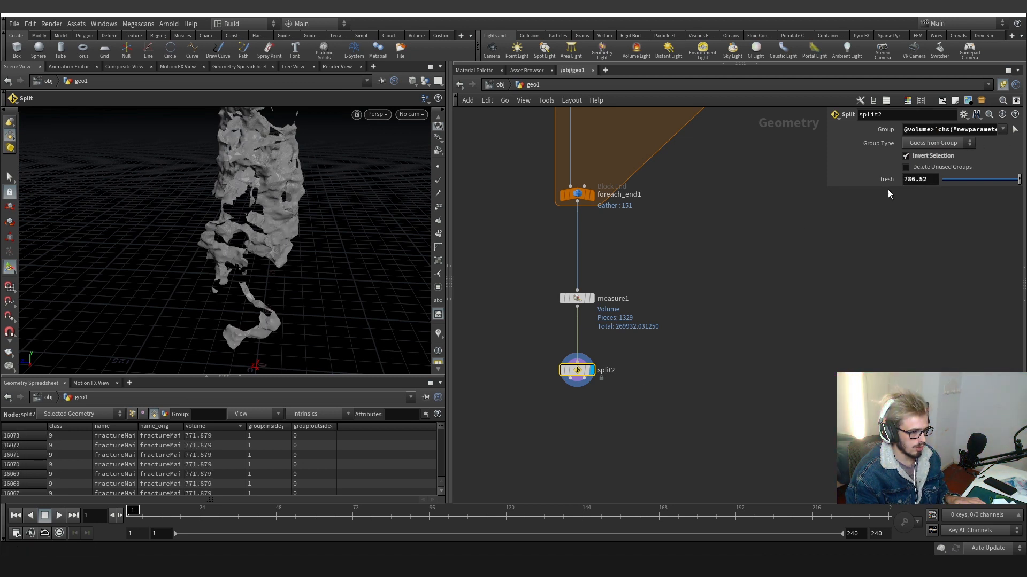
left_click(904, 158)
Check split2's node information for the separated large pieces.
mouse_move(283, 187)
left_mouse_down("alt")
mouse_move(218, 199)
mouse_move(132, 196)
mouse_move(279, 171)
left_mouse_up("alt")
middle_click(577, 370)
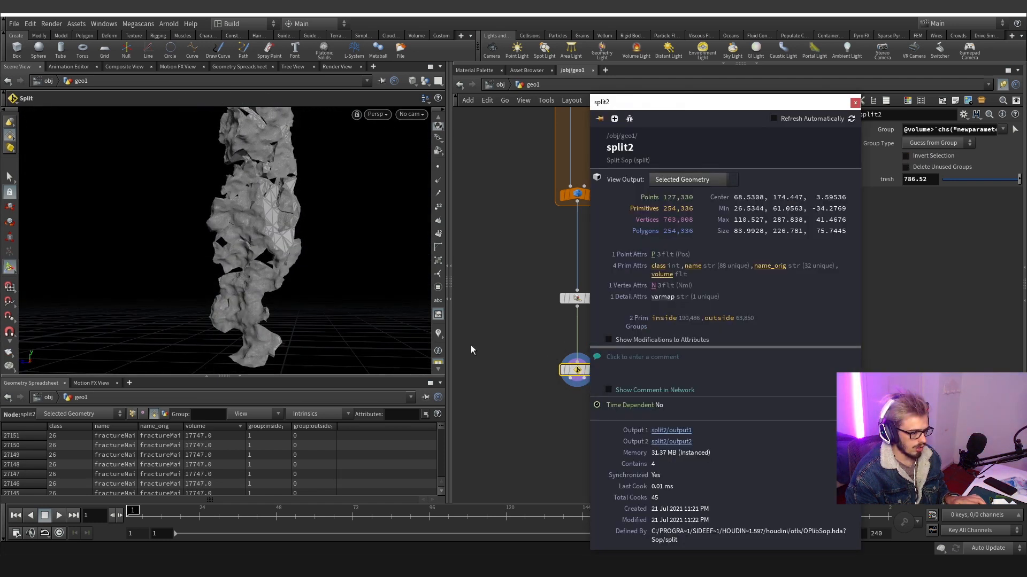
key("Return")
Colour the split pieces by name instead of volume and inspect the column from several sides.
left_click(434, 333)
right_click(435, 333)
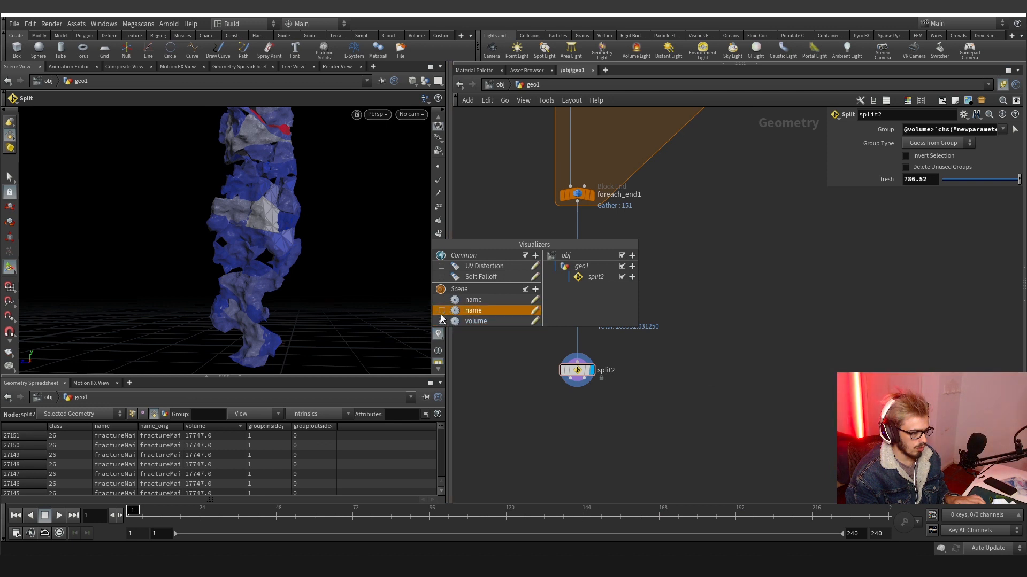
left_click(441, 311)
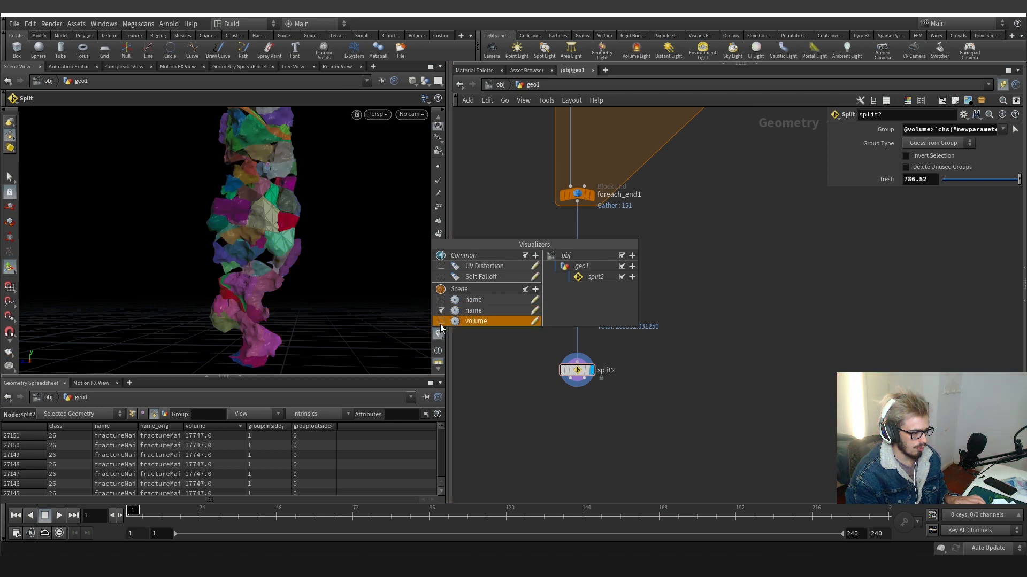
left_click(482, 353)
left_click_drag(286, 254, 149, 252, "alt")
scroll(243, 228, "up", 8)
scroll(296, 228, "down", 4)
scroll(211, 257, "down", 6)
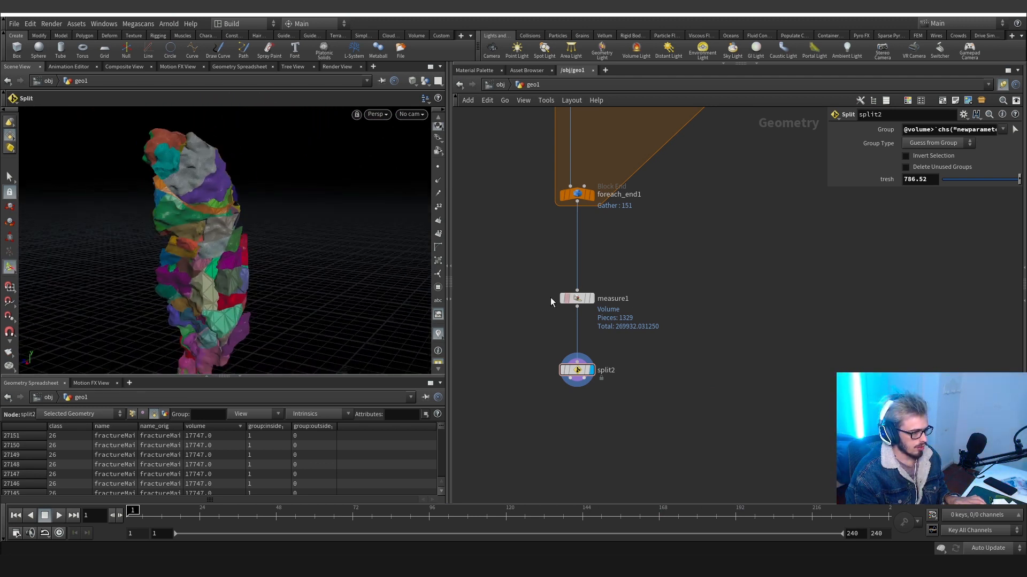
left_click_drag(235, 268, 266, 266, "alt")
Duplicate the whole foreach fracture loop together with its cutting grid and mountain nodes.
scroll(246, 246, "down", 4)
scroll(276, 276, "down", 3)
scroll(696, 338, "down", 5)
middle_click_drag(695, 338, 673, 418)
left_click_drag(647, 242, 602, 232)
left_click(802, 280)
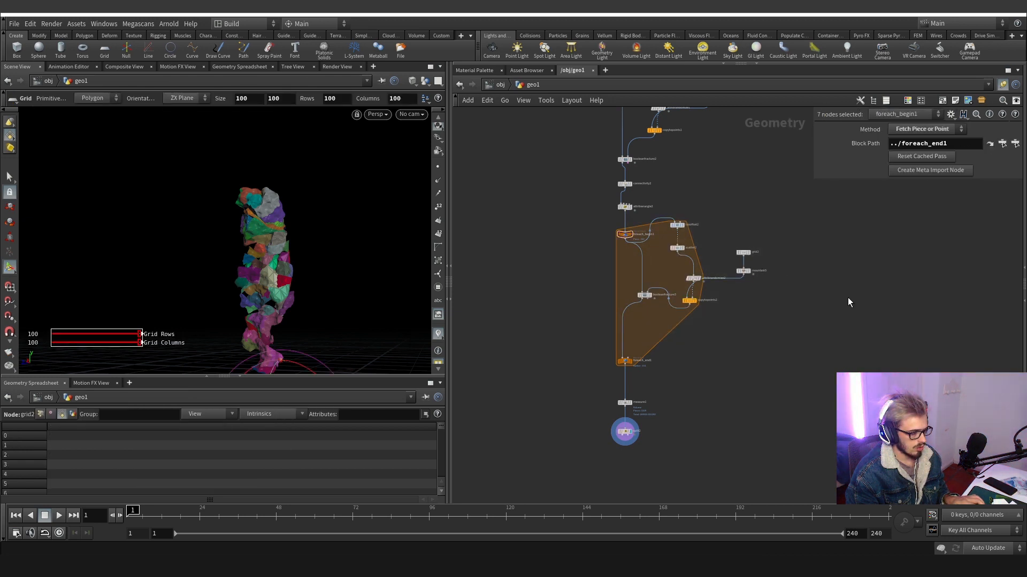
left_click_drag(838, 355, 615, 256)
left_click_drag(792, 388, 612, 217)
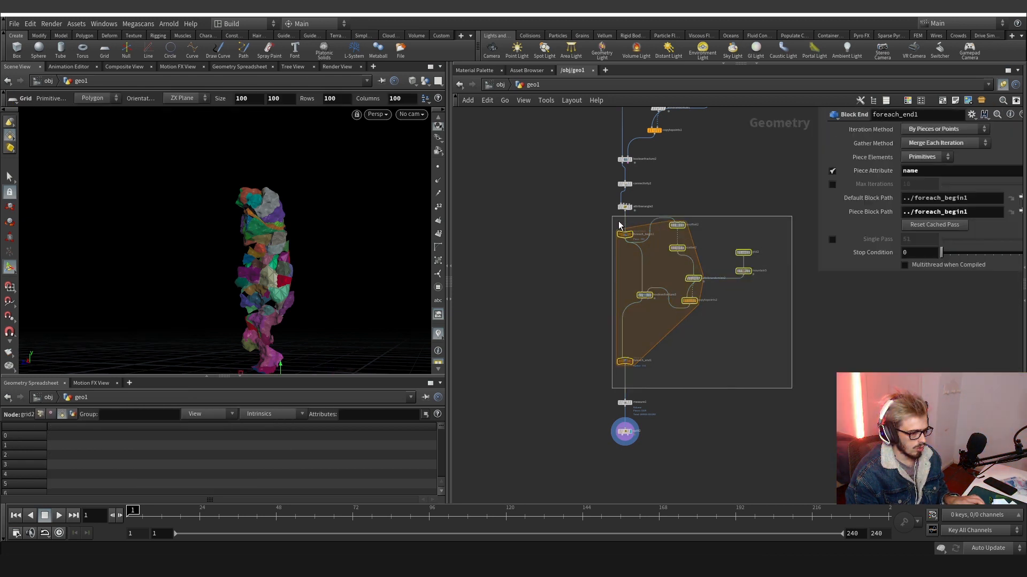
key("ctrl+c")
middle_click_drag(748, 364, 640, 295)
left_click(750, 382)
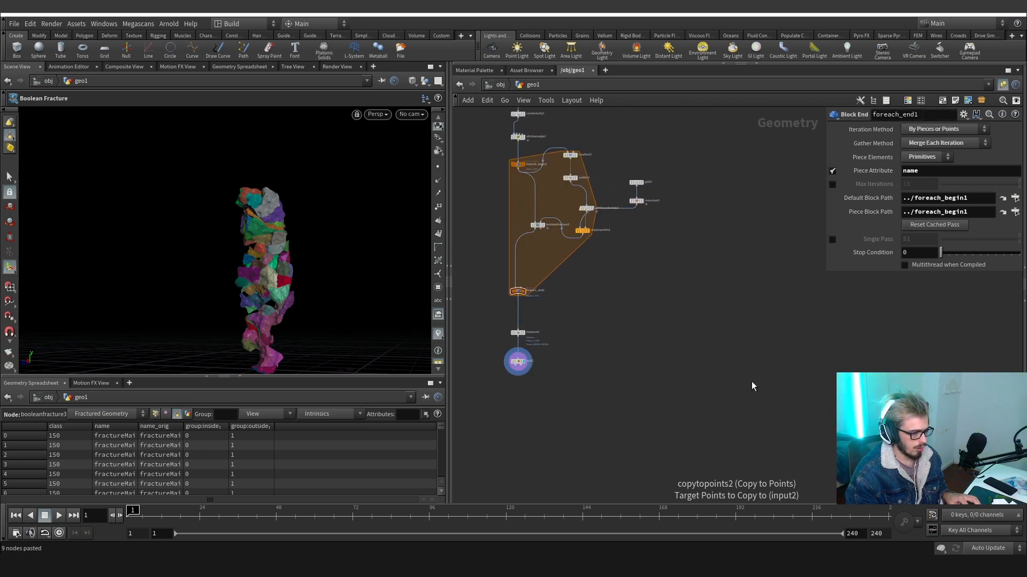
key("ctrl+v")
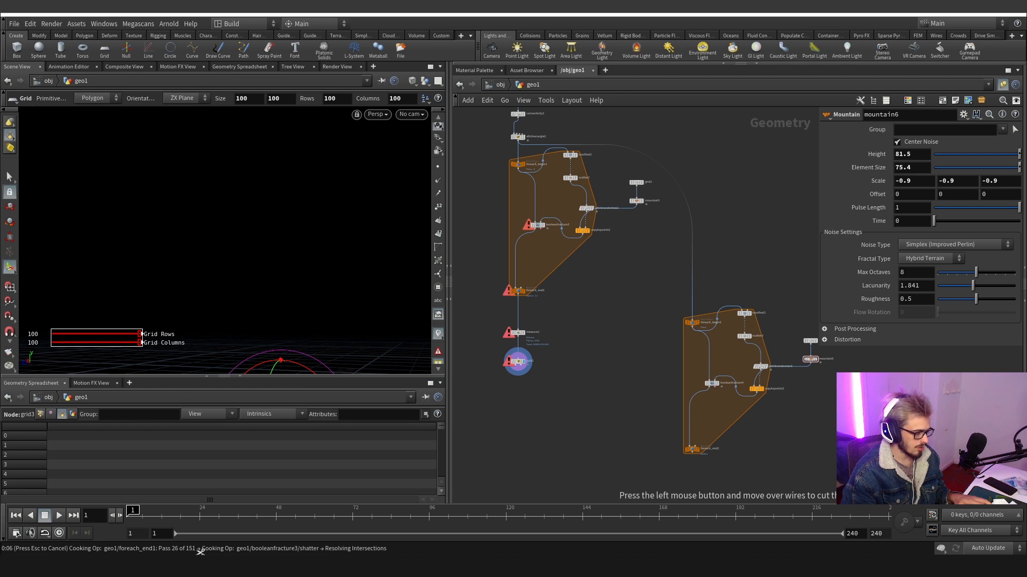
Move the duplicated fracture loop with its grid and mountain nodes below split2.
scroll(527, 390, "up", 3)
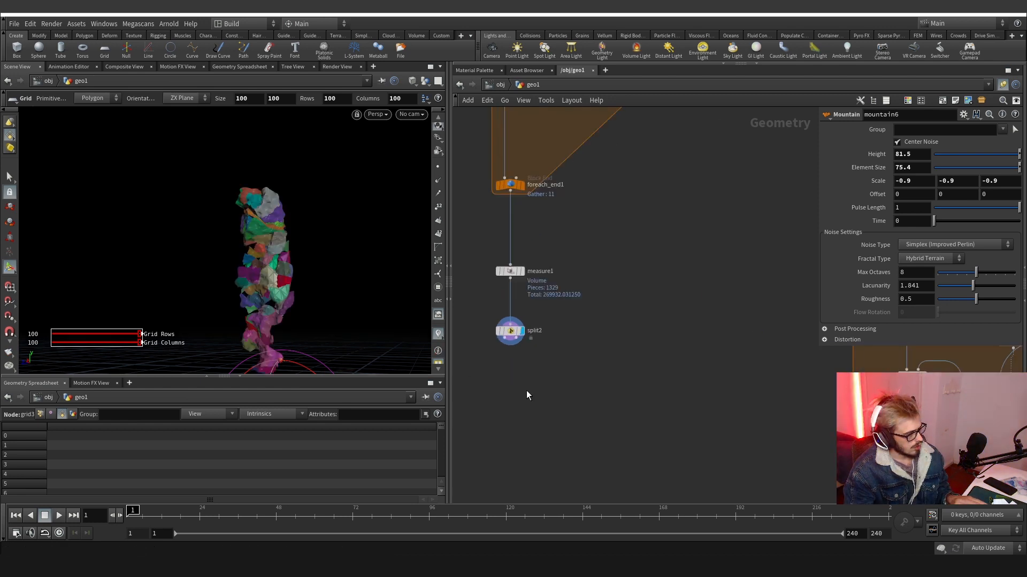
scroll(526, 396, "down", 5)
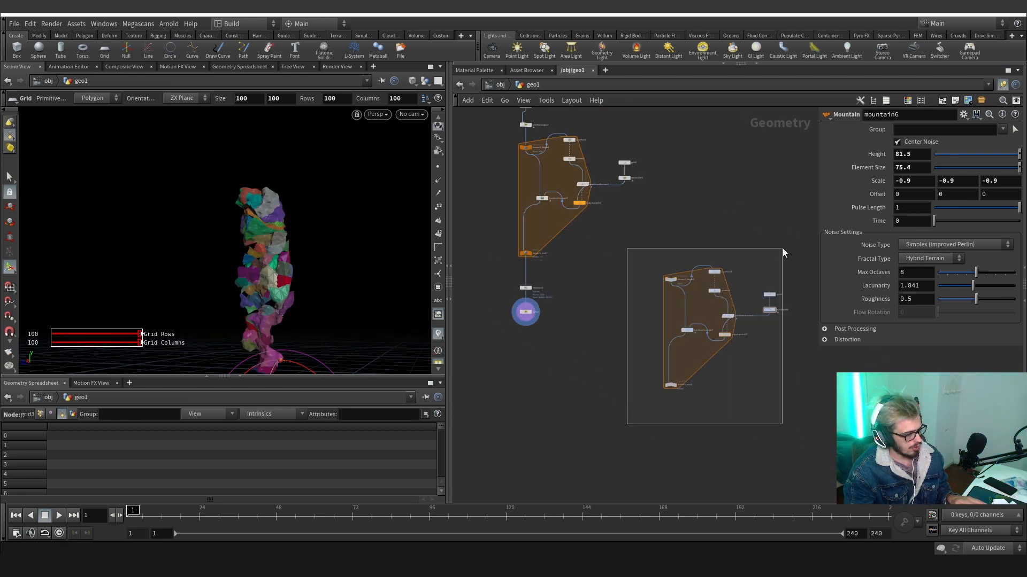
left_click_drag(782, 248, 783, 248)
left_click_drag(769, 295, 545, 371)
middle_click_drag(600, 371, 736, 339)
scroll(656, 313, "up", 3)
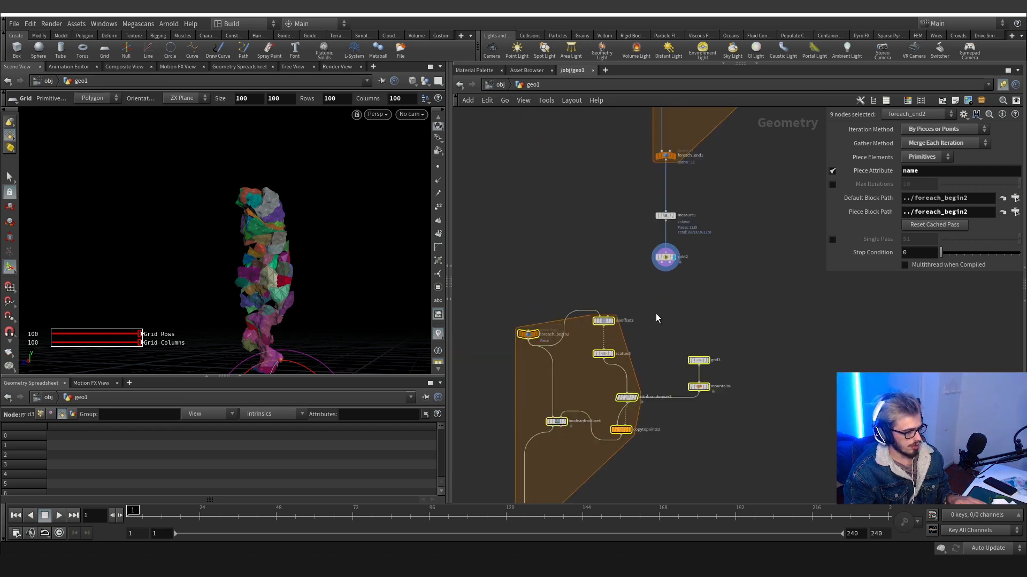
Connect split2's first output to the input of foreach_begin2.
scroll(655, 314, "up", 3)
left_click(657, 310)
left_click(664, 241)
middle_click_drag(495, 315, 598, 311)
left_click(577, 335)
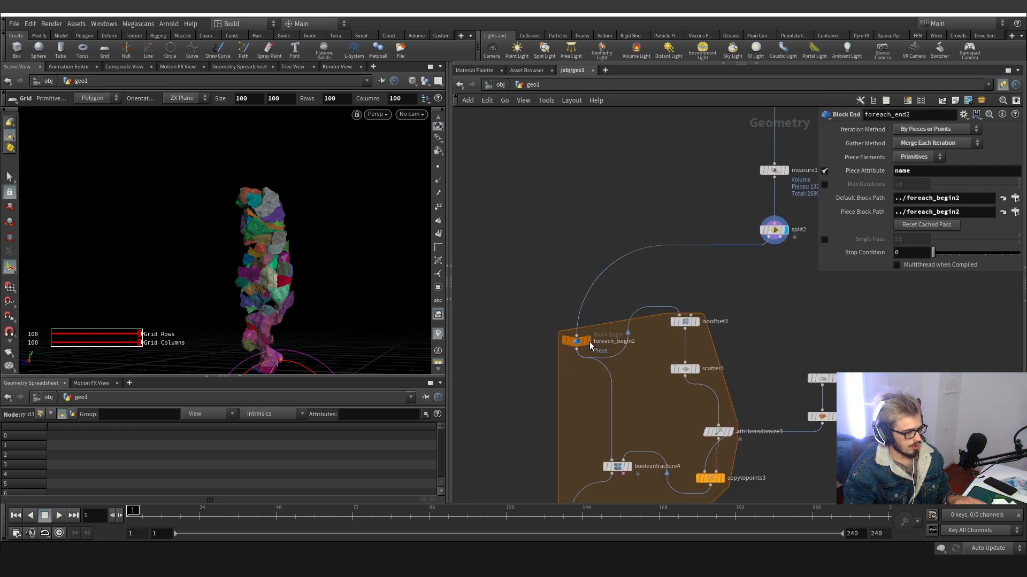
Display booleanfracture4 in the duplicated loop and examine the fractured piece up close.
left_click(587, 341)
middle_click_drag(616, 447, 609, 301)
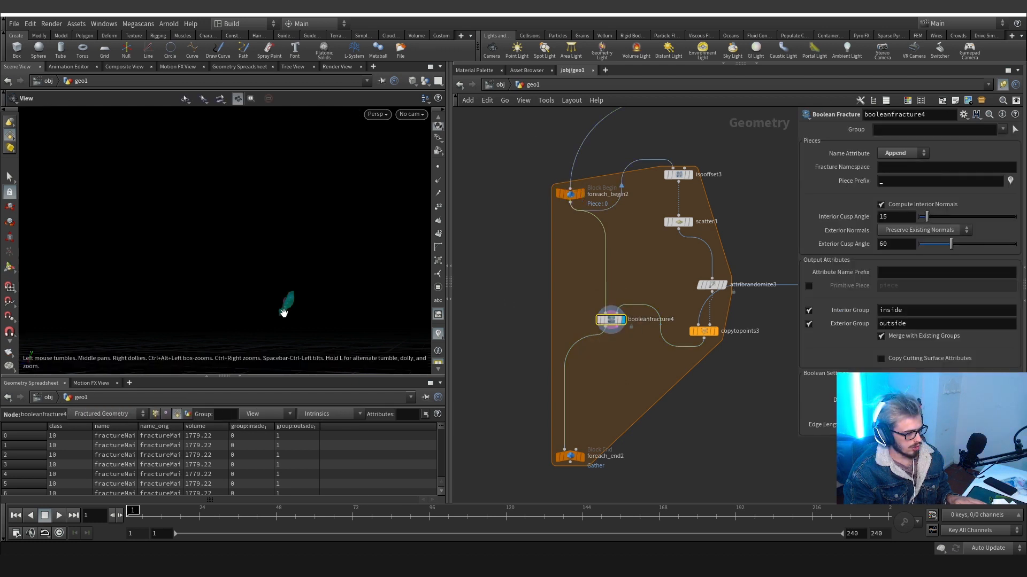
scroll(286, 300, "up", 8)
left_click_drag(285, 301, 339, 328)
scroll(287, 291, "up", 8)
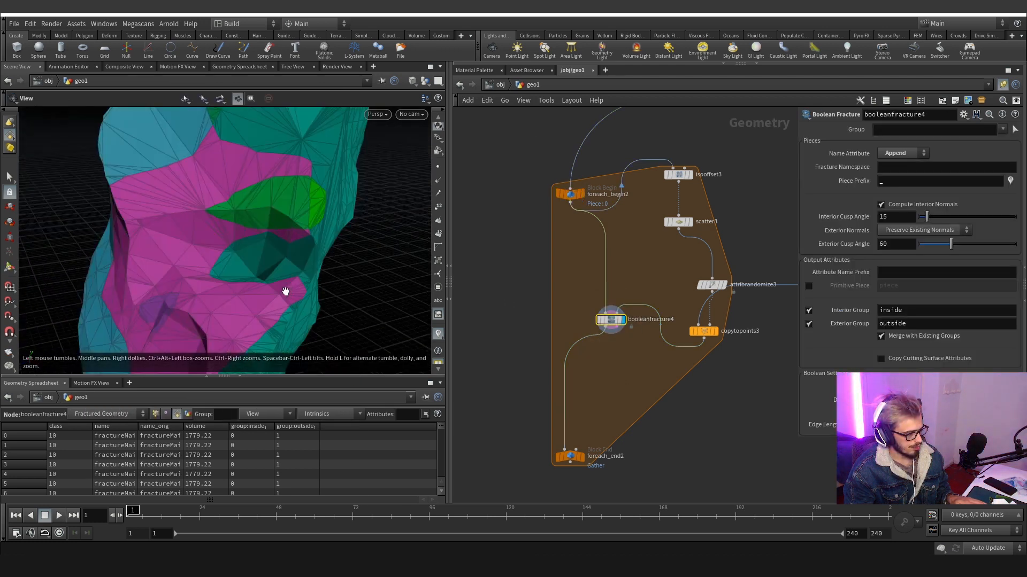
mouse_move(287, 291)
left_mouse_down()
mouse_move(262, 281)
mouse_move(288, 283)
left_mouse_up()
scroll(593, 377, "down", 3)
Align booleanfracture4 beneath foreach_begin2 in the duplicated loop.
left_click(690, 321)
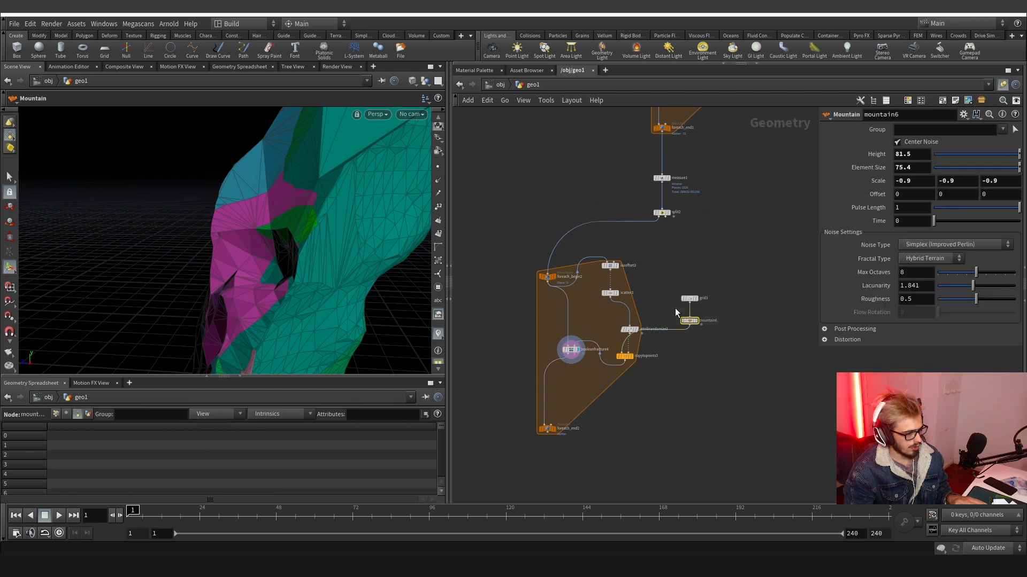
left_click_drag(570, 350, 546, 370)
scroll(620, 363, "up", 5)
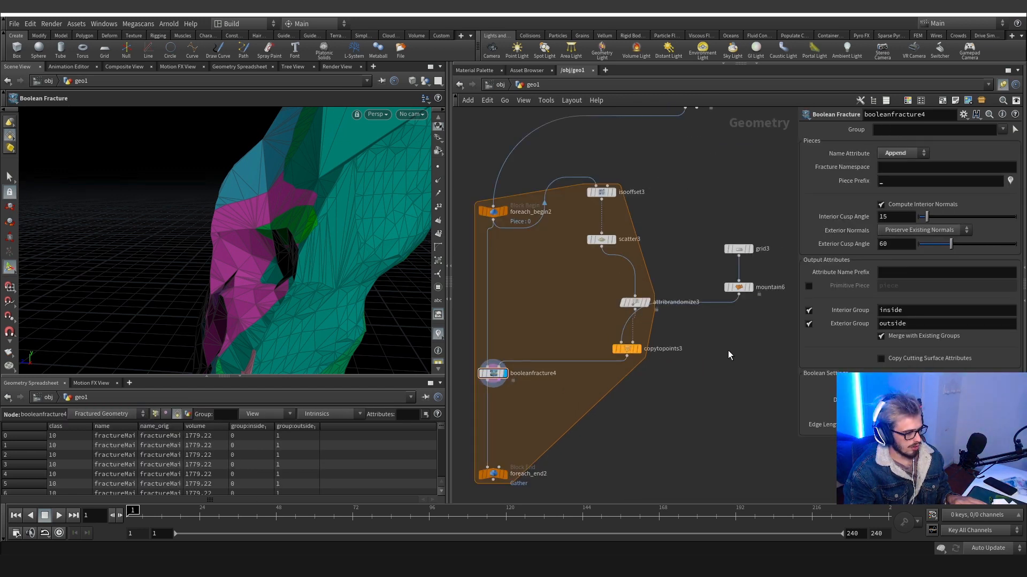
Select mountain6 and template copytopoints3 to examine the cutting surfaces around the fractured piece.
left_click_drag(719, 280, 719, 279)
left_click_drag(344, 252, 339, 245, "alt")
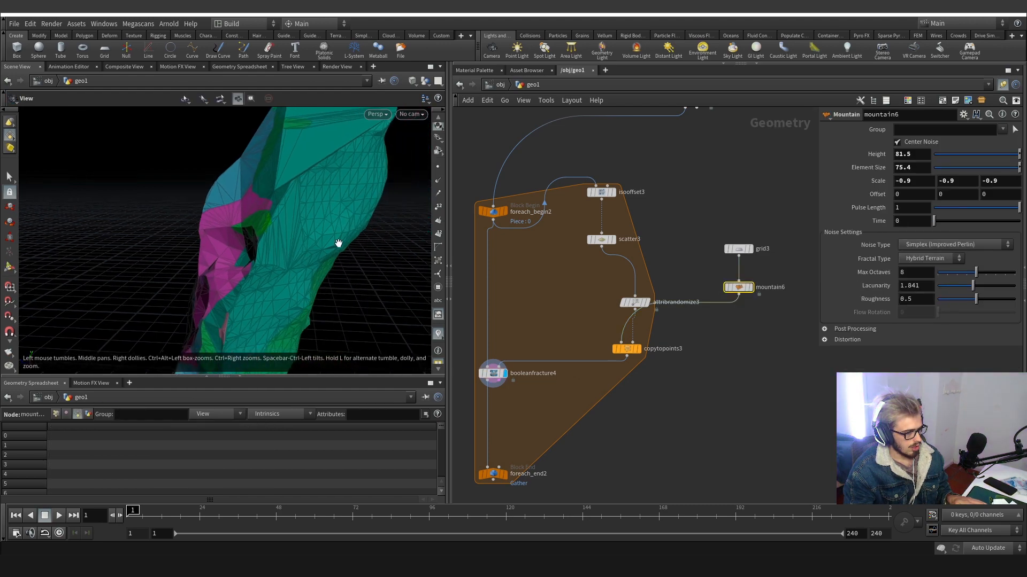
left_click(637, 353)
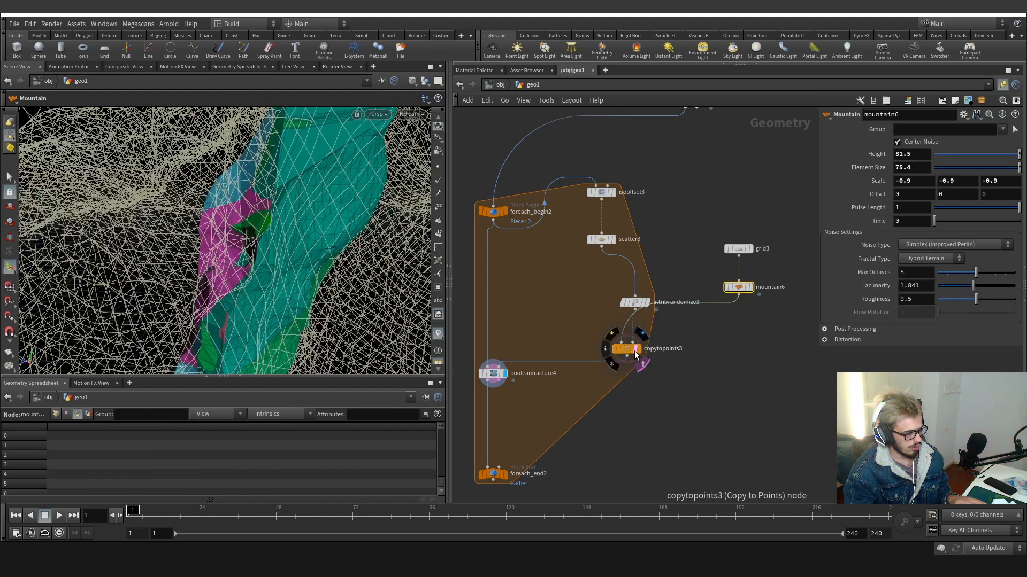
scroll(300, 277, "down", 3)
left_click_drag(268, 258, 321, 203, "alt")
scroll(310, 175, "down", 8)
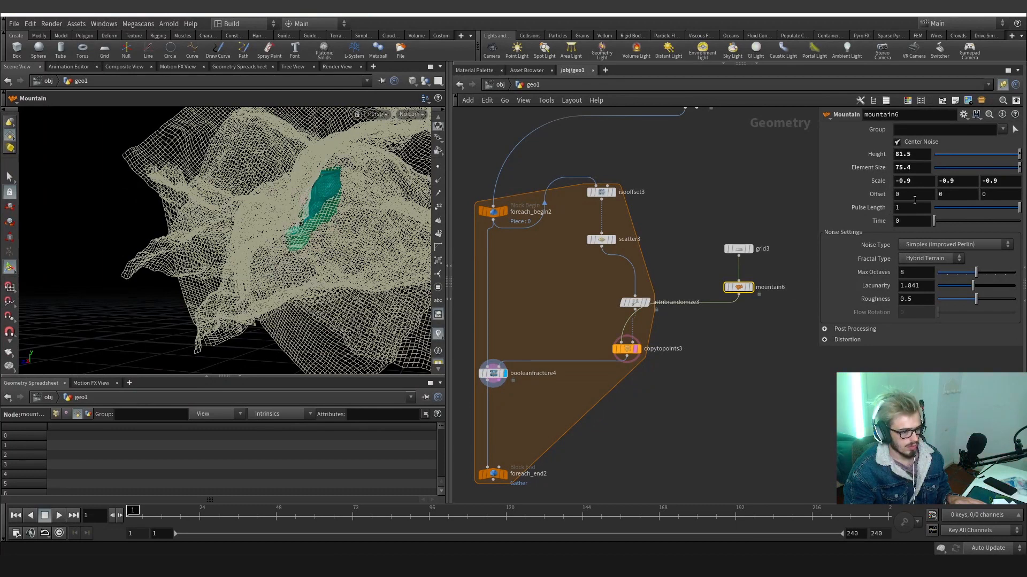
Set mountain6's first Offset value to 24.8, turn off copytopoints3's template and check the fractured piece.
middle_click_drag(915, 200, 1015, 194)
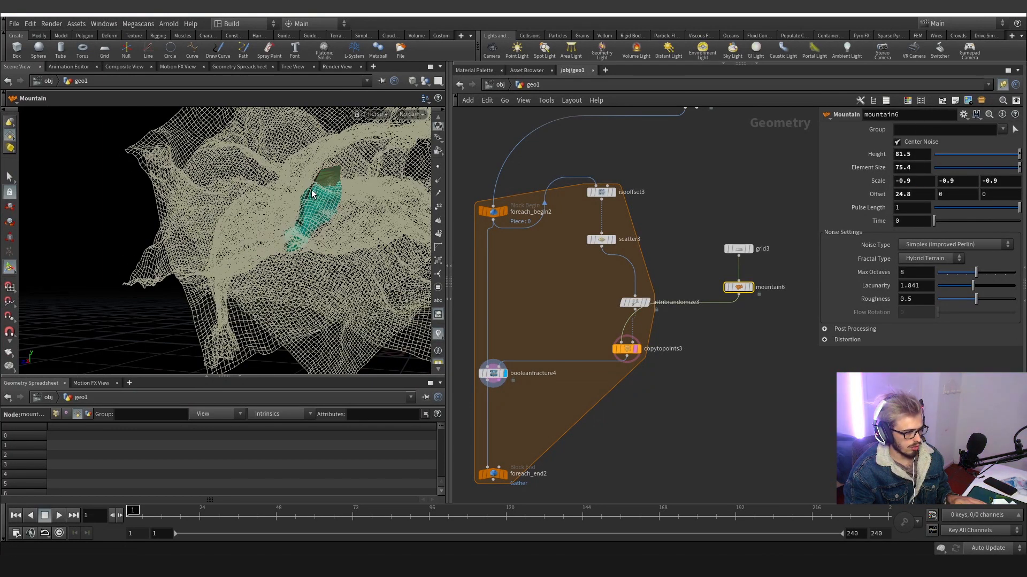
left_click_drag(313, 194, 265, 215, "alt")
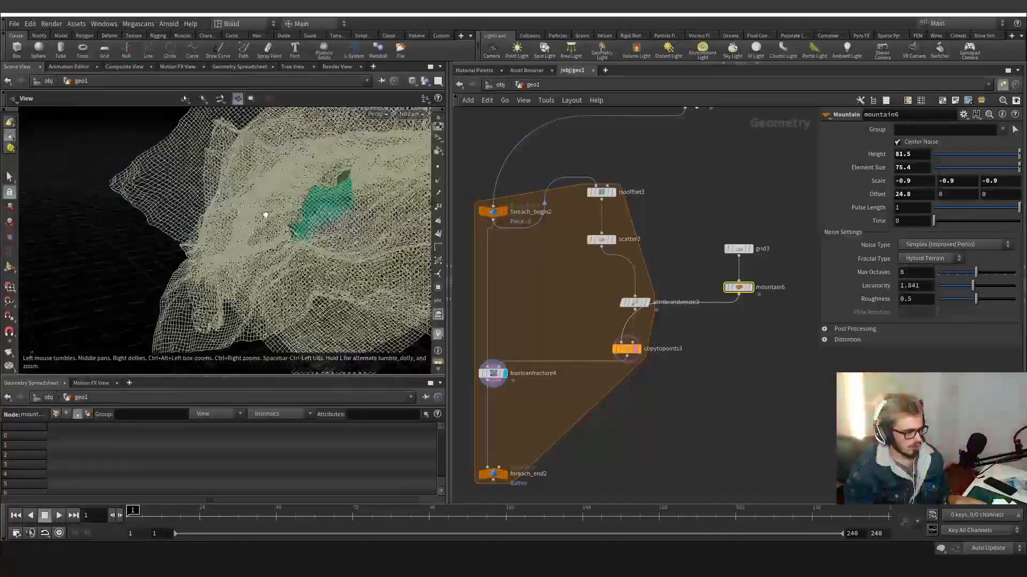
left_click(635, 348)
scroll(545, 396, "down", 1)
left_click_drag(289, 180, 385, 167, "alt")
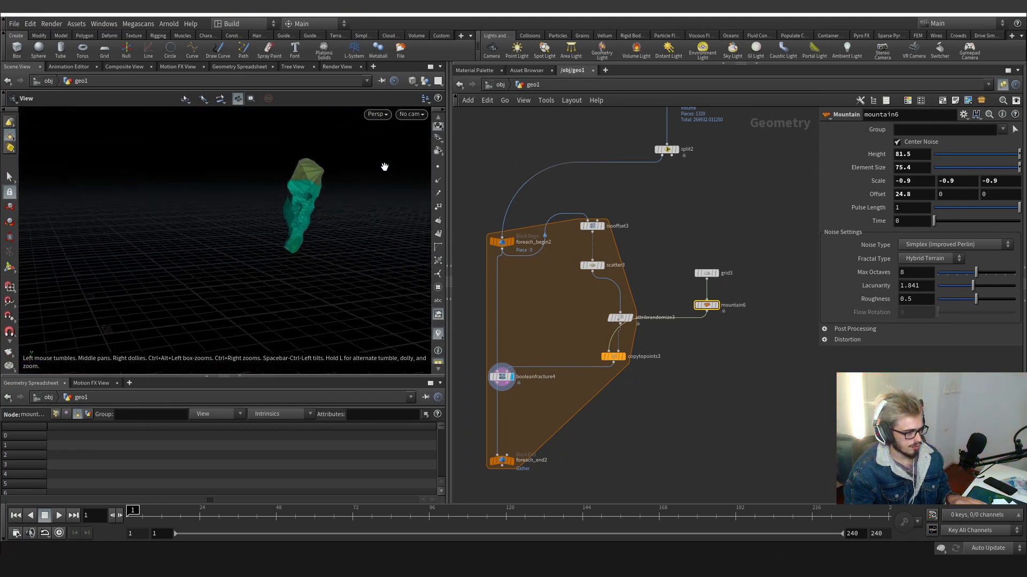
Display foreach_end2 and examine the refractured large pieces along the column.
middle_click_drag(529, 395, 572, 314)
scroll(559, 384, "up", 3)
scroll(568, 364, "down", 7)
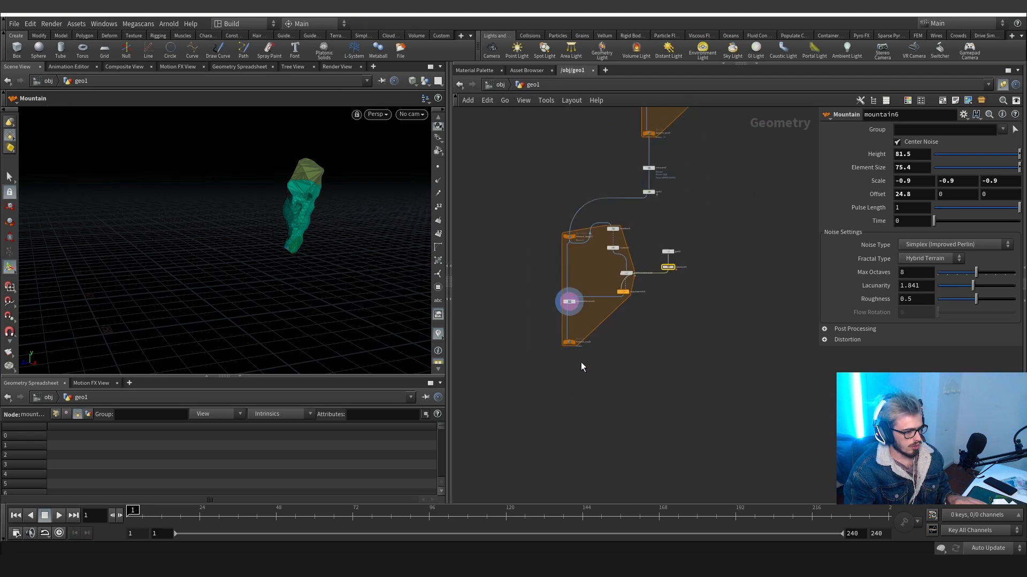
scroll(581, 361, "up", 3)
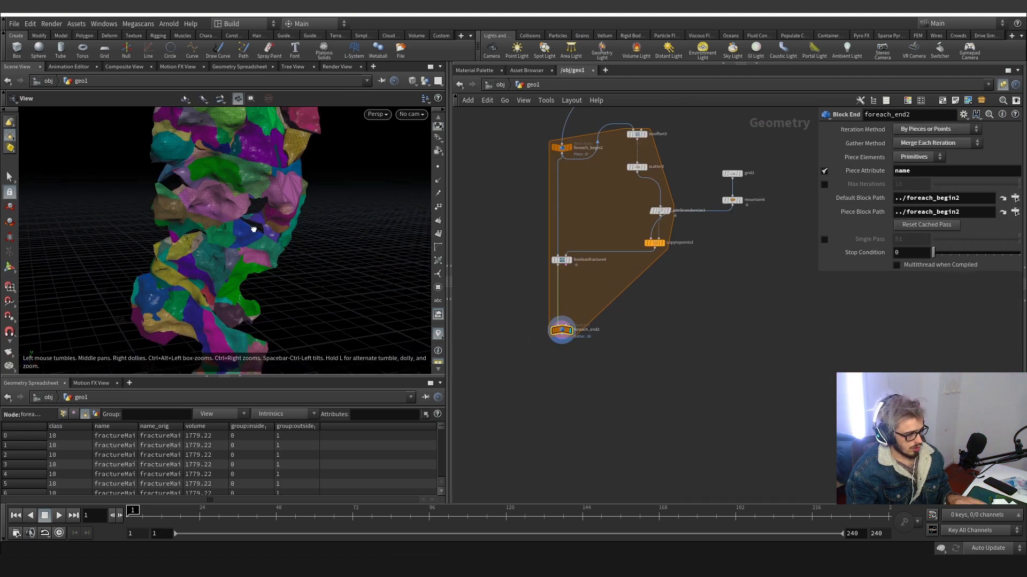
left_click_drag(254, 228, 230, 183, "alt")
middle_click_drag(229, 183, 221, 246, "alt")
left_click_drag(220, 246, 225, 235, "alt")
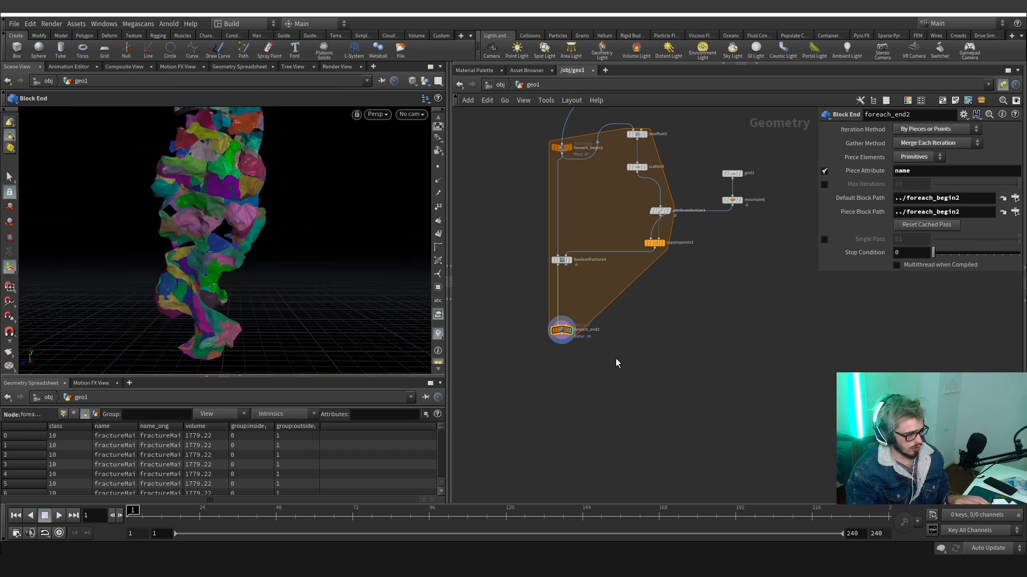
Add a Merge node below the duplicated loop and wire foreach_end2 into it.
key("Tab")
type("merge")
key("Return")
left_click(655, 380)
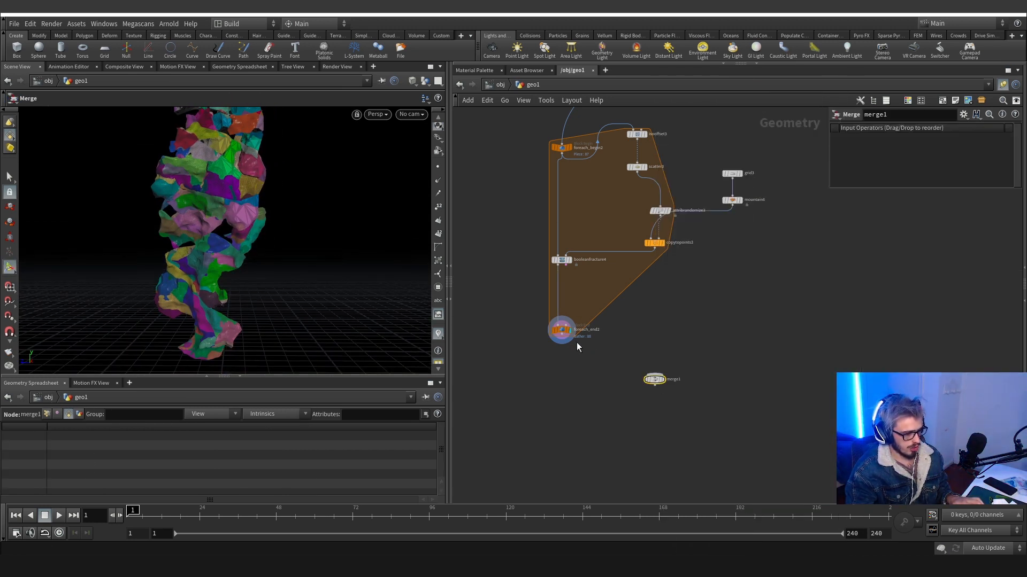
left_click_drag(561, 335, 654, 375)
Wire split2's second output into merge1 and move merge1 beneath that connection.
middle_click_drag(721, 320, 671, 431)
left_click_drag(654, 187, 657, 257)
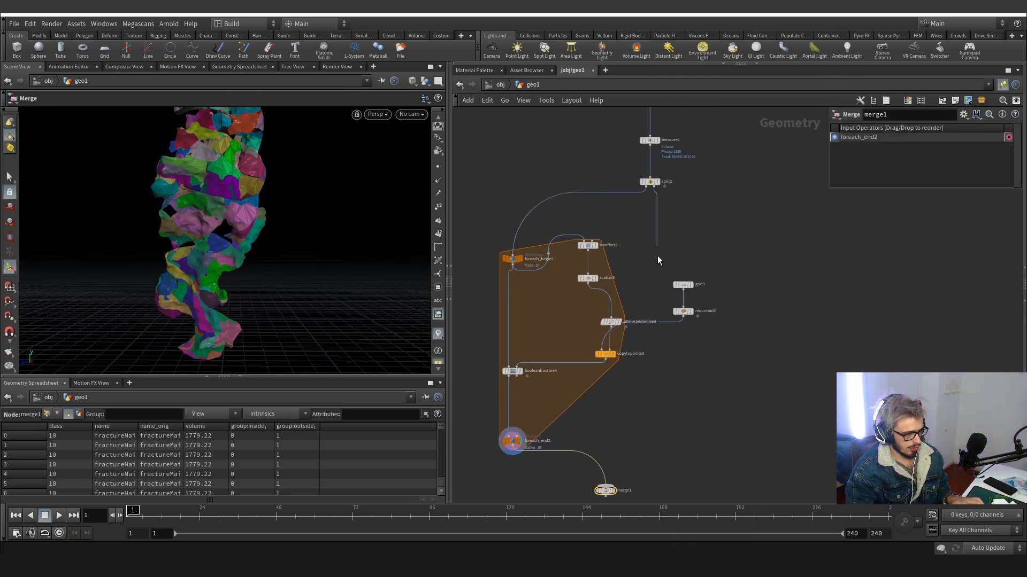
left_click(609, 487)
middle_click_drag(643, 442, 620, 334)
left_click_drag(577, 386, 629, 405)
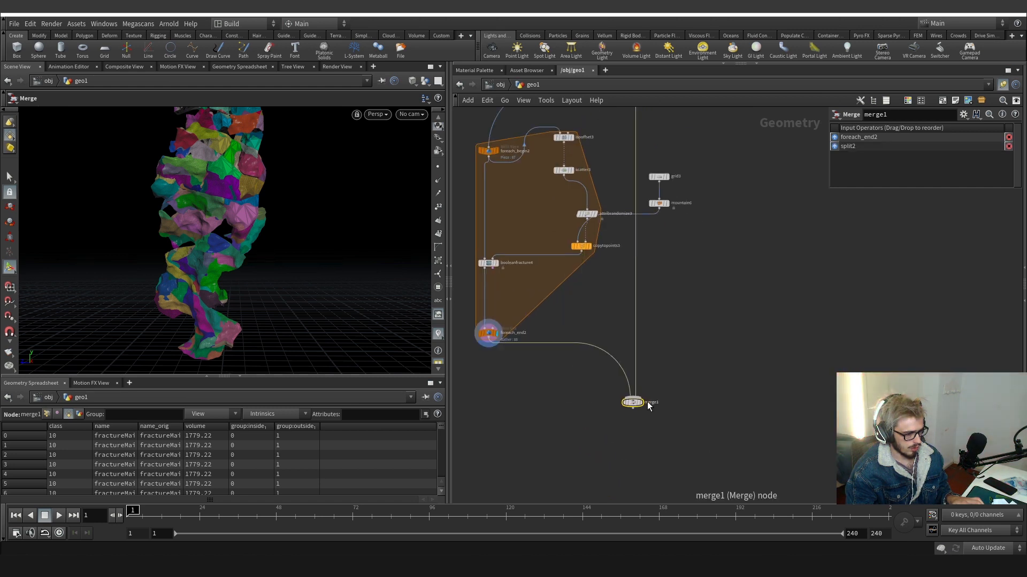
Display merge1 and set the active name visualizer's attribute to name_orig to check the original pieces.
left_click(642, 404)
left_click_drag(345, 260, 251, 235)
left_click(436, 334)
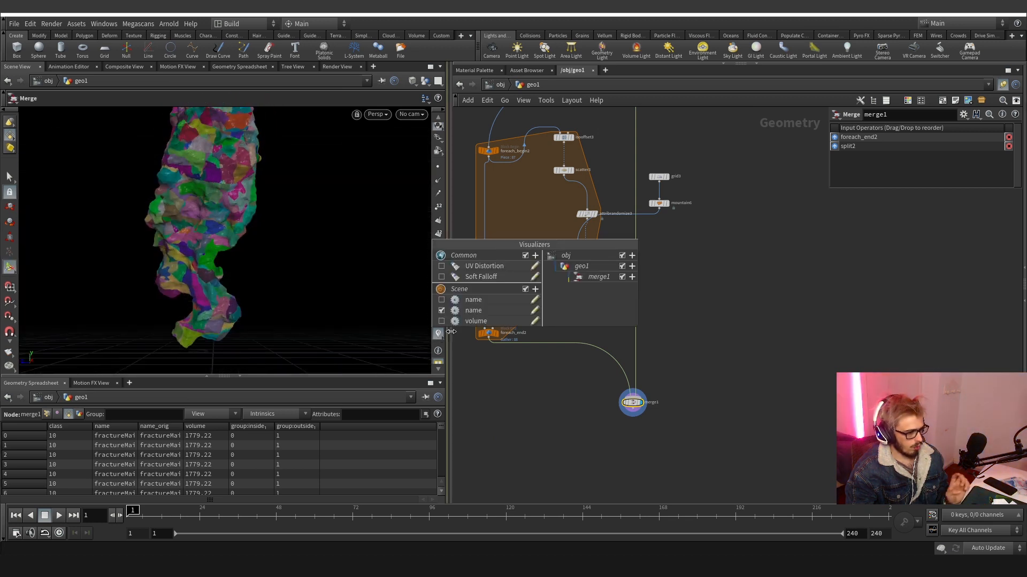
left_click(535, 309)
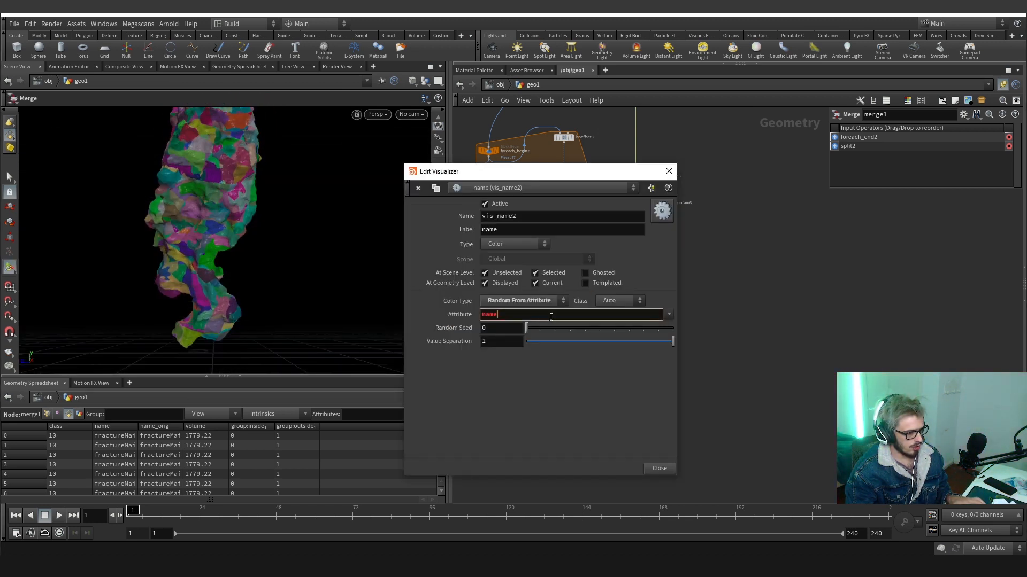
type("g")
key("Return")
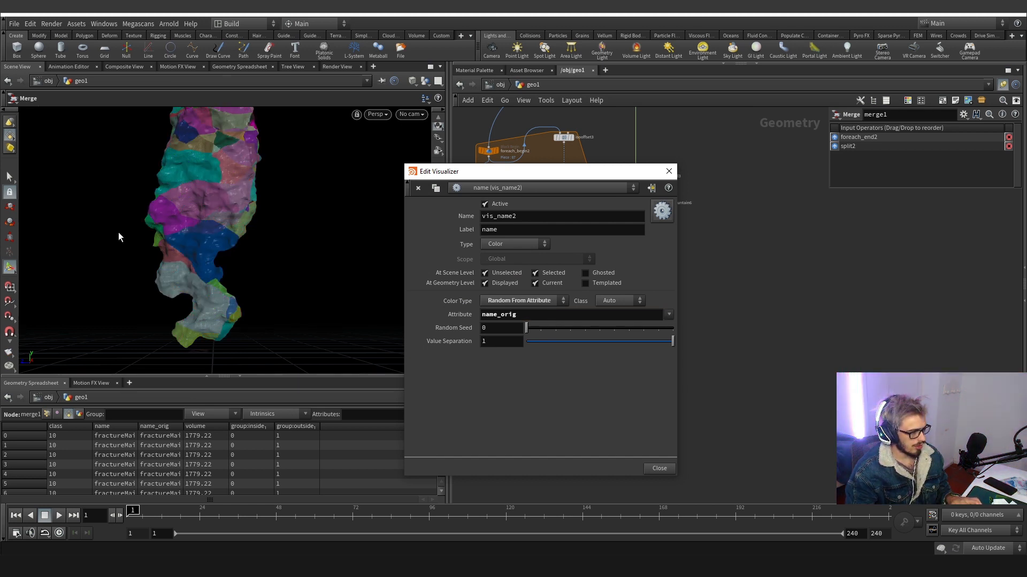
Set the visualizer's attribute back to name, close its settings and check the merged column.
double_click(502, 315)
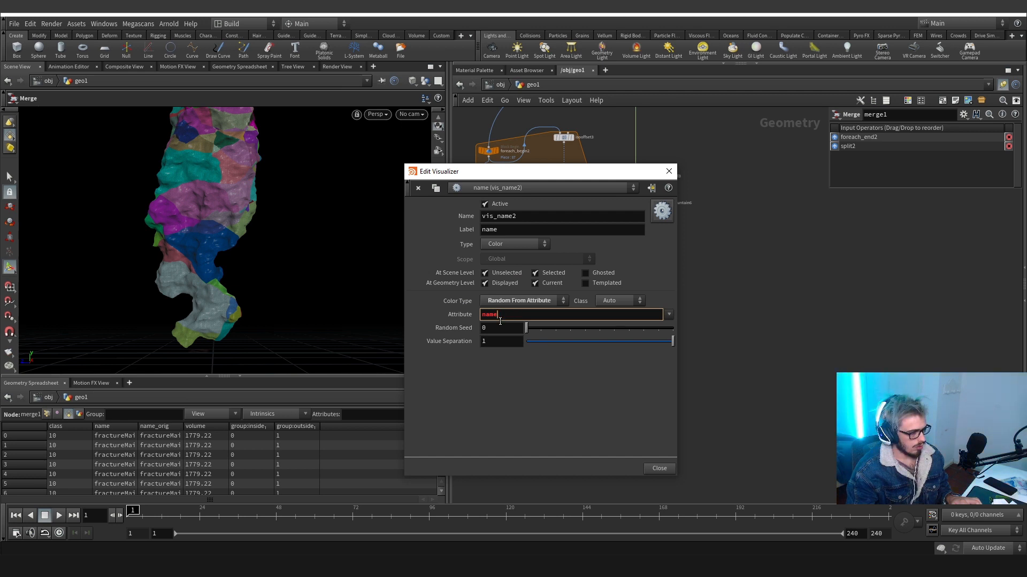
left_click(668, 171)
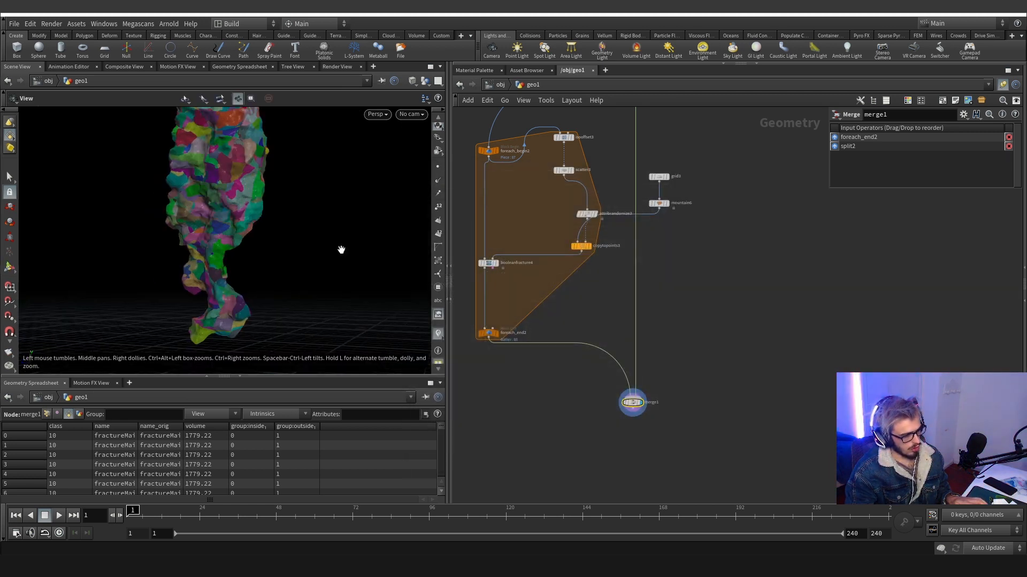
scroll(691, 272, "down", 5)
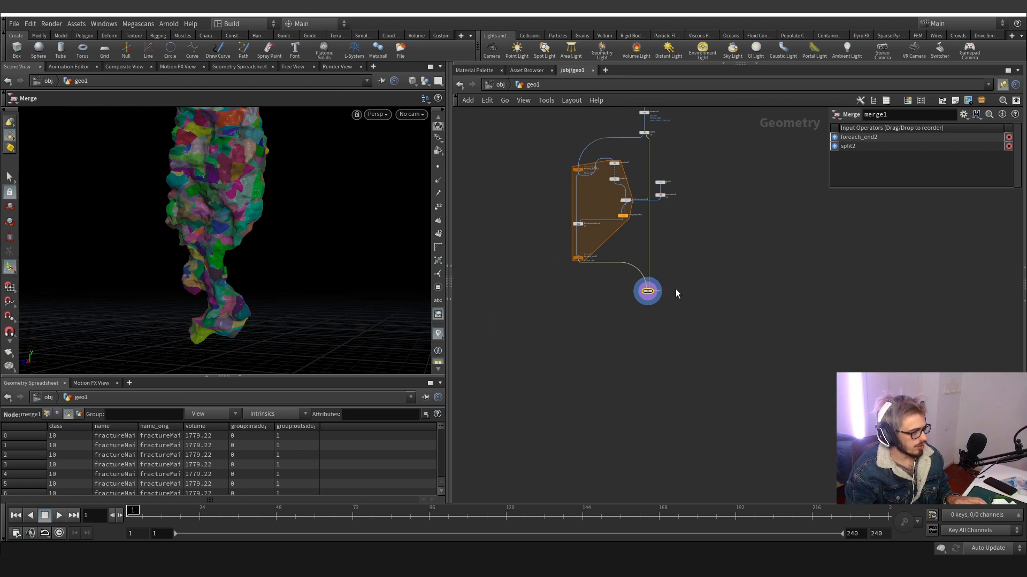
scroll(675, 289, "up", 3)
left_click(644, 294)
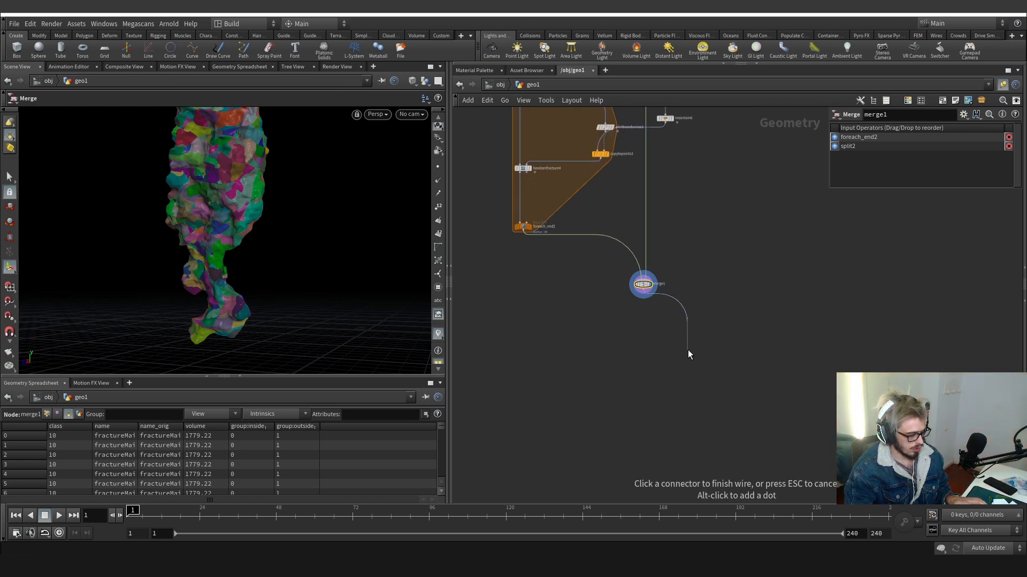
key("Tab")
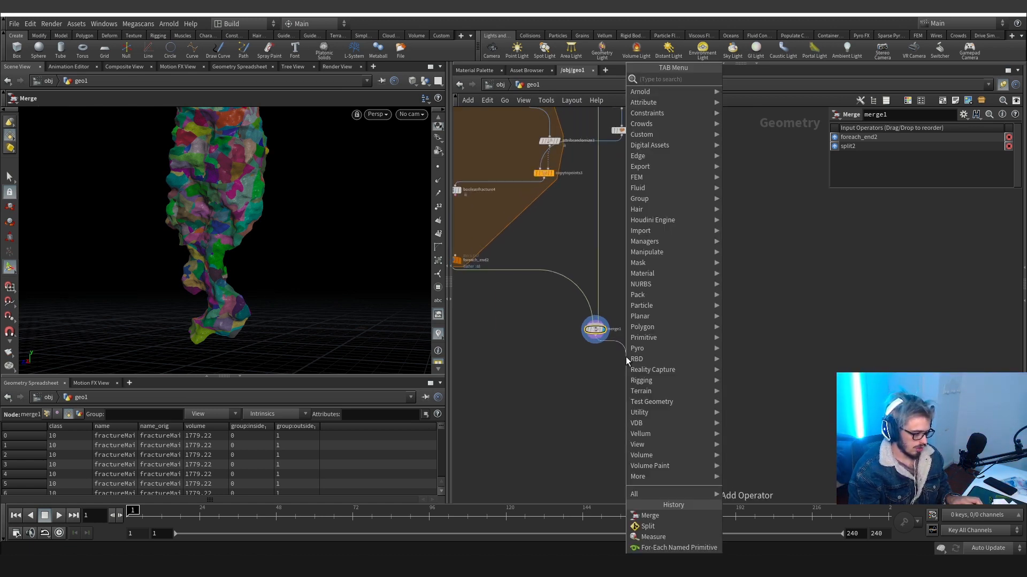
type("for ea")
key("Up")
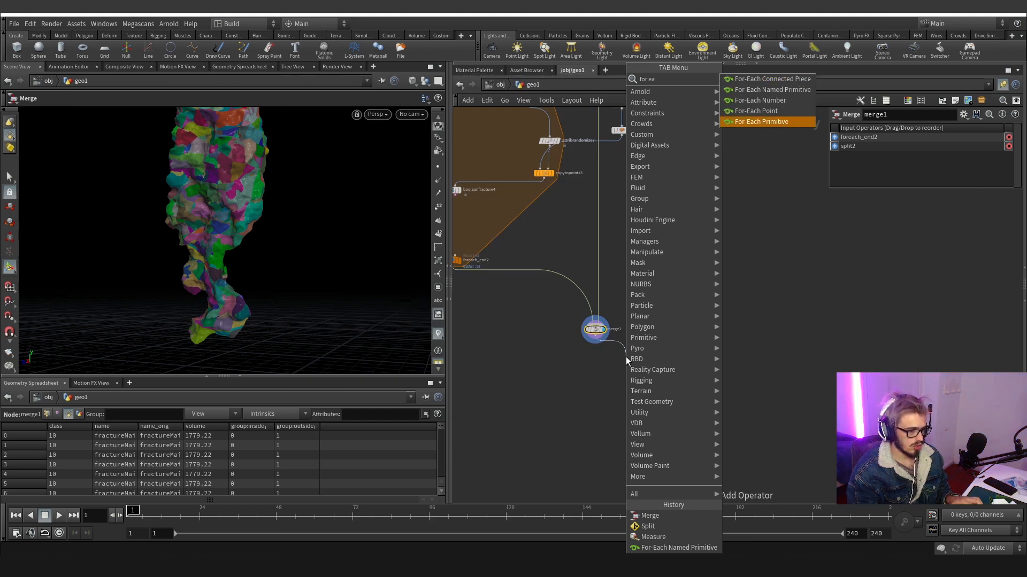
key("Up")
key("Up")
key("Escape")
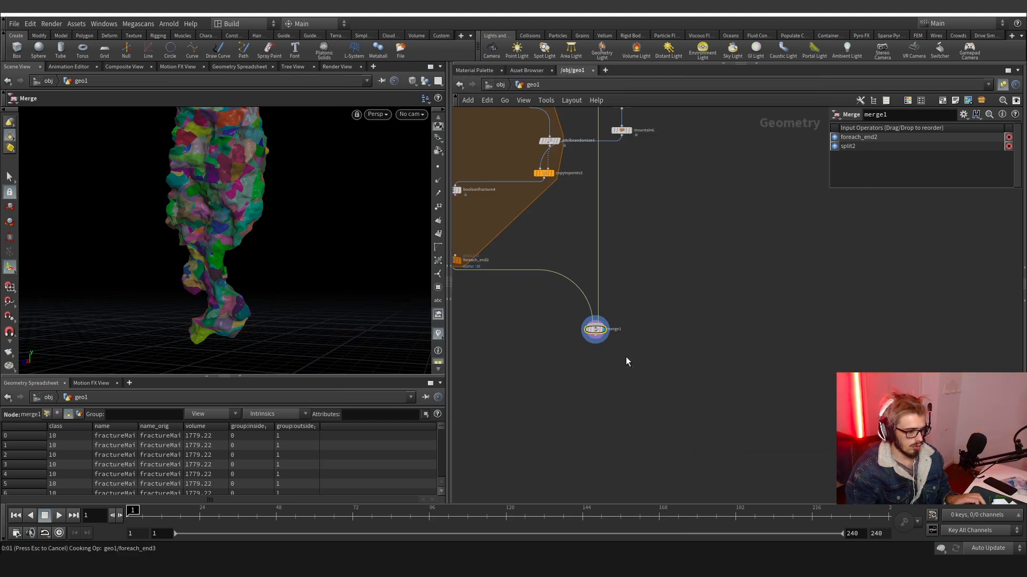
left_click(625, 357)
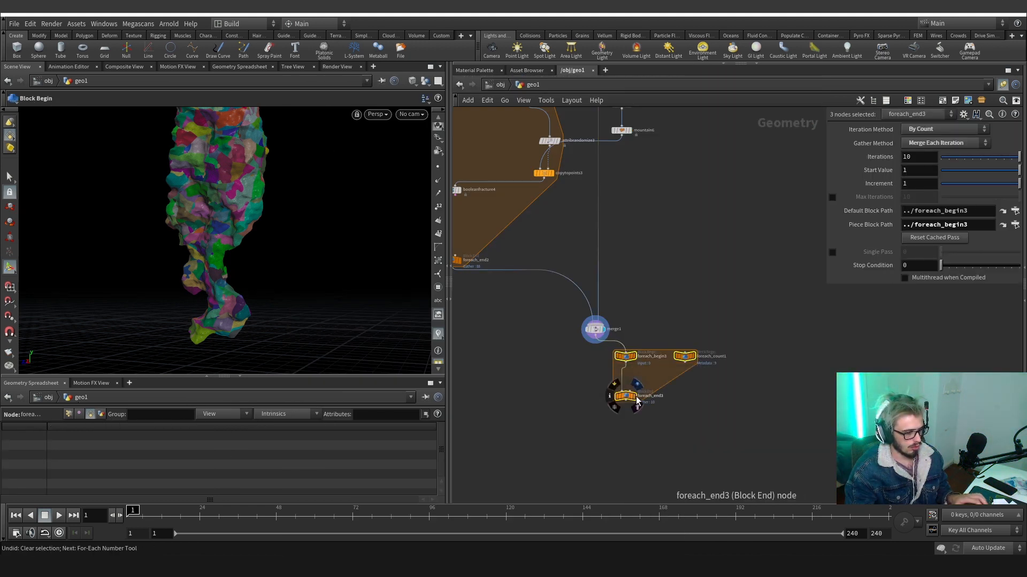
key("ctrl+z")
Add a For-Each Named Primitive loop below merge1 and wire merge1 into foreach_begin3.
key("Tab")
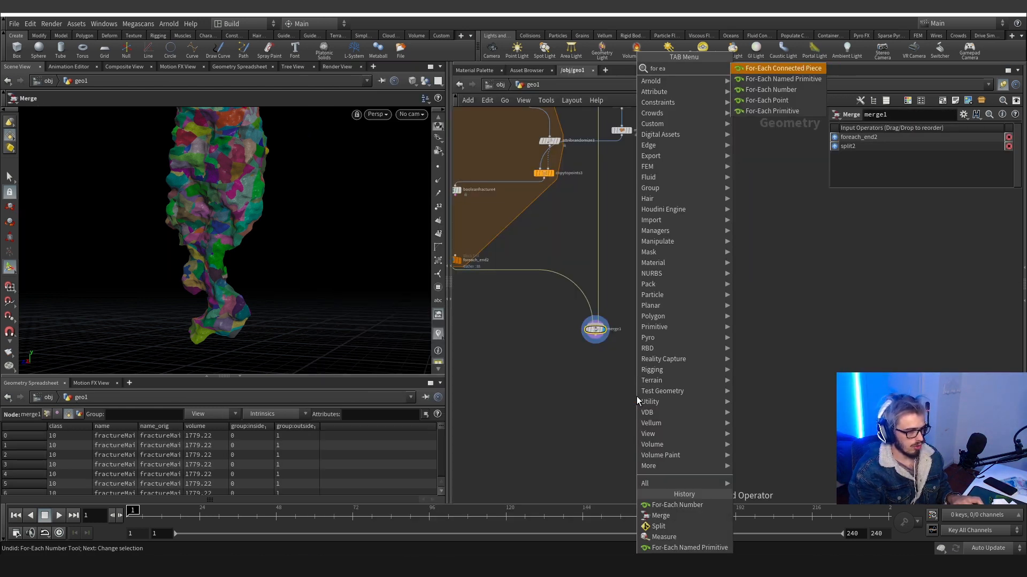
key("Return")
left_click(637, 396)
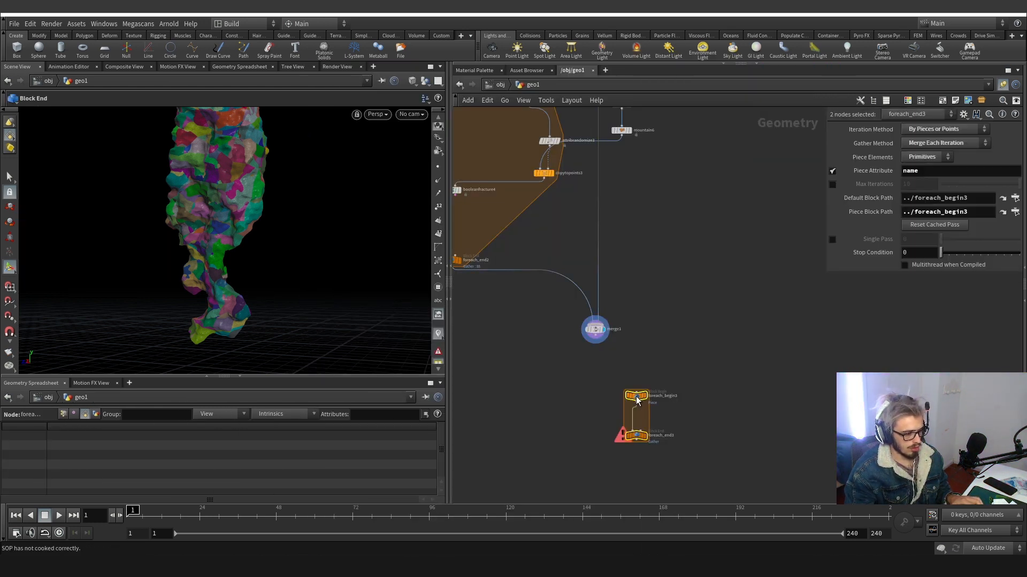
left_click(597, 342)
left_click(635, 390)
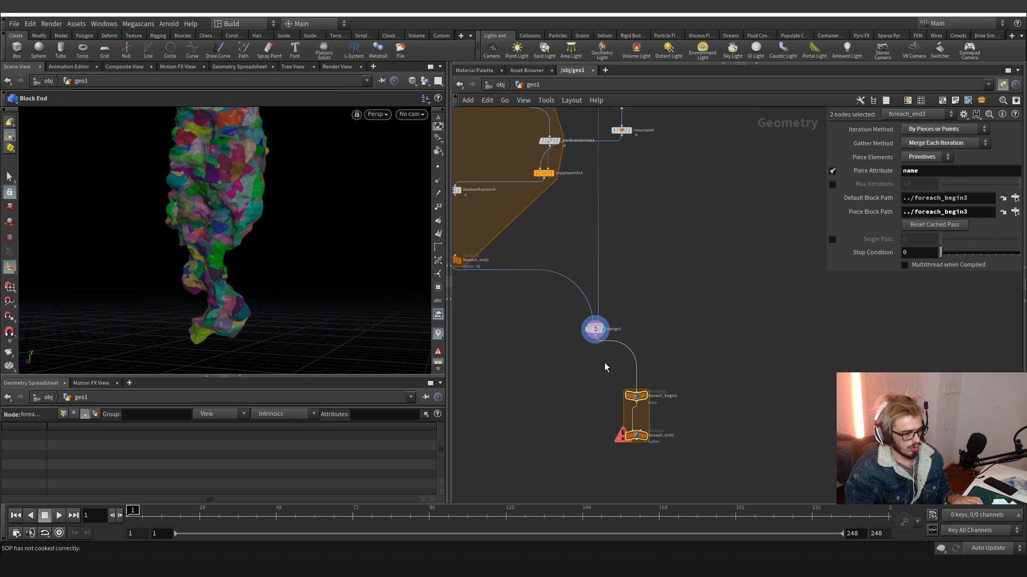
Lock the merge1 node and save the scene.
left_click(585, 335)
scroll(585, 335, "up", 2)
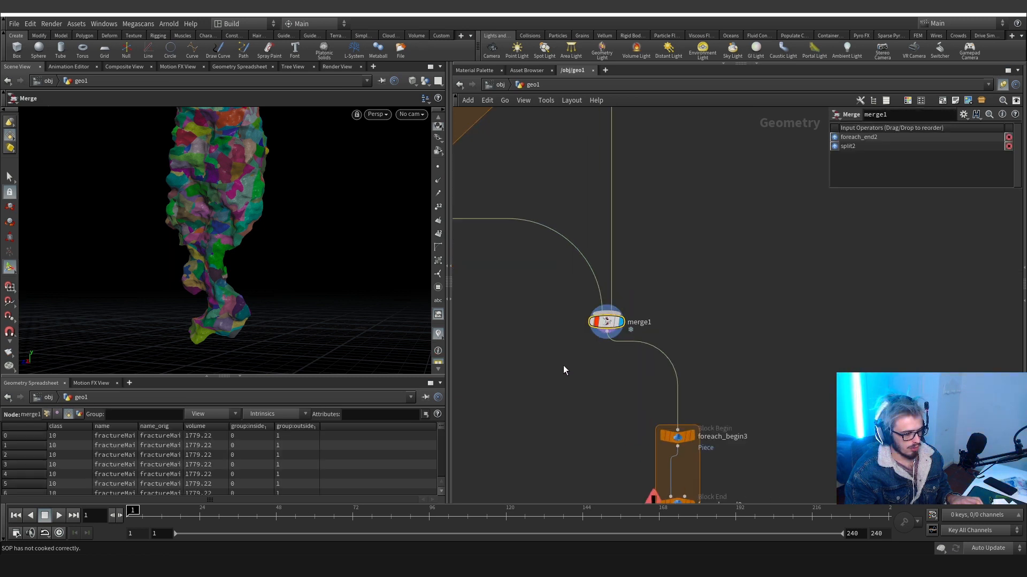
key("ctrl+s")
scroll(543, 275, "down", 3)
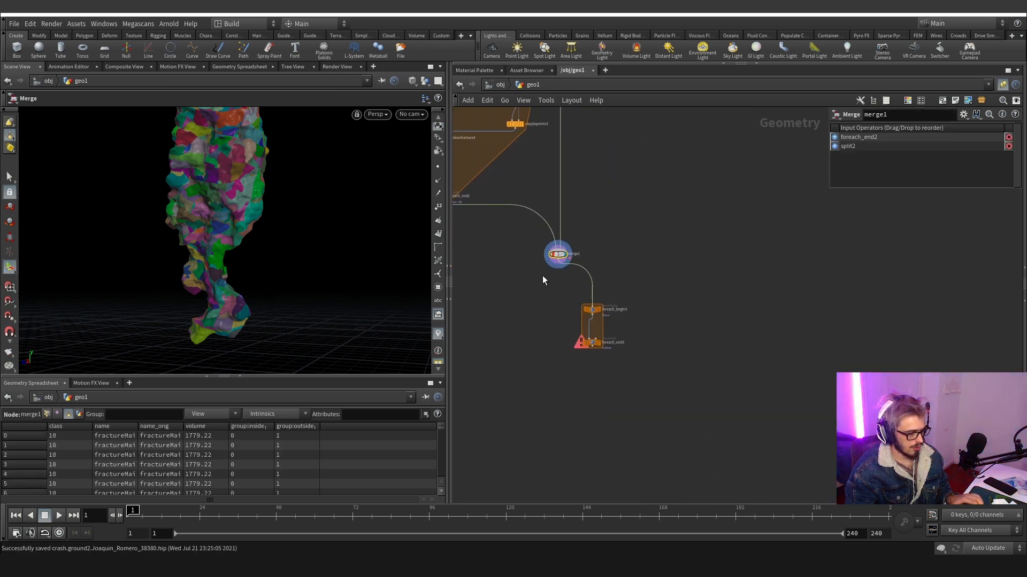
Display foreach_end3 and set its Piece Attribute to name_orig.
scroll(636, 384, "up", 4)
left_click_drag(590, 366, 710, 442)
left_click(646, 369)
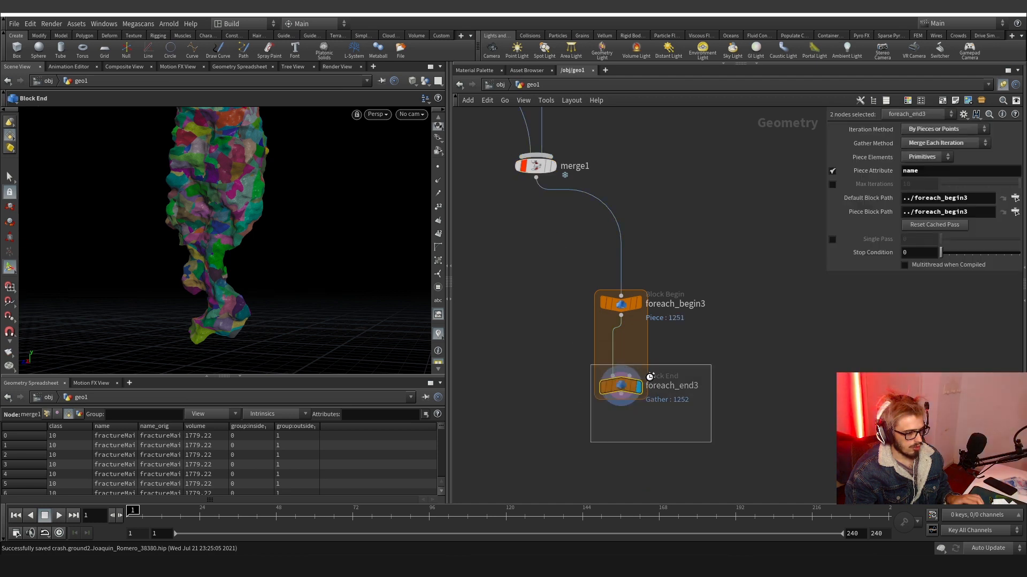
left_click(914, 174)
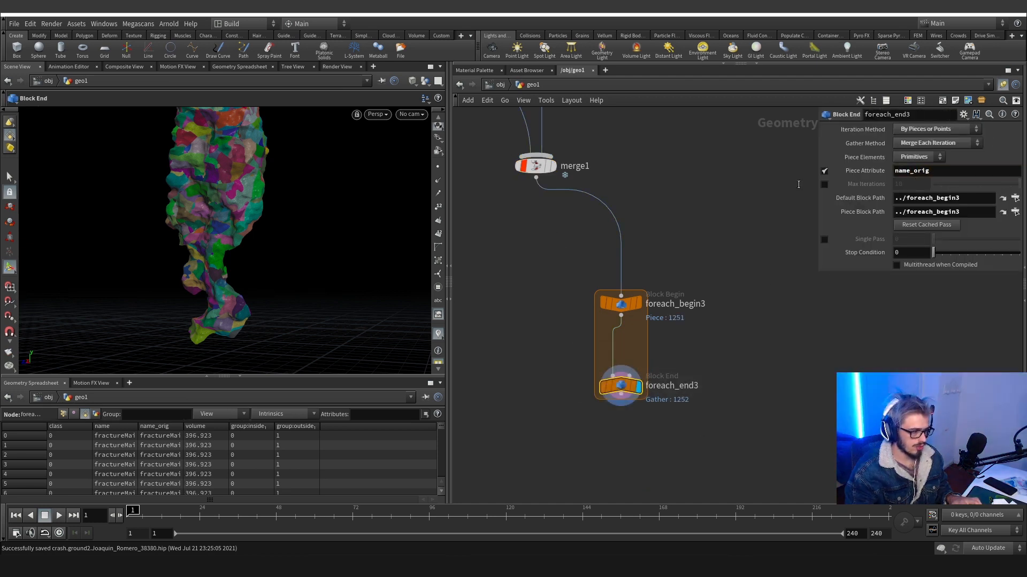
Align foreach_begin3 and foreach_end3 beneath merge1, leaving room between them for more nodes.
left_click_drag(625, 386, 531, 255)
left_click(611, 320)
scroll(615, 322, "down", 4)
scroll(598, 328, "up", 4)
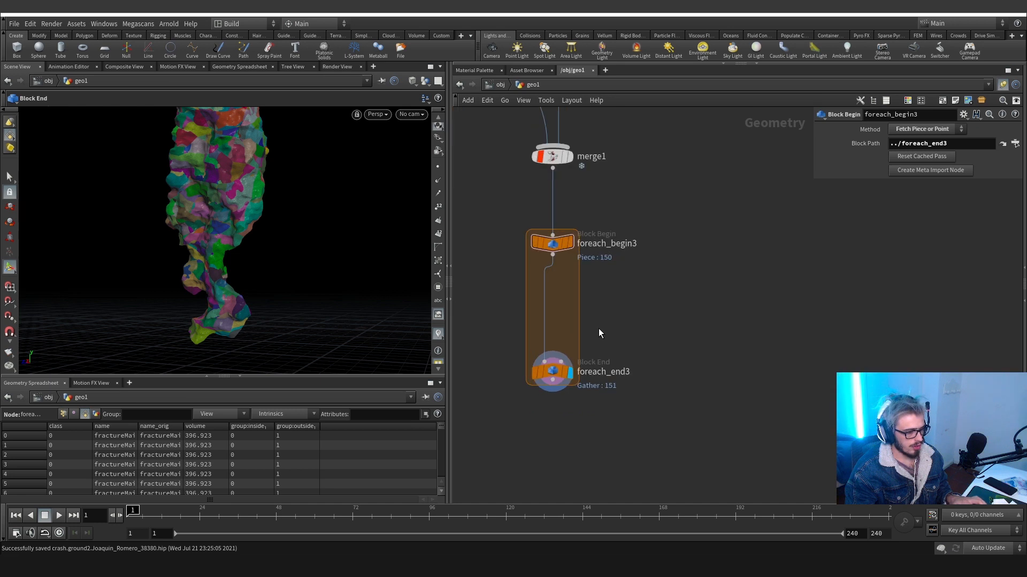
key("Tab")
type("wrangle")
key("Return")
left_click(598, 328)
left_click_drag(597, 328, 722, 328)
key("Delete")
Add a Connect Adjacent Pieces node and insert it between foreach_begin3 and foreach_end3.
key("Tab")
type("co")
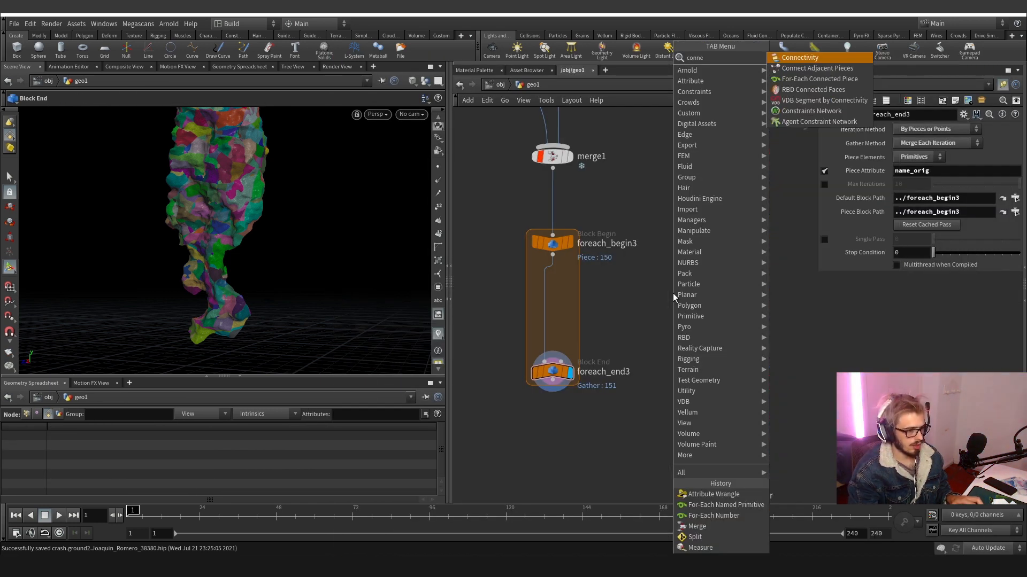
key("Return")
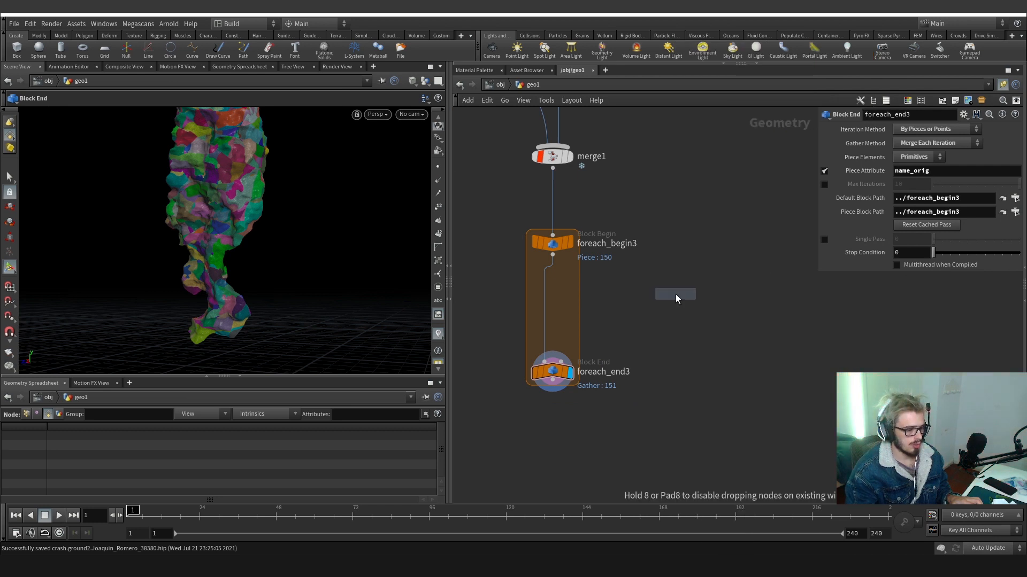
double_click(551, 294)
left_click(532, 85)
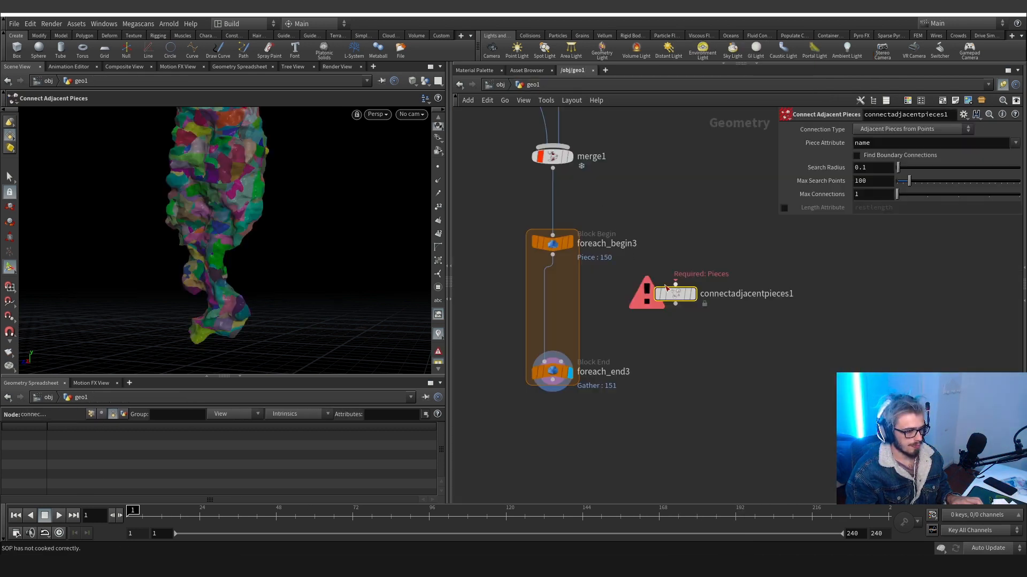
left_click_drag(672, 295, 547, 297)
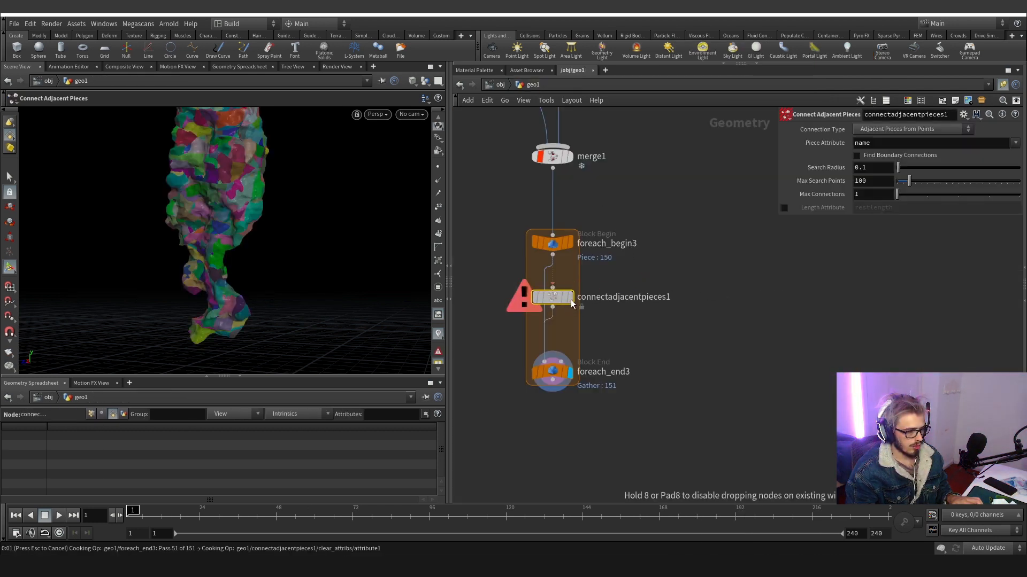
Display connectadjacentpieces1, set its Search Radius to 4 and inspect the connections between the pieces.
left_click(570, 298)
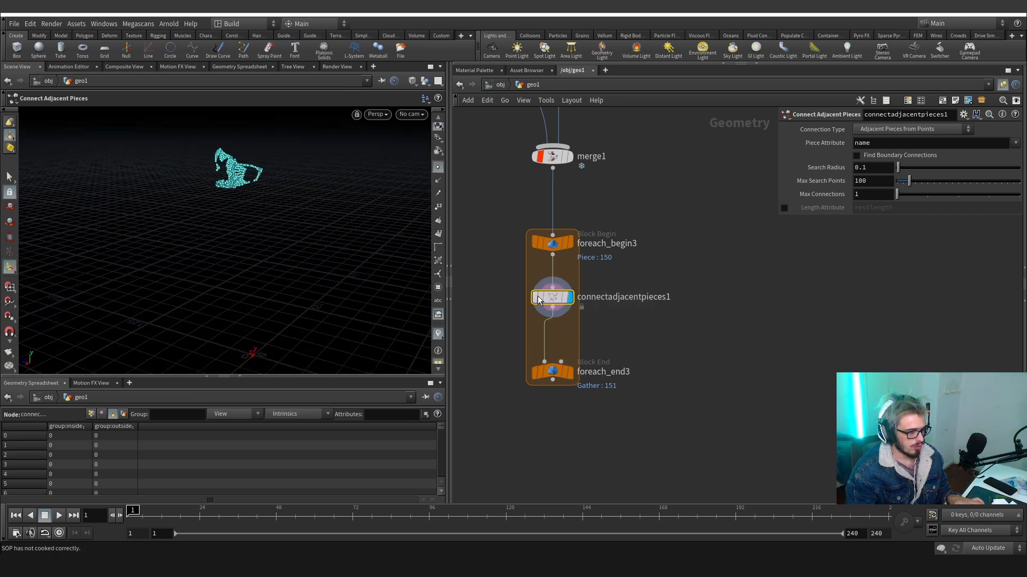
scroll(220, 188, "up", 12)
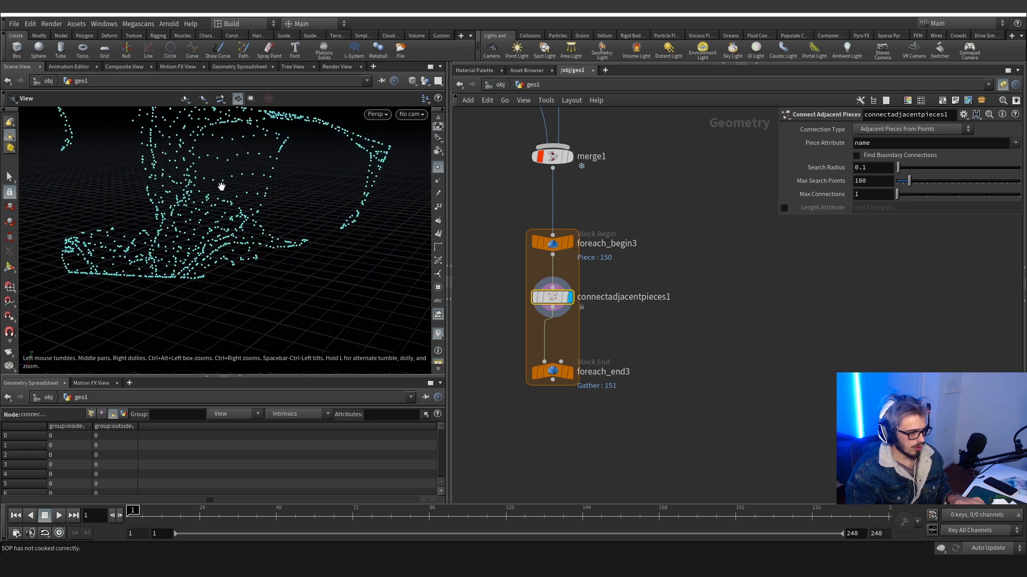
left_click_drag(278, 202, 202, 227)
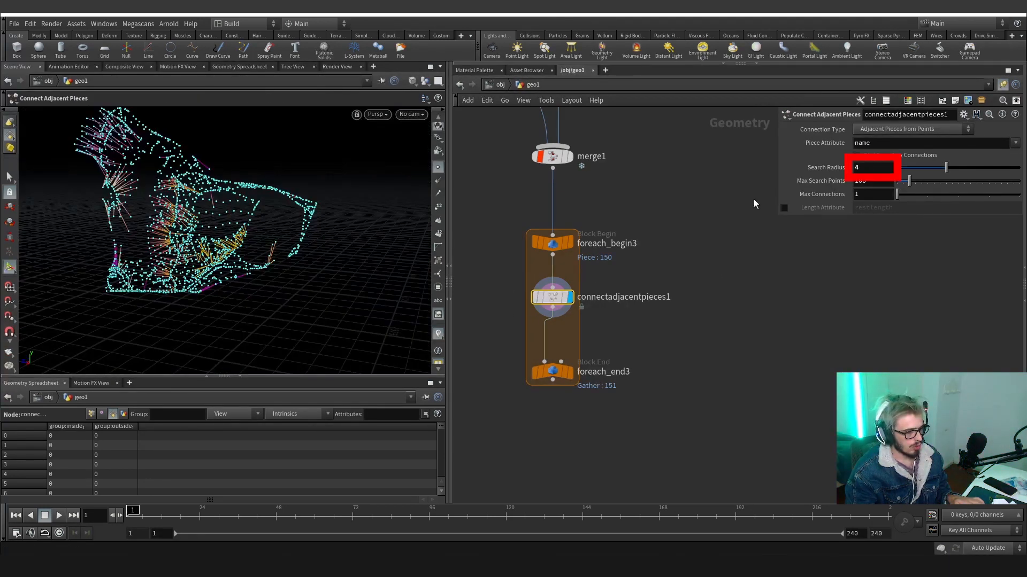
left_click_drag(179, 200, 138, 202, "alt")
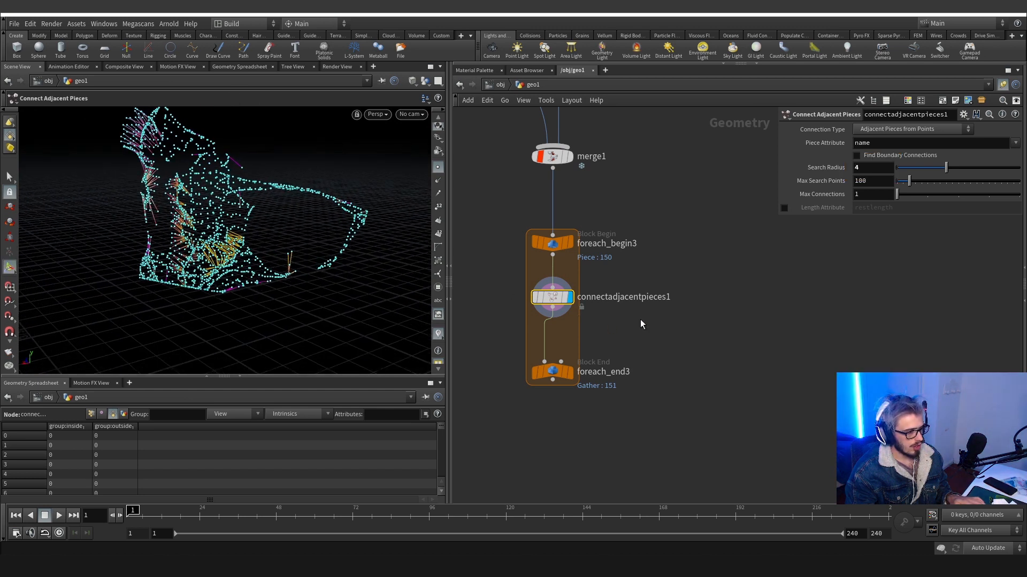
Hide the viewport points and insert a Clean node between connectadjacentpieces1 and foreach_end3, checking the node info of both.
left_click(438, 167)
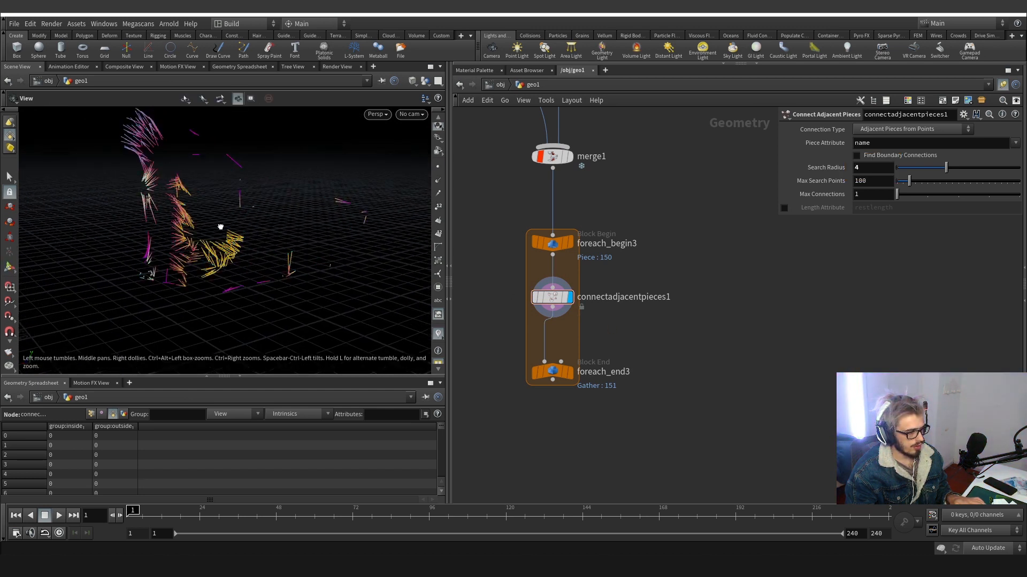
left_click_drag(220, 227, 270, 229, "alt")
key("Tab")
type("clean")
key("Return")
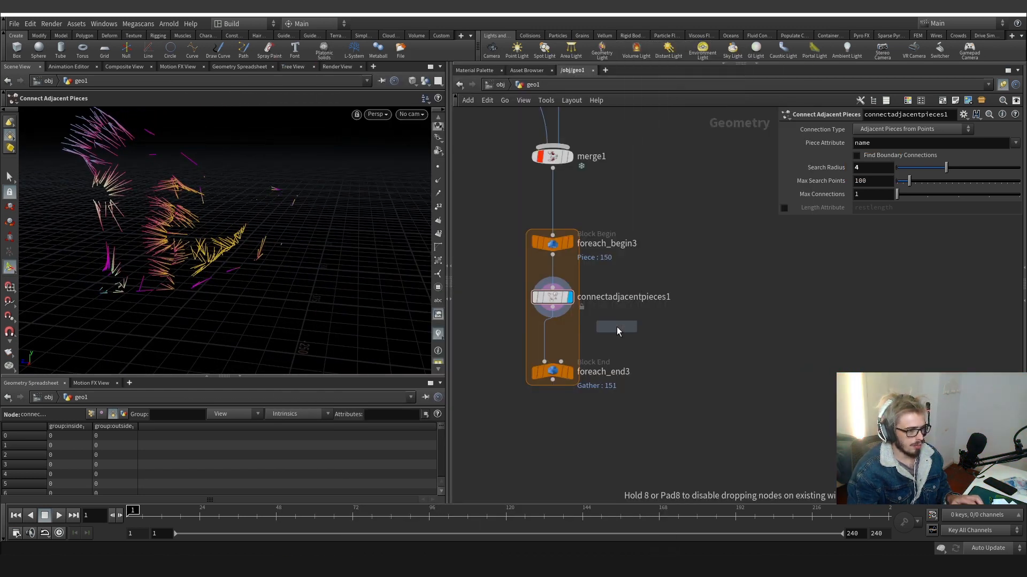
left_click(617, 326)
middle_click(557, 302)
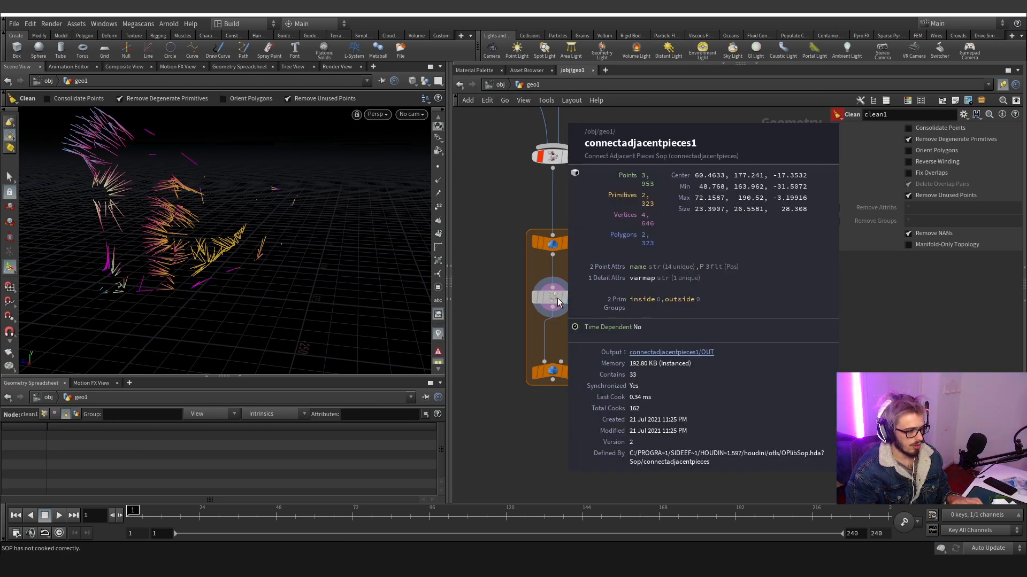
left_click_drag(617, 327, 554, 338)
middle_click(555, 338)
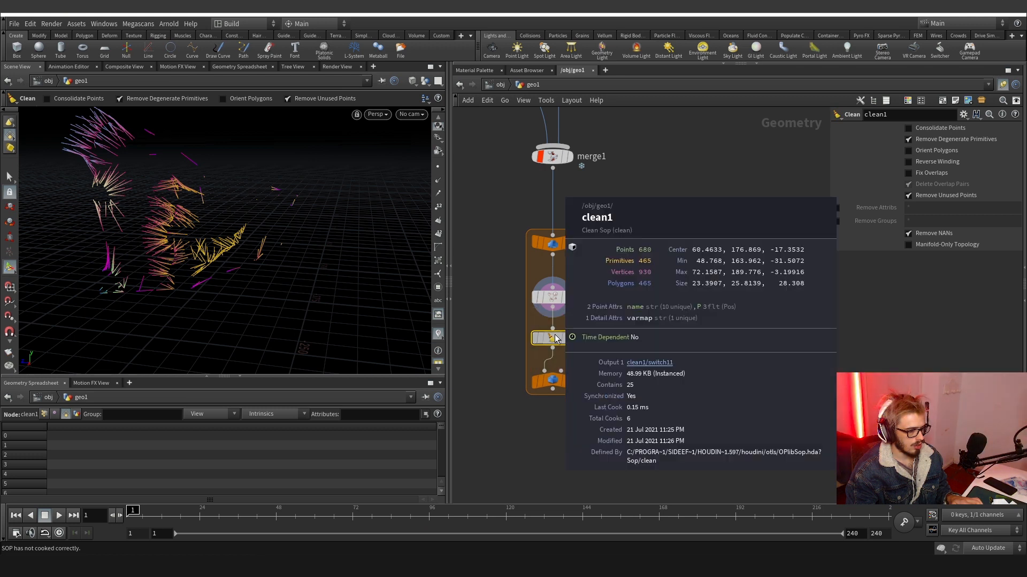
Insert an Attribute Wrangle between clean1 and foreach_end3 and set it to run over Primitives.
middle_click_drag(676, 387, 668, 303)
left_click_drag(548, 305, 564, 346)
key("Tab")
type("wr")
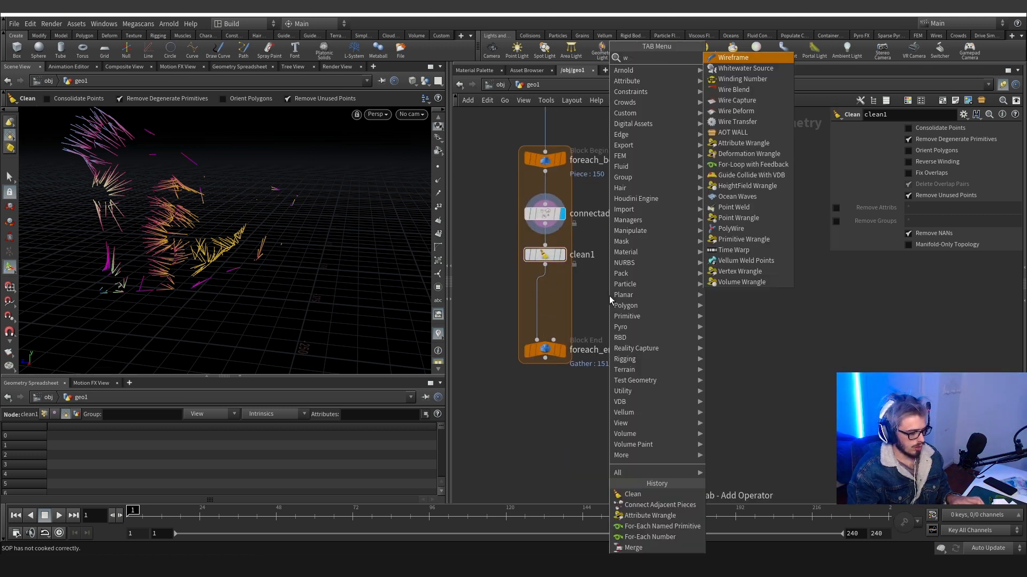
key("Return")
left_click(609, 296)
left_click_drag(618, 298, 553, 302)
left_click(909, 171)
left_click(899, 196)
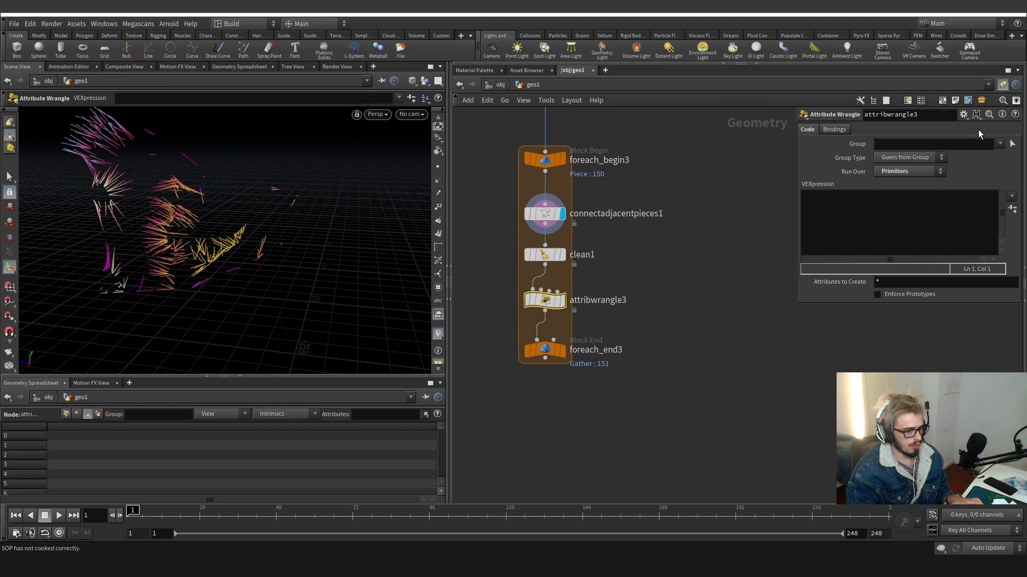
Load the wrangle preset that sets s@constraint_type to 'All', s@constraint_name to 'Glue' and f@strength to 1.
left_click(963, 114)
left_click(885, 354)
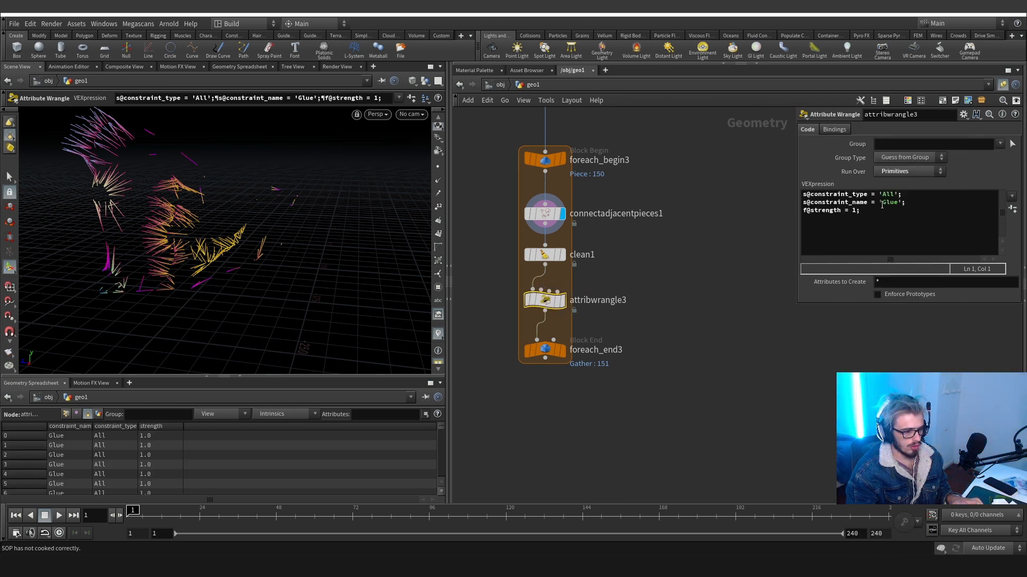
left_click_drag(878, 211, 744, 187)
left_click(863, 211)
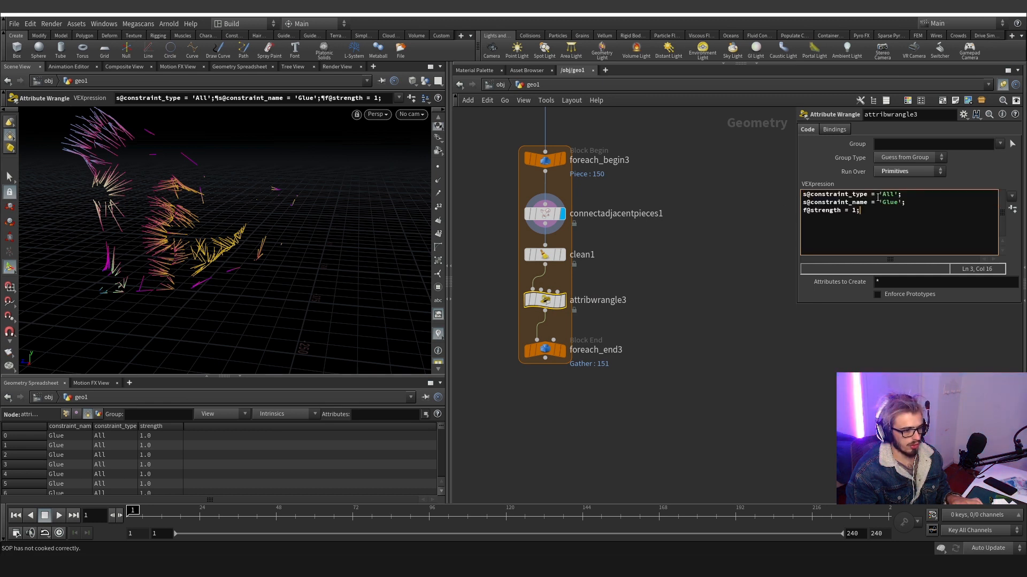
left_click_drag(906, 203, 822, 202)
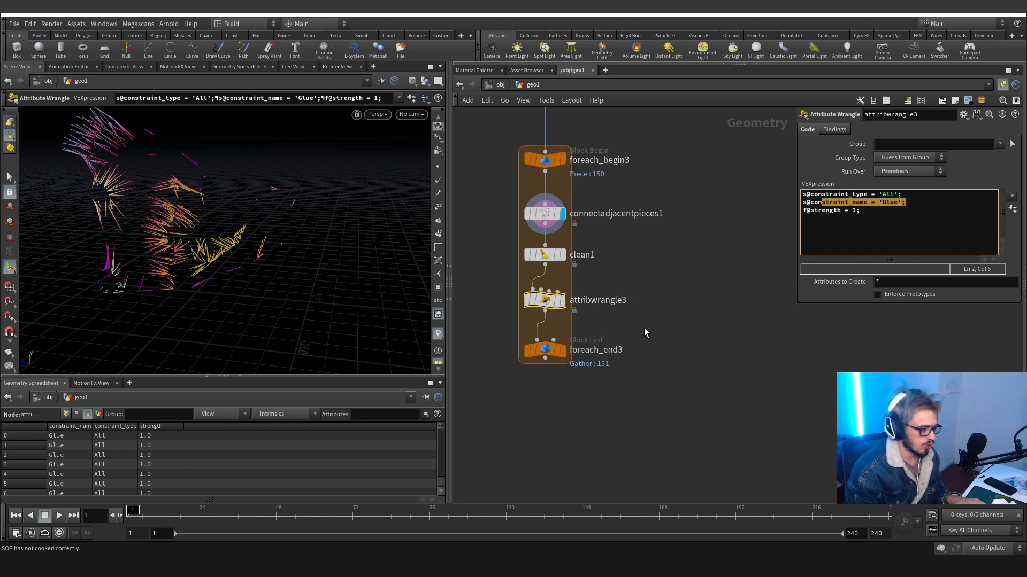
Make room above foreach_end3 and insert a Color node between attribwrangle3 and the loop's end.
scroll(644, 329, "down", 2)
scroll(611, 324, "up", 1)
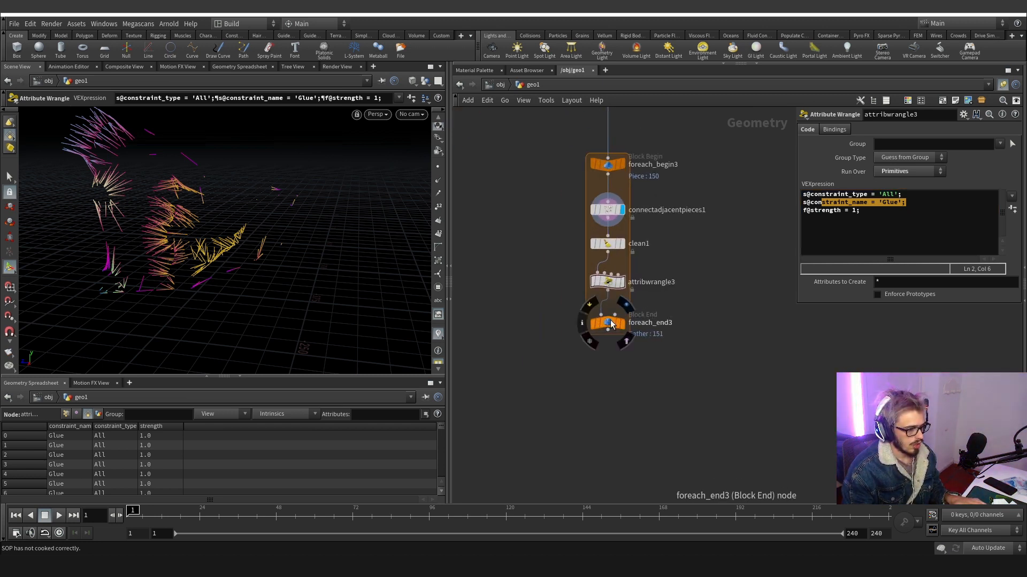
left_click_drag(611, 321, 612, 337)
key("Tab")
type("col")
key("Return")
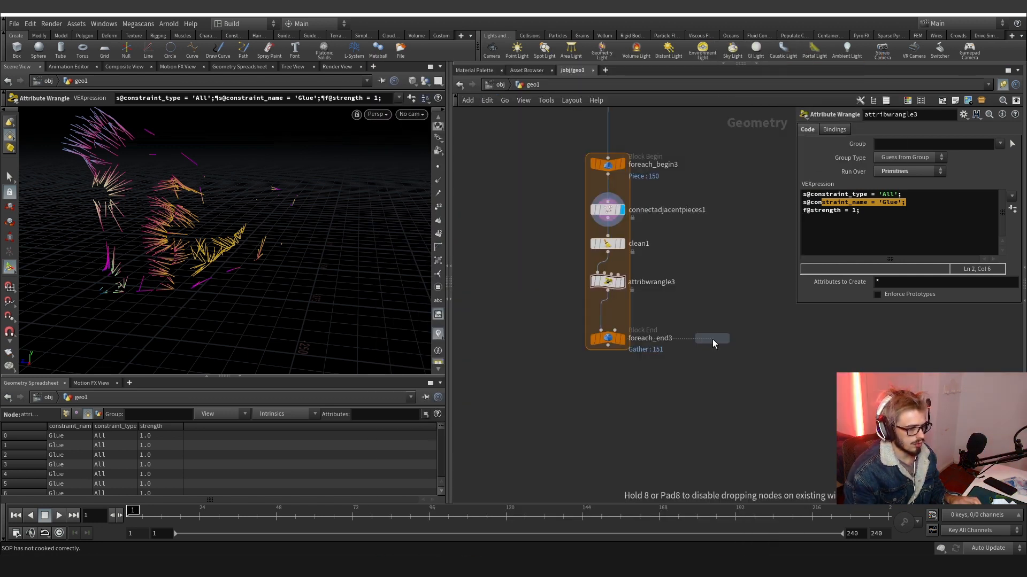
left_click(723, 337)
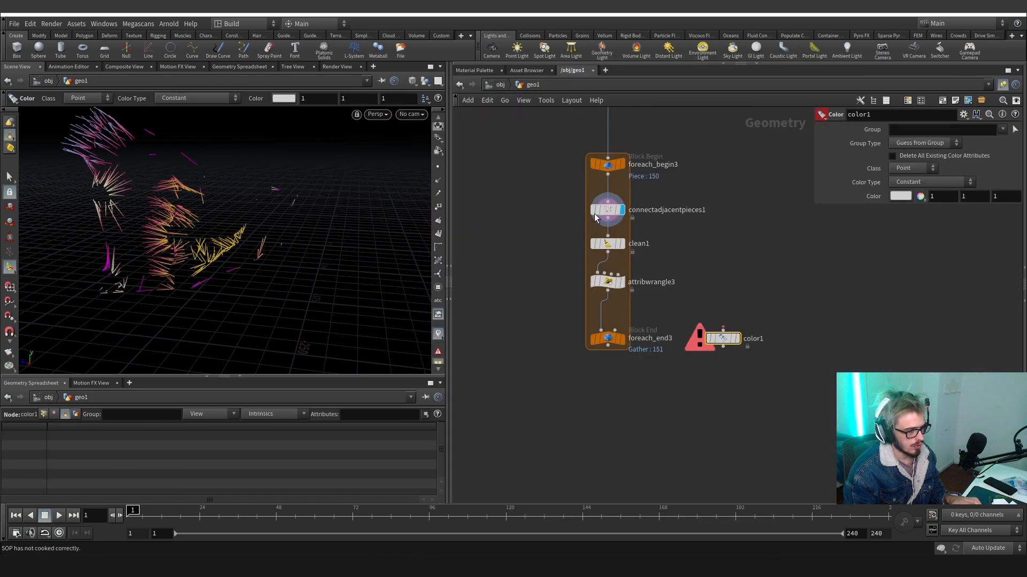
left_click_drag(731, 340, 616, 319)
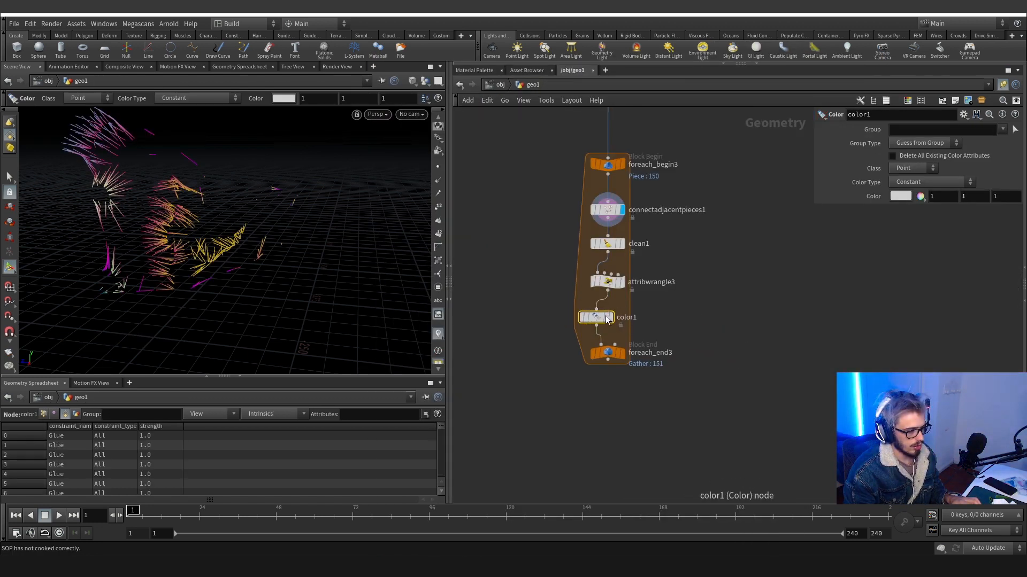
Set the Color node's colour to pure green (0, 1, 0).
left_click(899, 195)
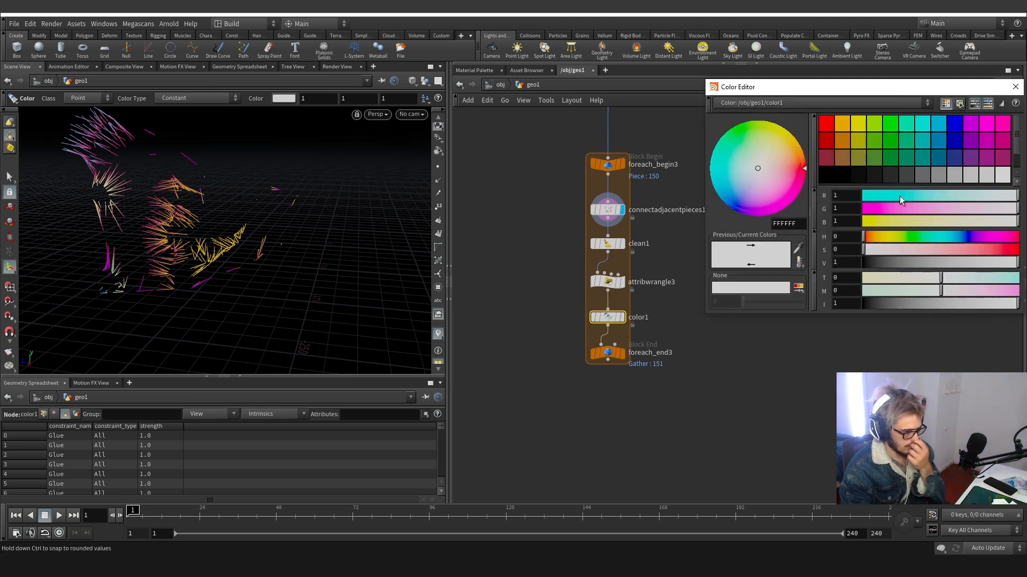
left_click(886, 134)
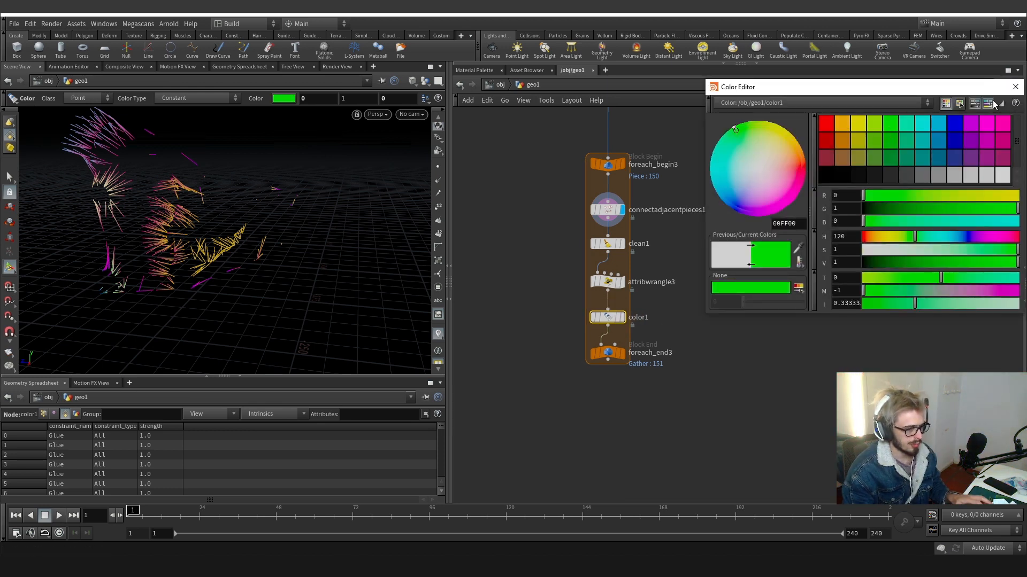
left_click(1015, 87)
key("Escape")
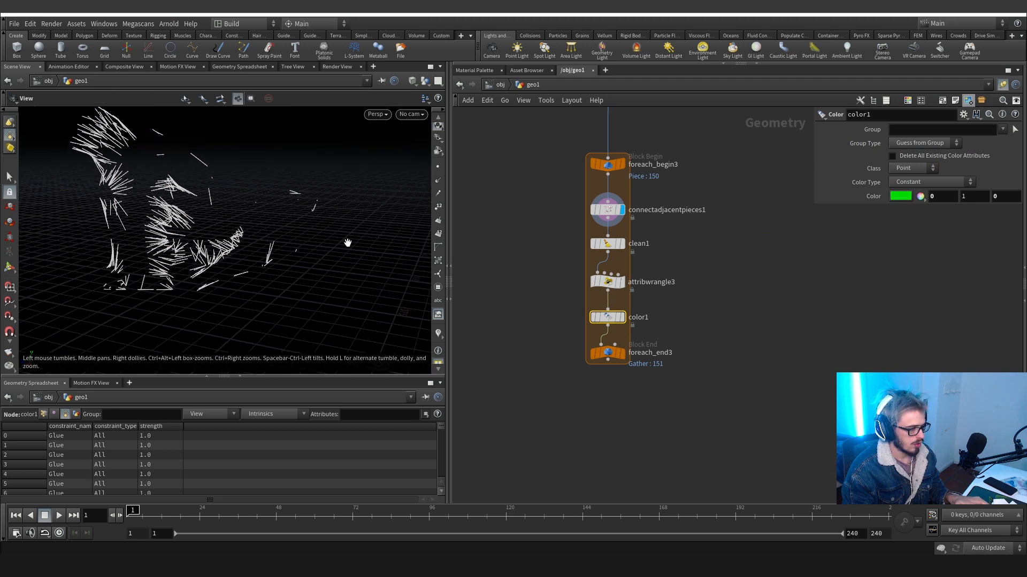
Display the foreach_end3 output and examine the gathered constraint lines and the node's info.
key("Return")
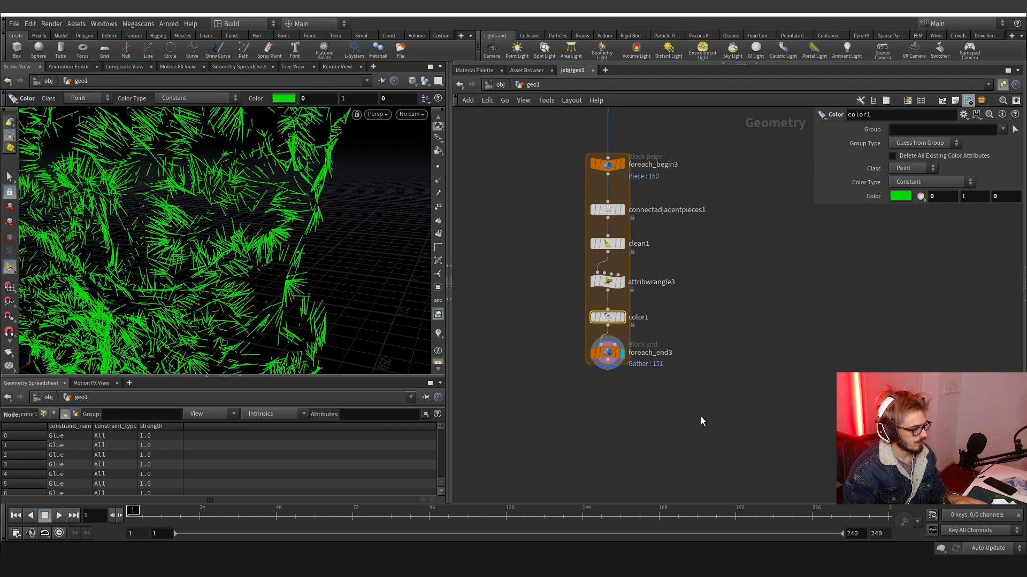
scroll(218, 234, "down", 4)
left_click_drag(211, 253, 279, 214)
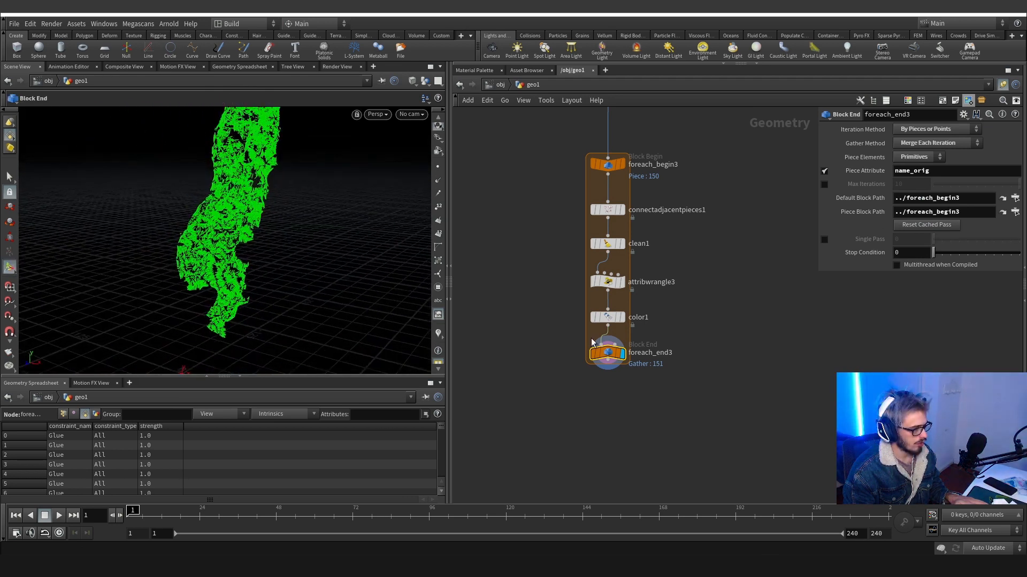
middle_click(607, 354)
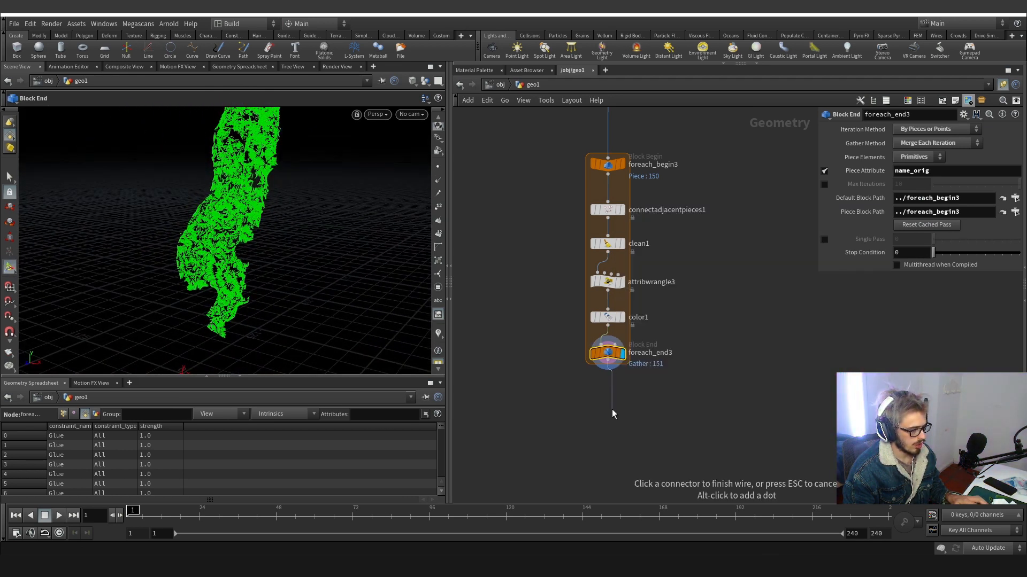
Add a Delete node connected to the output of foreach_end3.
key("Tab")
type("co")
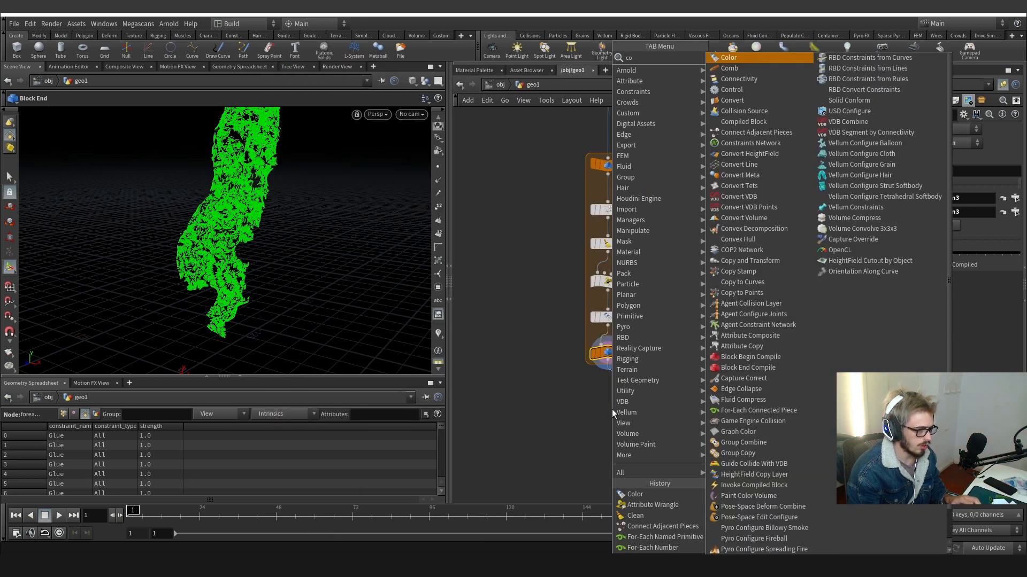
type("n")
key("BackSpace")
key("BackSpace")
key("BackSpace")
type("del")
key("Return")
left_click(611, 410)
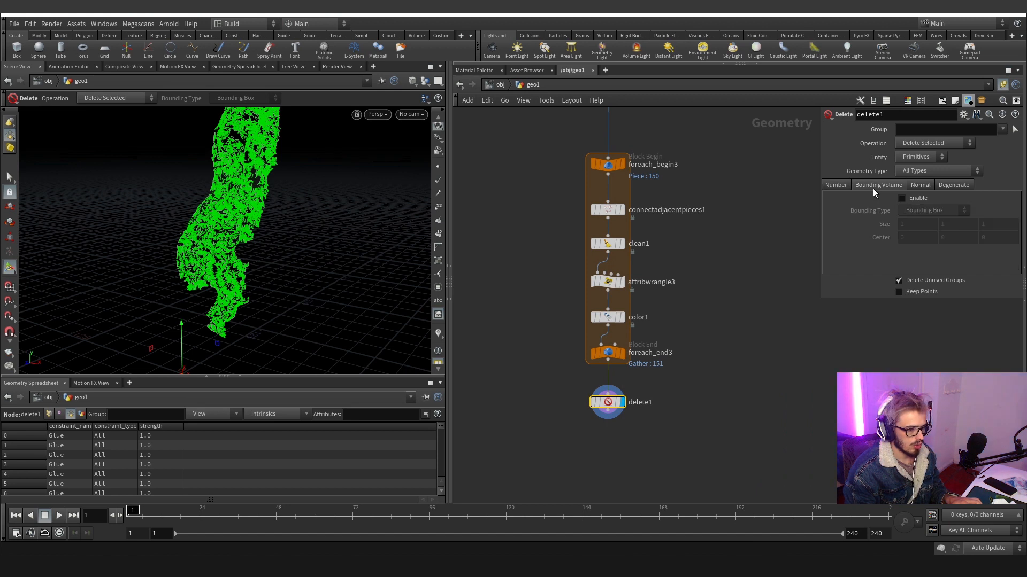
Set the Delete node's number operation to Delete by Range, selecting 5 of 6 primitives.
left_click(918, 211)
left_click(931, 242)
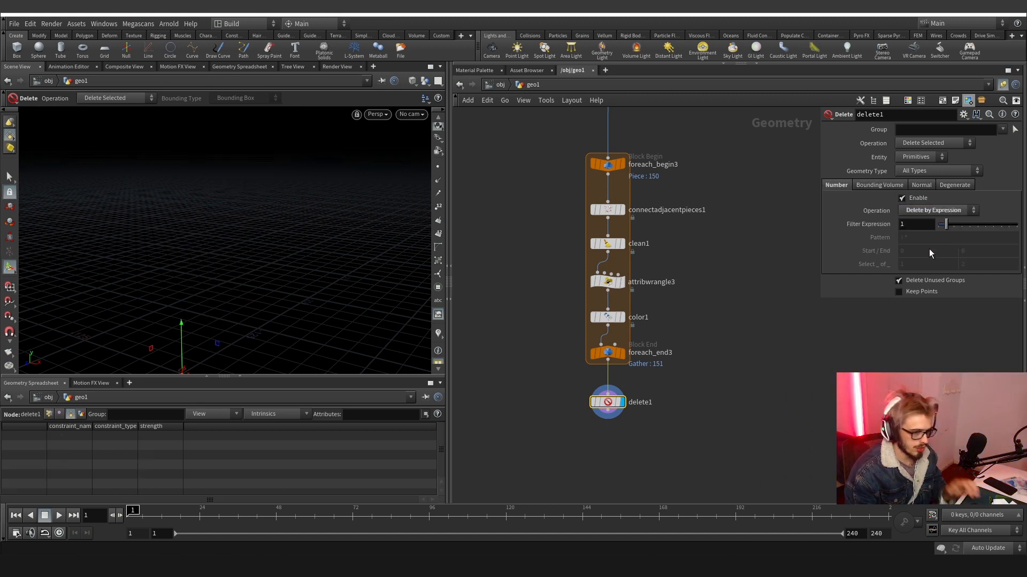
left_click(929, 232)
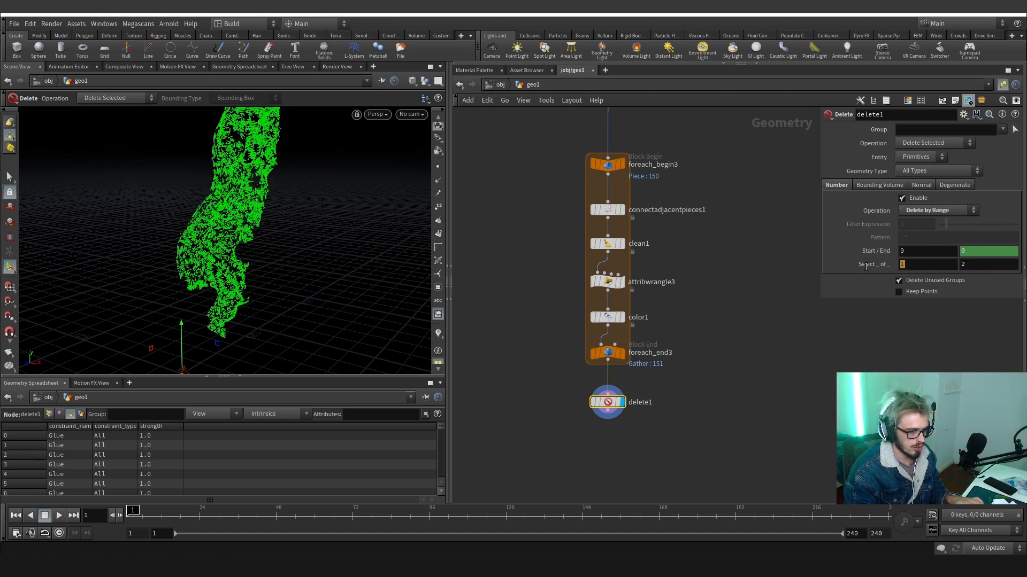
key("Tab")
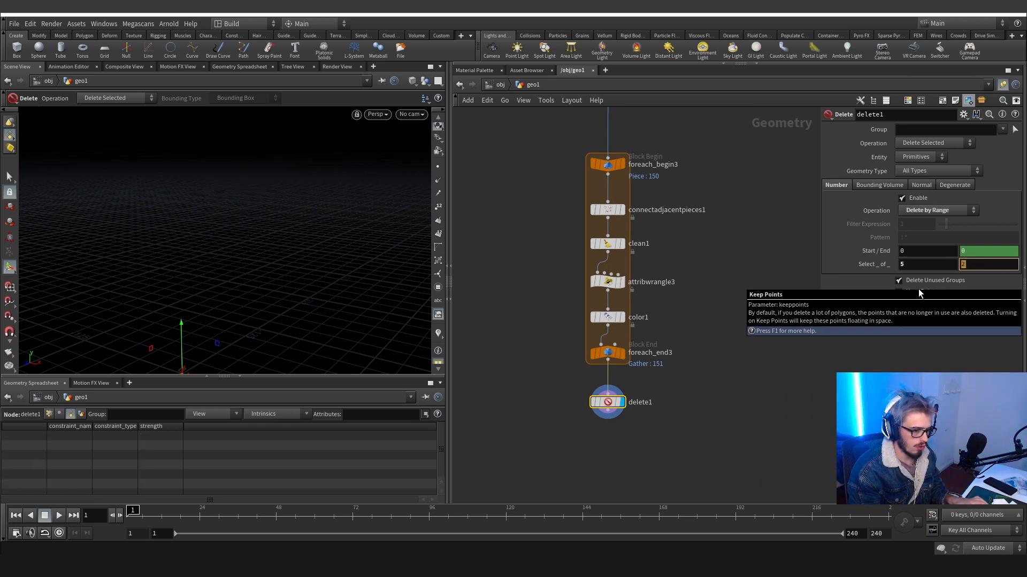
type("6")
key("Return")
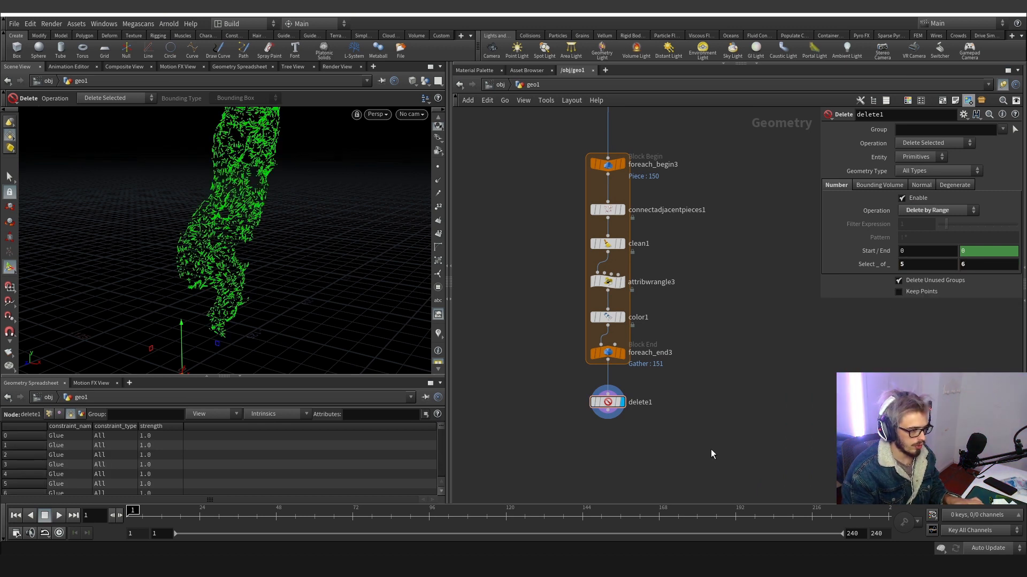
Set the Delete node's range to select 15 of 17 primitives and view the thinned constraints.
left_click_drag(918, 264, 819, 260)
type("15")
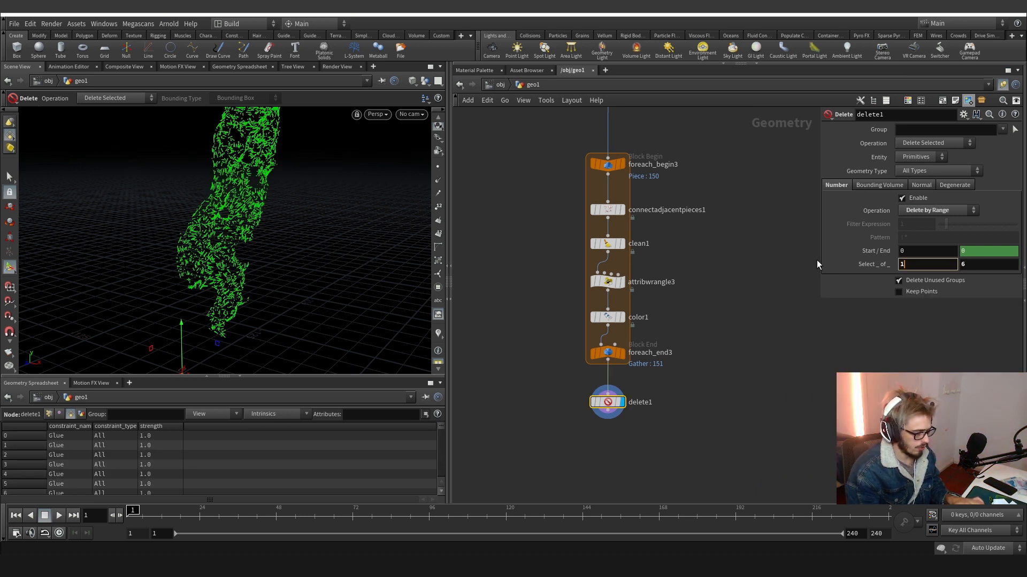
key("Tab")
type("17")
key("Return")
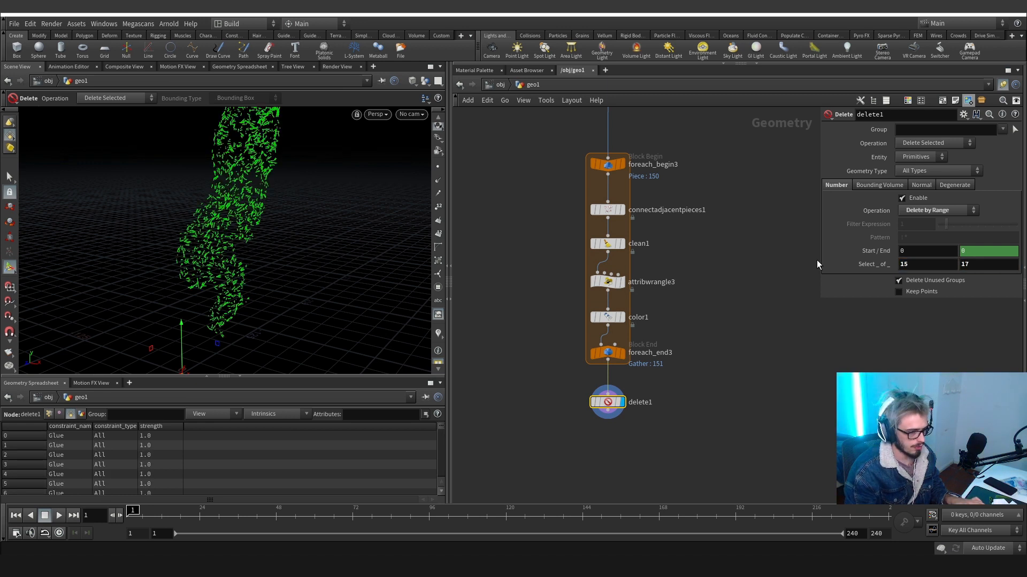
scroll(160, 216, "up", 5)
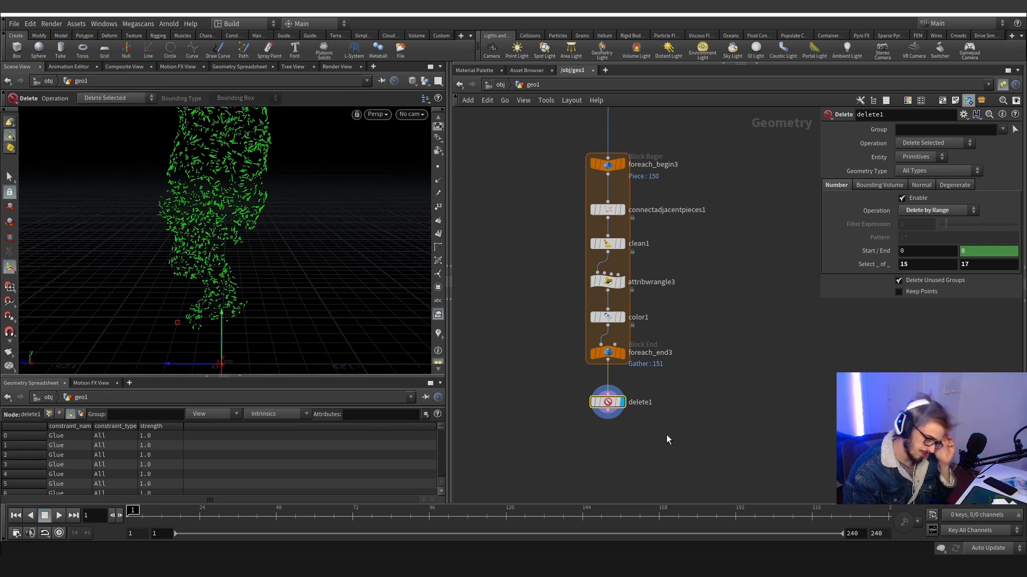
Display the merged fracture geometry from merge1 instead of the constraints.
scroll(714, 422, "down", 3)
middle_click_drag(726, 419, 793, 408)
scroll(685, 232, "up", 2)
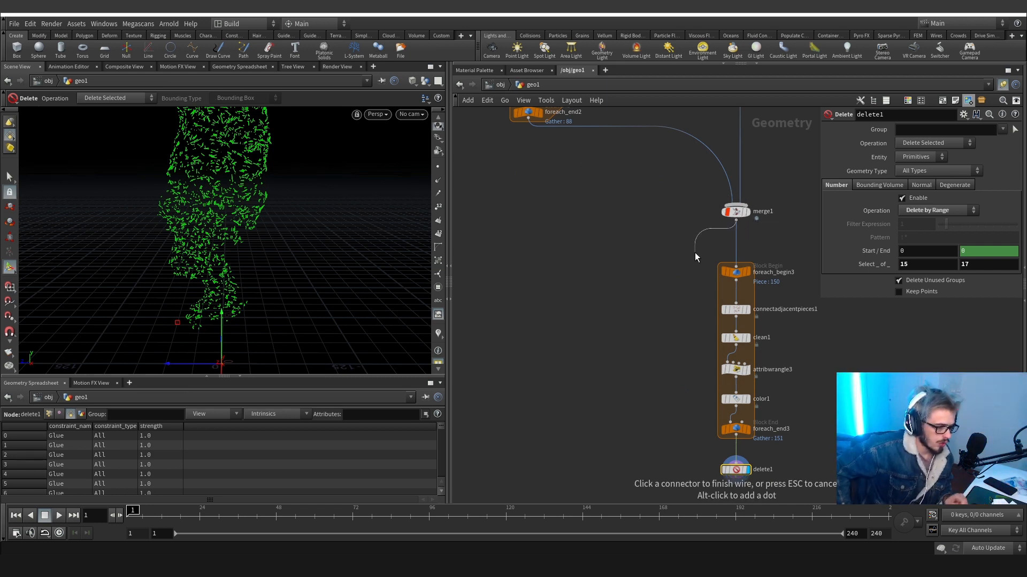
key("Escape")
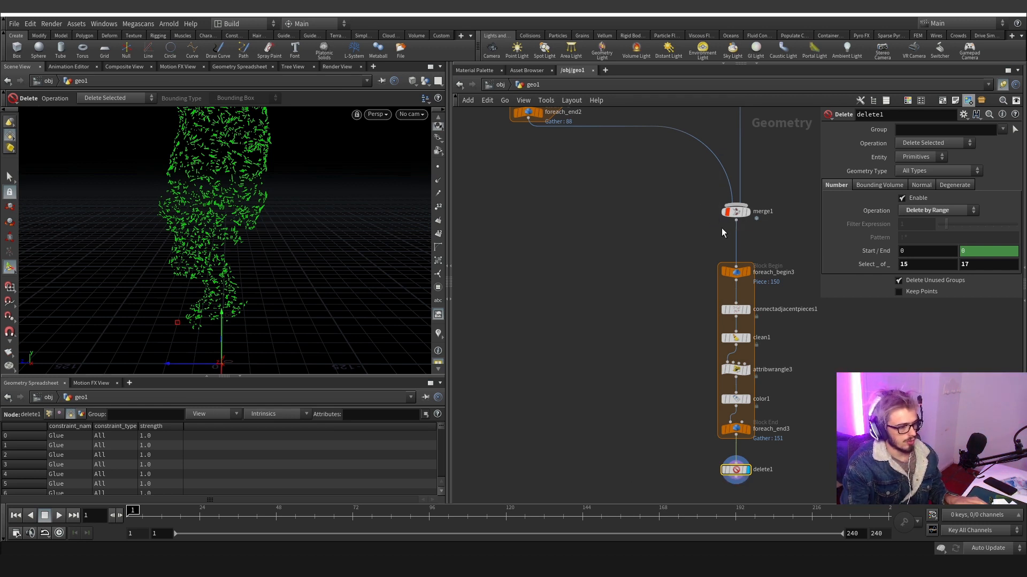
left_click(747, 213)
Add an Object Merge node near the OUT_BASE null and set its Object 1 to ../OUT_BASE.
scroll(690, 198, "down", 4)
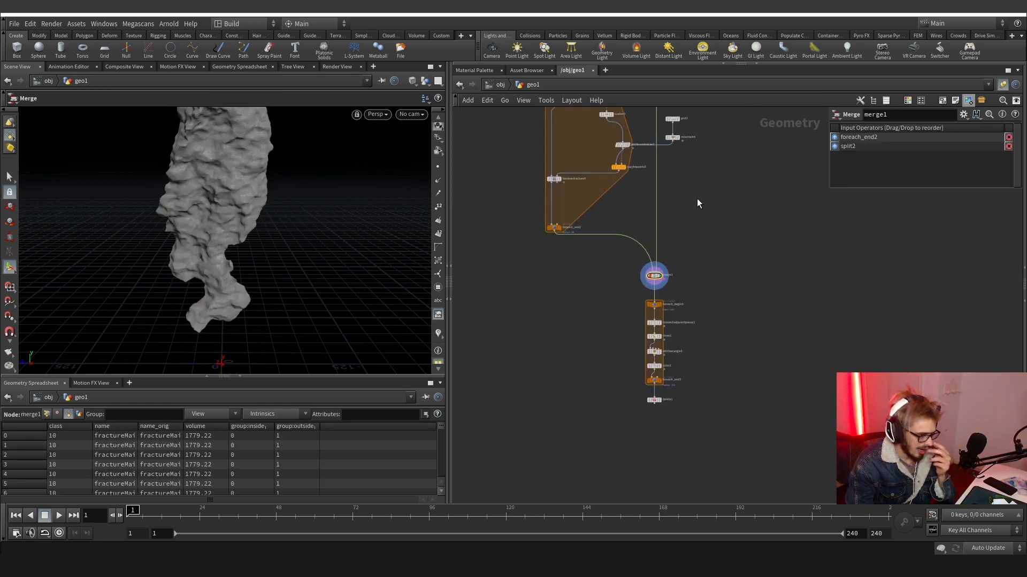
scroll(662, 327, "down", 3)
middle_click_drag(697, 199, 634, 311)
scroll(680, 230, "down", 3)
middle_click_drag(558, 230, 550, 348)
scroll(570, 232, "up", 5)
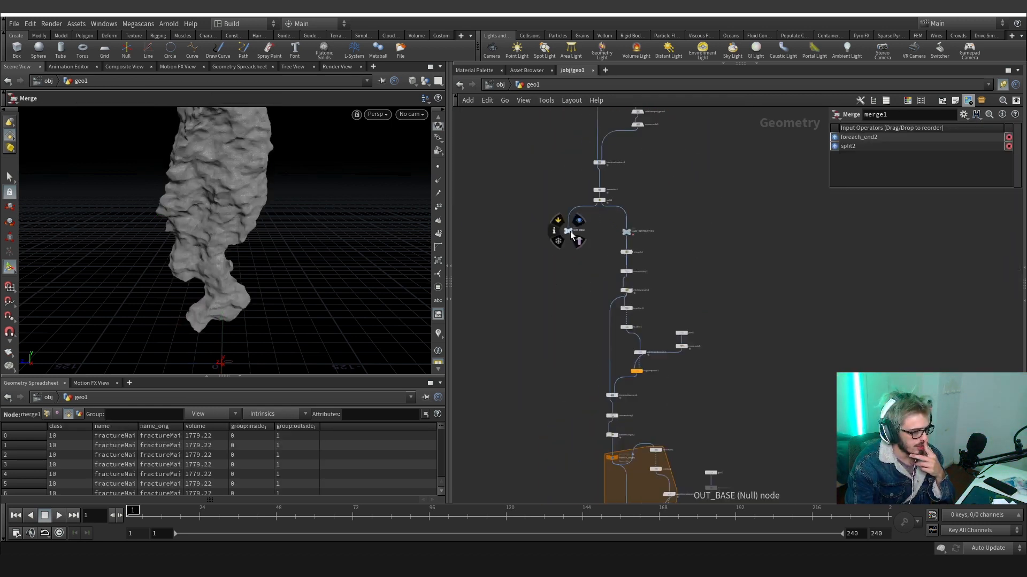
scroll(570, 233, "up", 2)
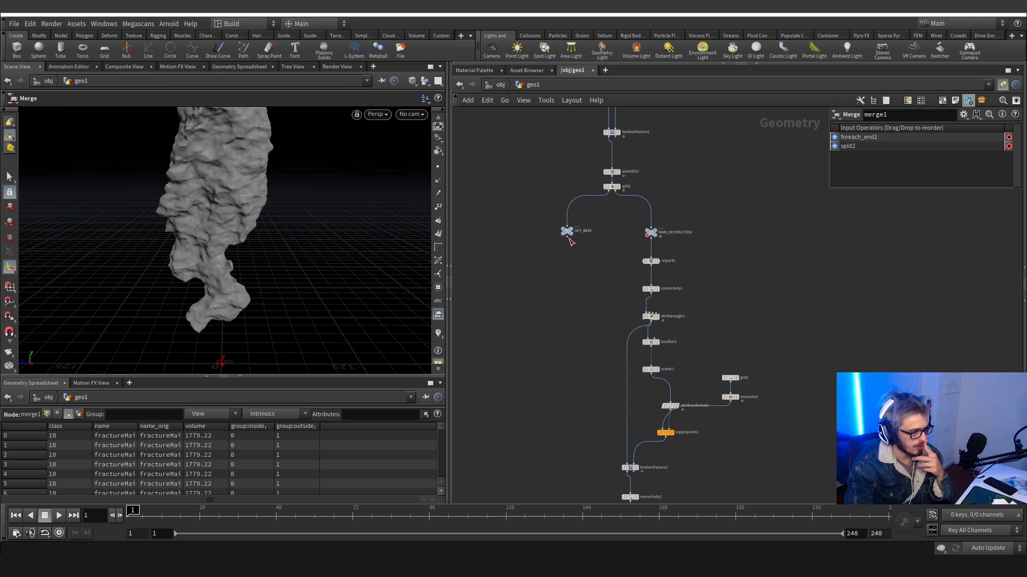
scroll(545, 244, "down", 6)
scroll(535, 180, "up", 3)
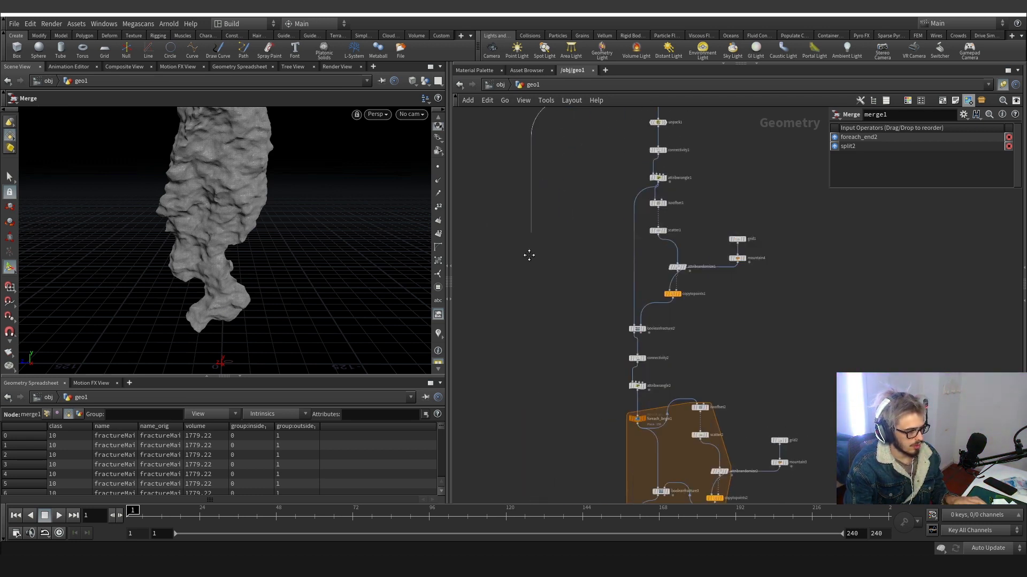
key("Tab")
type("obj")
key("Return")
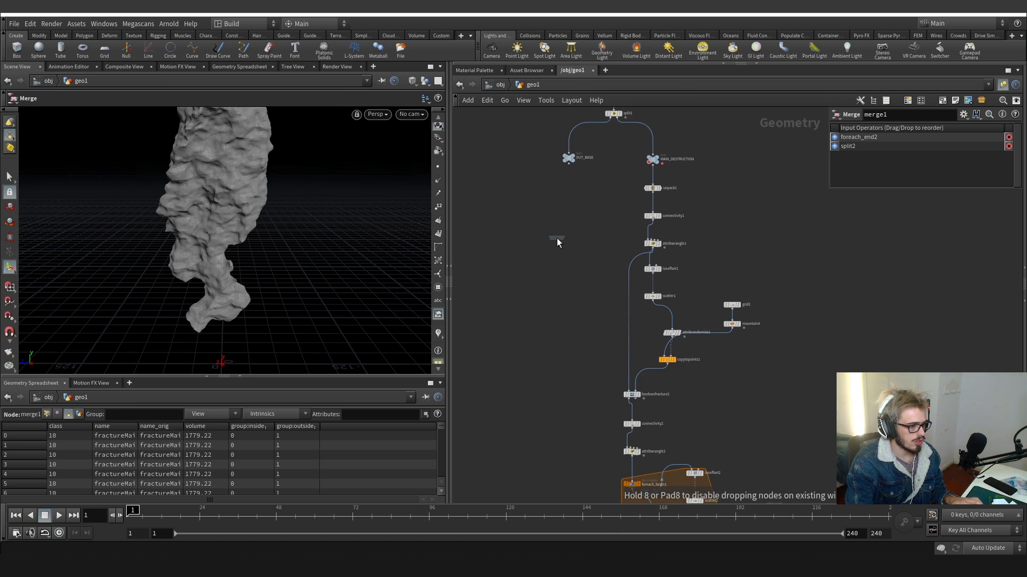
left_click(556, 238)
left_click_drag(594, 217, 527, 269)
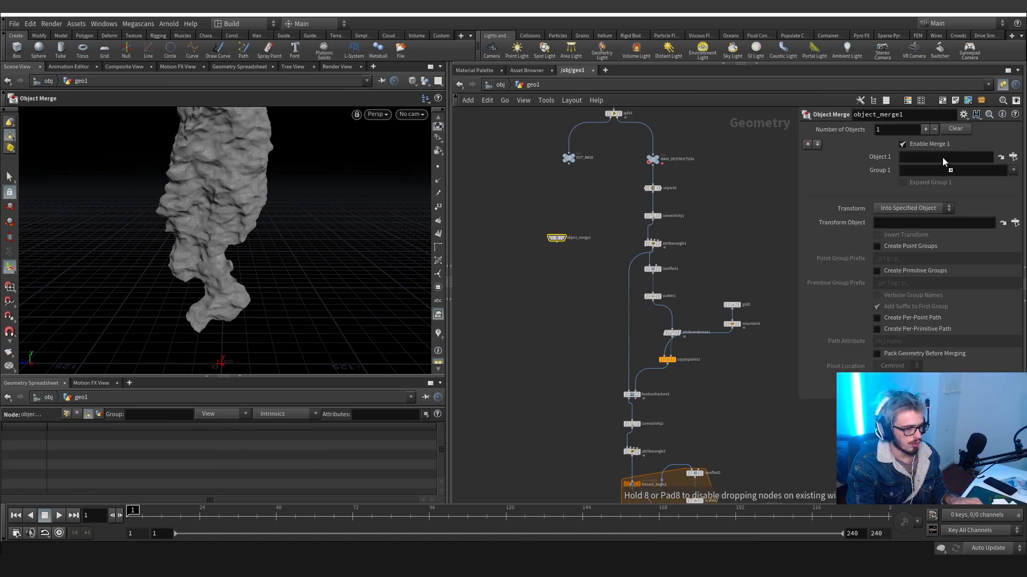
left_click_drag(943, 157, 944, 156)
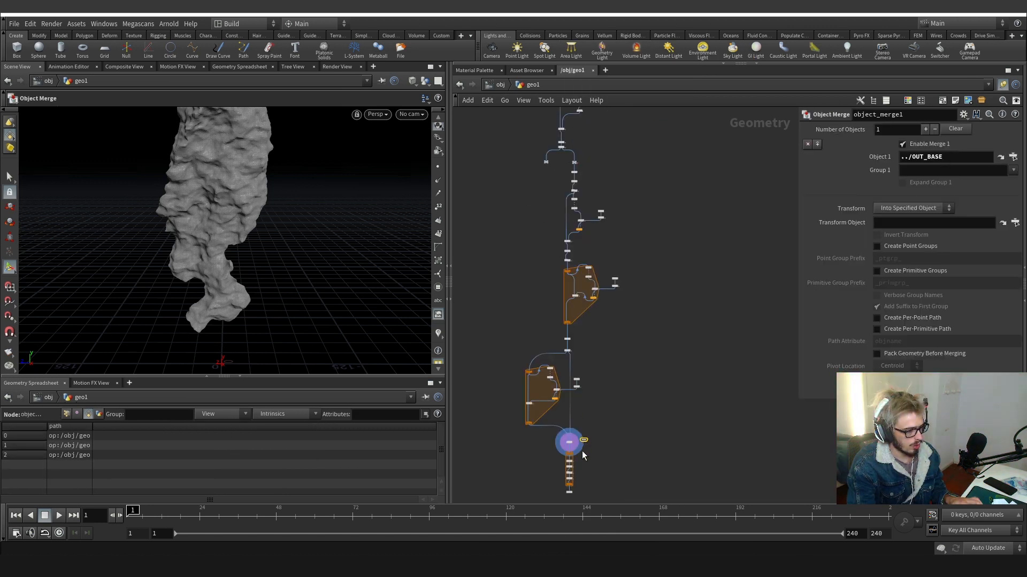
Connect object_merge1 into merge1 and unlock merge1, discarding its locked changes.
scroll(583, 453, "up", 5)
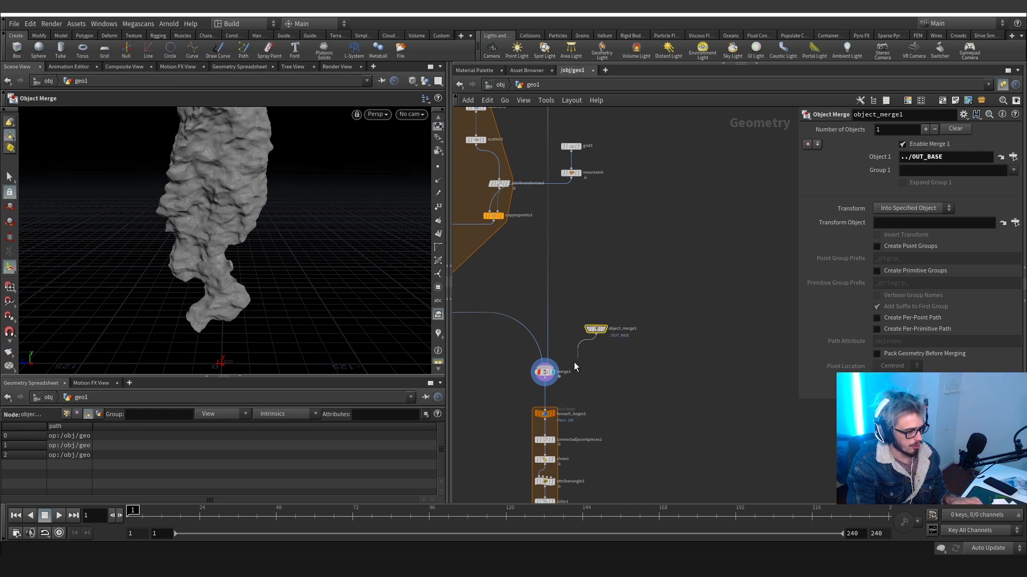
left_click_drag(575, 367, 500, 353)
left_click_drag(216, 238, 247, 255, "alt")
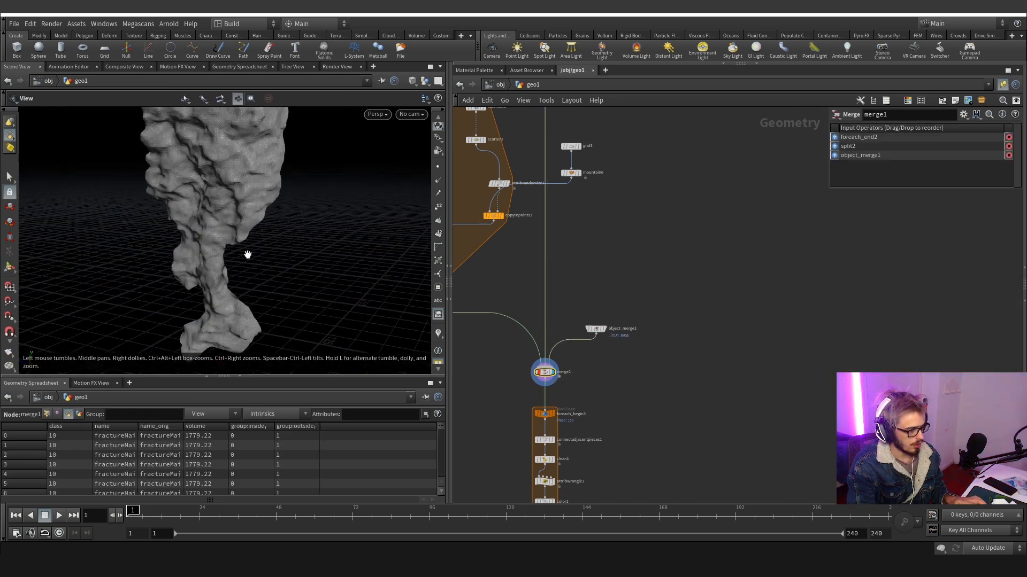
scroll(573, 355, "up", 4)
left_click(514, 371)
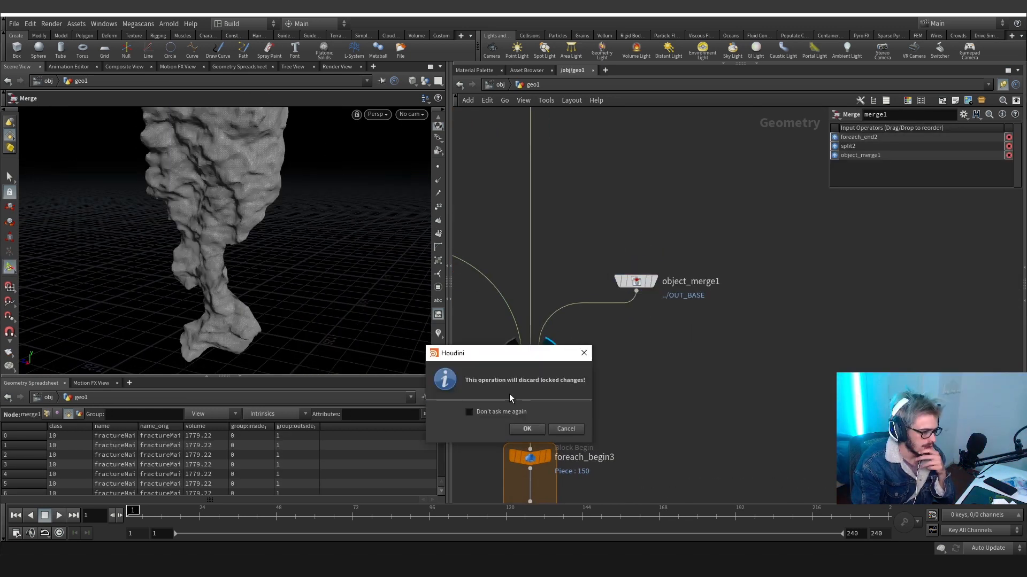
left_click(527, 426)
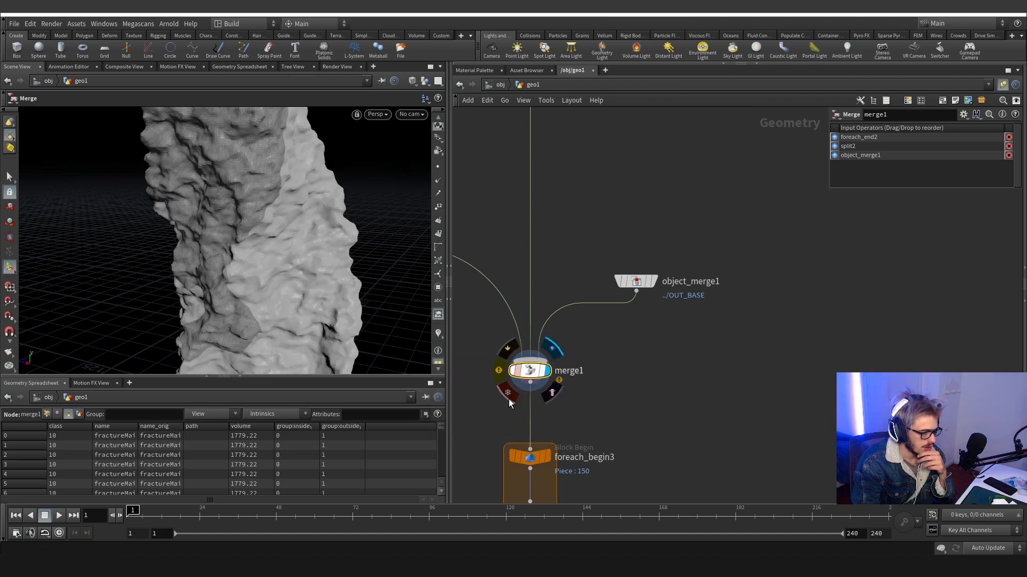
Lock merge1 with the base included and release the lock again, discarding the locked data.
left_click(508, 394)
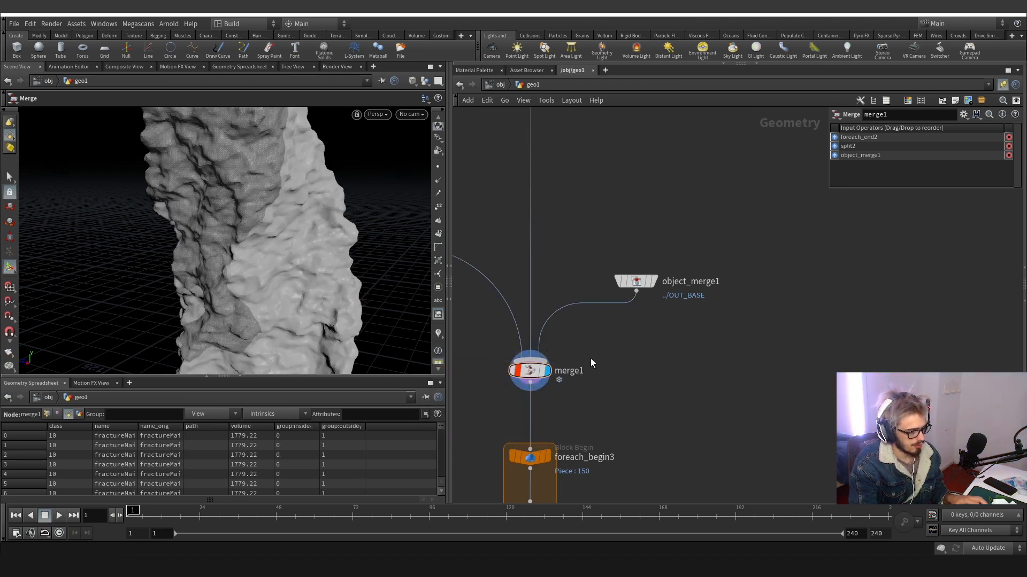
left_click(508, 393)
left_click(527, 426)
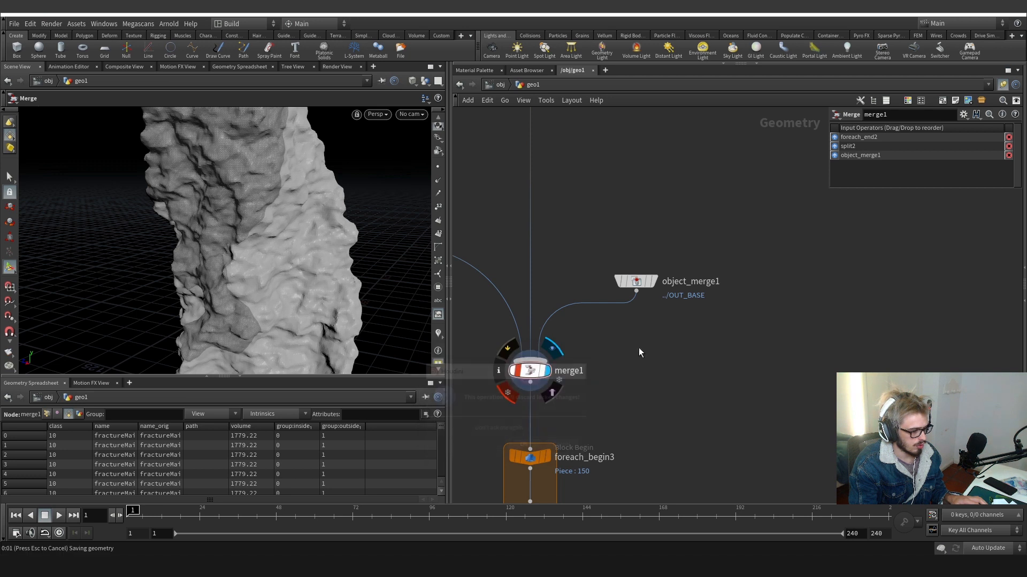
key("Tab")
type("u")
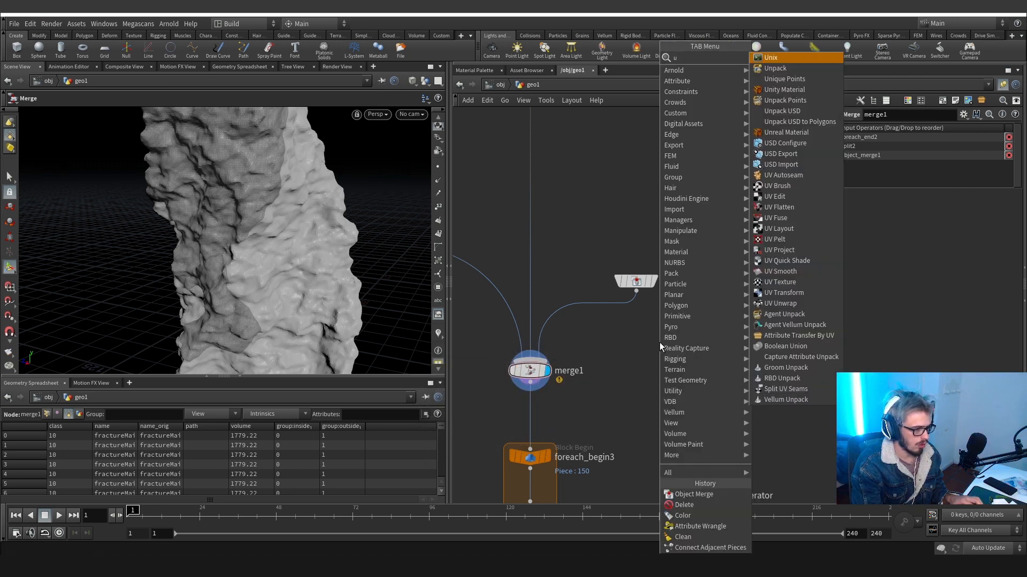
key("Return")
Insert an Unpack node between object_merge1 and merge1, aligned below object_merge1.
key("Tab")
type("unpa")
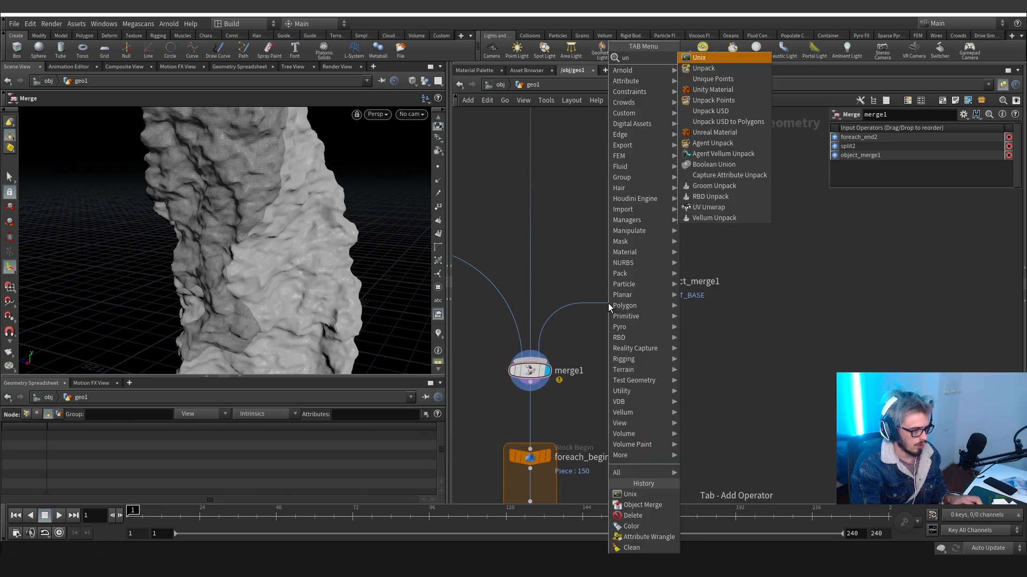
key("Return")
left_click(608, 303)
left_click(610, 320)
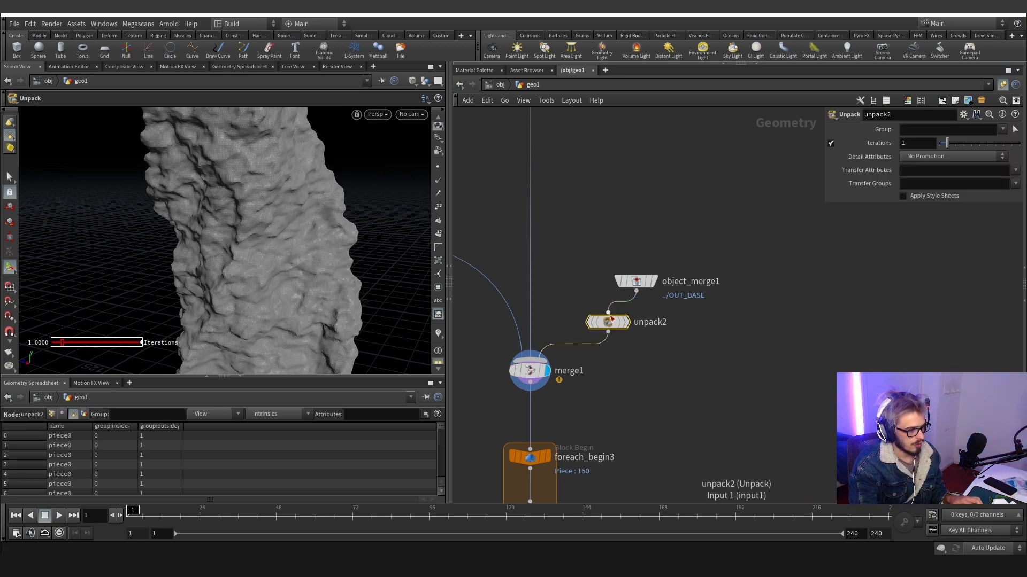
left_click_drag(613, 329, 638, 327)
Lock merge1 with the unpacked base geometry and inspect the merged result in the viewport.
left_click(529, 371)
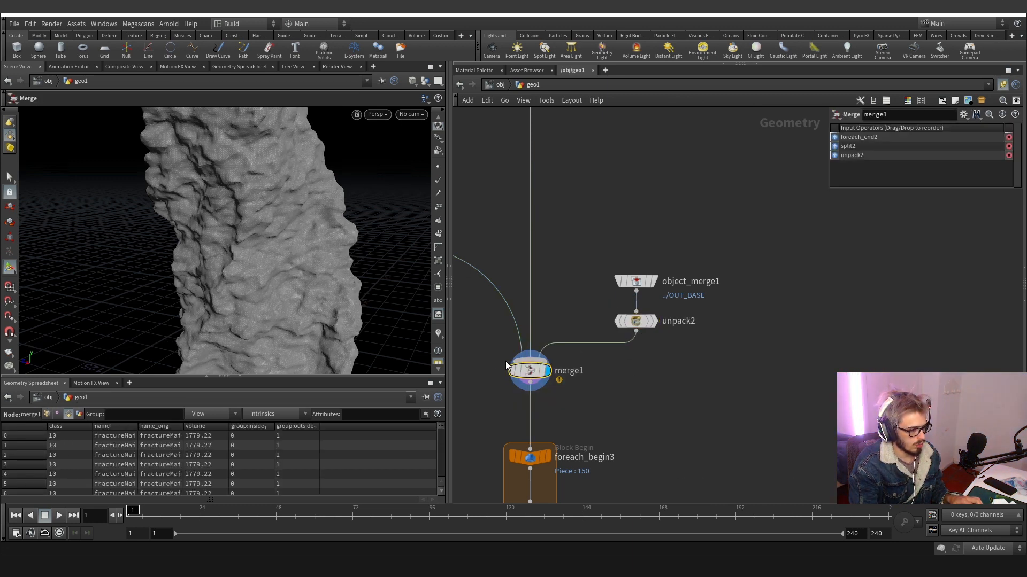
left_click(518, 400)
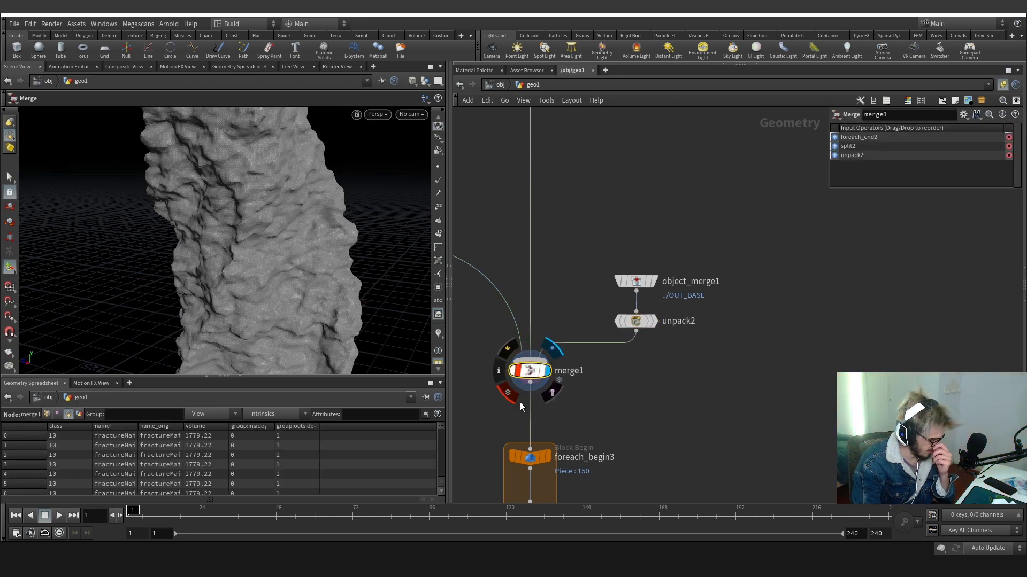
left_click(687, 406)
scroll(687, 405, "down", 5)
middle_click_drag(685, 407, 696, 330)
scroll(696, 330, "up", 2)
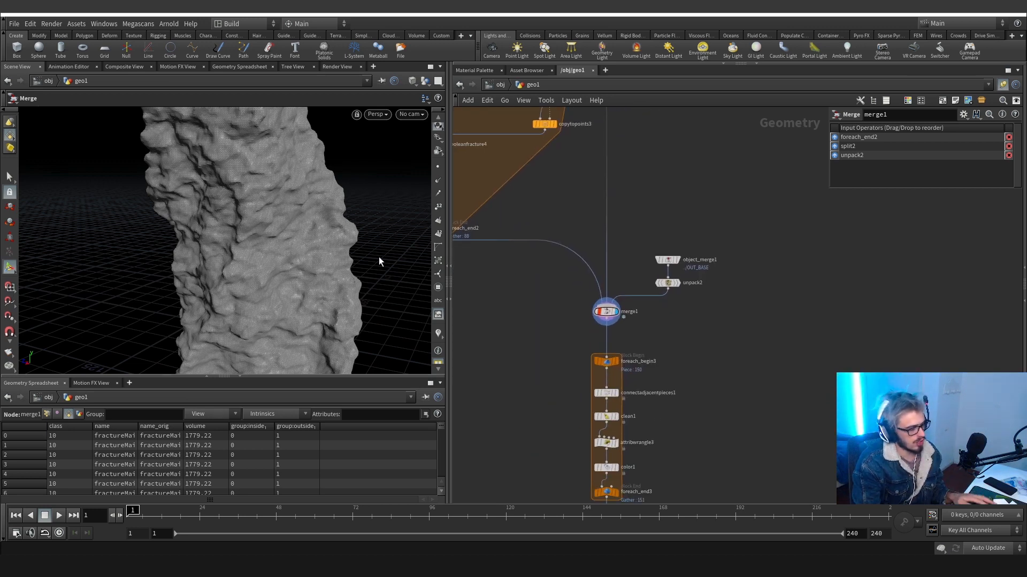
key("Escape")
left_click_drag(379, 261, 444, 296)
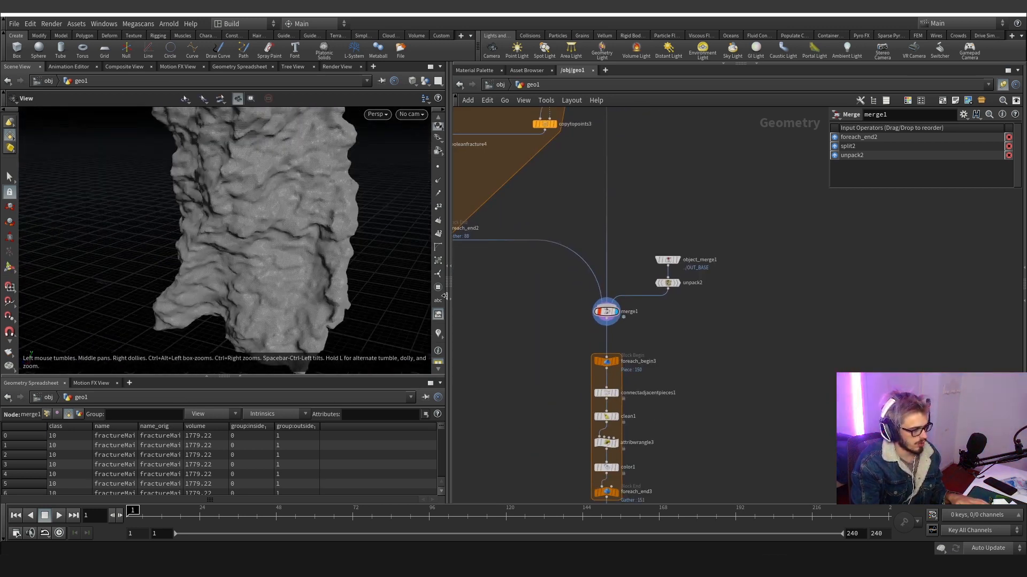
Add a second Connect Adjacent Pieces node beside the for-each block, fed by the output of merge1.
scroll(655, 350, "down", 2)
middle_click_drag(654, 350, 639, 250)
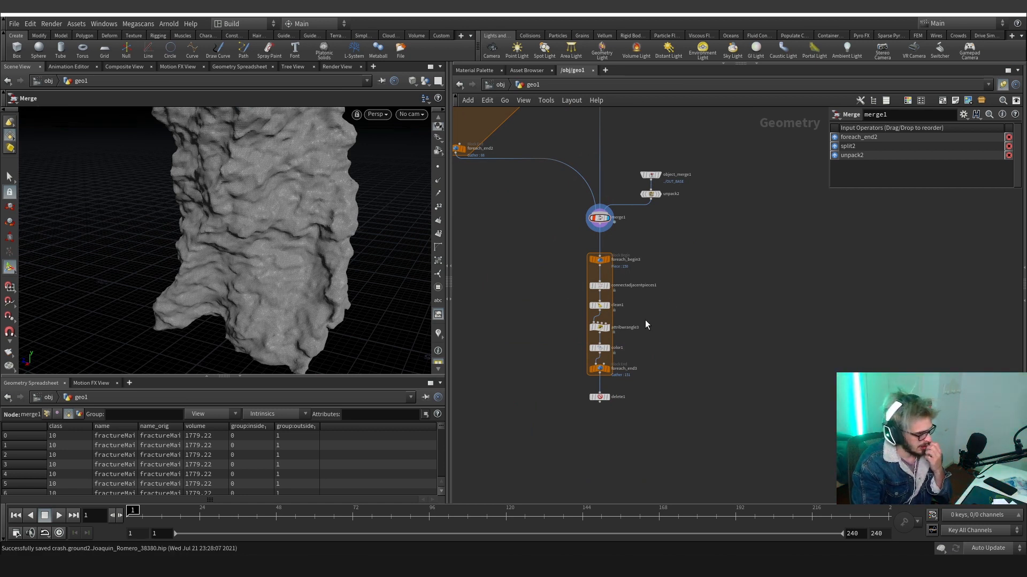
scroll(645, 325, "up", 2)
mouse_move(599, 274)
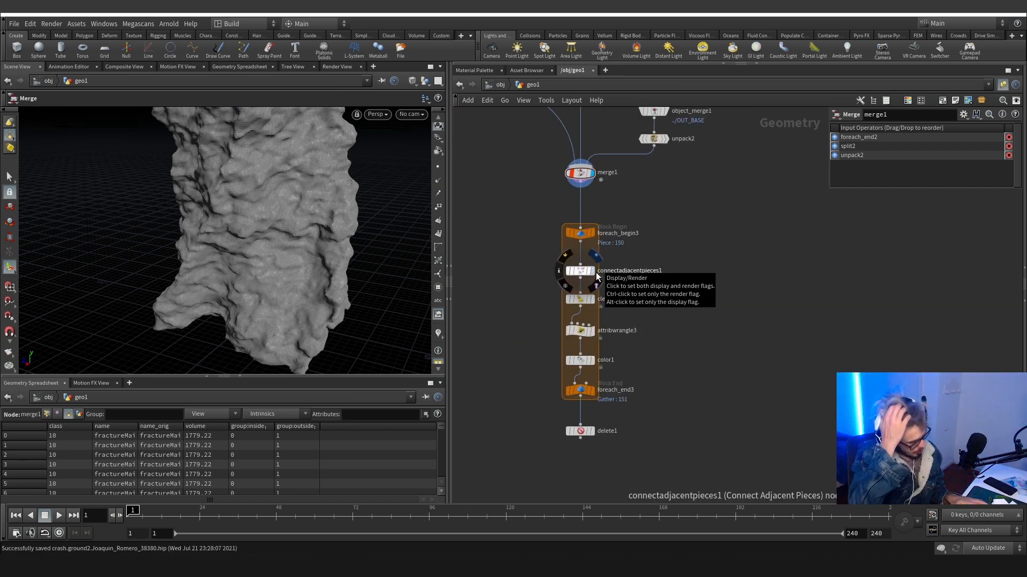
middle_click_drag(528, 260, 579, 259)
left_click(631, 222)
key("Tab")
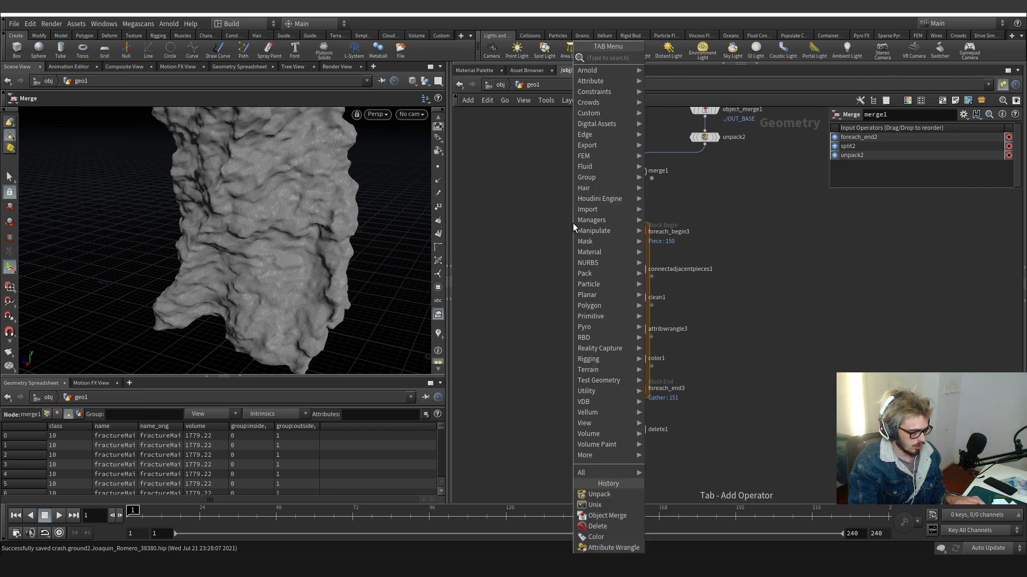
type("conn")
key("Down")
key("Return")
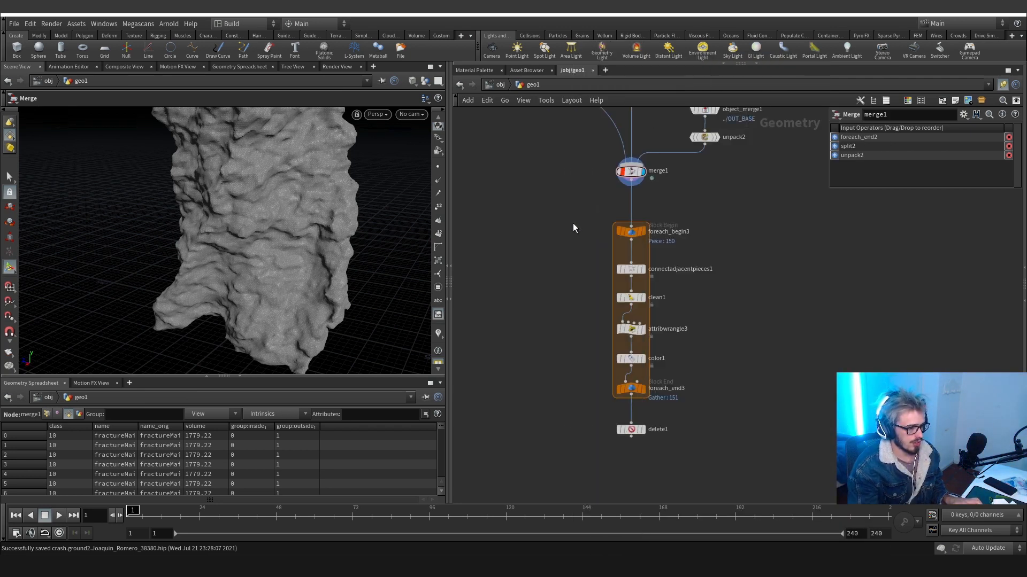
left_click(573, 223)
left_click_drag(572, 223, 574, 236)
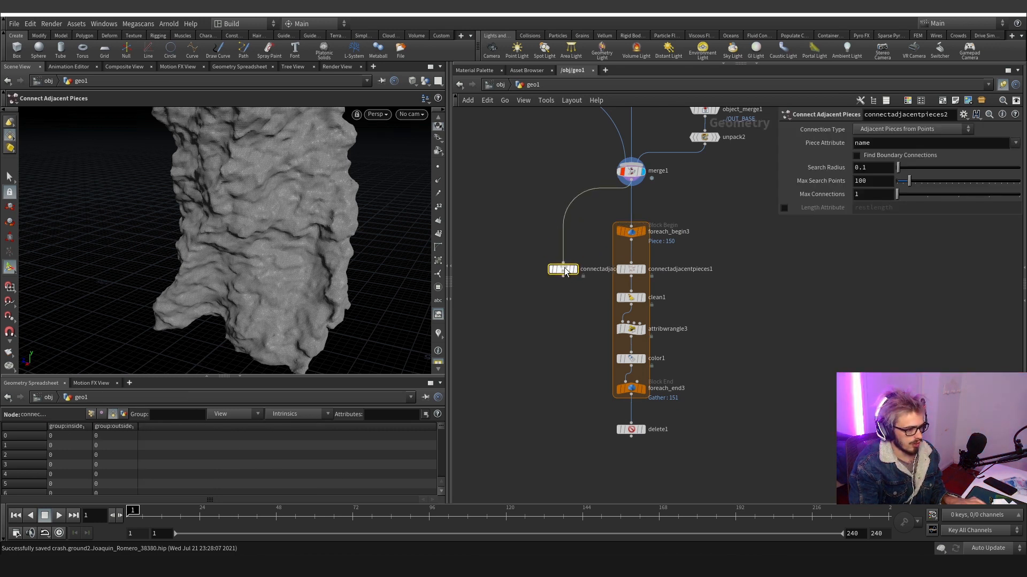
Display connectadjacentpieces2, enable Find Boundary Connections, and set its Search Radius to 4 and Cluster Attribute to name_orig.
left_click(579, 269)
left_click(876, 156)
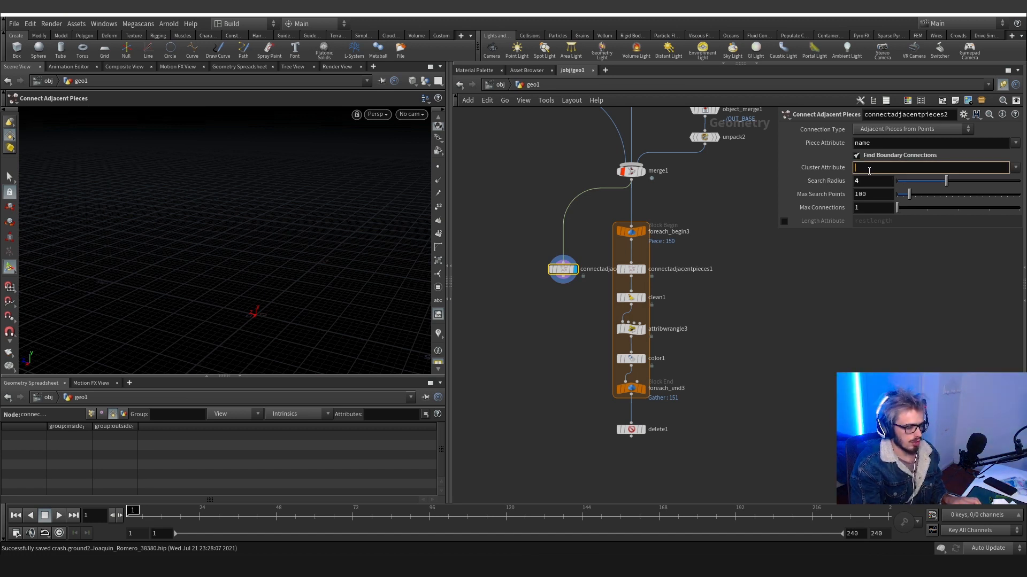
type("ame_")
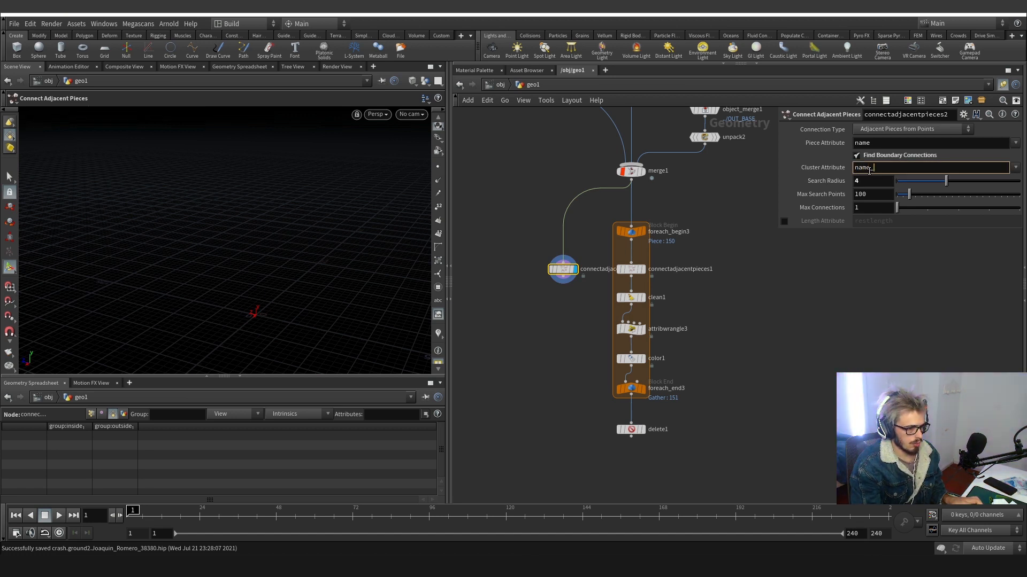
type("orig")
key("Return")
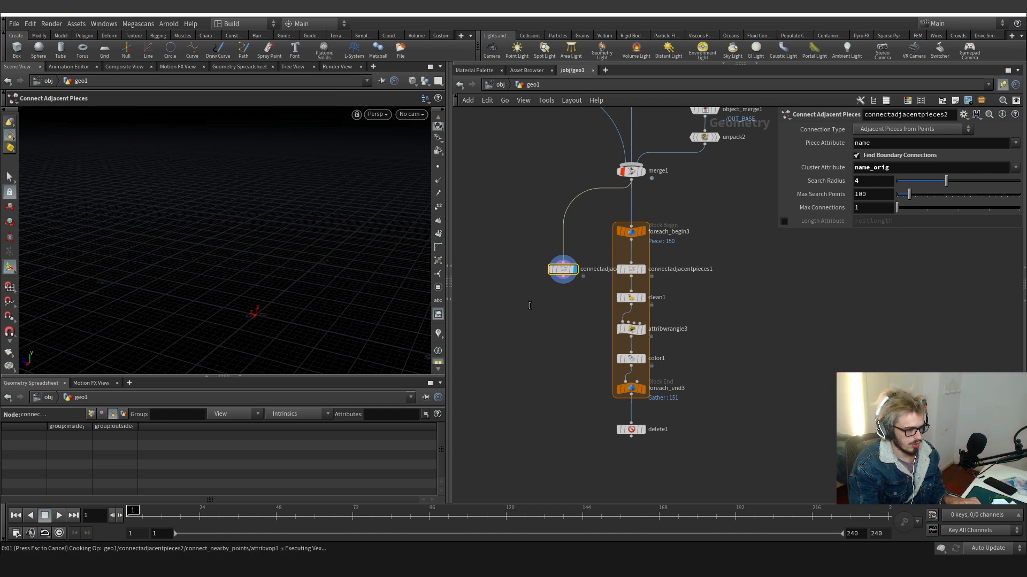
left_click_drag(278, 286, 262, 268, "alt")
scroll(263, 269, "up", 5)
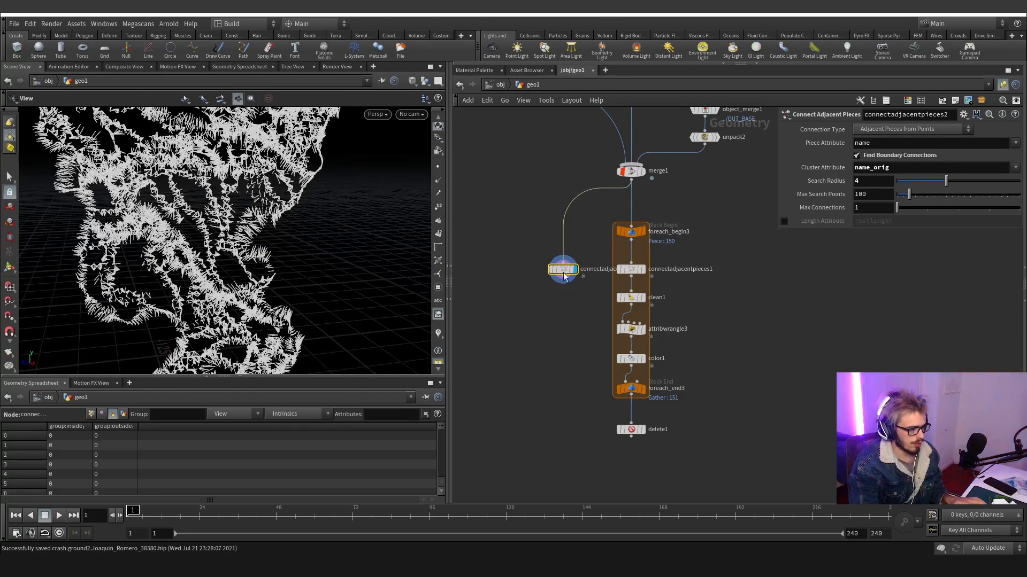
Duplicate the delete1 node, connect the copy after connectadjacentpieces2 and display it.
left_click_drag(631, 429, 569, 331, "alt")
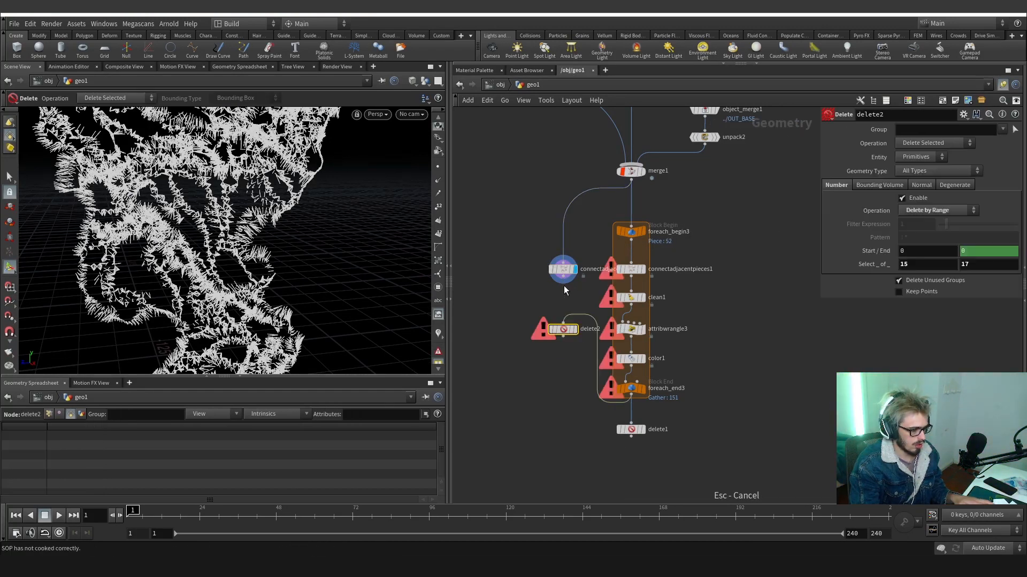
left_click_drag(567, 309, 564, 321)
left_click(575, 329)
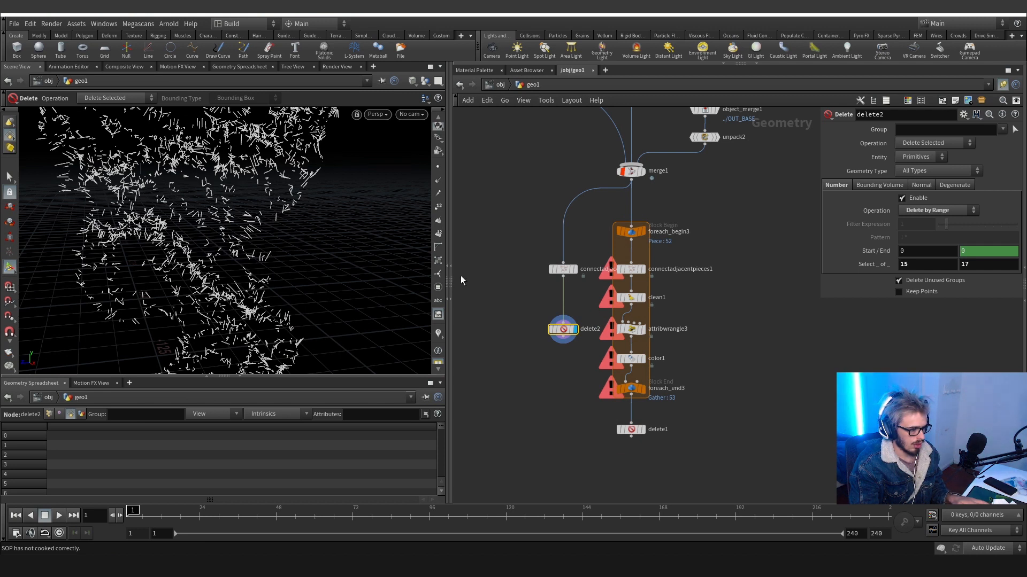
Insert a copy of attribwrangle3 between connectadjacentpieces2 and delete2, and change its constraint_name to 'Spring'.
left_click_drag(632, 329, 567, 304, "alt")
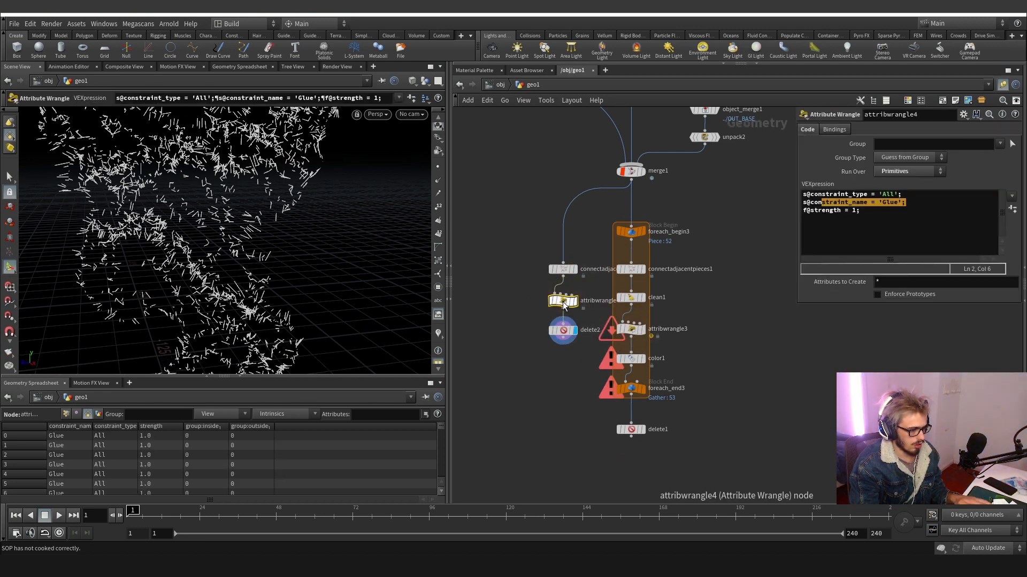
left_click(884, 207)
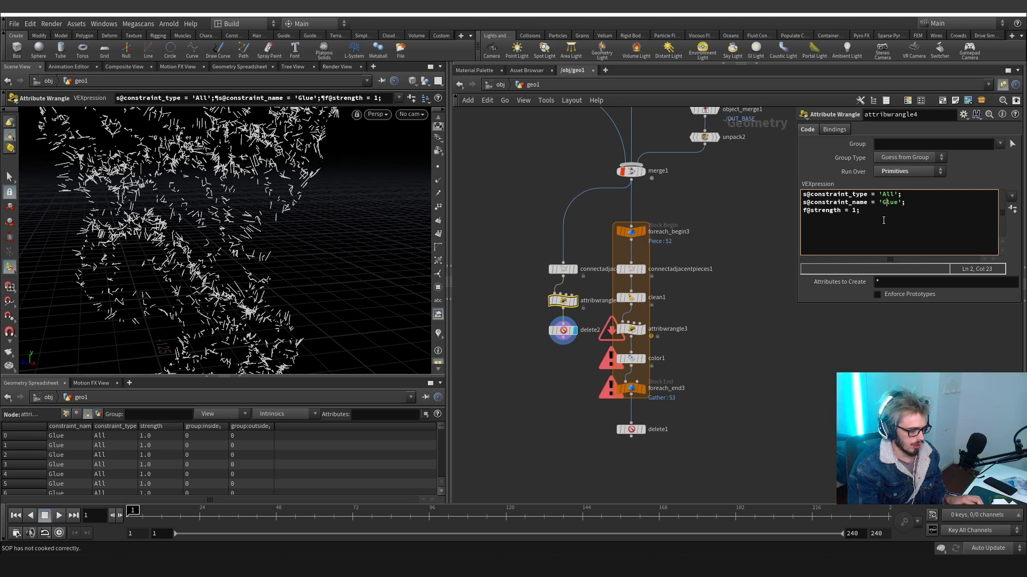
key("Delete")
key("Delete")
key("Delete")
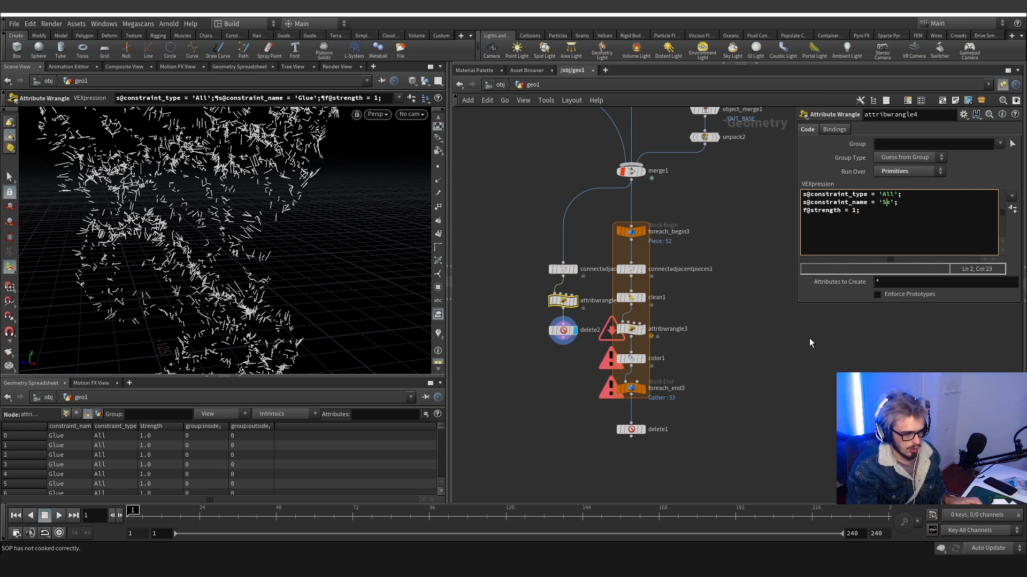
type("pring")
key("Return")
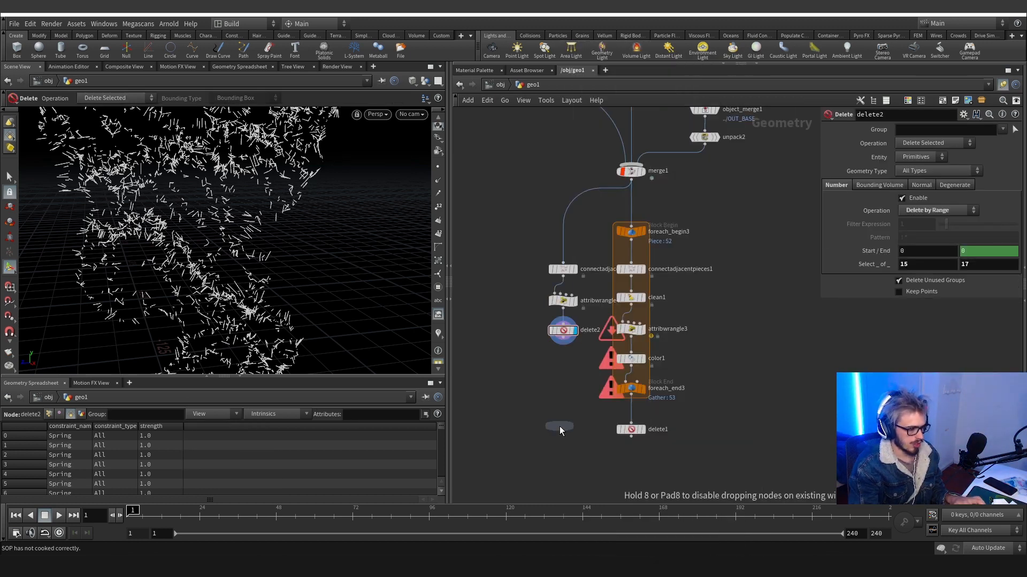
Place a Merge node below the branches, insert a copy of color1 before delete2, and set the copy's color to yellow.
left_click(556, 428)
left_click_drag(630, 358, 563, 329, "alt")
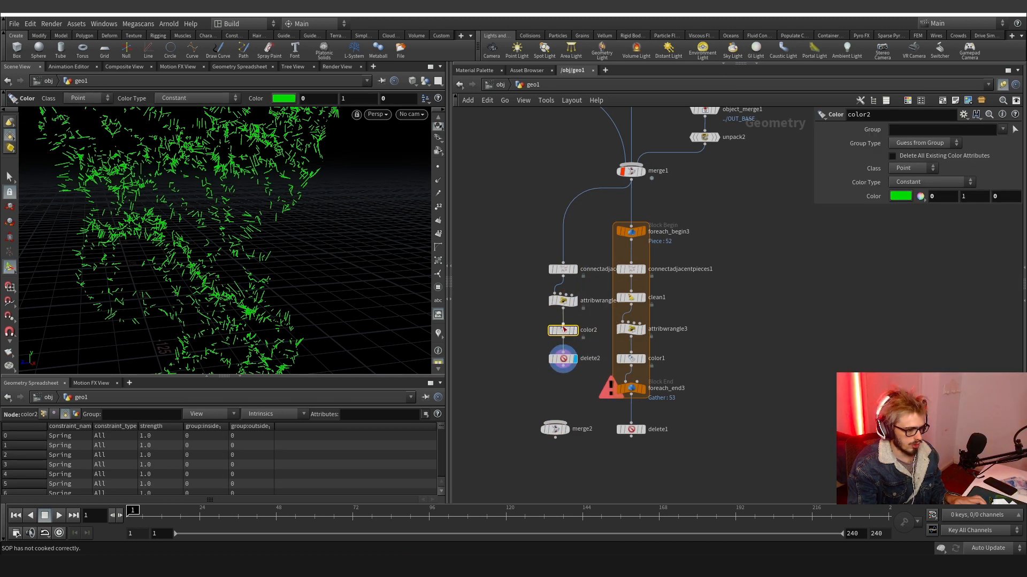
left_click(901, 196)
left_click(853, 123)
left_click(1015, 86)
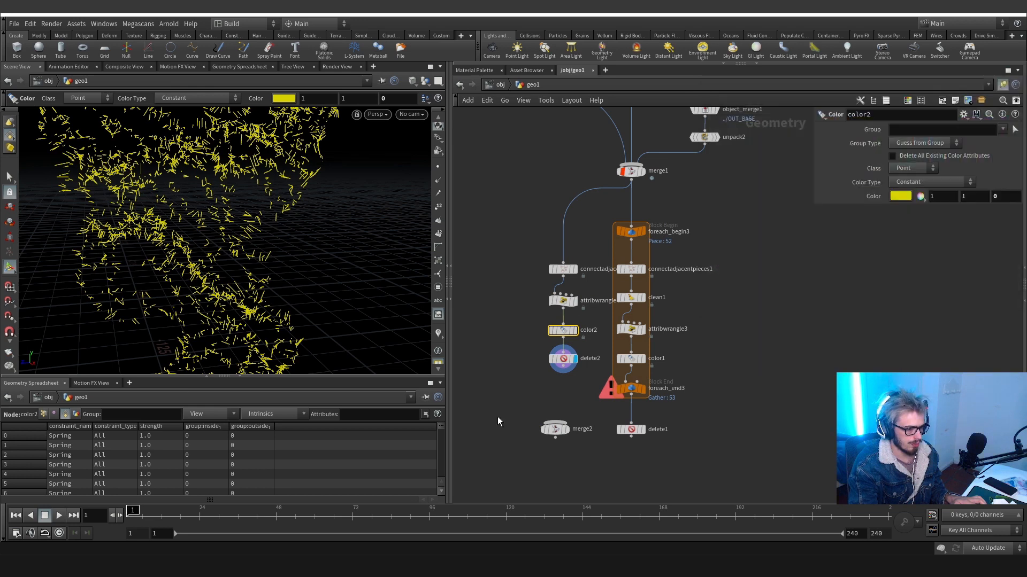
Feed delete2 and delete1 into merge2, display it, and look over the combined constraints.
scroll(498, 416, "up", 1)
middle_click_drag(497, 416, 503, 339)
left_click_drag(578, 361, 592, 415)
left_click_drag(582, 279, 590, 411)
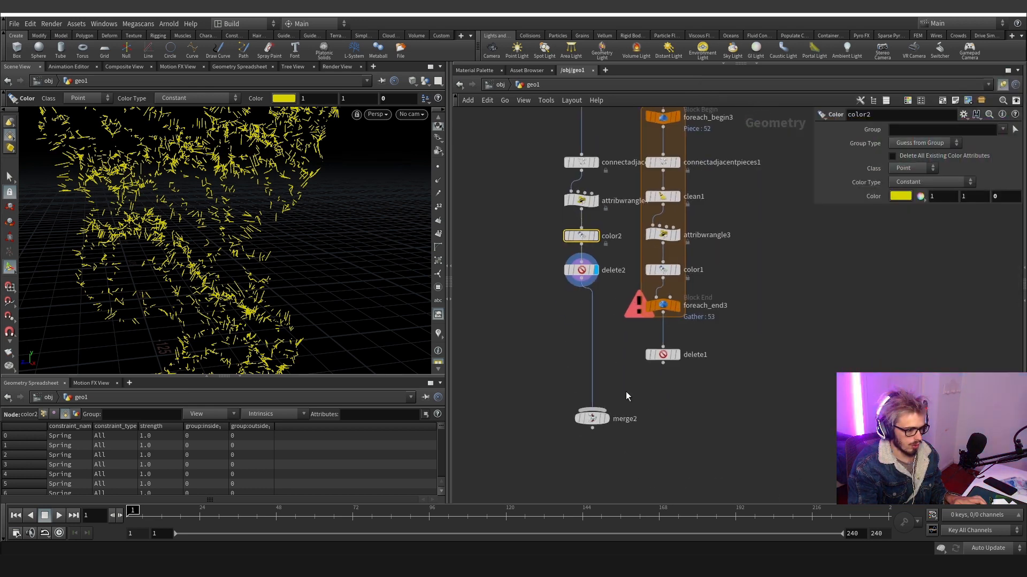
left_click_drag(663, 364, 597, 410)
left_click(607, 420)
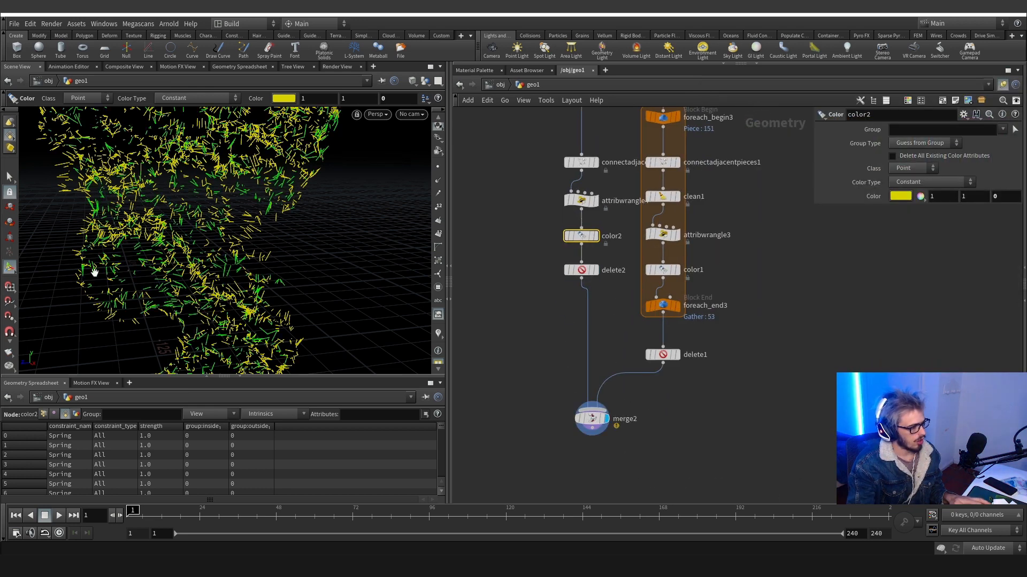
scroll(94, 270, "down", 3)
left_click_drag(94, 262, 271, 148, "alt")
scroll(658, 433, "down", 3)
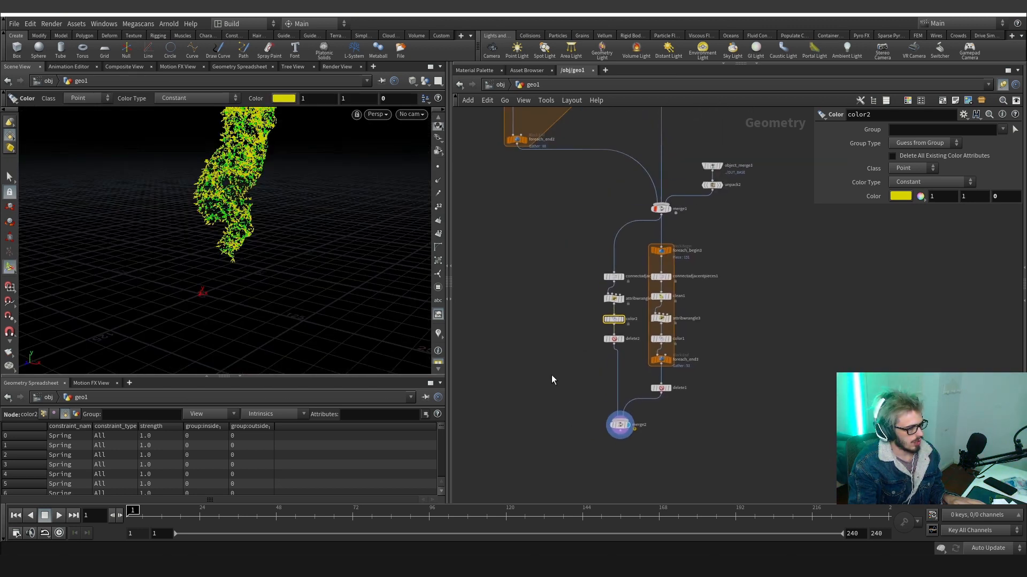
Add a displayed Assemble node fed by merge1, with Create Packed Geometry enabled and Create Name Attribute disabled.
key("Tab")
type("null")
key("Return")
left_click(522, 359)
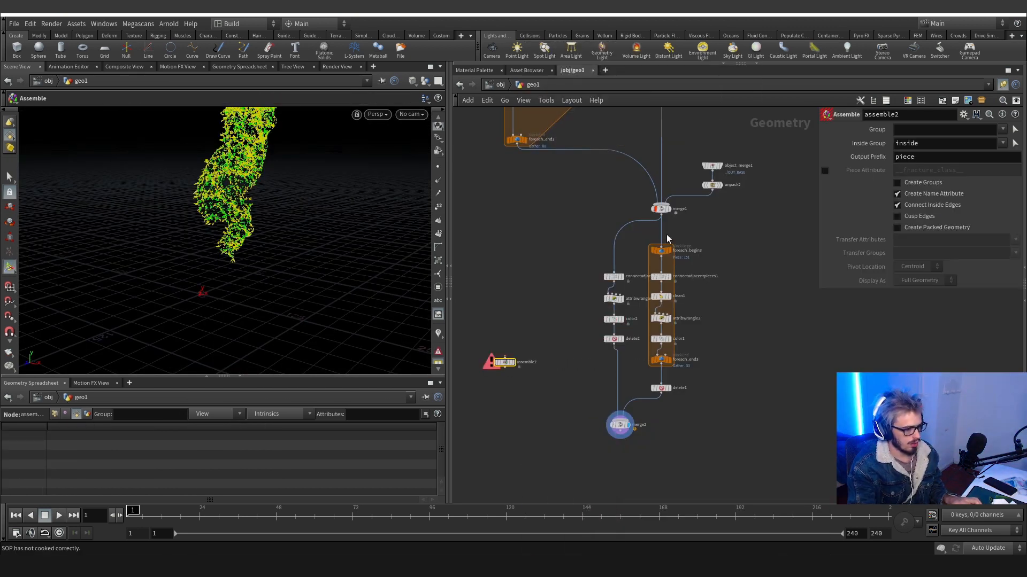
left_click(663, 214)
left_click(504, 357)
left_click(512, 362)
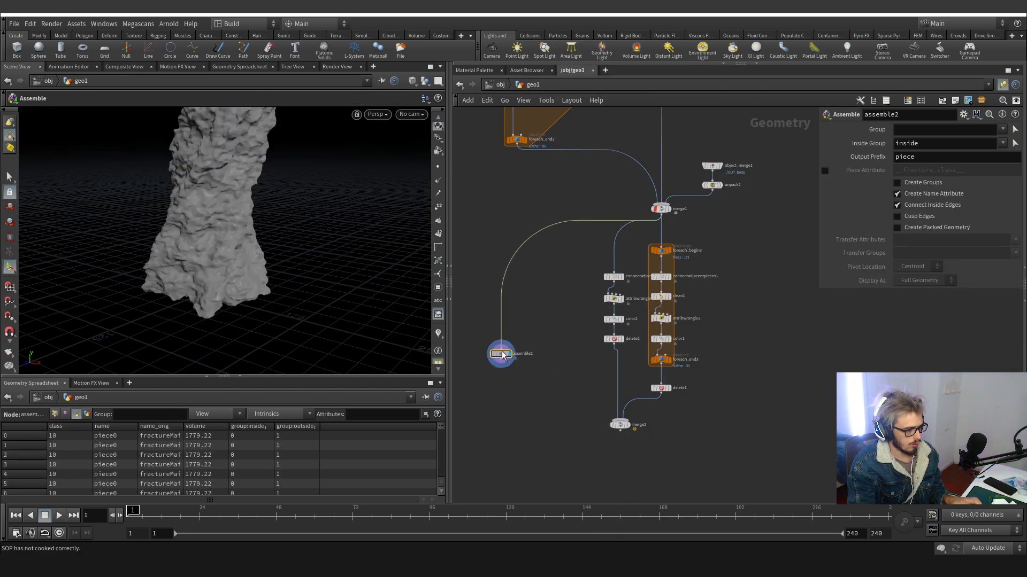
left_click_drag(502, 362, 484, 315)
left_click(897, 227)
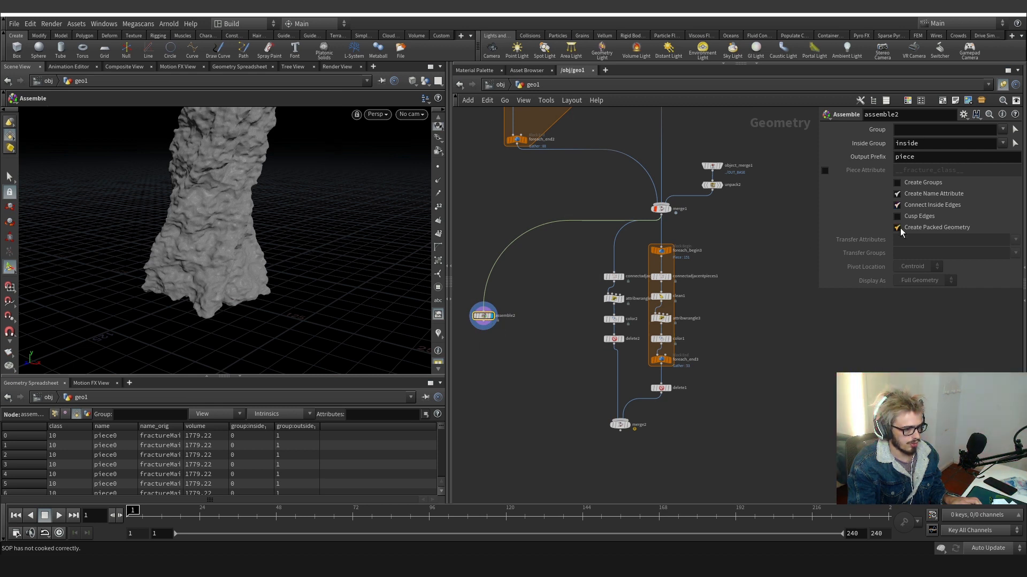
left_click(897, 194)
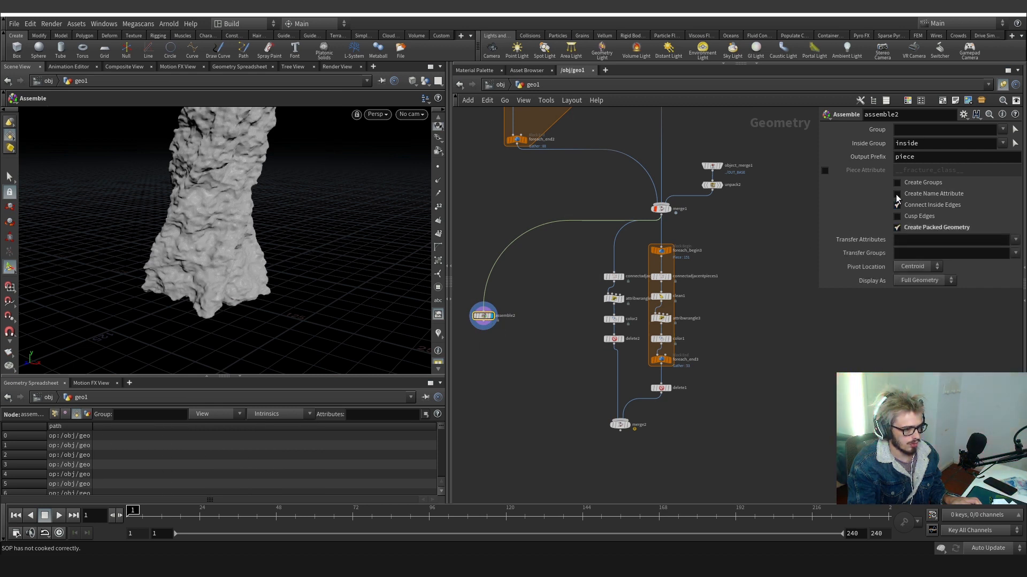
Examine assemble2's point names in the geometry spreadsheet, sorted by name in descending order, and inspect the packed pieces from several angles.
left_click(55, 415)
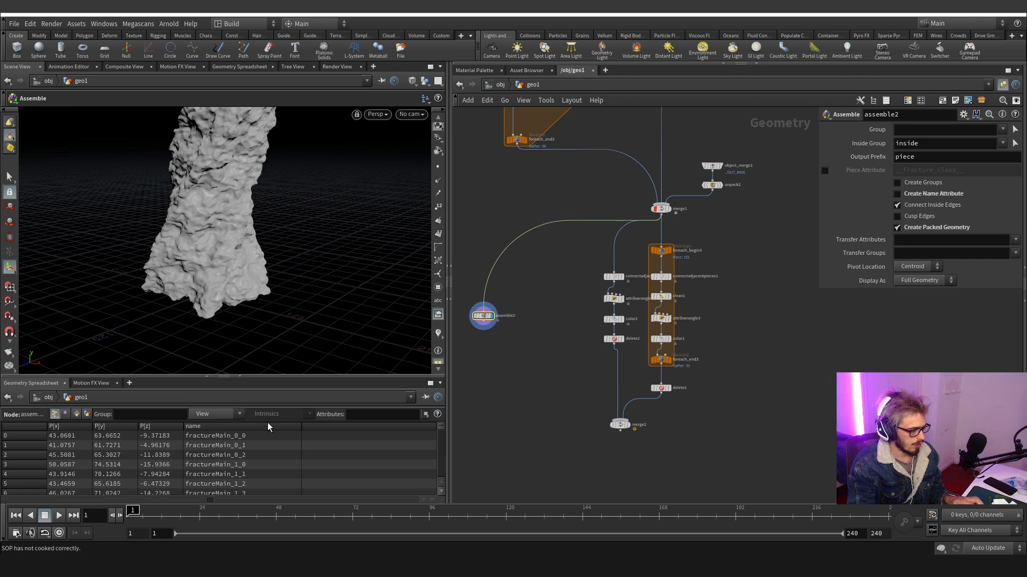
left_click(267, 427)
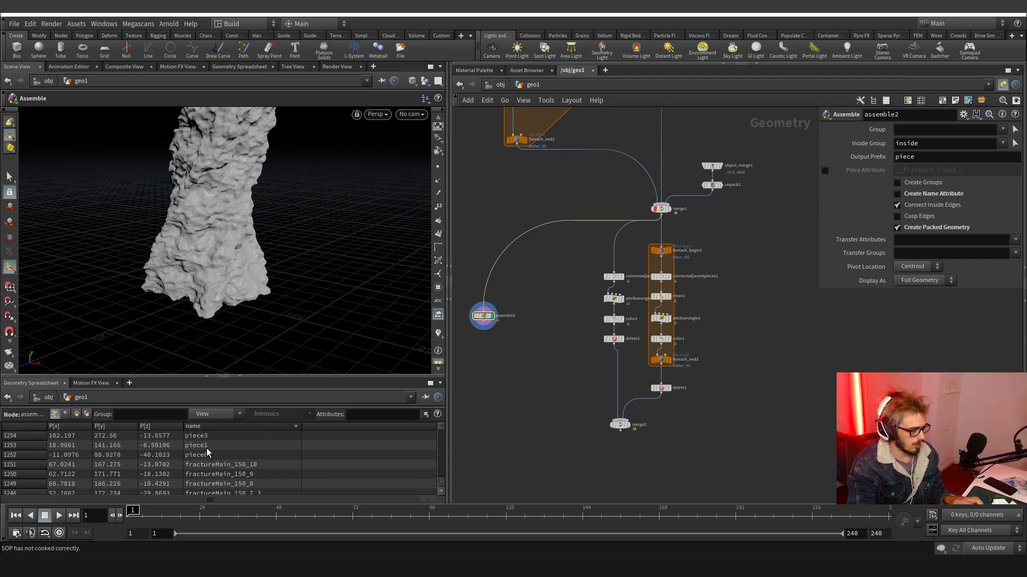
left_click_drag(223, 193, 208, 185, "alt")
middle_click_drag(209, 185, 214, 222, "alt")
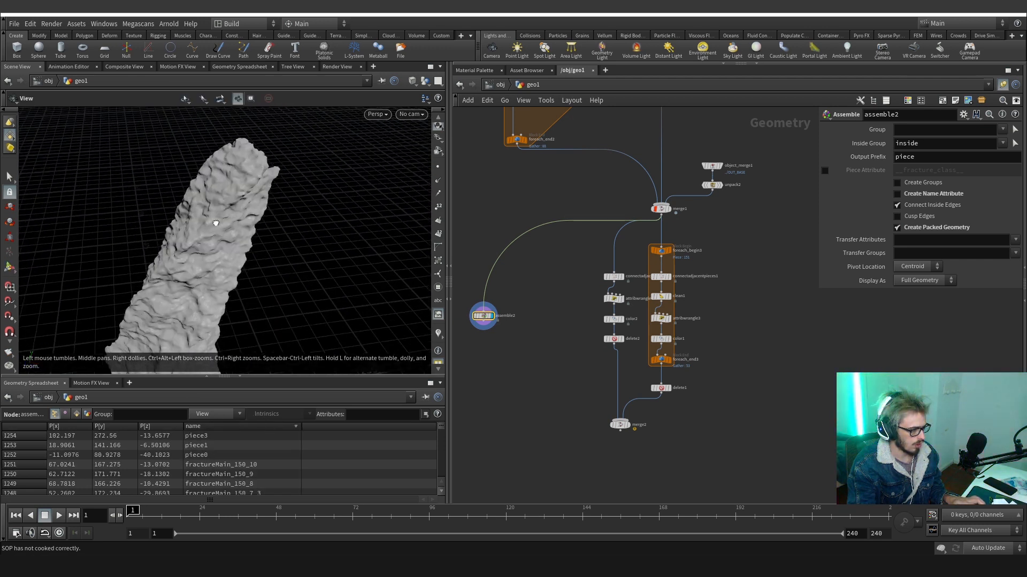
left_click_drag(213, 222, 152, 206, "alt")
middle_click_drag(235, 278, 245, 218, "alt")
left_click_drag(246, 217, 181, 258, "alt")
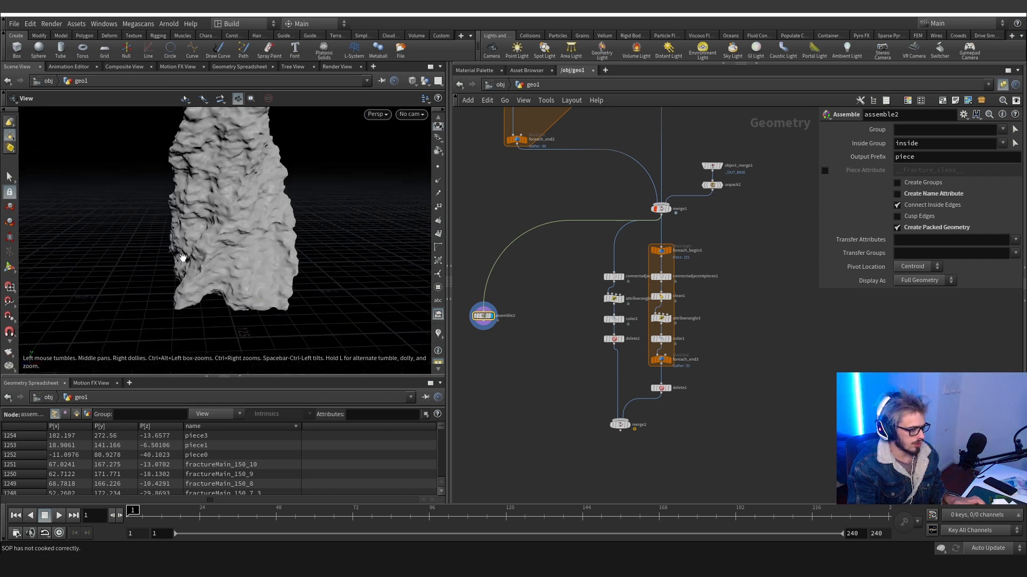
scroll(505, 330, "up", 2)
middle_click_drag(505, 329, 586, 307)
left_click(558, 295)
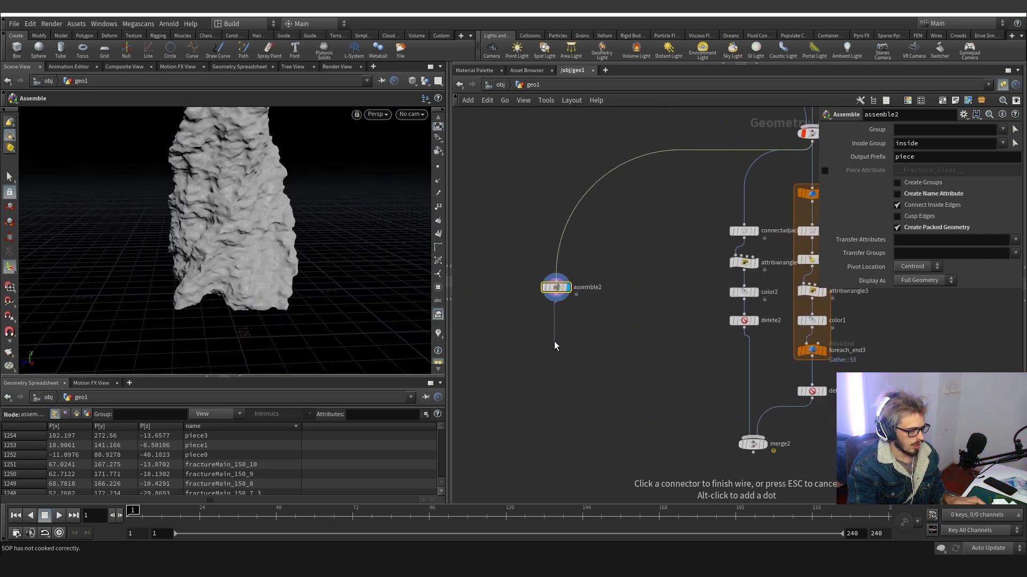
key("Tab")
type("wr")
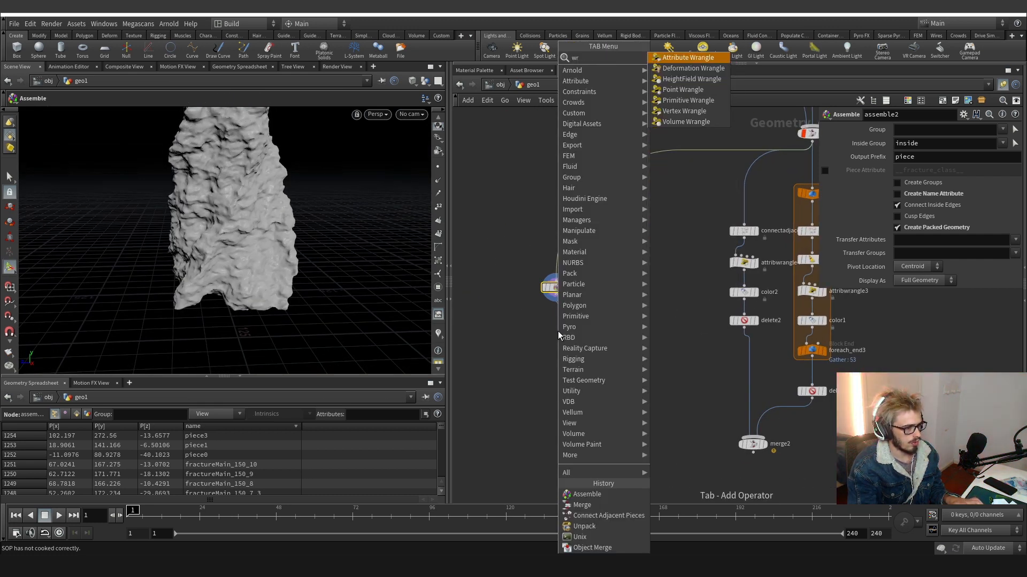
key("Return")
left_click_drag(558, 332, 570, 363)
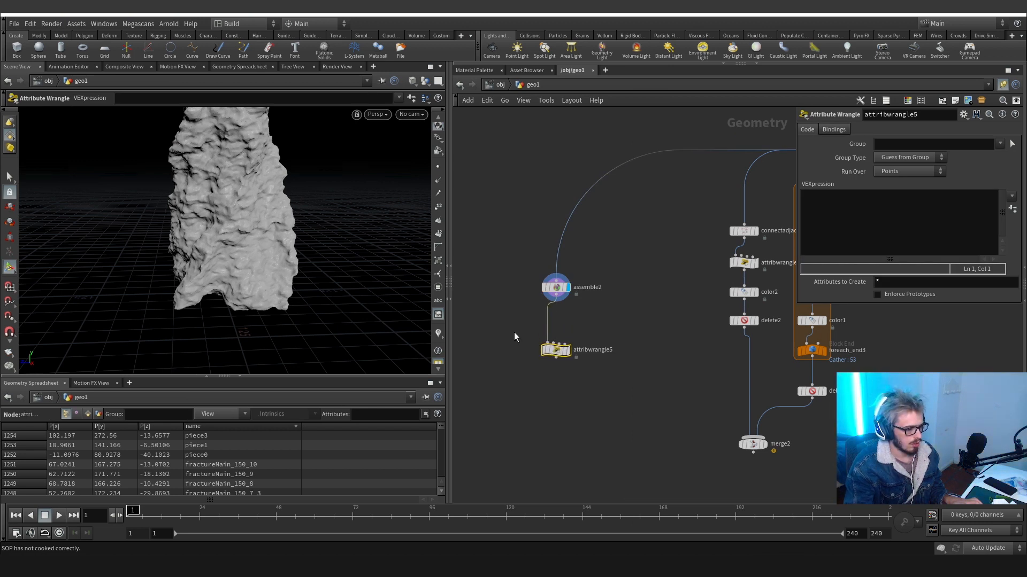
key("Delete")
Add a PolyReduce node beside the for-each block, fed by the output of merge1, and display it.
scroll(552, 359, "down", 3)
middle_click_drag(594, 374, 568, 364)
scroll(737, 258, "up", 2)
middle_click_drag(706, 253, 659, 204)
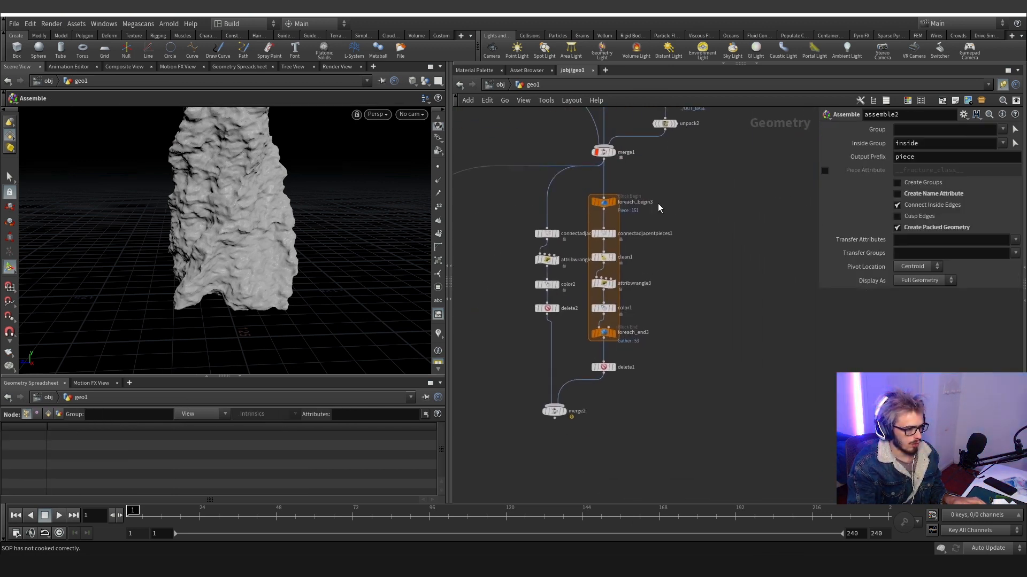
left_click(604, 160)
key("Tab")
type("p")
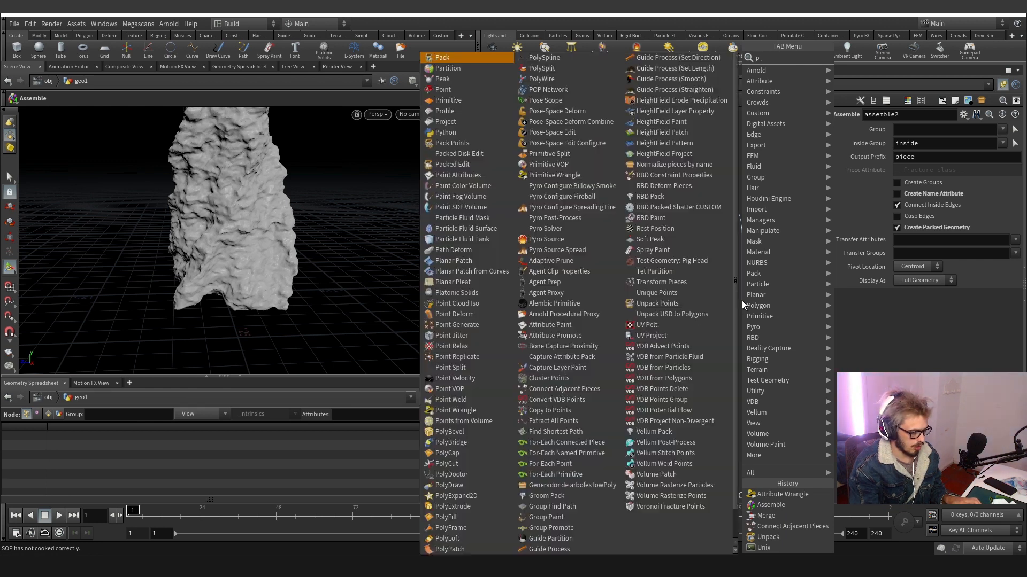
type("olyre")
key("Return")
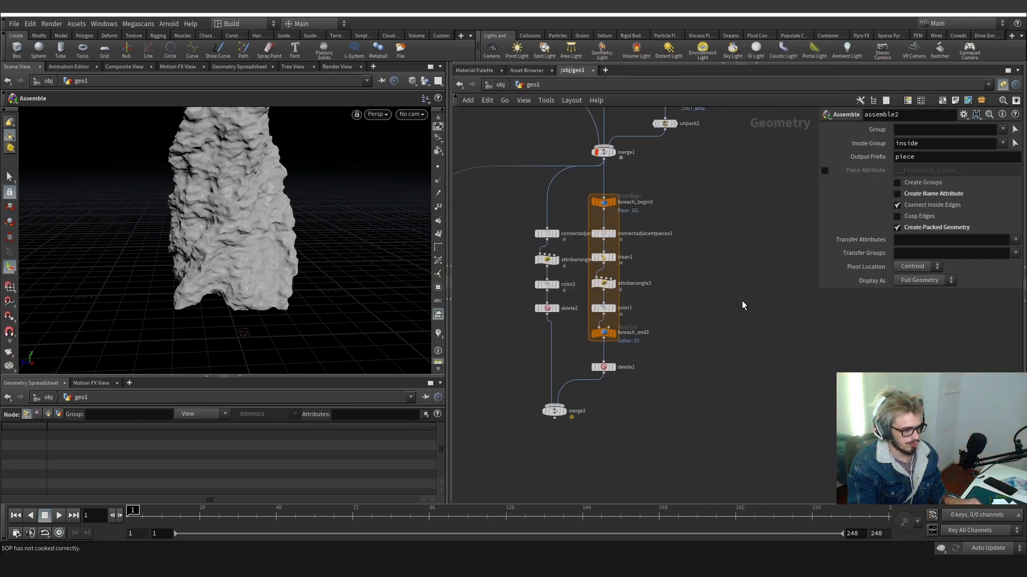
left_click(742, 301)
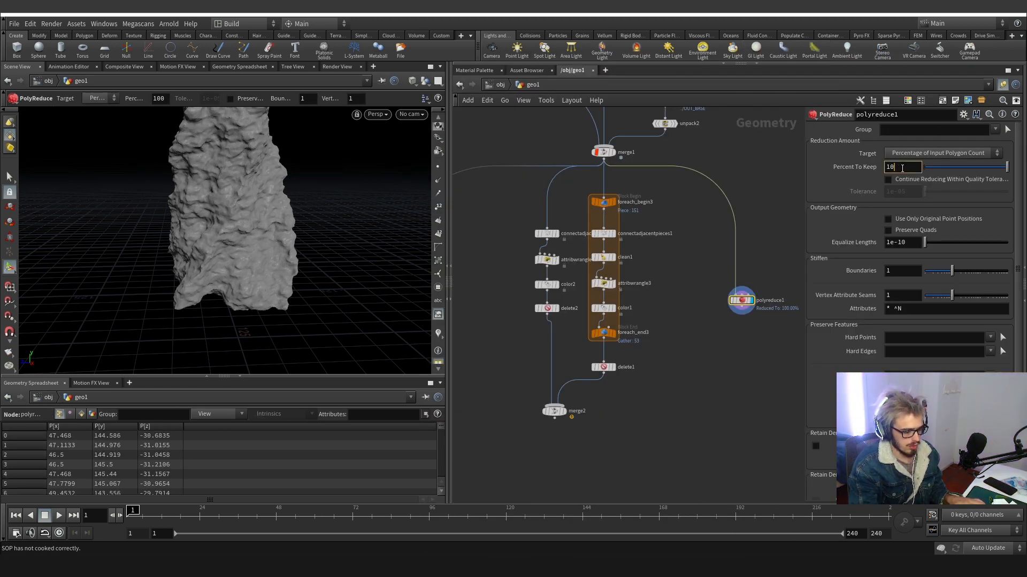
Set polyreduce1's Percent To Keep to 10, and check the node info and the reduced mesh.
key("Return")
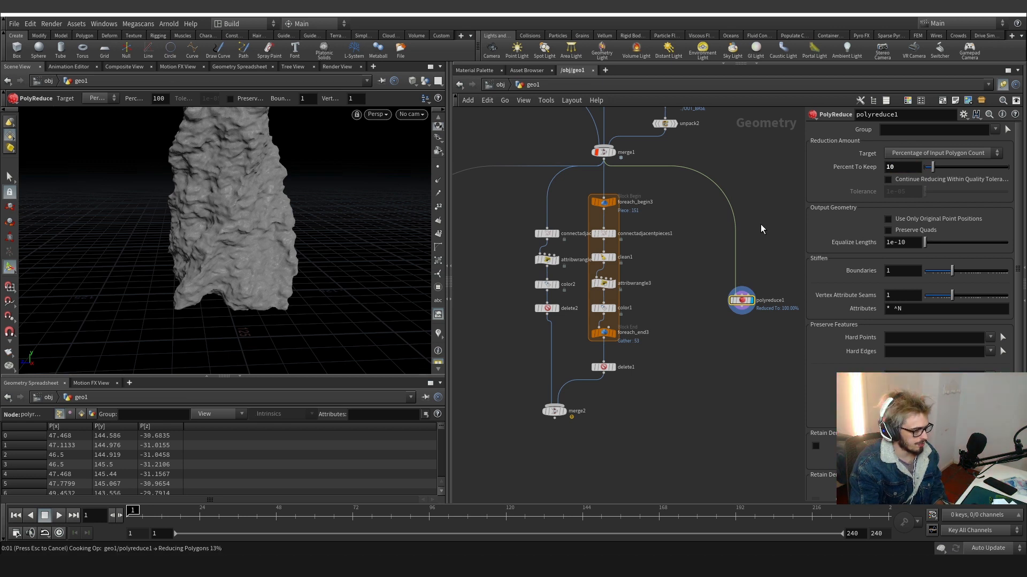
middle_click(744, 303)
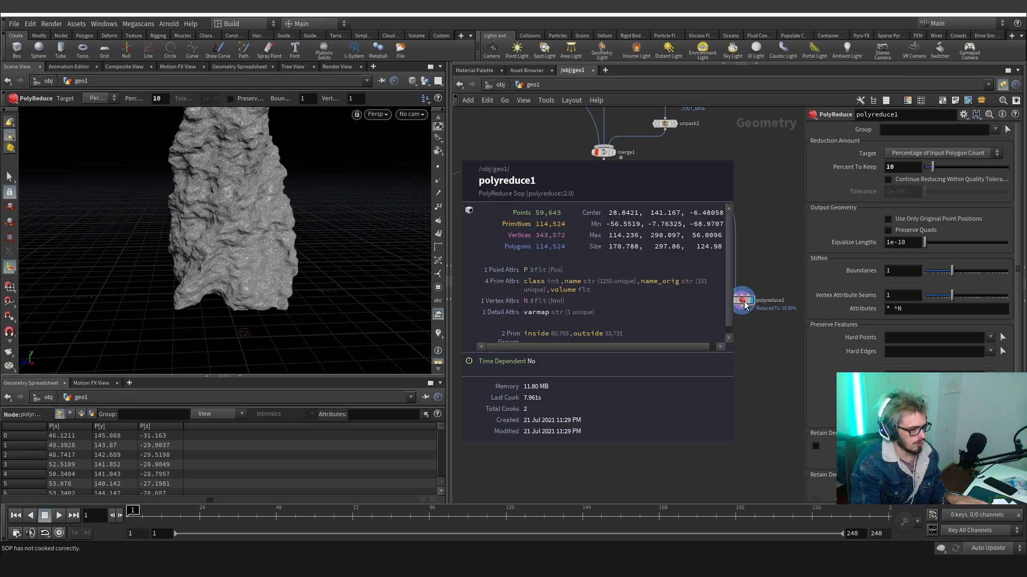
right_click_drag(227, 201, 270, 195, "alt")
left_click_drag(271, 195, 299, 219, "alt")
right_click_drag(299, 219, 270, 231, "alt")
Add a Split node after polyreduce1 and display it.
middle_click_drag(723, 327, 696, 278)
key("Tab")
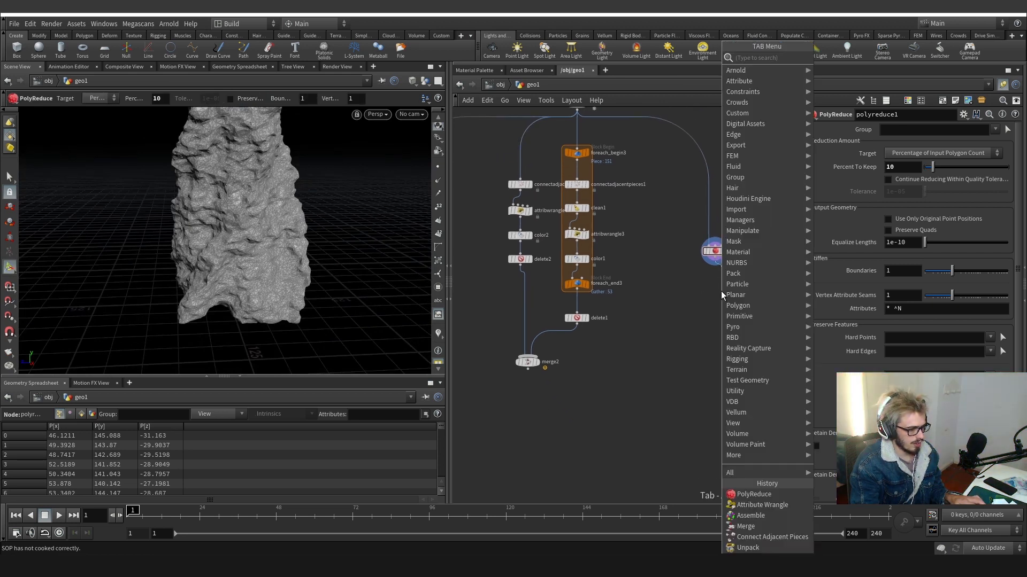
key("Escape")
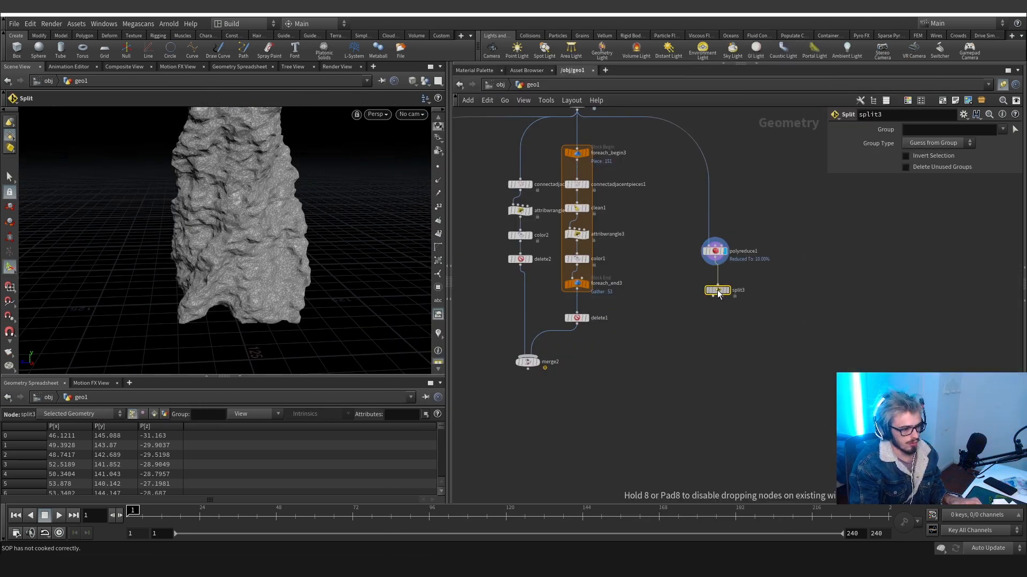
left_click(717, 290)
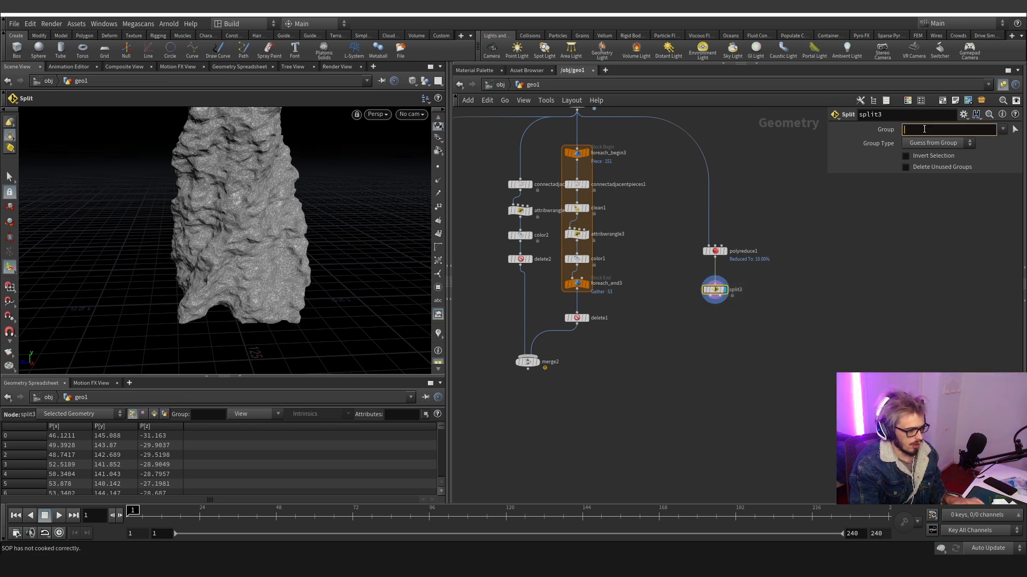
type("name=fra")
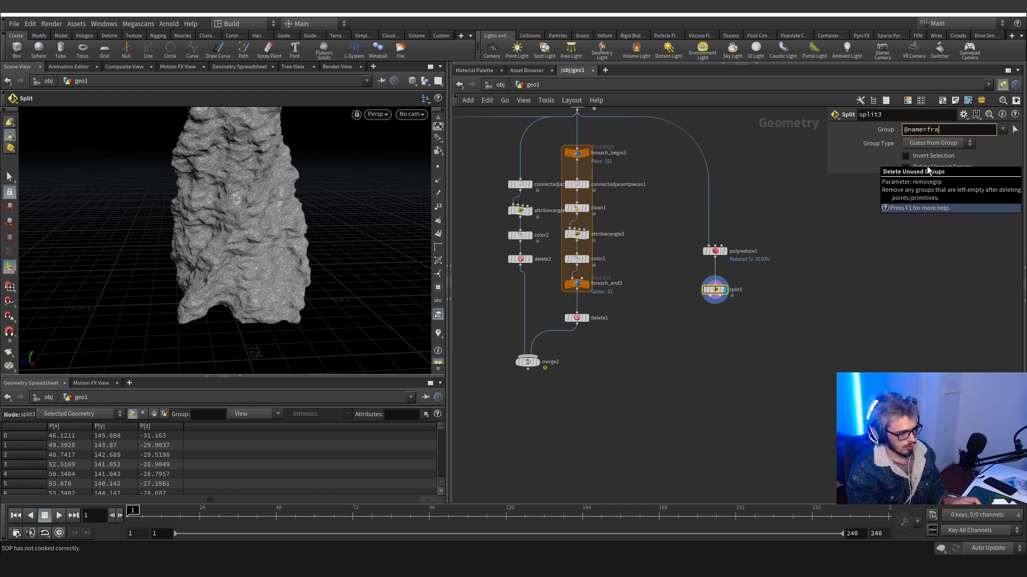
key("BackSpace")
key("BackSpace")
key("BackSpace")
type("Main")
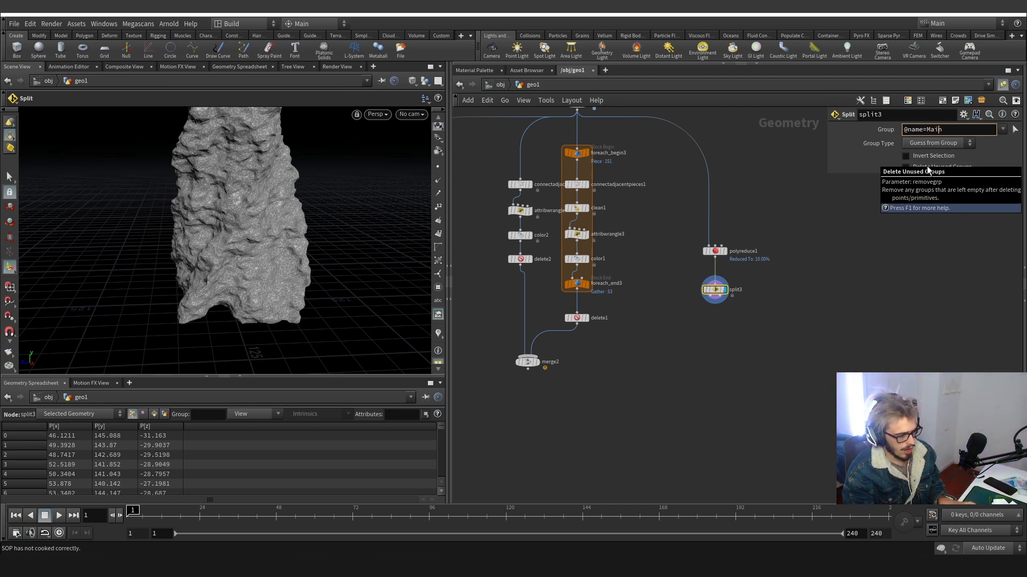
type("*")
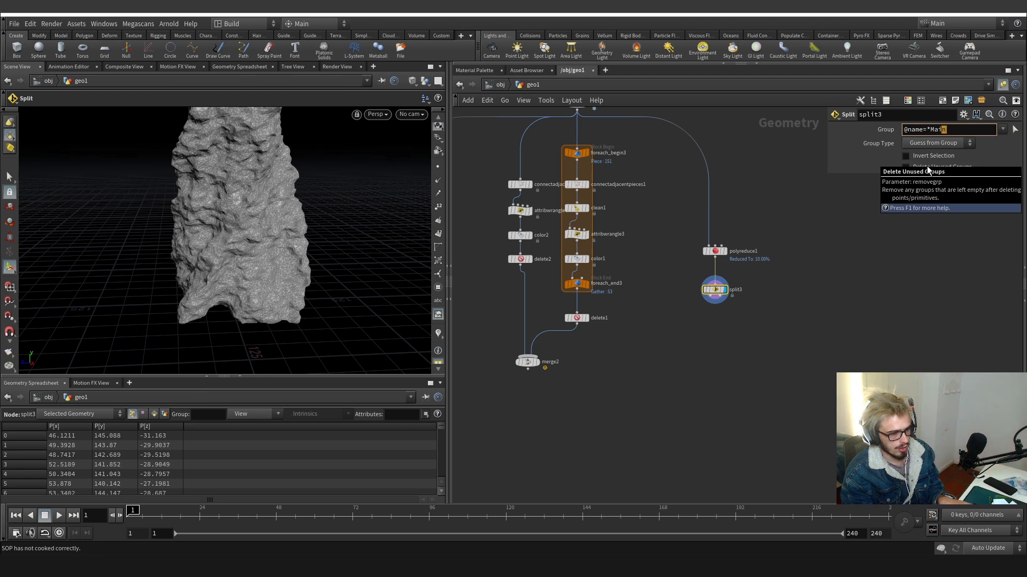
left_click(817, 271)
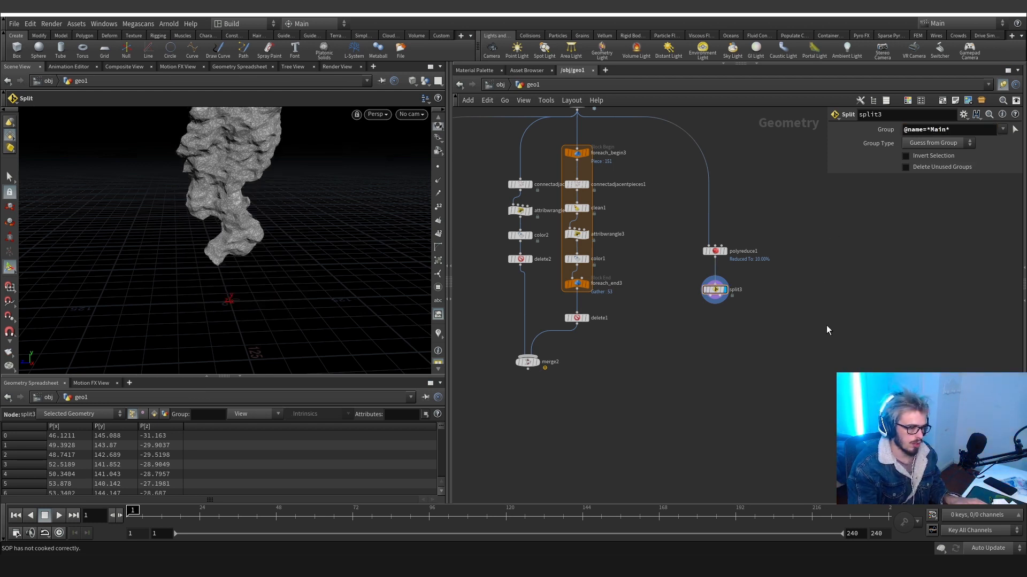
left_click_drag(243, 152, 275, 294, "alt")
Add a Null node on split3's first output and display it.
scroll(720, 309, "up", 4)
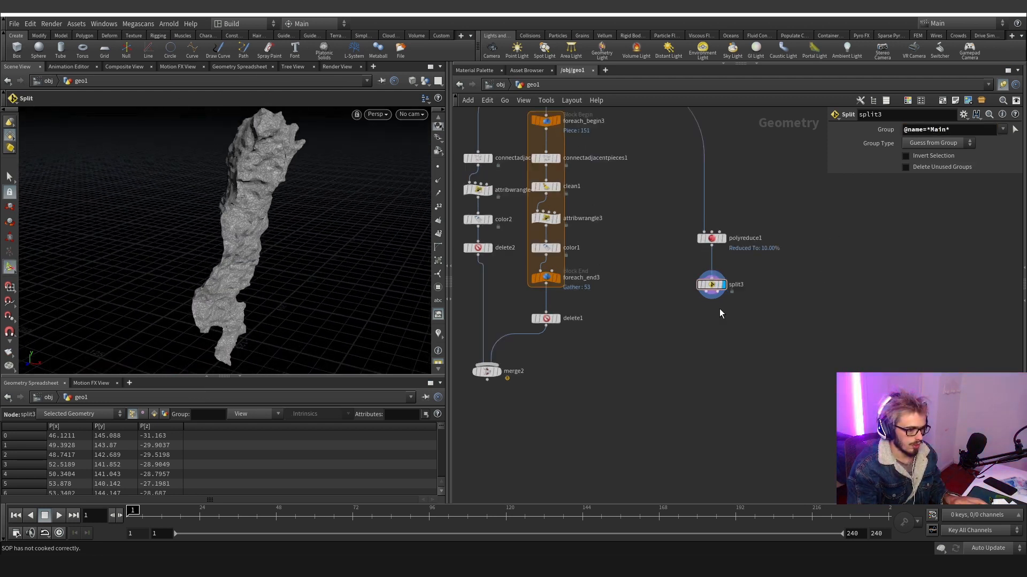
key("Tab")
type("nu")
key("Return")
left_click(695, 357)
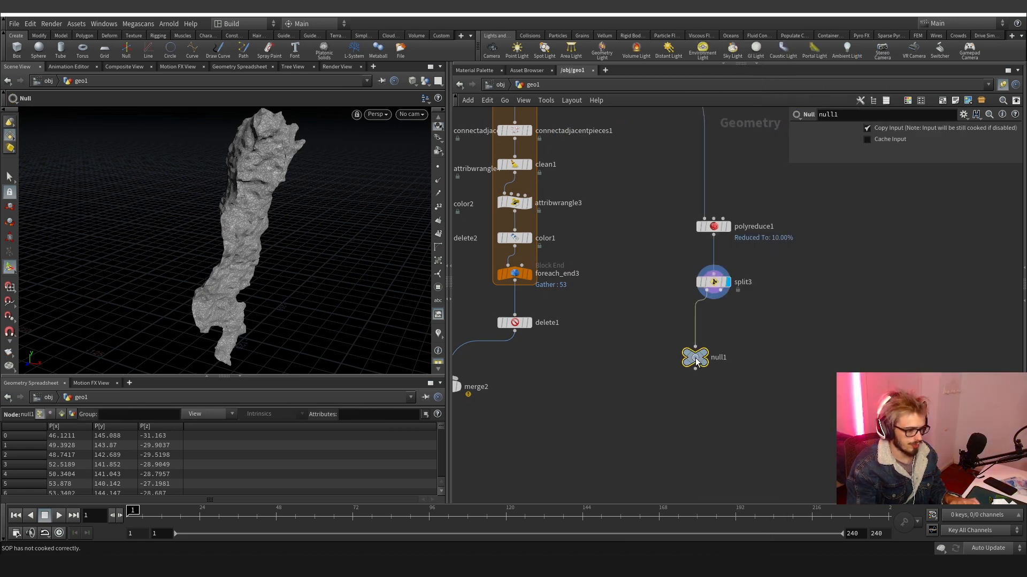
left_click_drag(695, 358, 698, 382)
left_click(715, 364)
Add a second Null node on split3's second output, align it beside null1 and display it.
left_click(720, 294)
key("Tab")
type("nul")
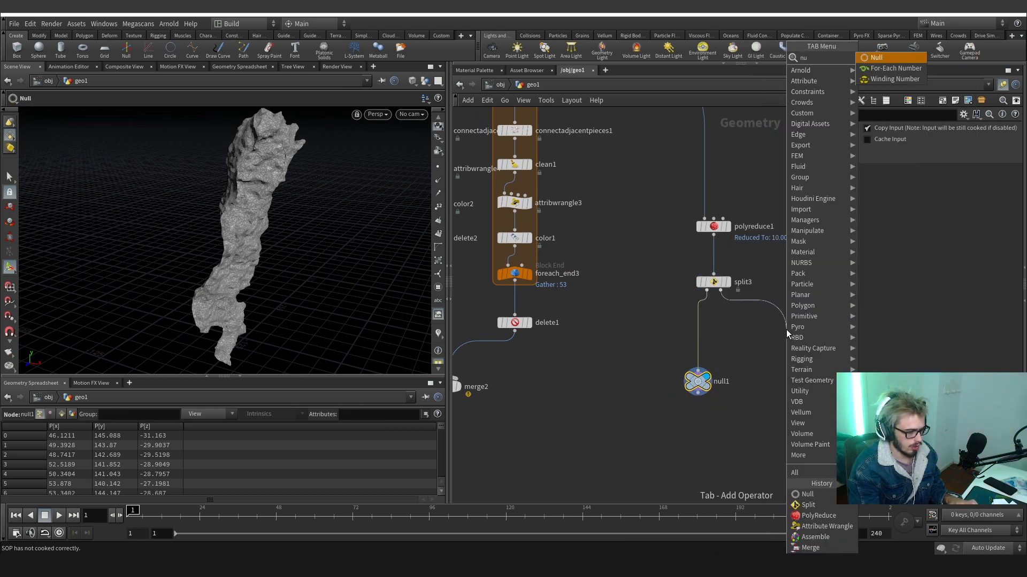
key("Return")
left_click(786, 329)
left_click_drag(786, 330, 782, 381)
left_click(787, 381)
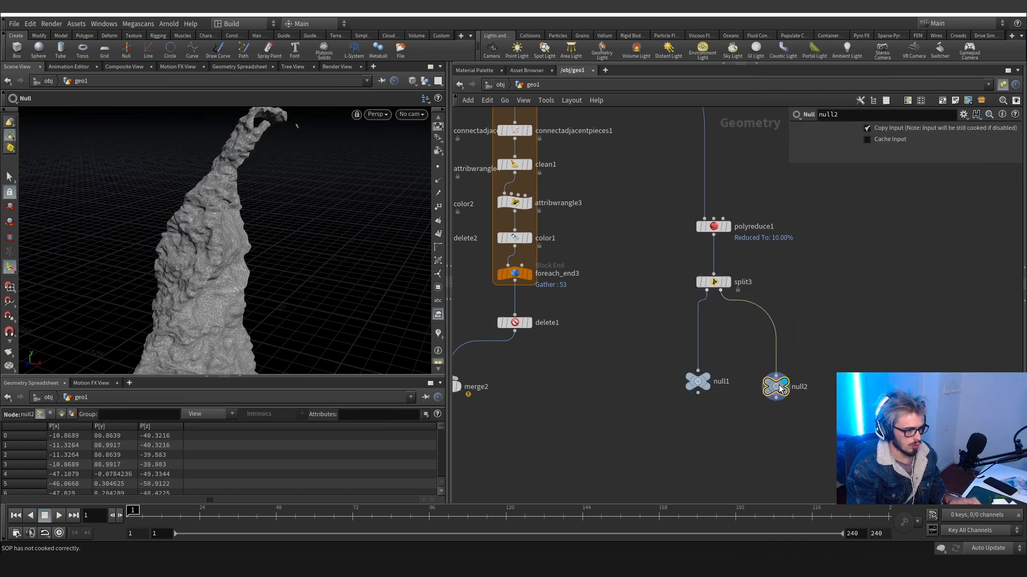
Insert a PolyReduce node between split3's second output and null2, and set its Percent To Keep to 10.
key("Tab")
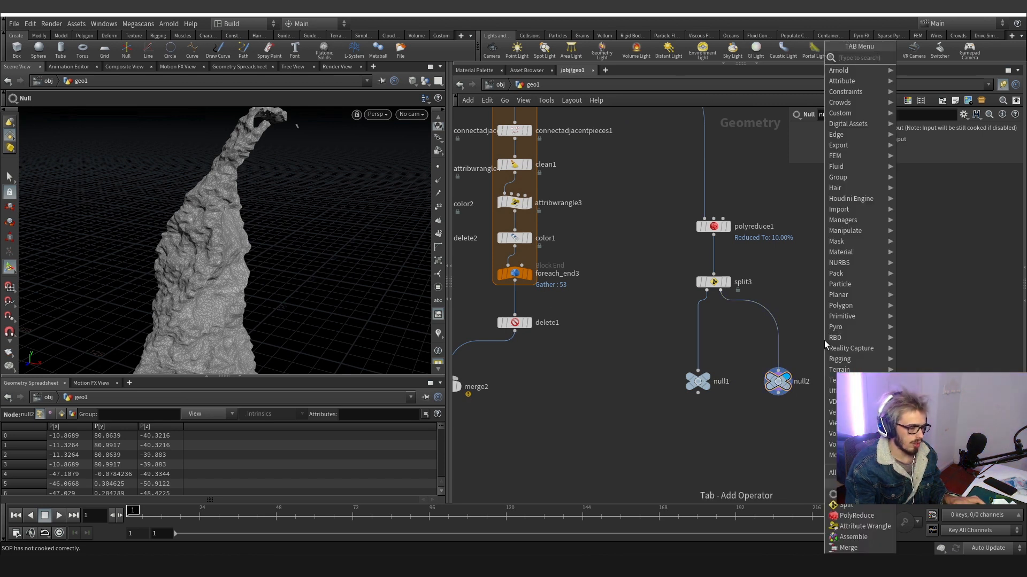
type("poly r")
key("Return")
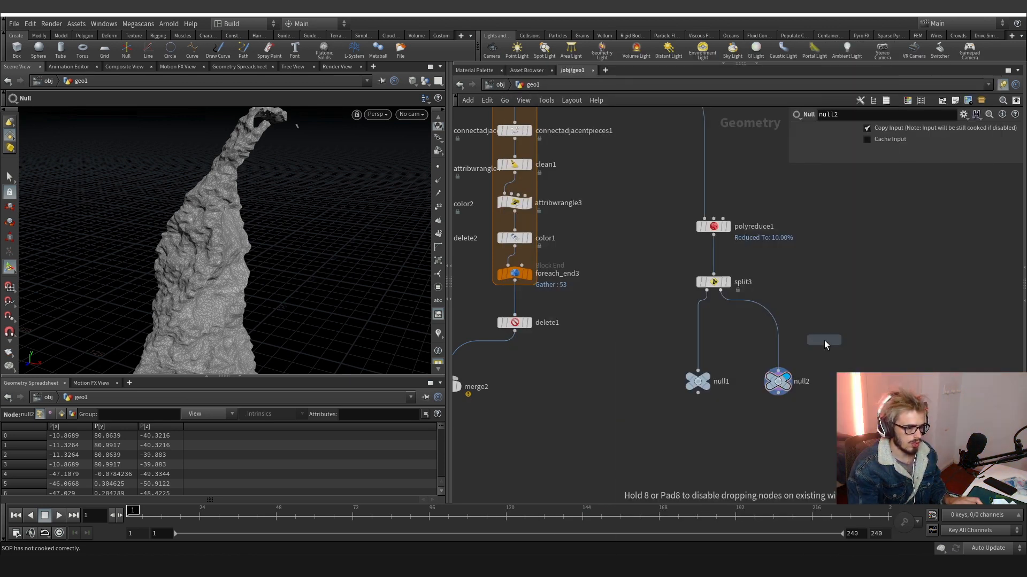
left_click(824, 340)
middle_click_drag(825, 339, 724, 342)
left_click_drag(724, 342, 679, 339)
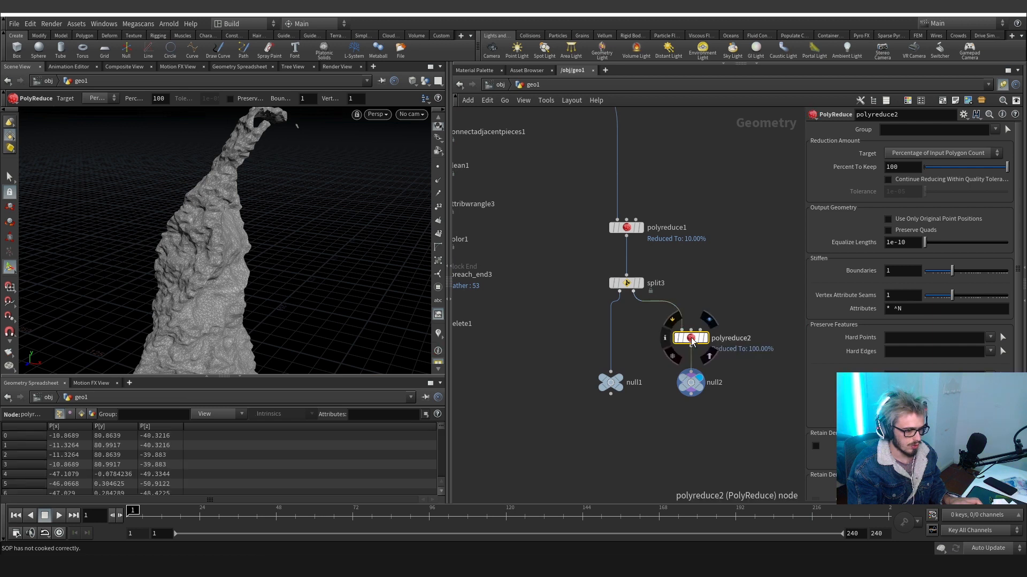
left_click(902, 167)
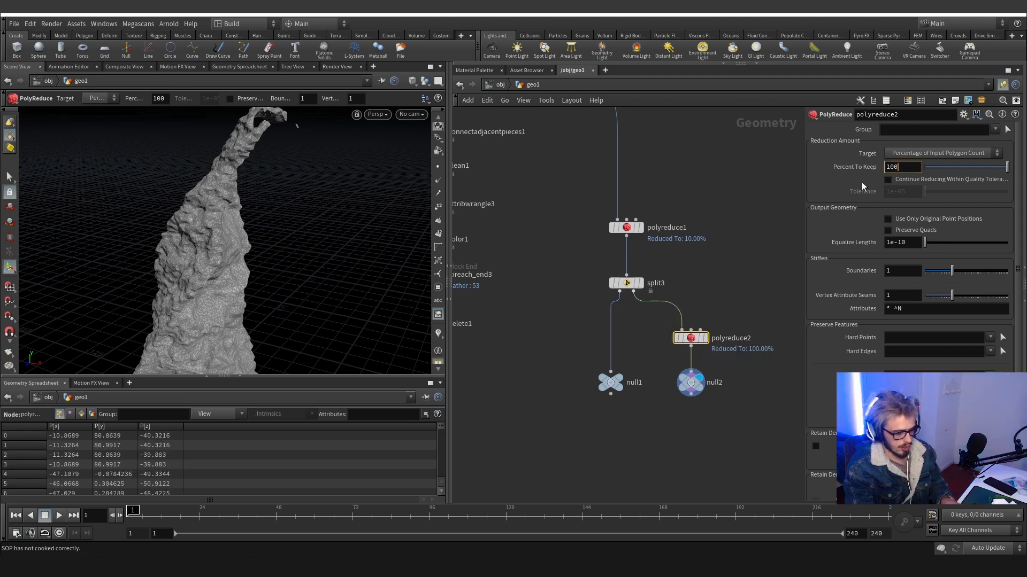
key("BackSpace")
key("Return")
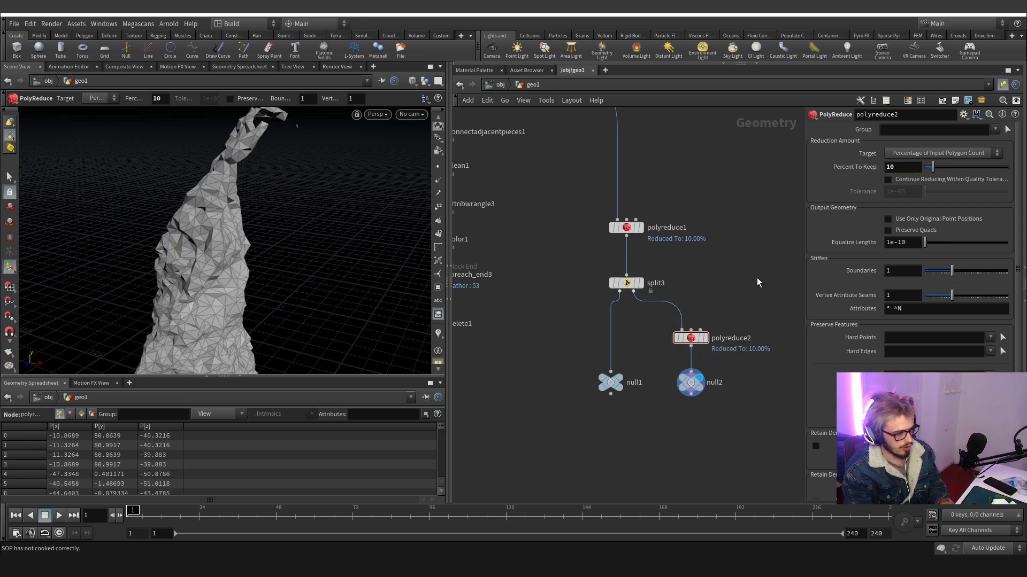
Add a Merge node below the two nulls and connect null1 and null2 into it.
key("Tab")
type("merge")
key("Return")
left_click(662, 415)
left_click(610, 395)
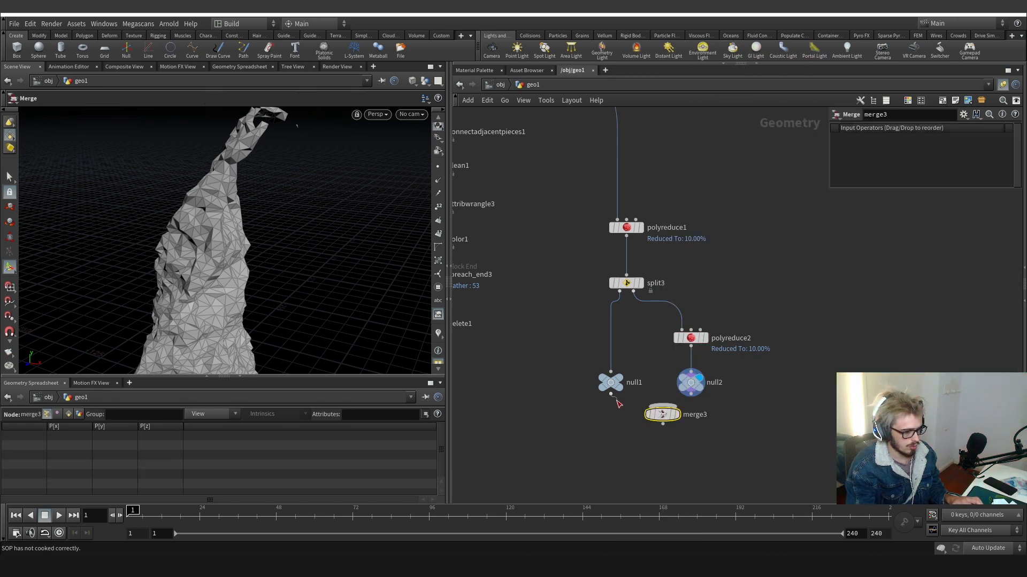
left_click(662, 409)
left_click_drag(667, 420, 646, 442)
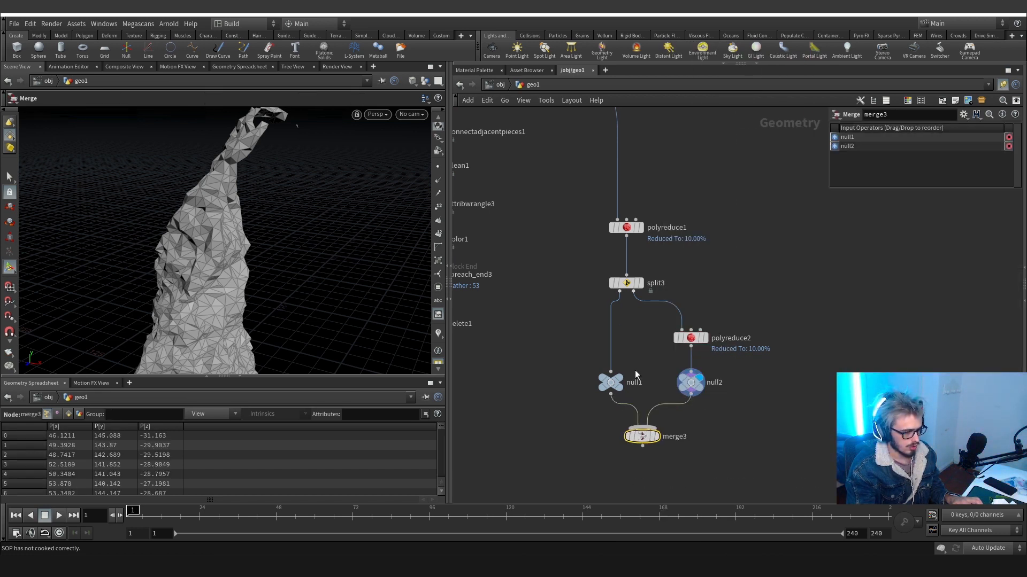
Delete null1 and null2, then display merge3 beneath split3 and inspect the reduced geometry.
left_click_drag(584, 404, 784, 371)
key("Delete")
left_click(658, 436)
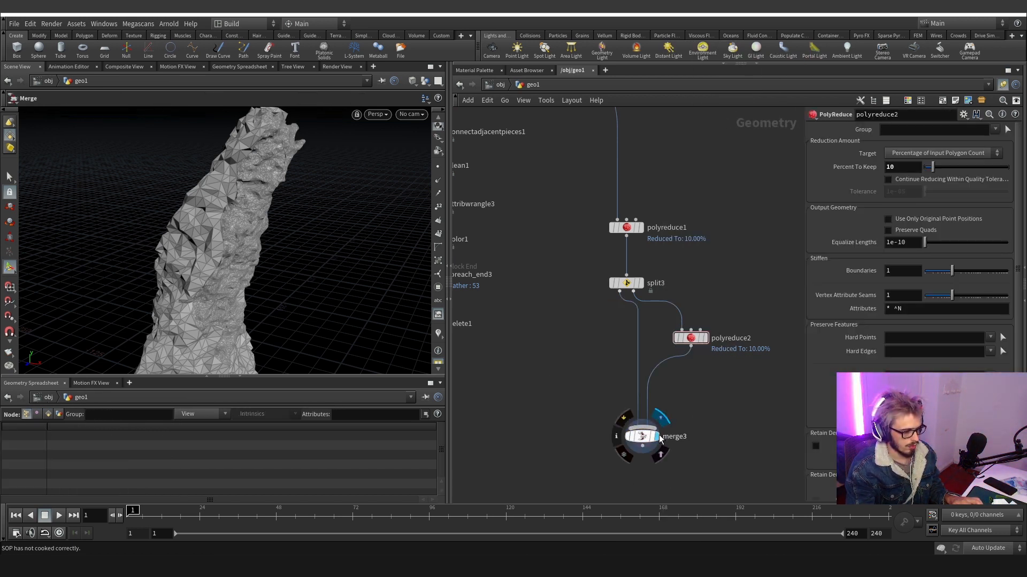
left_click_drag(647, 442, 630, 423)
left_click_drag(235, 233, 153, 243, "alt")
middle_click_drag(209, 235, 239, 172, "alt")
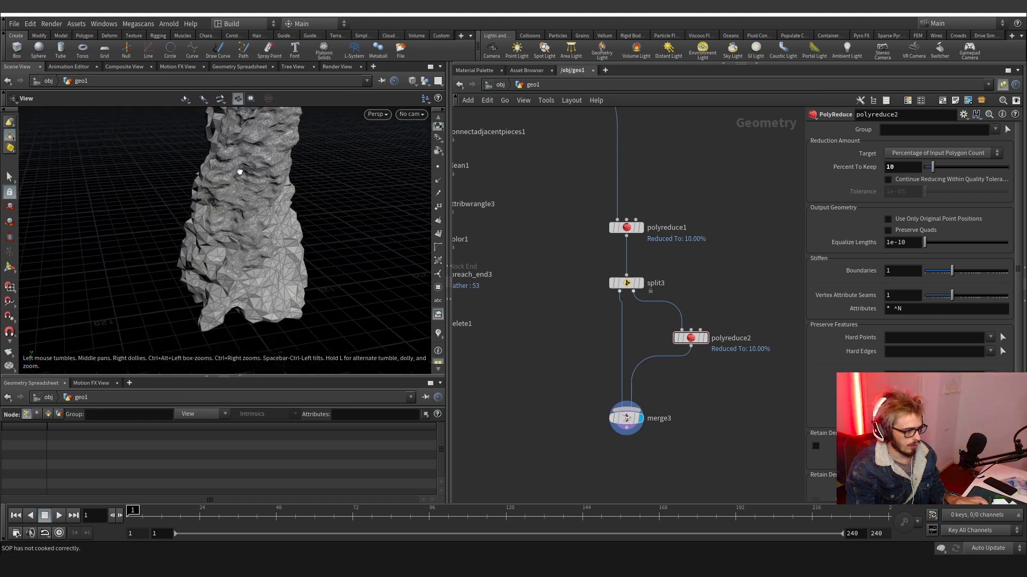
left_click_drag(239, 172, 218, 248)
middle_click_drag(218, 247, 233, 178)
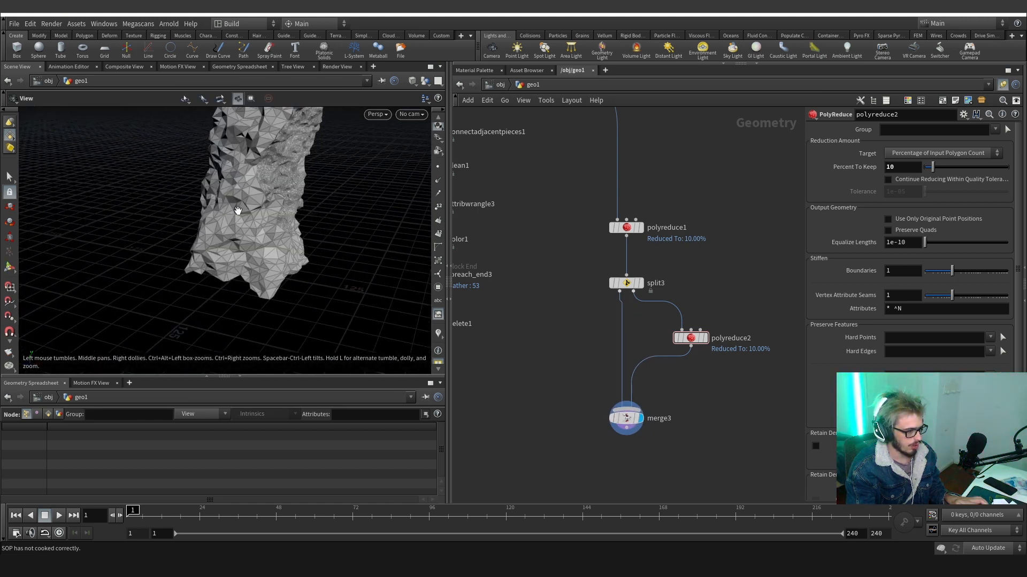
Add and display an Assemble node after merge3, with Create Packed Geometry enabled and Create Name Attribute disabled.
left_click(626, 428)
key("Tab")
type("ass")
key("Return")
left_click(625, 476)
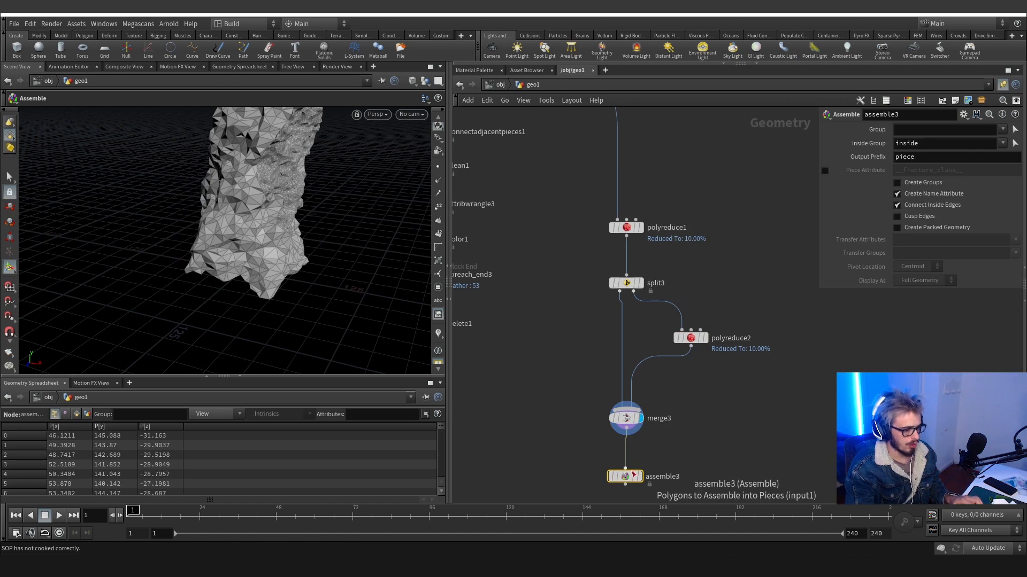
left_click(640, 476)
left_click_drag(627, 477, 628, 474)
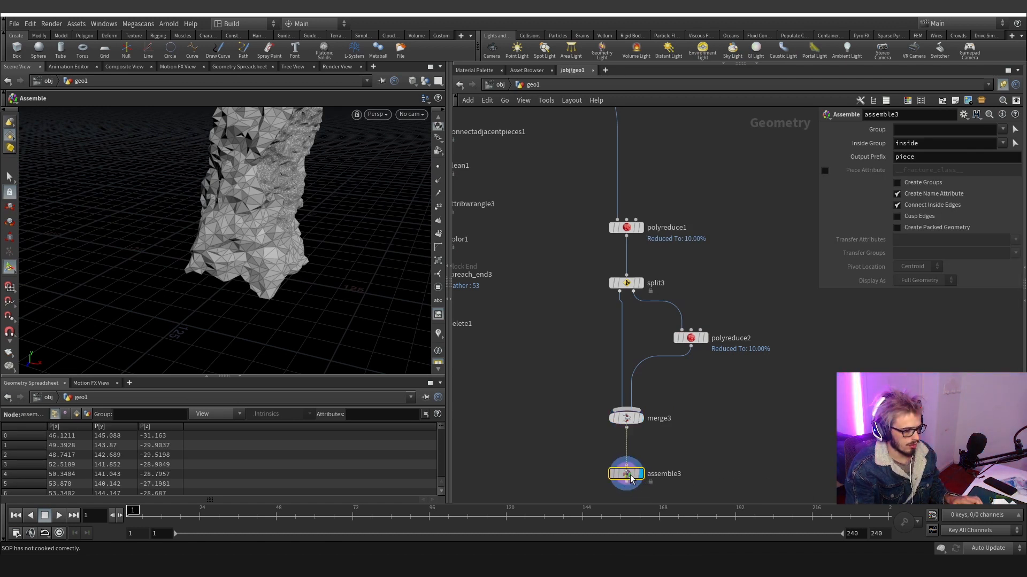
left_click(946, 226)
left_click(926, 196)
Add an RBD Unpack node well below merge2, leaving room above it for more nodes.
scroll(601, 361, "down", 6)
middle_click_drag(610, 339, 652, 322)
middle_click_drag(558, 392, 598, 365)
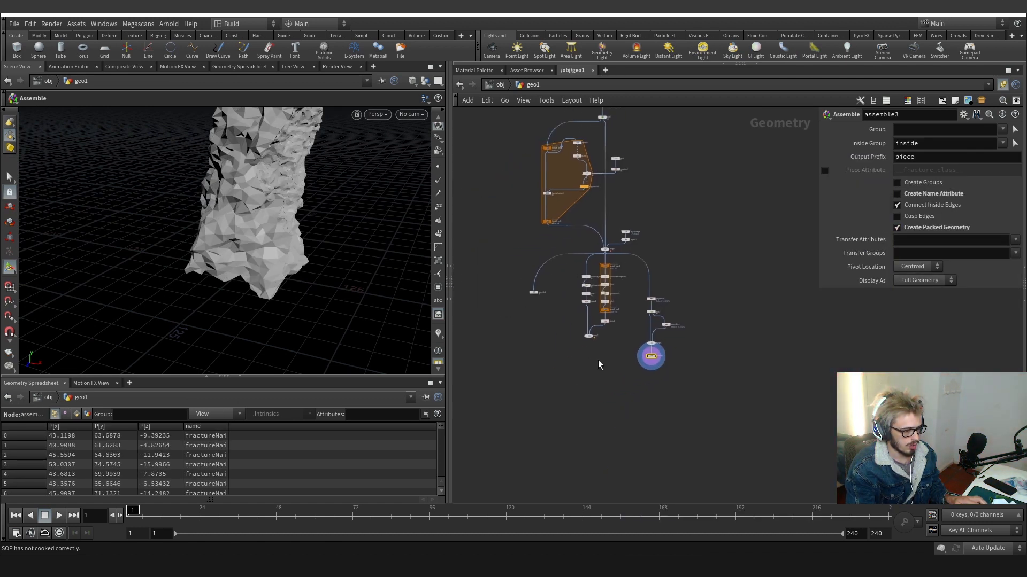
scroll(598, 364, "up", 4)
key("Tab")
type("rbd u")
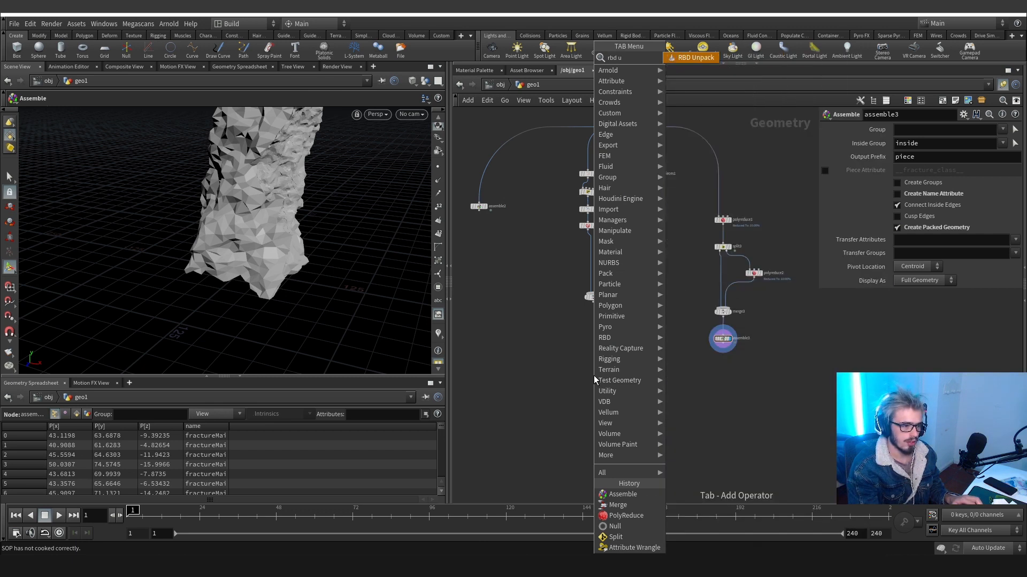
key("Return")
left_click(600, 375)
scroll(624, 364, "up", 2)
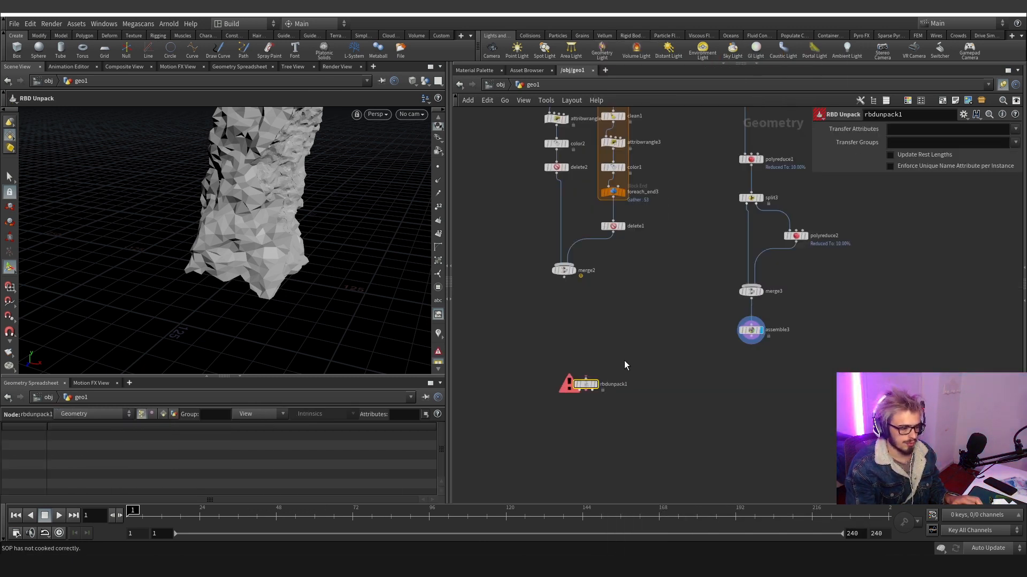
left_click_drag(587, 385, 582, 469)
Add an RBD Pack node feeding rbdunpack1 and connect assemble3 to its third input.
key("Tab")
type("rbd pa")
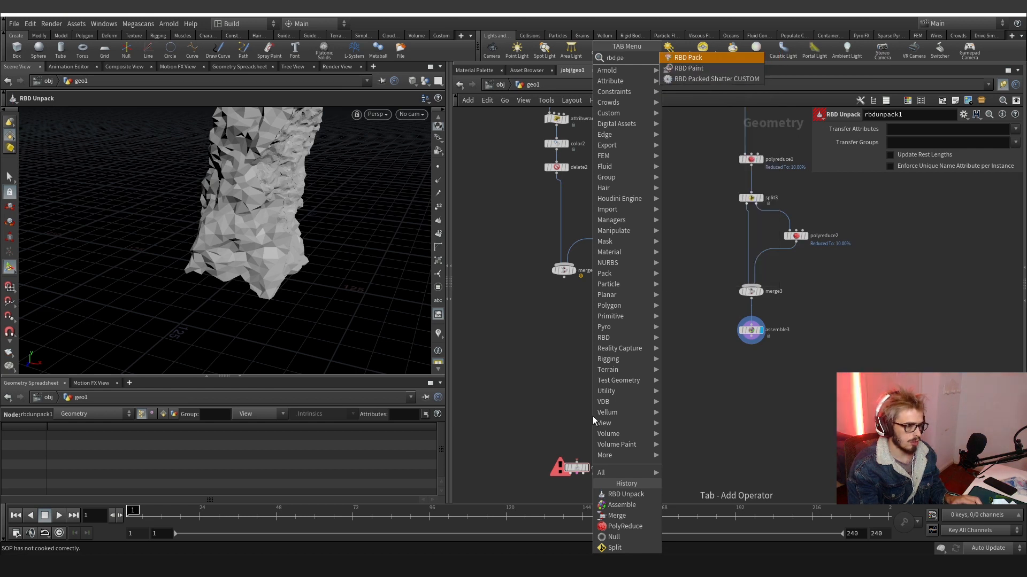
key("Return")
left_click(577, 415)
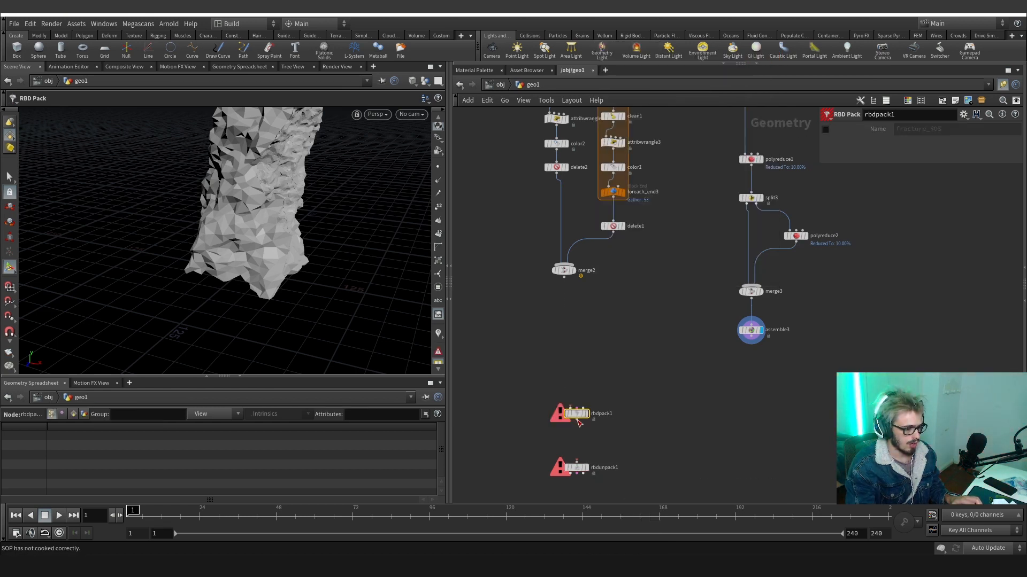
left_click(583, 409)
left_click(751, 337)
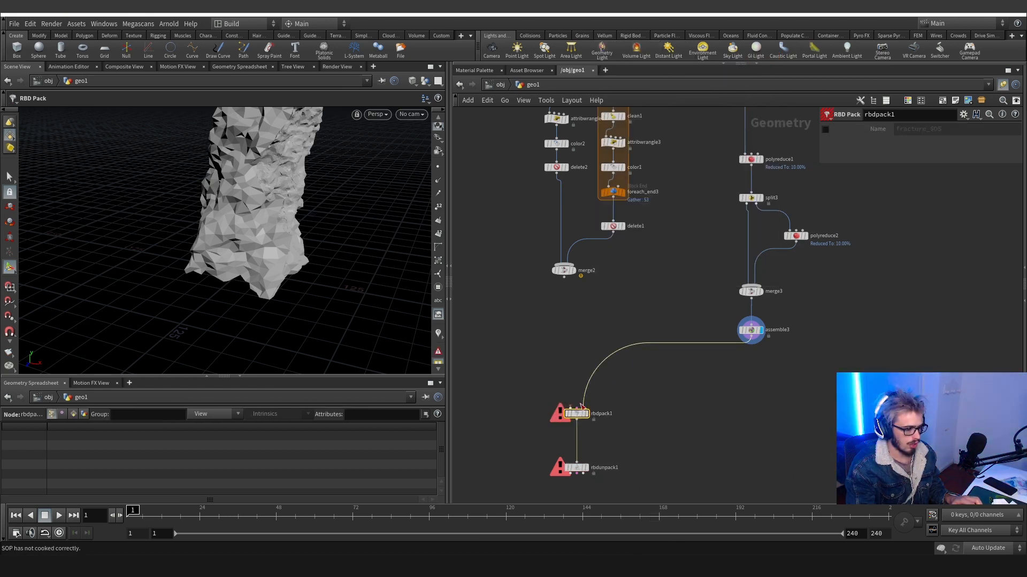
Connect the full-resolution Assemble node to rbdpack1's first input and route the wire around the constraint branches.
left_click(570, 408)
middle_click_drag(501, 331, 677, 438)
left_click(575, 252)
scroll(586, 335, "down", 3)
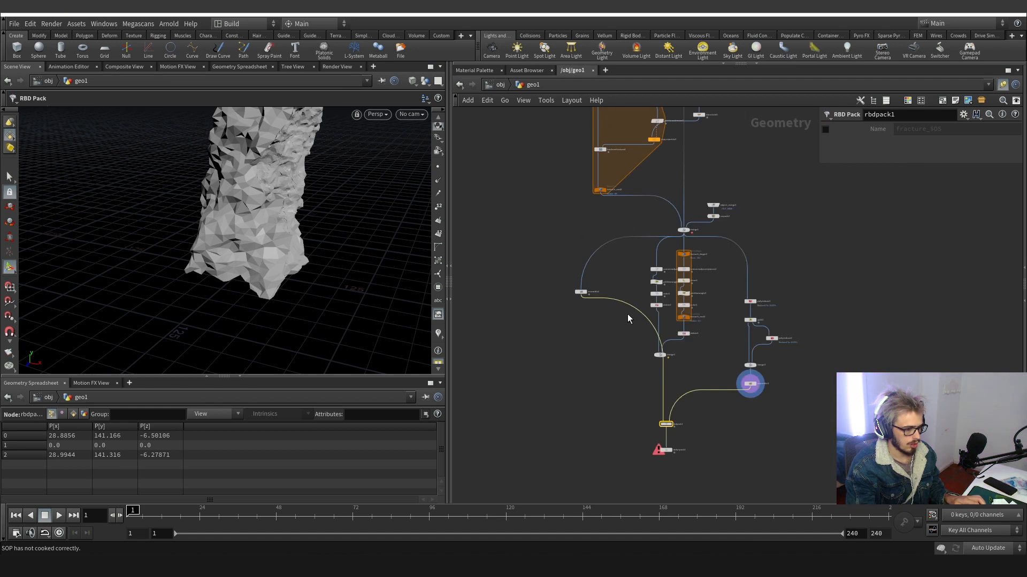
left_click_drag(627, 331, 581, 381)
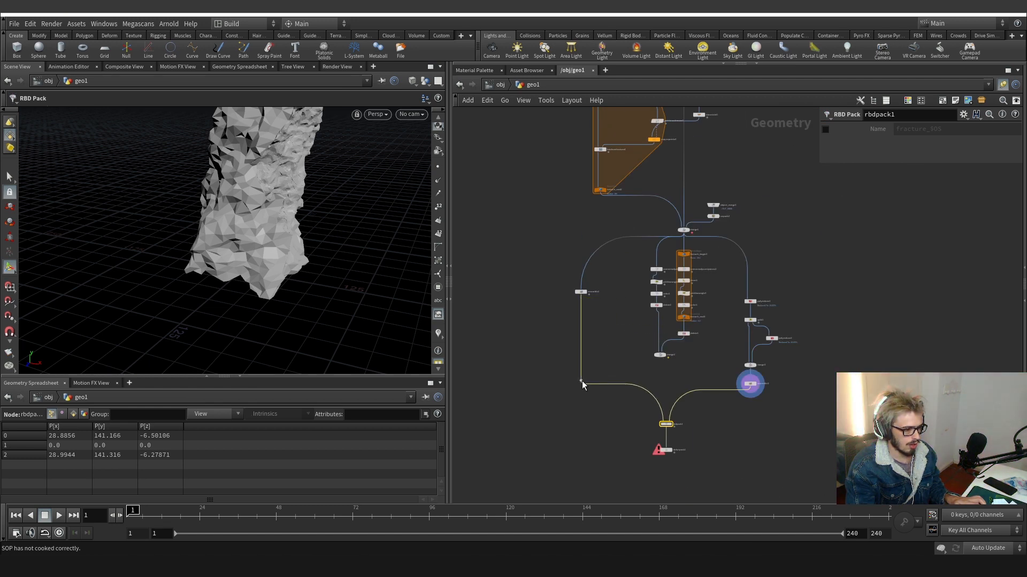
Connect the merged constraints from merge2 to rbdpack1's second input.
scroll(682, 377, "up", 5)
left_click(659, 357)
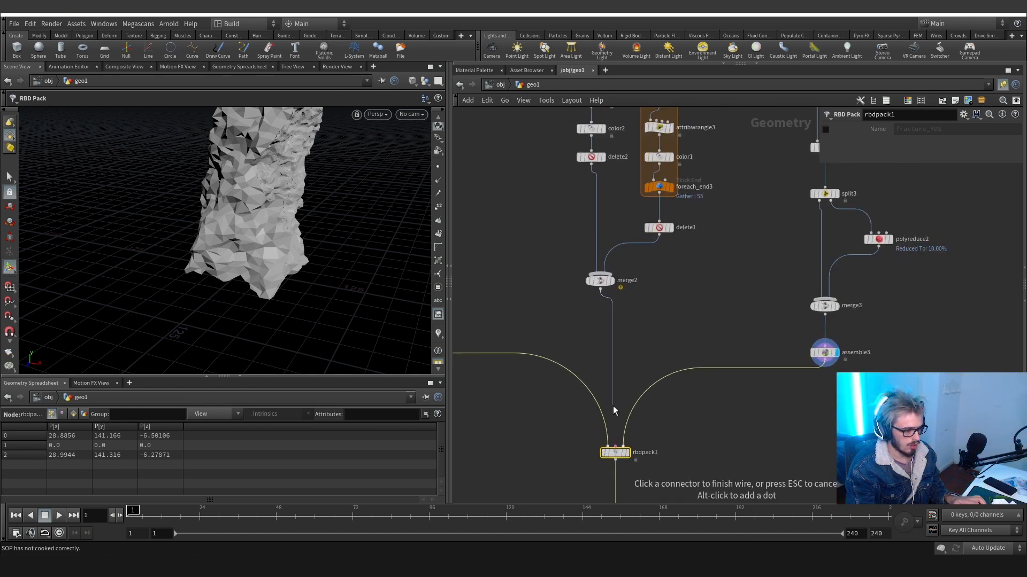
left_click(615, 446)
Insert a Transform node between rbdpack1 and rbdunpack1.
middle_click_drag(662, 443, 657, 351)
key("Tab")
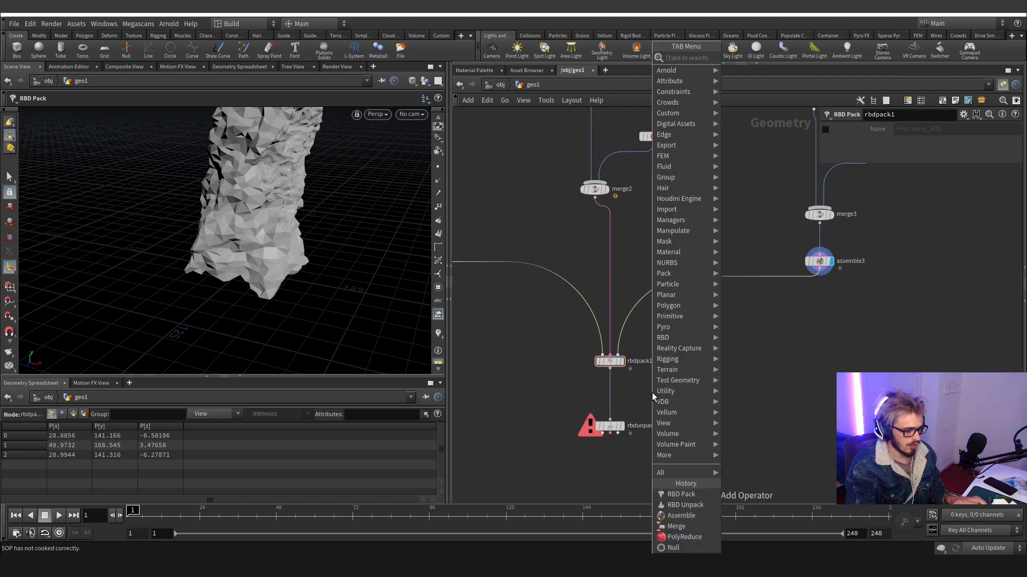
type("tra")
key("Return")
left_click(617, 395)
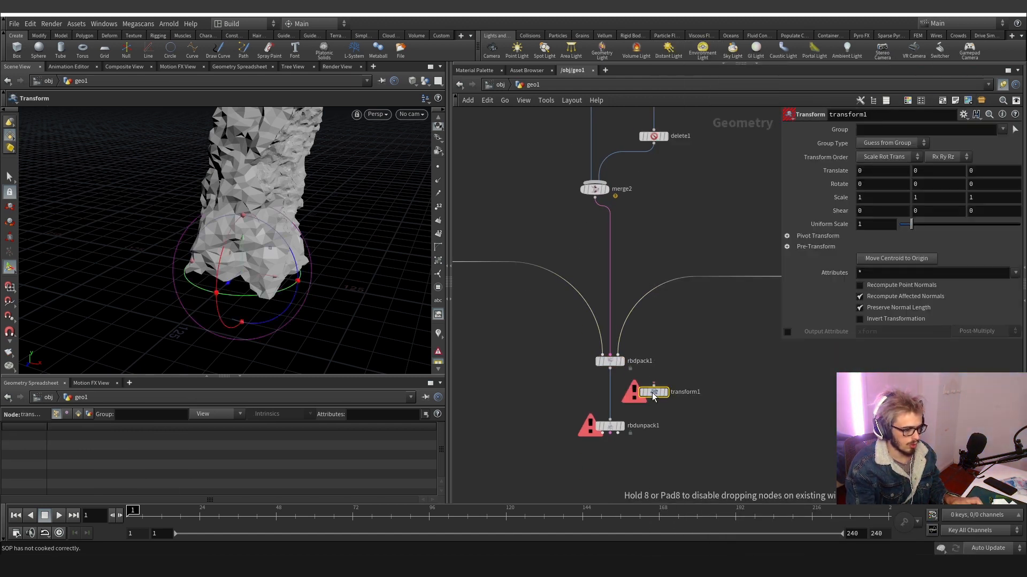
left_click_drag(615, 400, 608, 402)
Move rbdunpack1 lower and add a Null named OUT_HIGH on its first output.
middle_click_drag(653, 430, 652, 372)
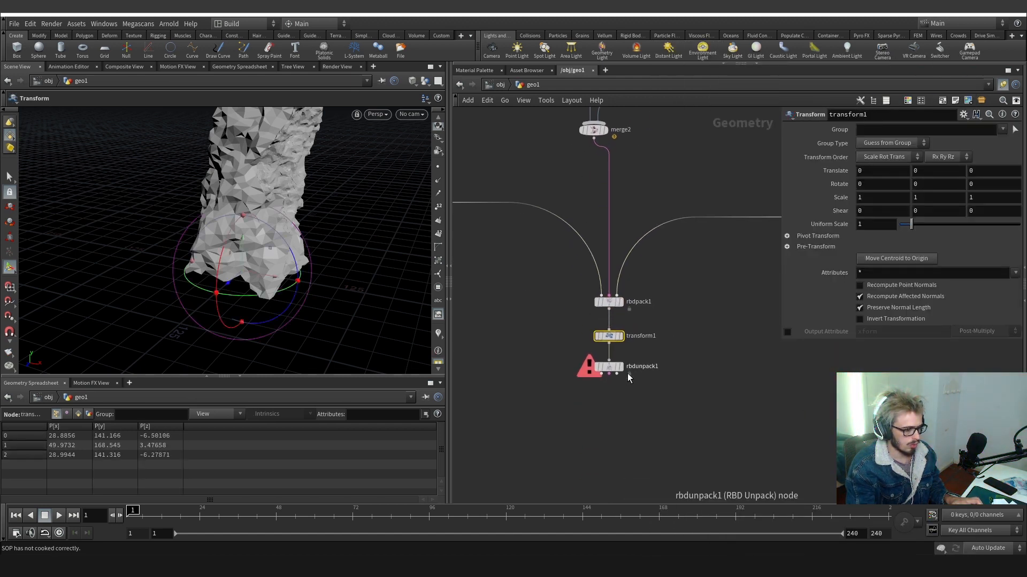
left_click_drag(613, 373, 613, 415)
key("Tab")
type("null")
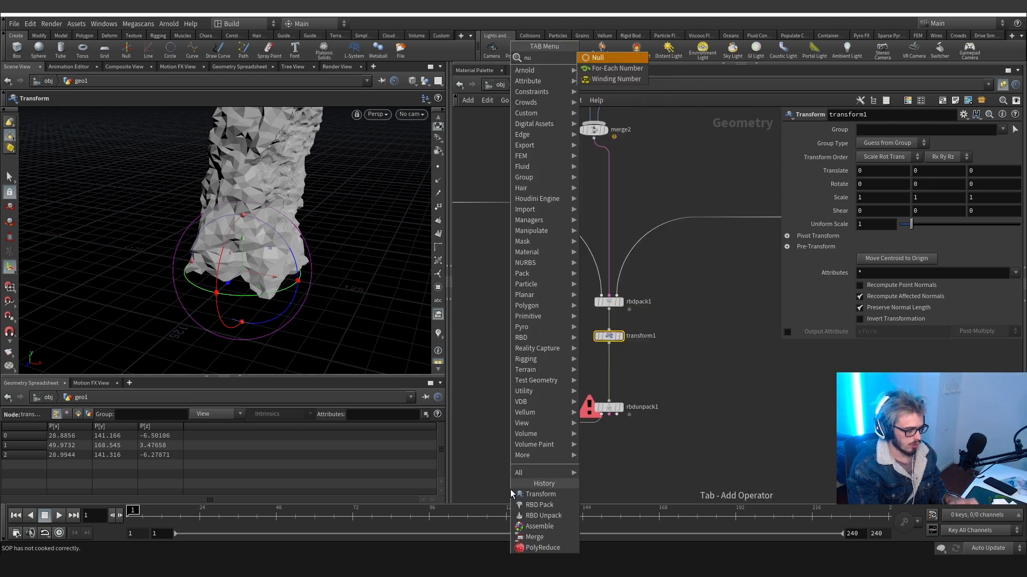
key("Return")
left_click(510, 493)
type("O")
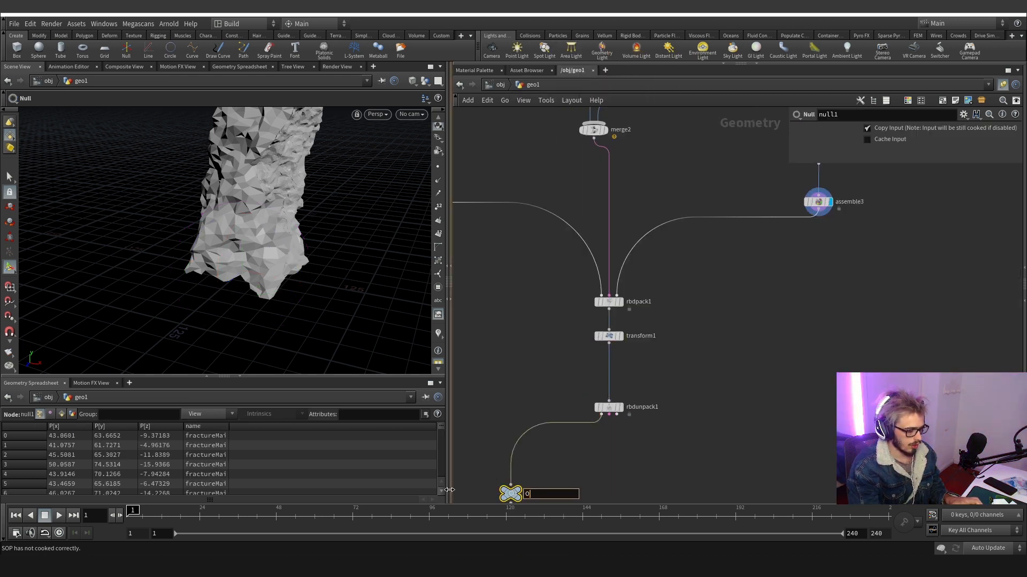
type("UT_HIGH")
key("Return")
Duplicate the OUT_HIGH null, connect the copy to rbdunpack1's second output and rename it OUT_CON.
middle_click_drag(560, 460, 565, 402)
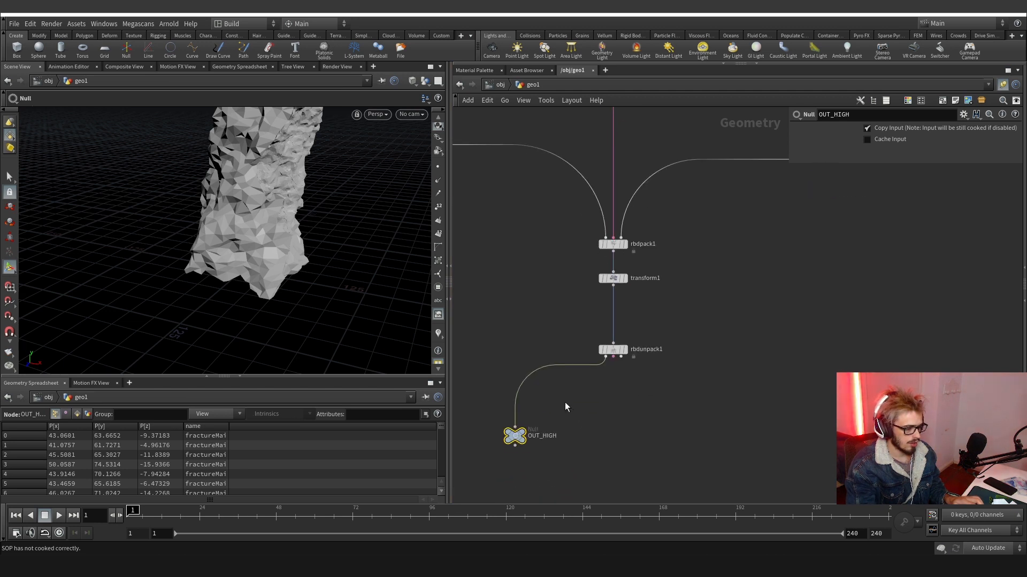
left_click_drag(617, 434, 617, 438, "alt")
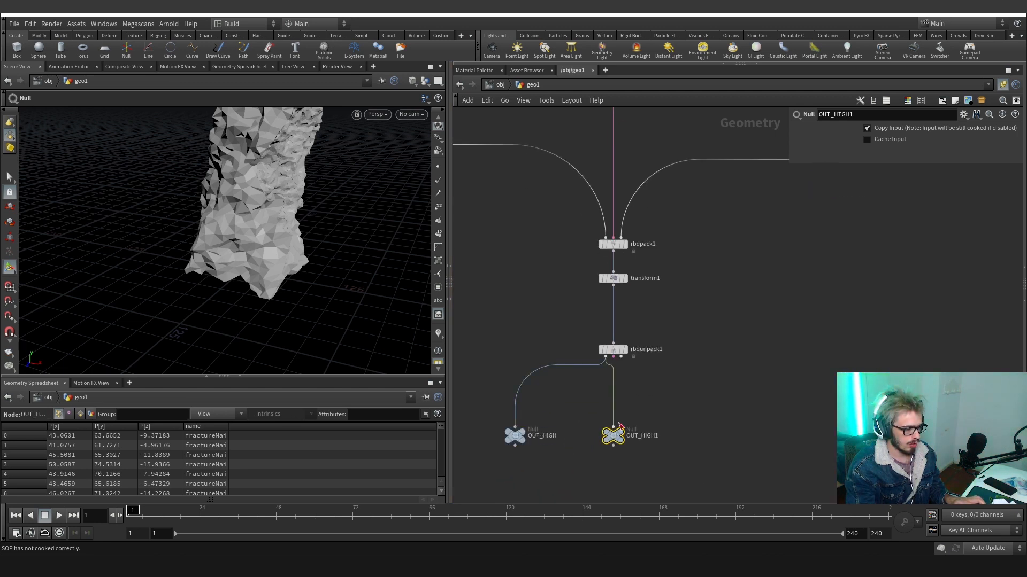
left_click(613, 358)
left_click(613, 427)
left_click(657, 440)
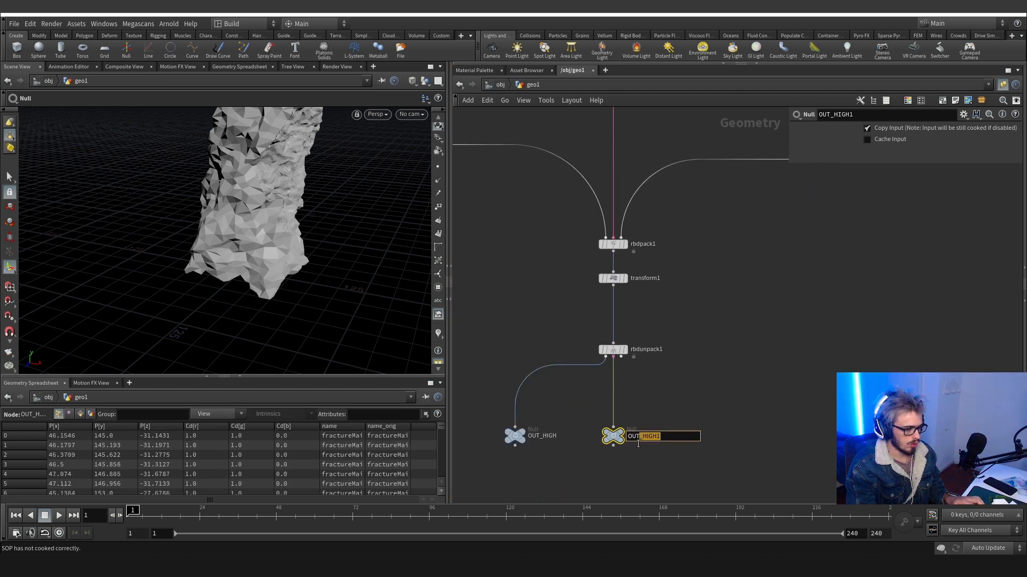
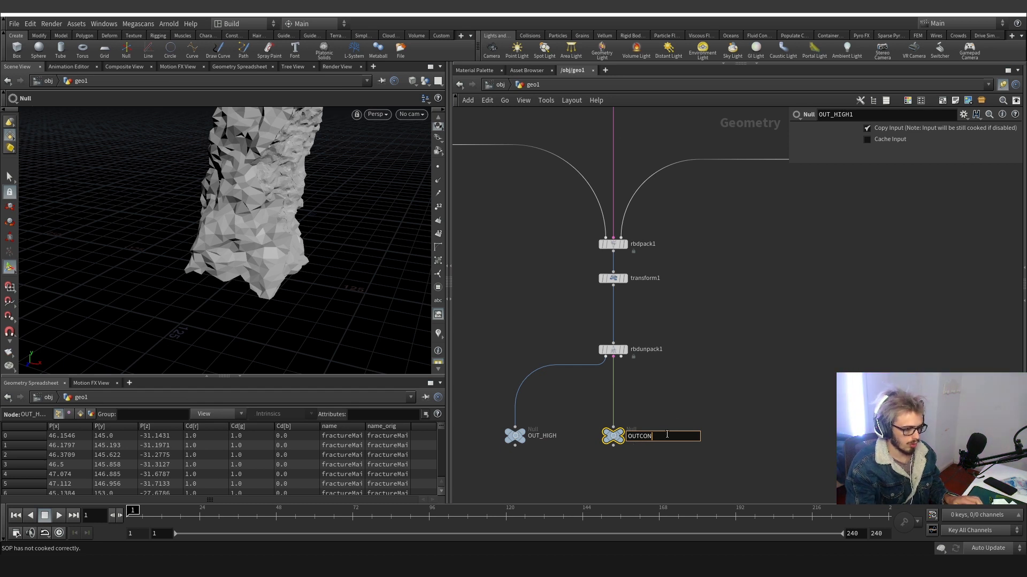
type("_")
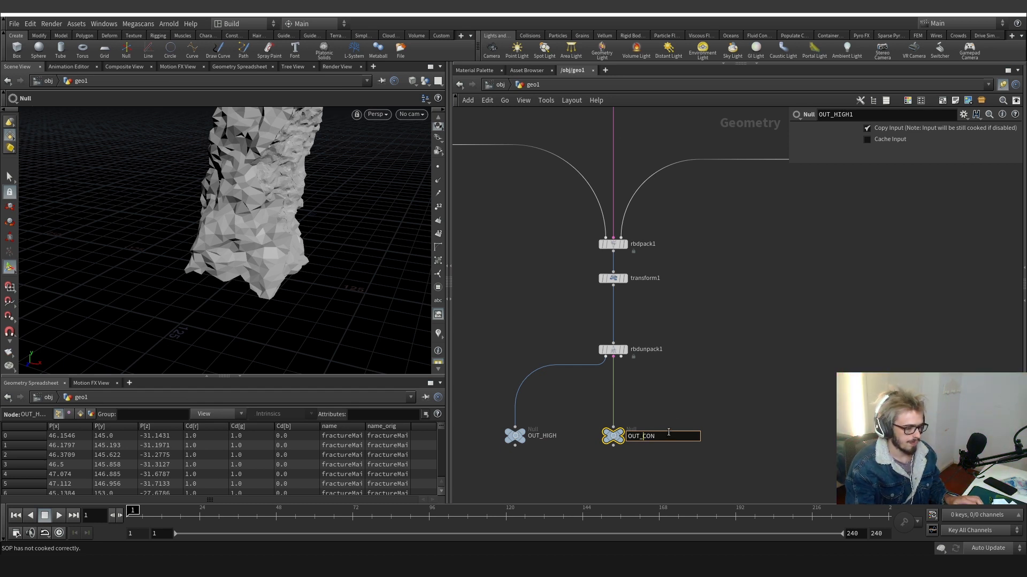
key("Return")
Duplicate the OUT_CON null, connect the copy to rbdunpack1's third output and rename it OUT_LOW.
left_click_drag(614, 436, 715, 445, "alt")
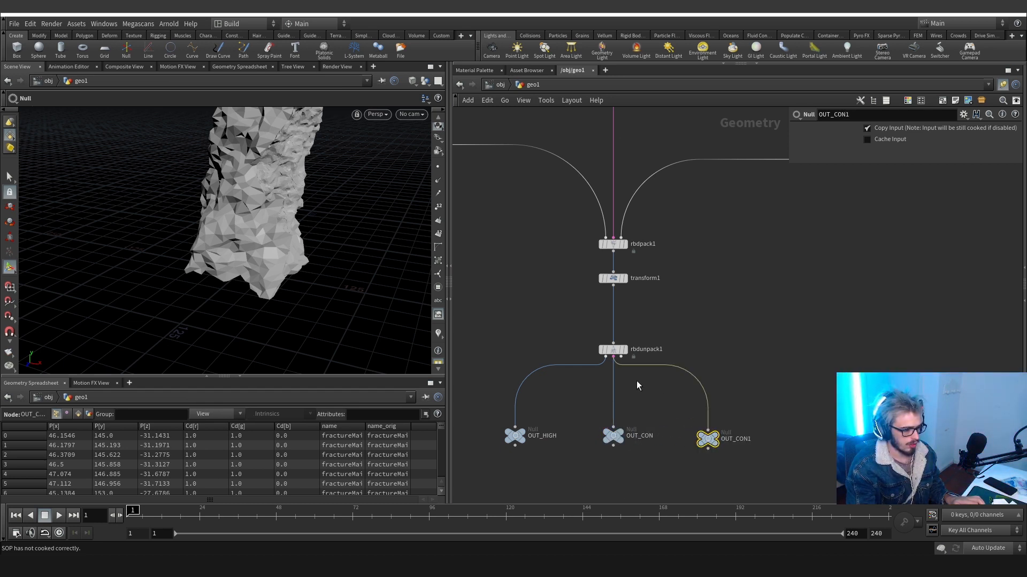
left_click_drag(619, 364, 620, 357)
left_click_drag(709, 441, 709, 438)
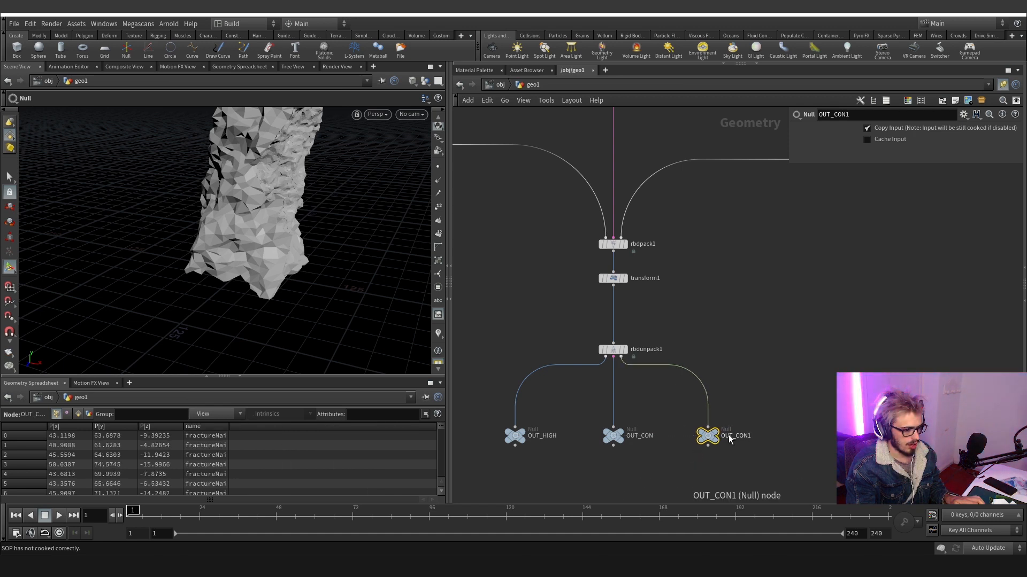
double_click(745, 437)
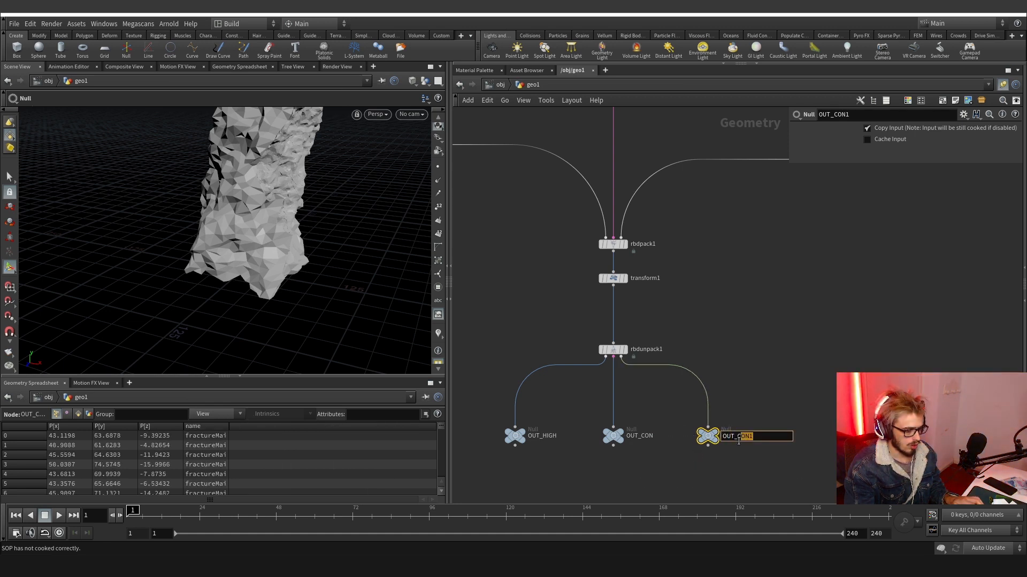
type("LOW")
key("Return")
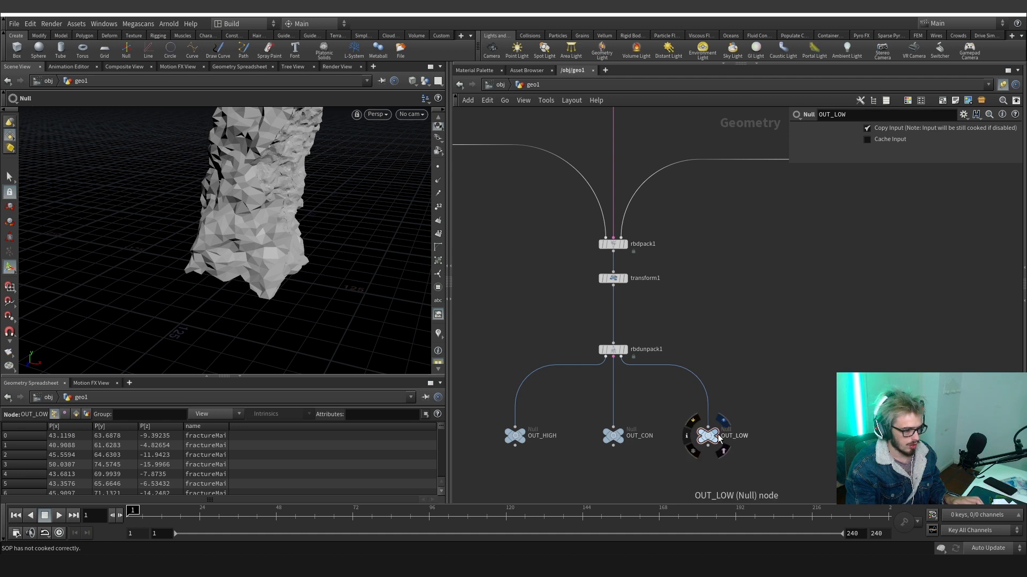
left_click_drag(802, 405, 712, 447)
scroll(733, 400, "down", 1)
middle_click_drag(733, 401, 698, 425)
middle_click_drag(763, 245, 695, 295)
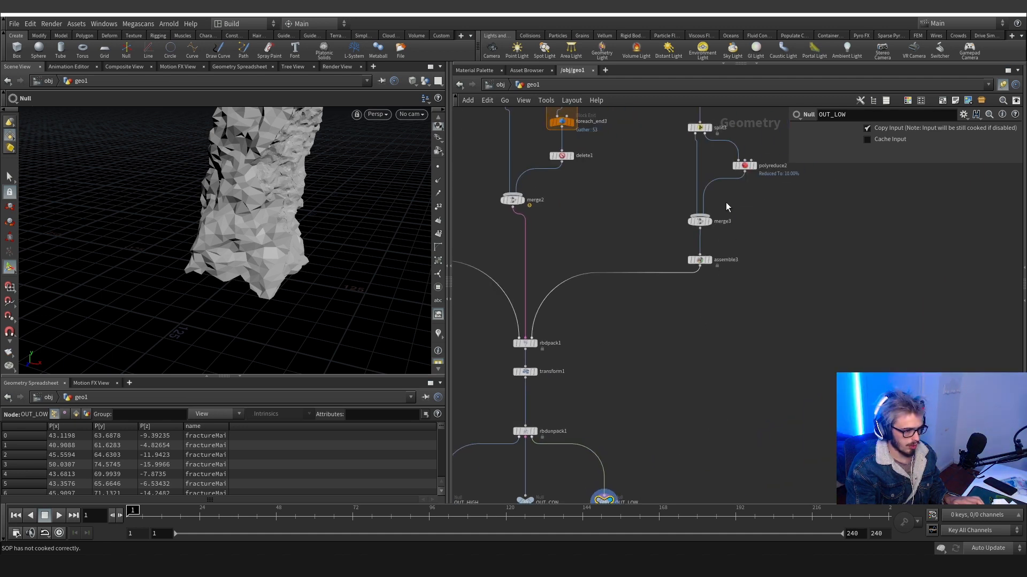
scroll(726, 206, "down", 3)
scroll(674, 384, "up", 3)
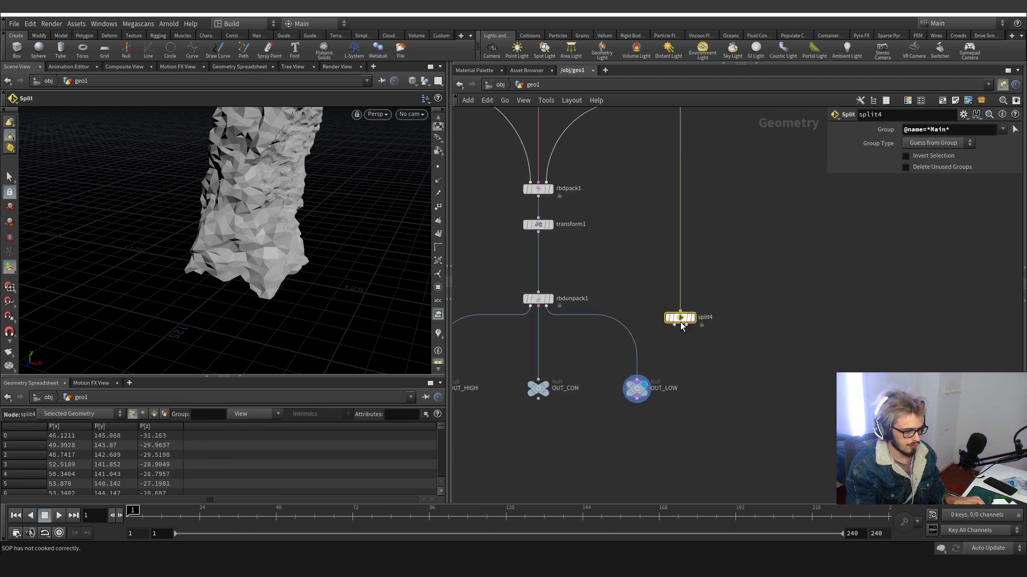
left_click(645, 364)
left_click_drag(647, 393, 637, 424)
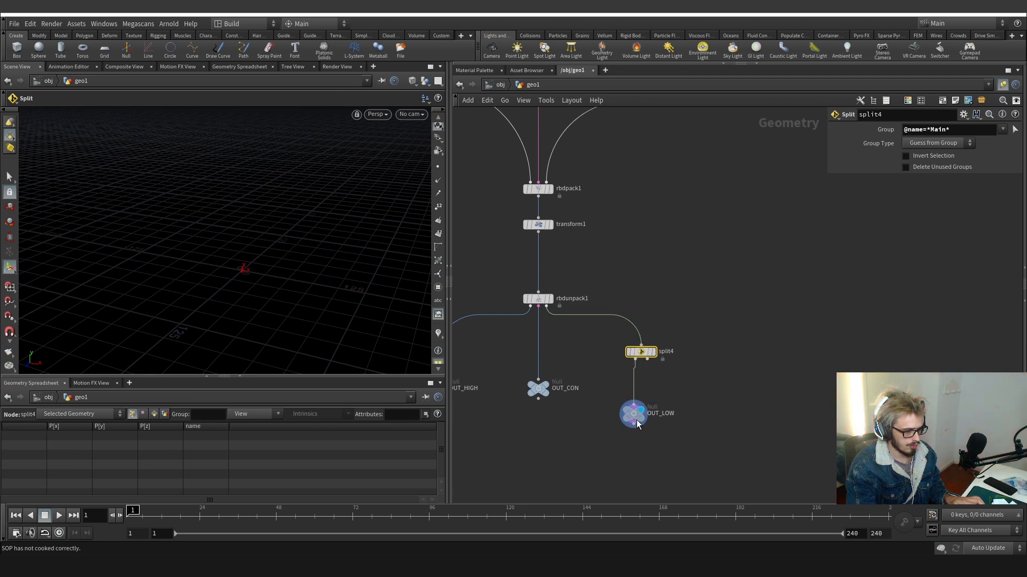
left_click_drag(649, 355, 650, 377)
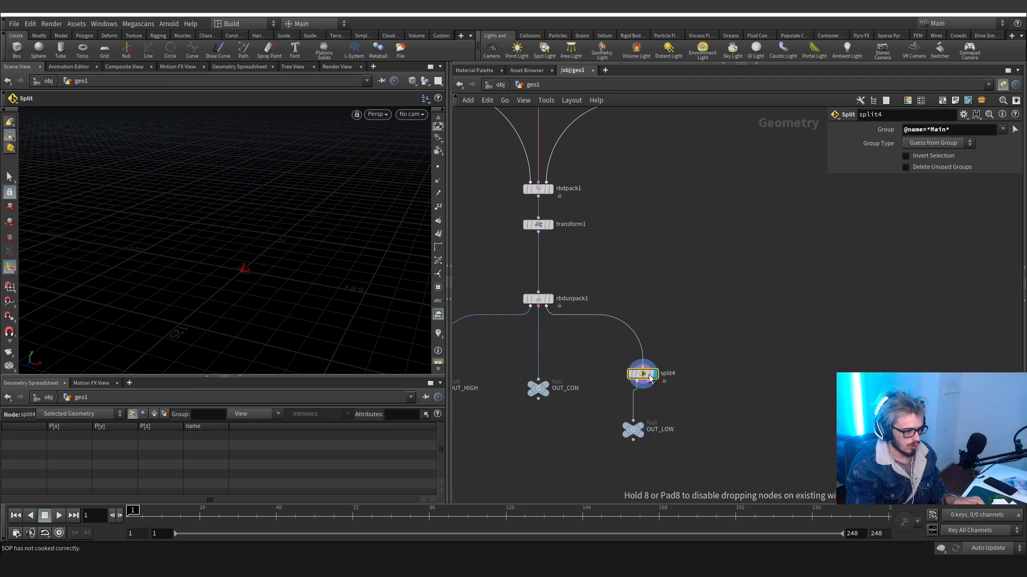
Insert an Unpack node between rbdunpack1 and split4.
key("Tab")
type("unpack")
key("Return")
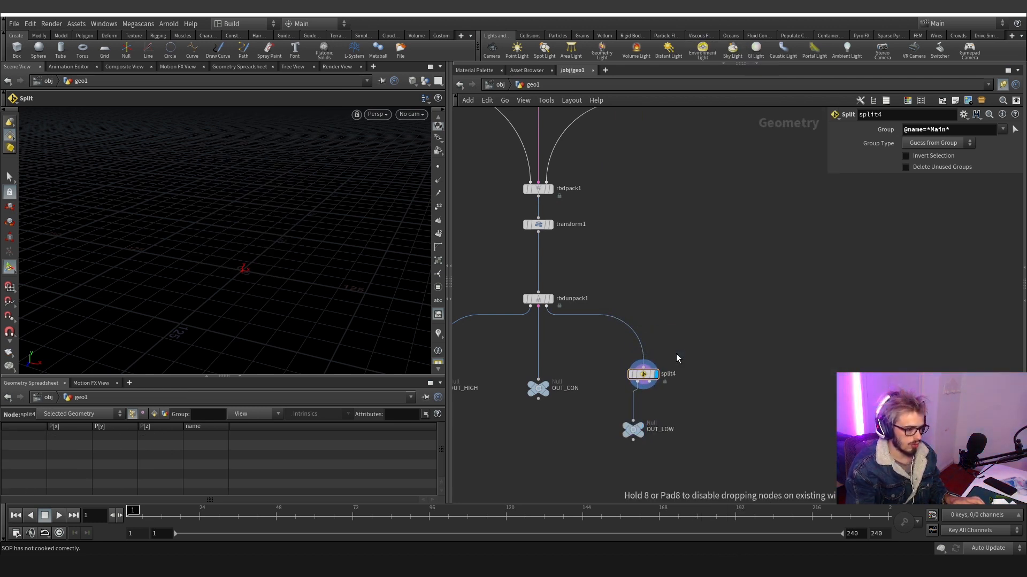
left_click(648, 351)
left_click_drag(648, 351, 643, 349)
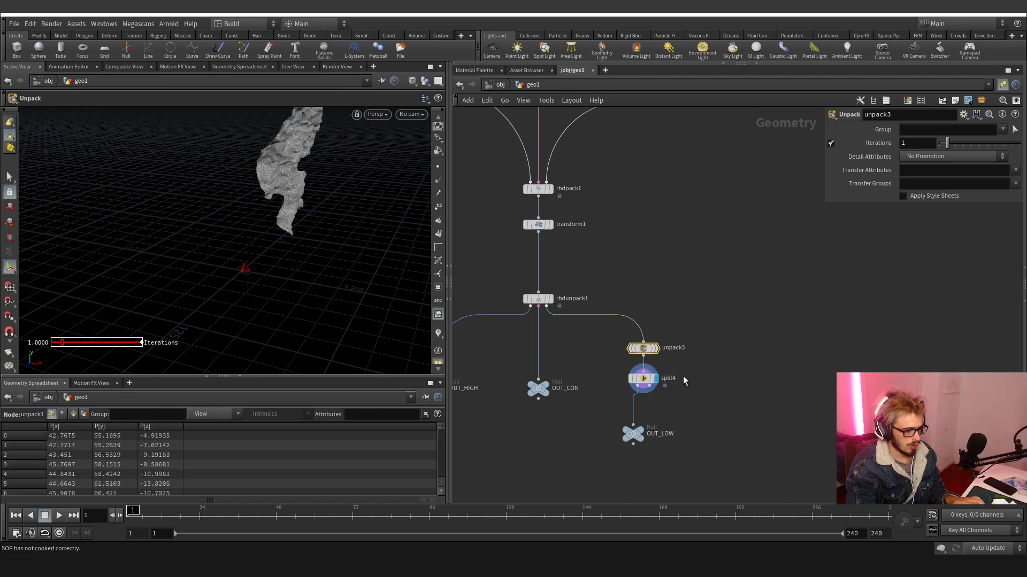
Duplicate the OUT_LOW null, connect the copy to split4's second output and rename it OUT_COL.
left_click_drag(640, 434, 716, 454)
left_click(650, 386)
left_click(687, 439)
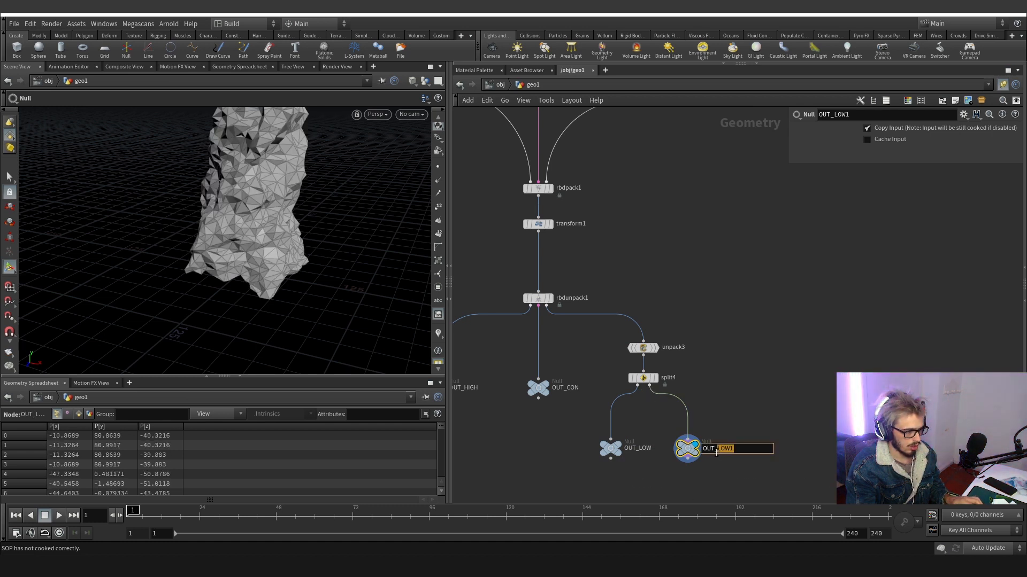
type("COL")
key("Return")
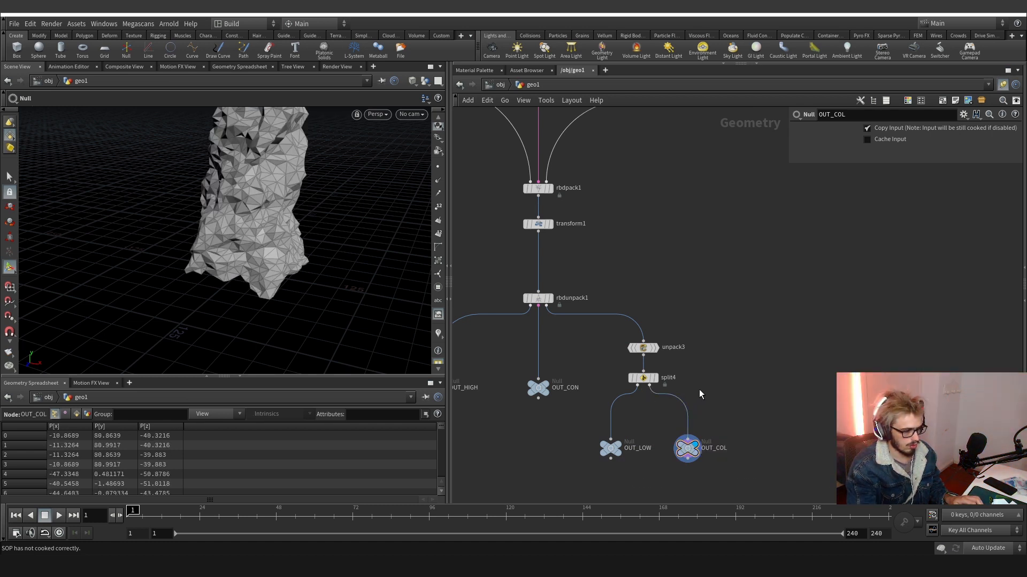
scroll(698, 389, "down", 5)
left_click_drag(273, 241, 321, 230, "alt")
scroll(631, 404, "up", 2)
scroll(700, 375, "up", 3)
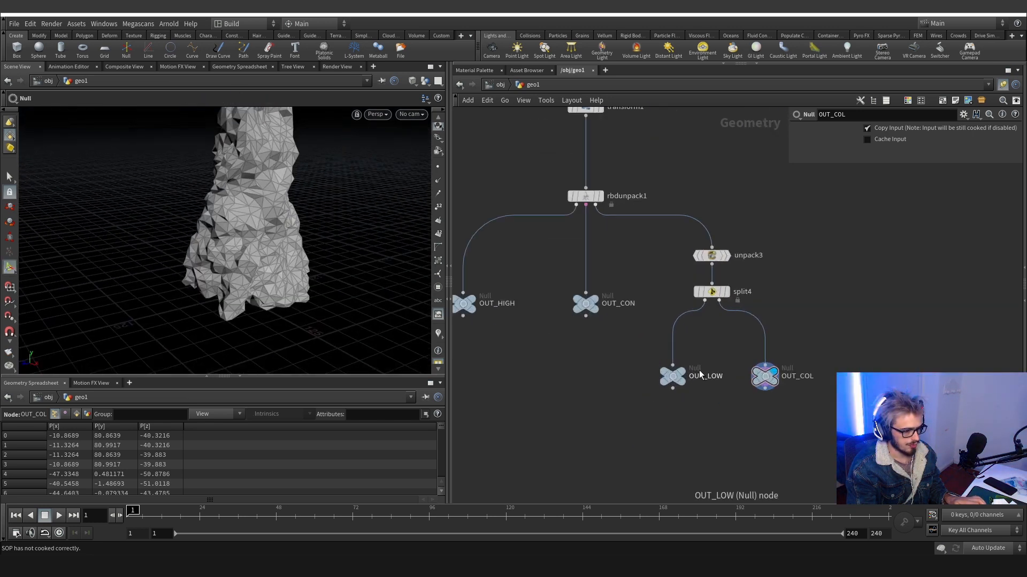
Insert Assemble nodes before OUT_LOW and OUT_COL, with Create Packed Geometry enabled and Create Name Attribute disabled.
left_click(685, 375)
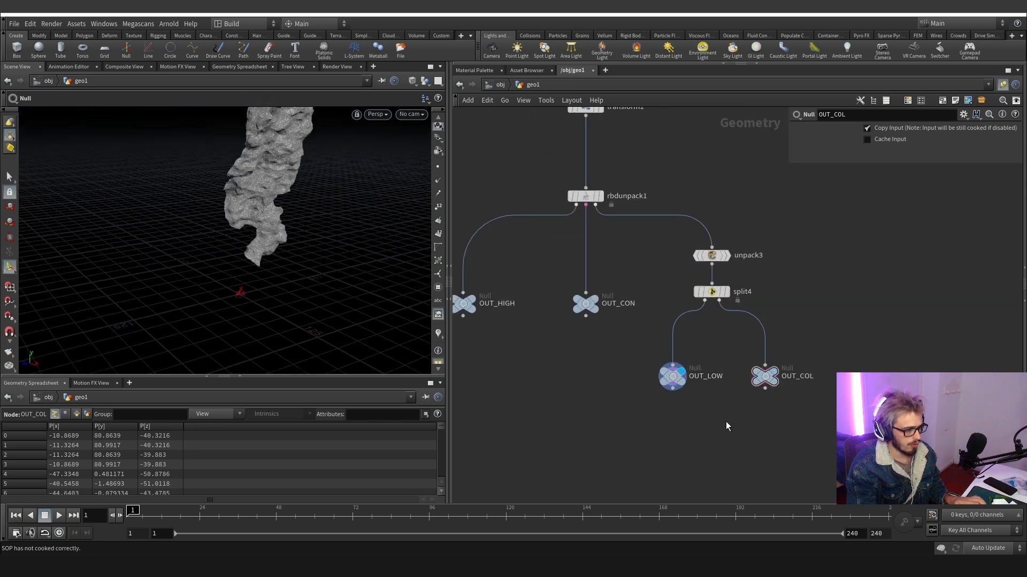
key("Tab")
type("ass")
key("Return")
left_click(712, 343)
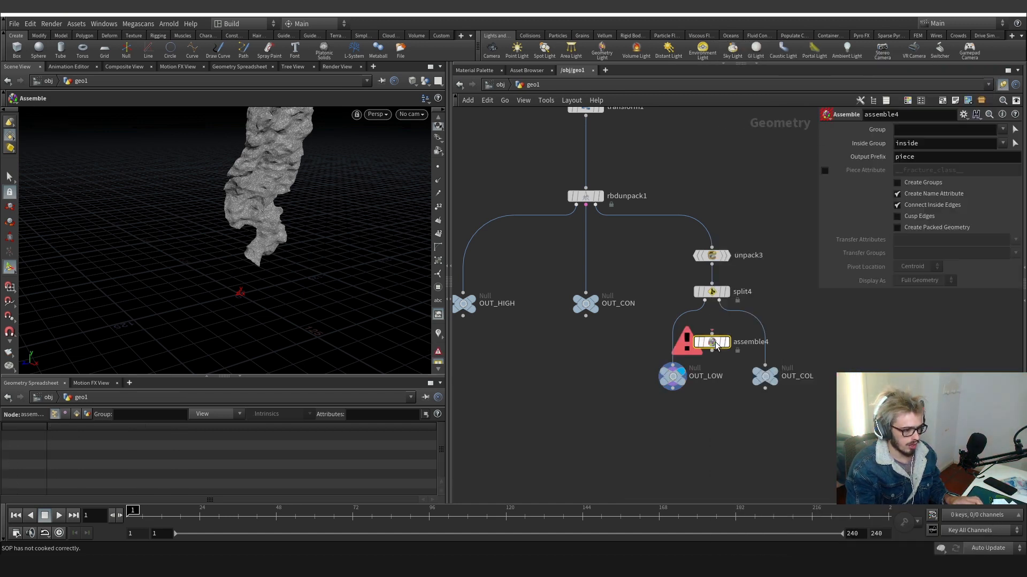
left_click_drag(712, 342, 677, 343)
left_click(898, 227)
left_click(905, 194)
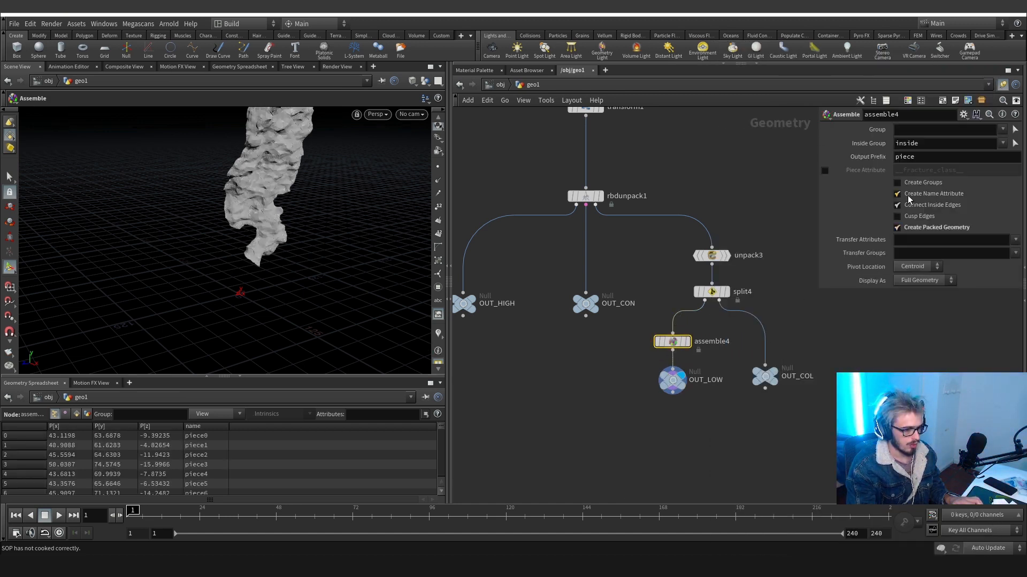
left_click_drag(685, 343, 778, 343, "alt")
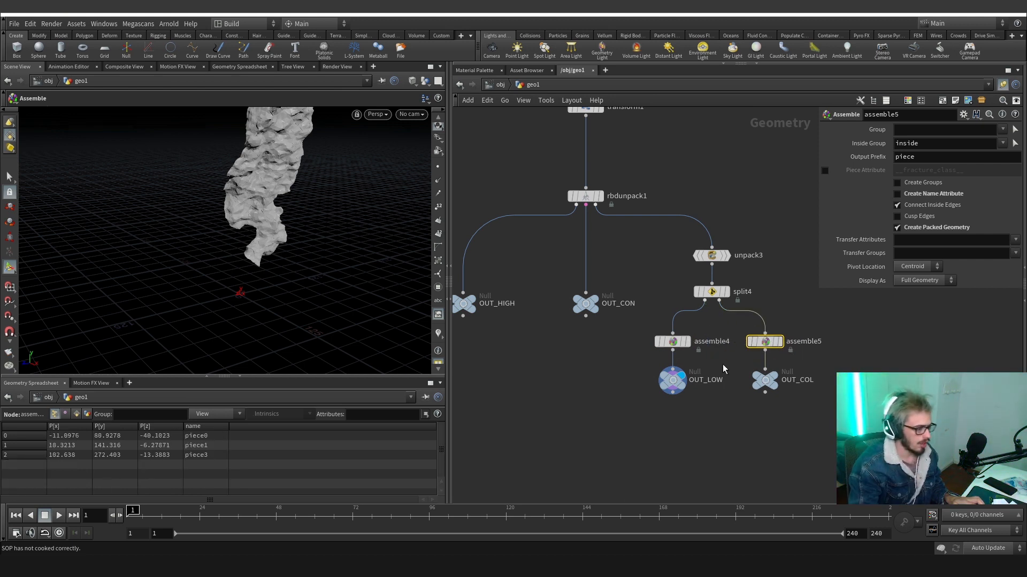
left_click(675, 341)
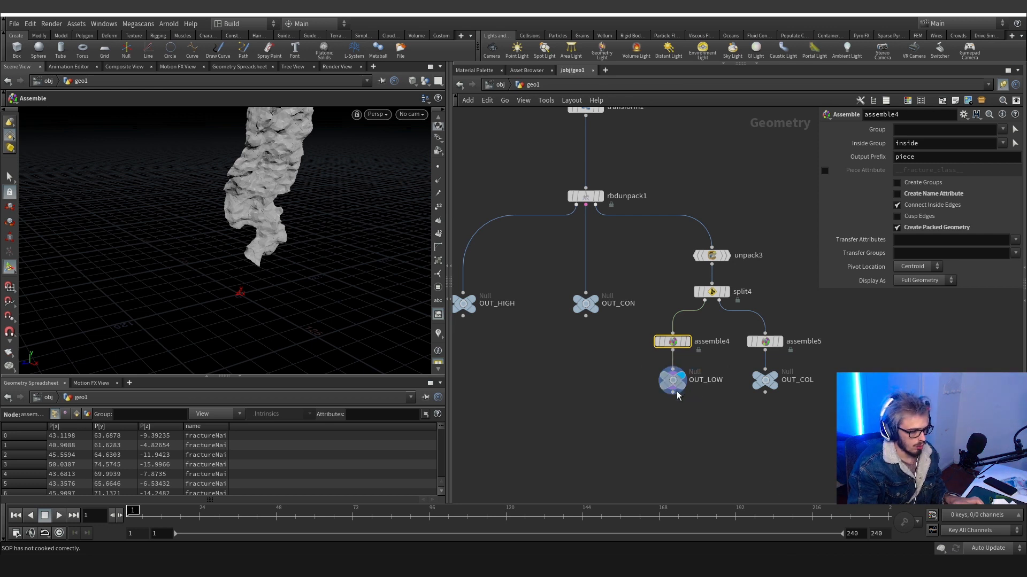
Insert a Primitive node between assemble4 and OUT_LOW.
left_click_drag(677, 396, 677, 433)
key("Tab")
key("Return")
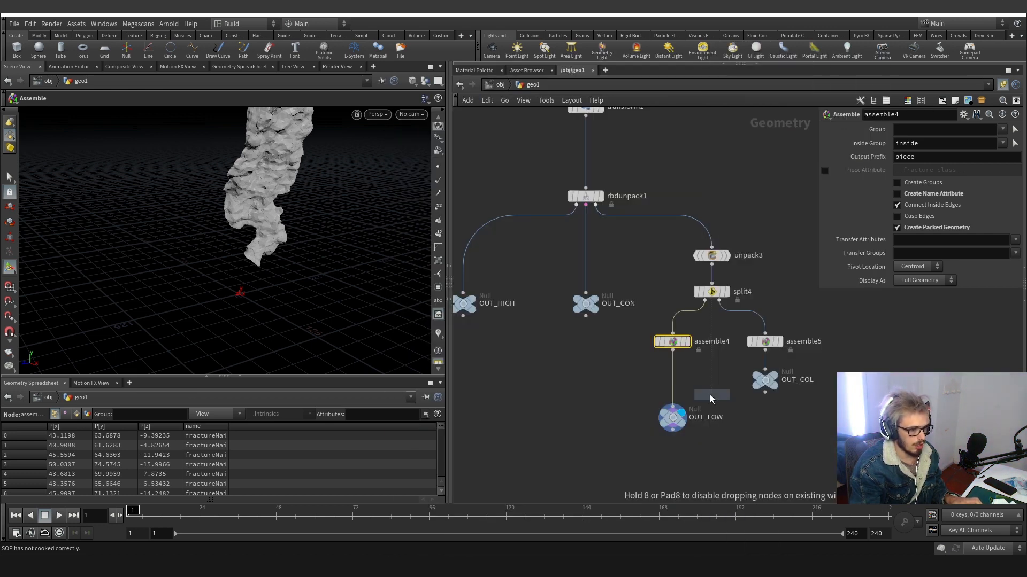
left_click(710, 394)
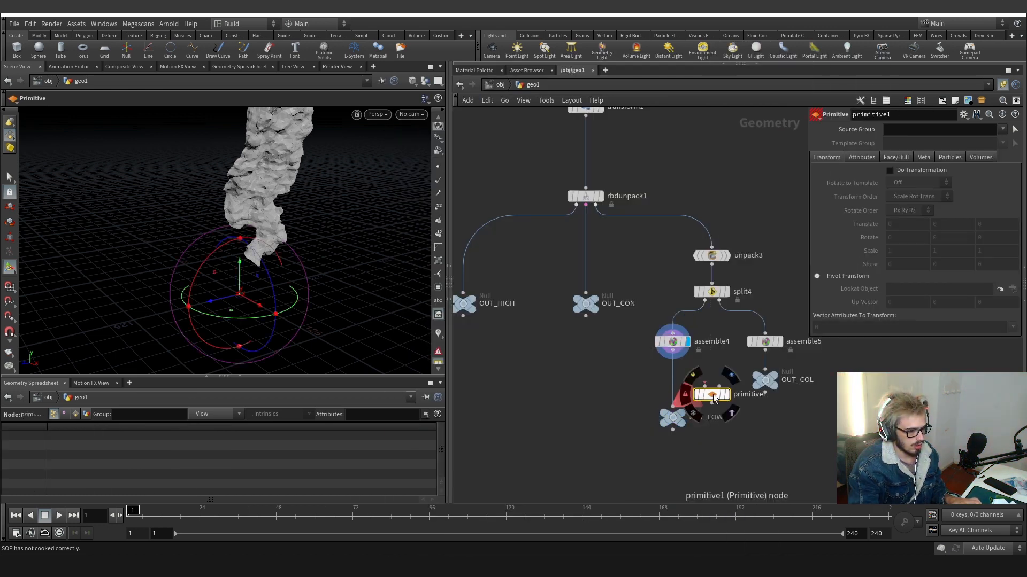
left_click_drag(713, 397, 673, 378)
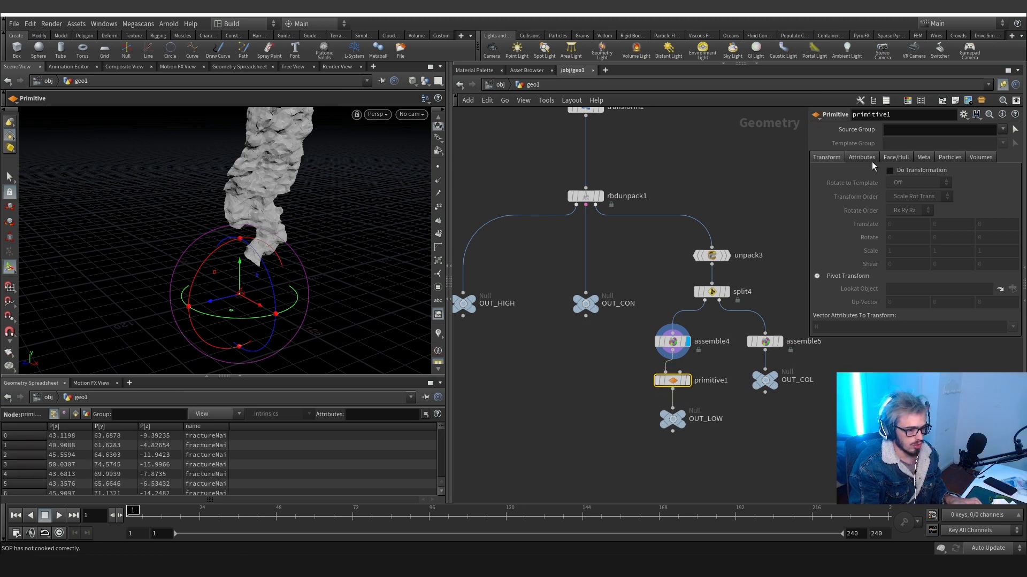
Enable Do Transformation on primitive1, set its scale to .96 on all three axes and display the shrunken pieces.
left_click(889, 170)
left_click(908, 251)
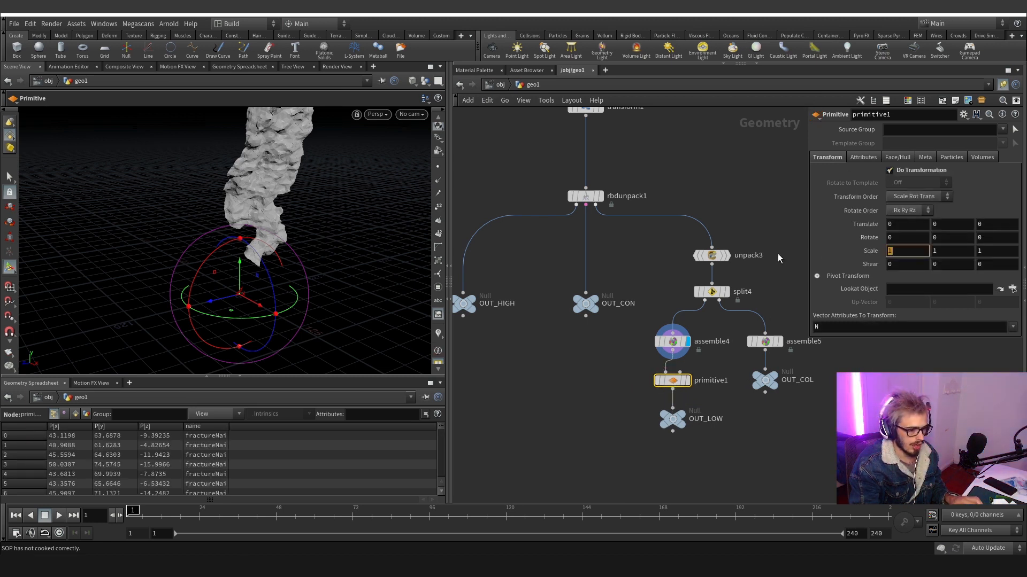
type(".96")
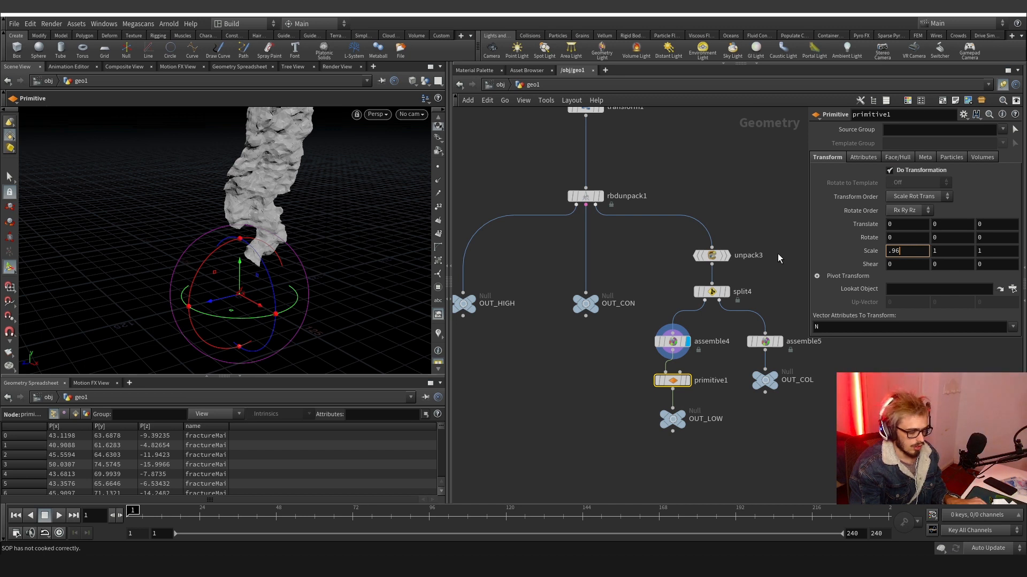
key("Tab")
type(".96")
key("Tab")
type(".")
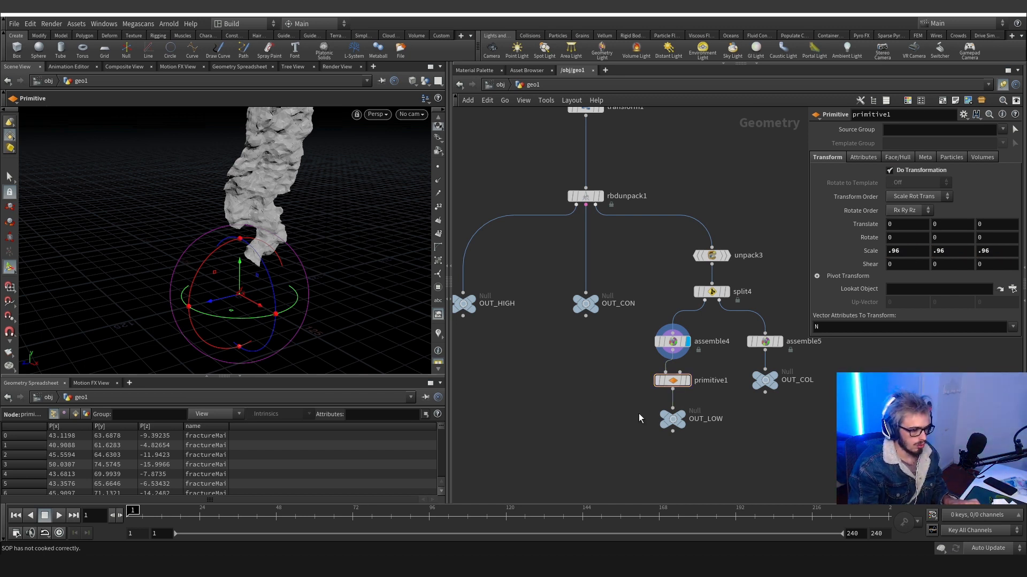
left_click(688, 381)
left_click_drag(273, 168, 307, 241)
scroll(307, 241, "down", 1)
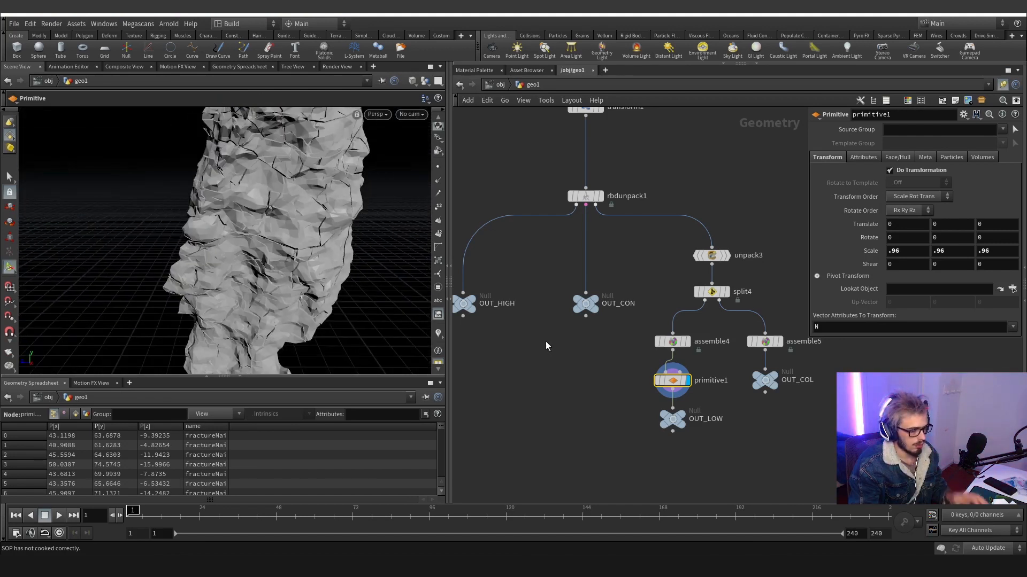
scroll(546, 342, "down", 1)
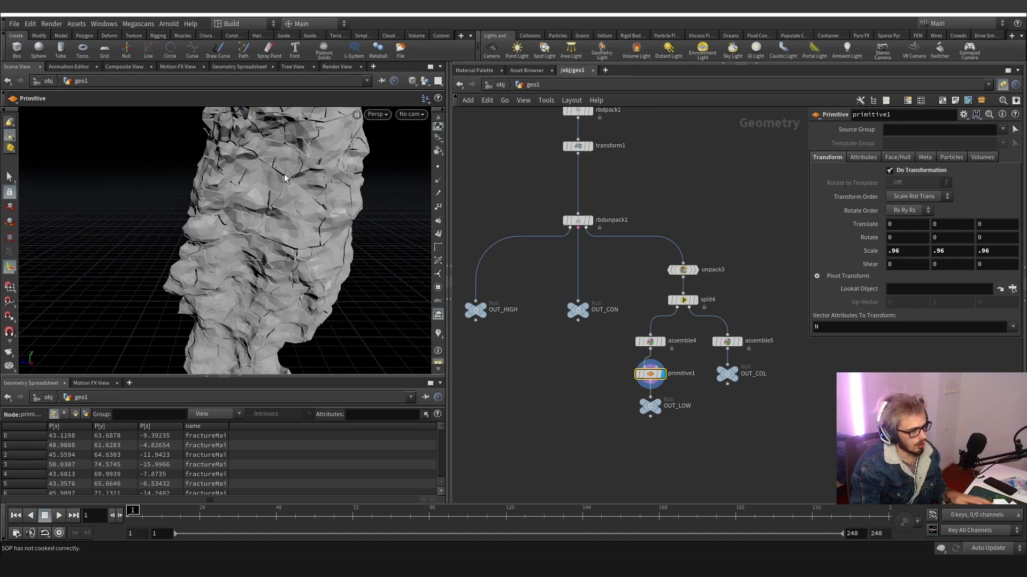
left_click_drag(284, 178, 213, 235)
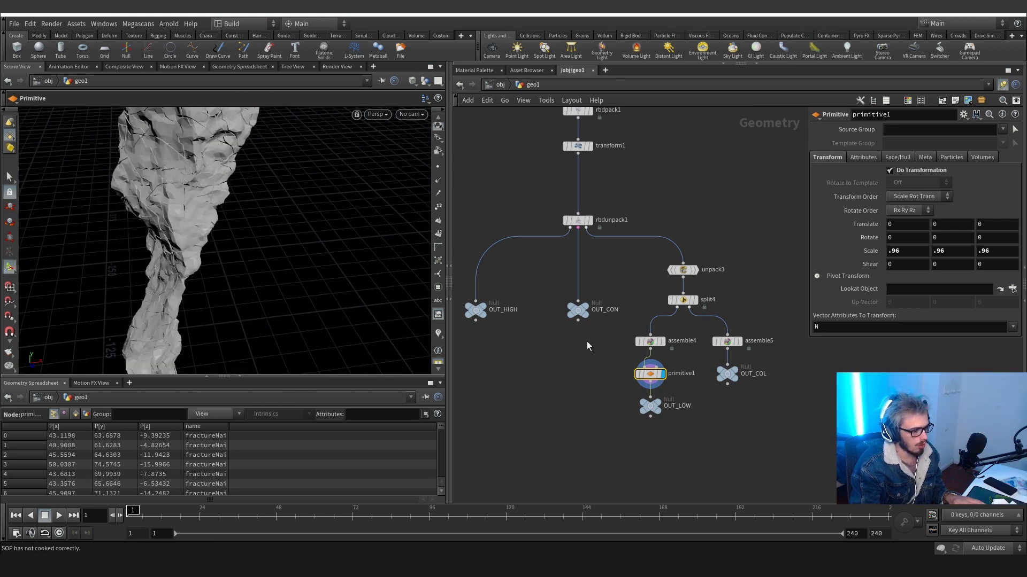
Add a DOP Network below the output nulls.
scroll(578, 366, "down", 2)
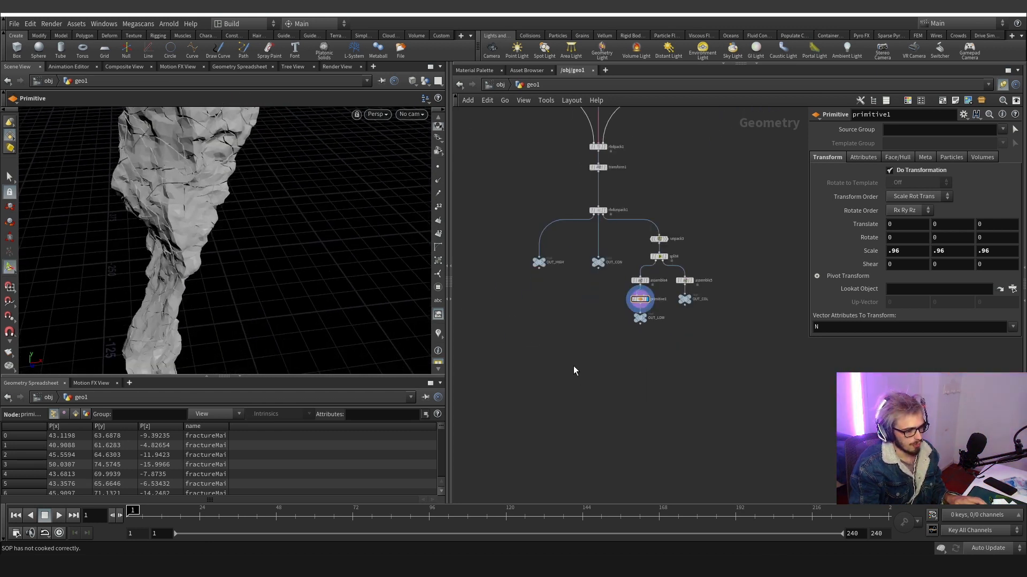
scroll(573, 370, "down", 5)
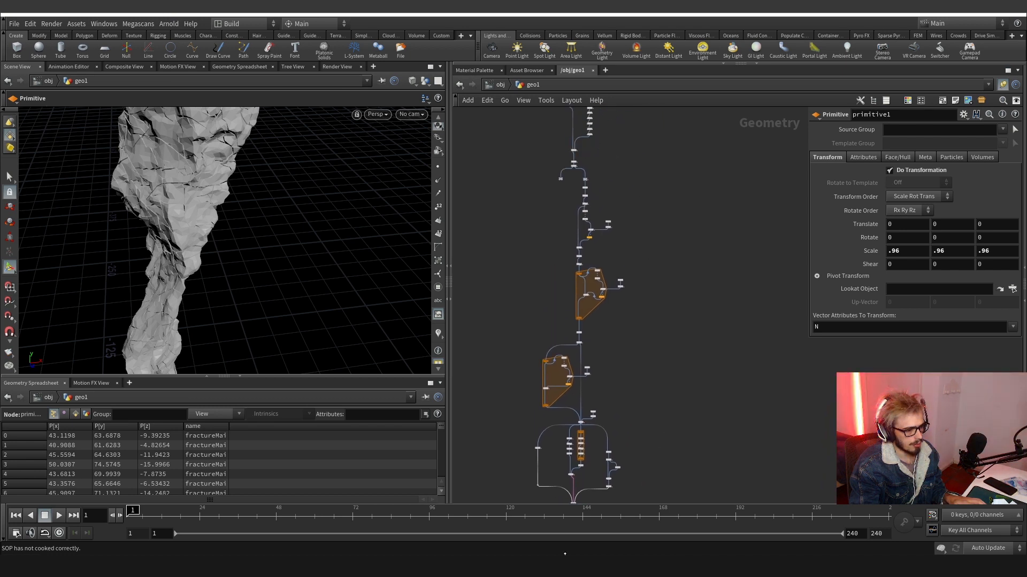
scroll(551, 259, "up", 5)
key("Tab")
type("do")
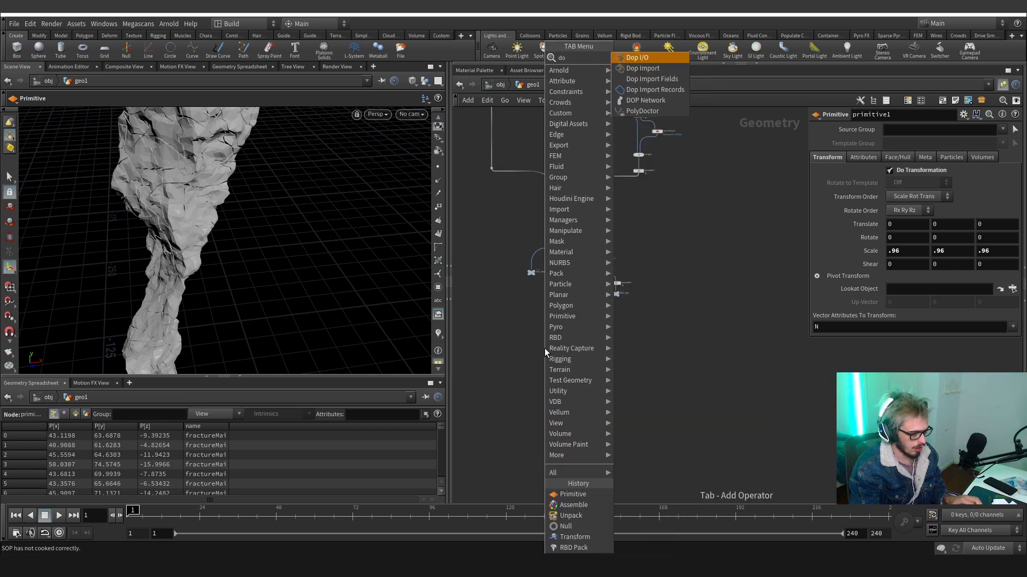
key("Return")
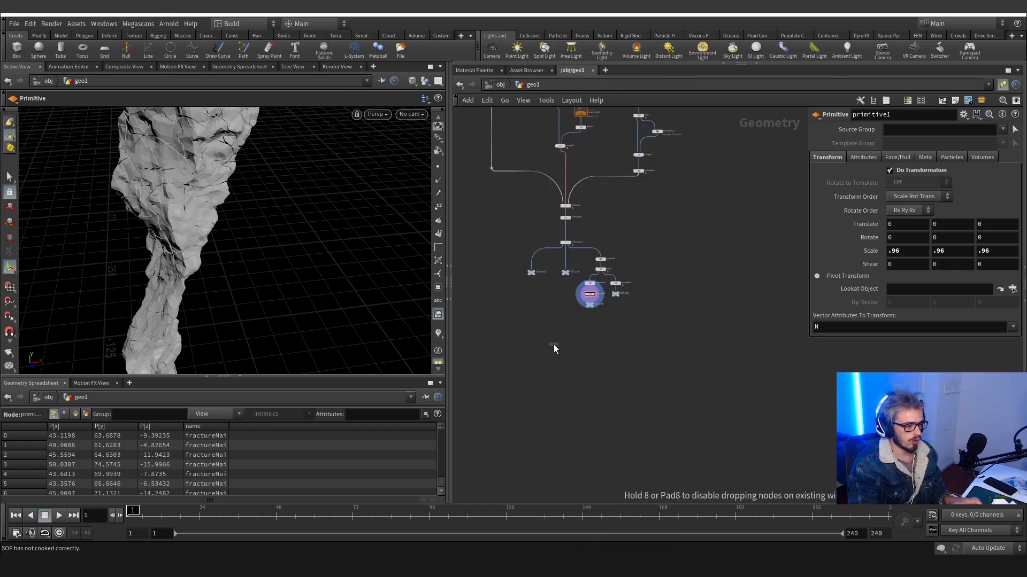
left_click(568, 345)
scroll(568, 344, "up", 3)
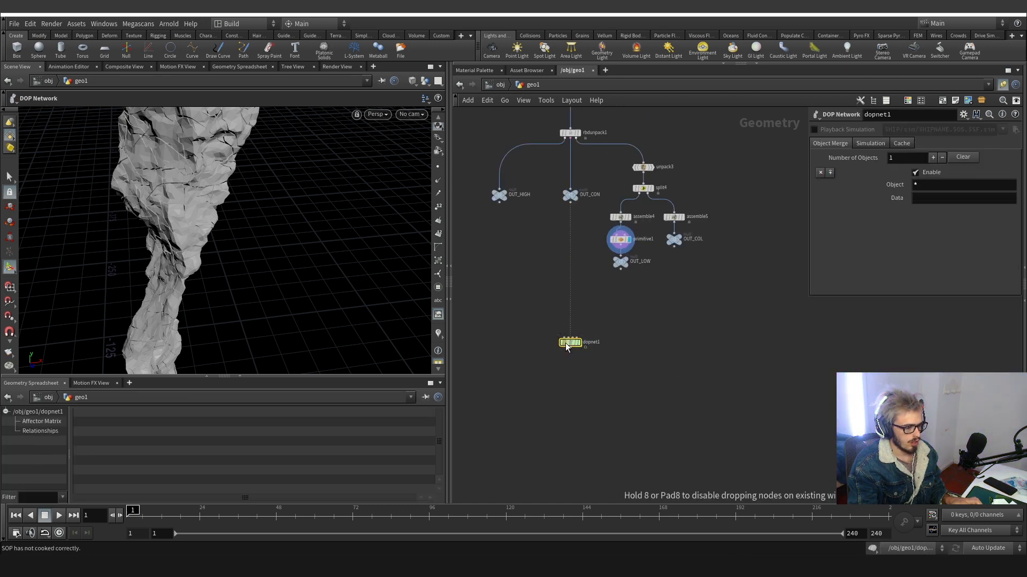
Add an RBD Packed Object inside dopnet1 and connect it to the output node.
double_click(568, 342)
key("Tab")
type("r")
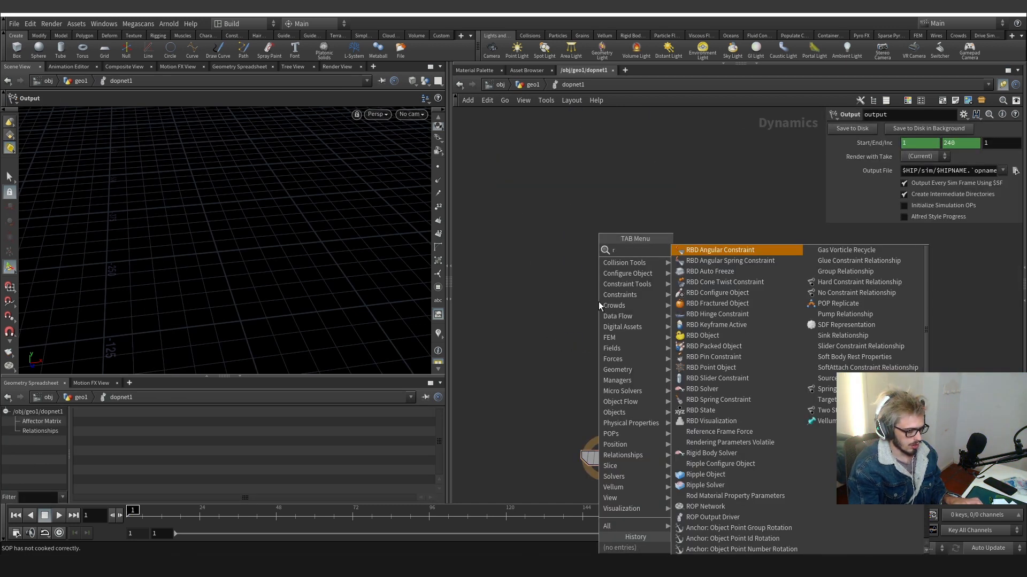
type("bd p")
key("Return")
left_click(550, 236)
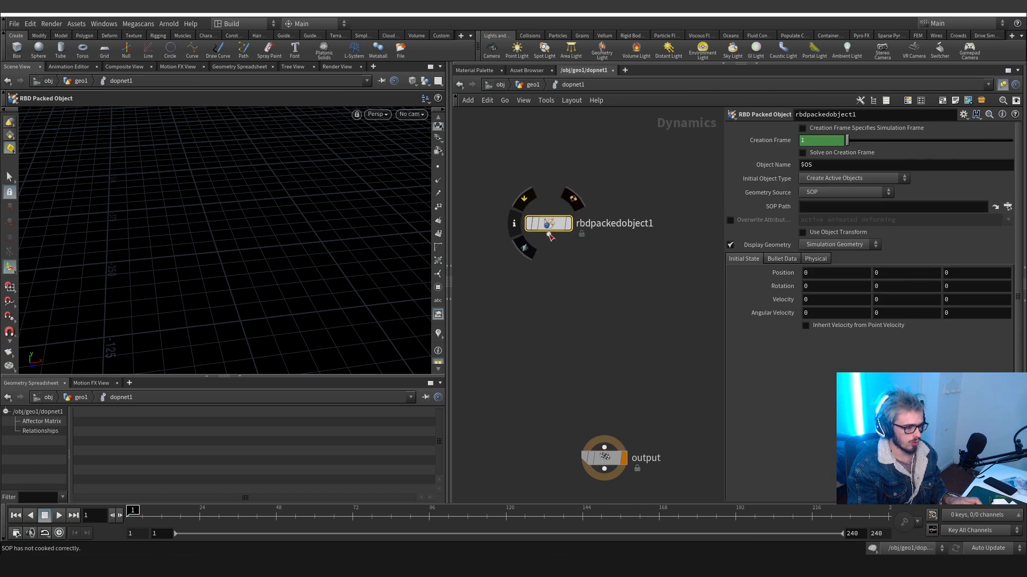
left_click_drag(550, 236, 604, 447)
left_click_drag(548, 223, 486, 172)
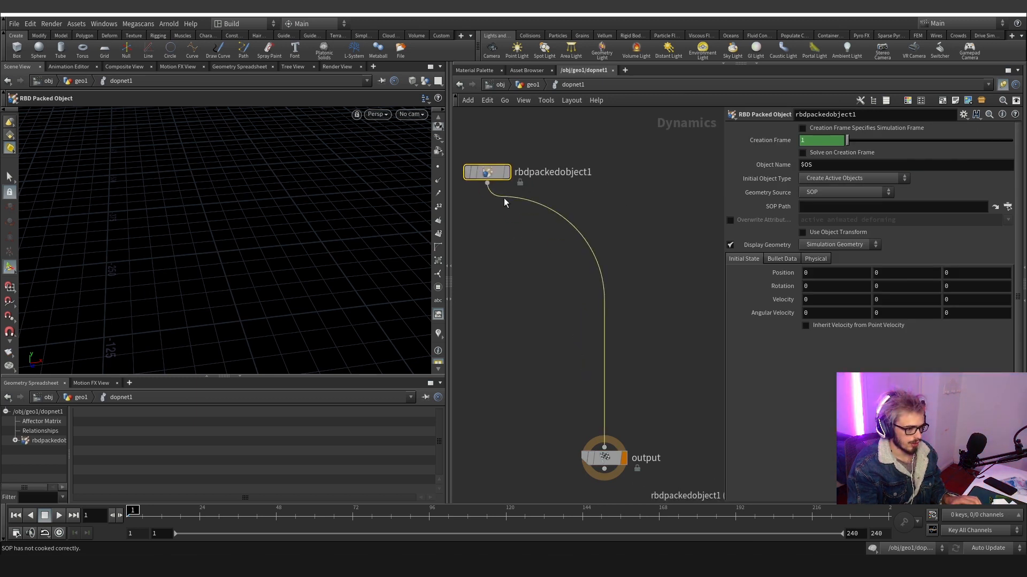
Set the RBD Packed Object's SOP Path to /obj/geo1/OUT_LOW.
left_click(1007, 206)
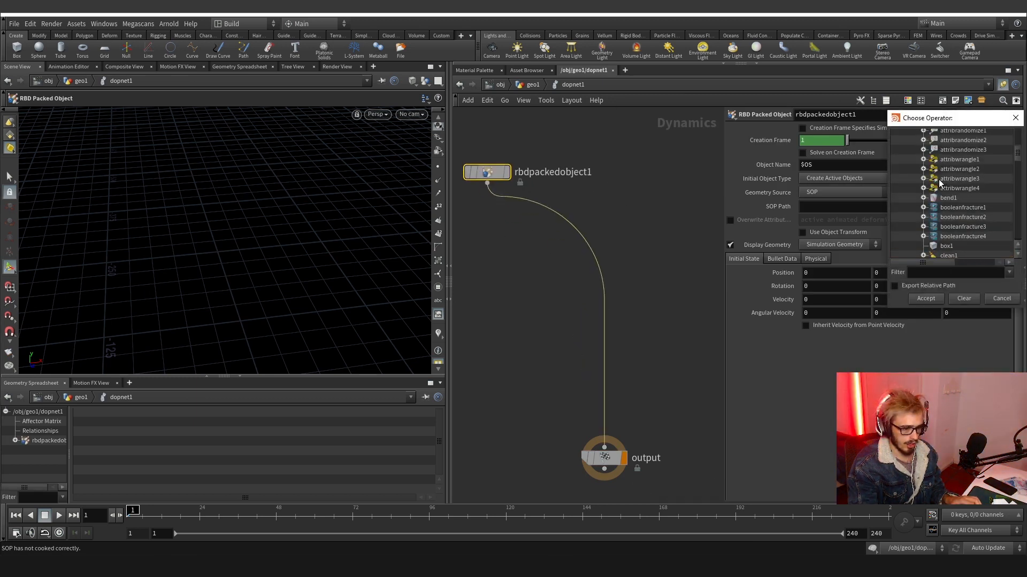
scroll(939, 179, "up", 5)
left_click(966, 211)
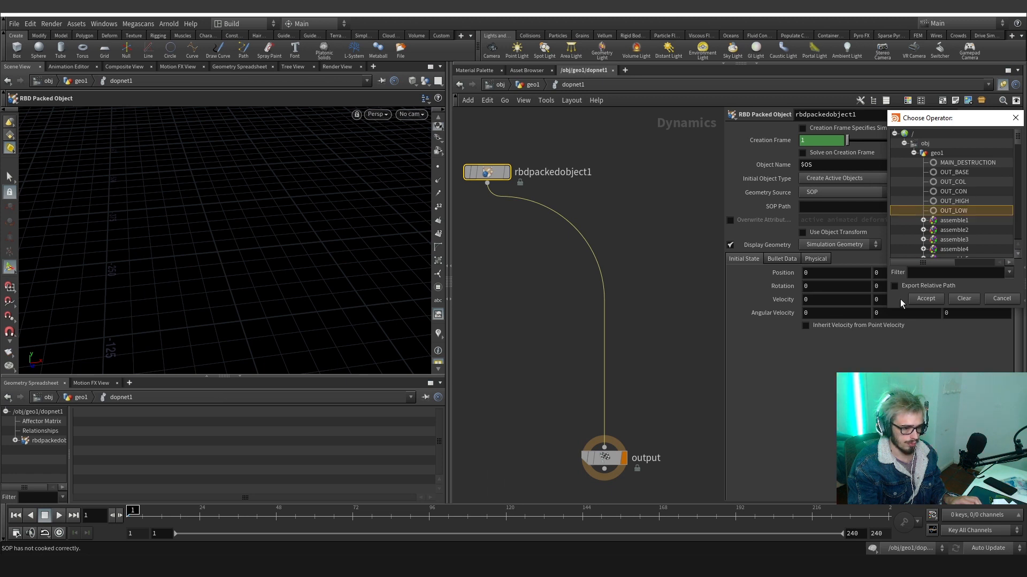
left_click(925, 299)
Add a Merge node beside the RBD Packed Object in the DOP network.
scroll(559, 228, "down", 3)
key("Tab")
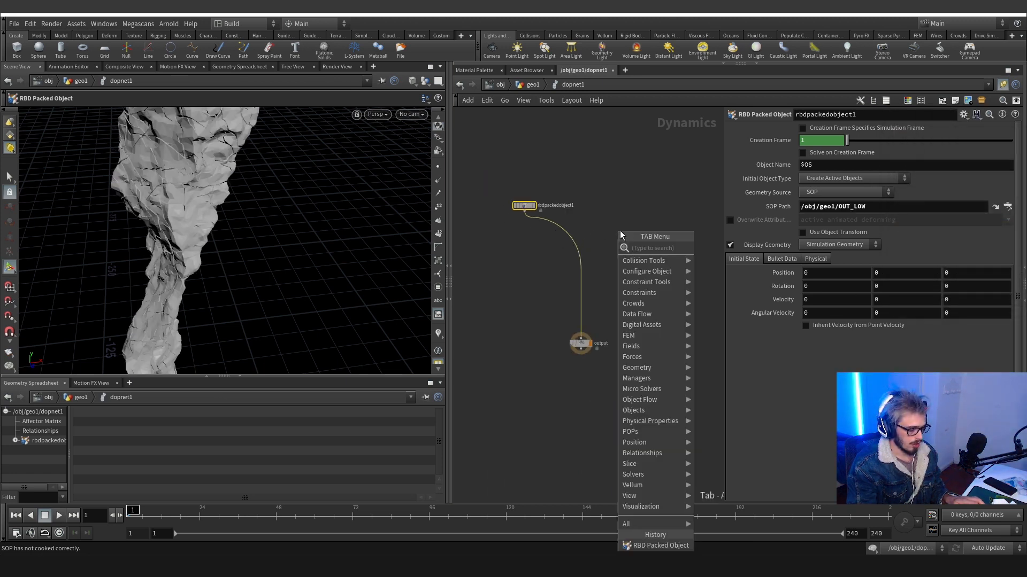
type("me")
key("Return")
left_click(620, 231)
scroll(620, 230, "up", 2)
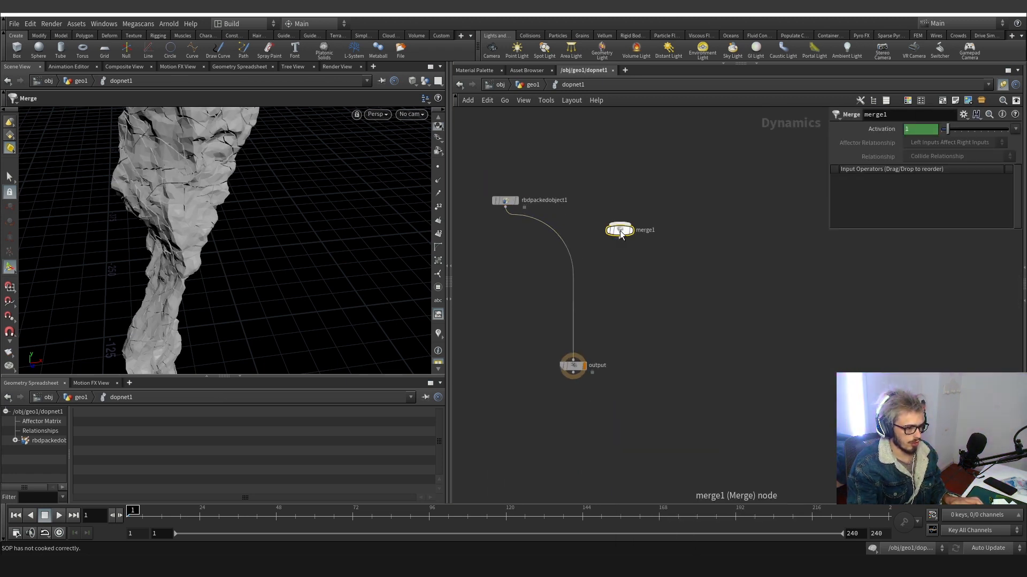
Insert the Merge node between rbdpackedobject1 and the output, and connect a duplicate of the RBD Packed Object to it.
left_click_drag(618, 230, 566, 236)
left_click_drag(498, 198, 458, 166)
left_click_drag(467, 168, 567, 230, "alt")
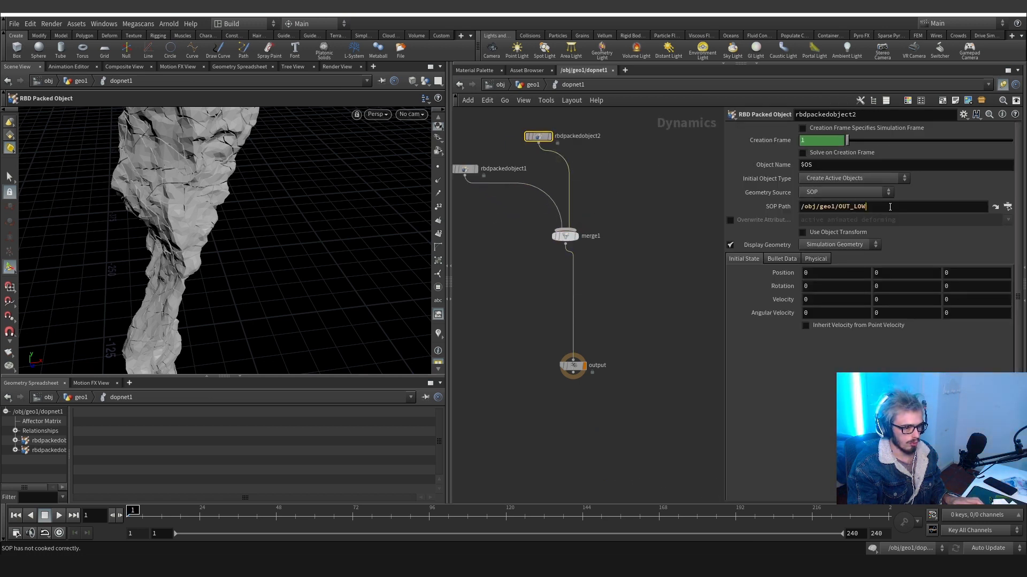
Set the duplicated RBD Packed Object's SOP Path to /obj/geo1/OUT_COL.
key("BackSpace")
key("BackSpace")
key("BackSpace")
type("COL")
key("Return")
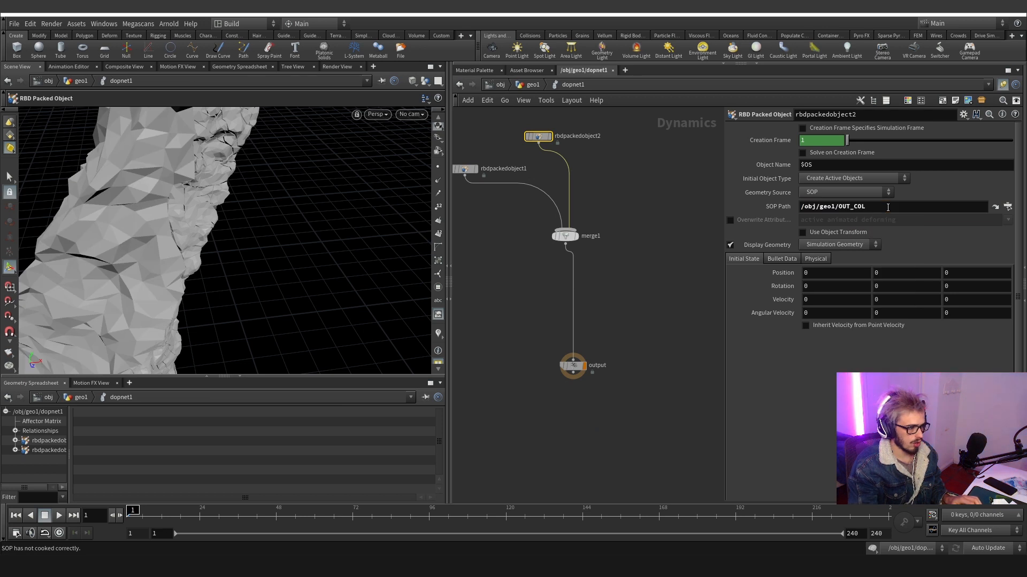
Set the Initial Object Type of the collision RBD Packed Object to Create Static Objects.
left_click_drag(181, 228, 357, 259)
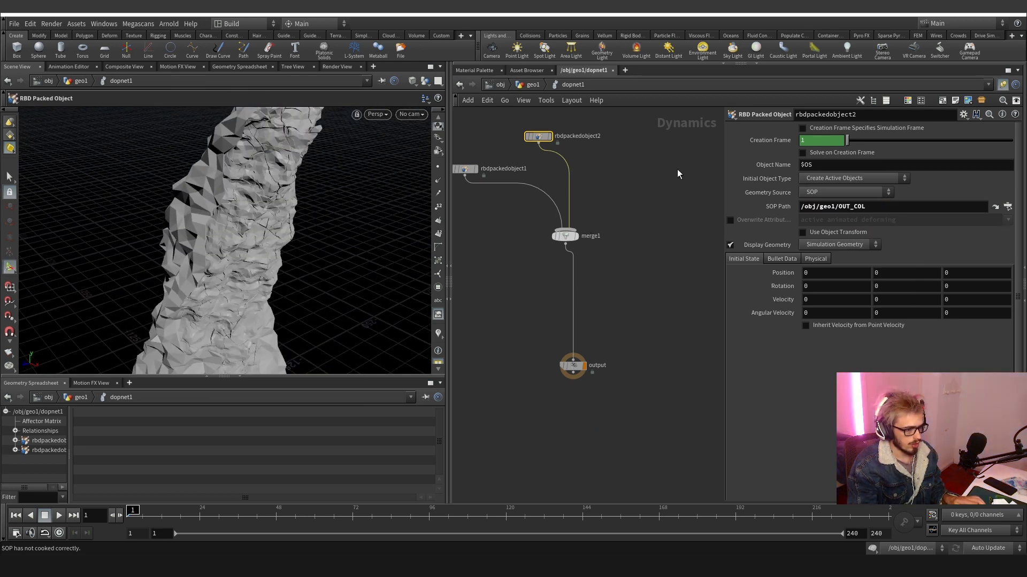
left_click(807, 193)
left_click(807, 193)
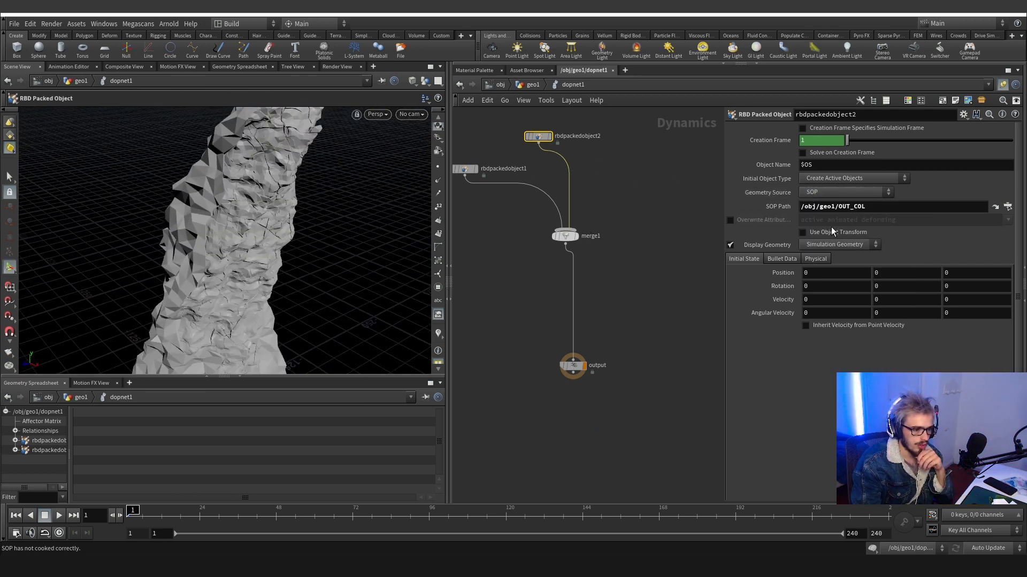
left_click(830, 178)
left_click(837, 200)
Add a Rigid Body Solver and insert it between merge1 and the output node.
scroll(627, 207, "down", 2)
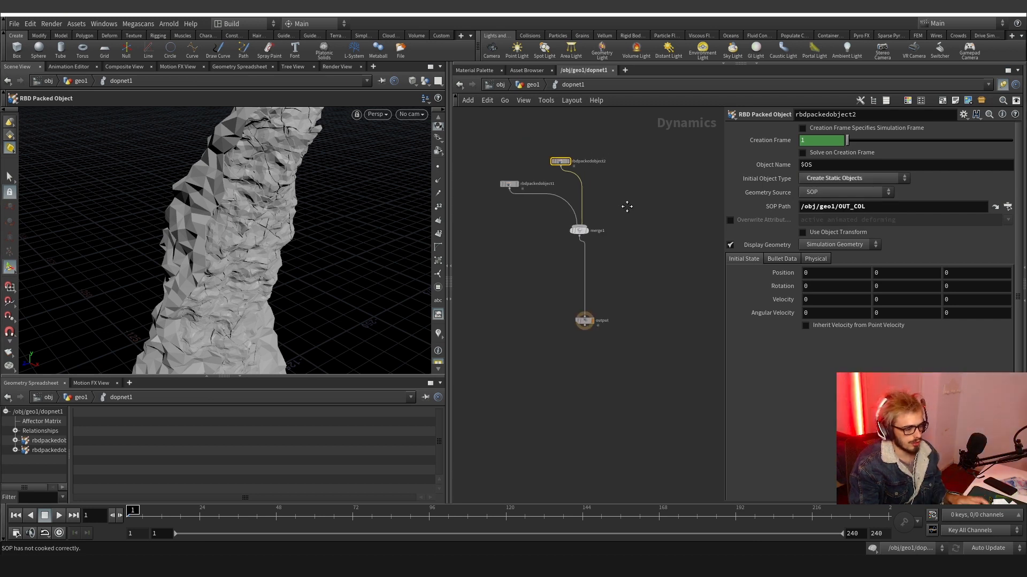
middle_click_drag(626, 206, 594, 239)
key("Tab")
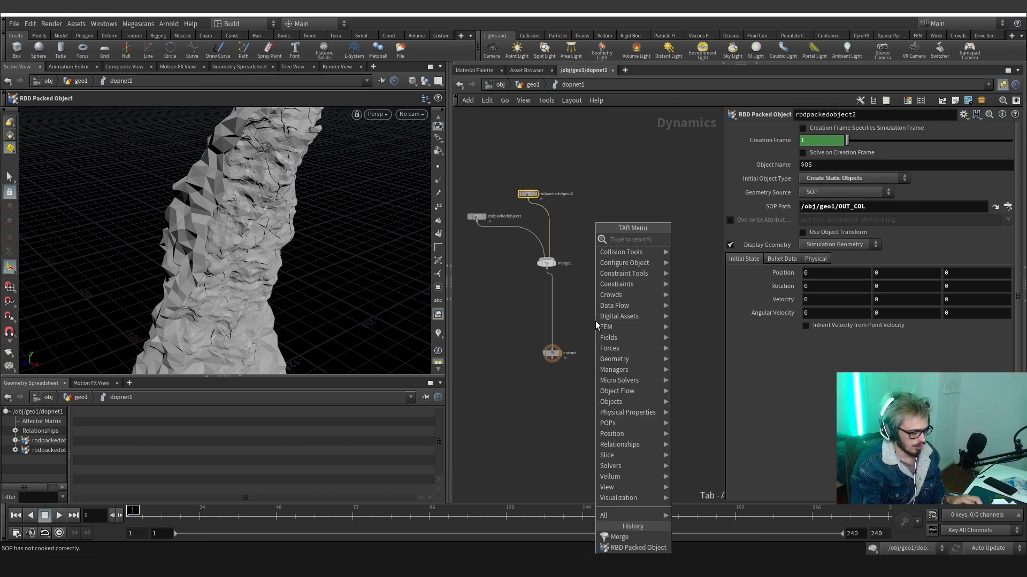
type("g")
key("BackSpace")
type("rigi")
key("Return")
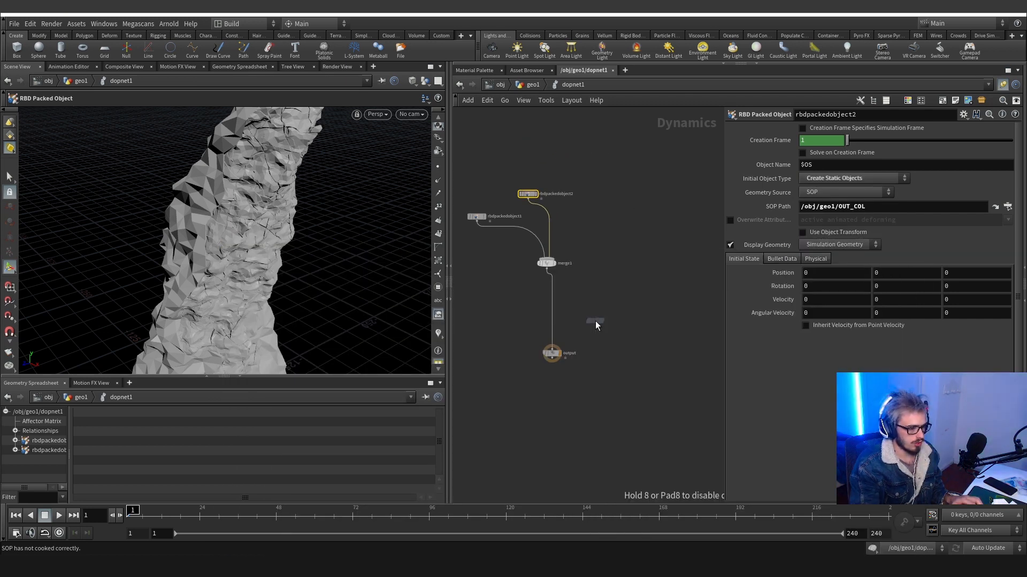
left_click(595, 321)
scroll(595, 321, "up", 3)
left_click_drag(595, 321, 537, 295)
Add a Gravity Force node and insert it between the Rigid Body Solver and the output.
key("Tab")
type("g")
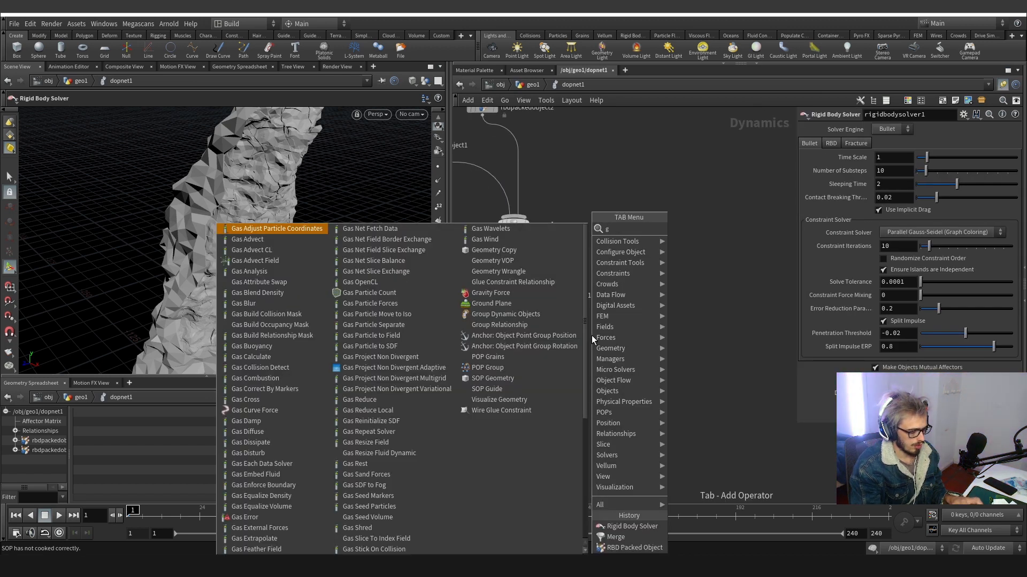
type("ra")
key("Return")
left_click(591, 335)
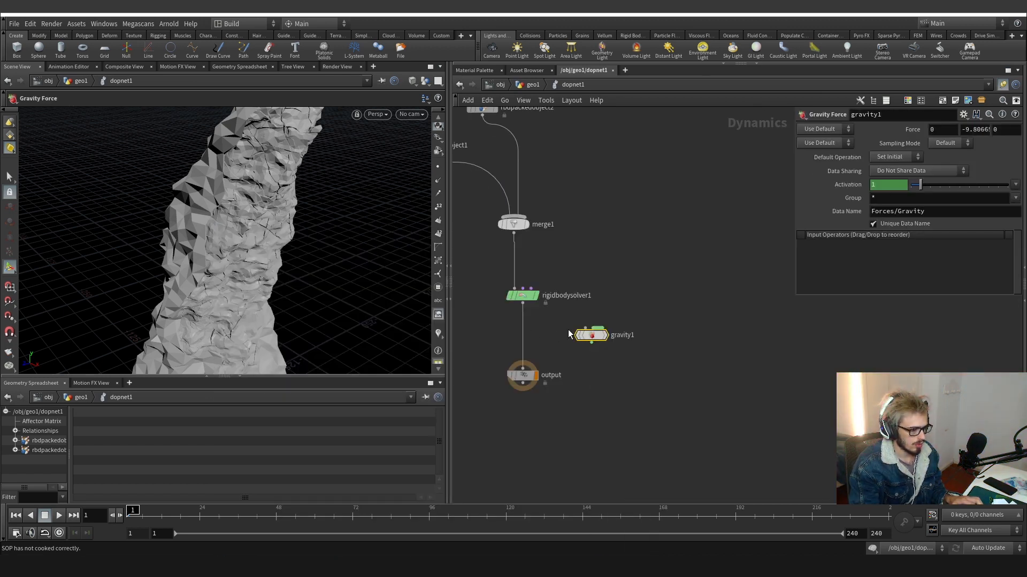
left_click_drag(577, 335, 516, 337)
Move the packed objects and merge1 away from the solver and insert a Constraint Network between merge1 and the Rigid Body Solver.
scroll(583, 353, "down", 2)
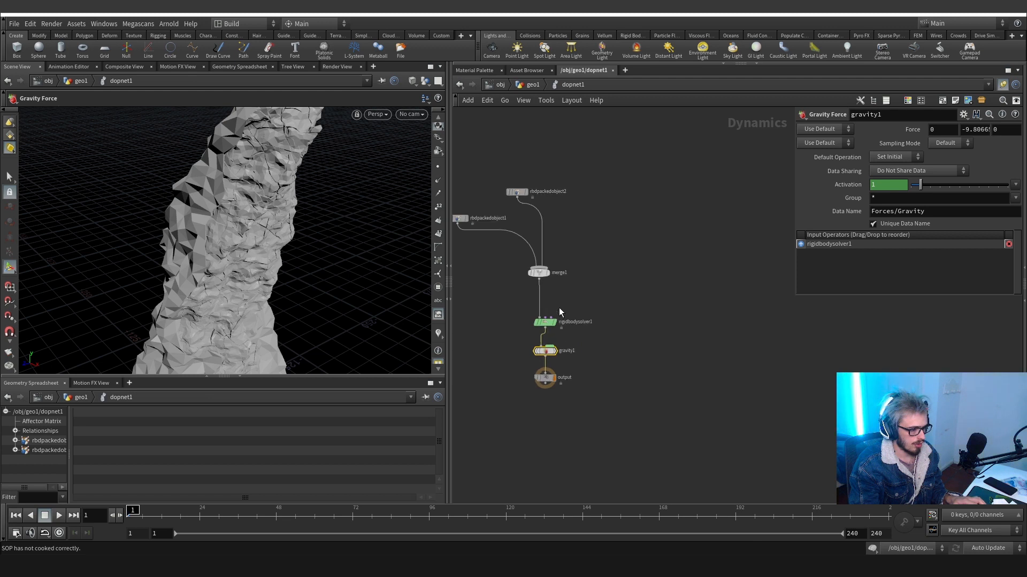
middle_click_drag(559, 307, 633, 348)
left_click_drag(657, 325, 516, 222)
left_click_drag(614, 315, 522, 277)
left_click(600, 285)
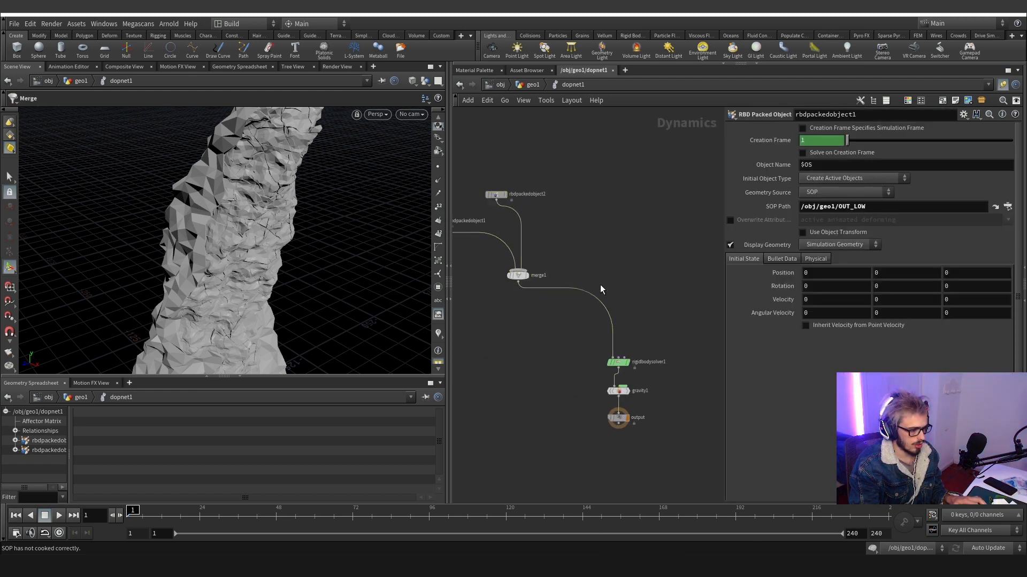
key("Tab")
type("constra")
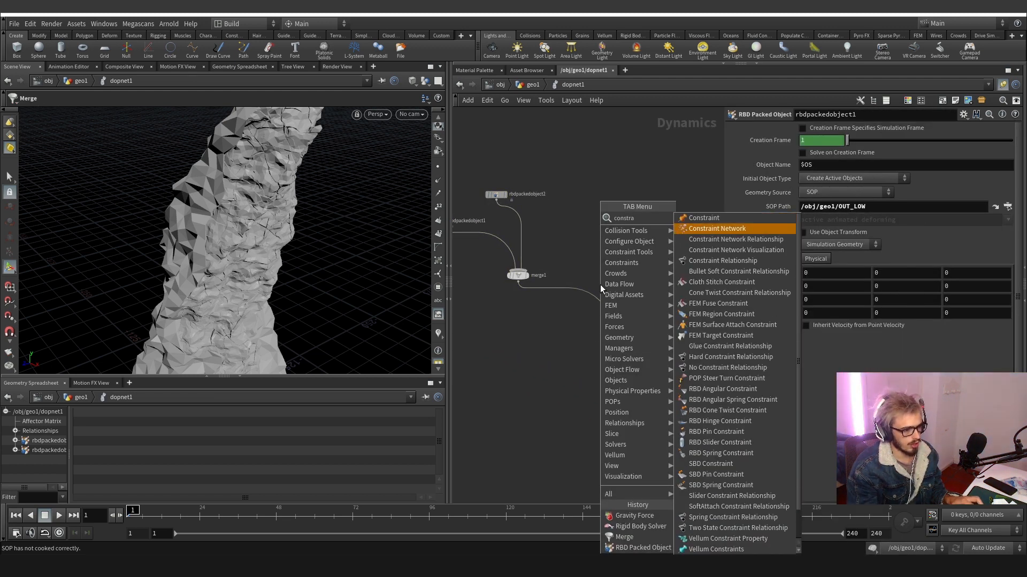
key("Return")
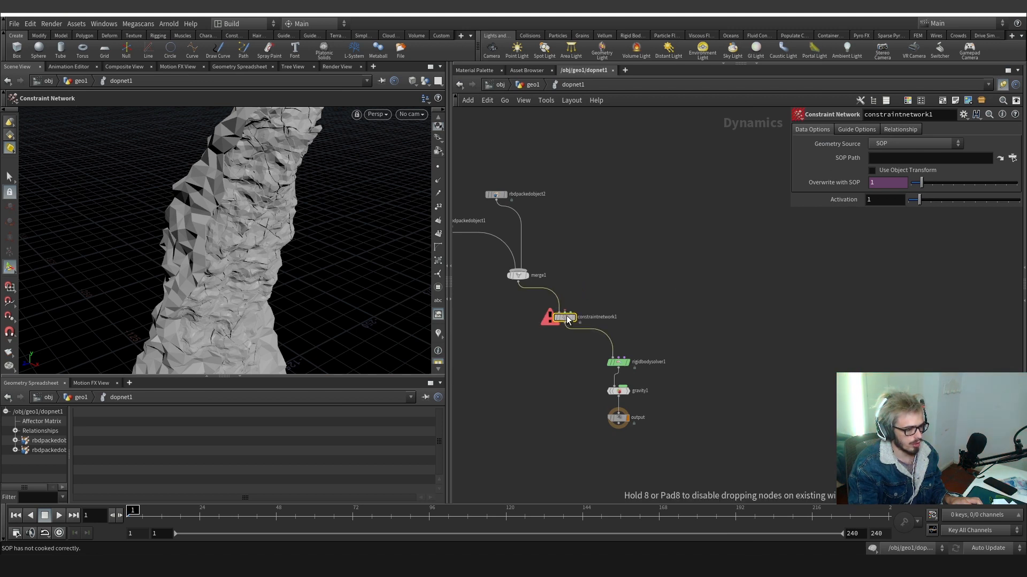
left_click(568, 320)
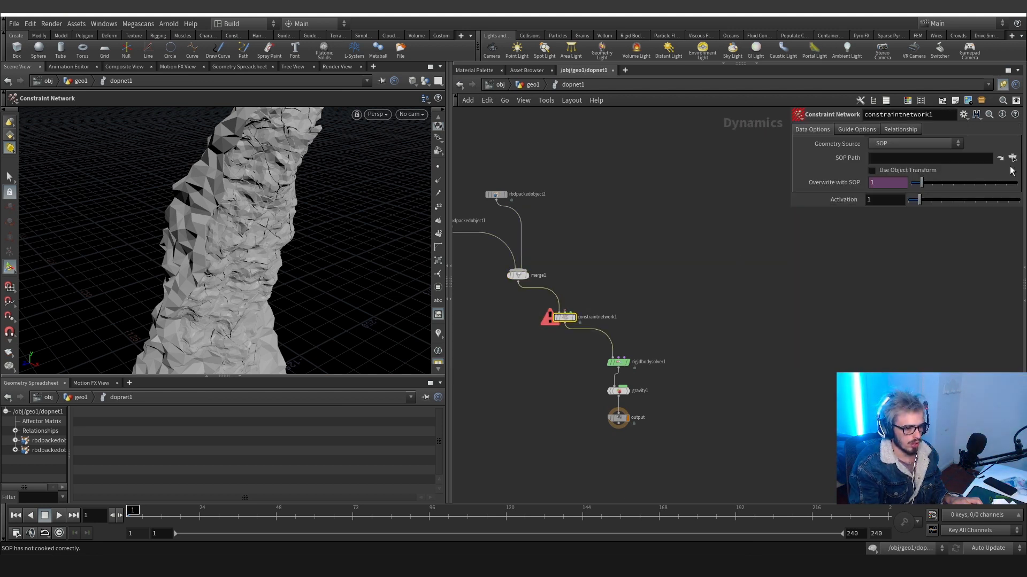
Set the Constraint Network's SOP Path to /obj/geo1/OUT_CON.
left_click(1012, 158)
left_click(973, 172)
left_click(924, 248)
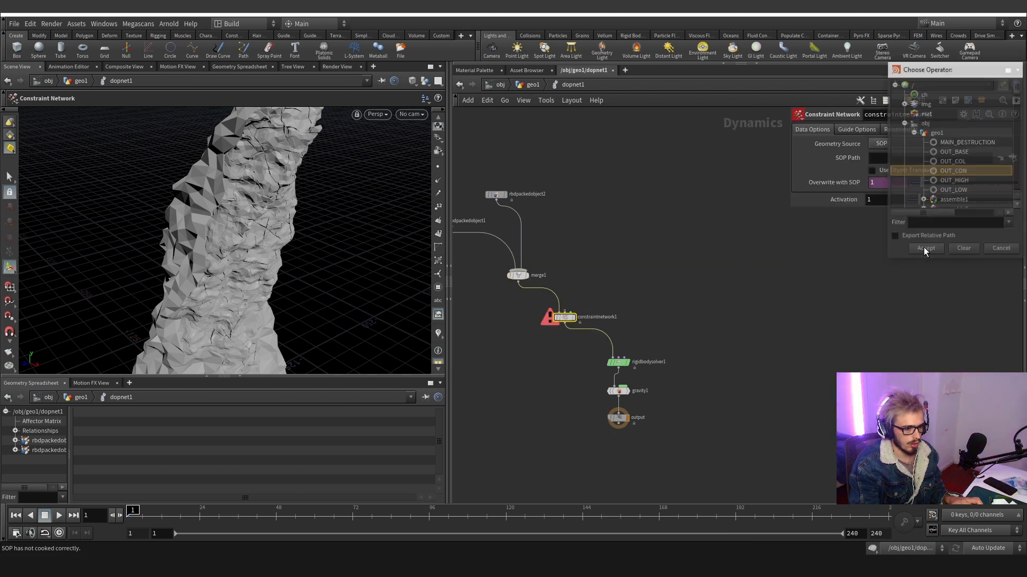
Connect a Glue Constraint Relationship named Glue to the Constraint Network's second input and set its Data Name to $OS.
left_click(566, 312)
key("Tab")
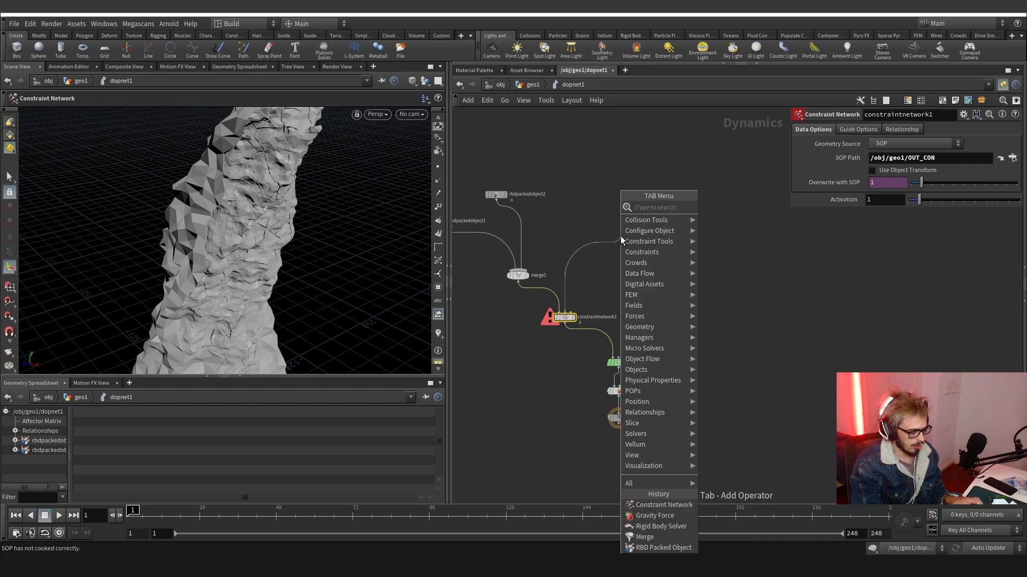
type("glu")
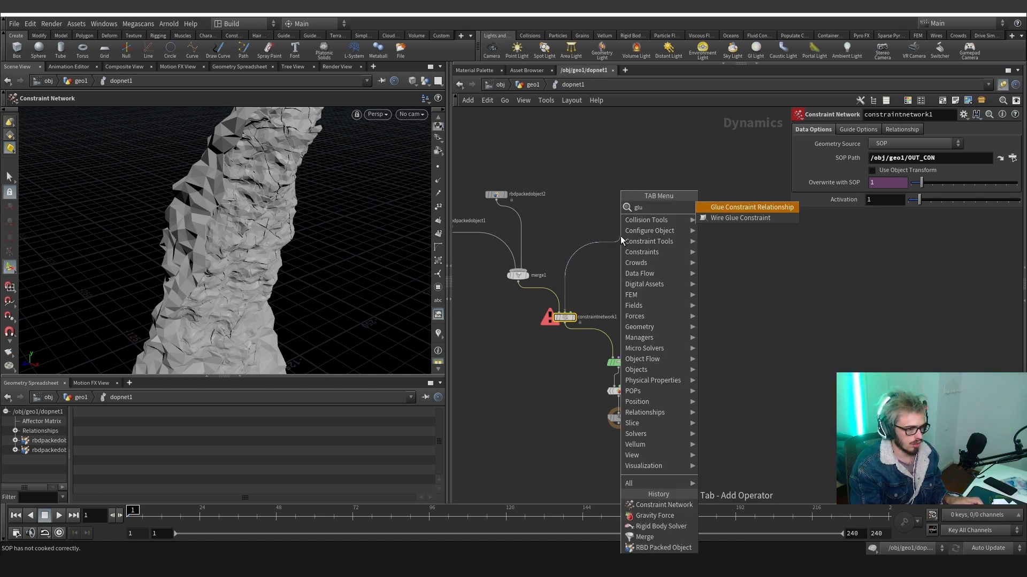
key("Return")
key("F2")
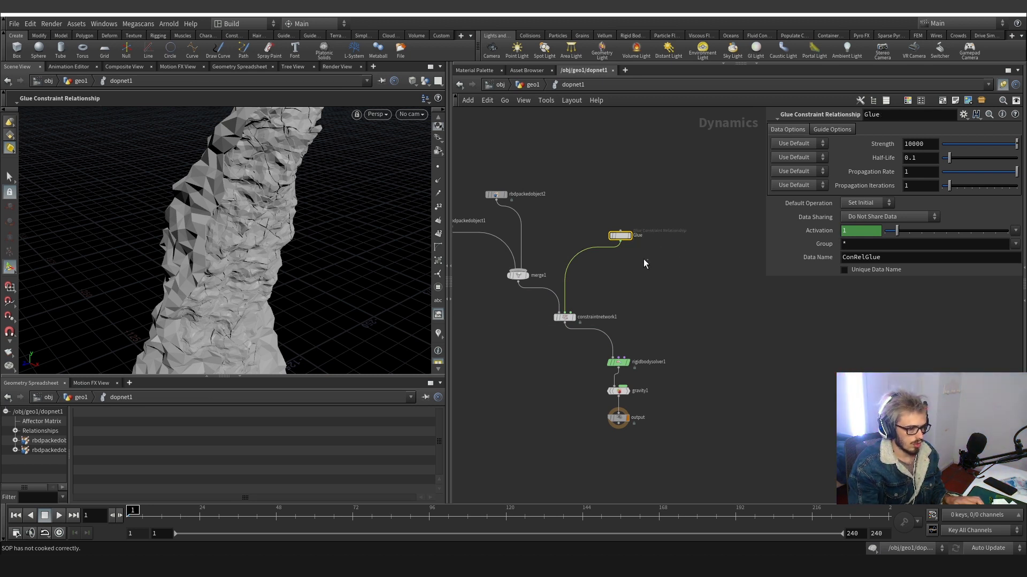
type("$OS")
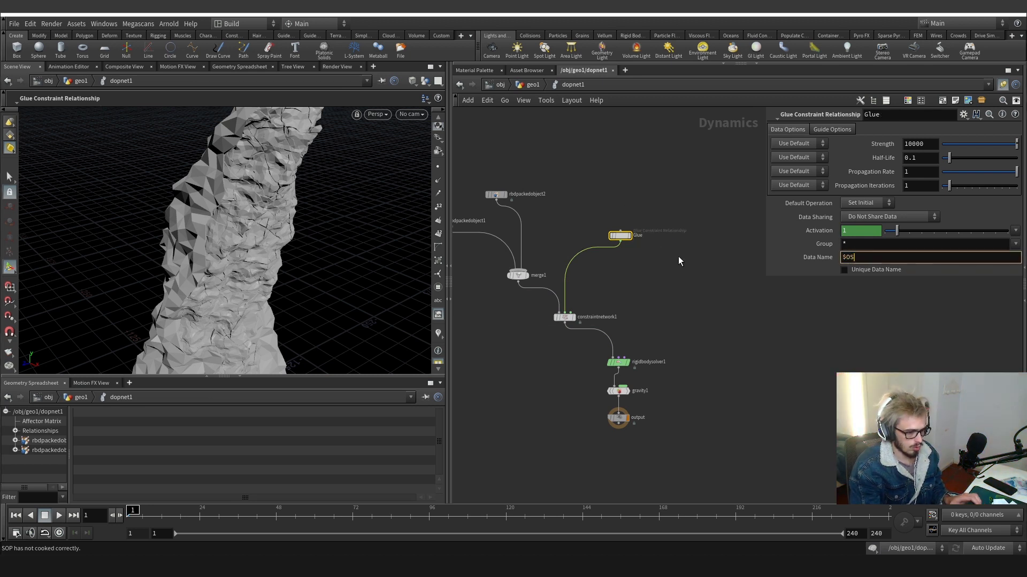
key("Return")
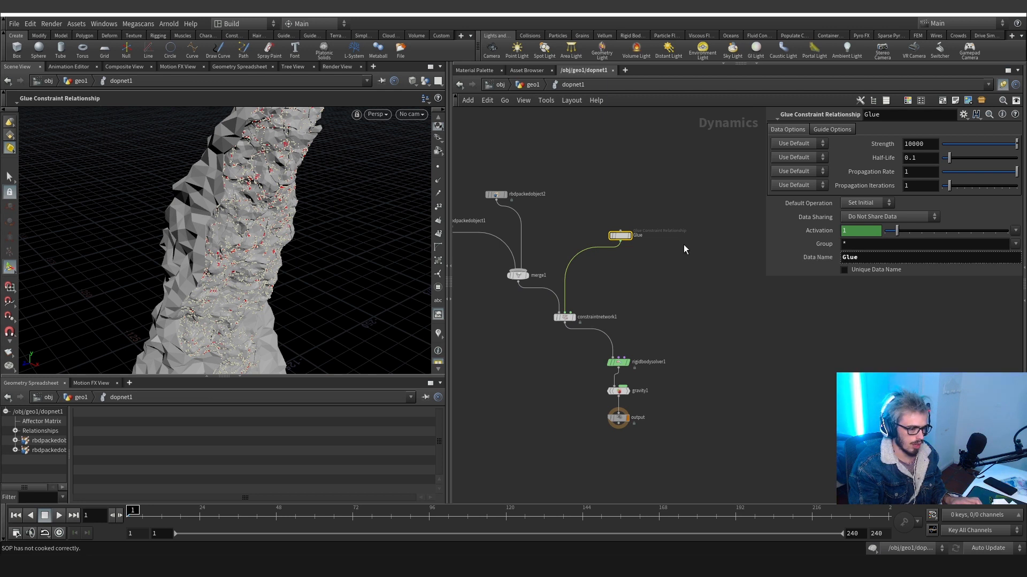
Add a second Merge node and insert it between Glue and the Constraint Network.
scroll(627, 259, "up", 2)
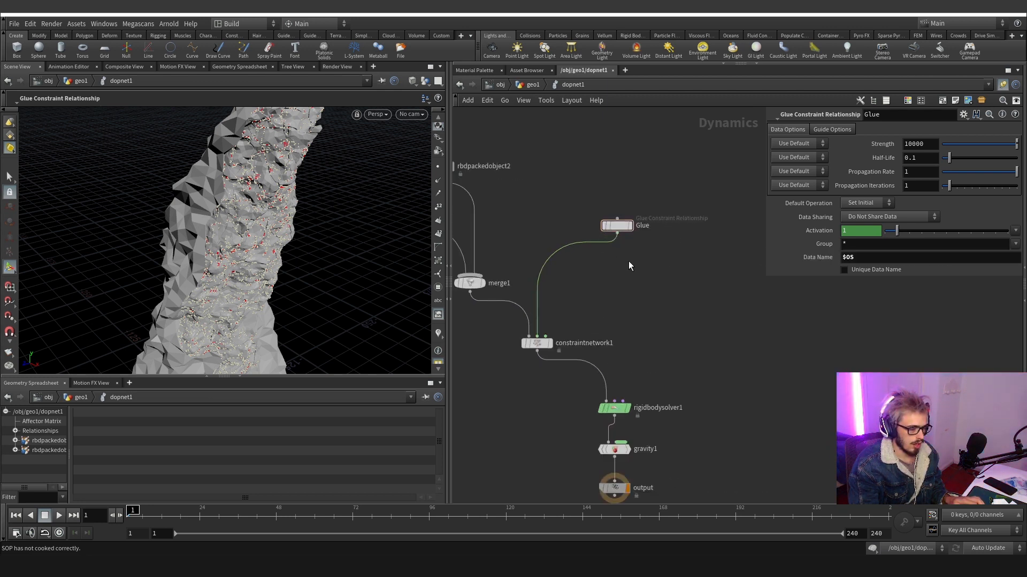
key("Tab")
type("mer")
key("Return")
left_click(594, 290)
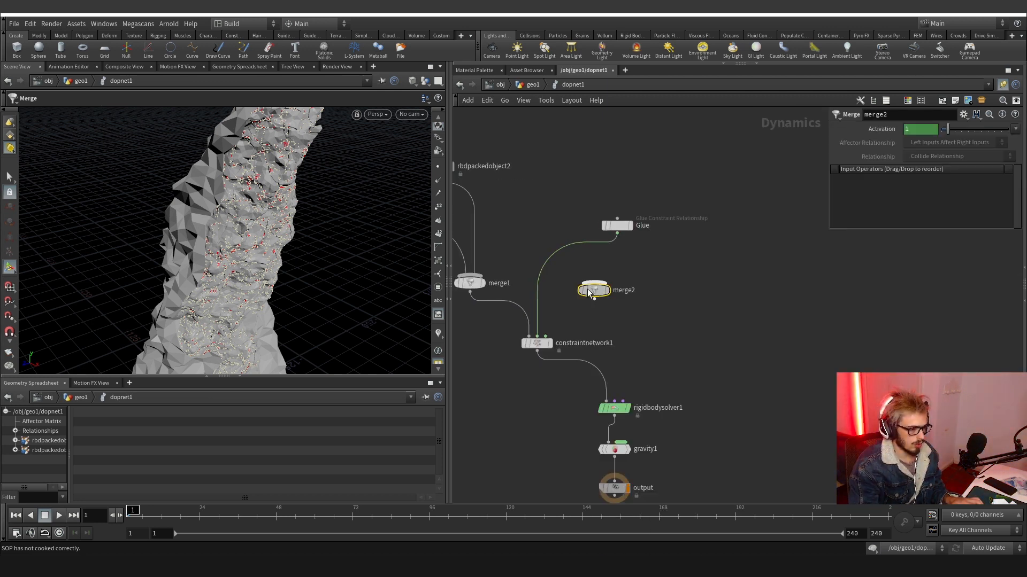
left_click_drag(594, 291, 548, 283)
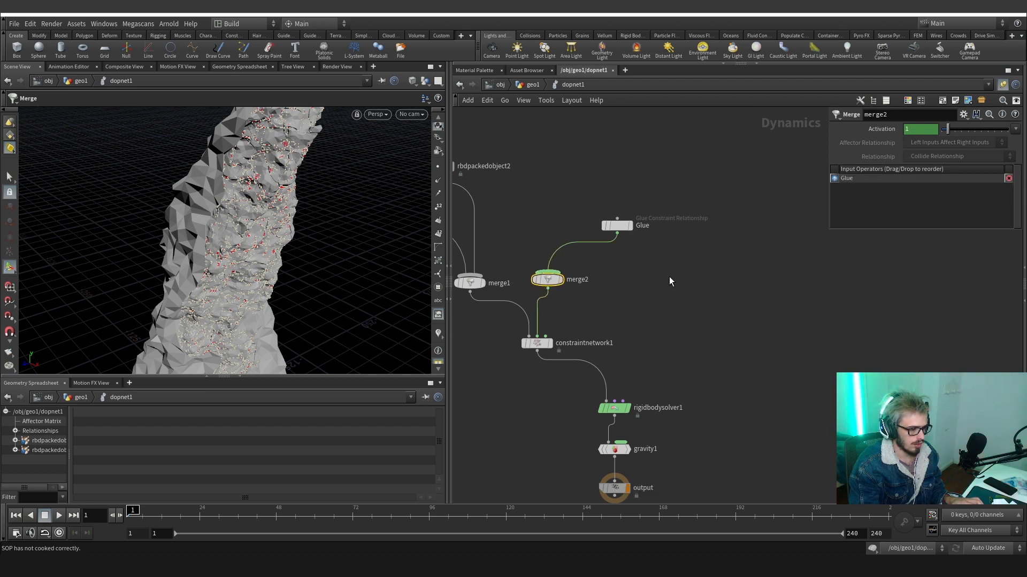
Set the Glue constraint's Strength to 1000000.
left_click(616, 226)
type("10000")
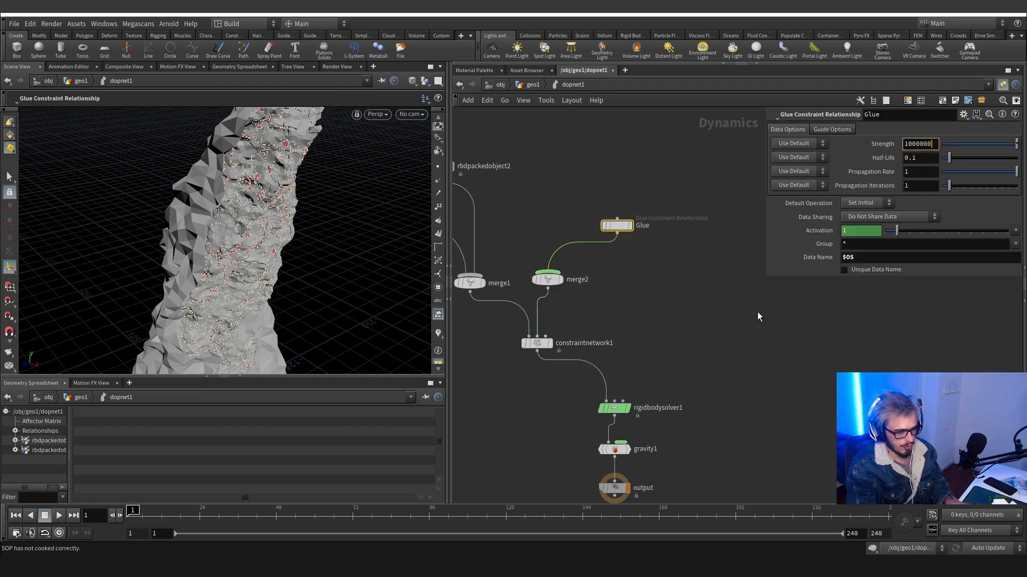
type("00")
key("Return")
Add a Spring Constraint Relationship below Glue and rename it Spring.
key("Tab")
type("spring")
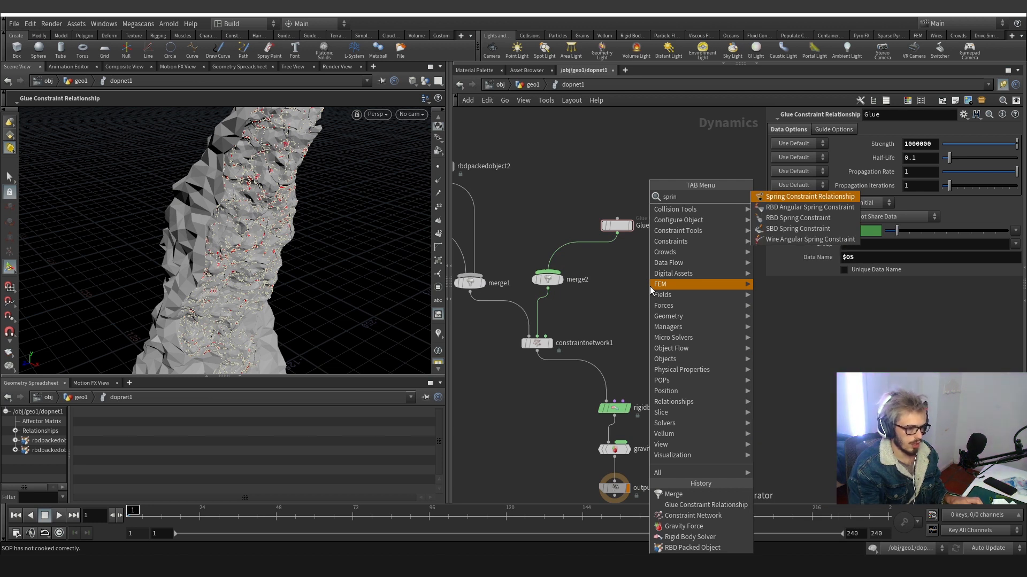
key("Return")
left_click(623, 264)
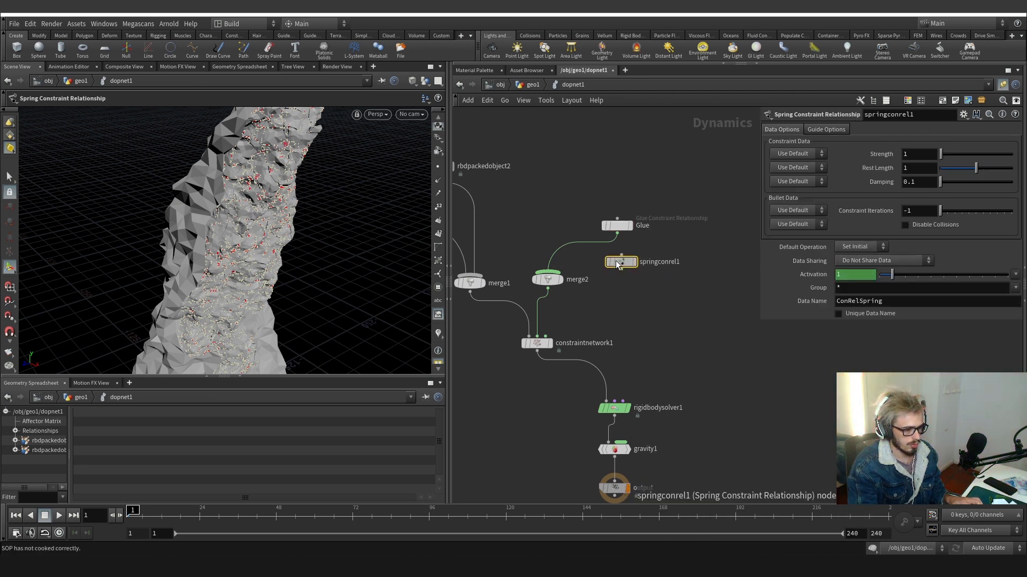
double_click(661, 259)
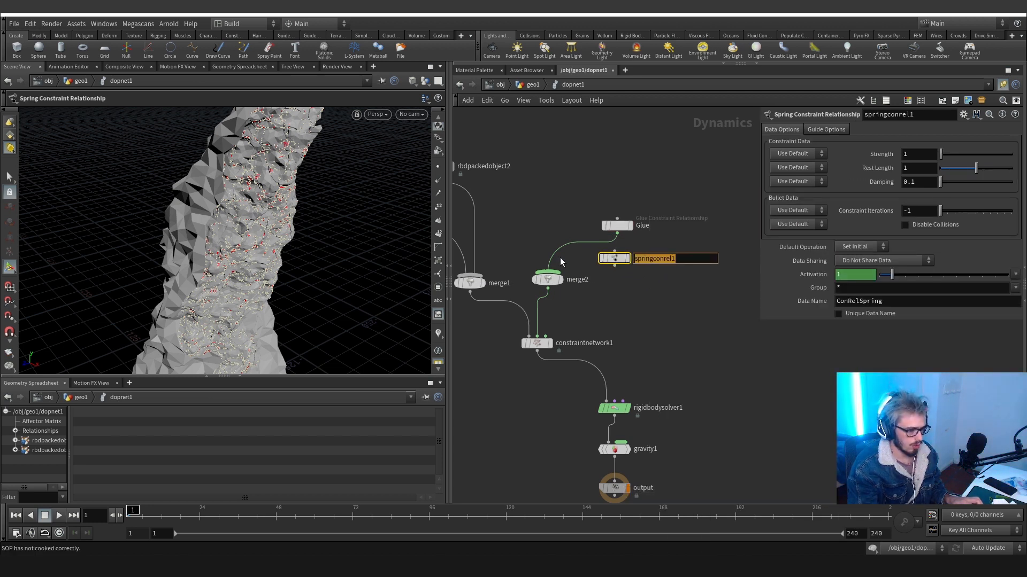
type("S")
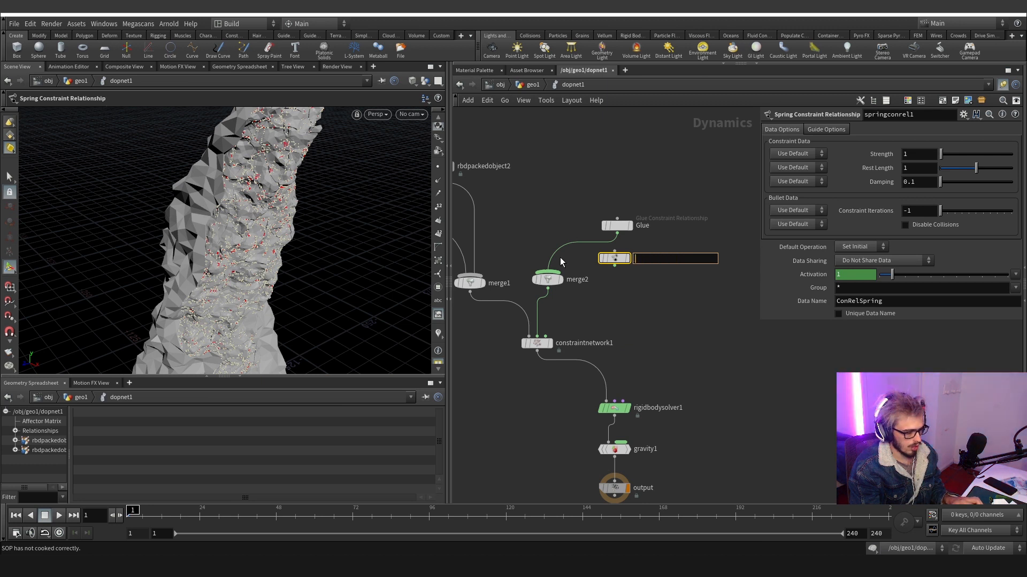
type("pring")
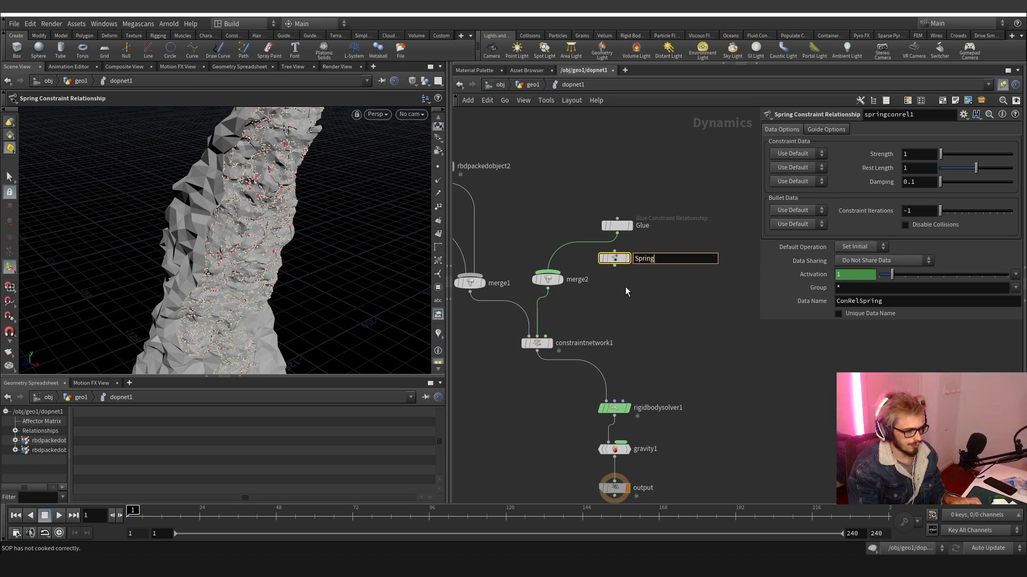
key("Return")
Connect Spring to merge2 and move the Glue and Spring nodes higher above the merge.
left_click_drag(615, 266, 548, 272)
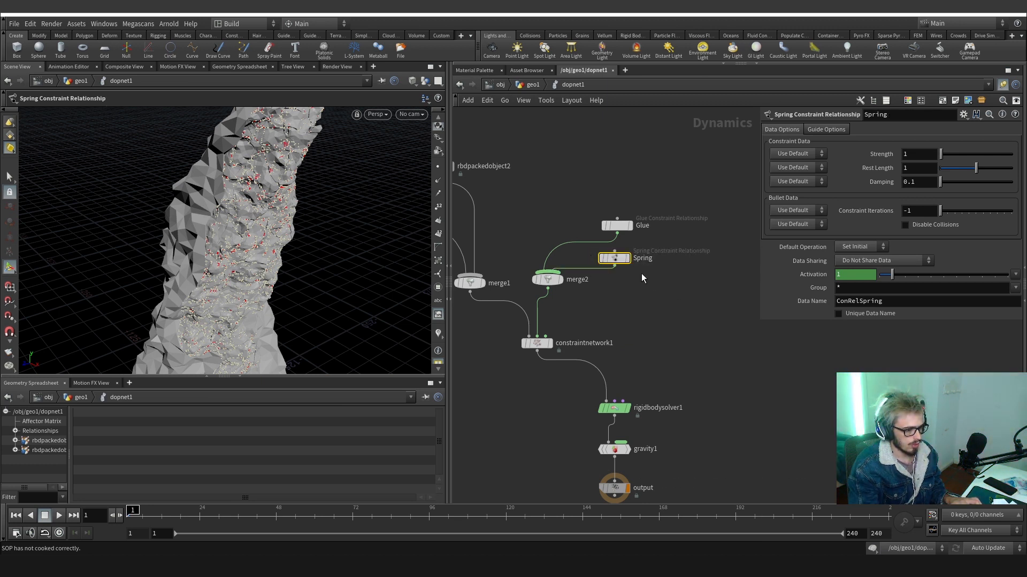
left_click_drag(644, 281, 609, 222)
left_click_drag(619, 258, 619, 230)
left_click(619, 231)
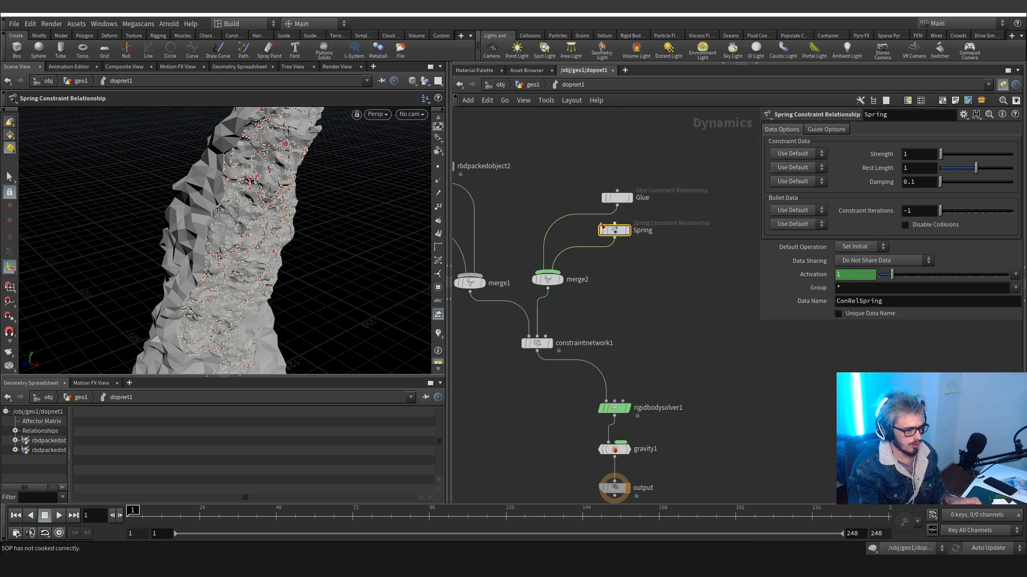
Set the Spring constraint's Data Name to $OS and its Strength to 600.
double_click(901, 302)
type("$OS")
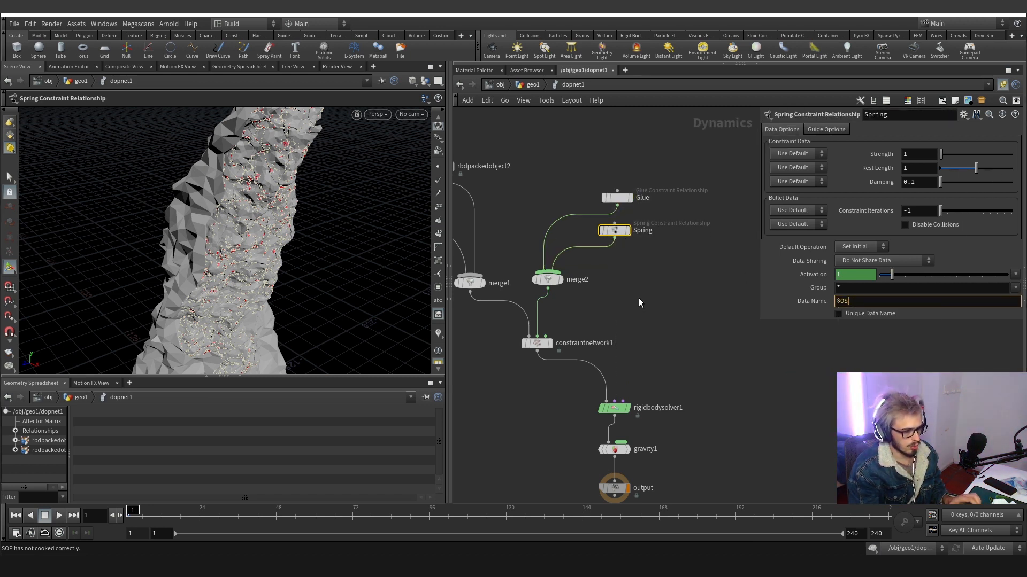
key("Return")
left_click_drag(615, 238, 618, 239)
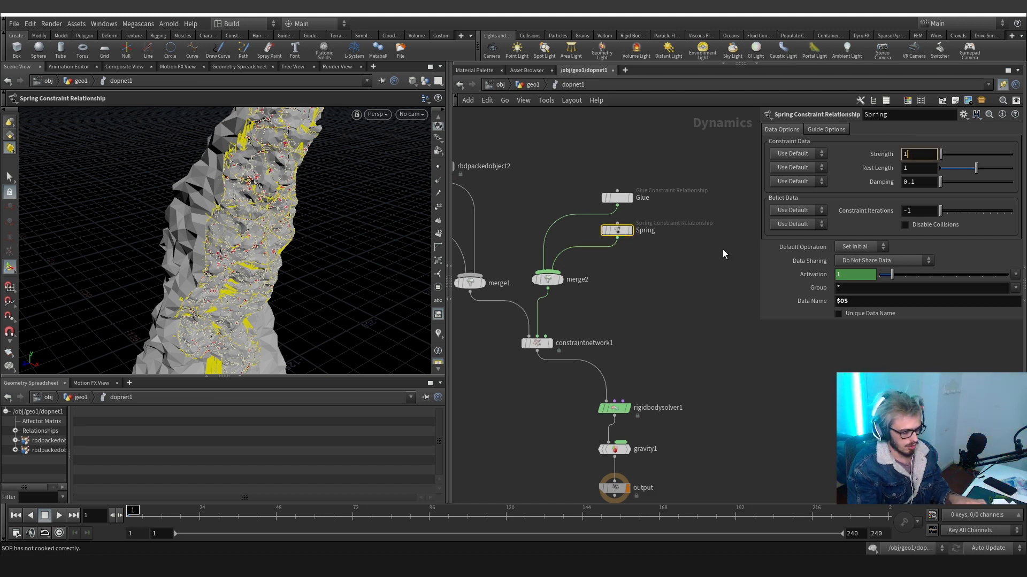
left_click(691, 261)
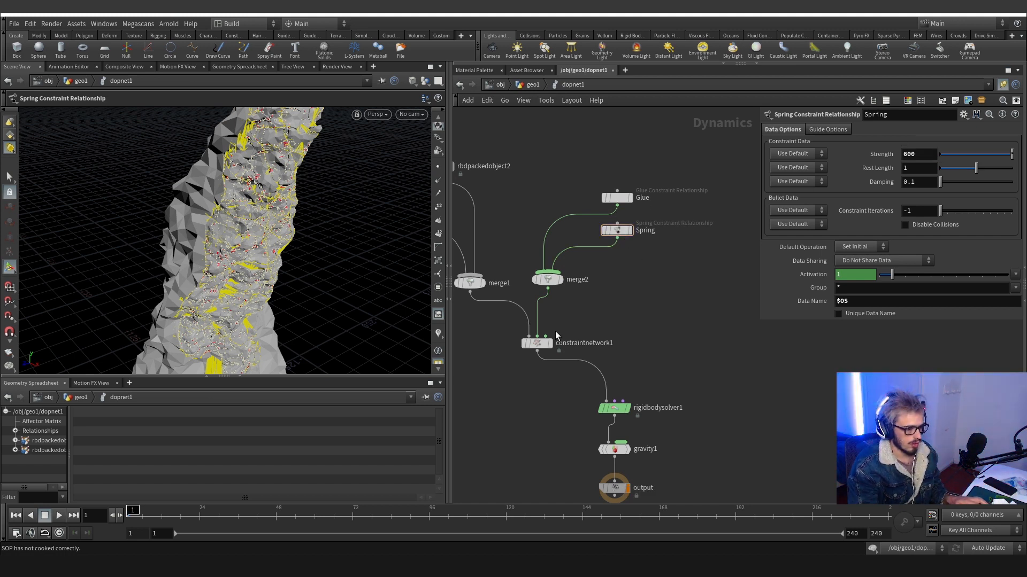
Move the output node slightly farther below the gravity node.
scroll(612, 315, "down", 2)
middle_click_drag(612, 315, 589, 218)
left_click_drag(590, 338, 590, 349)
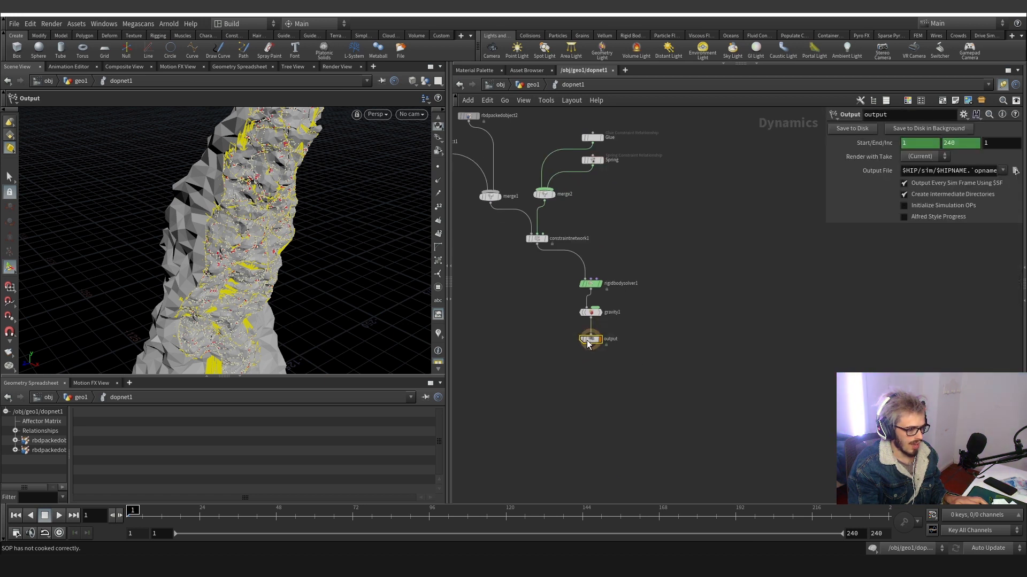
Play the simulation's first frames, scrub through them to examine the pieces and constraints up close, and return to frame 1.
left_click_drag(265, 220, 236, 224, "alt")
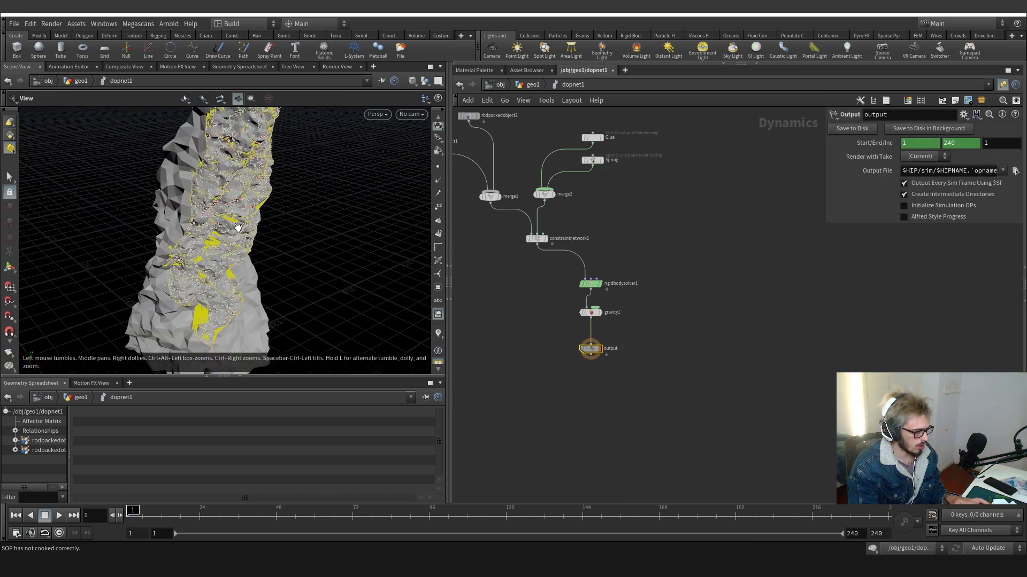
right_click_drag(236, 224, 215, 284, "alt")
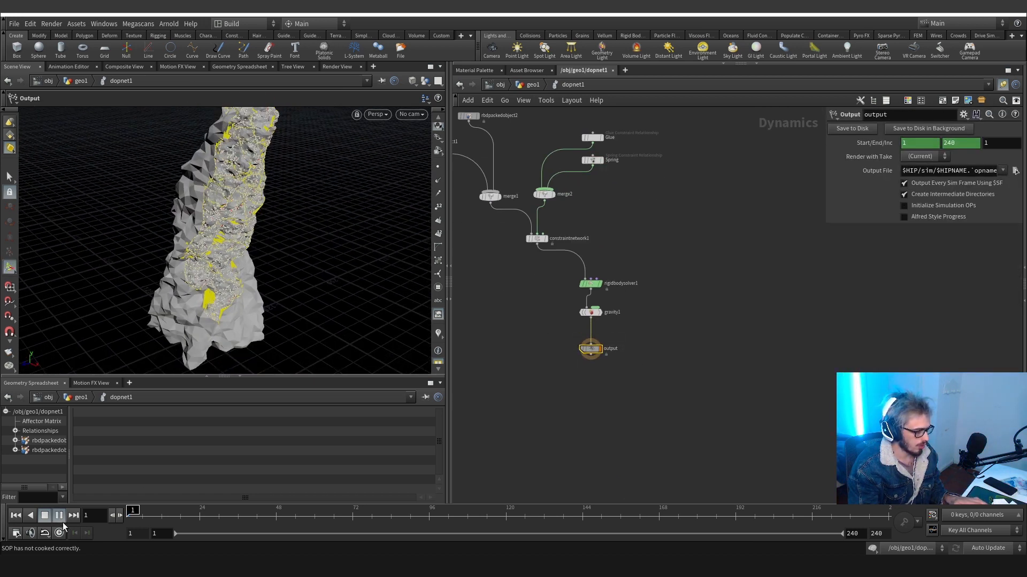
left_click(62, 522)
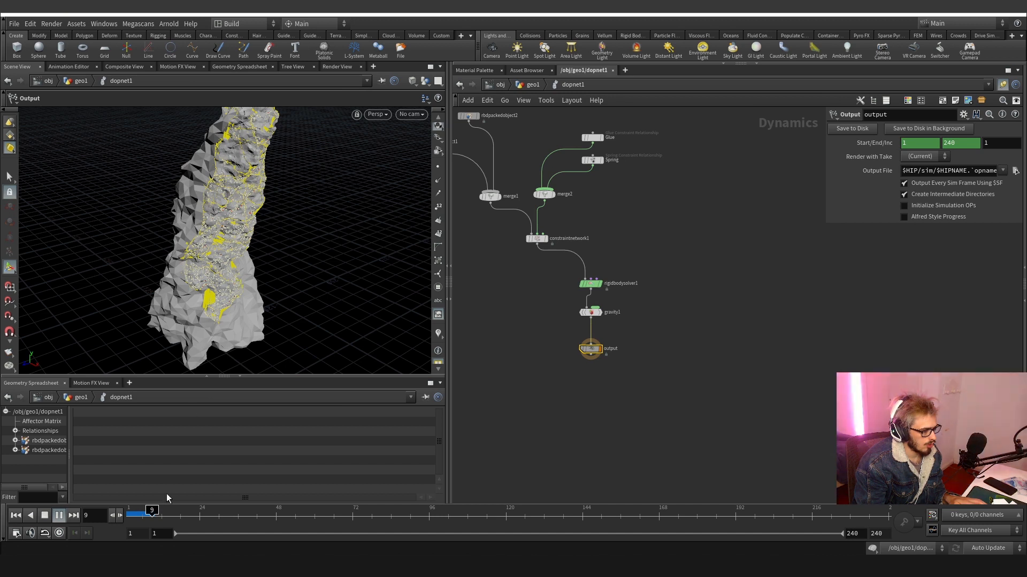
left_click(137, 514)
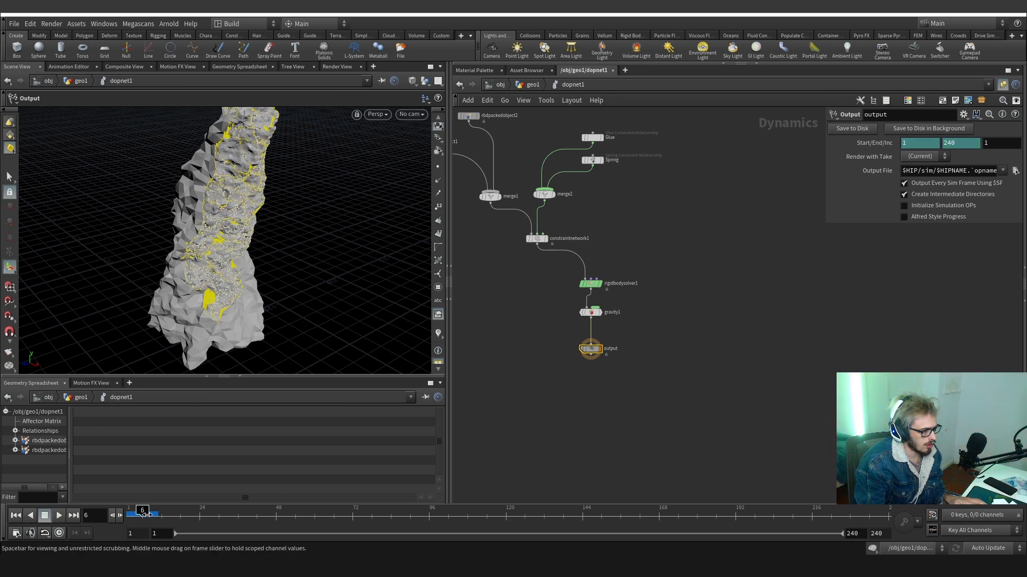
left_click_drag(198, 241, 265, 214, "alt")
right_click_drag(266, 214, 156, 179, "alt")
left_click_drag(156, 179, 156, 193, "alt")
mouse_move(138, 517)
left_mouse_down()
mouse_move(163, 517)
mouse_move(131, 515)
mouse_move(324, 401)
left_mouse_up()
middle_click_drag(549, 300, 543, 390)
left_click_drag(155, 514, 123, 518)
Add a SOP Solver node wired into the third input of constraintnetwork1.
scroll(541, 318, "up", 3)
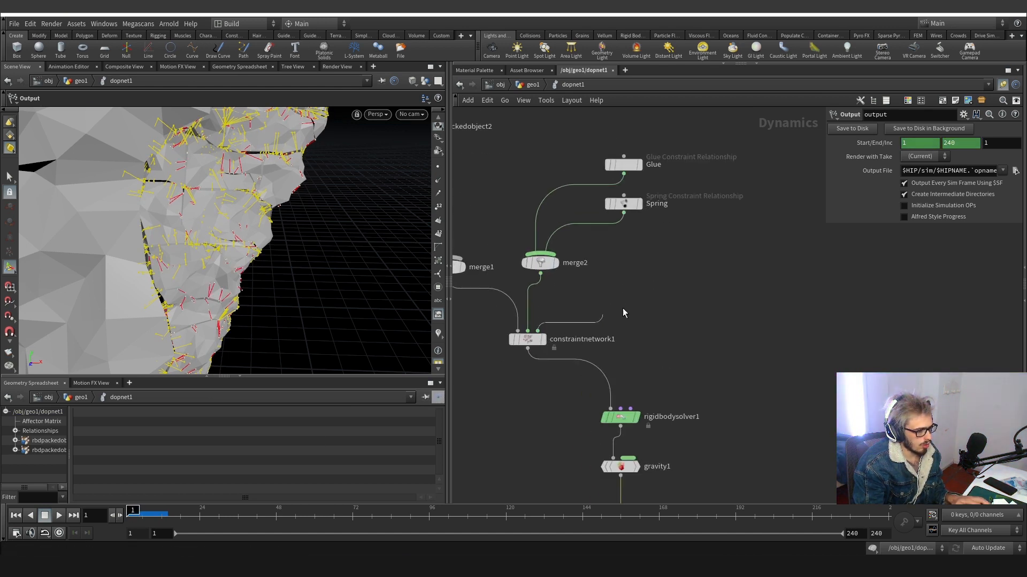
key("Tab")
type("sopsol")
key("Return")
left_click(697, 281)
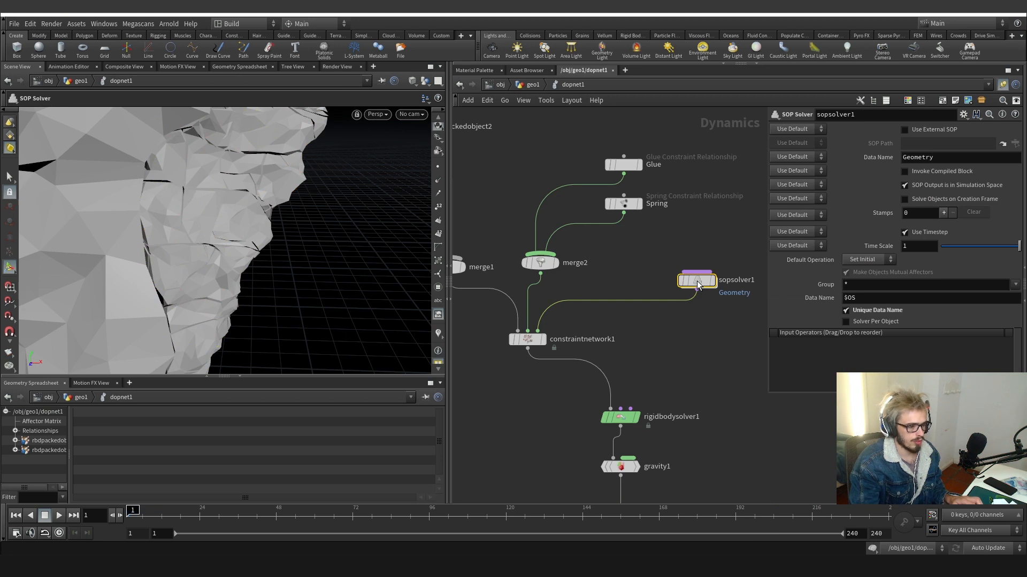
Go inside sopsolver1 and display the relationship_geometry node.
double_click(696, 282)
middle_click_drag(691, 265, 548, 283)
scroll(550, 286, "down", 4)
scroll(644, 315, "up", 3)
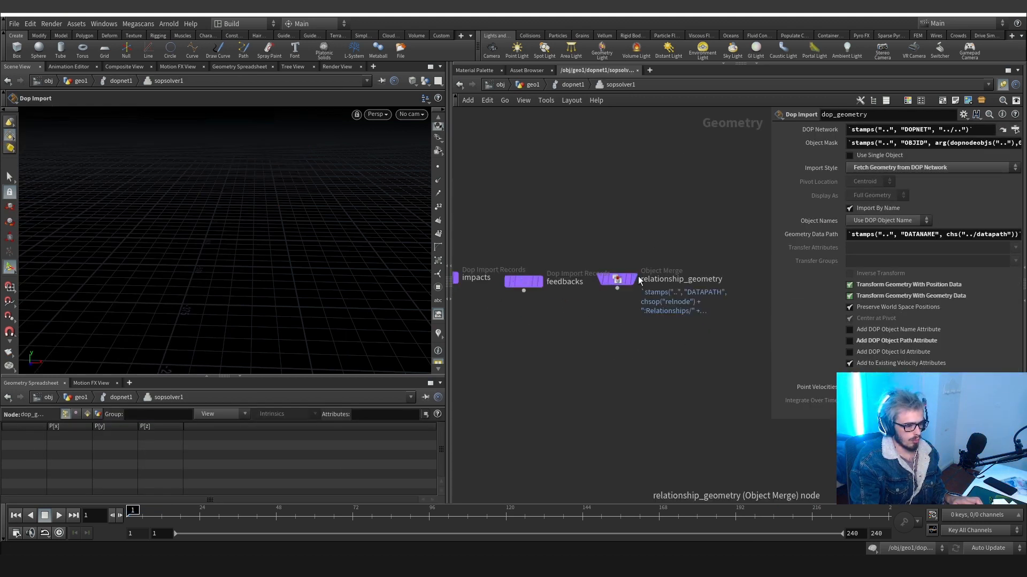
left_click(637, 277)
scroll(639, 324, "down", 1)
middle_click_drag(632, 325, 596, 251)
Attach an Attribute Wrangle below relationship_geometry.
left_click(584, 222)
key("Tab")
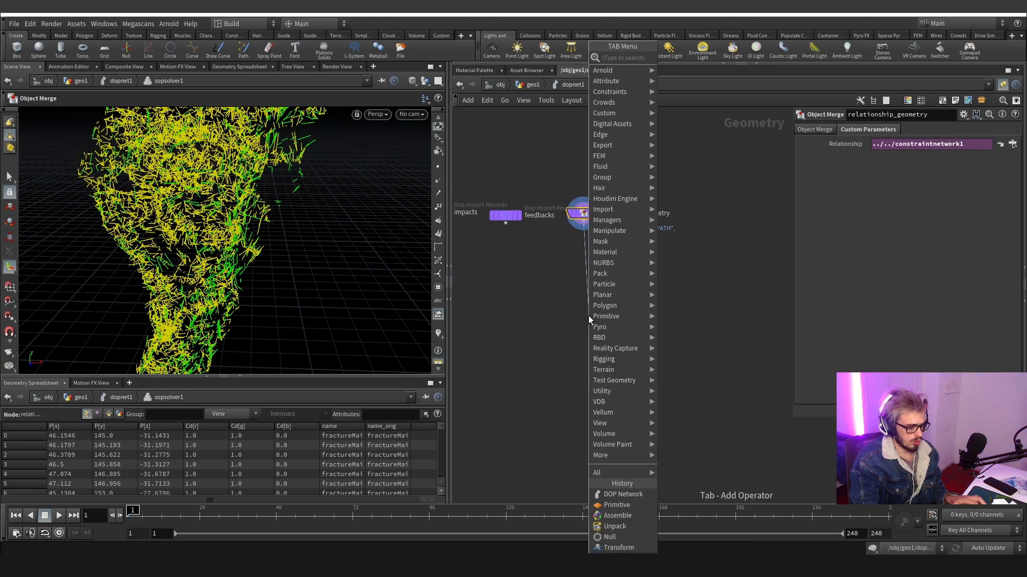
type("wrangle")
key("Return")
left_click(588, 320)
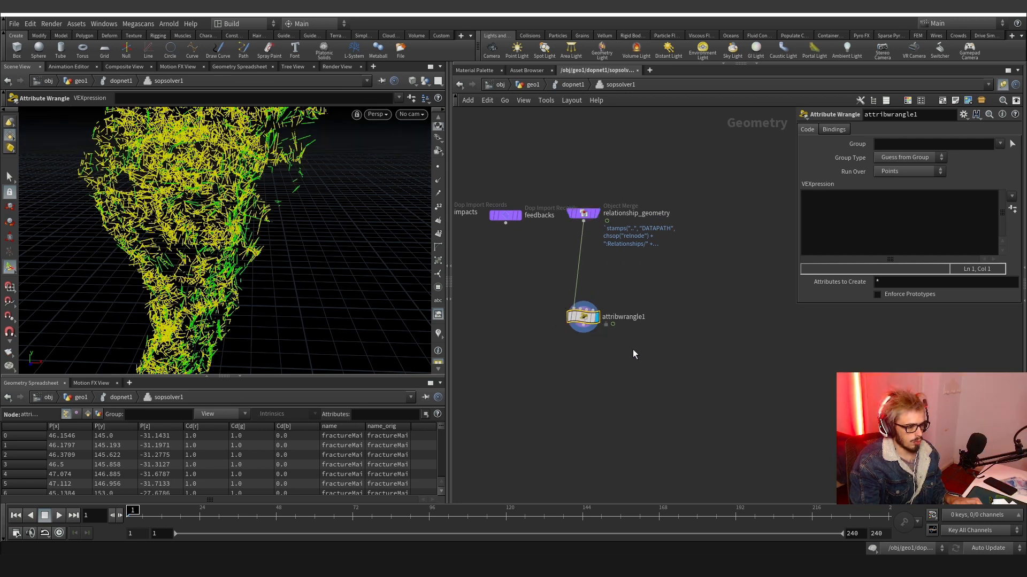
left_click(909, 171)
left_click(894, 190)
left_click(884, 204)
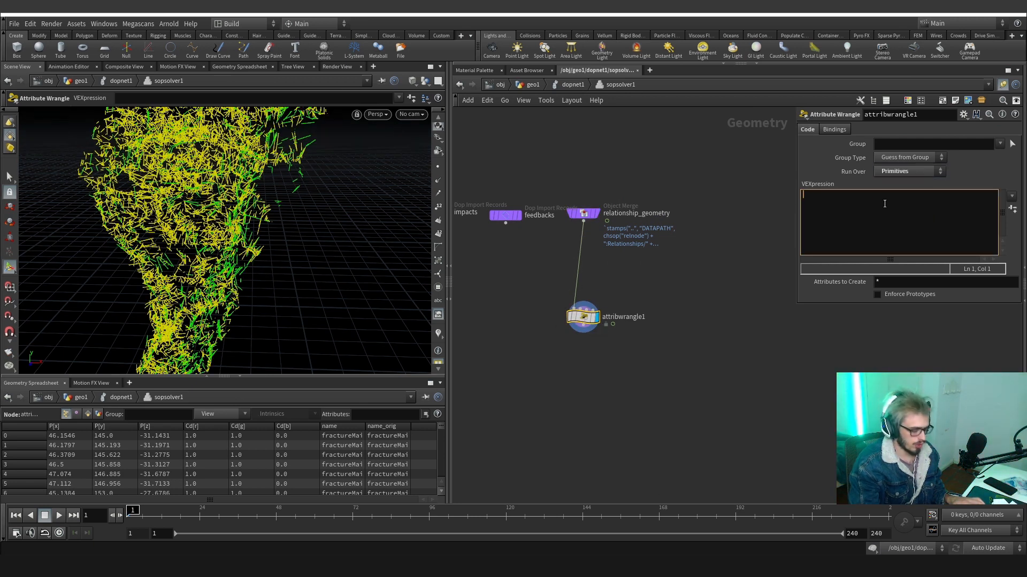
type("if(")
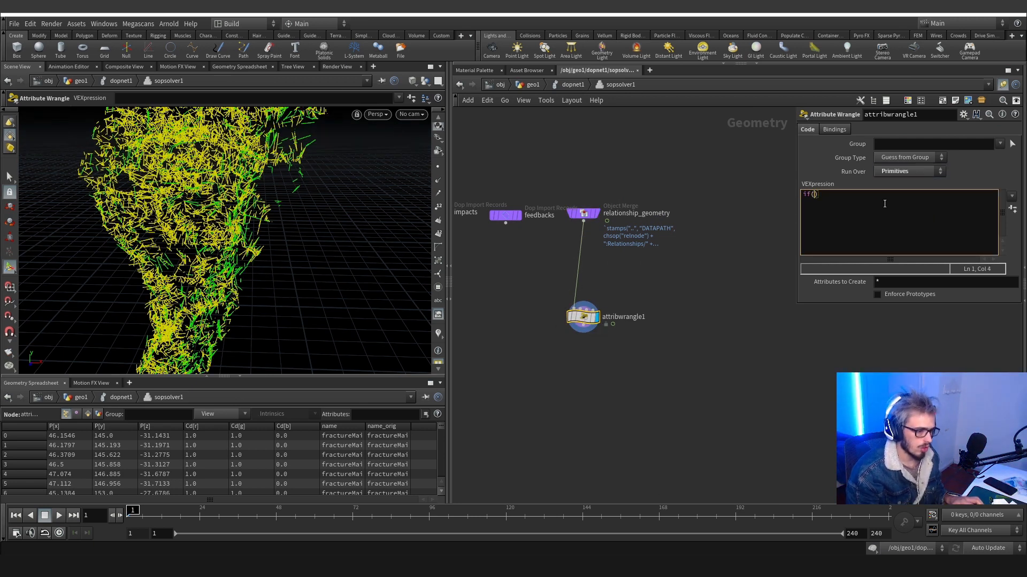
type("@distanc")
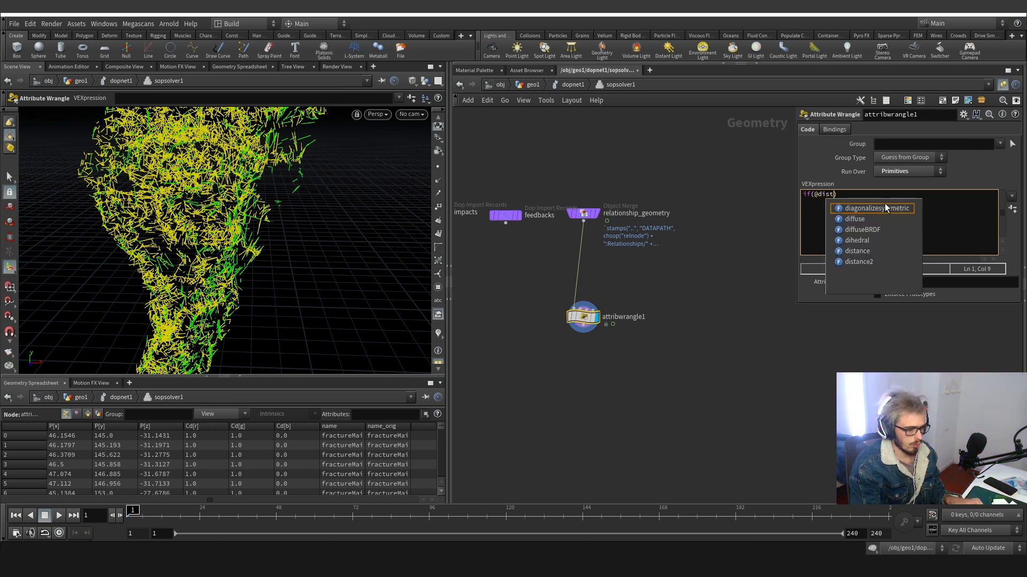
type("e")
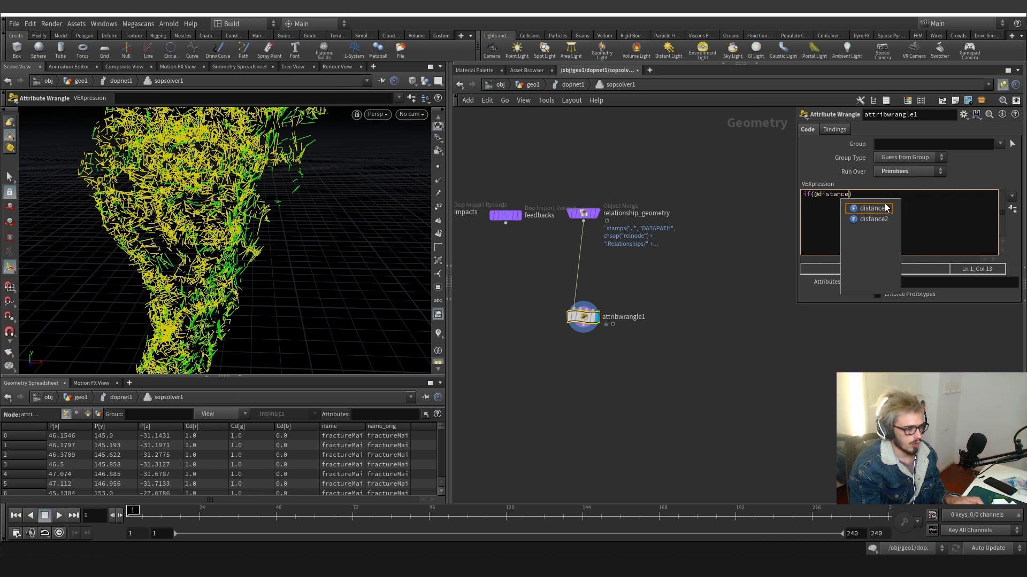
type(">")
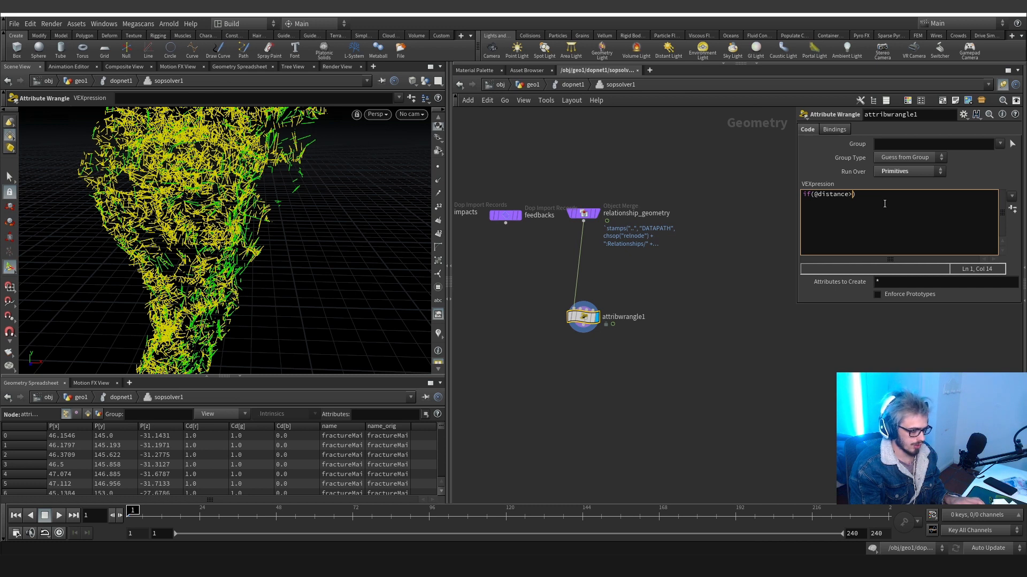
type("@restle")
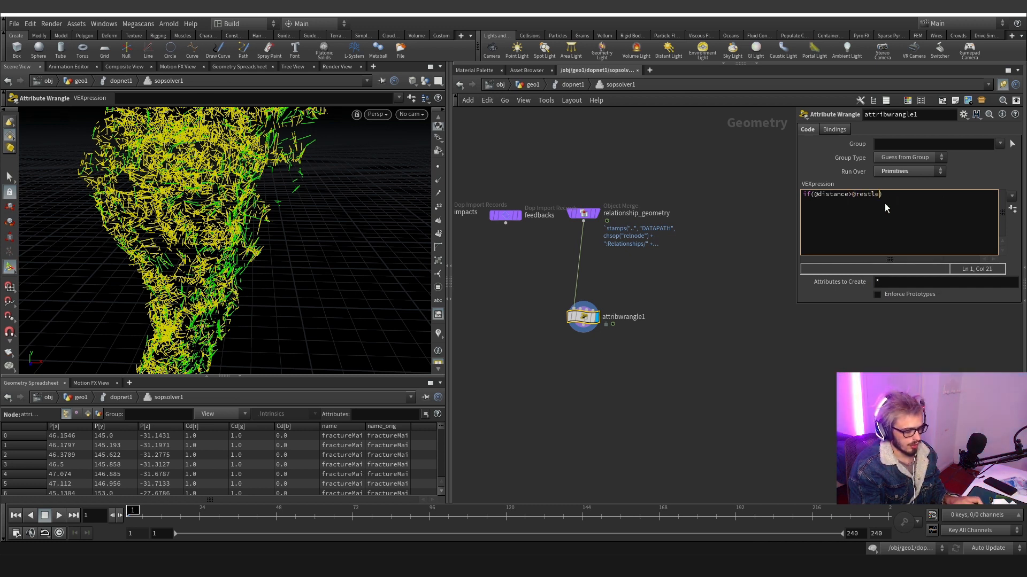
type("ngth*")
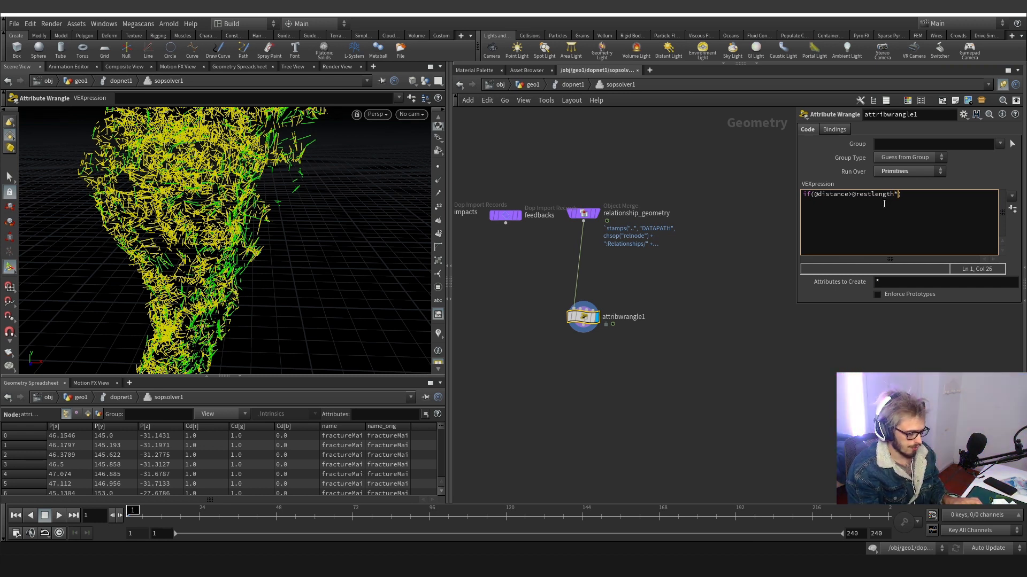
type("chf(")
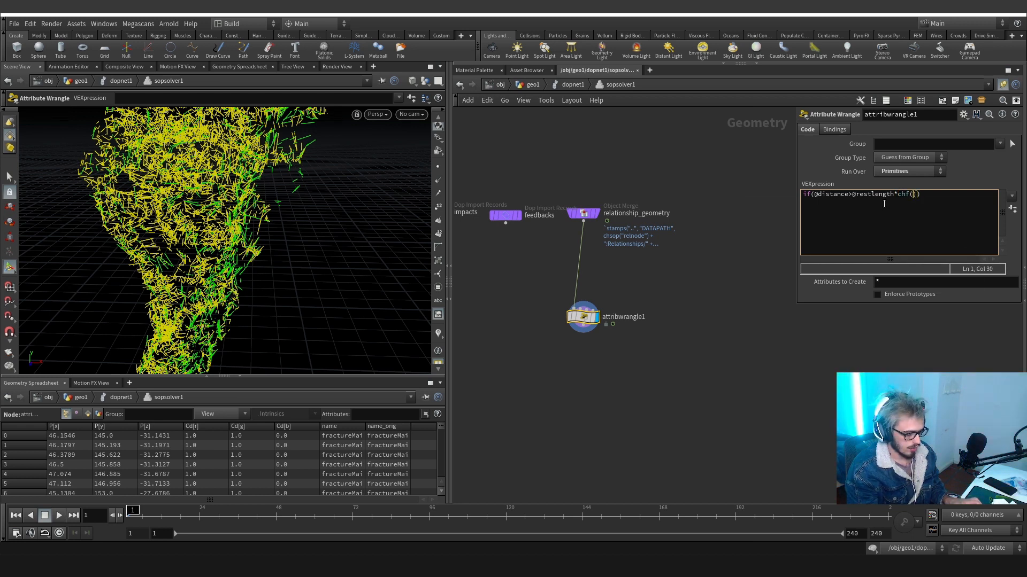
type("'treshMult")
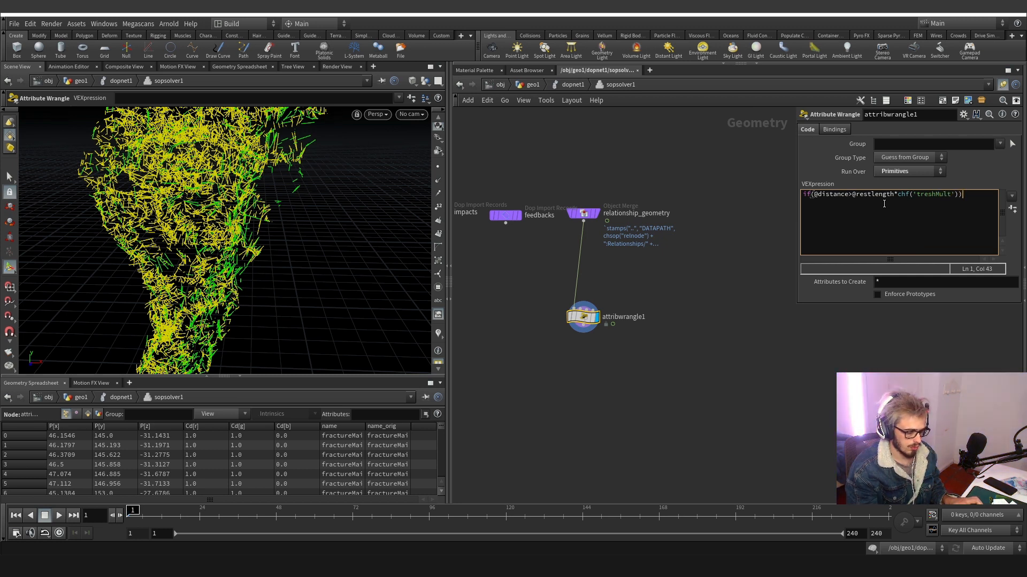
type("{")
key("Return")
type("rem")
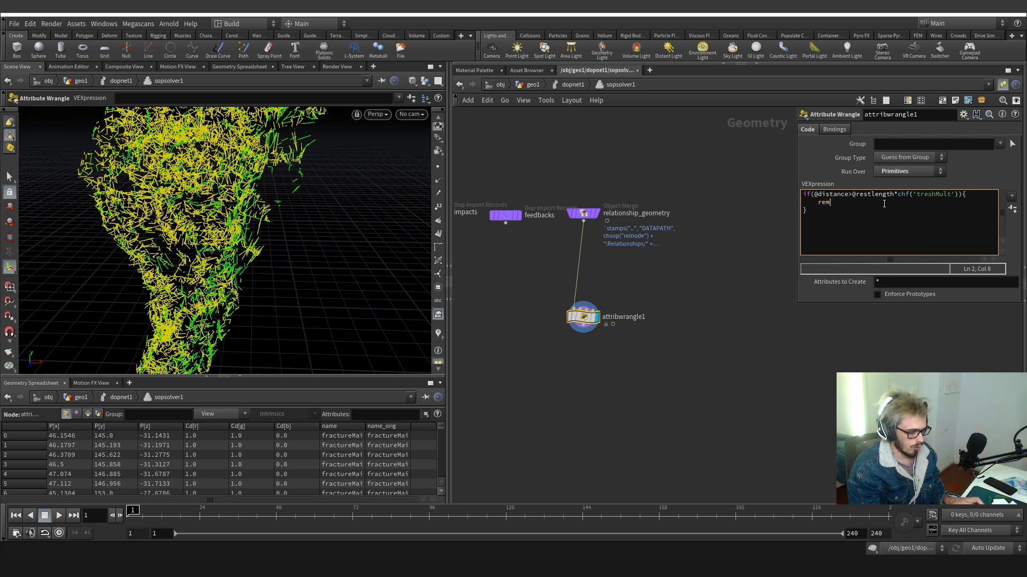
type("oveprim()")
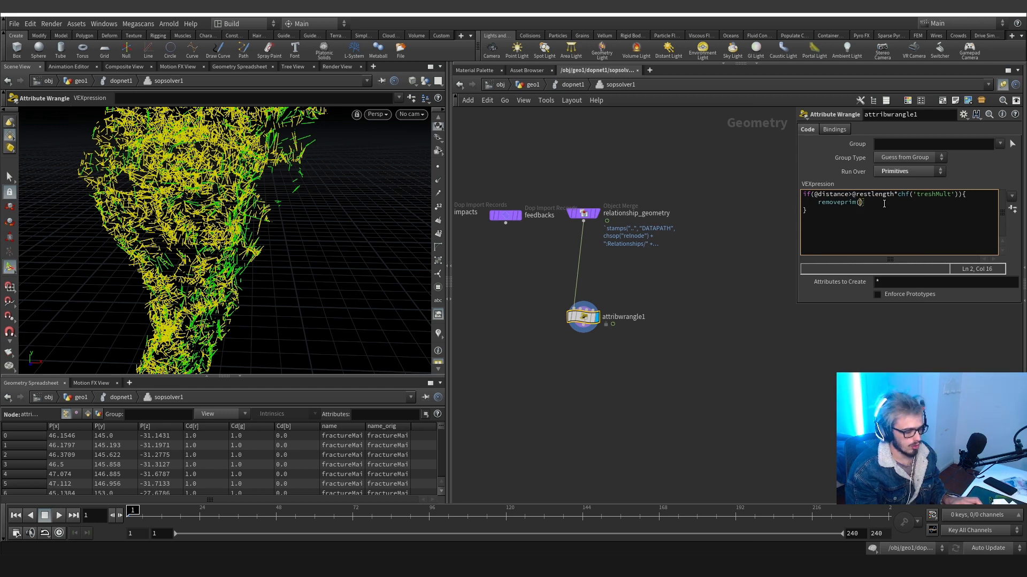
type("0,@primnum,0")
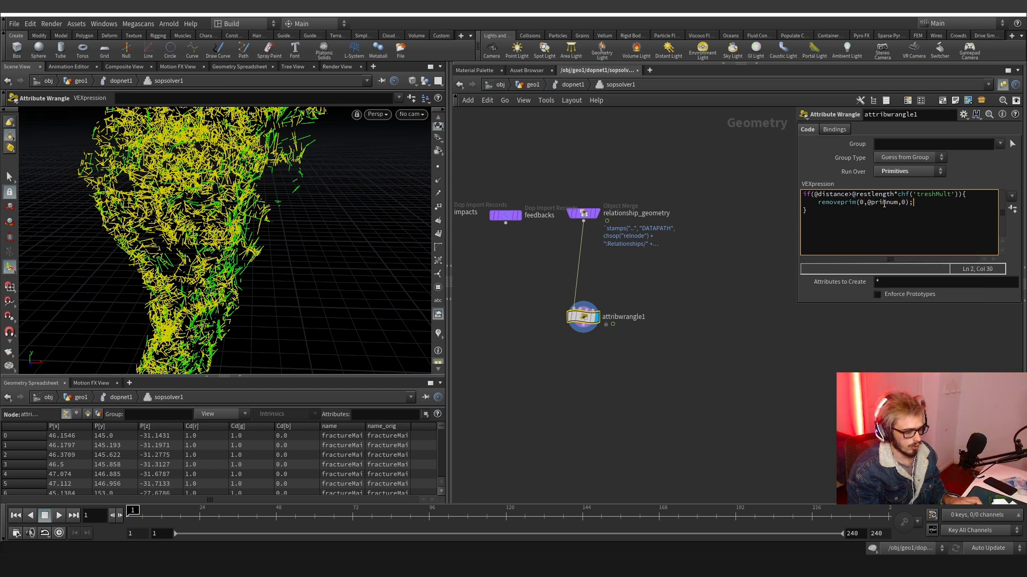
left_click(909, 141)
type("@const")
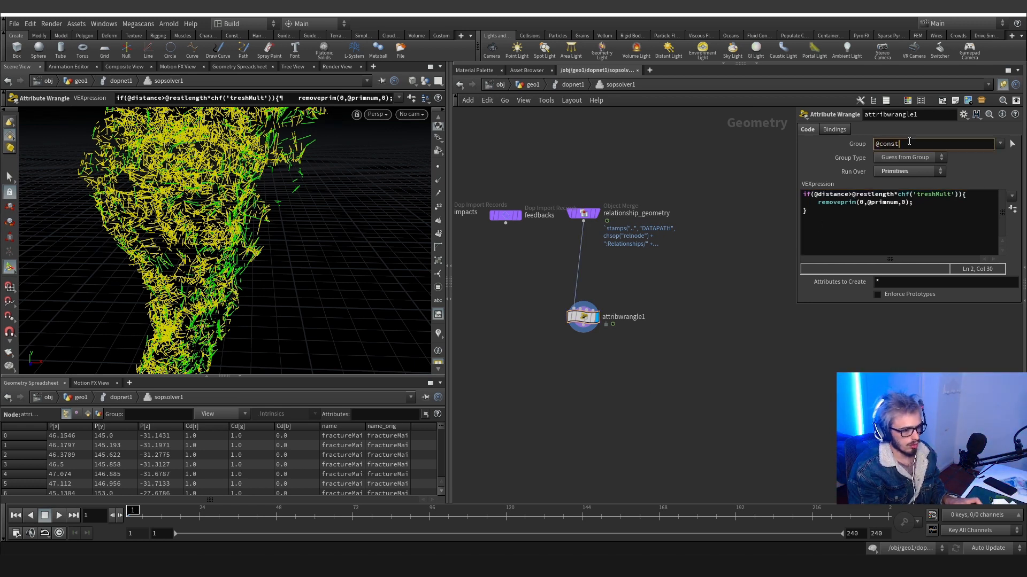
type("raint")
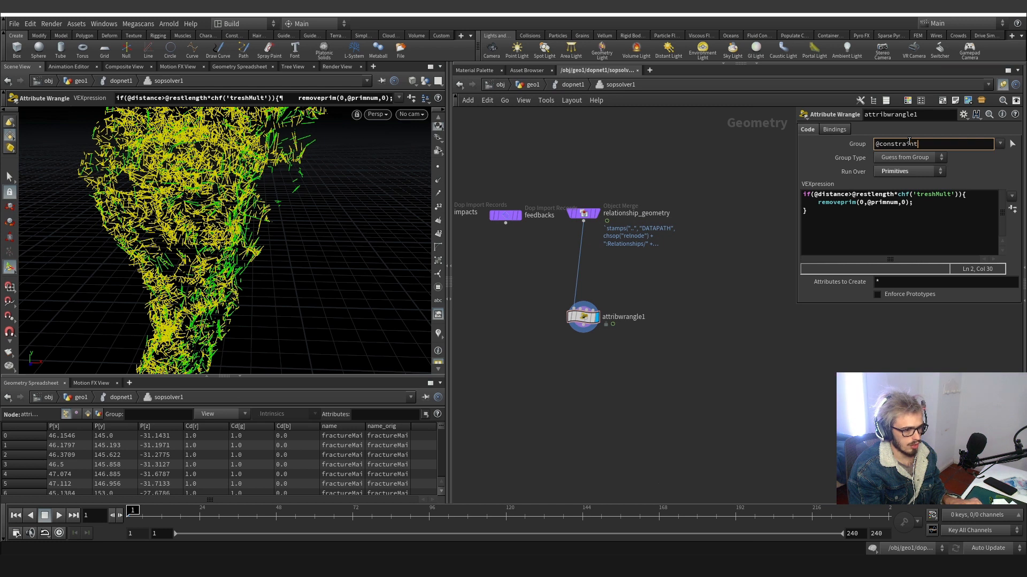
type("_na")
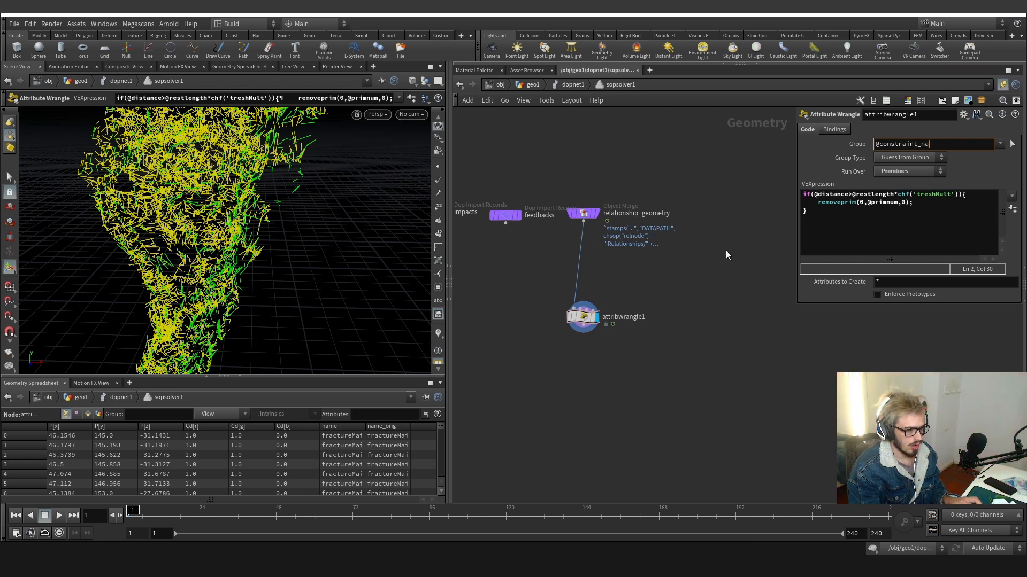
type("me=Sprin")
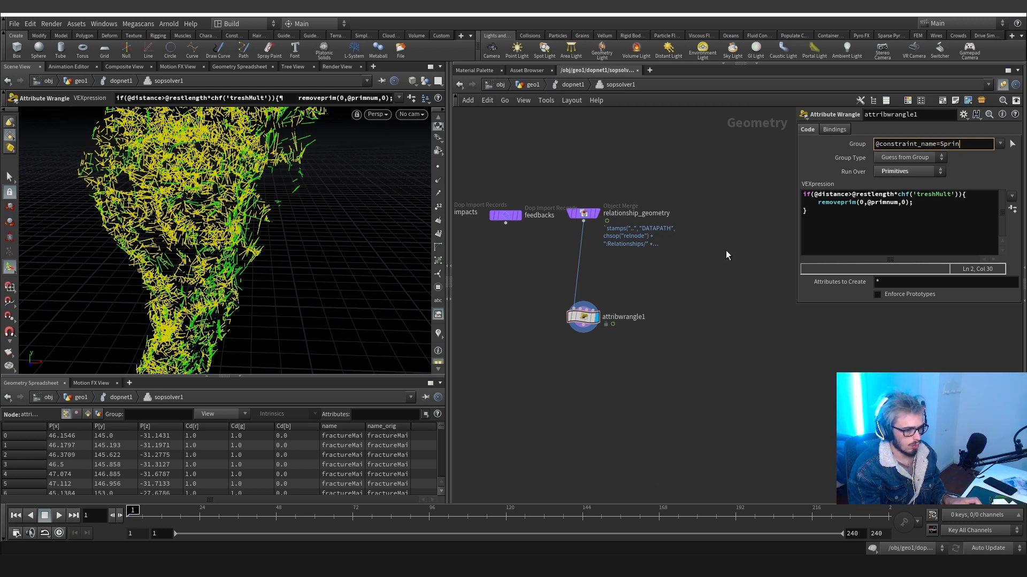
type("g")
key("Return")
Go up to geo1 and check the length attribute settings of both Connect Adjacent Pieces nodes.
left_click(517, 87)
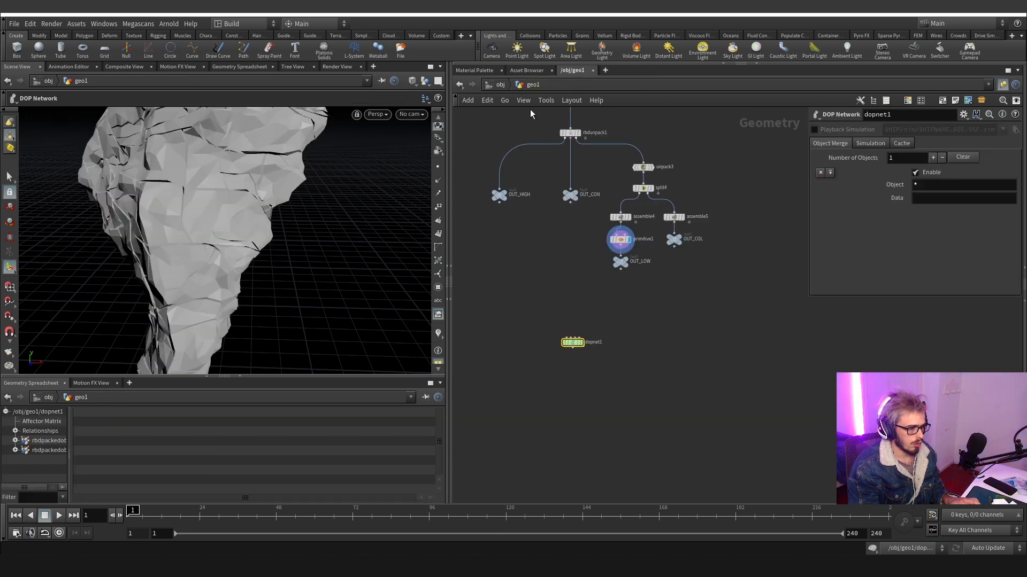
scroll(554, 259, "up", 3)
middle_click_drag(577, 198, 595, 294)
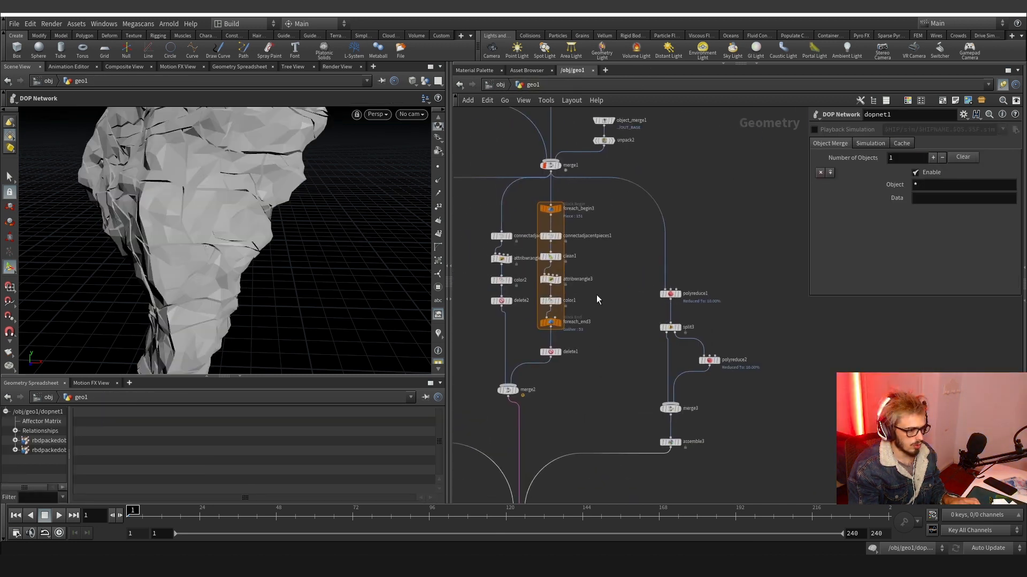
left_click_drag(471, 239, 501, 226)
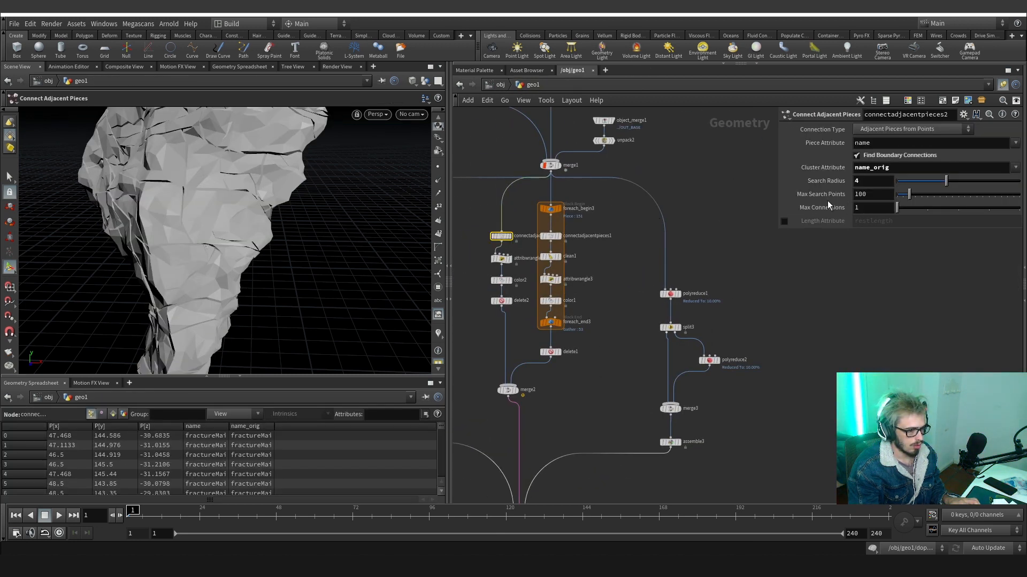
left_click(550, 236)
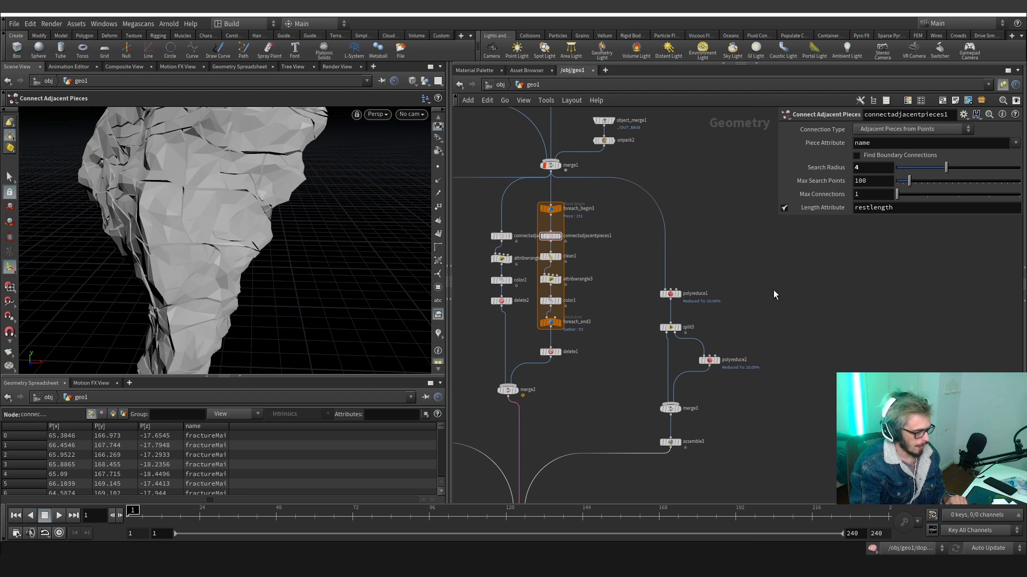
middle_click_drag(760, 385, 767, 239)
middle_click_drag(567, 416, 634, 272)
scroll(652, 409, "up", 2)
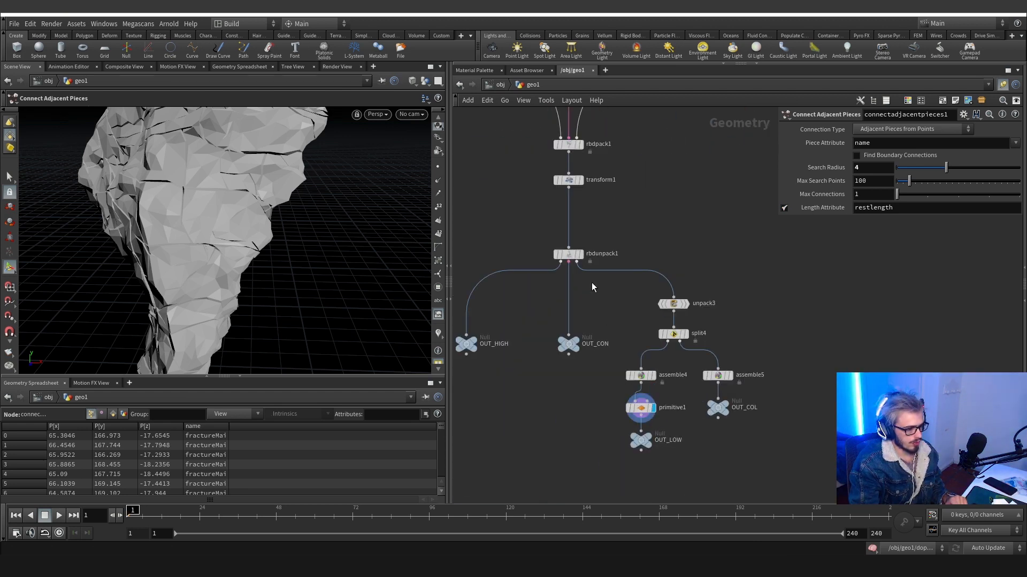
Return to the wrangle inside sopsolver1, create the treshMult parameter from the VEX code and set it to 1.4.
scroll(591, 334, "down", 2)
middle_click_drag(591, 350, 594, 215)
scroll(581, 351, "up", 2)
double_click(579, 348)
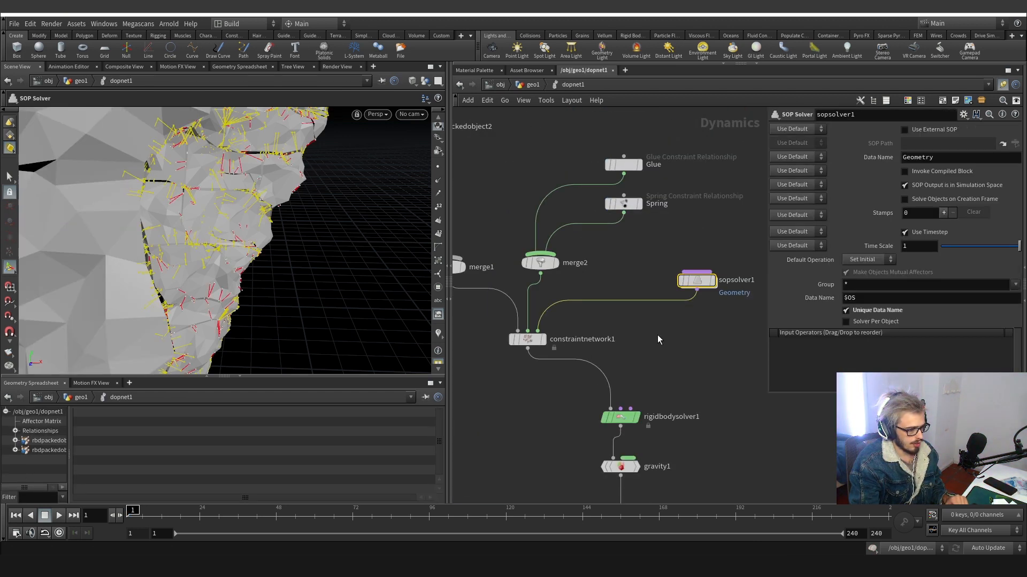
double_click(697, 281)
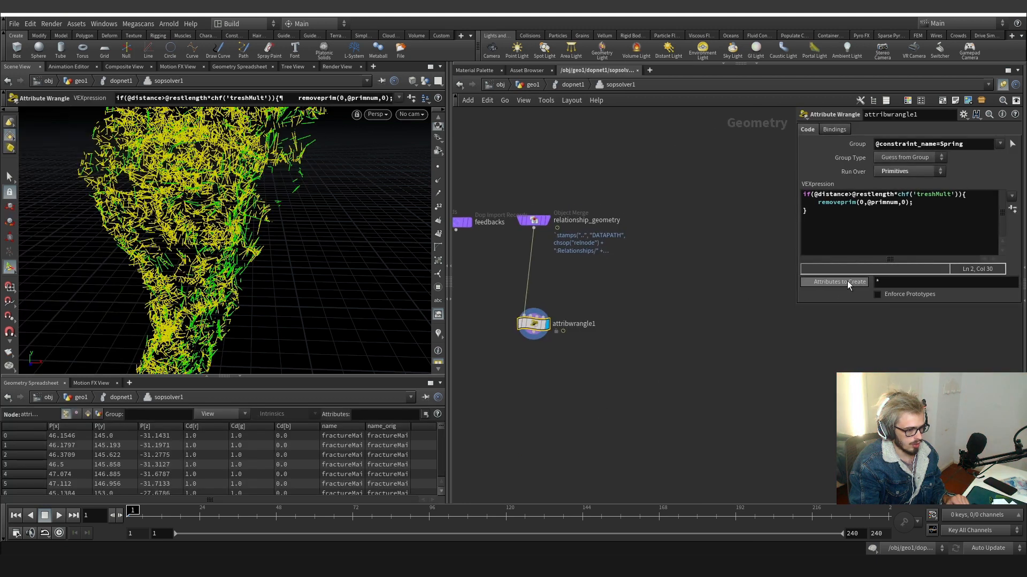
left_click(1009, 211)
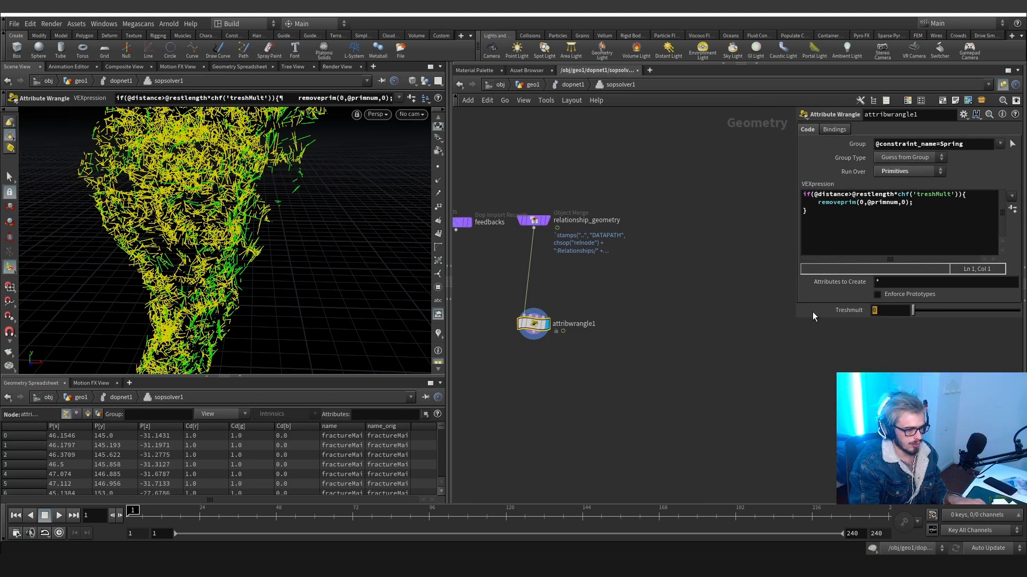
type("1.")
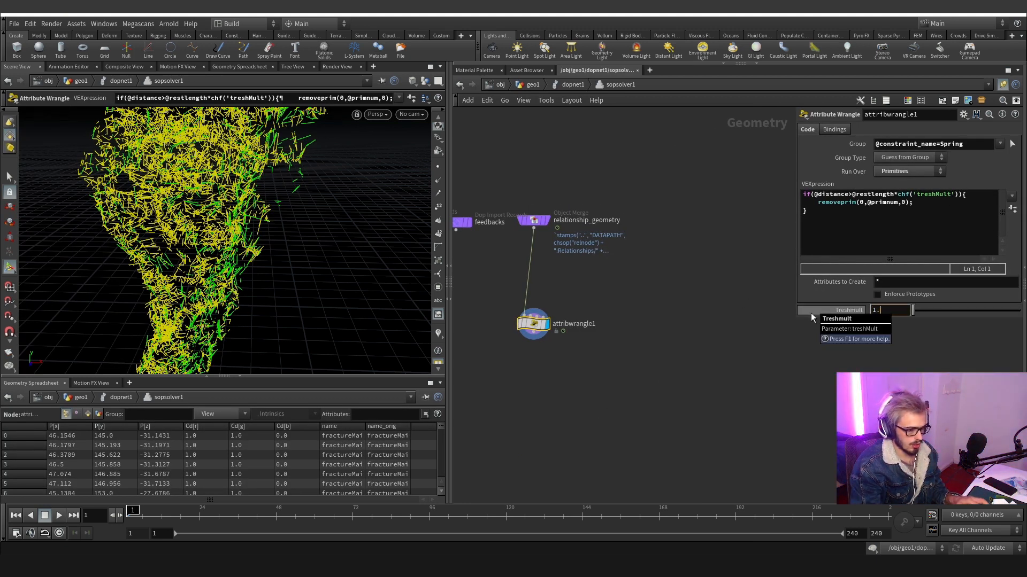
key("BackSpace")
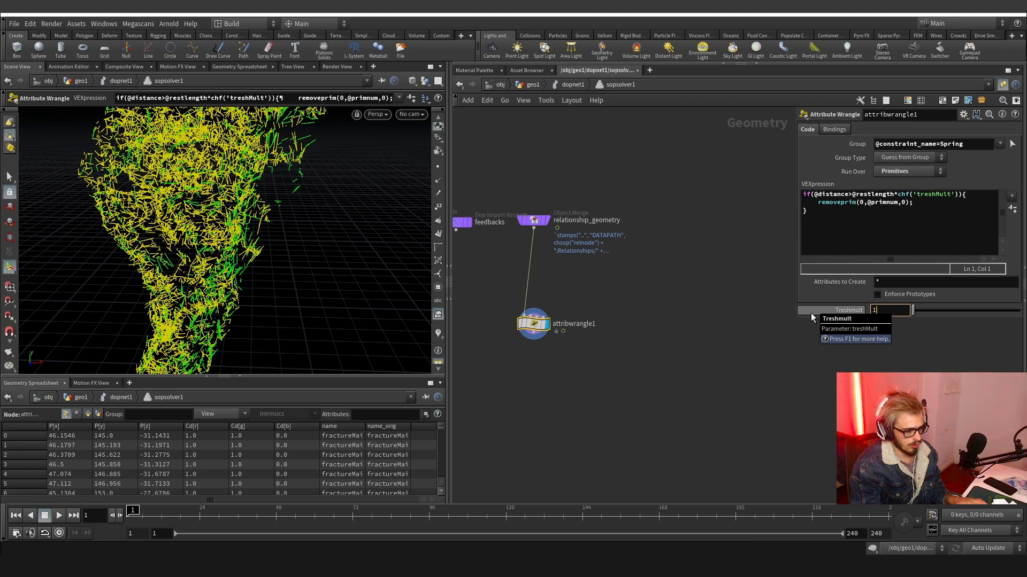
type(".4")
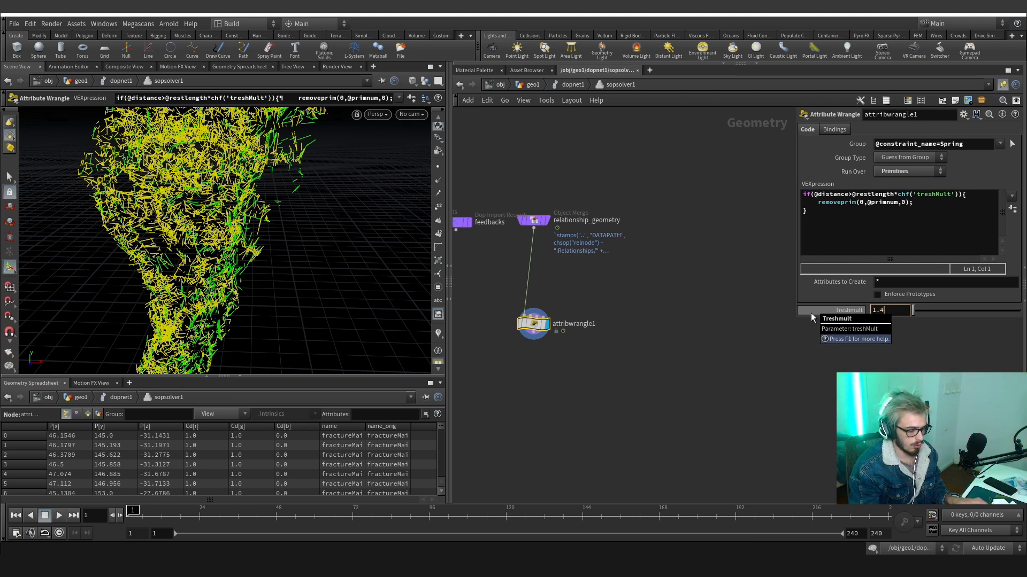
key("Return")
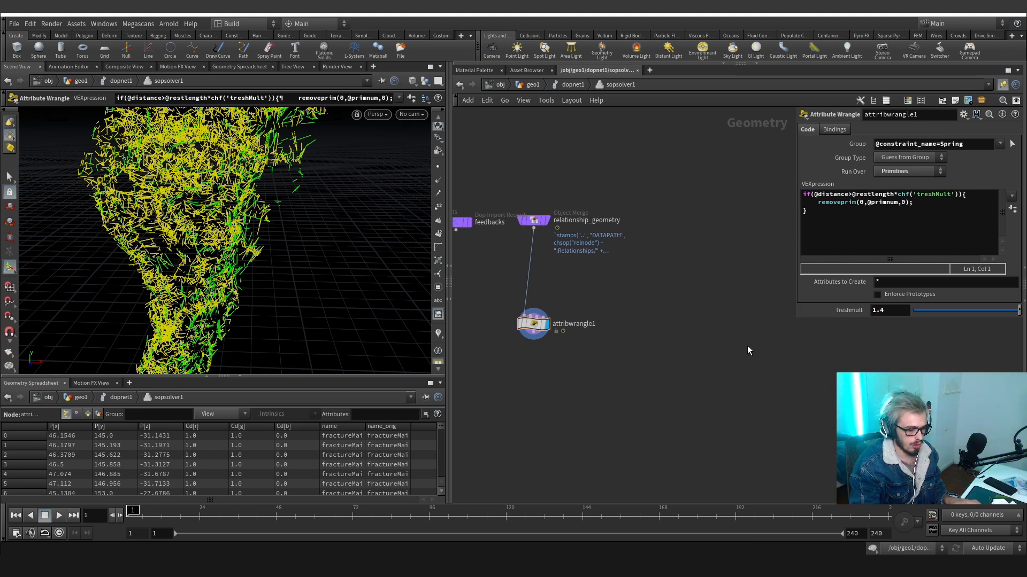
double_click(850, 195)
left_click_drag(858, 196, 882, 197)
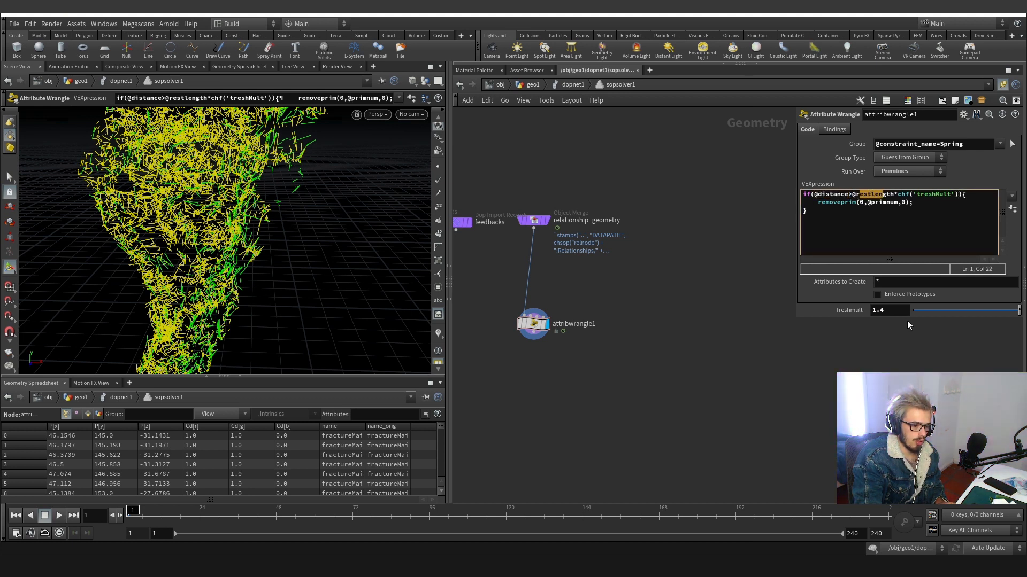
left_click_drag(892, 311, 869, 310)
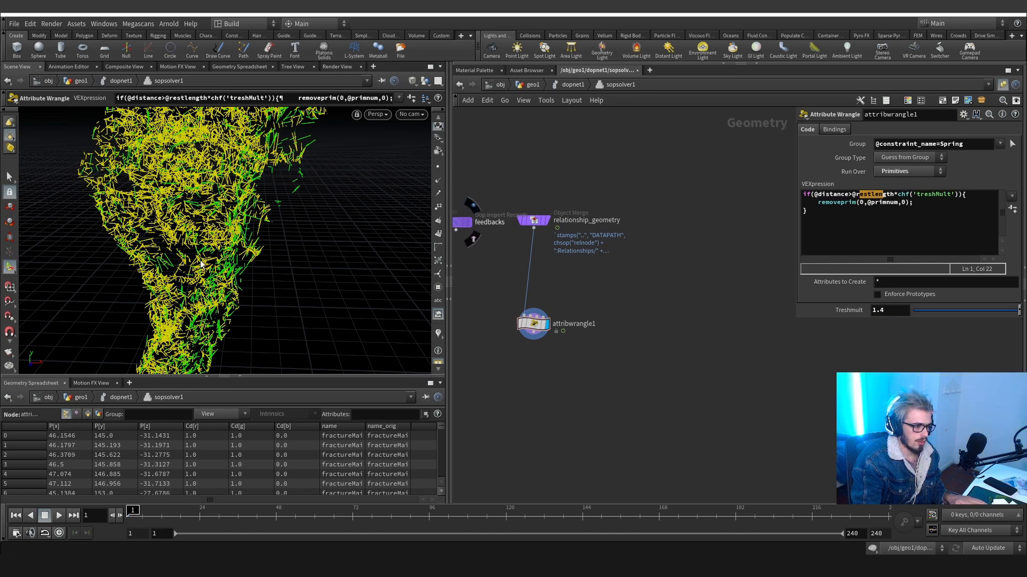
left_click_drag(201, 263, 168, 231, "alt")
key("Return")
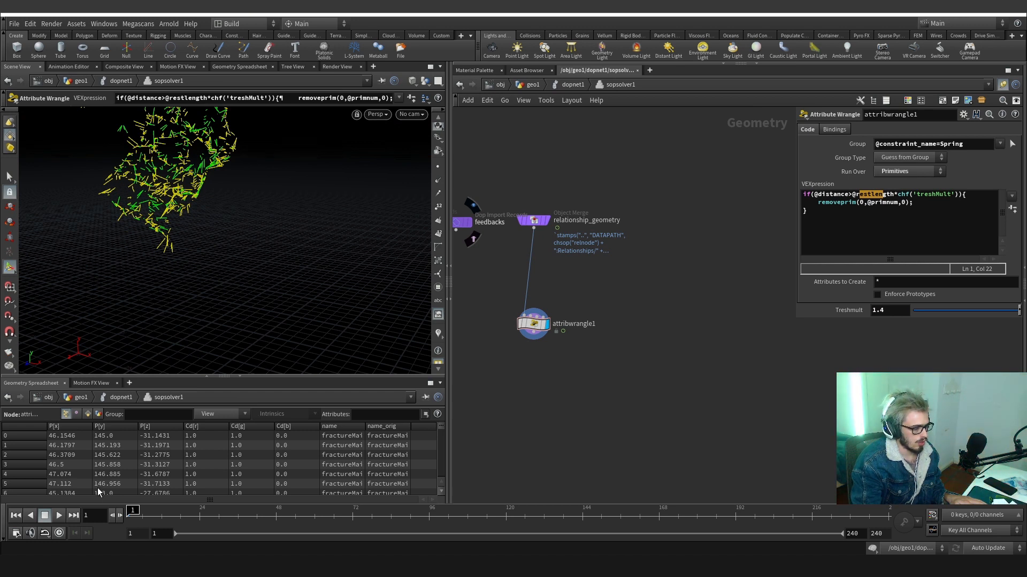
Go back up to dopnet1 and turn off the display geometry of rbdpackedobject1 and rbdpackedobject2.
left_click(573, 84)
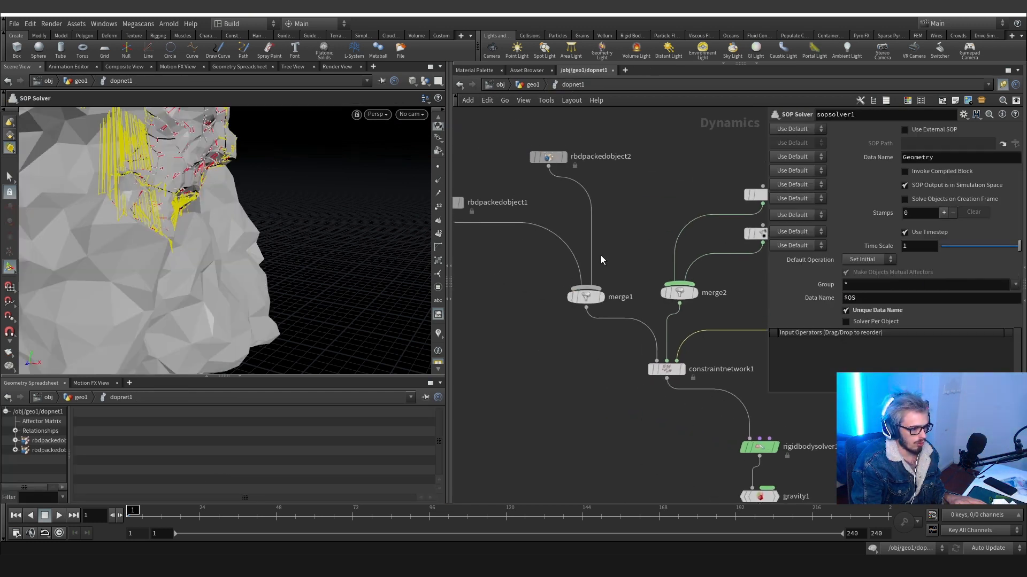
middle_click_drag(601, 260, 707, 302)
left_click(551, 246)
left_click(730, 246)
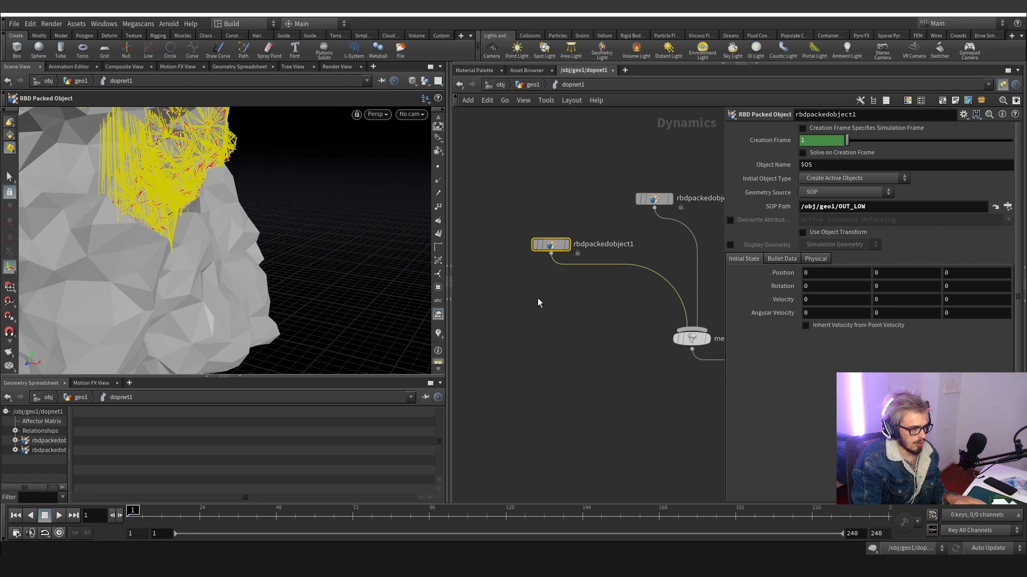
left_click(654, 199)
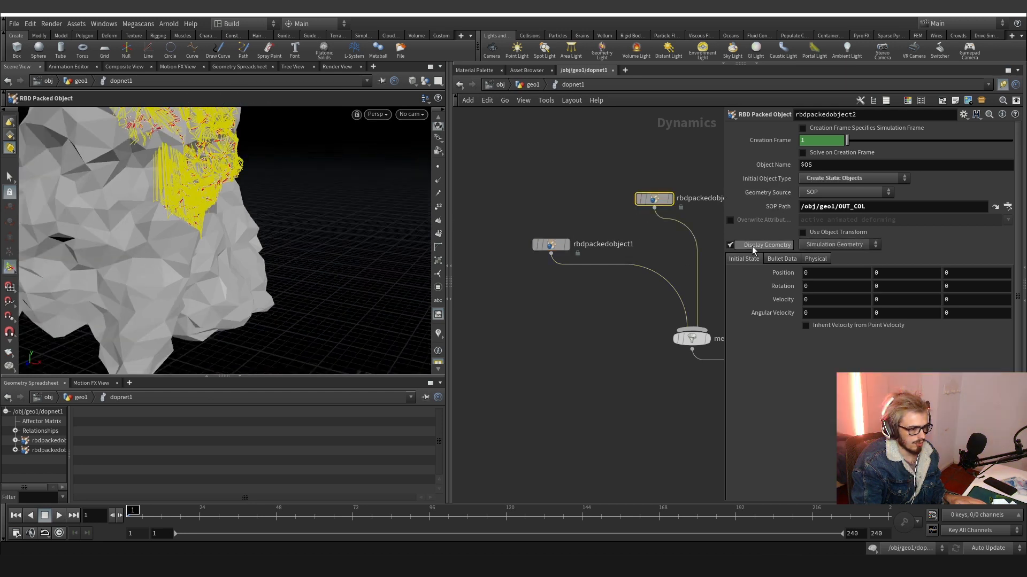
left_click(731, 245)
Set the Spring constraint's guide radius to 0 and stop showing its object links.
middle_click_drag(647, 174, 459, 357)
middle_click_drag(590, 335, 613, 244)
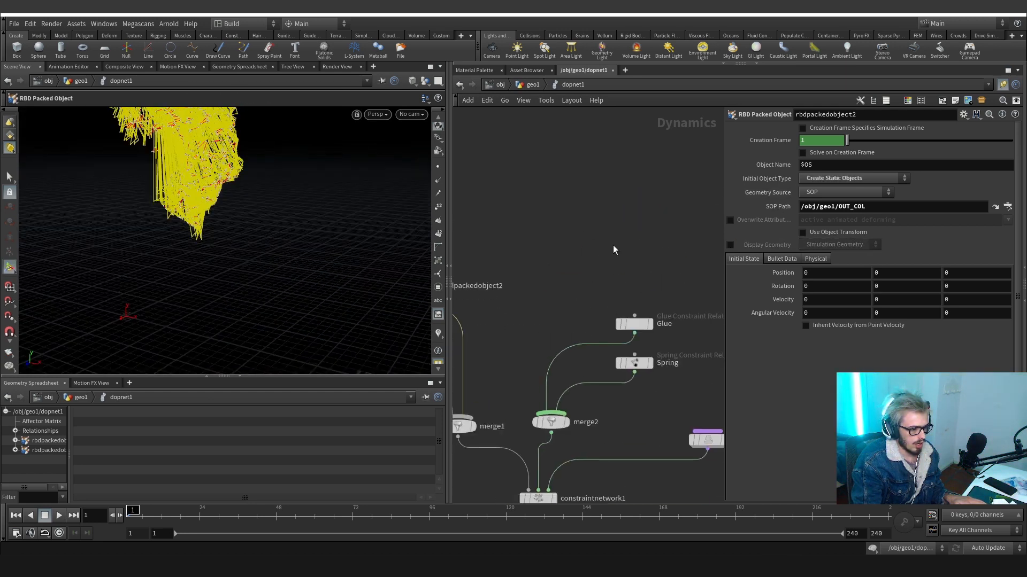
left_click_drag(641, 385, 631, 359)
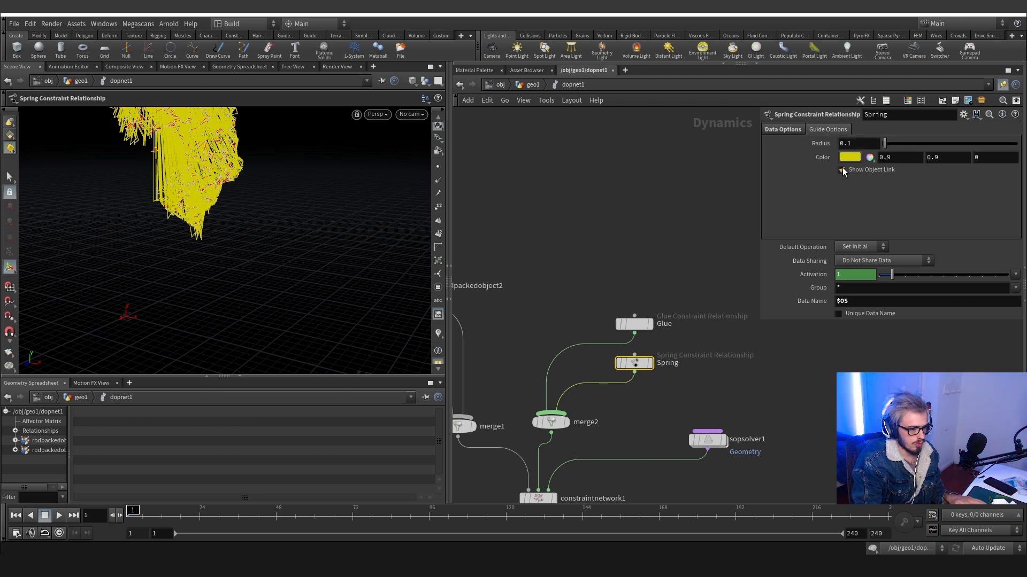
left_click_drag(884, 149, 846, 162)
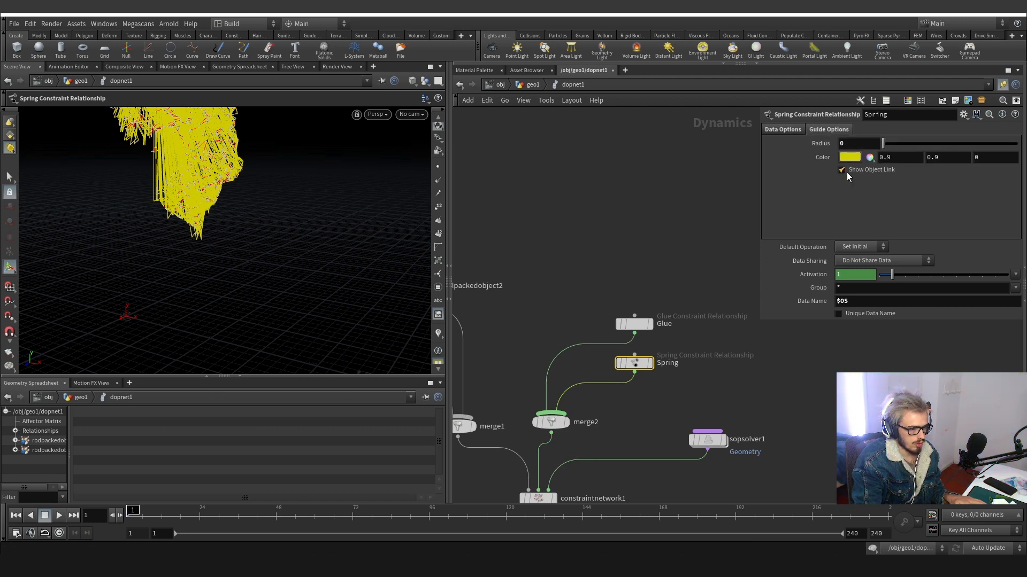
left_click(841, 170)
left_click(580, 231)
left_click_drag(253, 230, 292, 222)
middle_click_drag(551, 265, 618, 249)
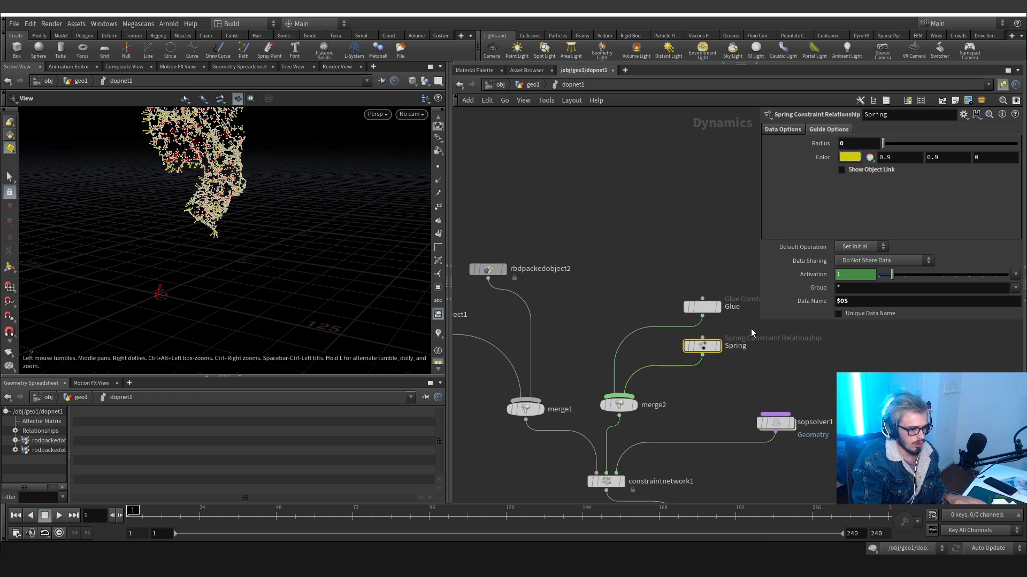
Check the Glue constraint's guide options and play the simulation to examine how the constraints behave.
left_click(695, 308)
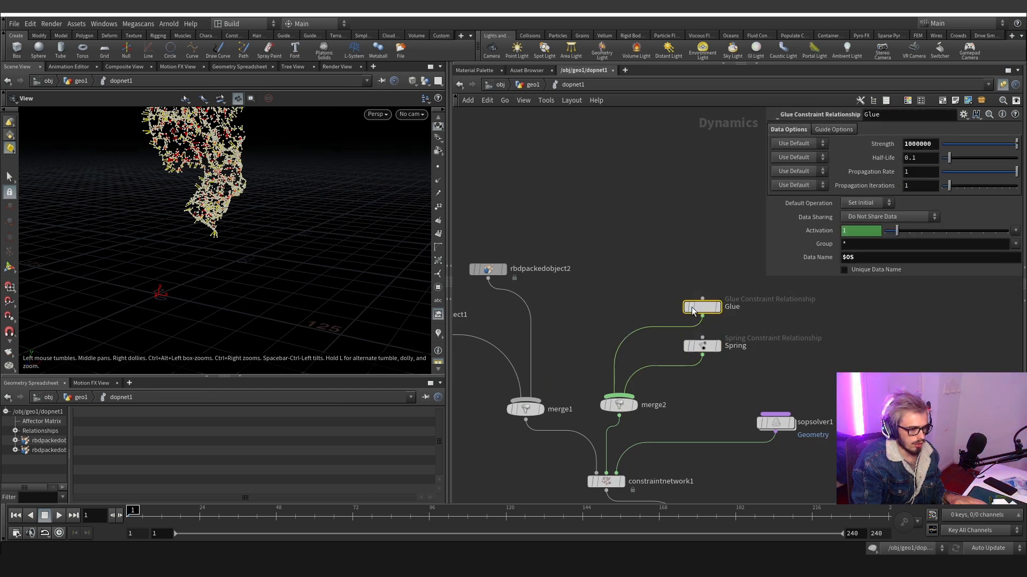
left_click(832, 129)
left_click(804, 129)
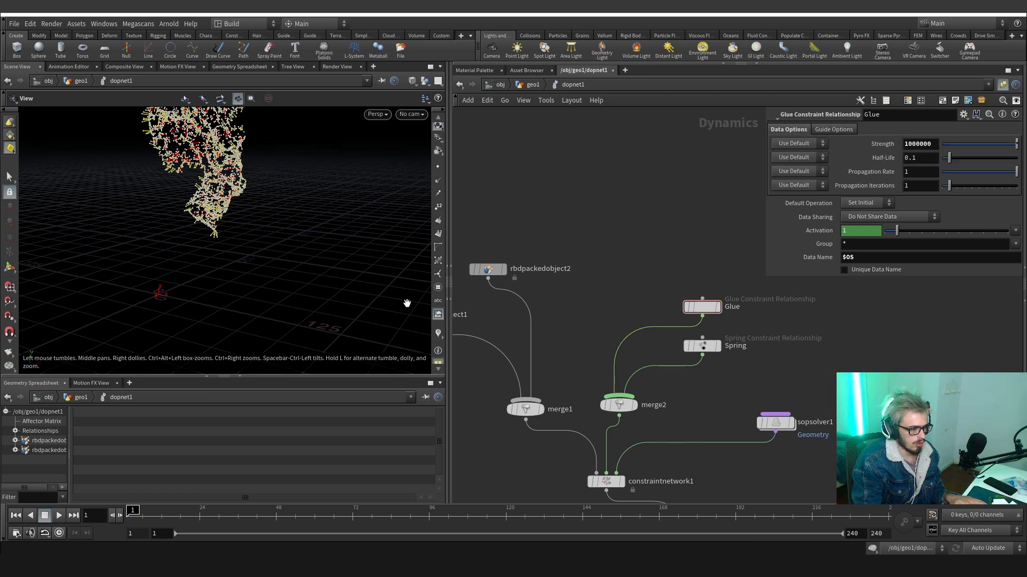
left_click_drag(252, 230, 235, 227)
scroll(197, 220, "up", 5)
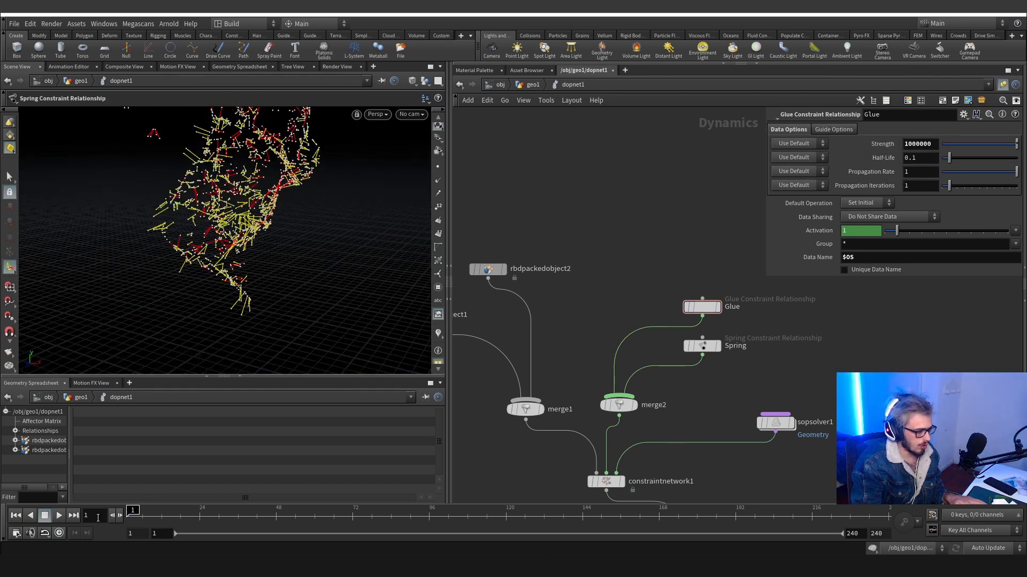
left_click(58, 516)
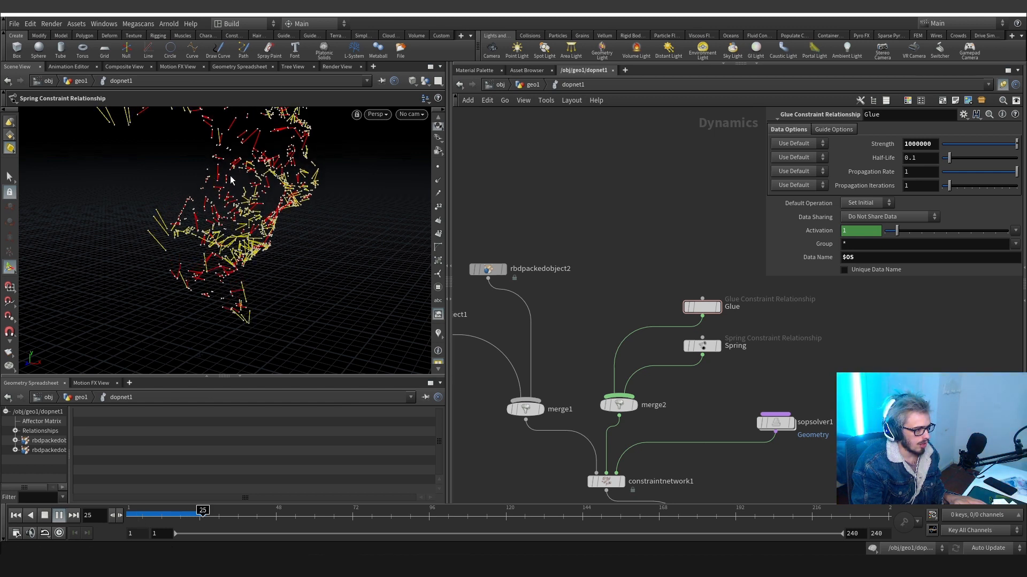
right_click_drag(190, 218, 210, 253, "alt")
middle_click_drag(208, 182, 206, 233, "alt")
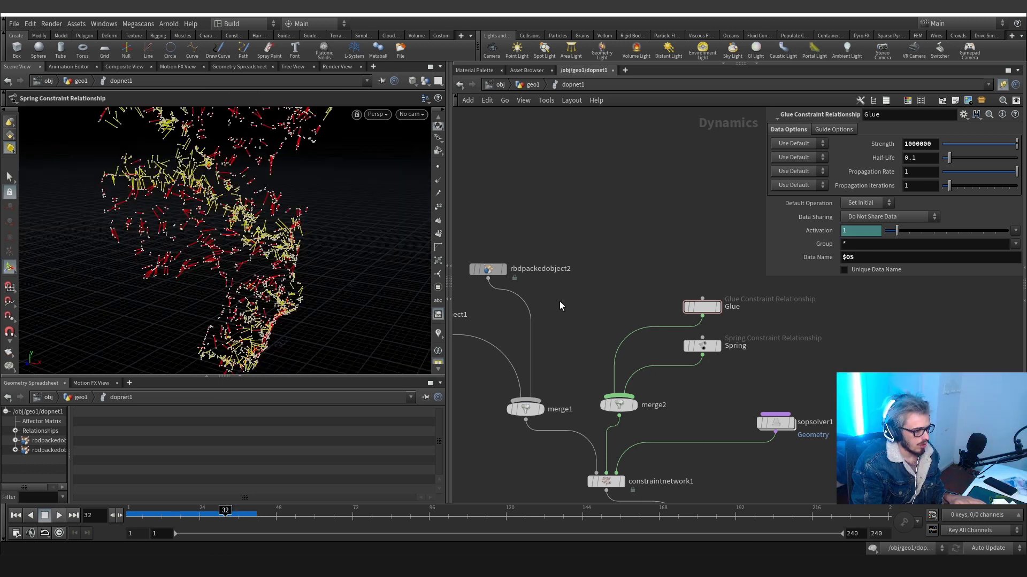
Rewind to frame 1, show the Bullet guide geometry of rbdpackedobject2 and set its geometry representation to Concave.
left_click(487, 270)
left_click_drag(197, 517, 129, 517)
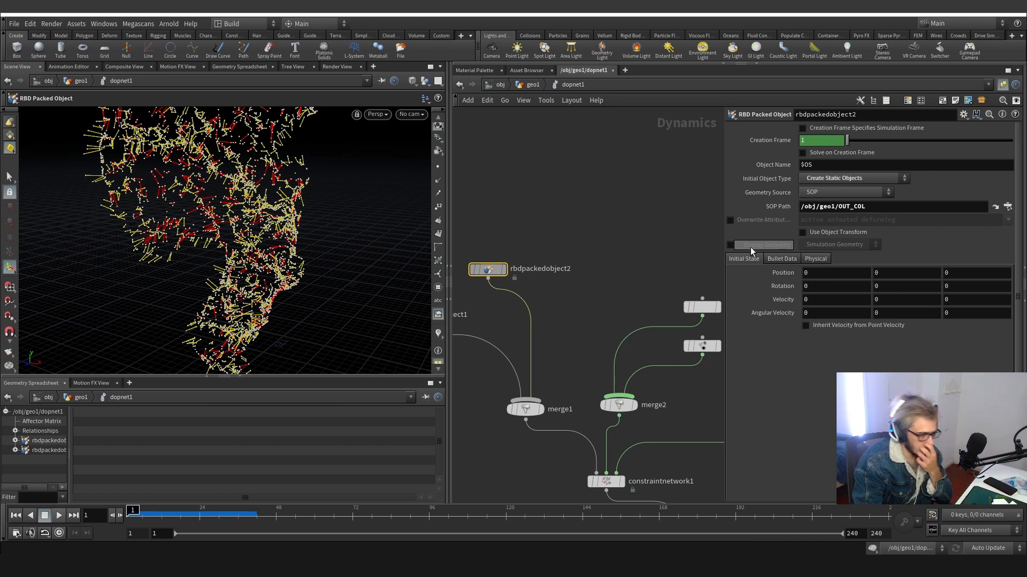
left_click(786, 259)
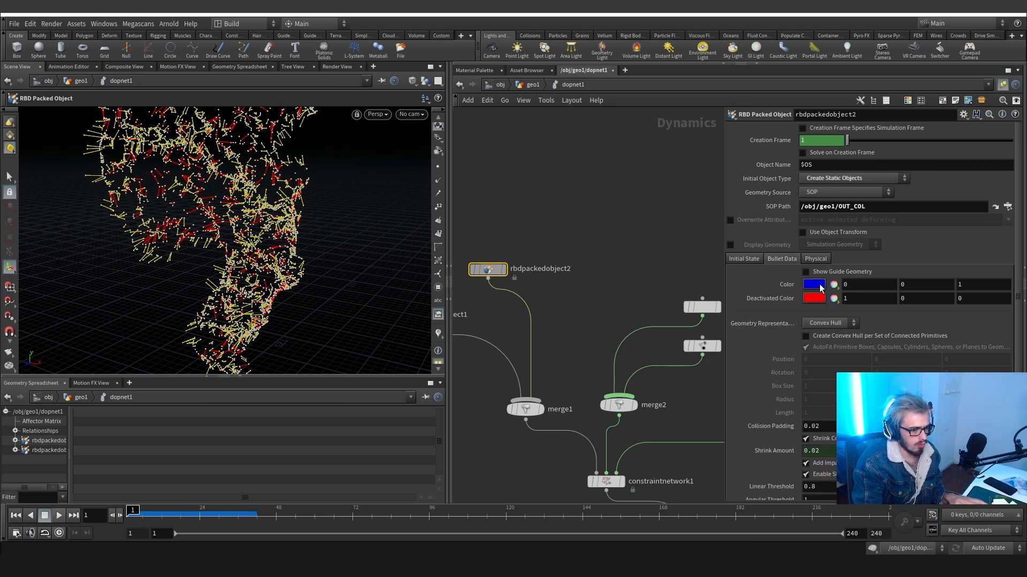
left_click(812, 273)
scroll(293, 282, "down", 6)
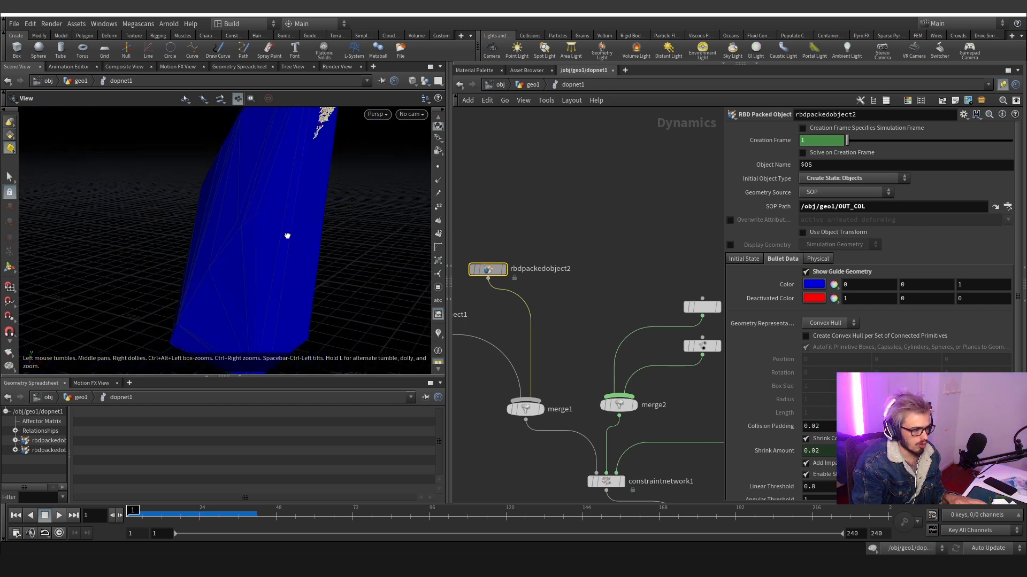
left_click(818, 323)
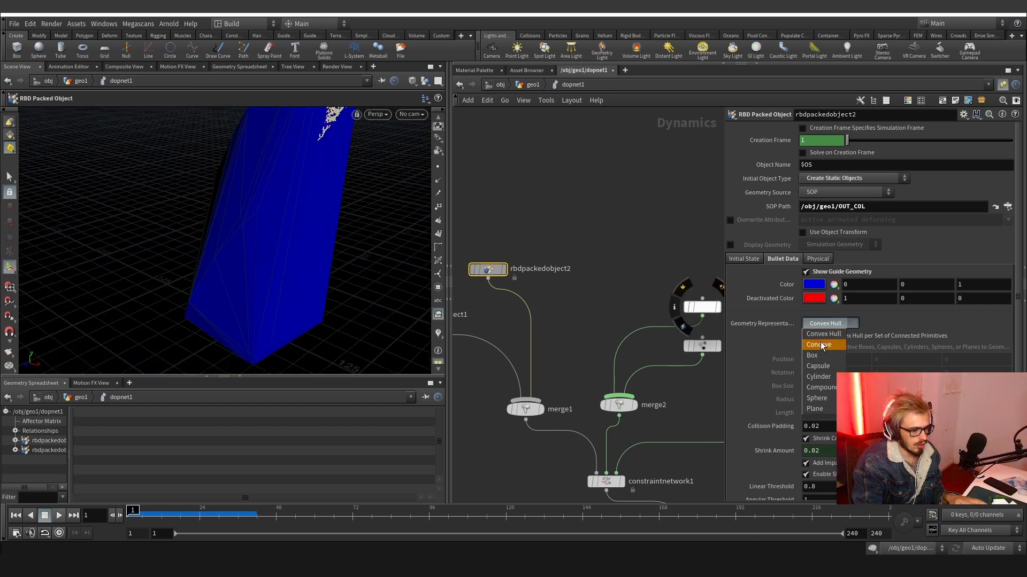
left_click(821, 345)
left_click_drag(257, 214, 225, 211, "alt")
scroll(260, 195, "up", 5)
scroll(572, 245, "down", 3)
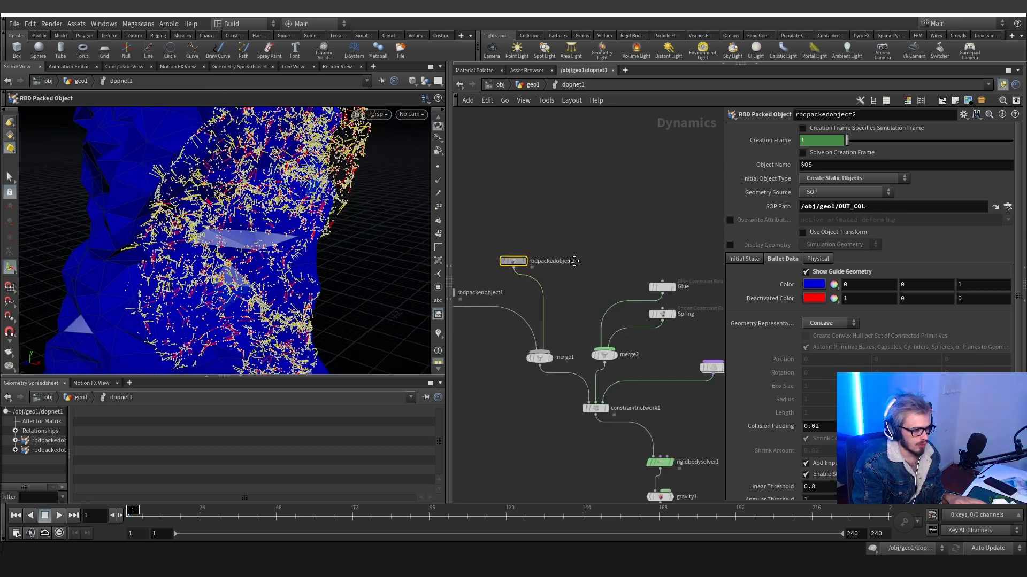
Simulate to frame 24 to examine the constraints against the collision guide, and rewind to frame 1.
middle_click_drag(574, 261, 543, 174)
middle_click_drag(586, 410, 513, 335)
left_click_drag(288, 251, 260, 264, "alt")
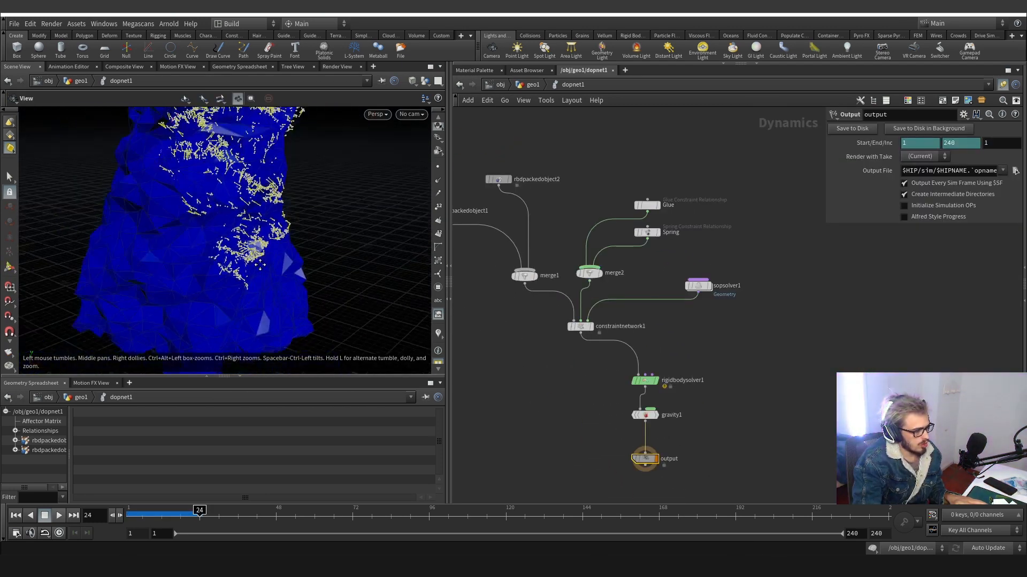
middle_click_drag(260, 264, 231, 327, "alt")
left_click_drag(149, 515, 127, 514)
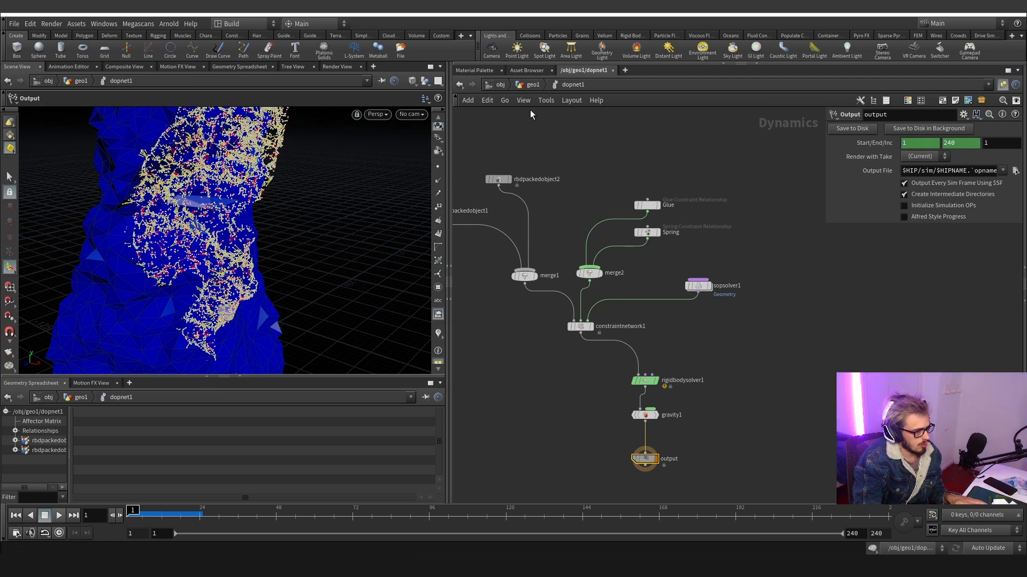
Turn the display geometry of rbdpackedobject1 back on.
middle_click_drag(472, 244, 563, 271)
left_click(516, 237)
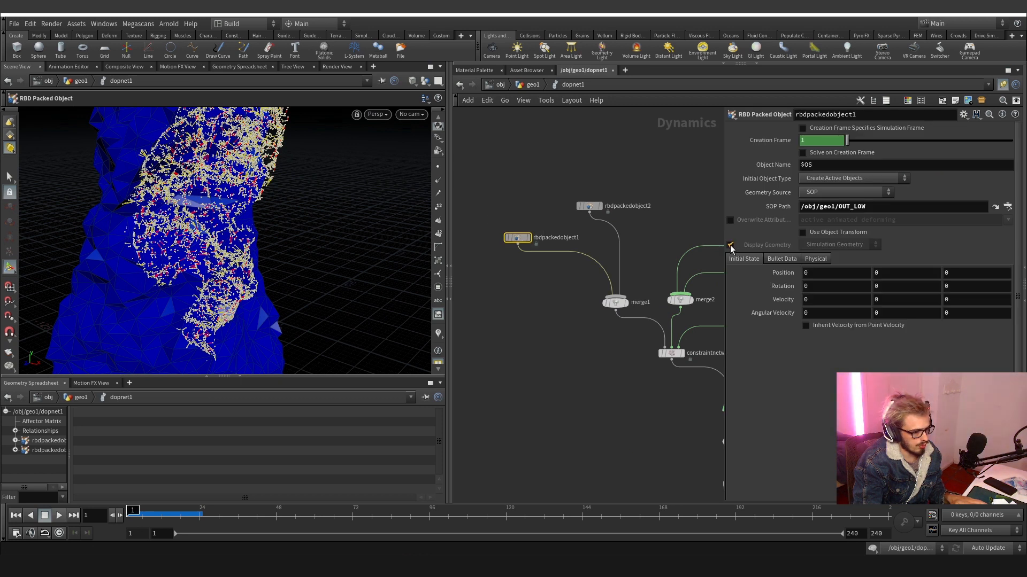
left_click(588, 207)
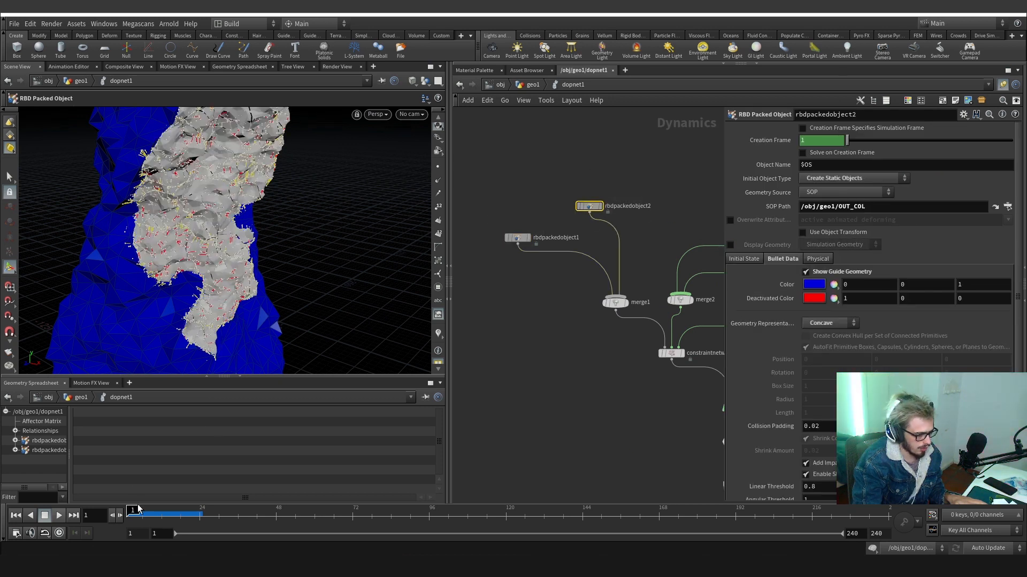
Scrub the timeline to frame 26 to examine how the pieces move against the collision geometry.
left_click_drag(138, 509, 177, 516)
left_click_drag(212, 230, 177, 180, "alt")
left_click_drag(149, 515, 206, 516)
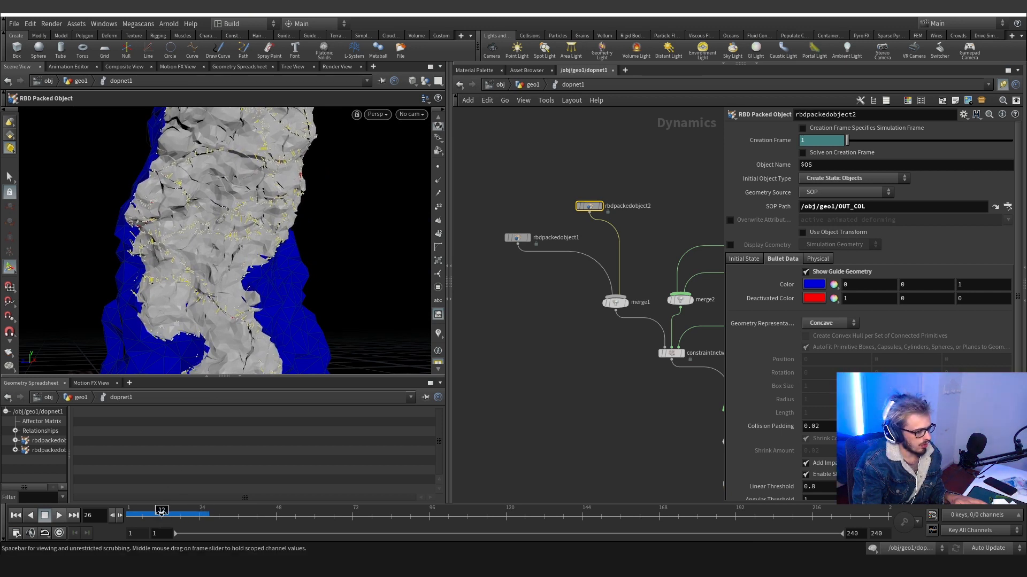
Go up to geo1 and examine the simulated output of dopnet1 from different angles.
scroll(550, 350, "down", 3)
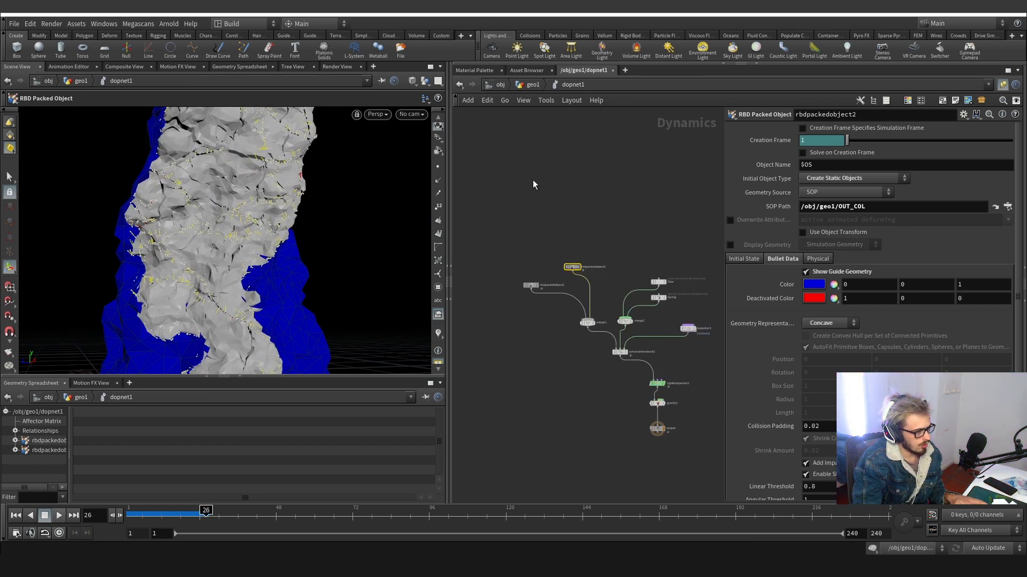
left_click(532, 84)
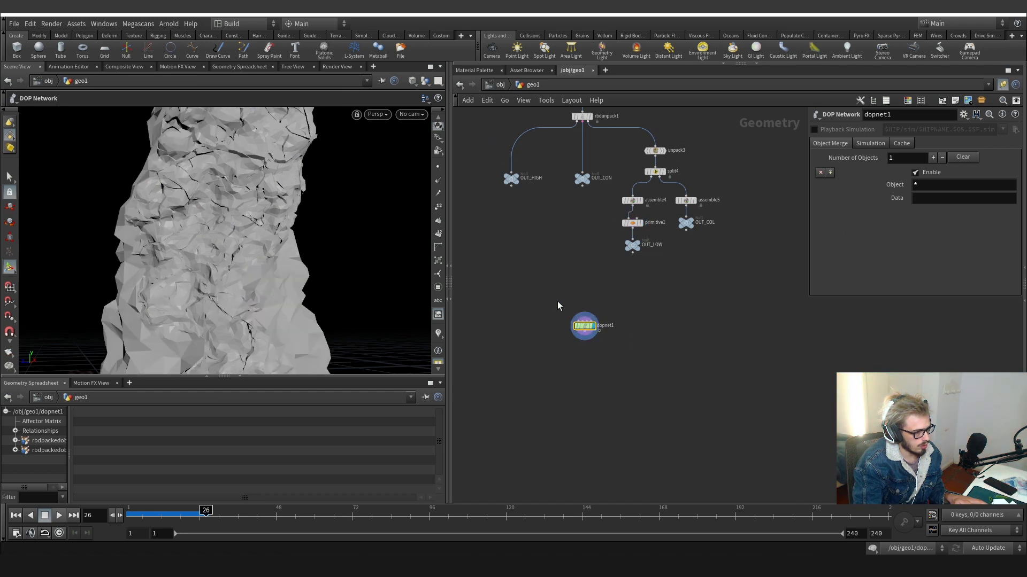
left_click_drag(206, 184, 275, 209, "alt")
middle_click_drag(560, 389, 555, 320)
left_click_drag(213, 259, 230, 251, "alt")
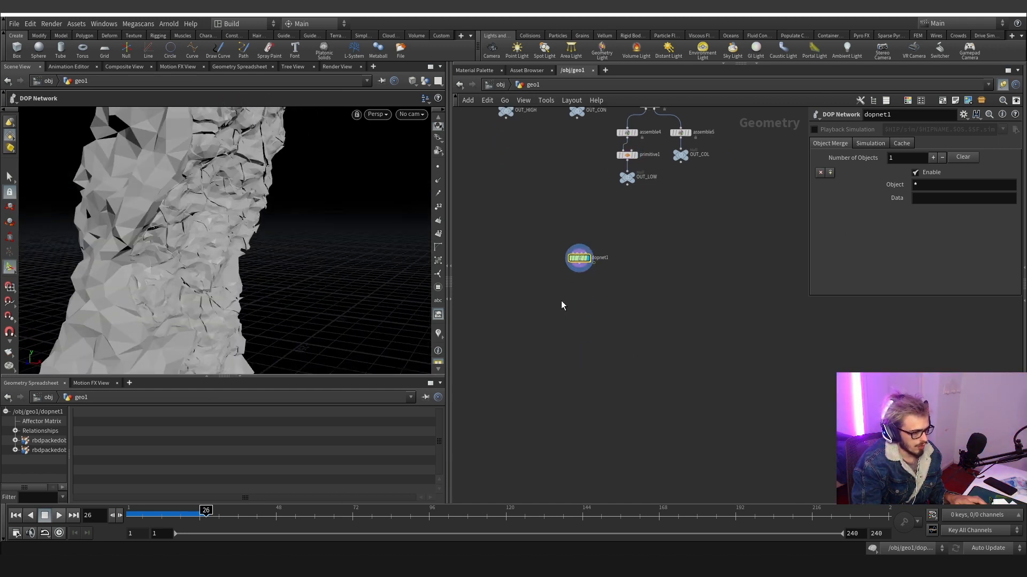
Add an Extract All Points node fed by dopnet1 and display its output.
key("Tab")
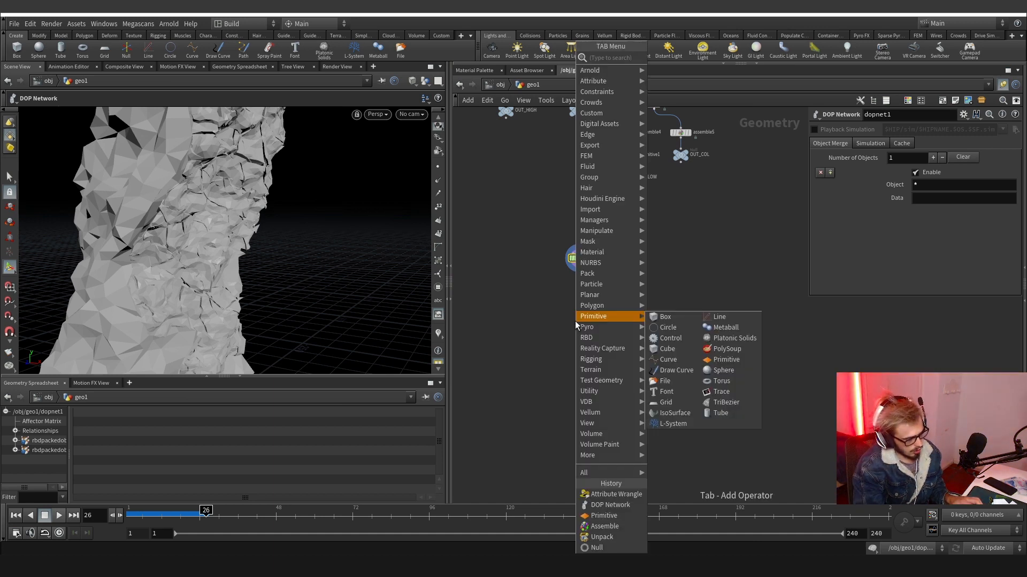
type("extra")
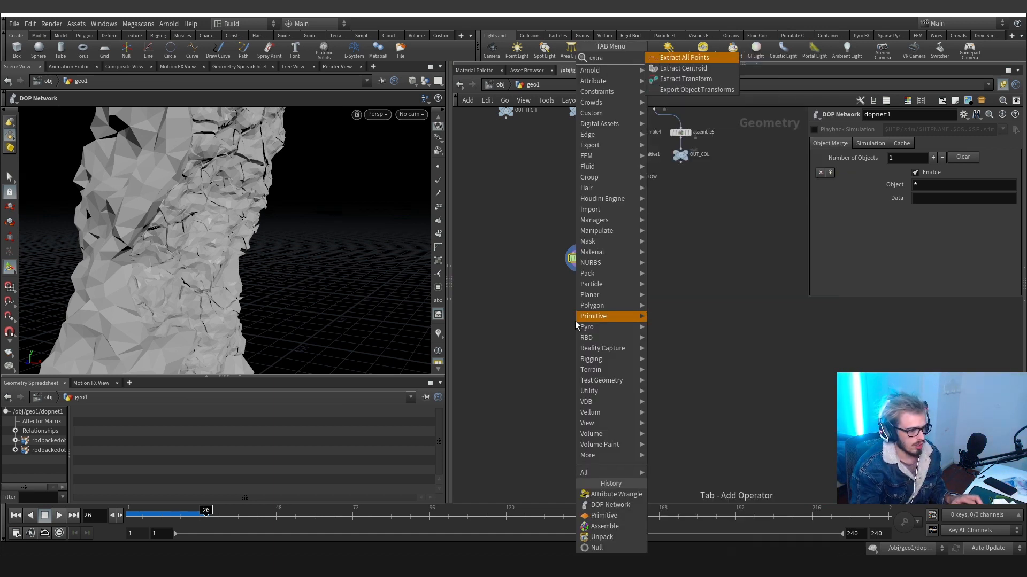
key("Return")
left_click_drag(575, 321, 575, 294)
left_click(580, 302)
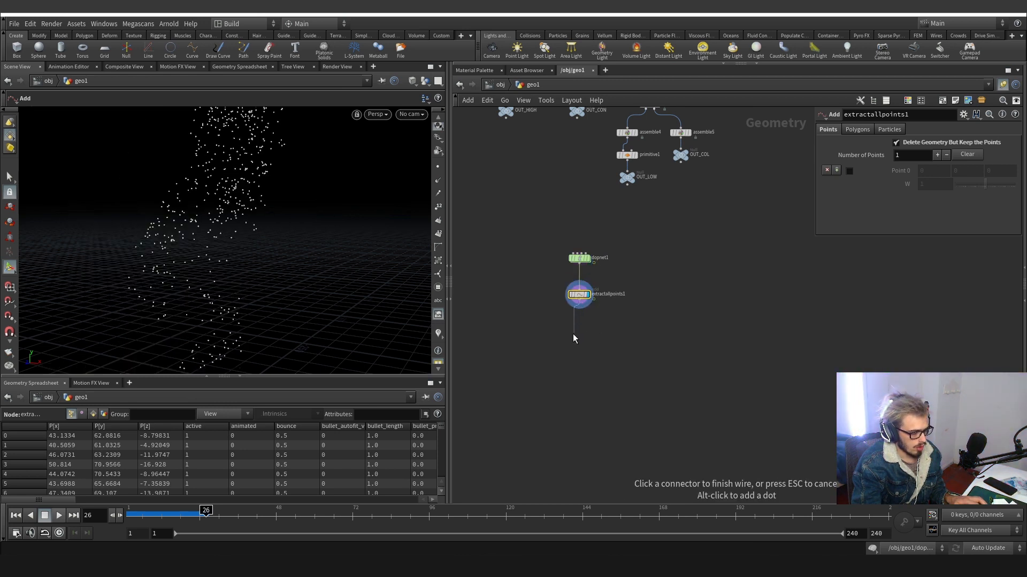
Add a Transform Pieces node, connect OUT_HIGH and extractallpoints1 to its inputs, and display its output.
key("Tab")
type("pie t")
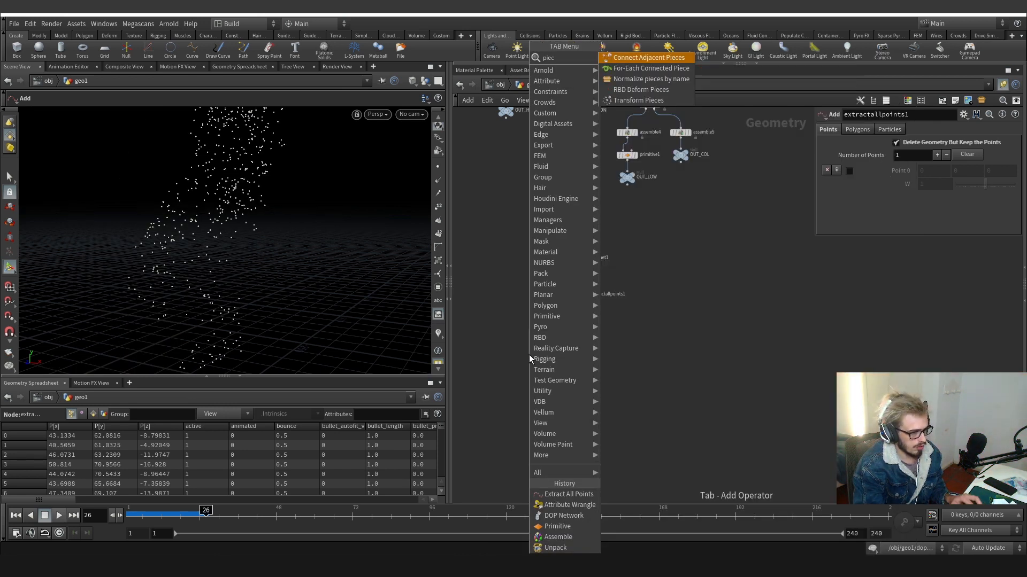
key("Return")
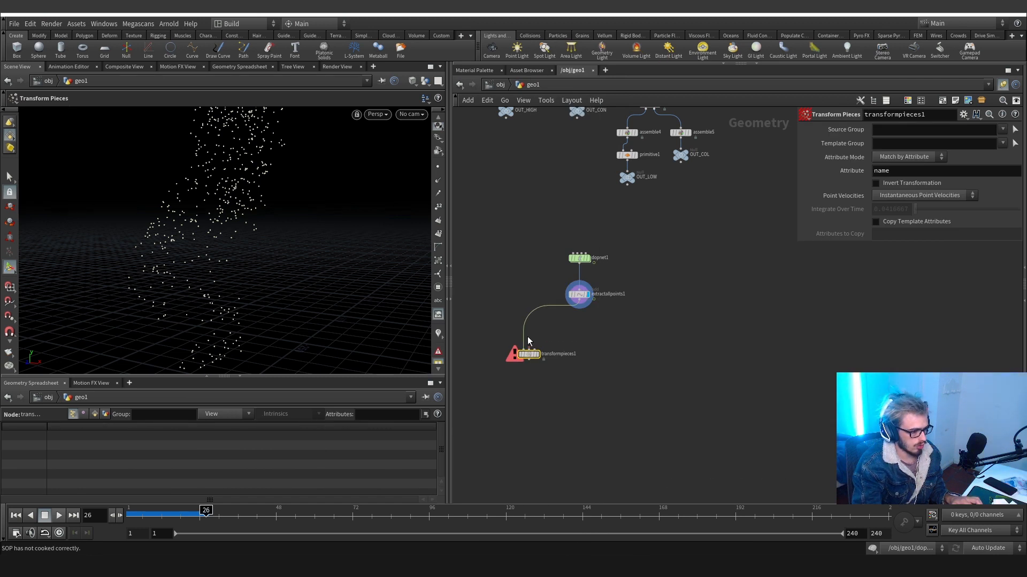
left_click_drag(524, 350, 529, 350)
left_click(523, 351)
middle_click_drag(520, 225, 514, 344)
left_click(500, 240)
middle_click_drag(546, 431, 557, 358)
scroll(557, 358, "up", 4)
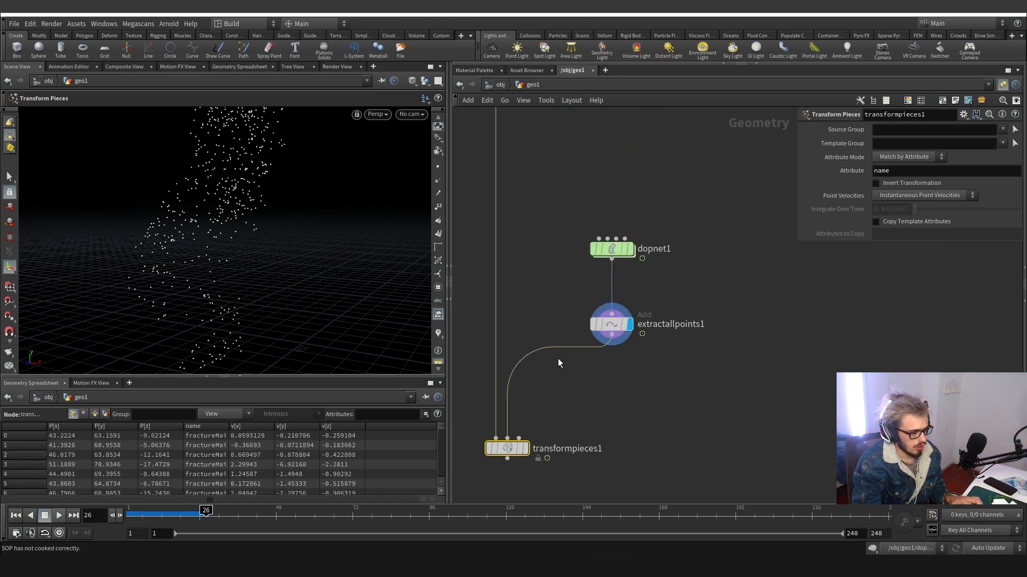
left_click(632, 250)
left_click(526, 448)
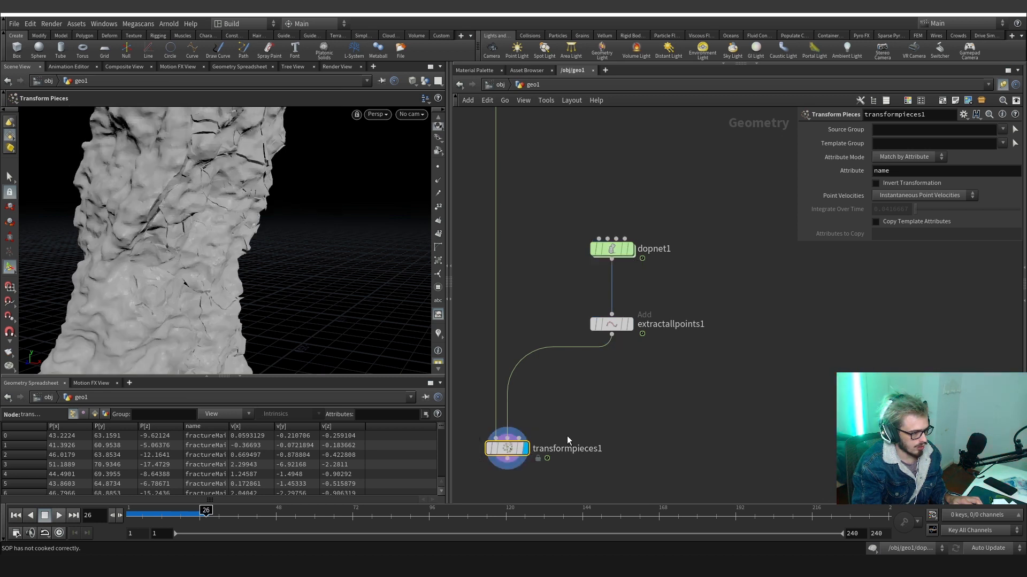
Rewind to frame 1 and compare the dopnet1 output with the high-resolution result of transformpieces1.
left_click_drag(150, 516, 122, 504)
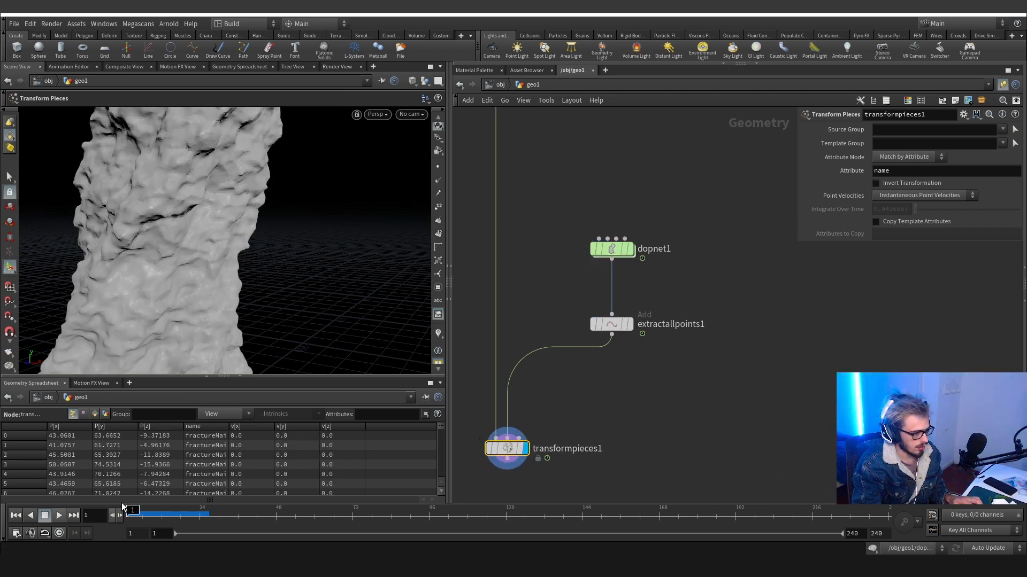
left_click(632, 249)
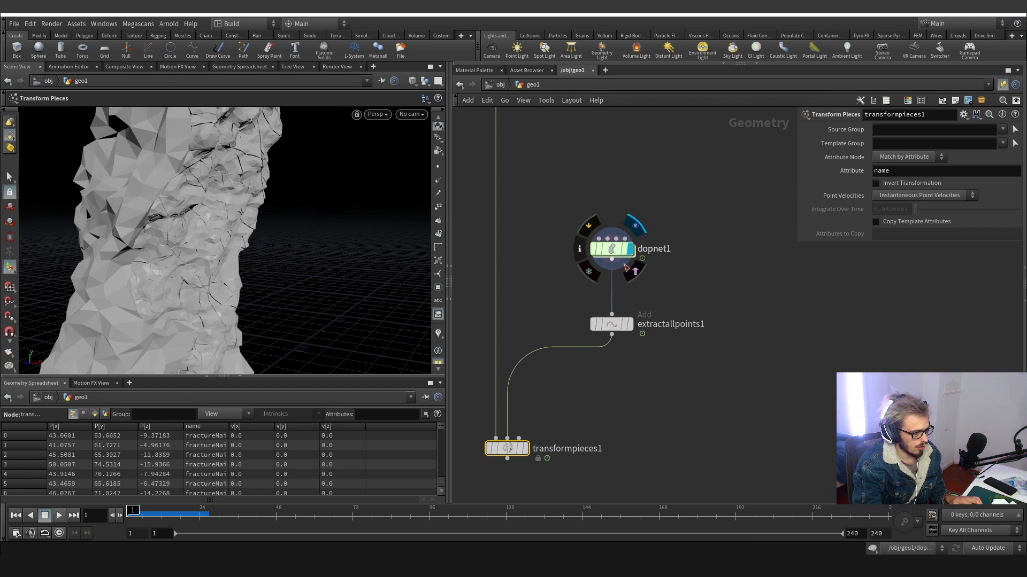
left_click(527, 450)
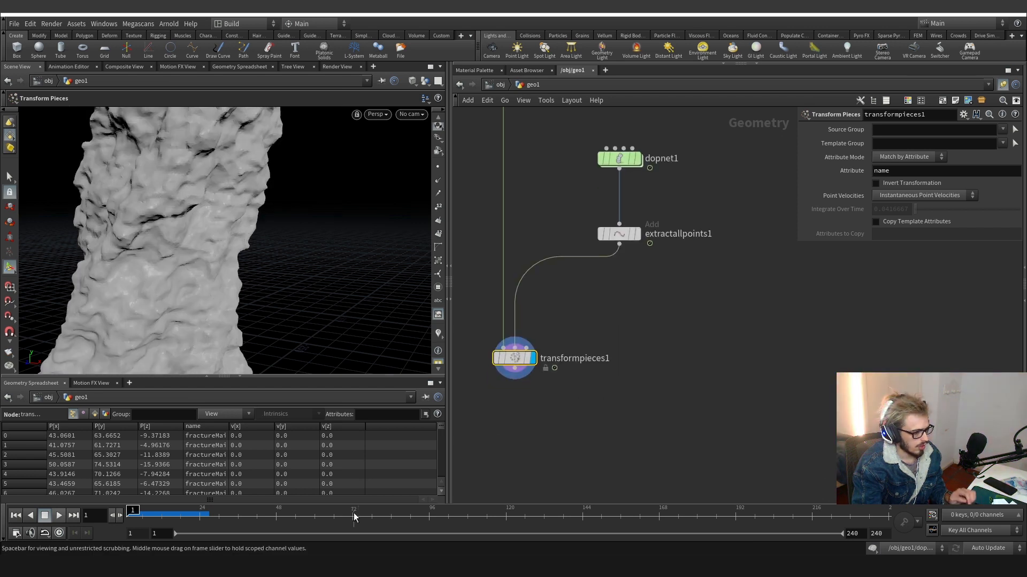
Frame the whole rock in the viewport and render a flipbook with the default options.
right_click_drag(268, 284, 189, 254, "alt")
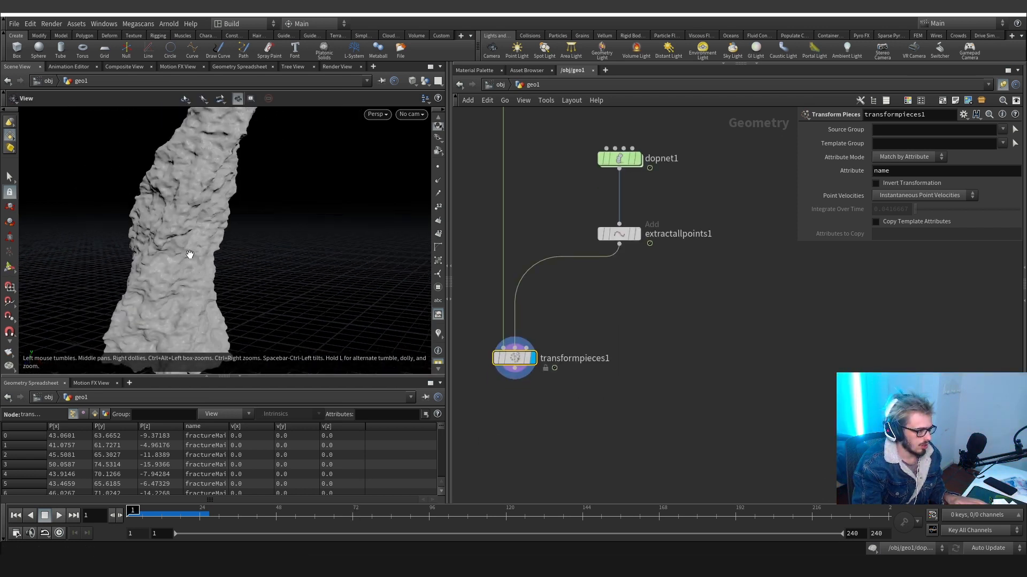
middle_click_drag(190, 254, 118, 260, "alt")
left_click_drag(118, 259, 111, 282, "alt")
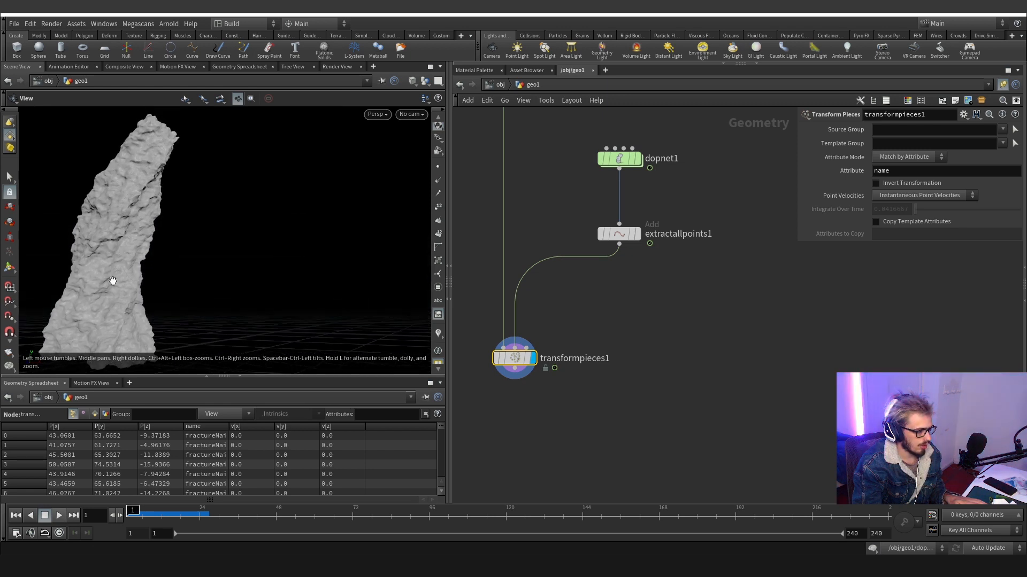
right_click(9, 353)
left_click(51, 355)
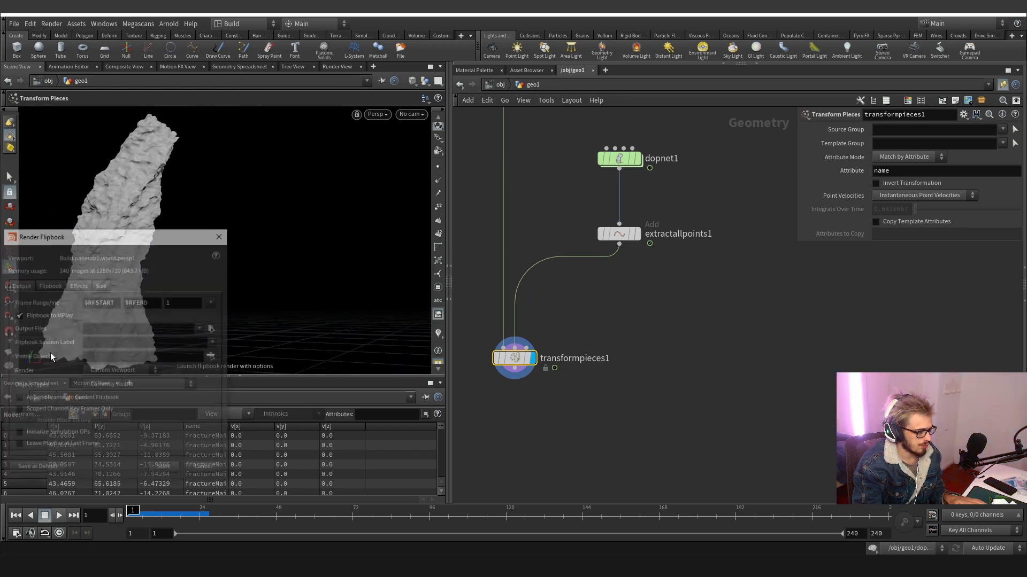
left_click(164, 468)
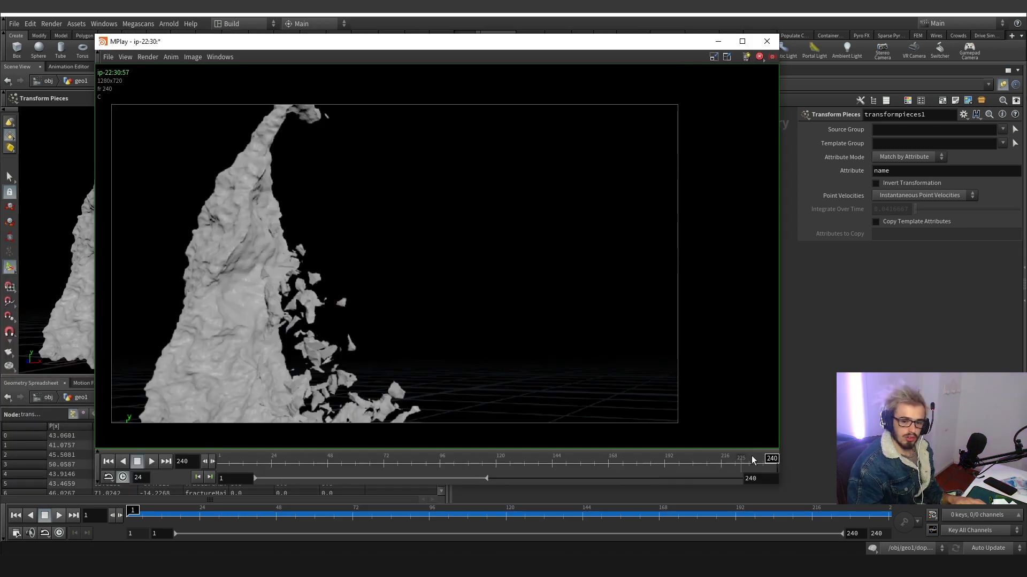
Play the rendered flipbook in MPlay from its first frame, and close it.
left_click(218, 462)
left_click(152, 461)
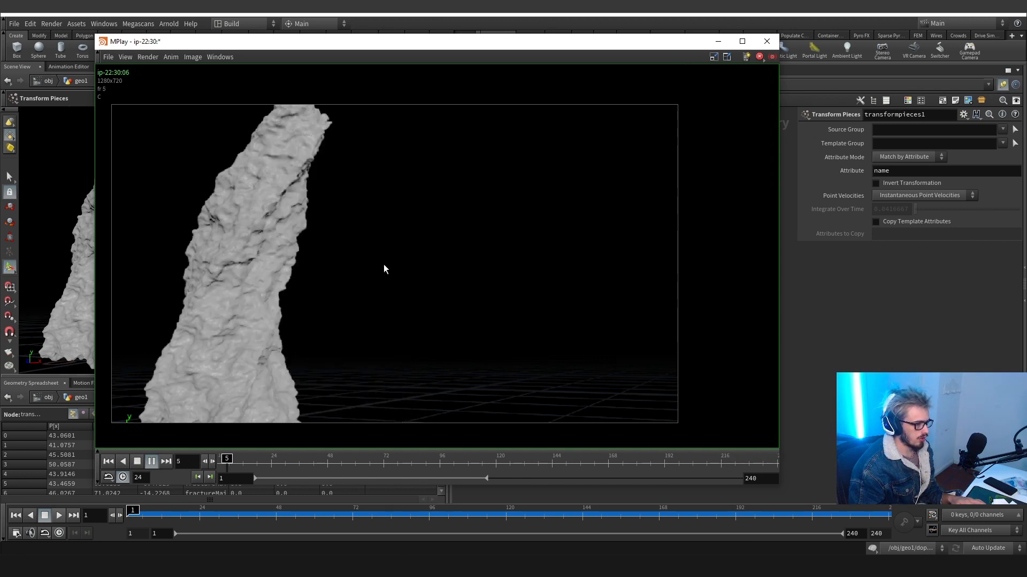
left_click(766, 42)
Display the geometry of the OUT_LOW null and select the node.
key("h")
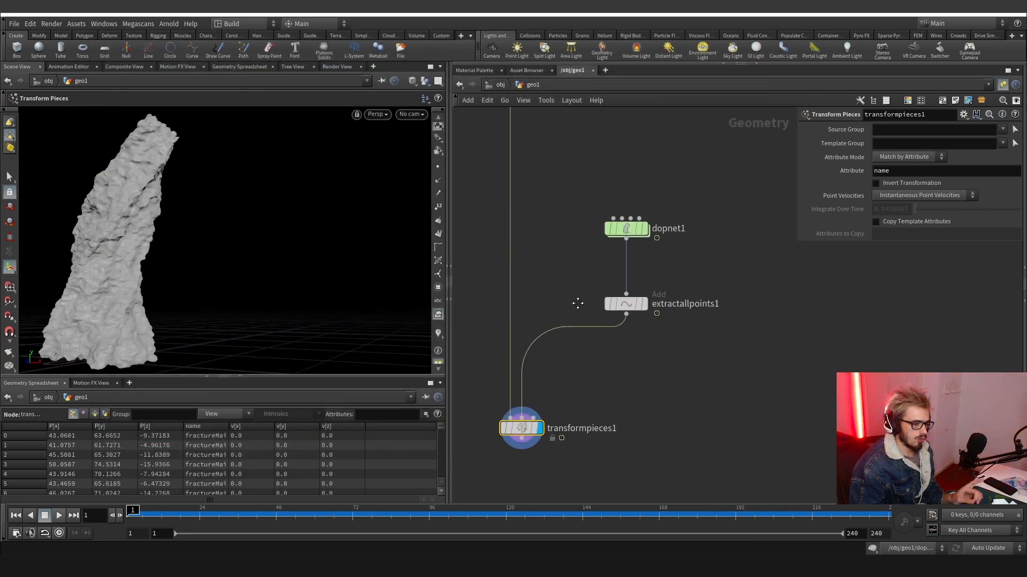
scroll(637, 320, "down", 1)
mouse_move(579, 341)
middle_mouse_down()
mouse_move(637, 320)
mouse_move(595, 351)
middle_mouse_up()
middle_click_drag(644, 268, 679, 369)
scroll(682, 348, "up", 2)
middle_click_drag(800, 386, 701, 338)
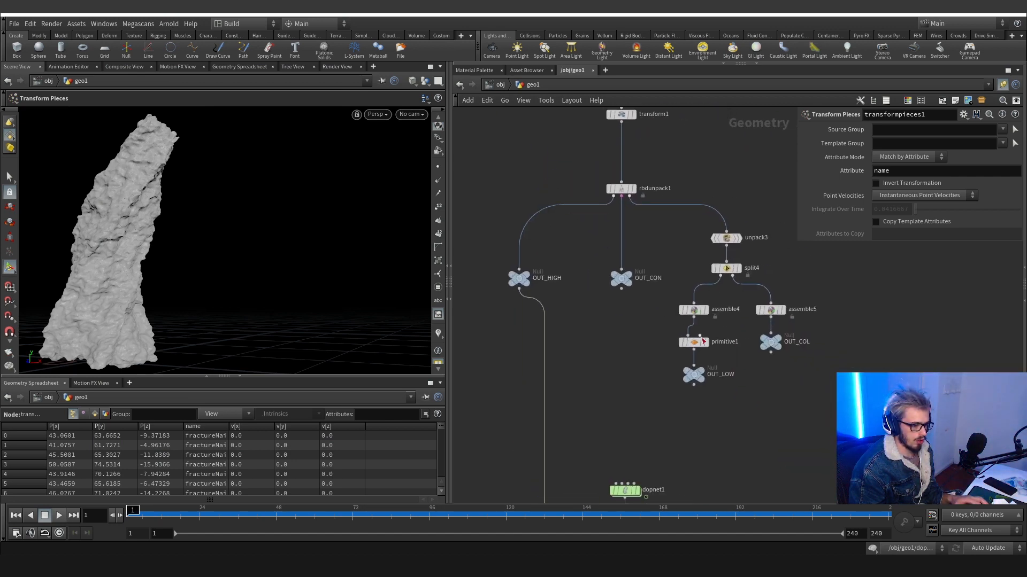
left_click(702, 371)
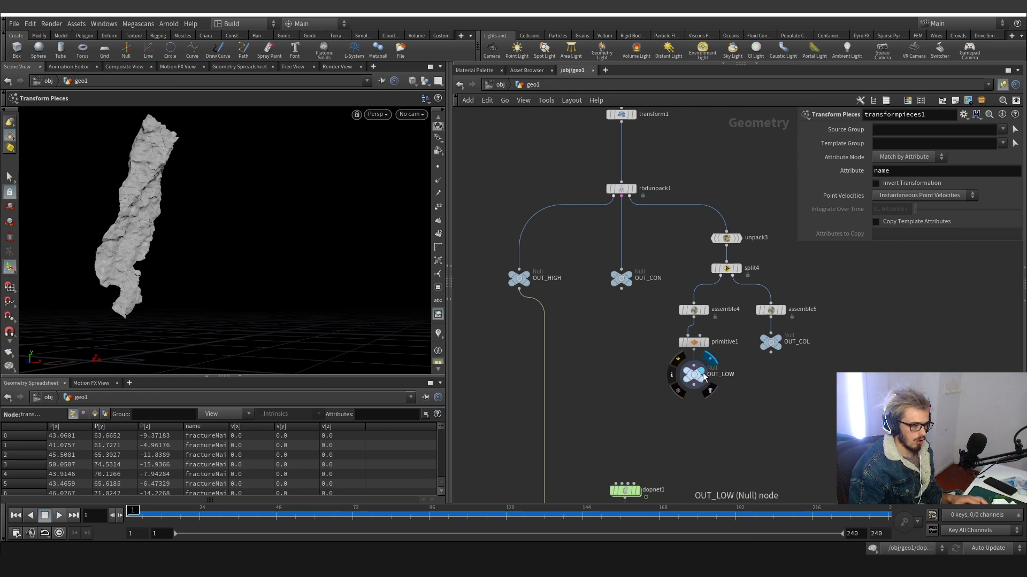
left_click(691, 375)
middle_click_drag(754, 410, 670, 360)
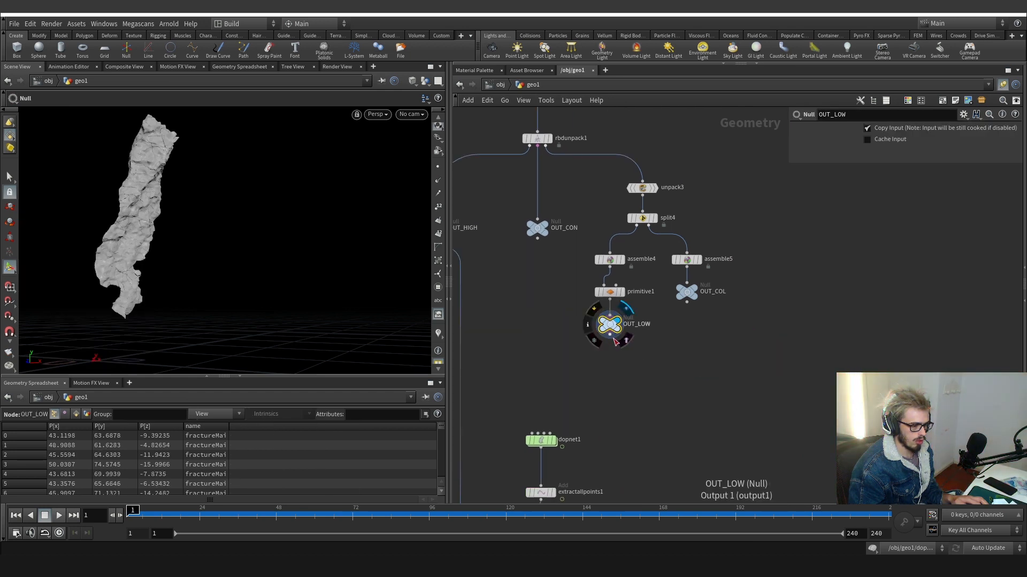
Add an Object Merge node that references ../OUT_LOW, place it in free space beside the main node chain, and display it.
key("Tab")
type("merge")
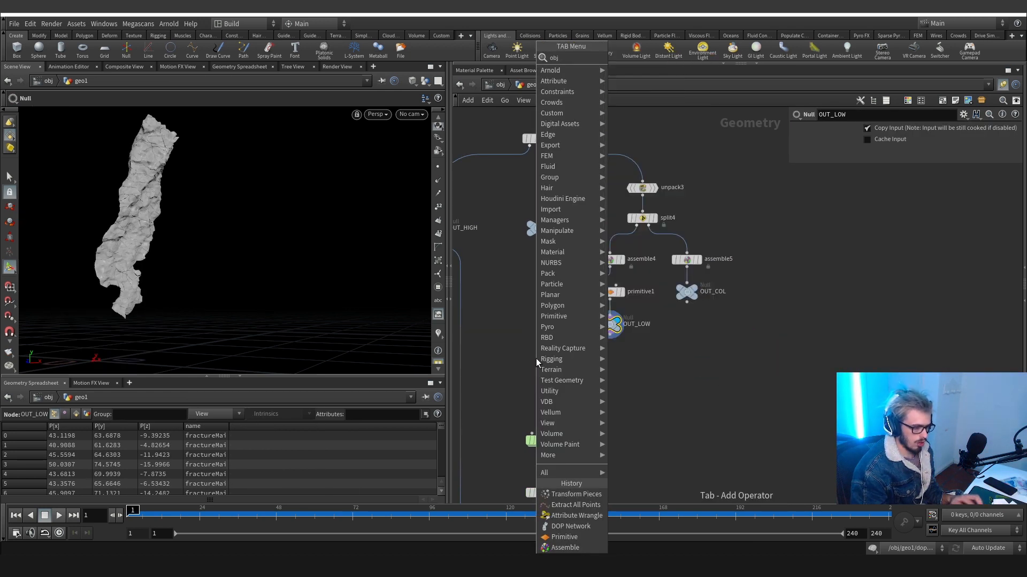
key("Return")
left_click(536, 358)
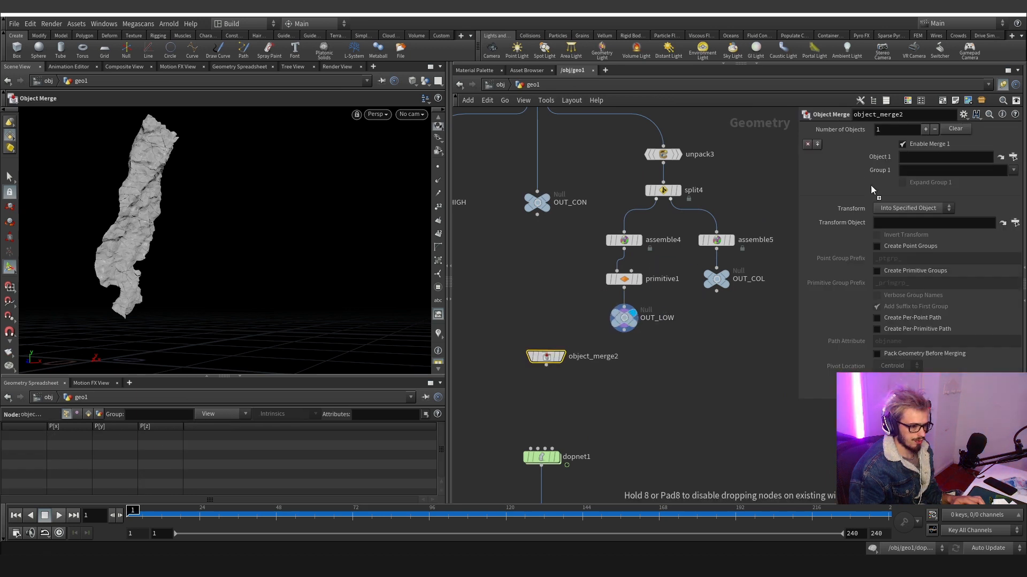
scroll(567, 354, "down", 4)
left_click_drag(558, 355, 458, 319)
middle_click_drag(549, 337, 668, 359)
left_click_drag(572, 345, 480, 284)
left_click(493, 279)
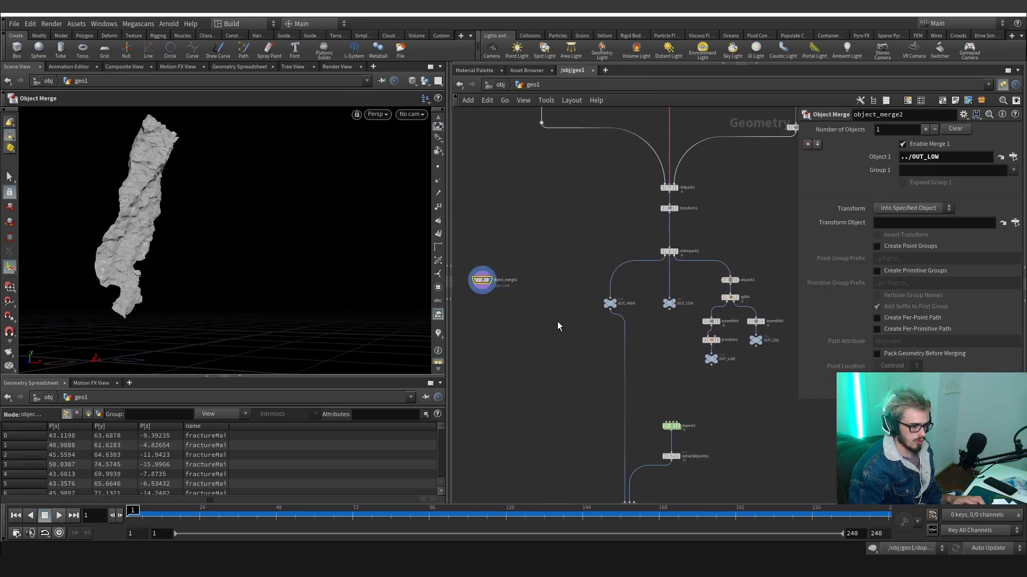
Add a Group node below the new object merge, connect it to that node, and display its output.
middle_click_drag(554, 308, 645, 300)
scroll(556, 283, "up", 3)
key("Tab")
type("group")
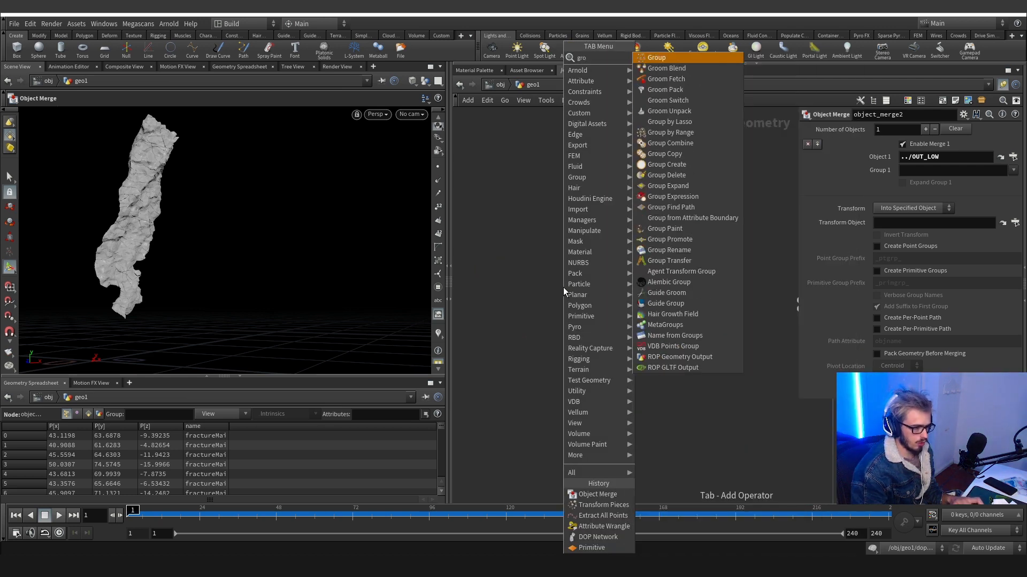
key("Return")
left_click(584, 293)
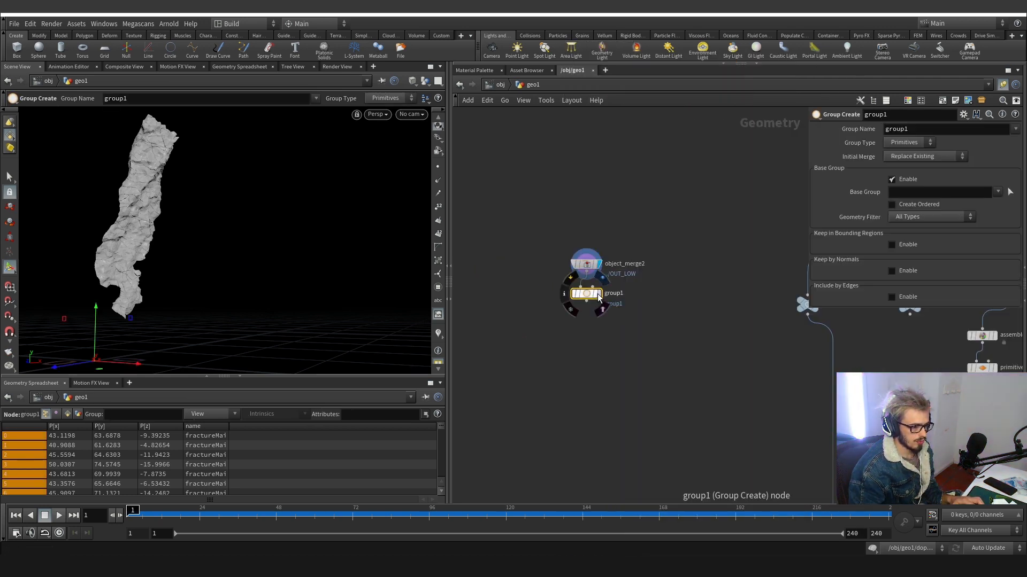
left_click(598, 293)
left_click_drag(588, 294, 587, 337)
Set group1's type to Points, disable its Base Group, and enable Keep in Bounding Regions.
left_click(916, 143)
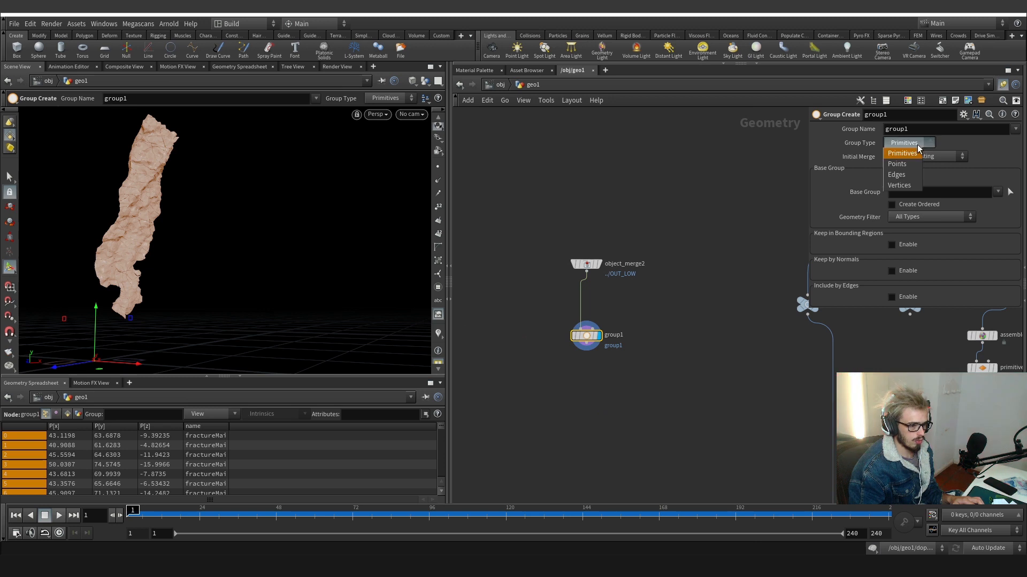
left_click(904, 181)
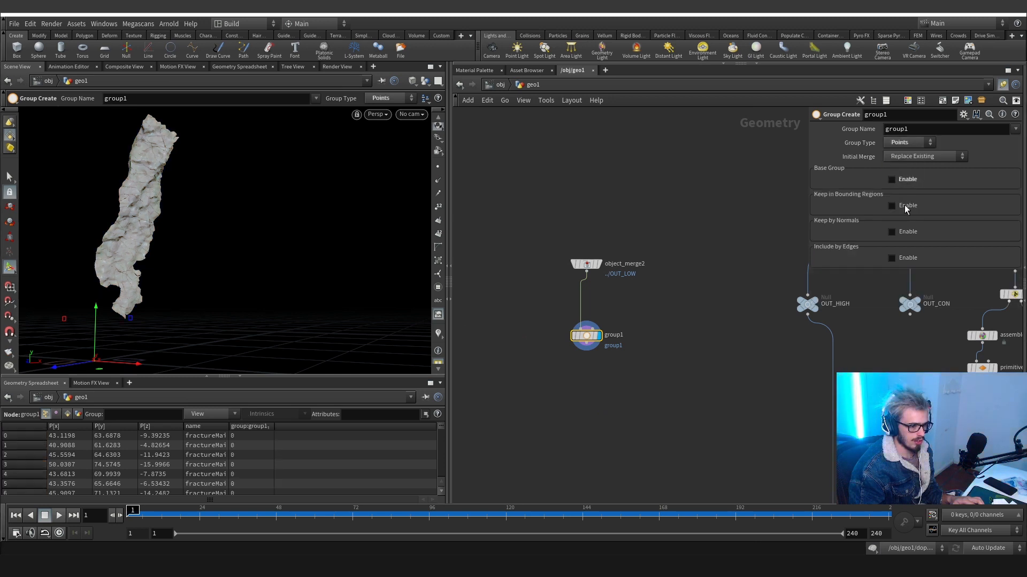
left_click(891, 206)
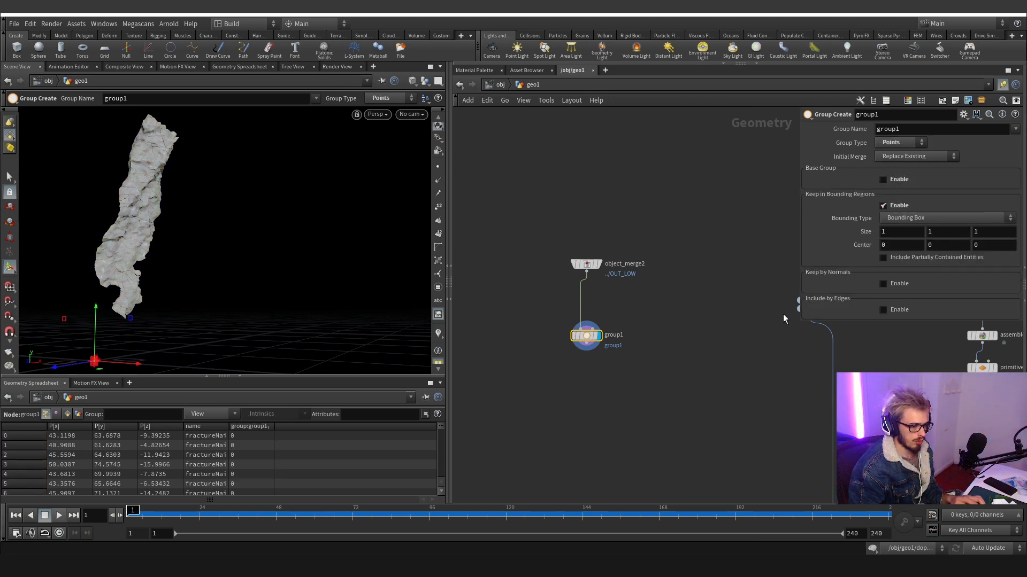
Resize the group's bounding box around all pieces to about 151 × 299 × 151, centred at about 75, 149, 0.
left_click_drag(104, 325, 201, 360, "alt")
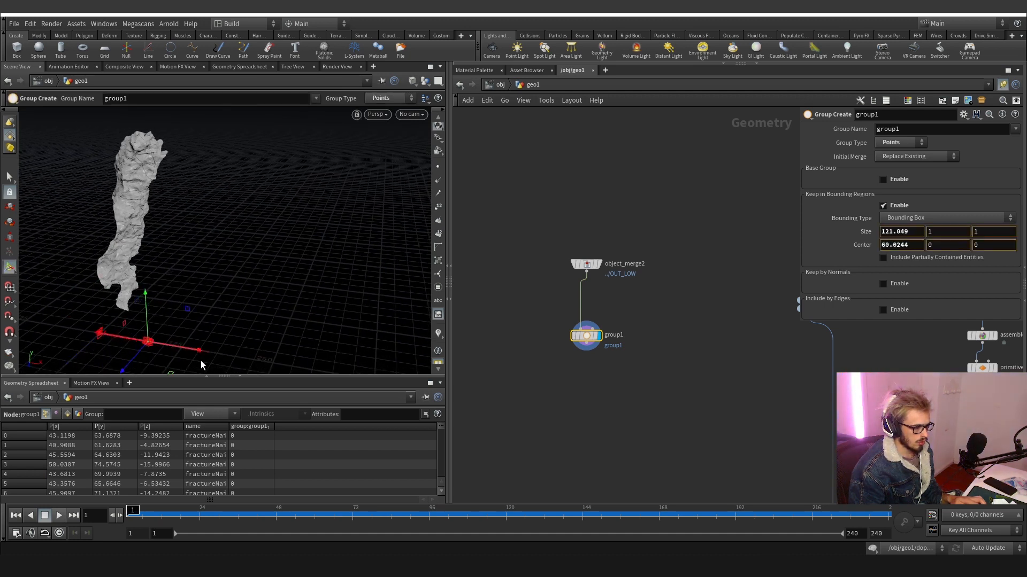
left_click_drag(137, 349, 118, 284)
left_click_drag(139, 182, 142, 127)
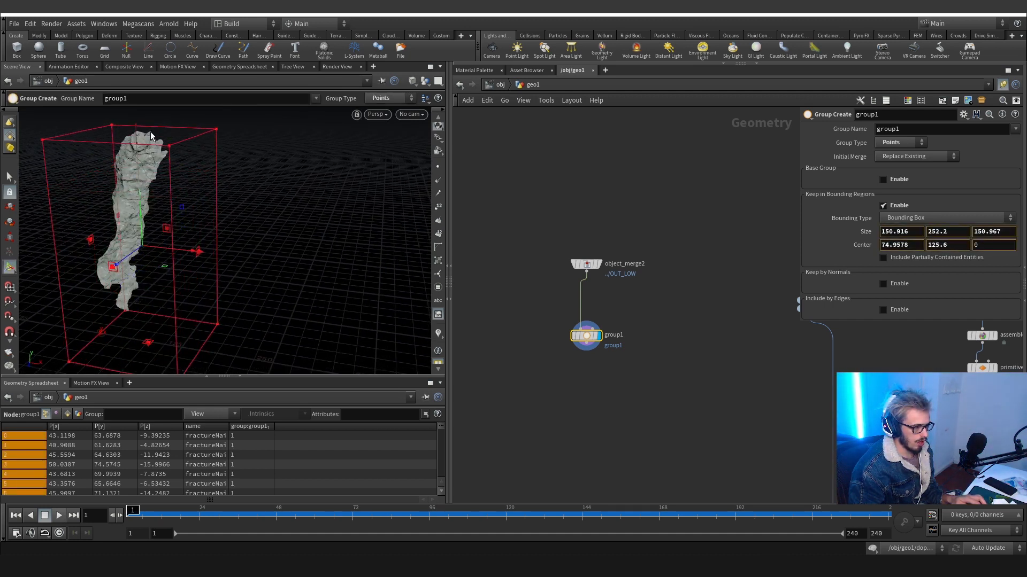
left_click_drag(137, 190, 154, 188, "alt")
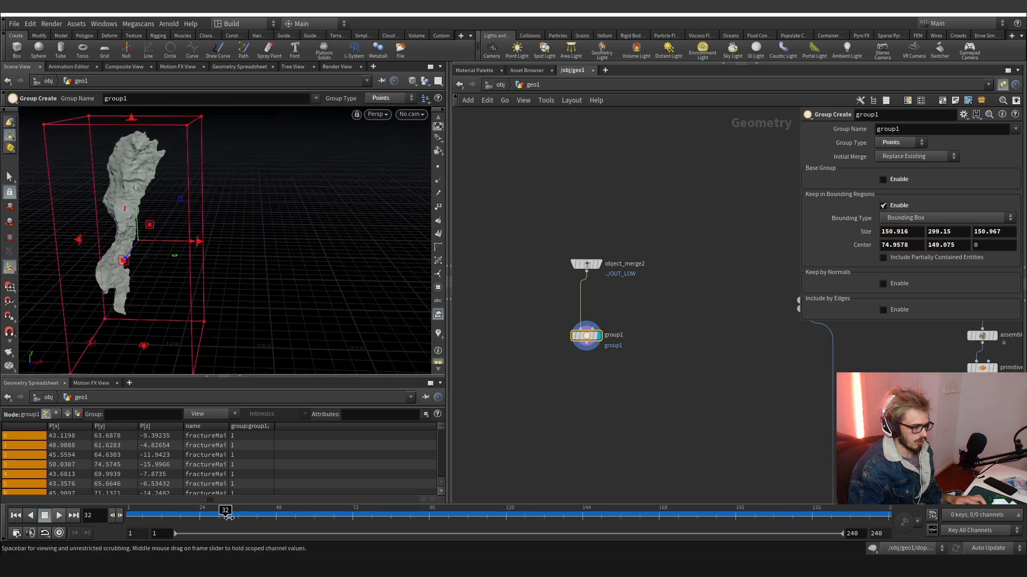
Keyframe the bounding box's size and centre, and at frame 83 lower its top to a Y size of 147.106 and Y centre of 73.0529.
left_click_drag(228, 517, 248, 517)
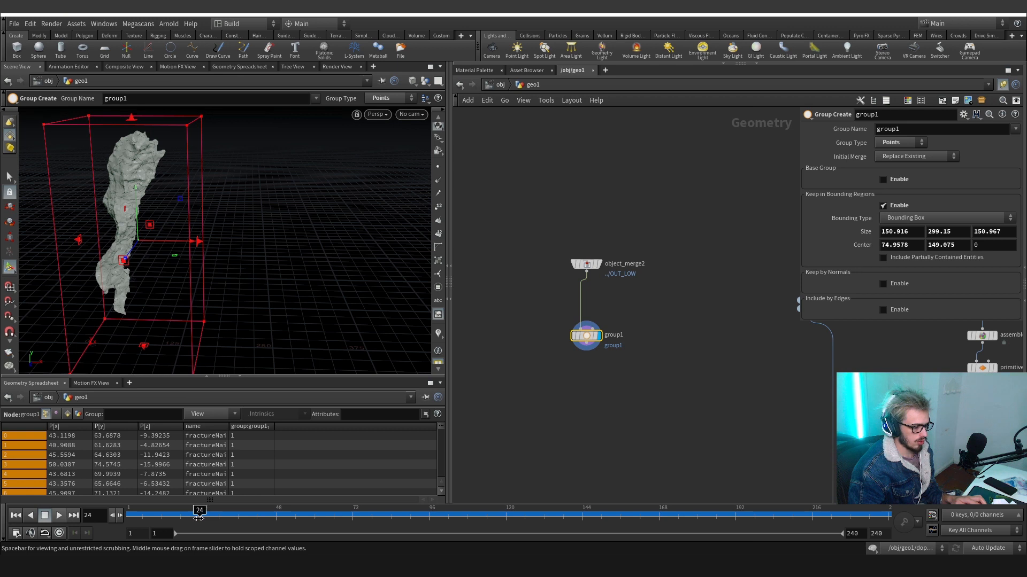
left_click(868, 232, "alt")
left_click(867, 245, "alt")
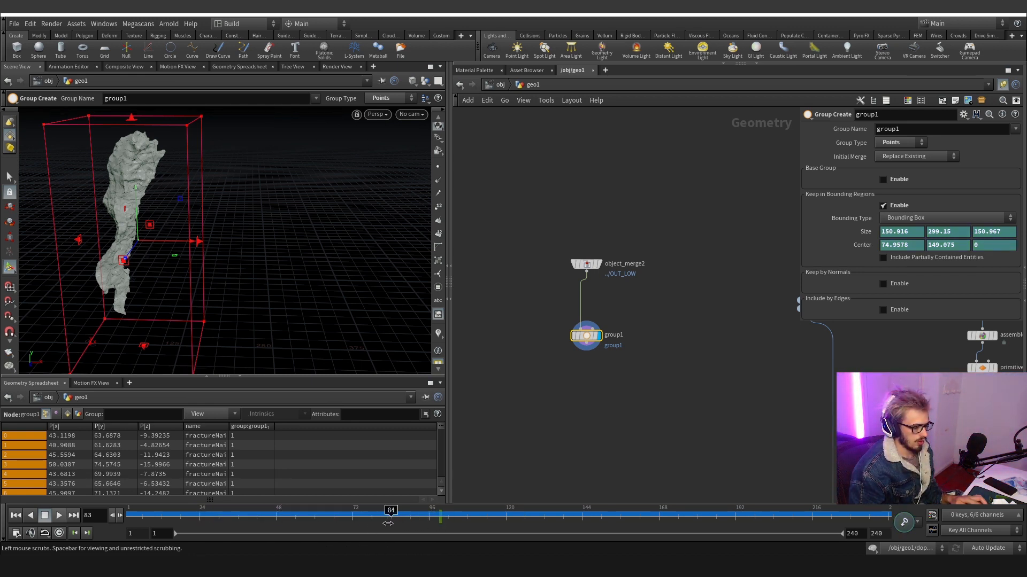
left_click_drag(133, 118, 149, 248)
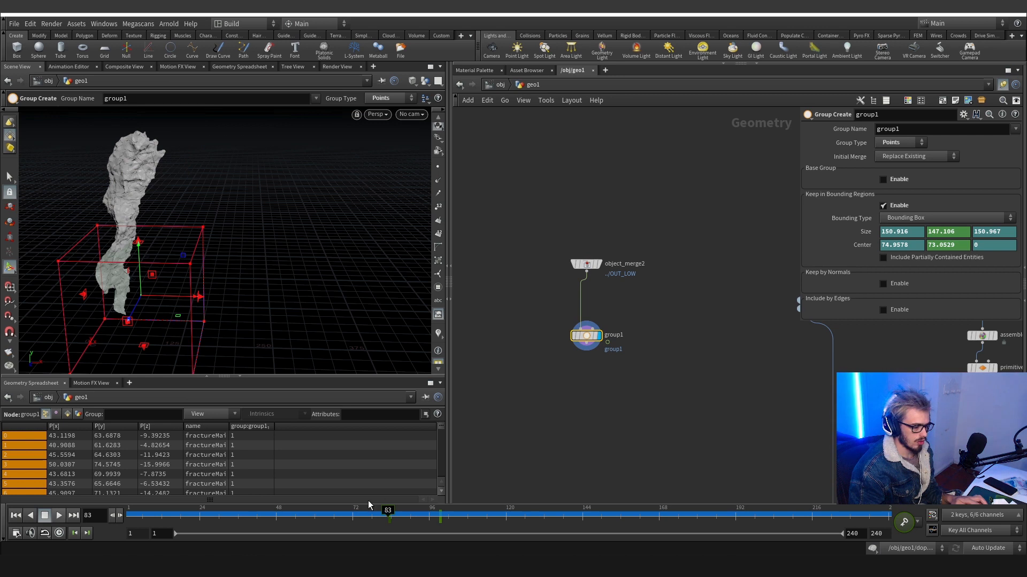
Move to frame 42 and keyframe the bounding box's Y size and Y centre there.
left_click(269, 515)
left_click_drag(240, 518, 256, 515)
key("Escape")
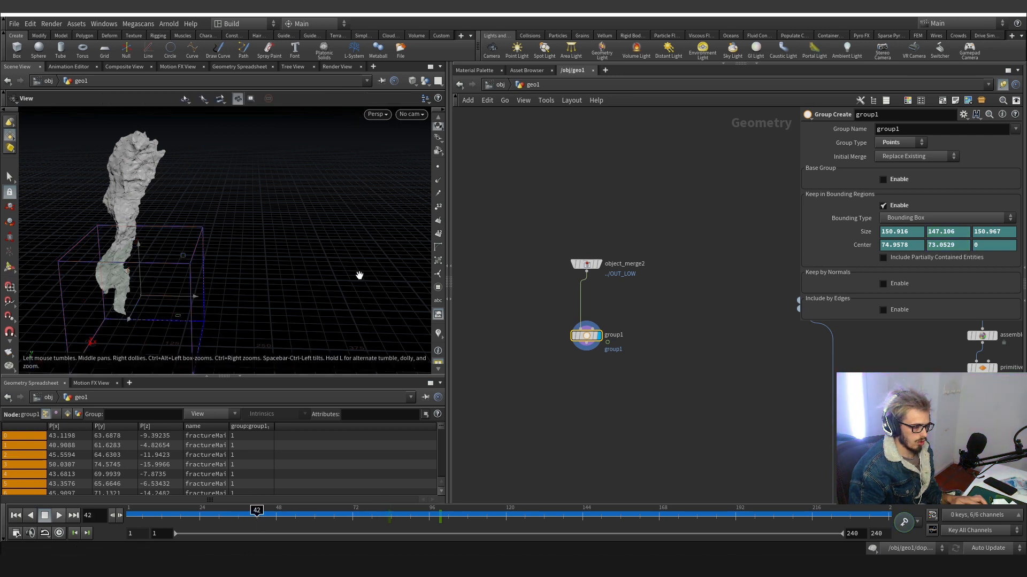
left_click(939, 246, "alt")
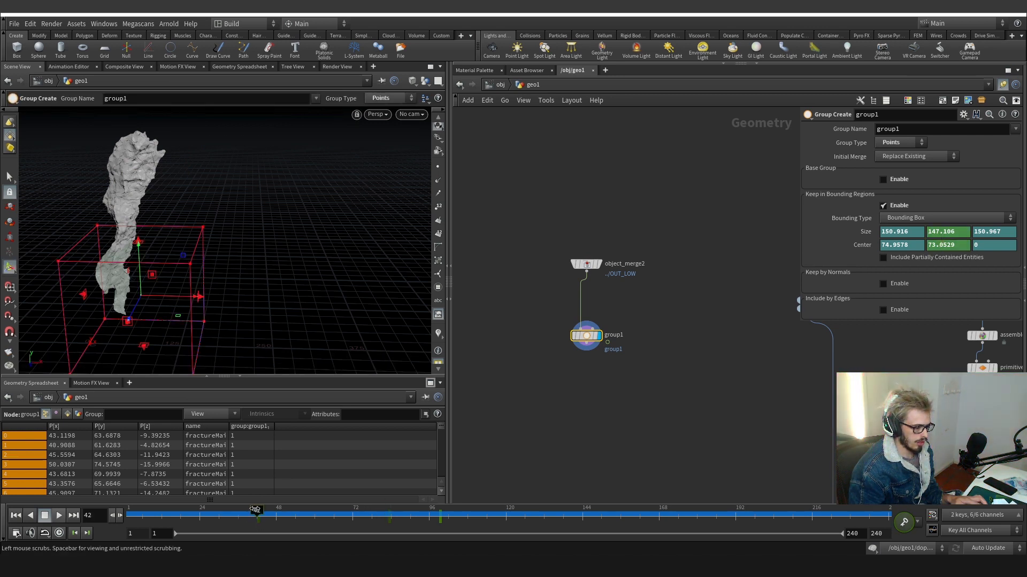
At frame 1, lower the bounding box to a Y size of 38.8666 and Y centre of 18.9333, and keyframe both values.
left_click_drag(131, 523, 121, 524)
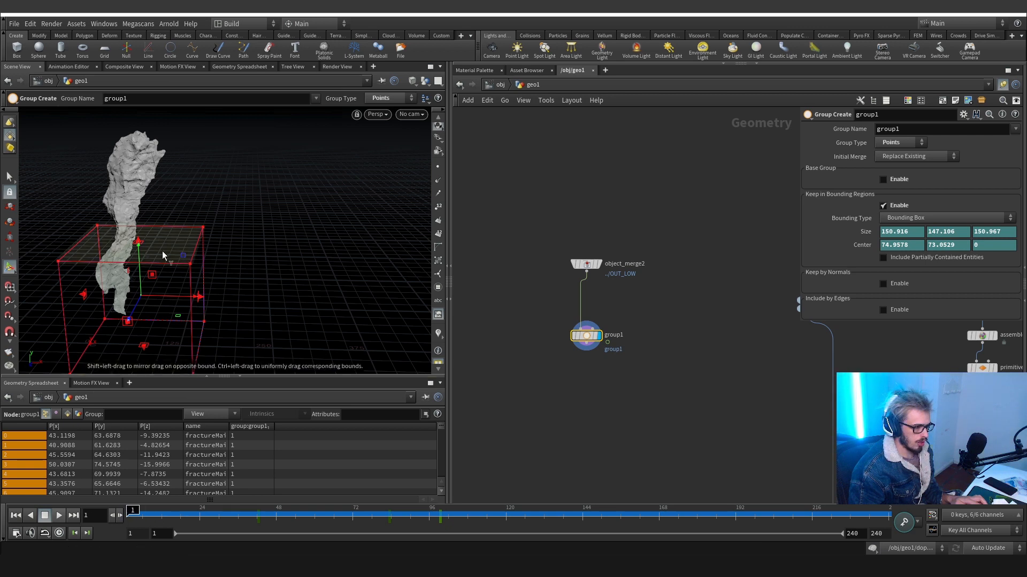
left_click_drag(162, 251, 130, 271)
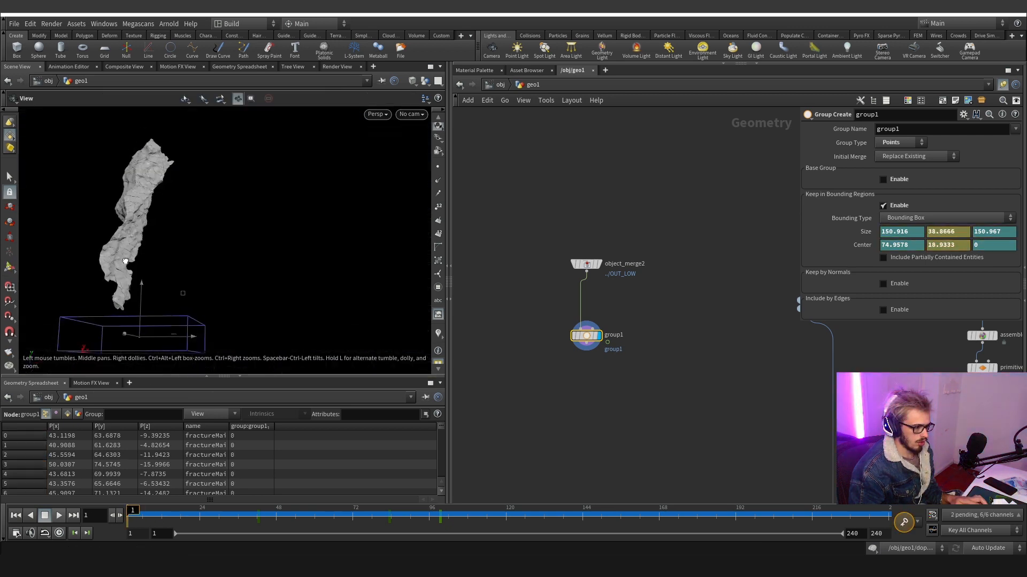
left_click(936, 244, "alt")
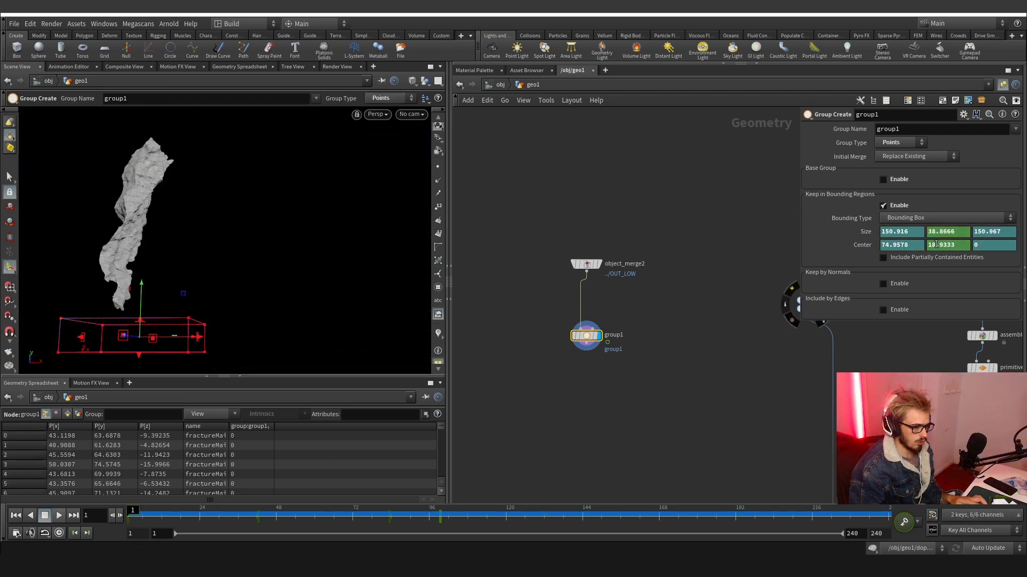
Play back the bounding-box animation and move its final keyframe to about frame 132.
left_click(60, 516)
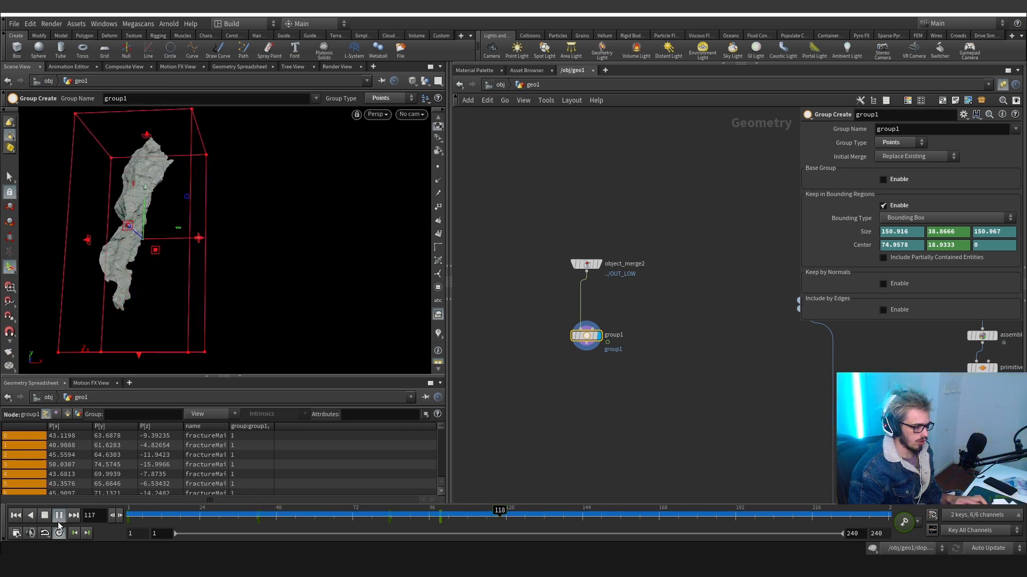
left_click(58, 521)
left_click_drag(443, 519, 570, 520)
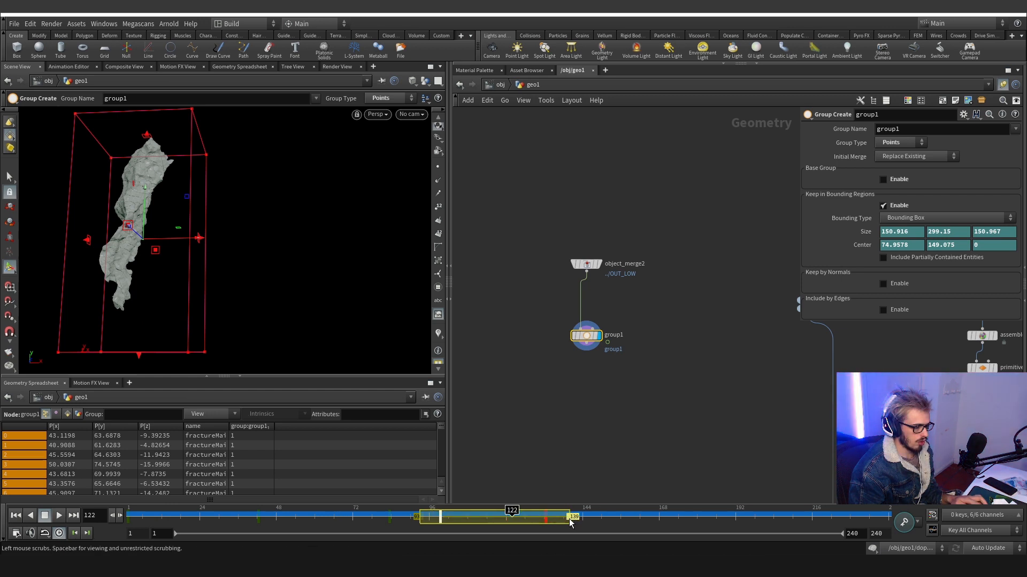
left_click_drag(349, 519, 542, 520)
scroll(676, 376, "down", 6)
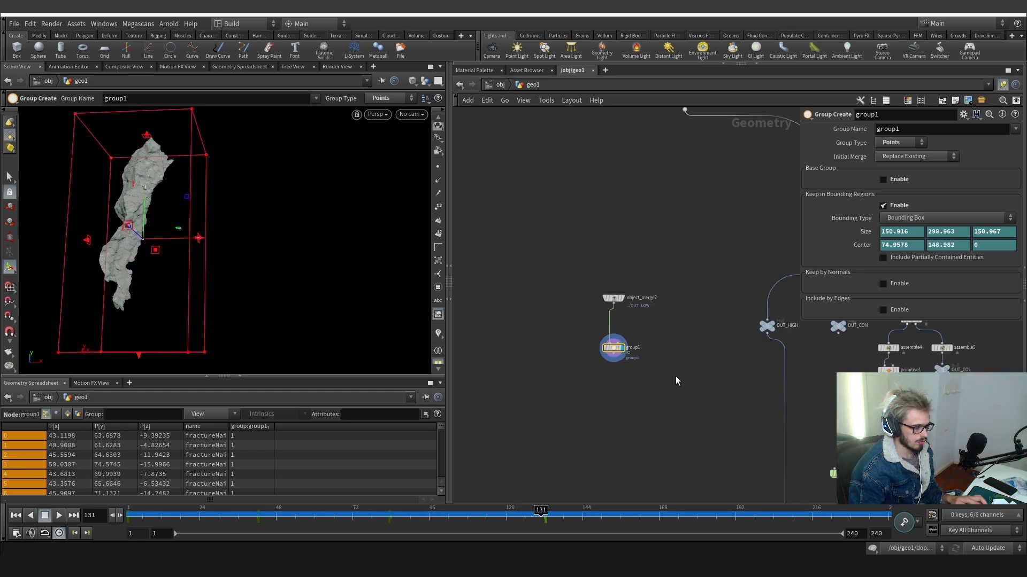
left_click(544, 313)
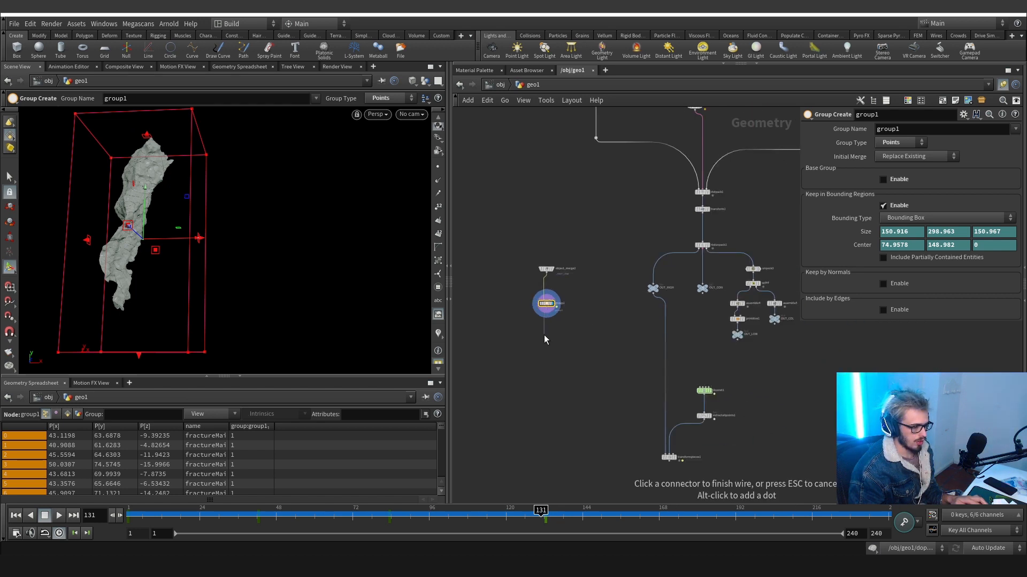
key("Tab")
type("wra")
key("Return")
key("Return")
scroll(545, 338, "up", 4)
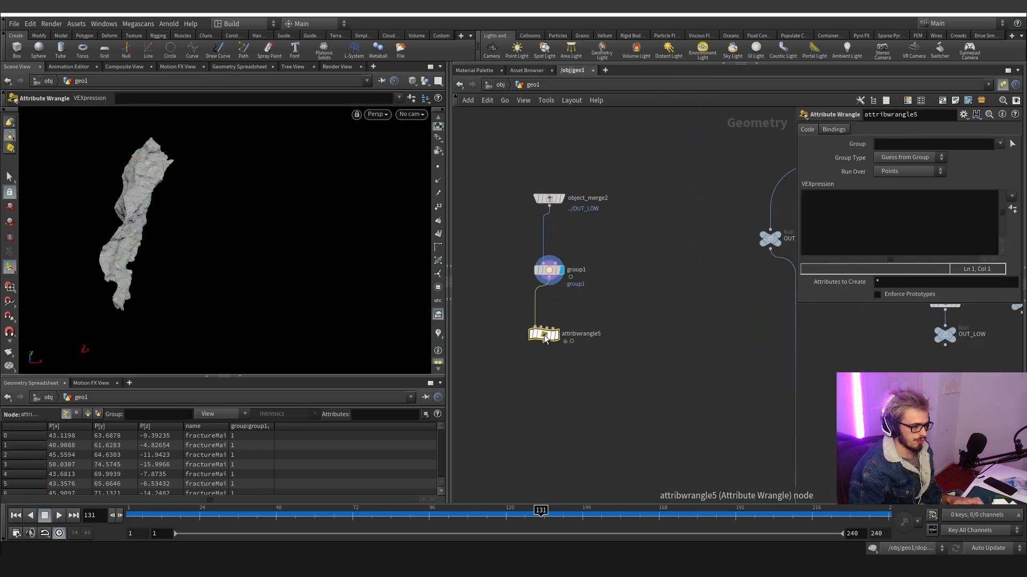
left_click(873, 229)
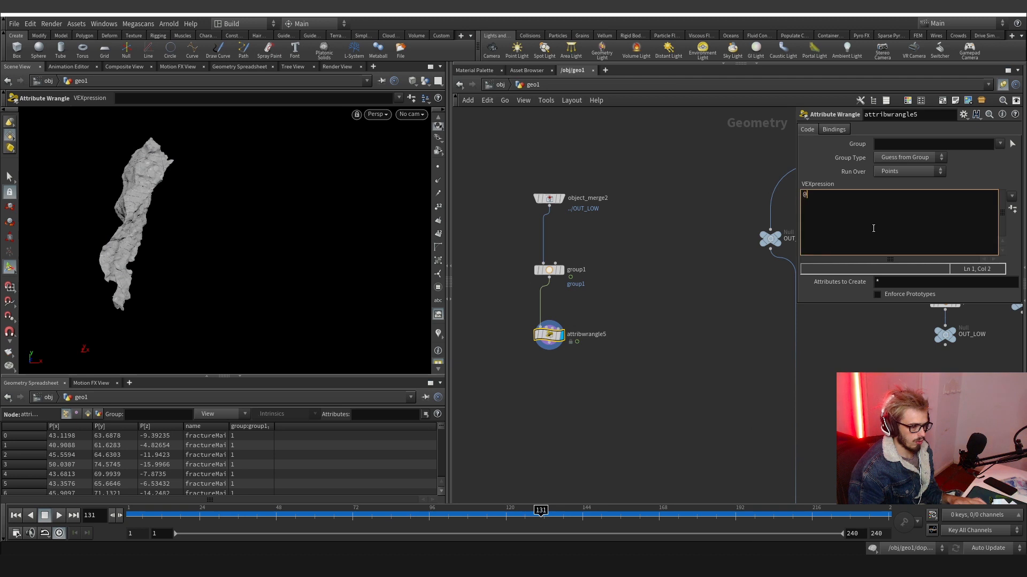
type("@act")
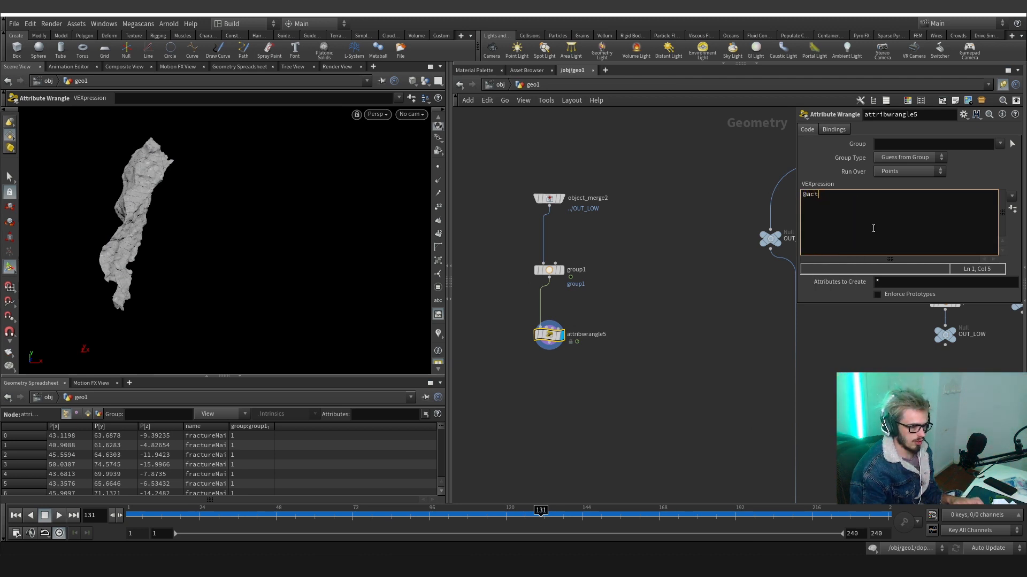
type("rivve = 1;")
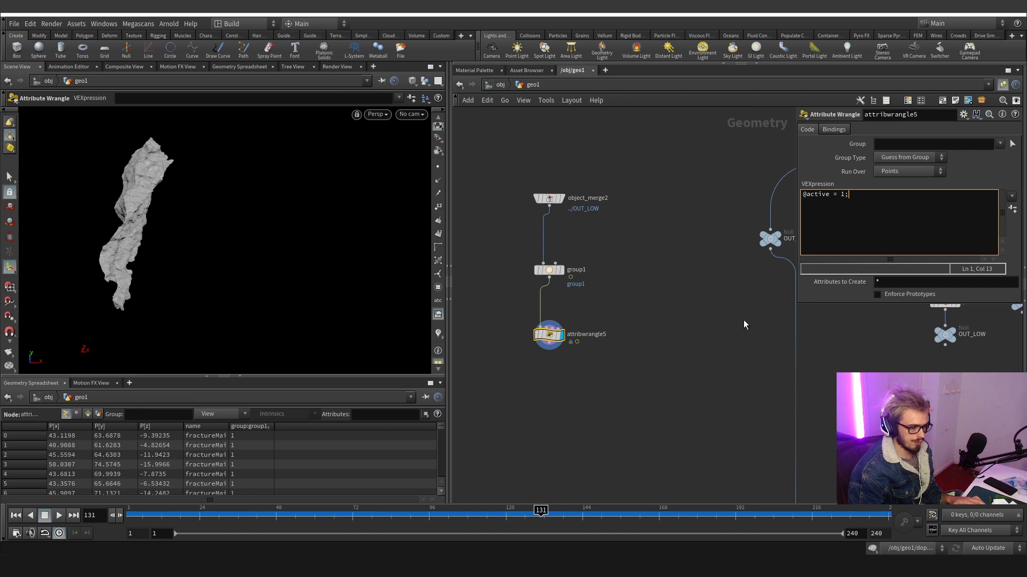
left_click(742, 323)
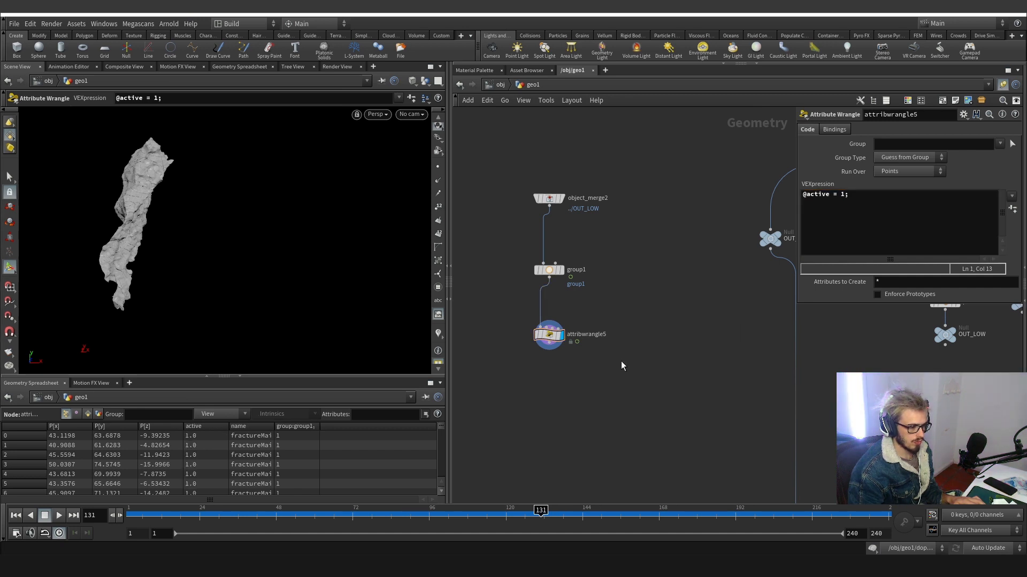
middle_click_drag(749, 345, 660, 337)
middle_click_drag(584, 329, 633, 382)
middle_click_drag(732, 328, 582, 333)
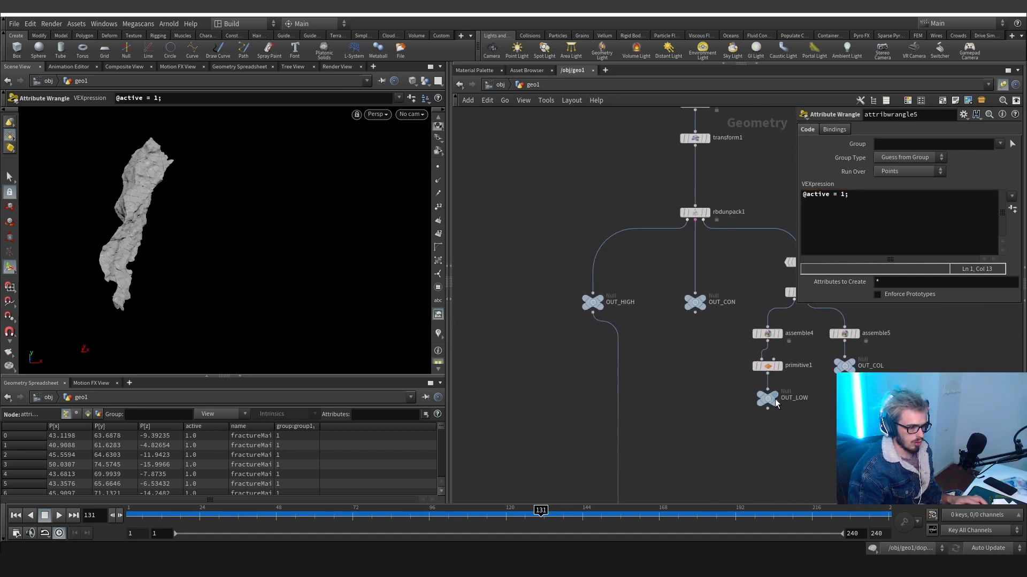
key("Tab")
type("wra")
key("Return")
left_click(706, 415)
left_click_drag(706, 415, 771, 400)
type("@active = 0;")
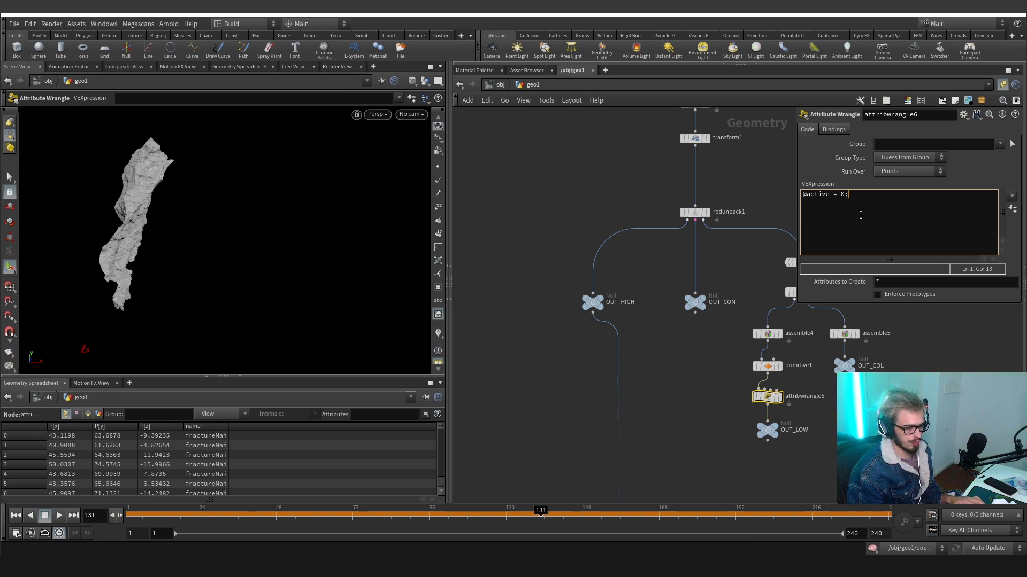
left_click(744, 396)
Inside dopnet1, add a second SOP Solver and connect it to rigidbodysolver1's input.
middle_click_drag(694, 422, 656, 242)
scroll(656, 243, "up", 2)
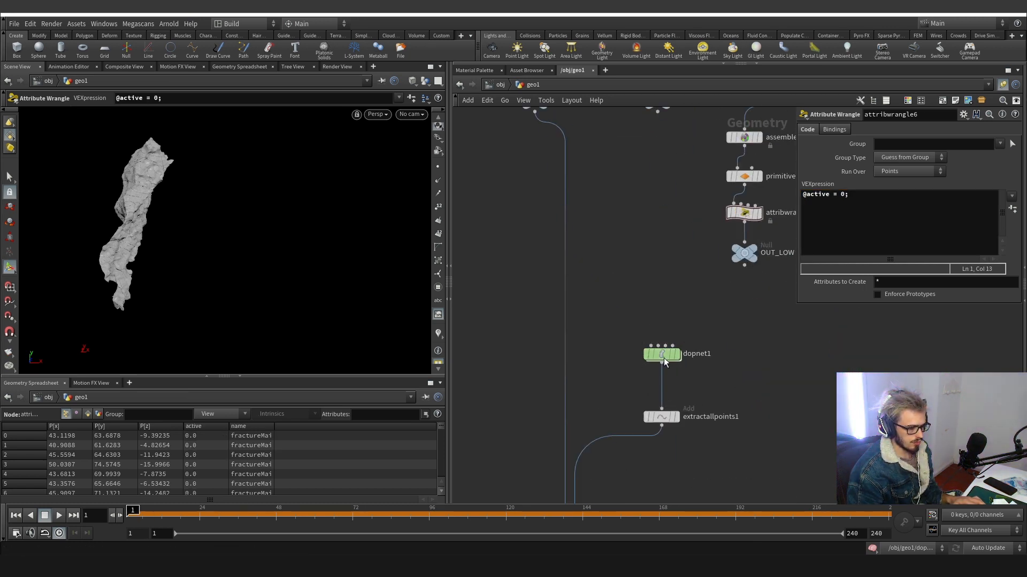
double_click(663, 355)
scroll(592, 246, "up", 2)
left_click_drag(686, 304, 687, 303)
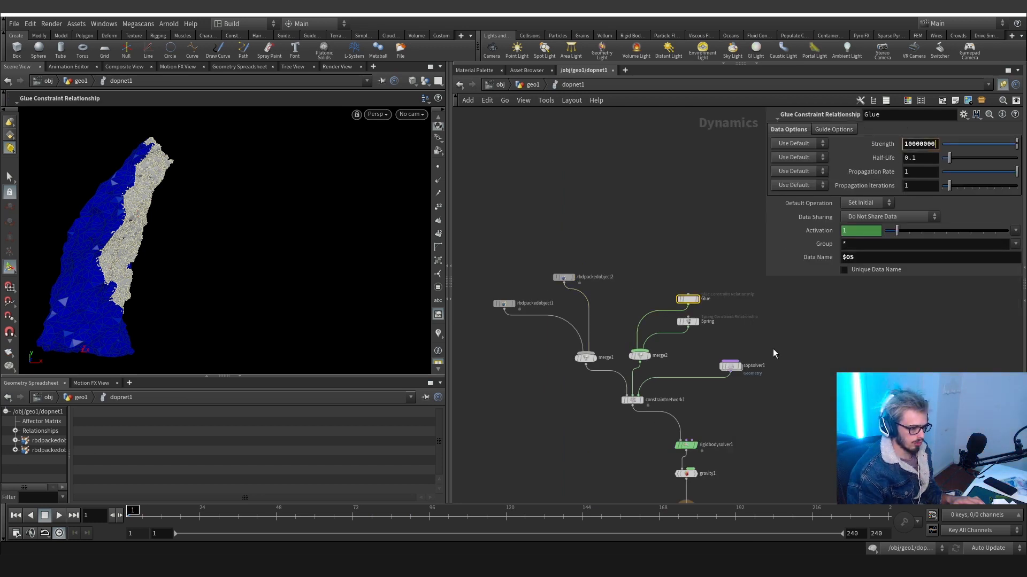
middle_click_drag(729, 403, 685, 312)
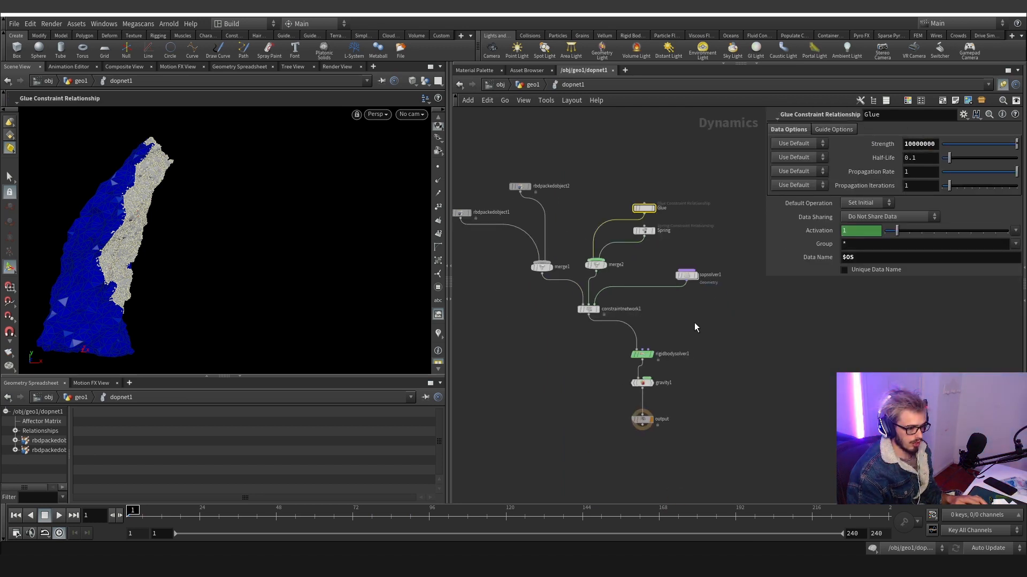
left_click(650, 350)
key("Tab")
type("sop so")
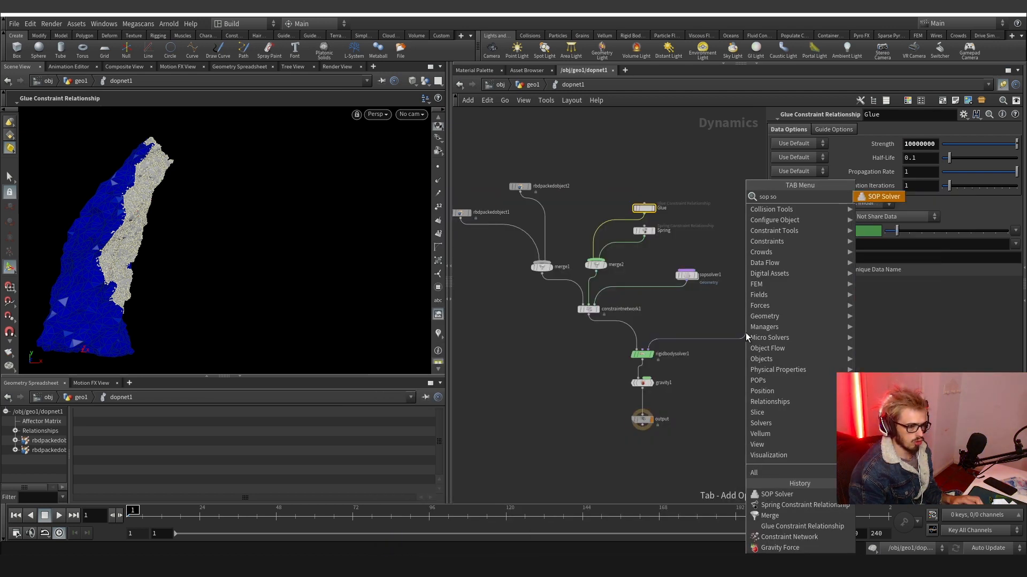
key("Return")
left_click_drag(745, 333, 710, 327)
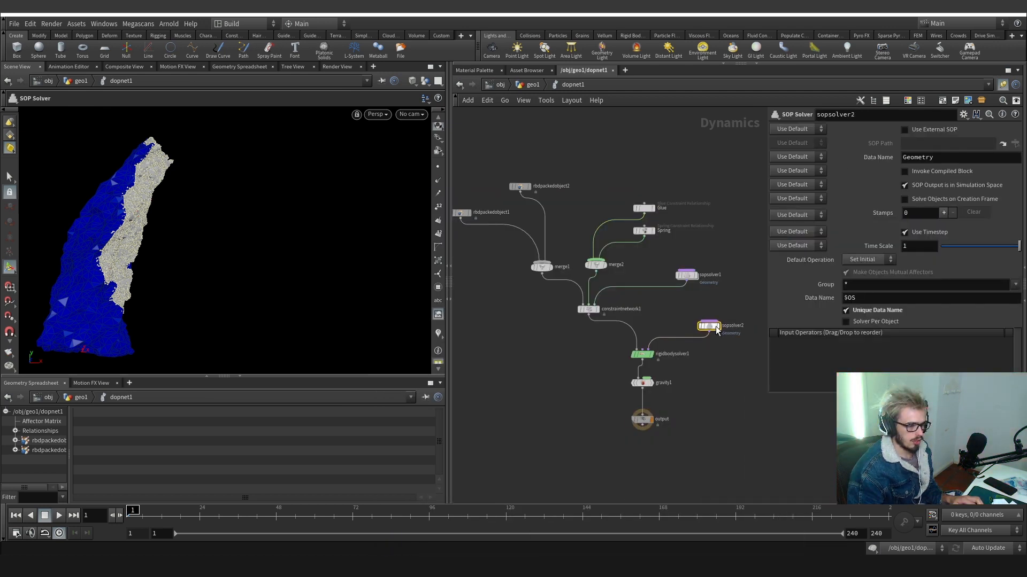
Inside the new SOP Solver, add an Attribute Copy fed by dop_geometry and set its attribute name to name.
double_click(710, 326)
scroll(600, 355, "down", 3)
middle_click_drag(599, 355, 576, 301)
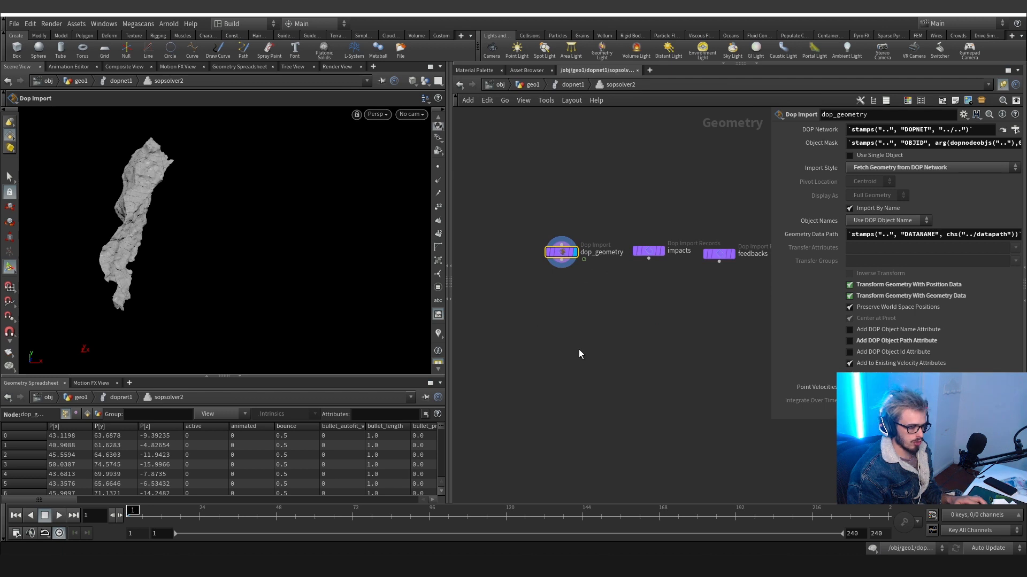
key("Tab")
type("copy a")
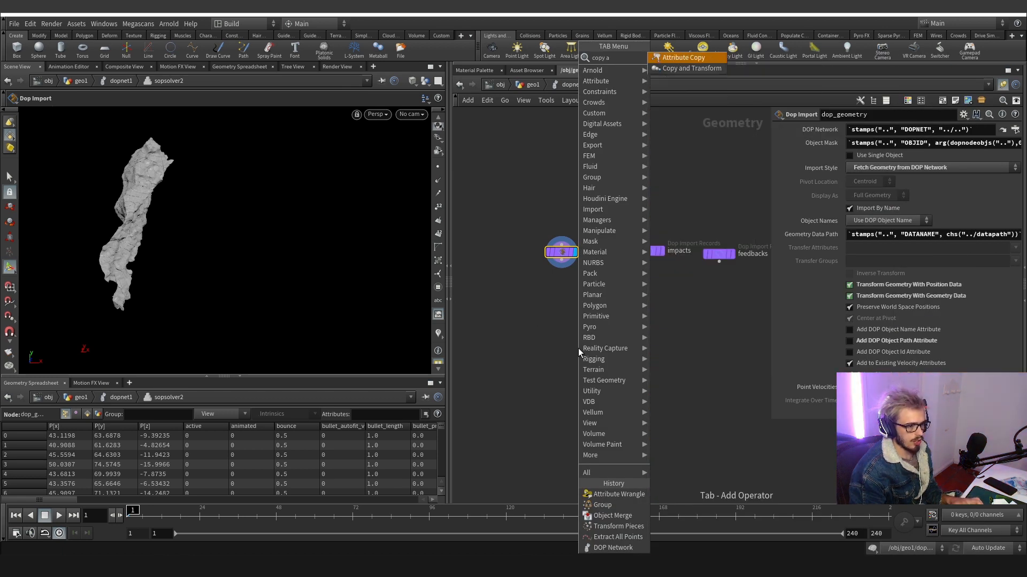
key("Return")
left_click(579, 348)
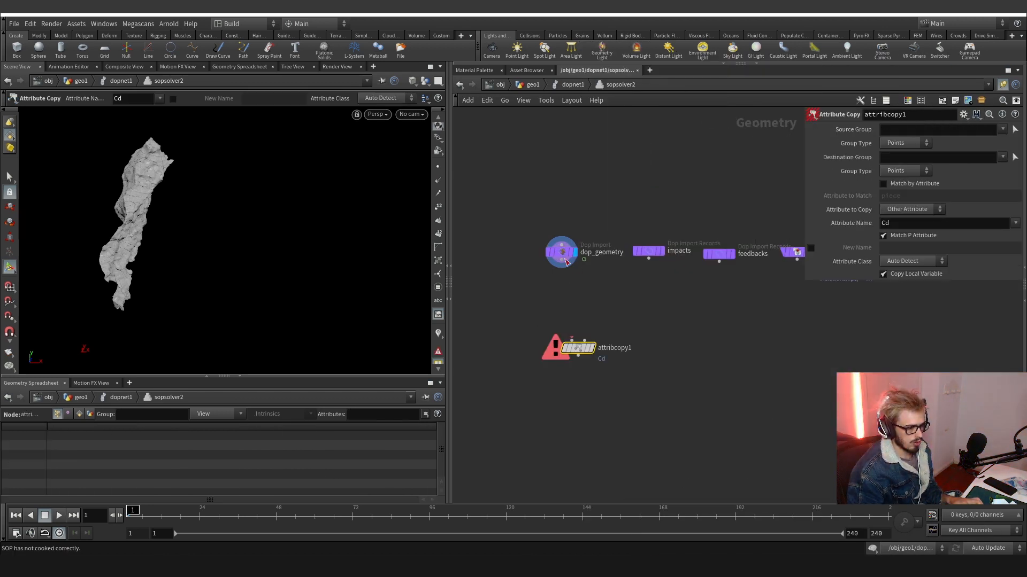
left_click(560, 342)
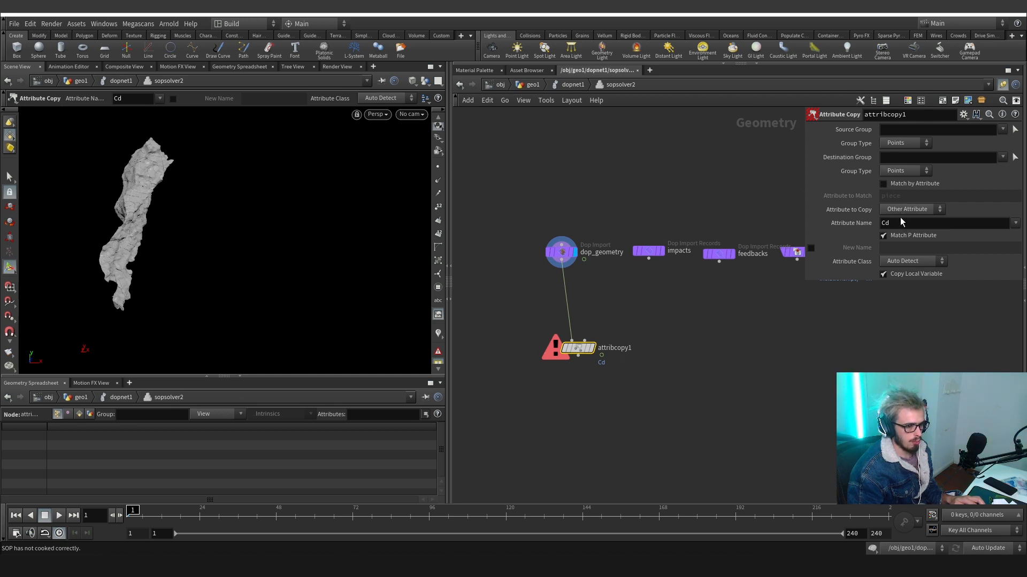
left_click_drag(907, 226, 861, 231)
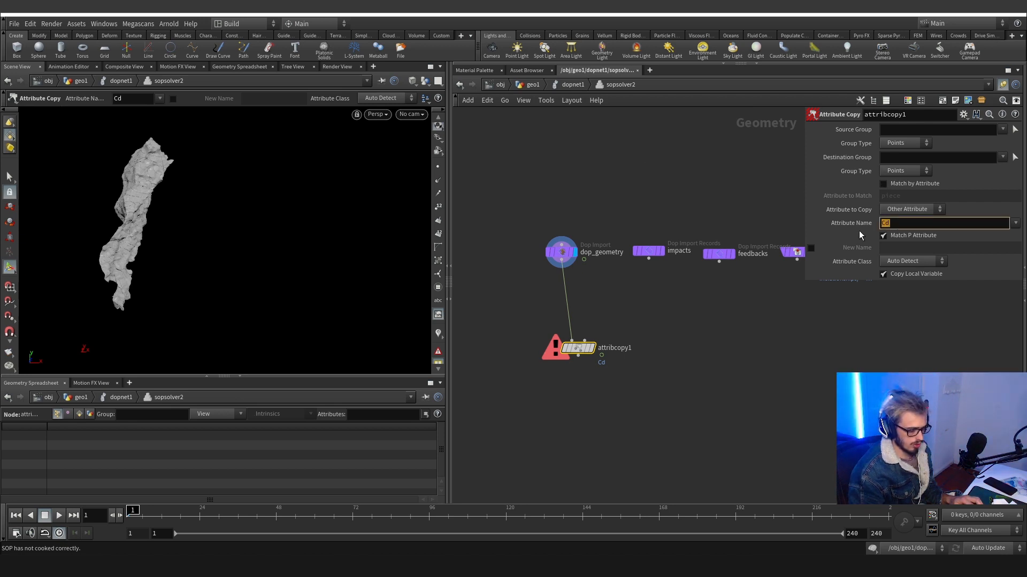
type("name")
key("Return")
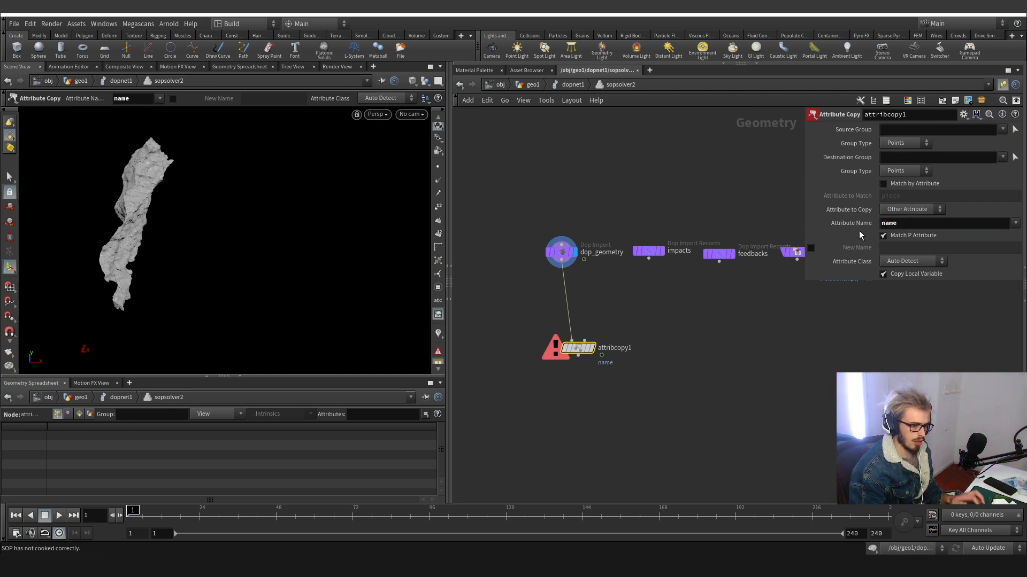
Add an Object Merge node beside the Attribute Copy in the SOP Solver network.
key("Tab")
type("obj")
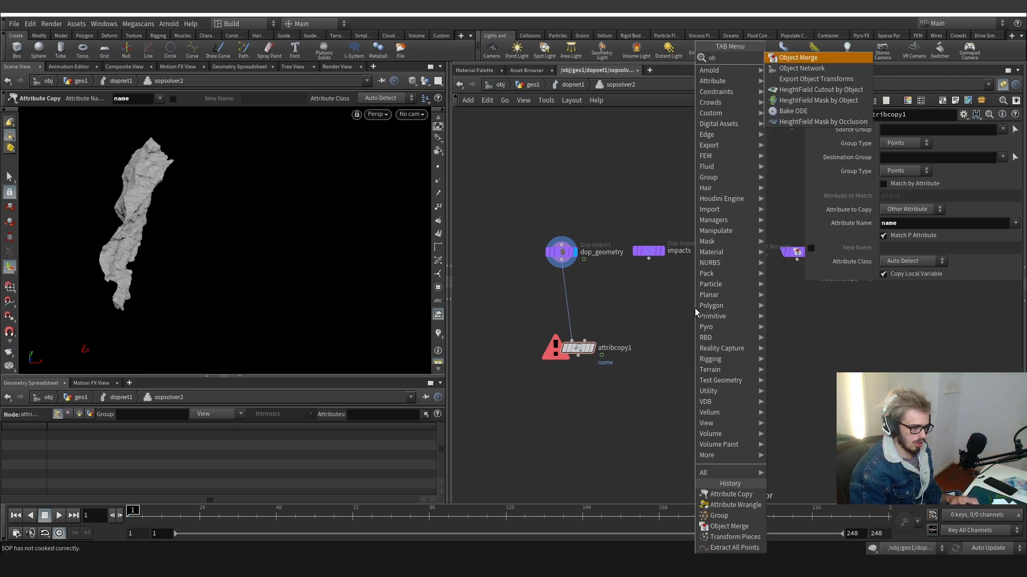
key("Return")
left_click(695, 310)
Return to the geo1 network, add a Null after attribwrangle5 and name it OUT_ACTIVE.
key("u")
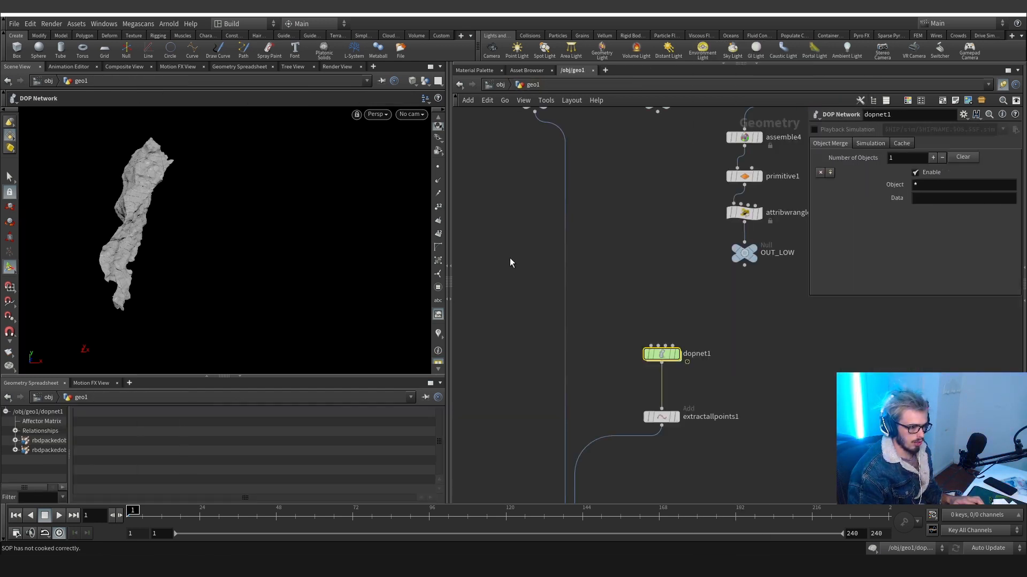
key("u")
left_click(508, 256)
key("Tab")
type("null")
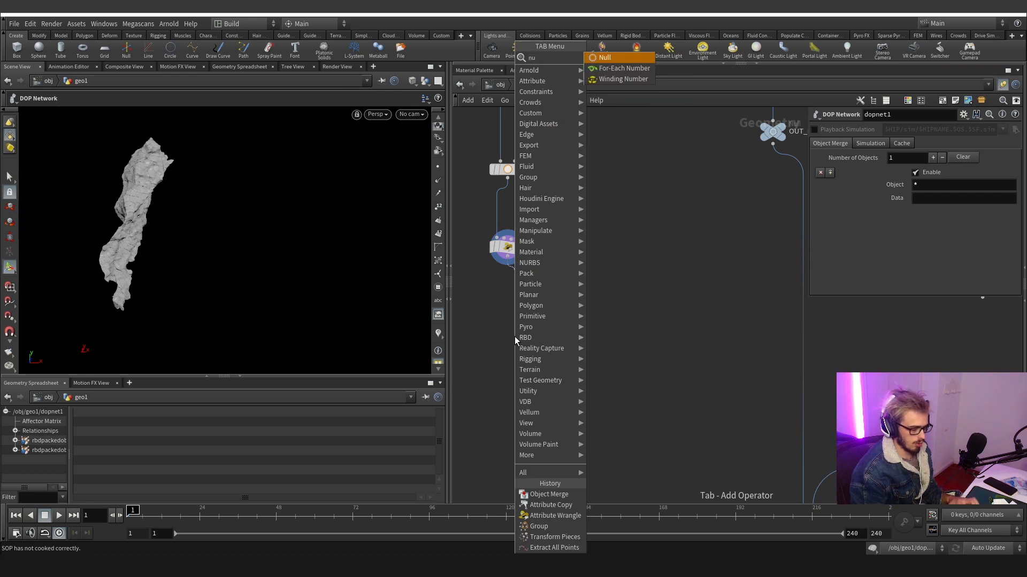
key("Return")
left_click(515, 336)
mouse_move(514, 336)
left_mouse_down()
mouse_move(502, 330)
mouse_move(508, 339)
left_mouse_up()
left_click(534, 338)
type("OUT_ACTIVE")
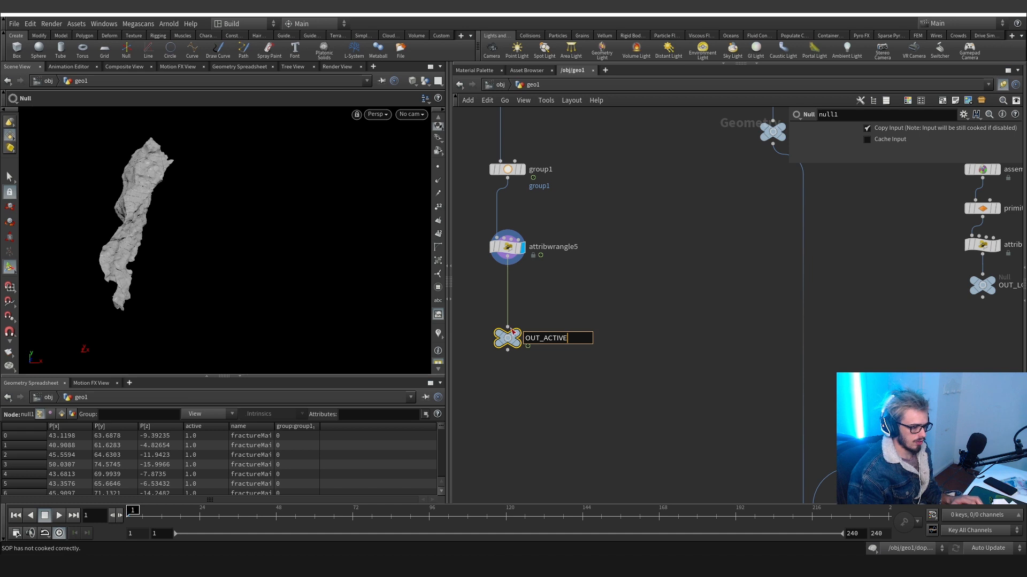
key("Return")
Back in sopsolver2, point the Object Merge at /obj/geo1/OUT_ACTIVE, wire it into attribcopy1's second input and display attribcopy1.
double_click(877, 428)
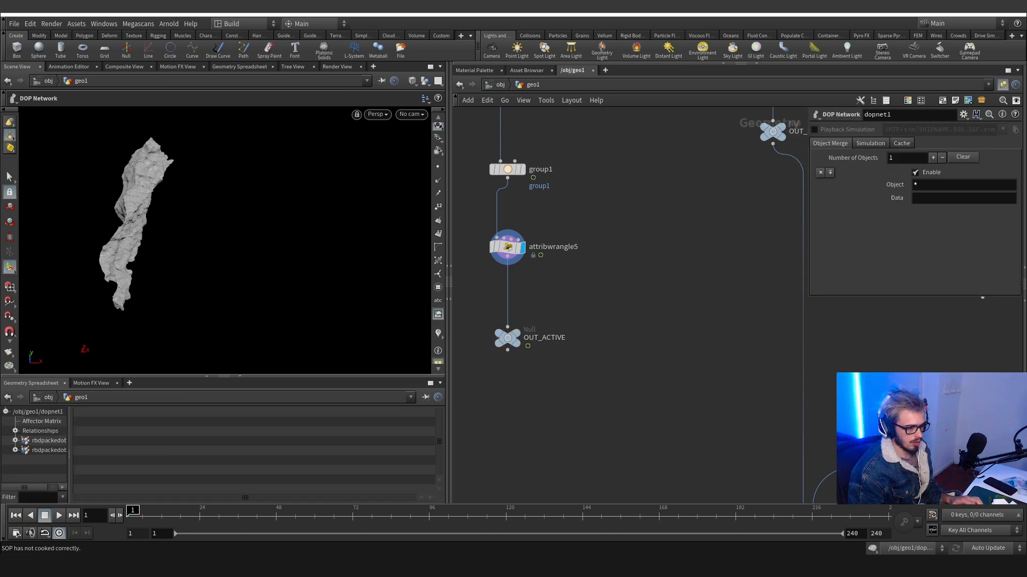
double_click(709, 325)
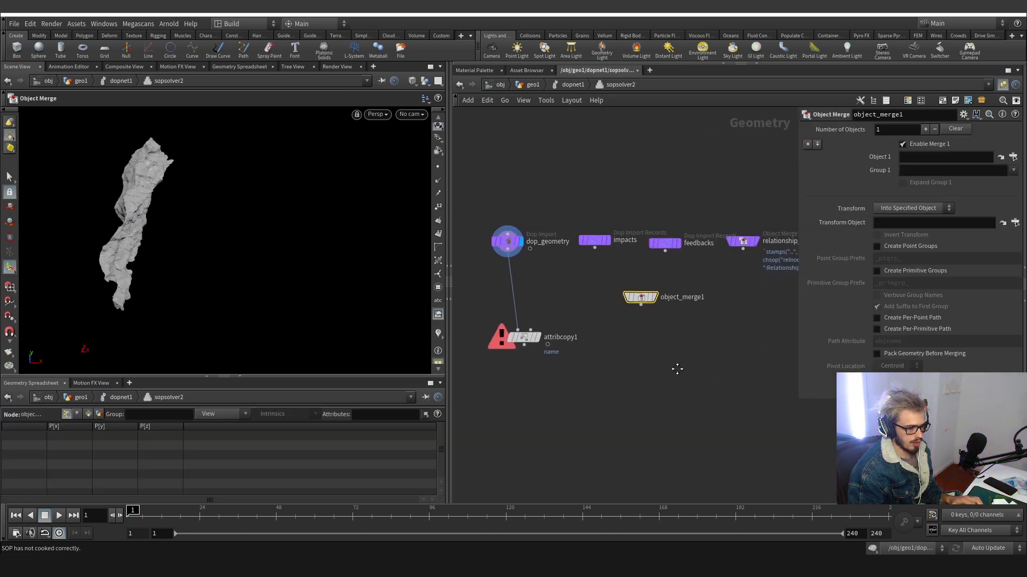
left_click(1013, 156)
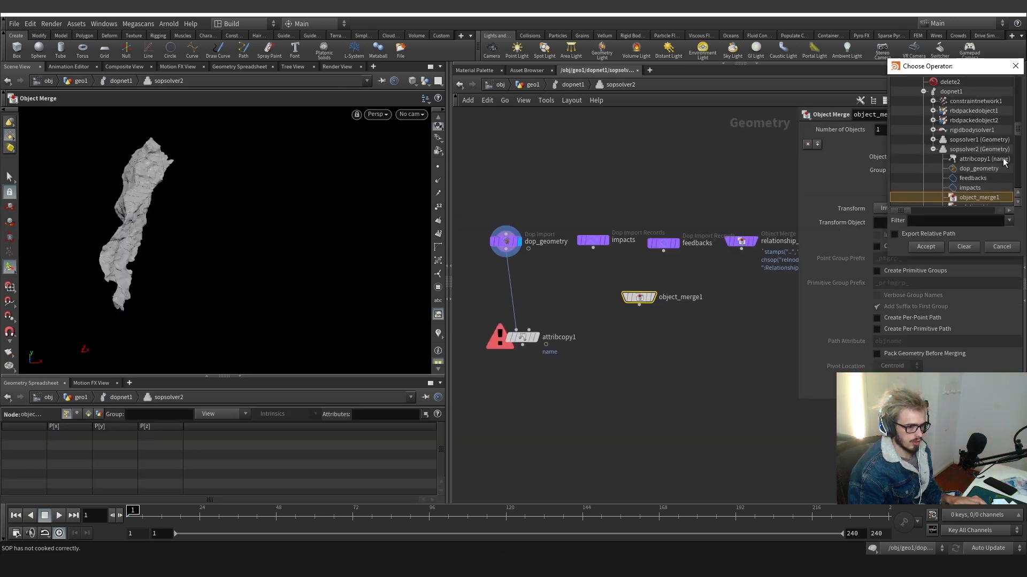
scroll(973, 152, "up", 5)
scroll(978, 146, "up", 2)
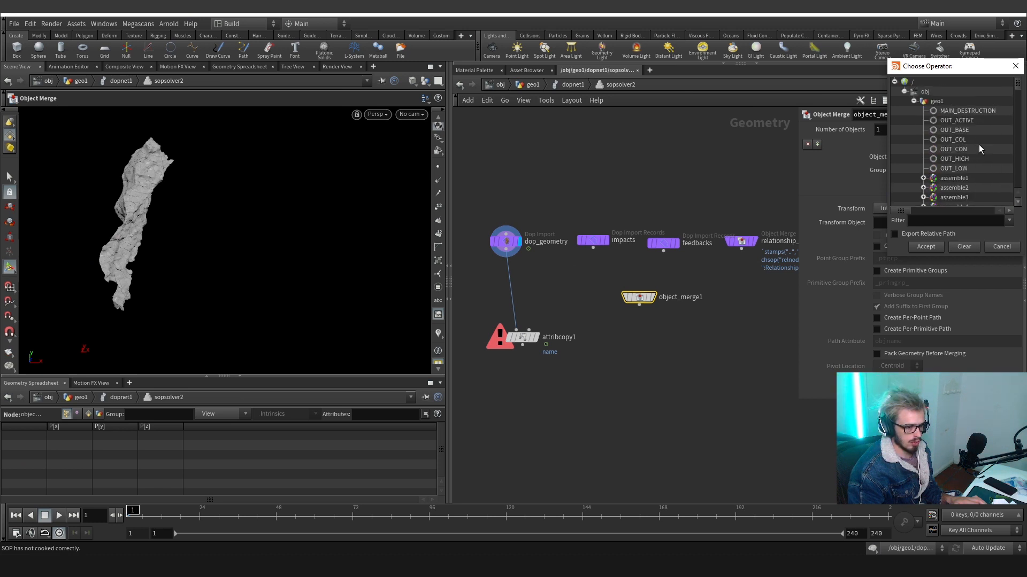
left_click(958, 120)
left_click(926, 247)
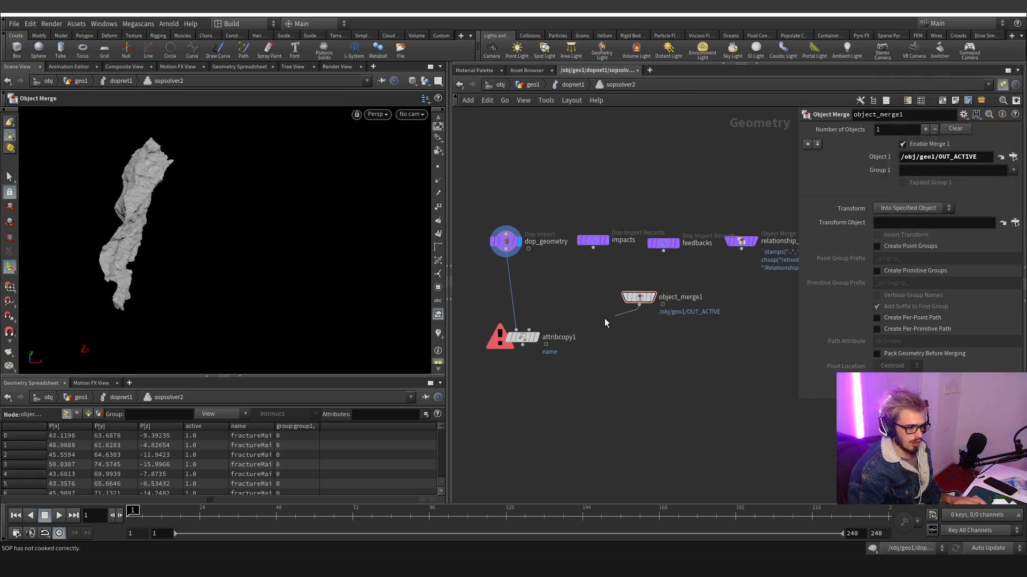
left_click(529, 330)
left_click(537, 337)
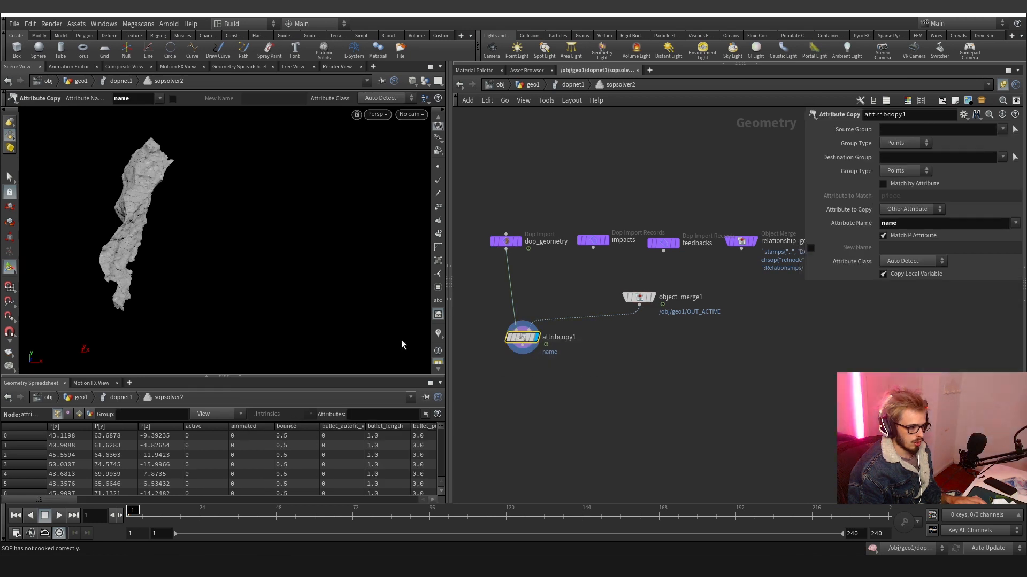
Return to the geo1 network and limit attribwrangle5 to the group1 point group.
key("ctrl+Up")
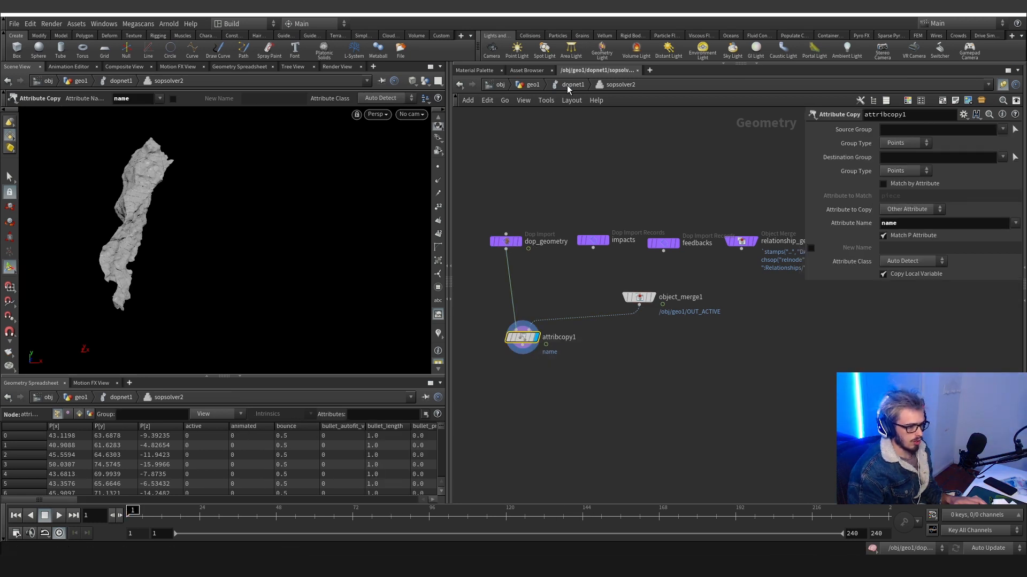
left_click(652, 299)
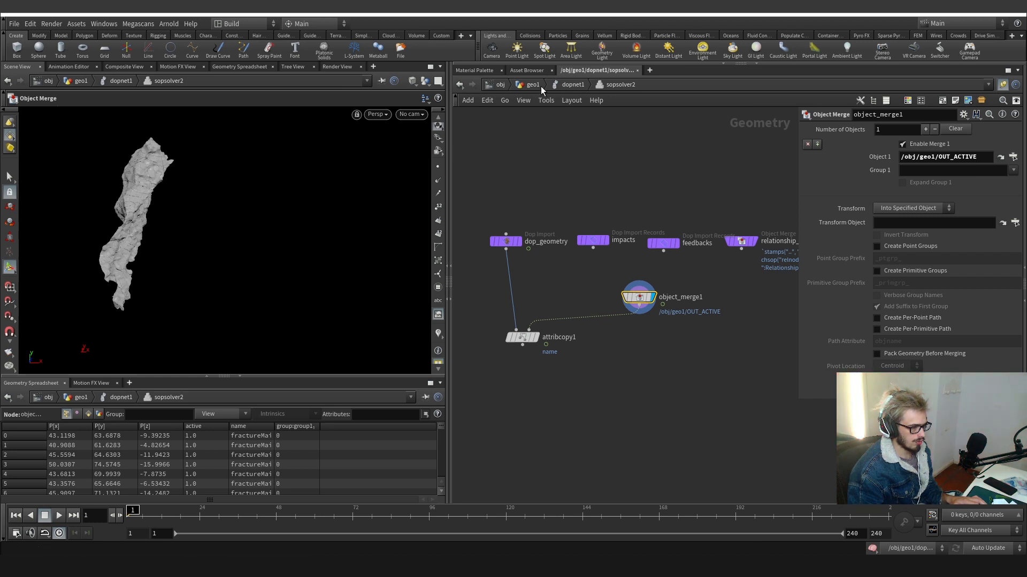
left_click(567, 86)
middle_click_drag(457, 256, 584, 286)
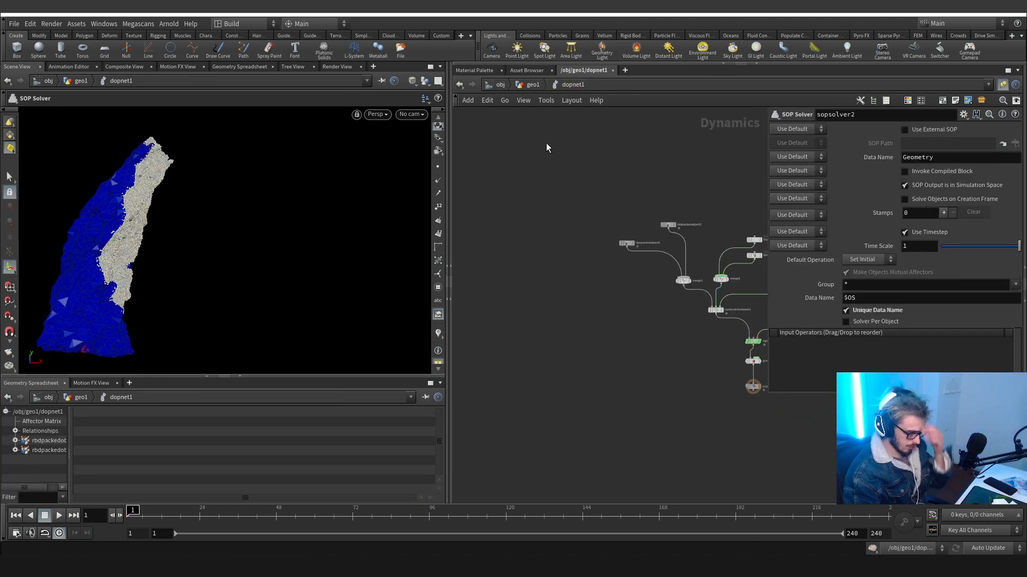
left_click(532, 85)
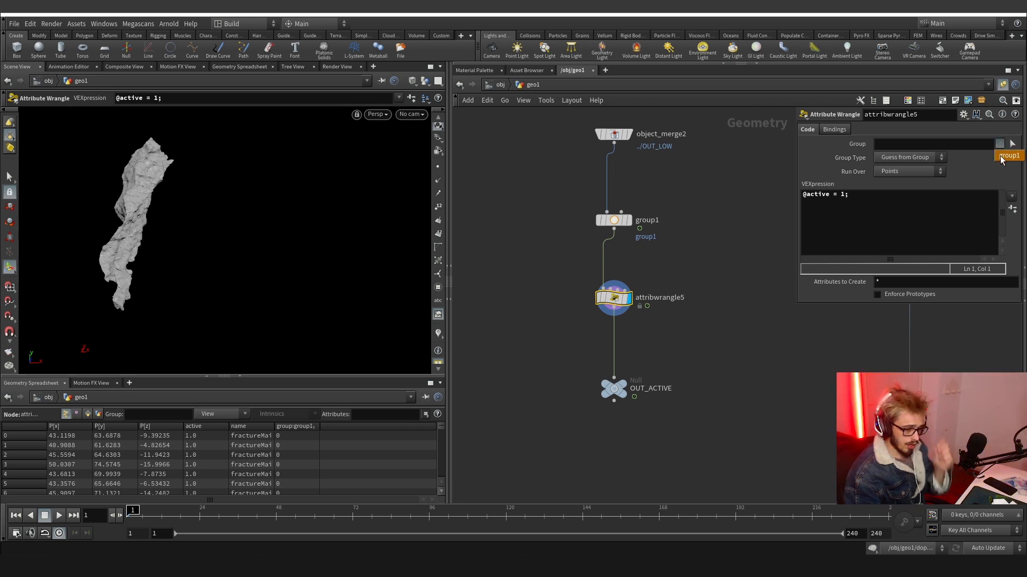
left_click(1008, 156)
Rename the Group Create node above attribwrangle5 as active and set its group name to $OS.
left_click(646, 223)
double_click(646, 221)
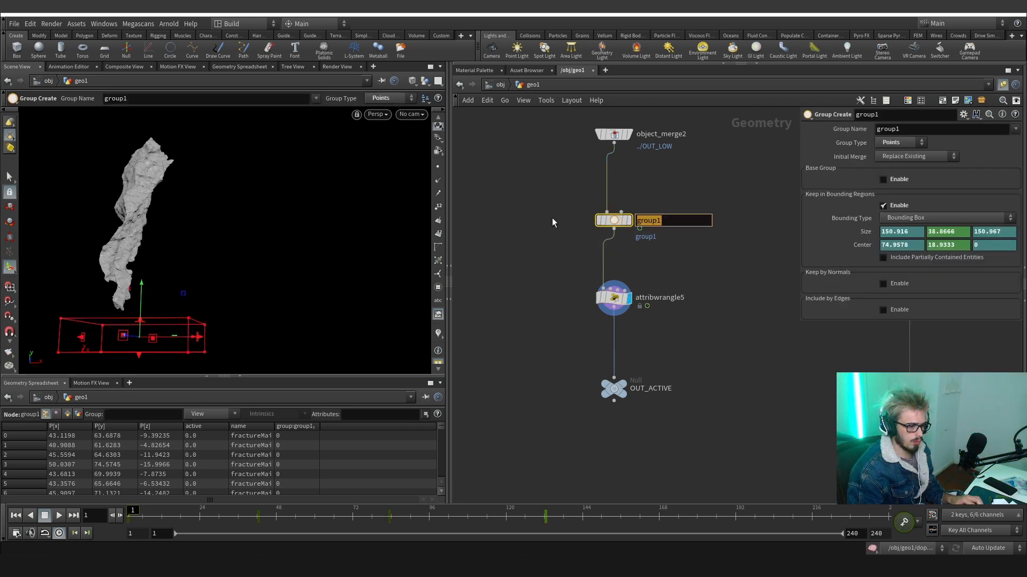
type("active")
key("Return")
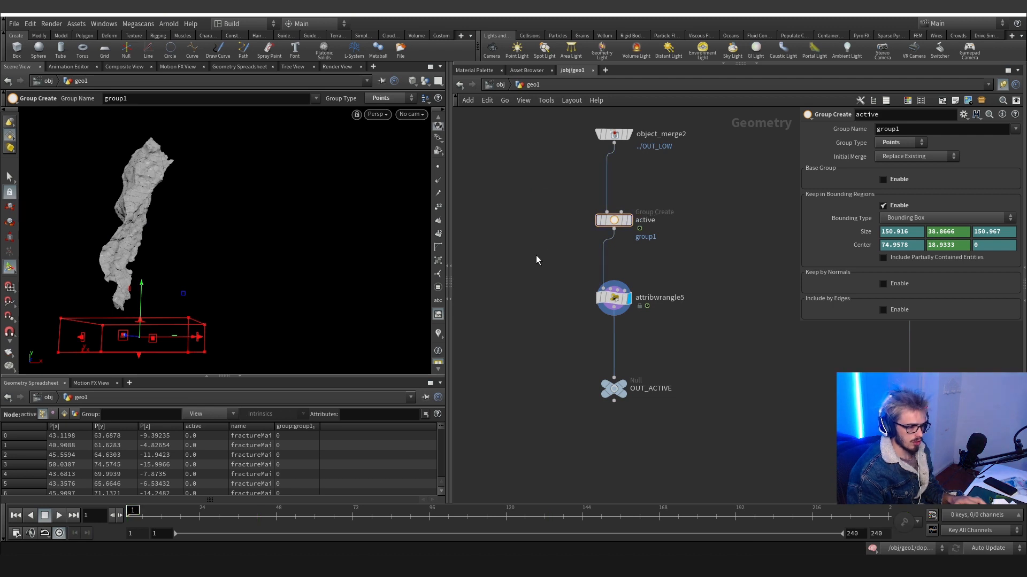
left_click_drag(922, 128, 727, 119)
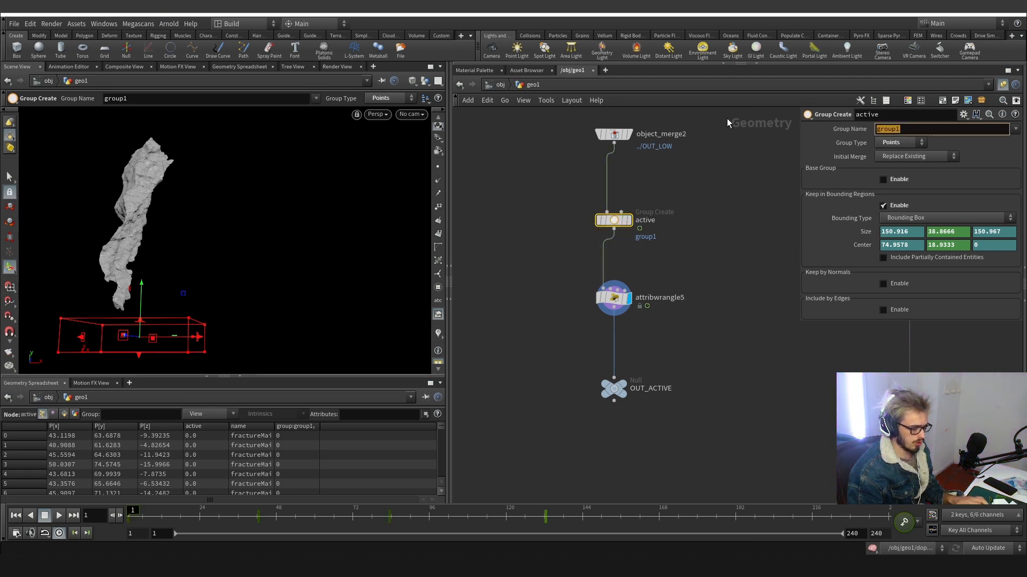
type("$os")
key("BackSpace")
key("BackSpace")
type("OS")
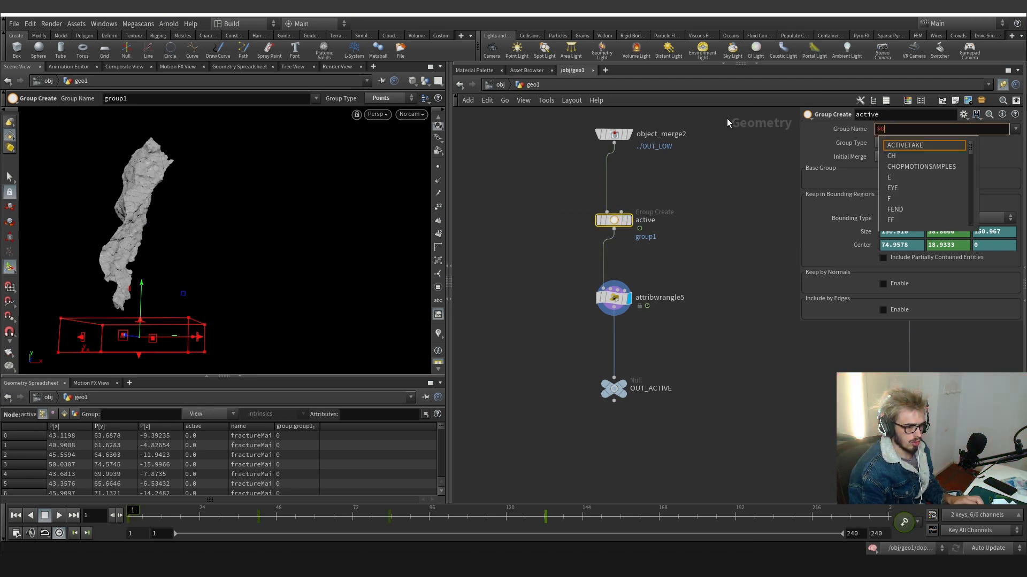
key("Return")
Set attribwrangle5's group to active and scrub the timeline to check the points' active values.
left_click(614, 298)
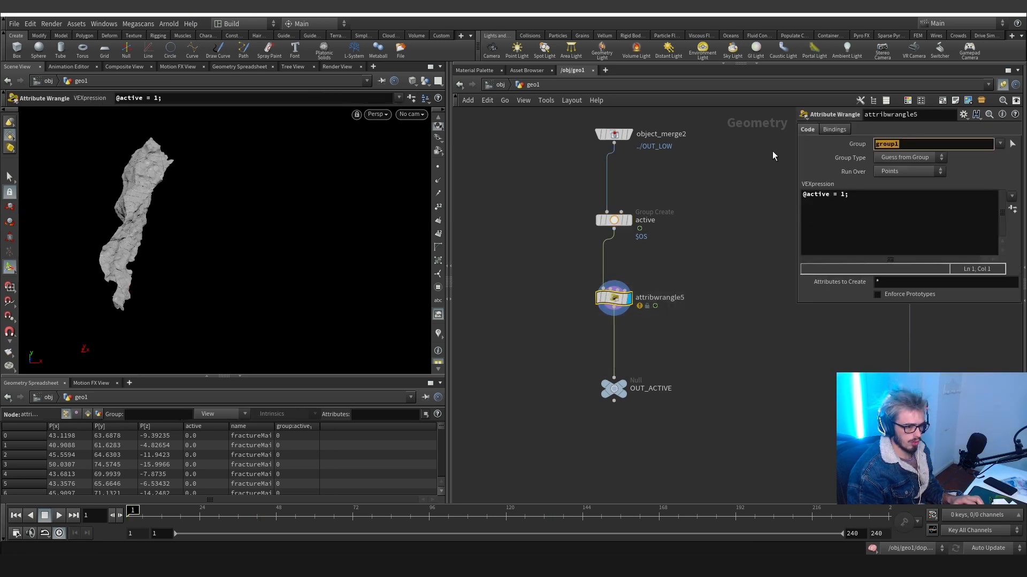
type("acri")
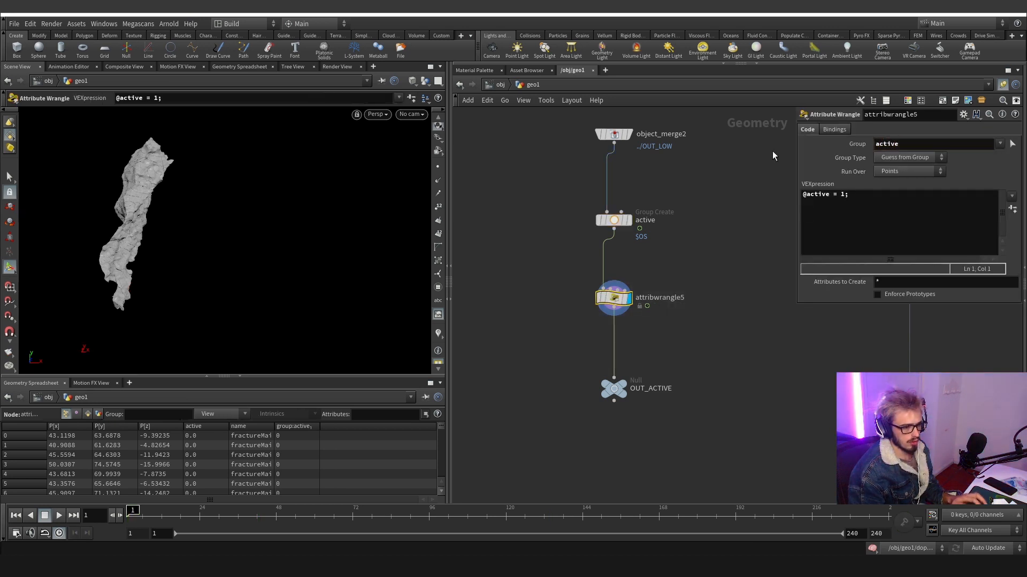
scroll(682, 340, "down", 5)
middle_click_drag(818, 411, 699, 313)
scroll(699, 312, "up", 3)
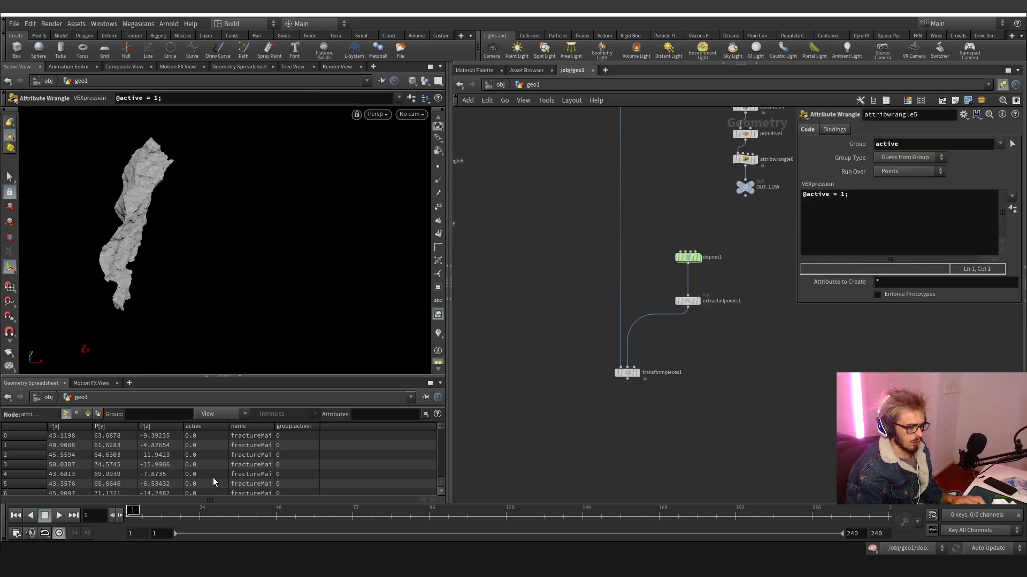
mouse_move(146, 515)
left_mouse_down()
mouse_move(191, 512)
mouse_move(137, 512)
left_mouse_up()
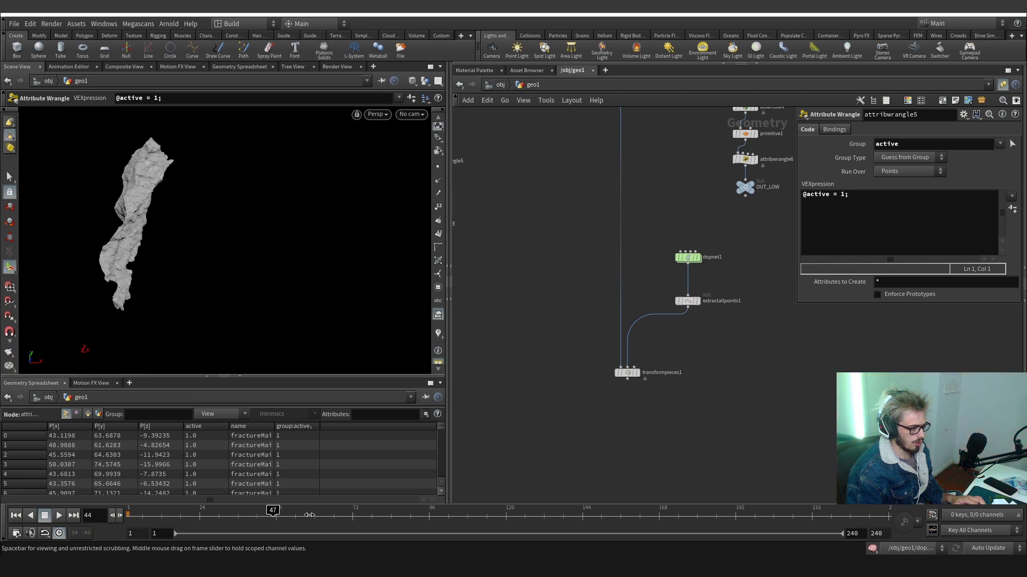
Inside dopnet1's sopsolver2, scrub the timeline to check object_merge1's active values, and display attribcopy1.
double_click(687, 257)
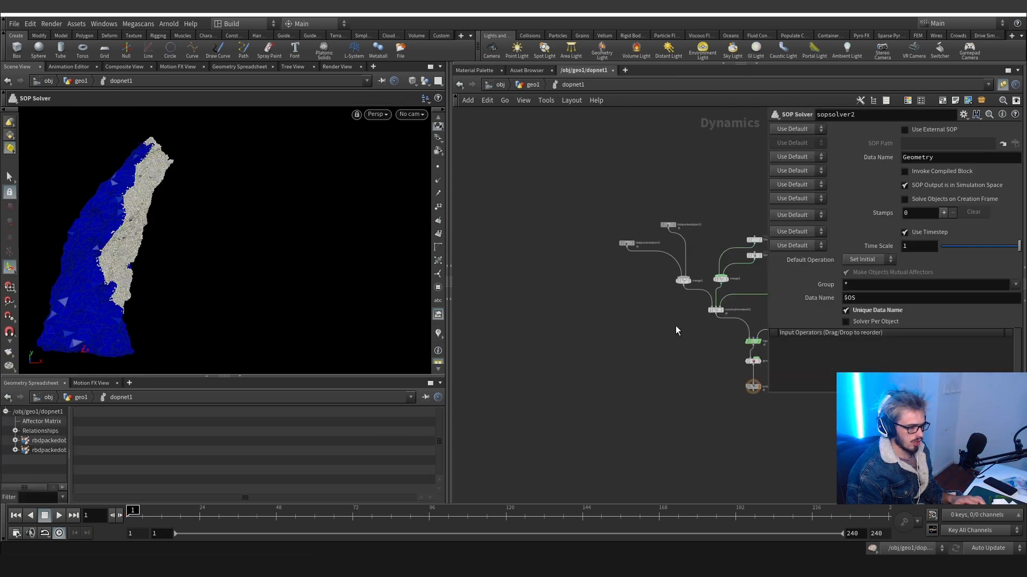
double_click(657, 329)
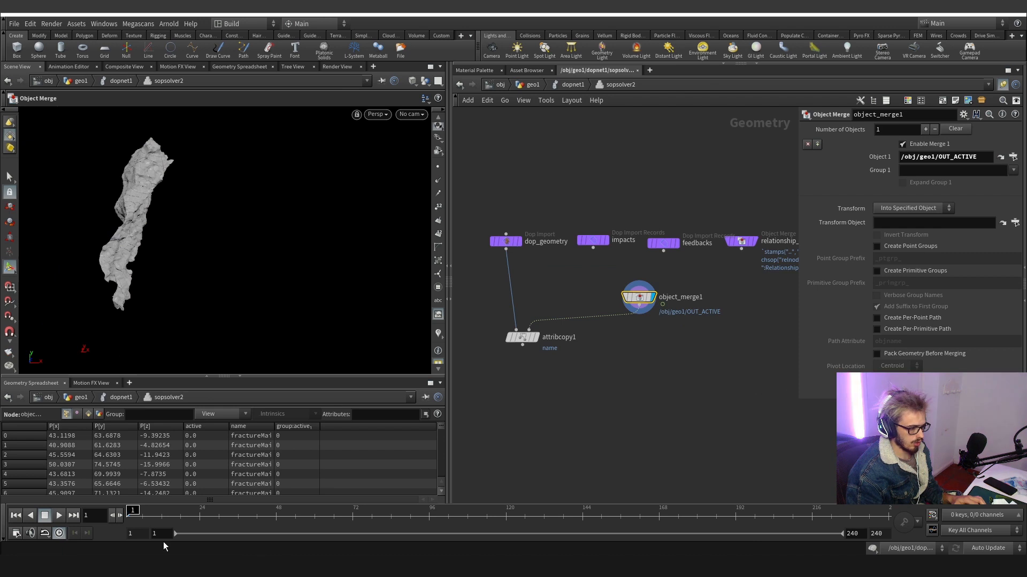
mouse_move(152, 515)
left_mouse_down()
mouse_move(165, 515)
mouse_move(133, 513)
left_mouse_up()
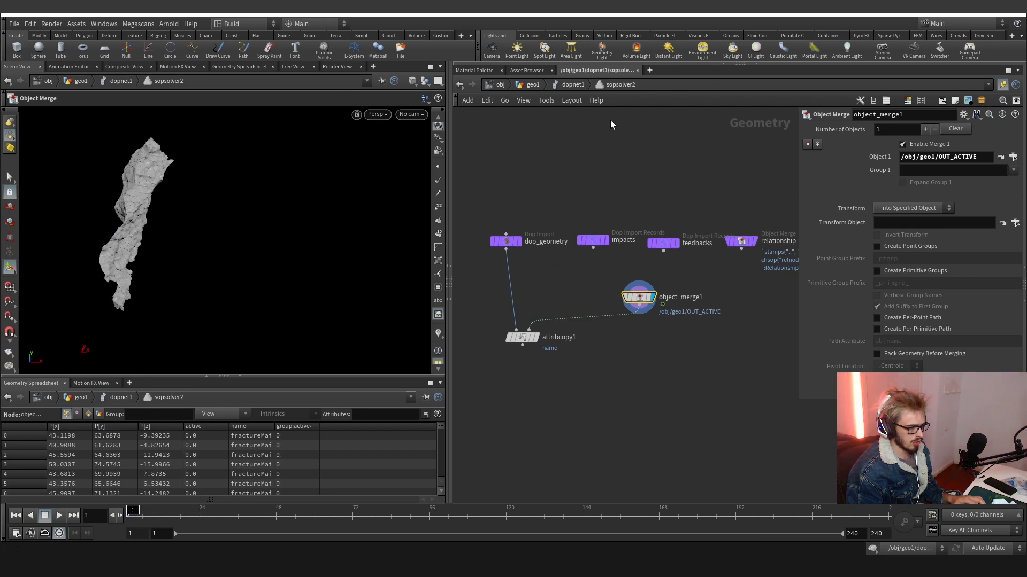
left_click(536, 338)
left_click_drag(619, 391, 475, 301)
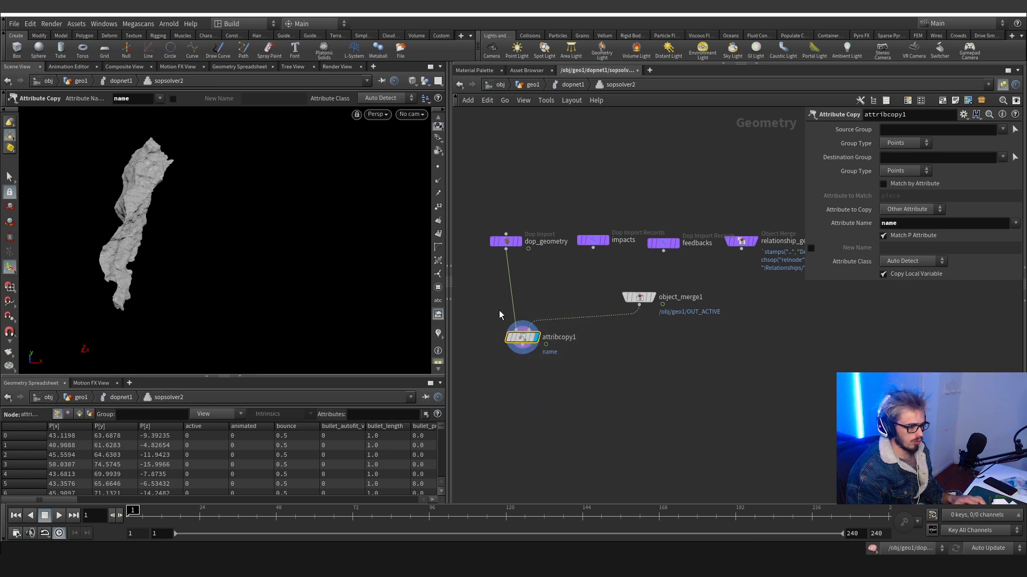
Back in the dopnet1 network, add a Ground Plane node beside gravity1.
left_click(570, 86)
left_click(585, 426)
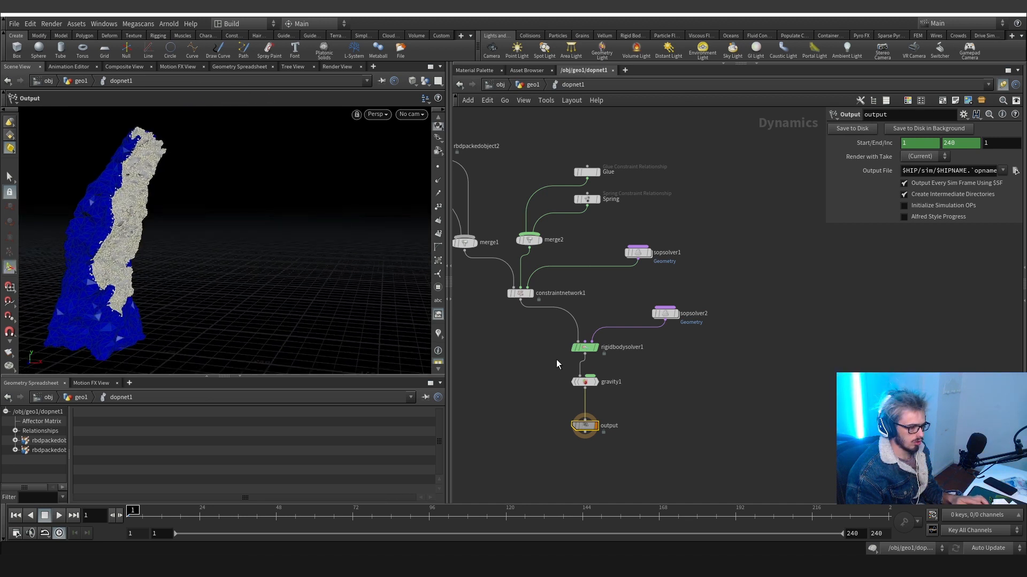
key("Tab")
type("ground")
key("Return")
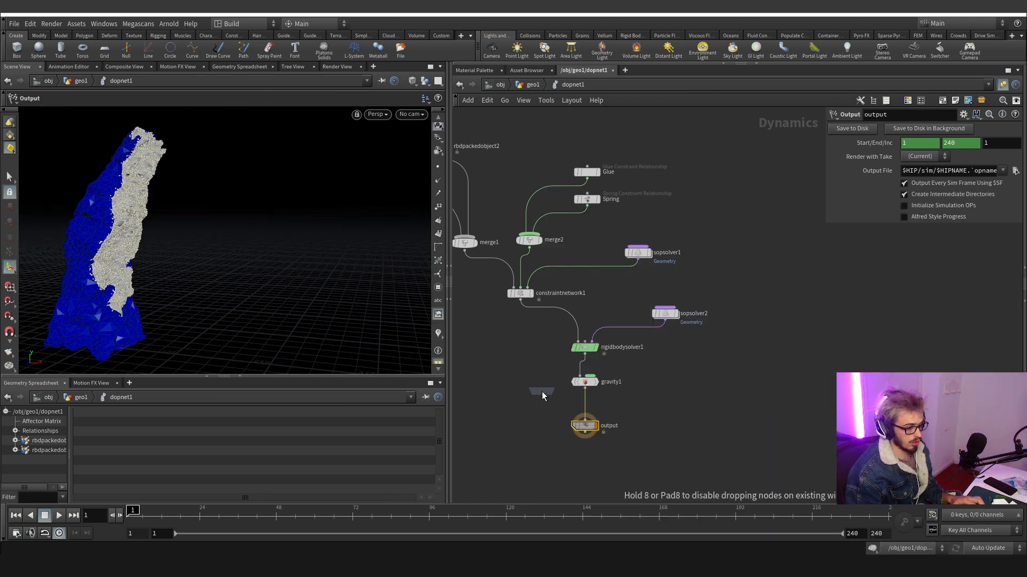
left_click(507, 382)
key("Tab")
key("Return")
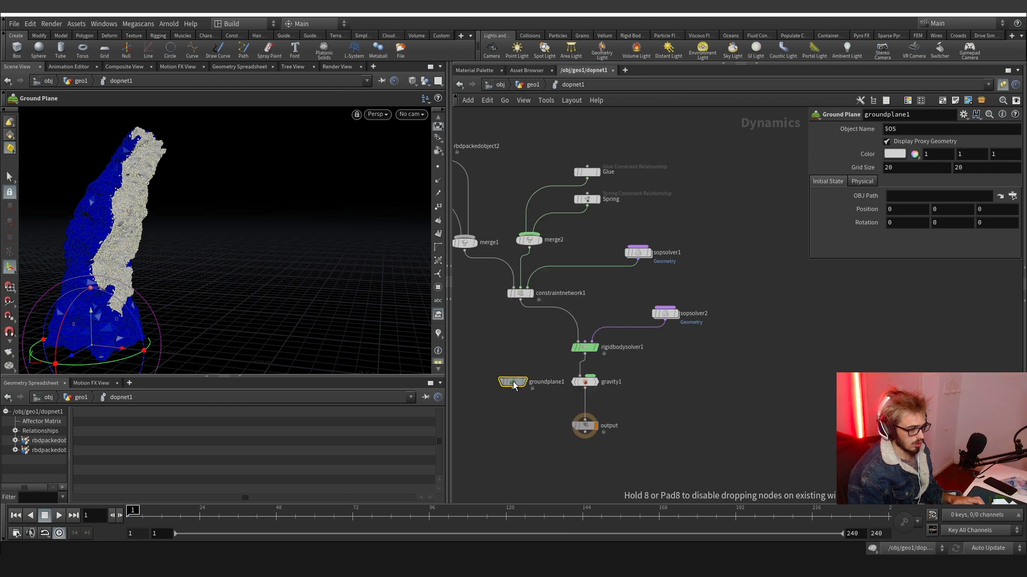
Insert a Merge between gravity1 and output, connect groundplane1, remove the duplicate gravity1 input and order groundplane1 before gravity1.
left_click(592, 408)
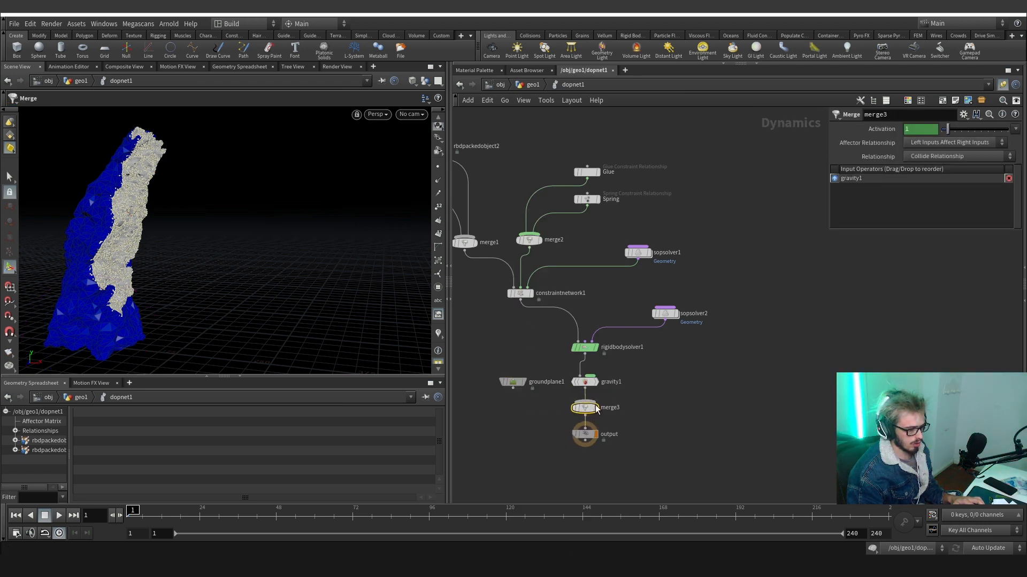
left_click_drag(585, 400, 512, 388)
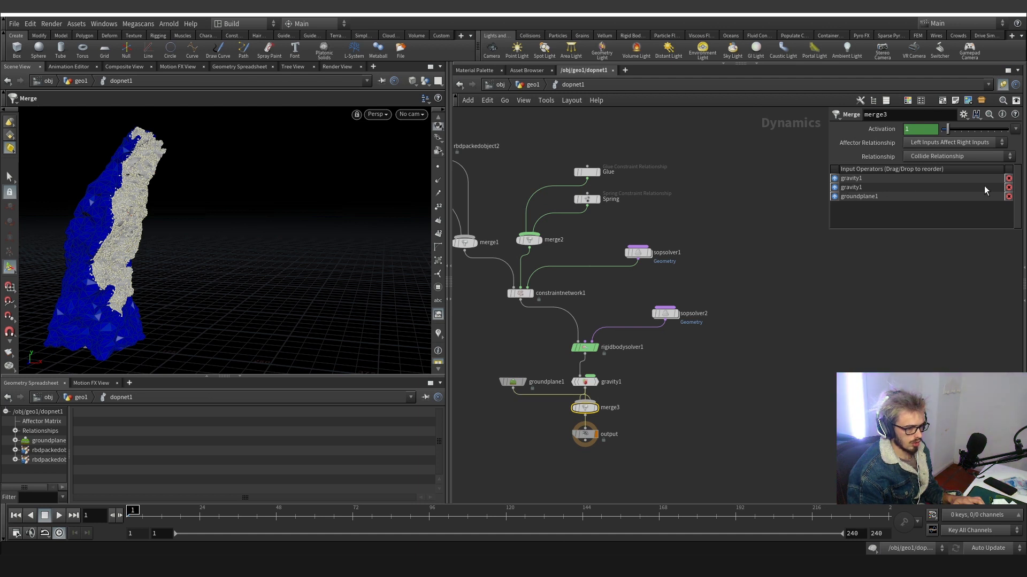
left_click(1008, 187)
left_click_drag(841, 188, 845, 177)
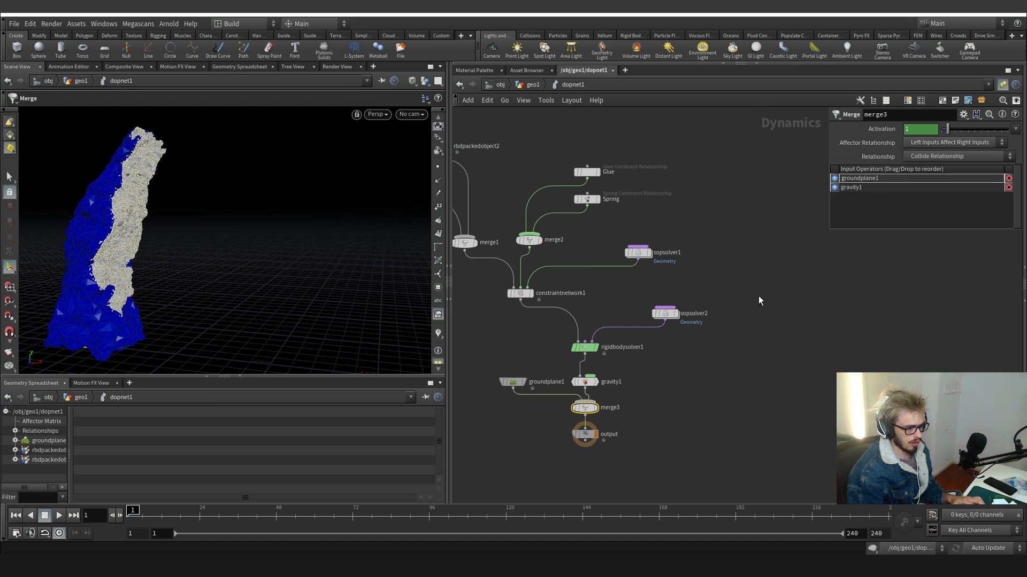
scroll(696, 421, "down", 3)
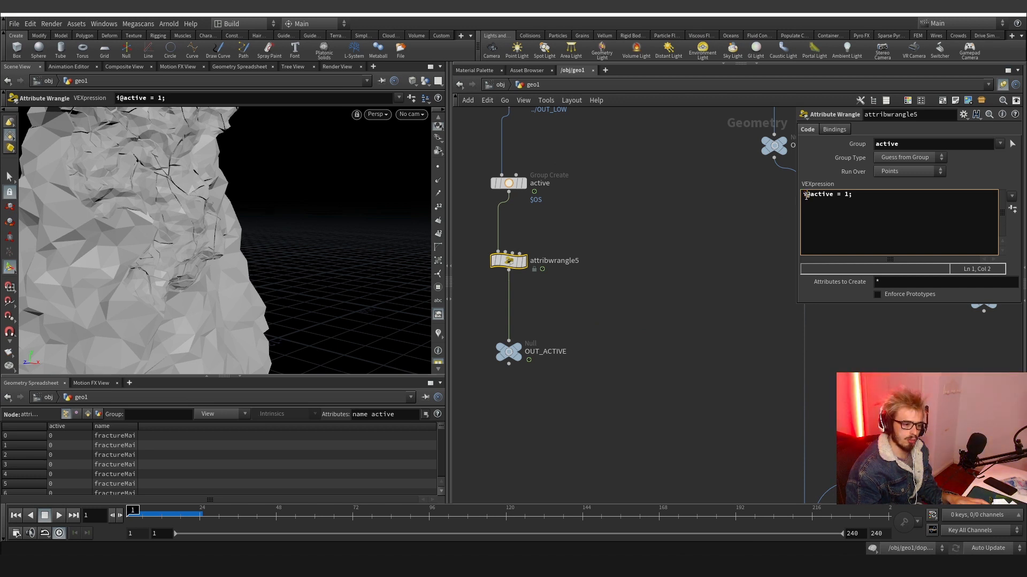
Review the i@active expressions in attribwrangle5 and attribwrangle6, and the match and copy attributes of attribcopy1 in sopsolver2.
left_click_drag(803, 195, 808, 195)
middle_click_drag(703, 293, 376, 377)
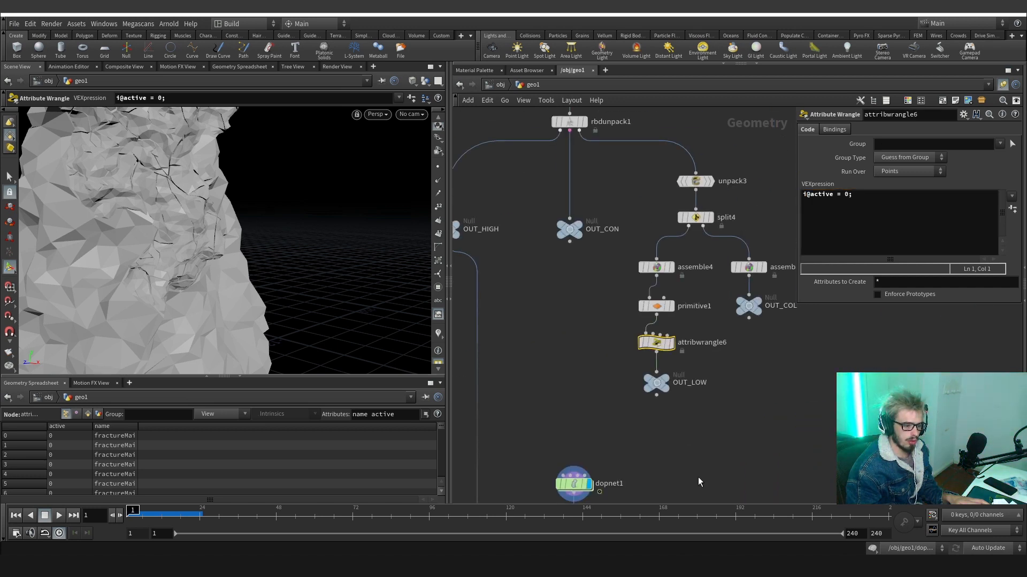
middle_click_drag(699, 481, 701, 296)
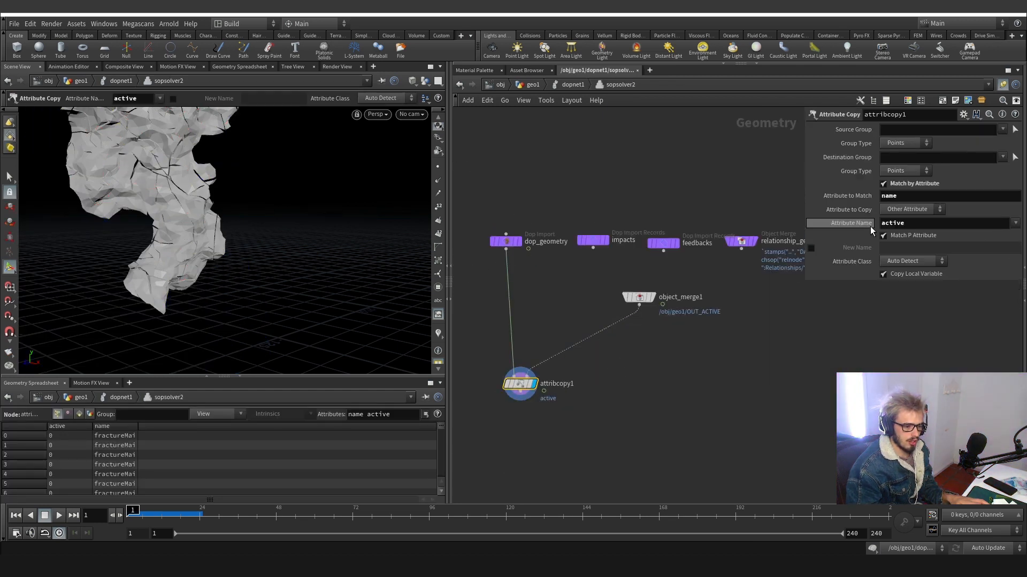
left_click_drag(908, 198, 866, 192)
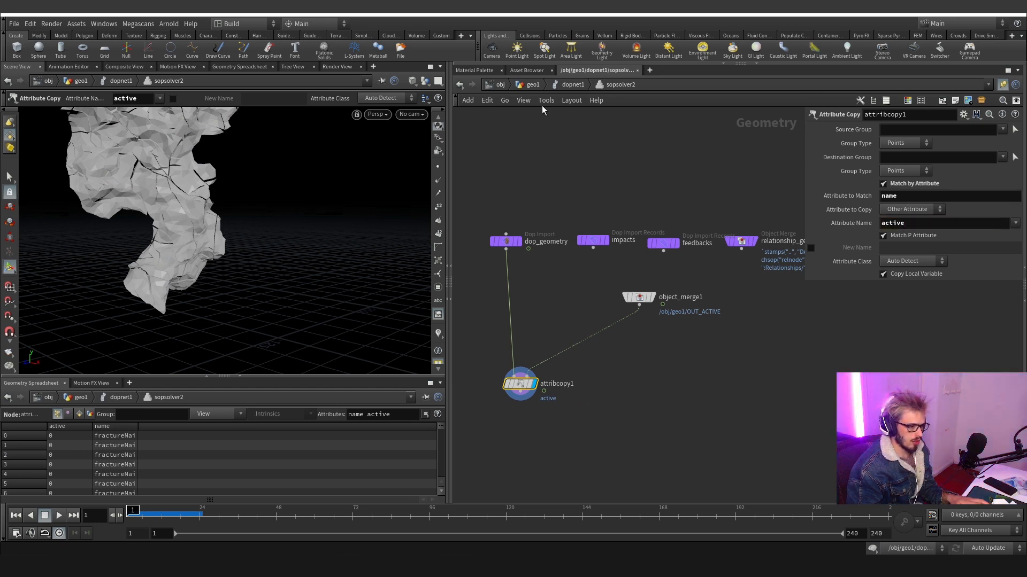
Return to geo1, scrub through dopnet1's low-resolution simulation and examine the falling pieces from several angles.
key("u")
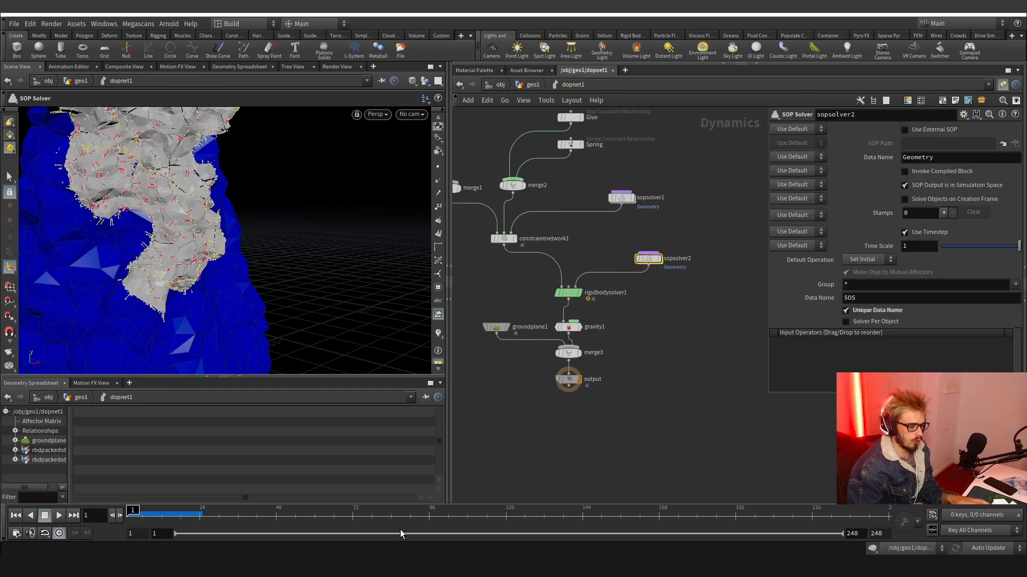
key("u")
left_click_drag(429, 517, 262, 519)
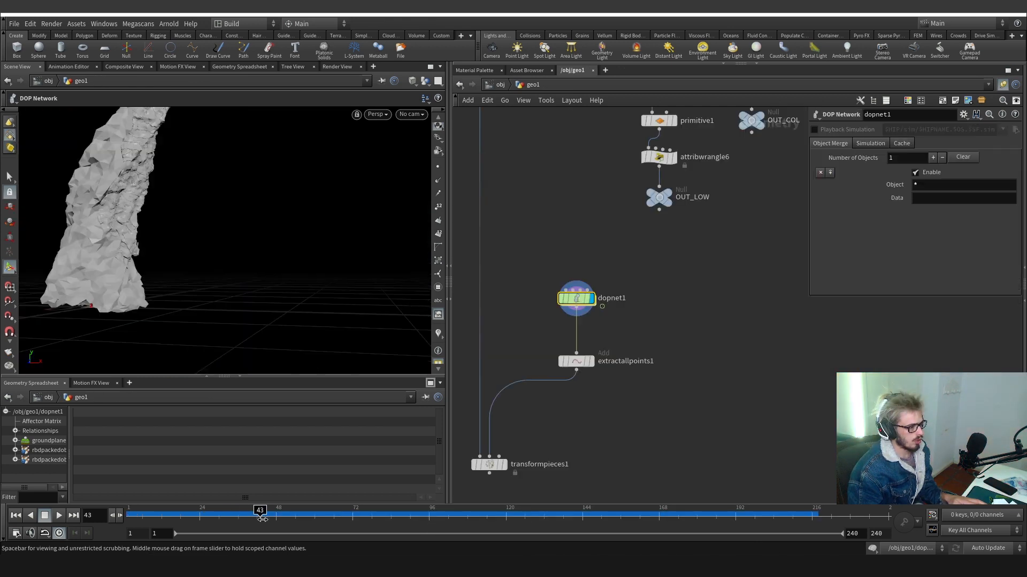
left_click_drag(349, 518, 770, 540)
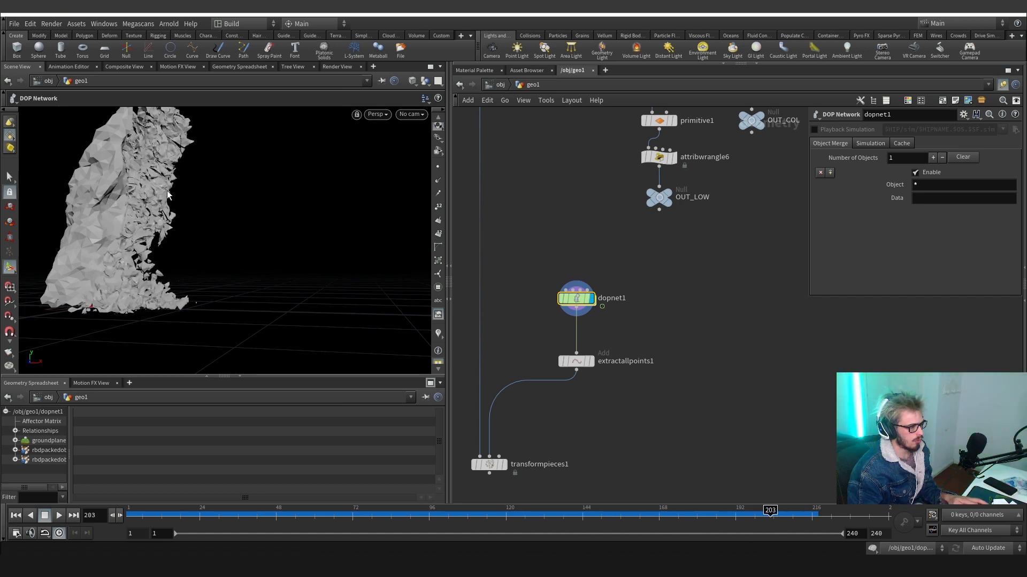
scroll(160, 185, "up", 5)
left_click_drag(160, 185, 125, 212, "alt")
left_click_drag(220, 247, 199, 323)
left_click_drag(316, 515, 649, 515)
middle_click_drag(582, 425, 608, 402)
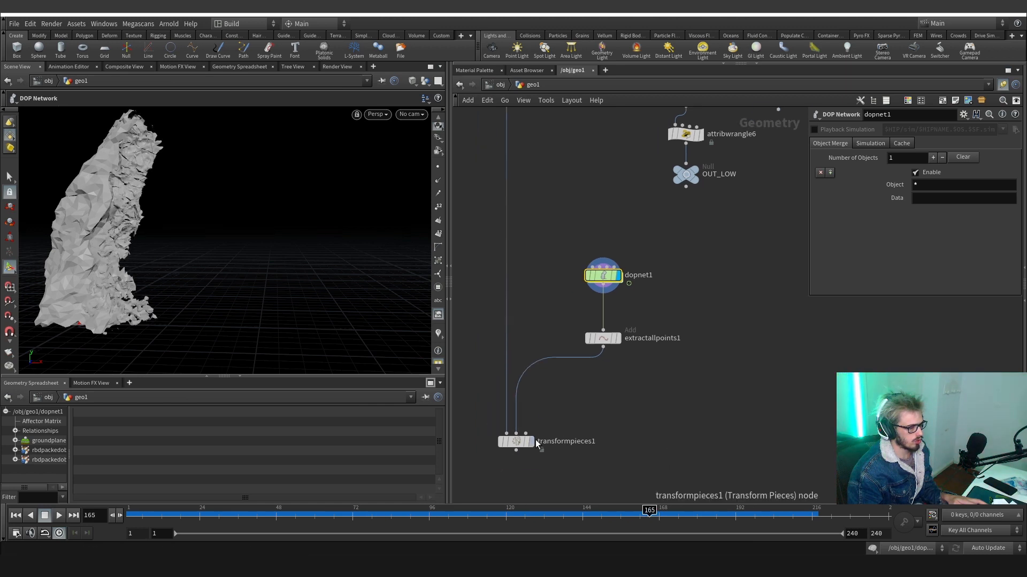
Display transformpieces1 and scrub the timeline to frame 211 to check the motion of the high-resolution geometry.
left_click(532, 442)
left_click_drag(606, 468, 499, 409)
left_click_drag(421, 511, 325, 509)
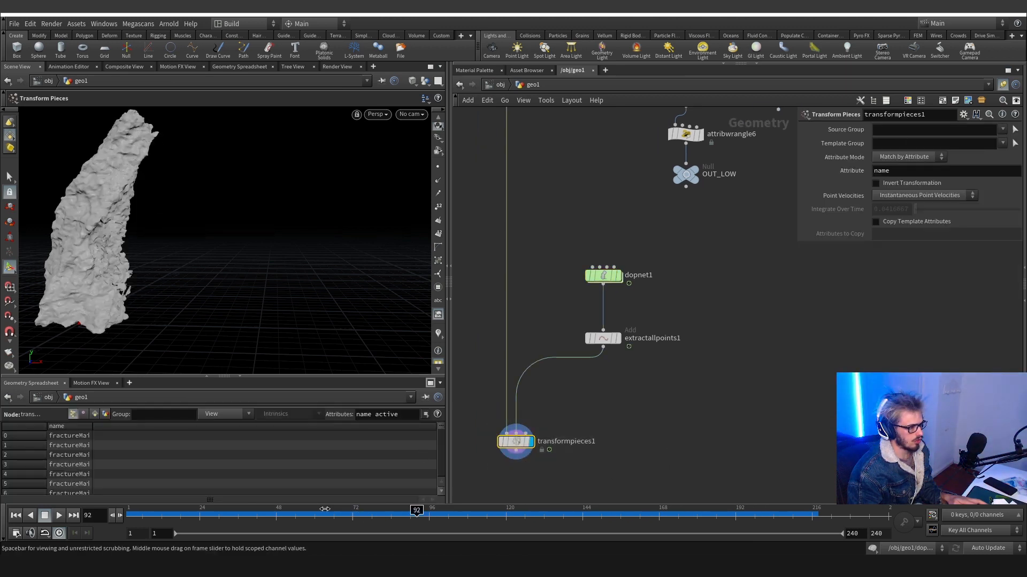
left_click_drag(479, 518, 656, 512)
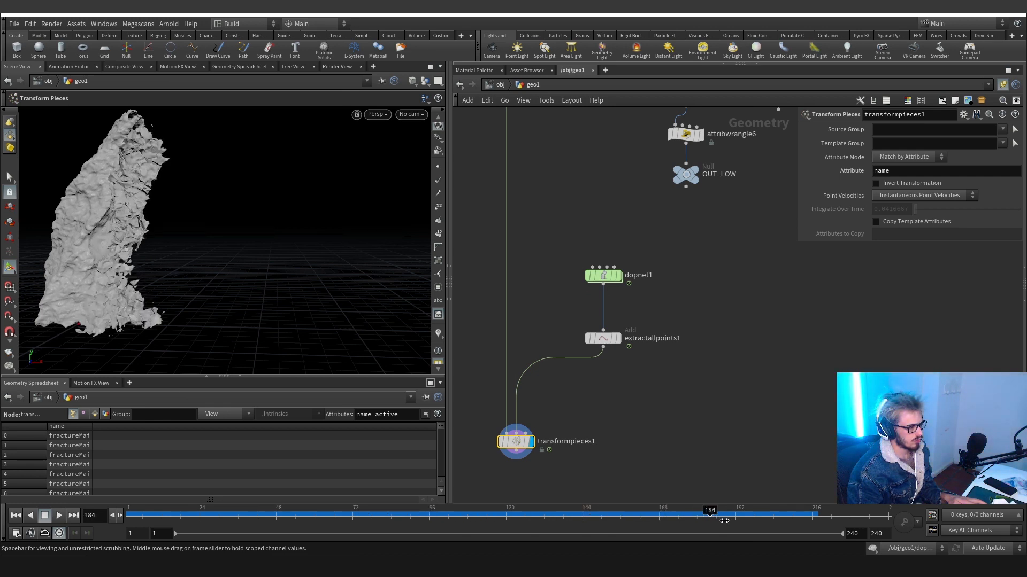
left_click_drag(731, 522, 796, 522)
Inspect the high-resolution collapse from the opposite side and extend the animation range to end at frame 500.
scroll(165, 339, "up", 3)
left_click_drag(165, 339, 135, 321, "alt")
scroll(137, 332, "down", 3)
left_click_drag(215, 300, 203, 304)
middle_click_drag(202, 304, 295, 322)
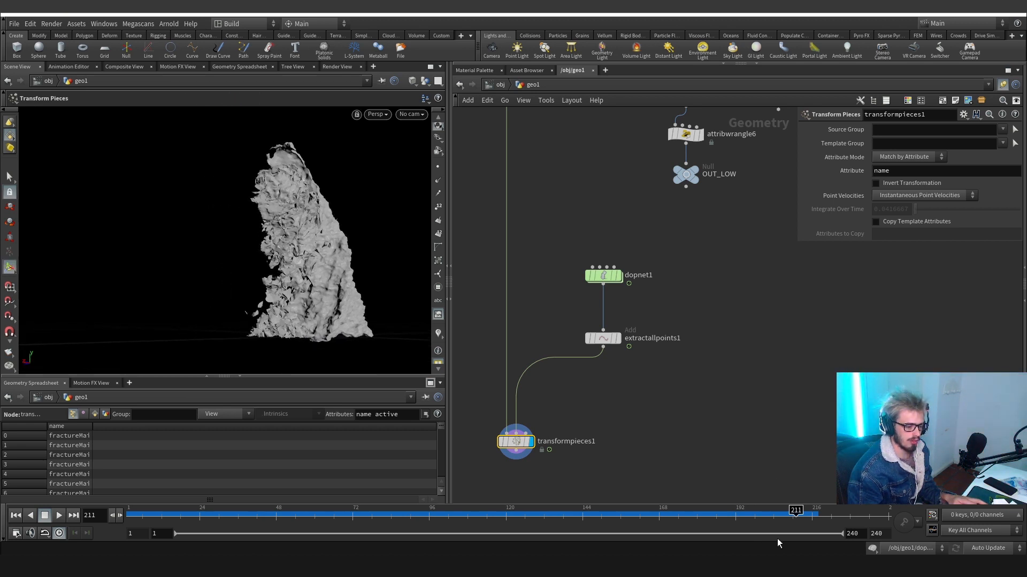
left_click(16, 533)
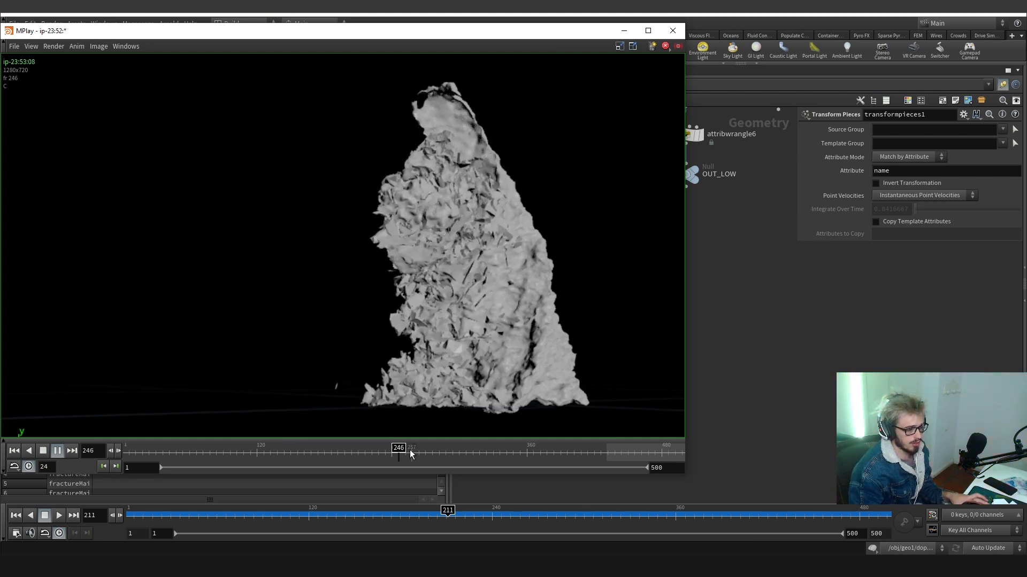
Scrub back and forth through the MPlay flipbook to examine how the rock pieces break away from the bottom upward.
left_click_drag(410, 452, 283, 428)
left_click_drag(376, 430, 213, 391)
left_click_drag(275, 396, 255, 387)
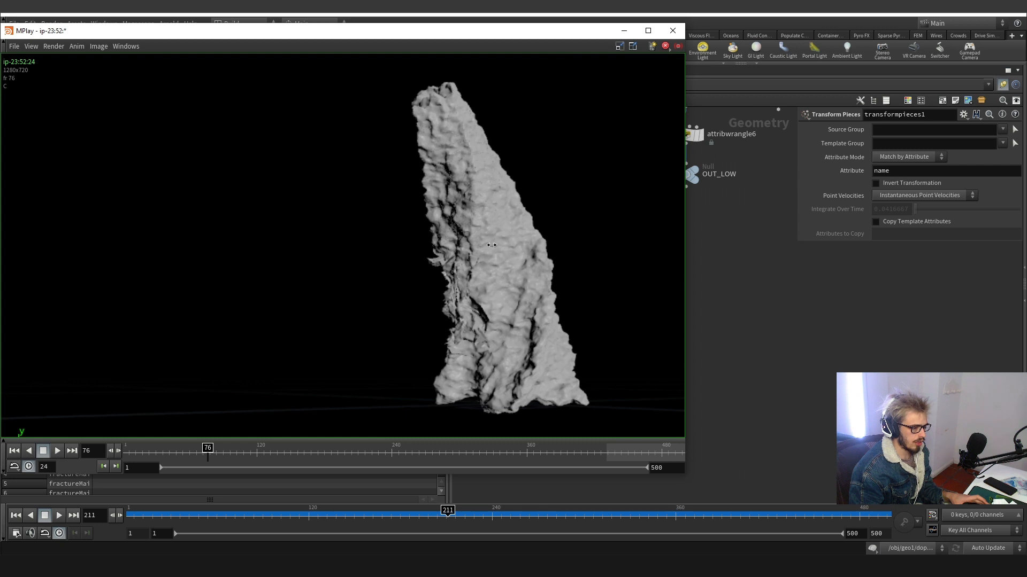
left_click_drag(206, 453, 247, 455)
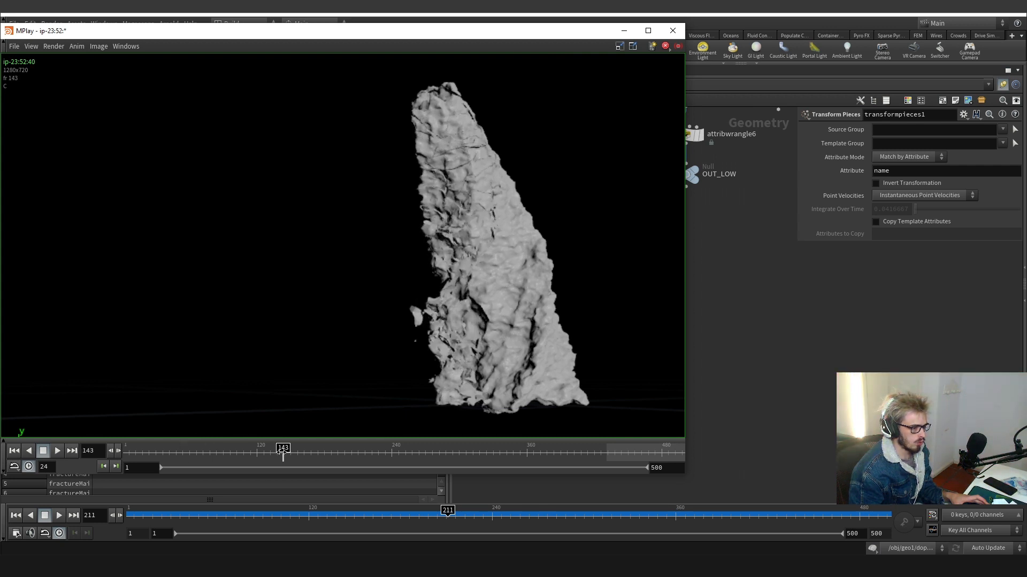
left_click_drag(369, 441, 163, 436)
left_click_drag(227, 439, 246, 430)
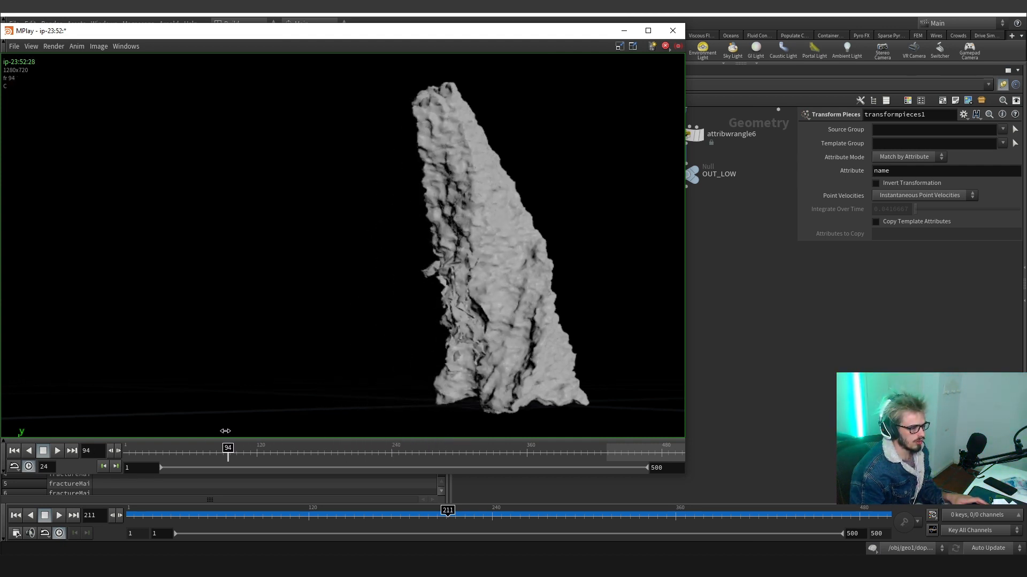